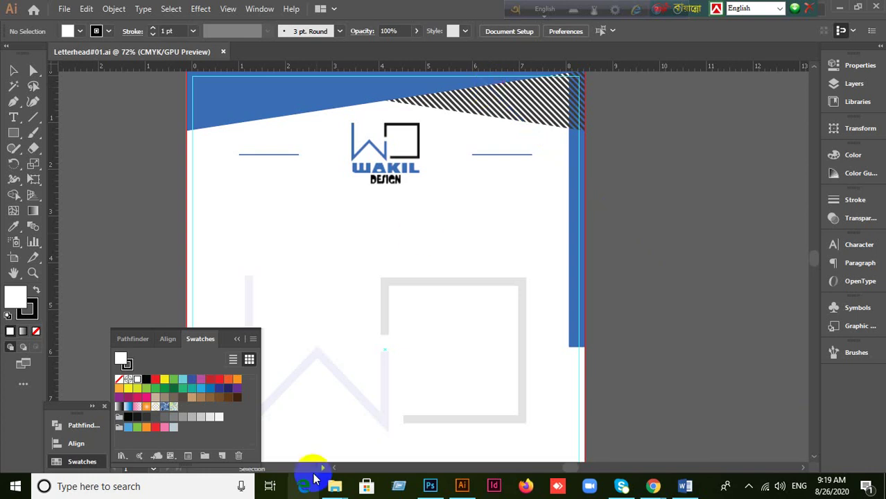
Step: Admit the person waiting to join the Google Meet call
{"action": "scroll", "coordinate": [389, 436], "scroll_direction": "down", "scroll_amount": 2}
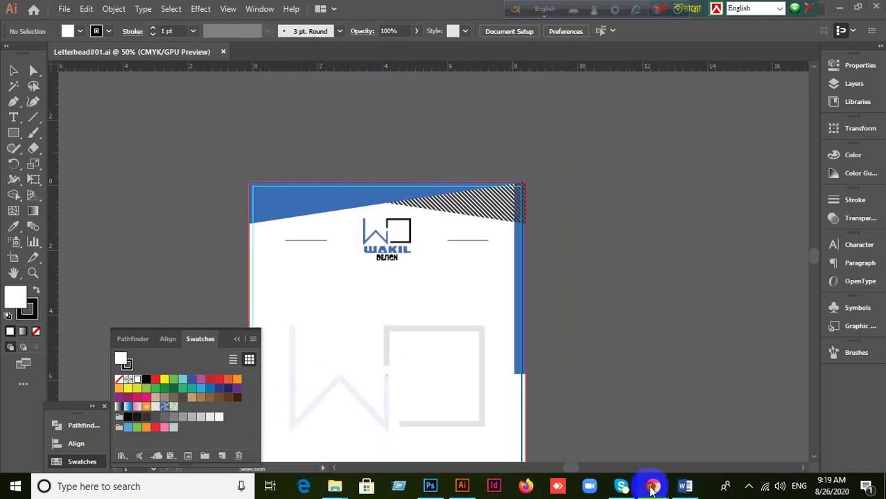
{"action": "mouse_move", "coordinate": [652, 480]}
{"action": "left_click", "coordinate": [594, 424]}
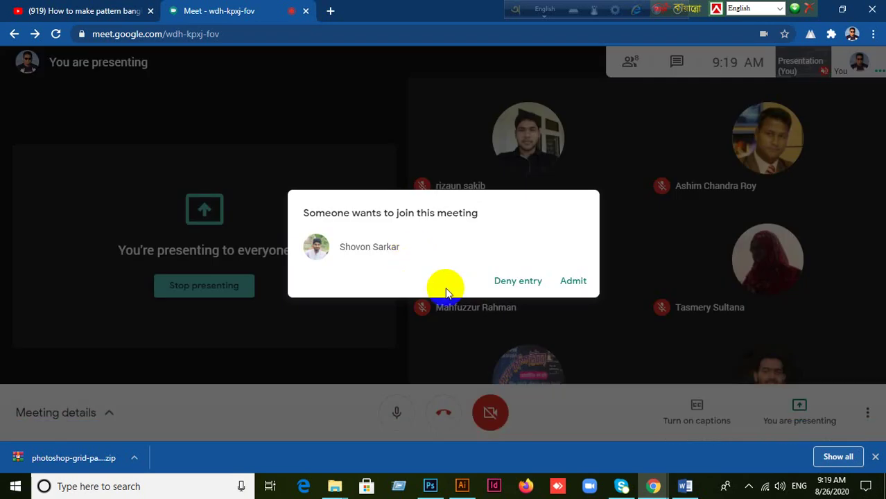
{"action": "left_click", "coordinate": [569, 280]}
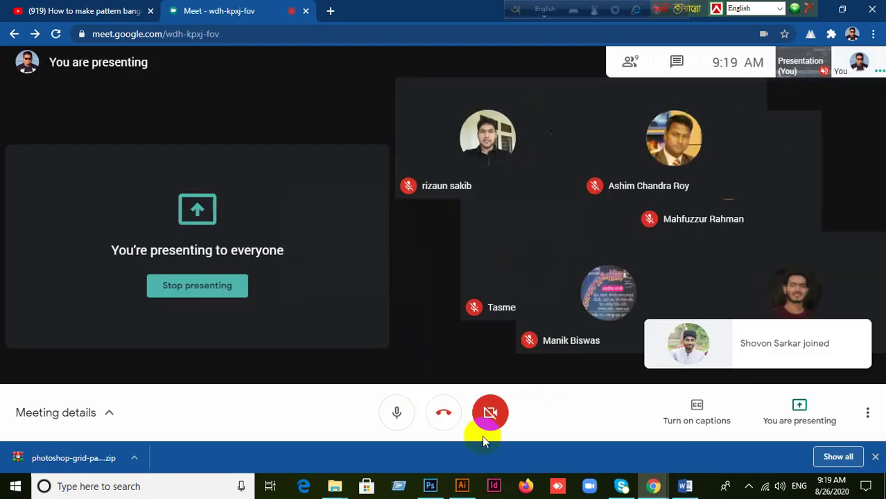
Step: Check the Photoshop letterhead mockup, then return to the Illustrator letterhead
{"action": "left_click", "coordinate": [431, 488]}
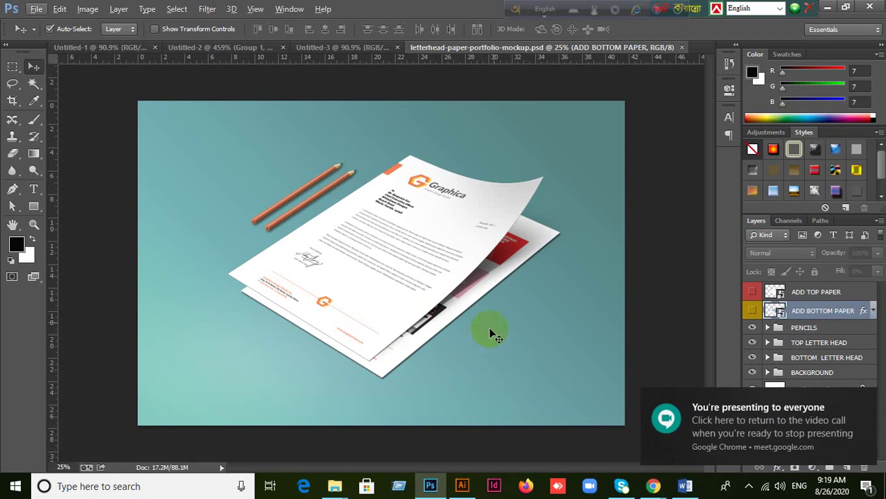
{"action": "left_click", "coordinate": [463, 488]}
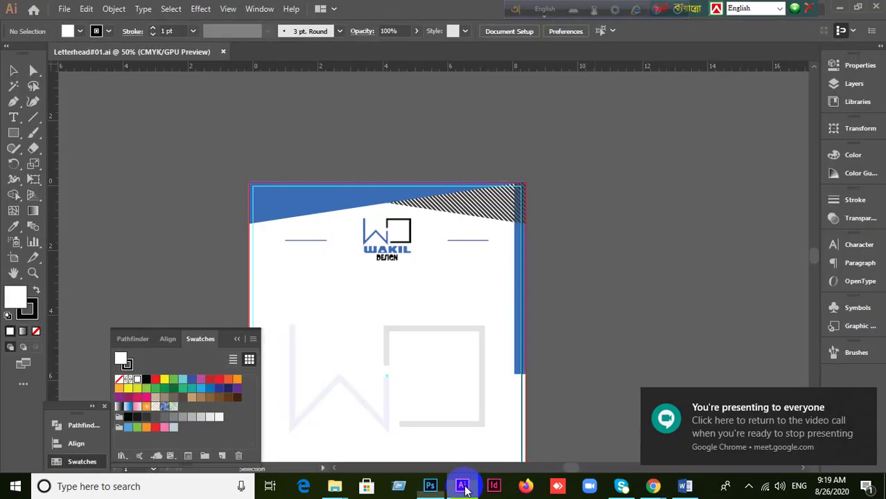
{"action": "scroll", "coordinate": [625, 226], "scroll_direction": "down", "scroll_amount": 5}
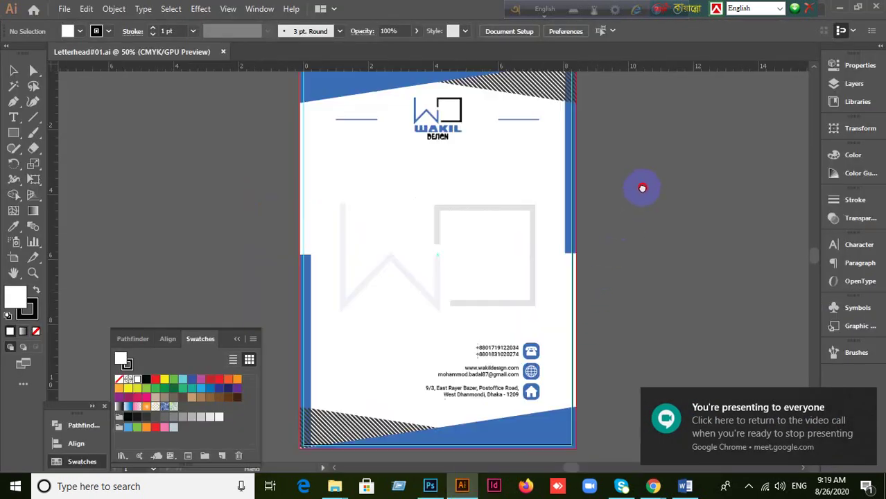
{"action": "scroll", "coordinate": [654, 200], "scroll_direction": "down", "scroll_amount": 1}
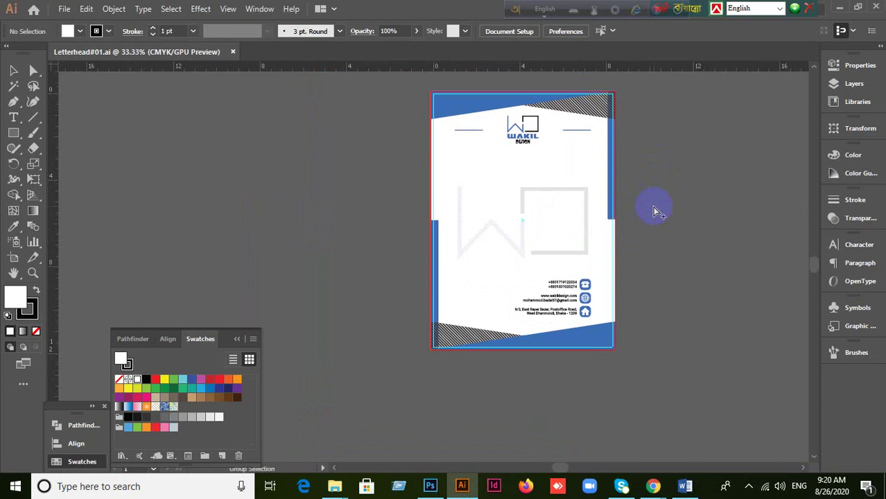
Step: Select all letterhead objects with the Selection tool, then clear the selection
{"action": "key", "text": "ctrl+a"}
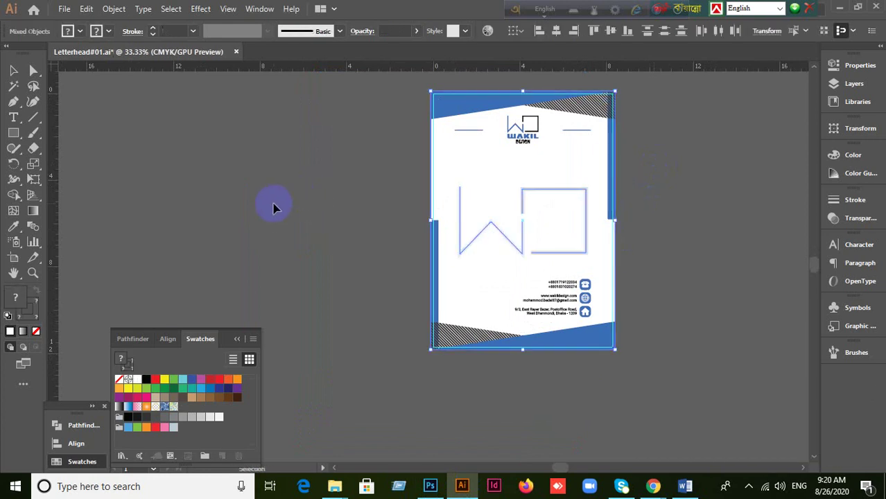
{"action": "left_click", "coordinate": [11, 70]}
{"action": "left_click", "coordinate": [666, 204]}
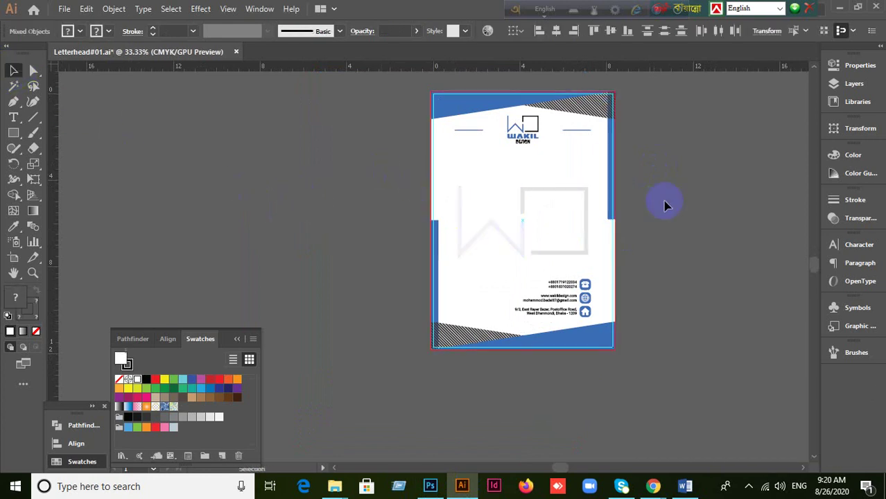
{"action": "scroll", "coordinate": [679, 202], "scroll_direction": "up", "scroll_amount": 1}
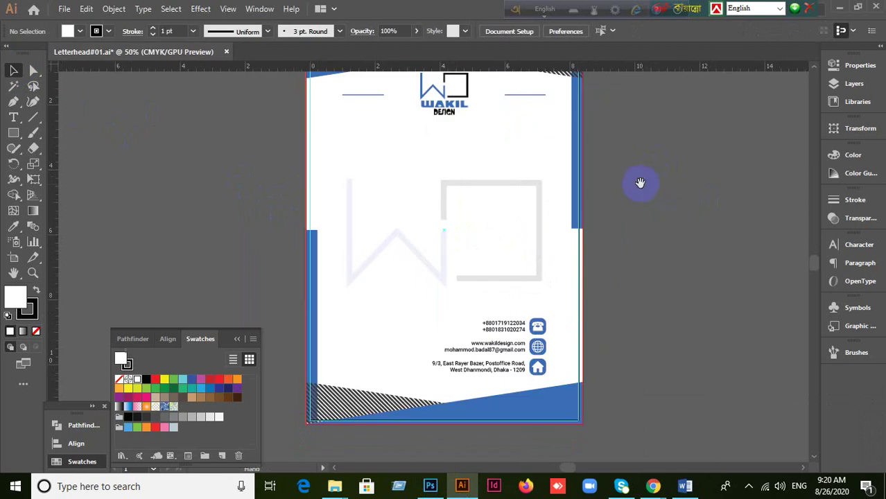
{"action": "left_click_drag", "start_coordinate": [639, 182], "coordinate": [615, 197]}
{"action": "scroll", "coordinate": [649, 220], "scroll_direction": "down", "scroll_amount": 1}
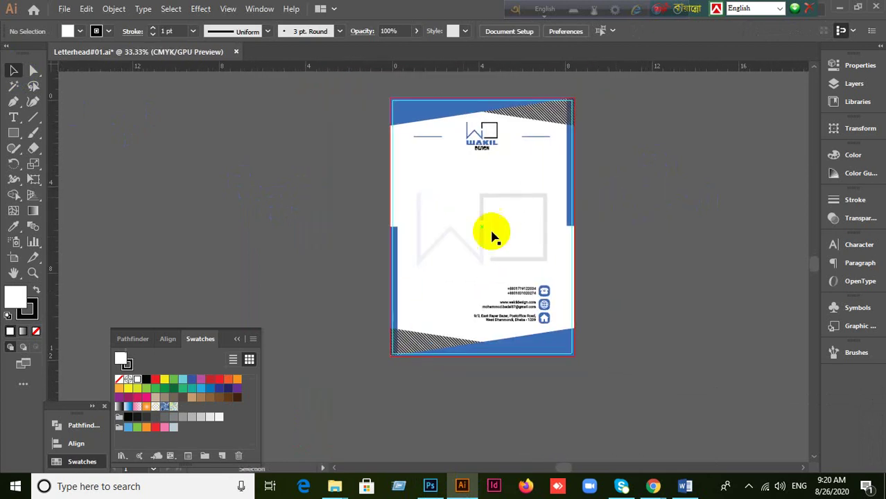
Step: Set the stroke colour to None, leaving the fill active for editing
{"action": "left_click", "coordinate": [31, 315]}
{"action": "left_click", "coordinate": [36, 331]}
{"action": "left_click", "coordinate": [15, 297]}
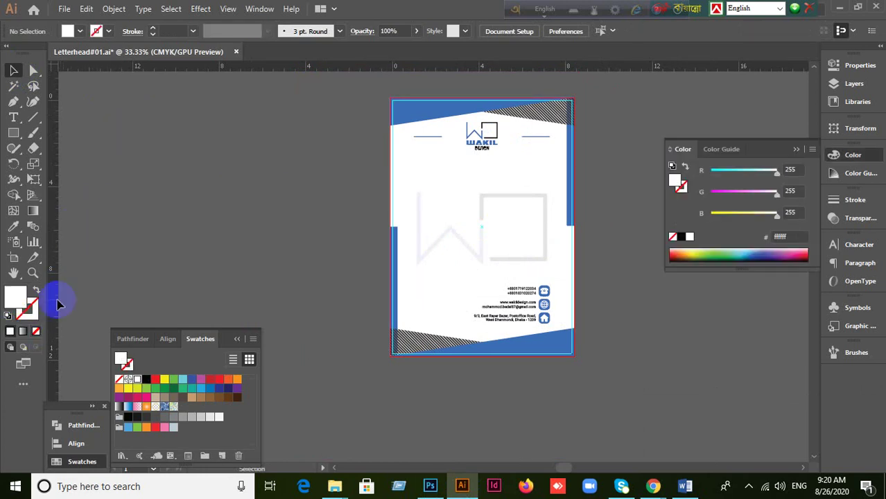
Step: Collapse the Color, Swatches and Align panels
{"action": "left_click", "coordinate": [796, 150]}
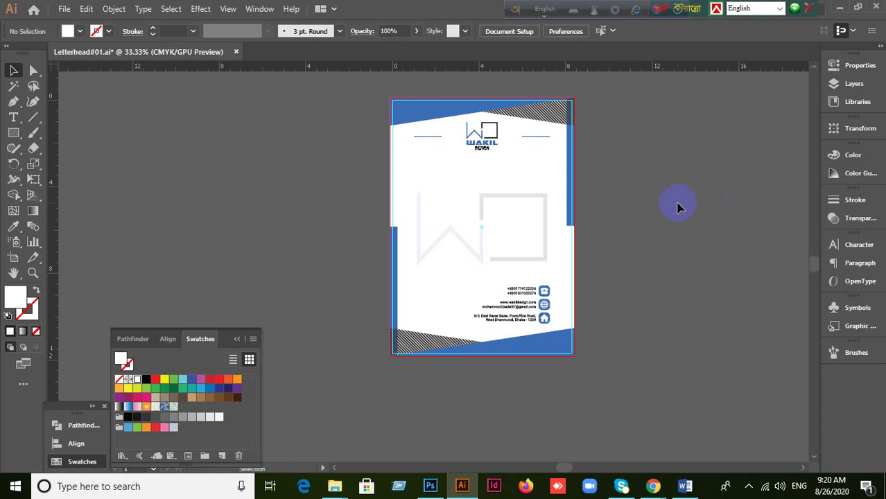
{"action": "scroll", "coordinate": [655, 146], "scroll_direction": "up", "scroll_amount": 1}
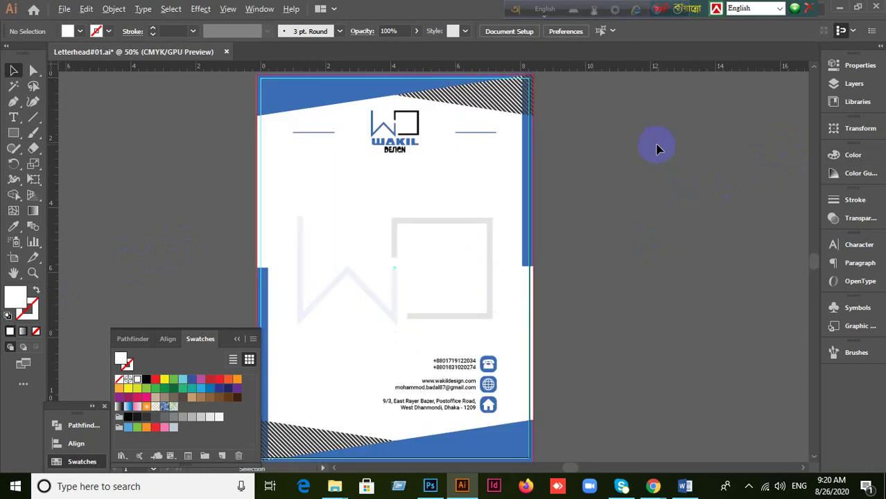
{"action": "left_click", "coordinate": [236, 339]}
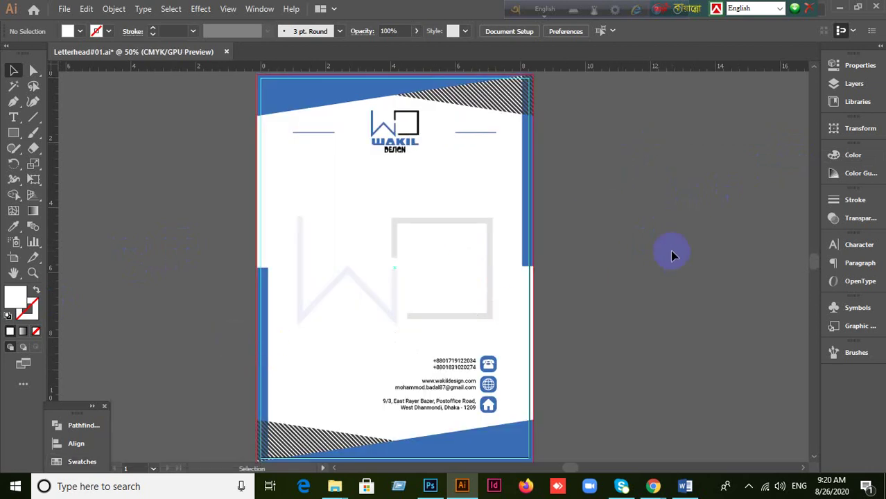
{"action": "scroll", "coordinate": [654, 220], "scroll_direction": "down", "scroll_amount": 1}
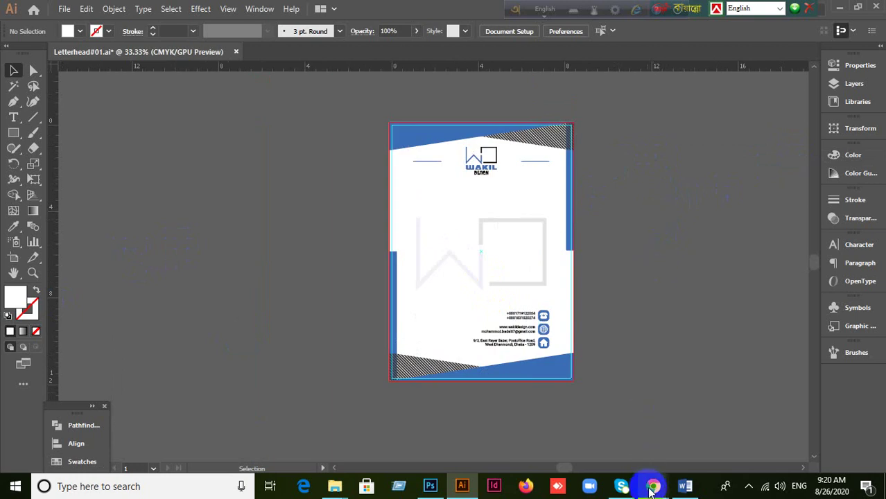
Step: Check the Google Meet call, then return to Letterhead#01.ai in Illustrator
{"action": "mouse_move", "coordinate": [653, 485]}
{"action": "left_click", "coordinate": [557, 420]}
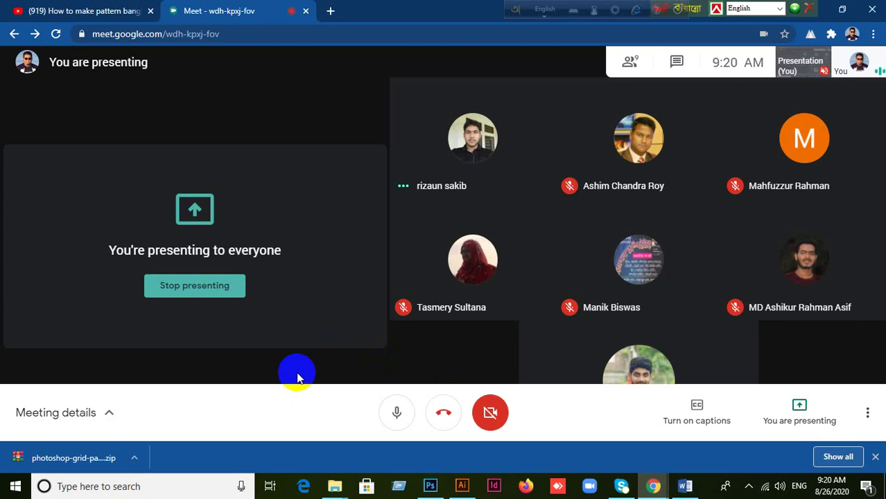
{"action": "left_click", "coordinate": [464, 488]}
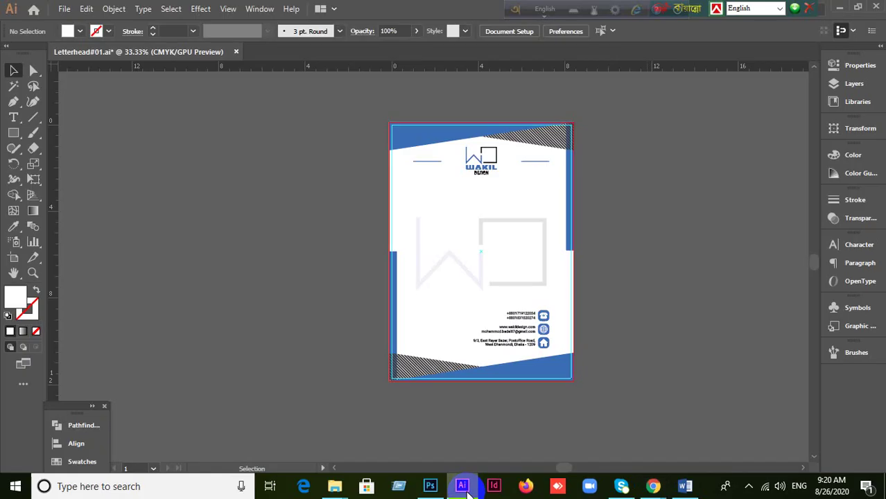
{"action": "scroll", "coordinate": [670, 277], "scroll_direction": "up", "scroll_amount": 1}
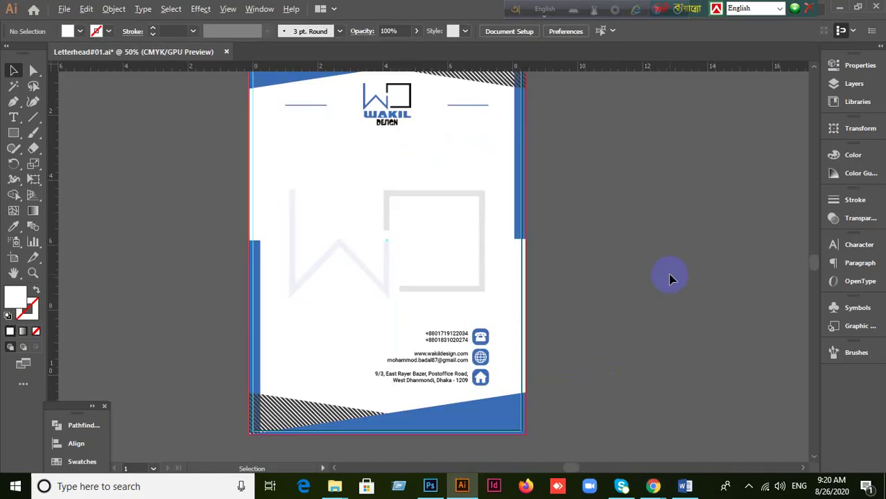
{"action": "scroll", "coordinate": [637, 267], "scroll_direction": "down", "scroll_amount": 1}
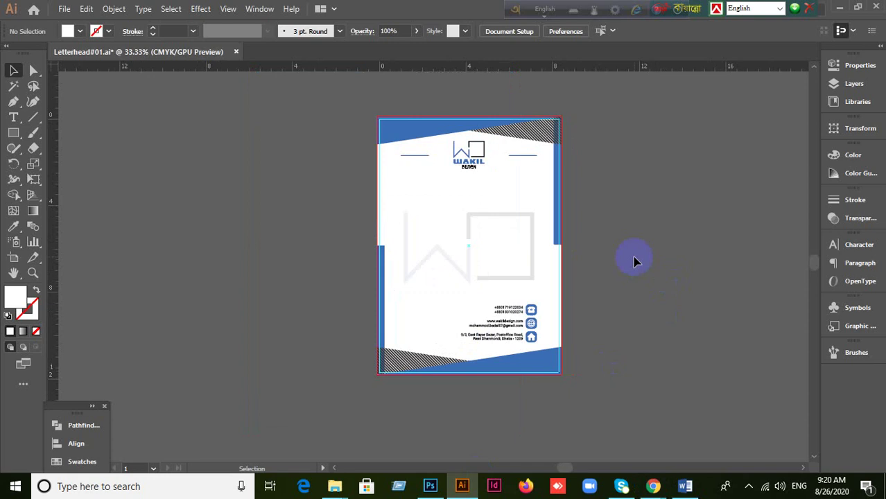
{"action": "scroll", "coordinate": [583, 79], "scroll_direction": "up", "scroll_amount": 1}
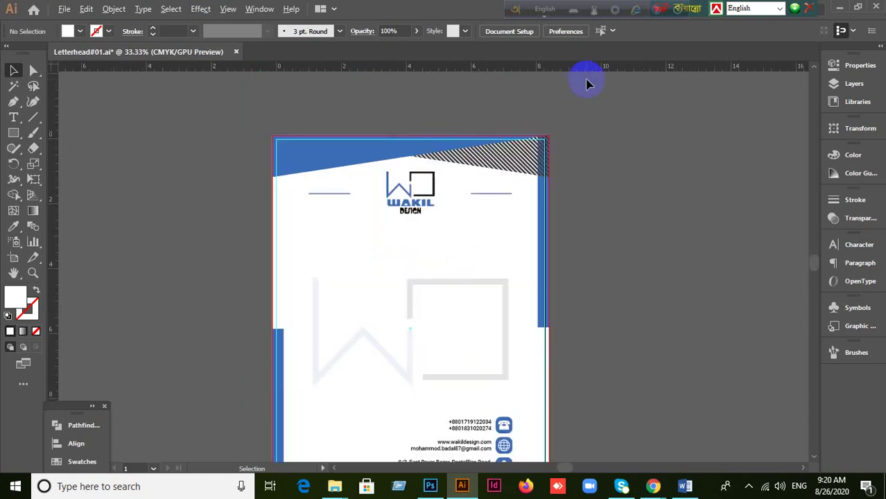
{"action": "scroll", "coordinate": [599, 174], "scroll_direction": "down", "scroll_amount": 1}
{"action": "left_click_drag", "start_coordinate": [623, 269], "coordinate": [543, 209]}
{"action": "scroll", "coordinate": [516, 172], "scroll_direction": "up", "scroll_amount": 1}
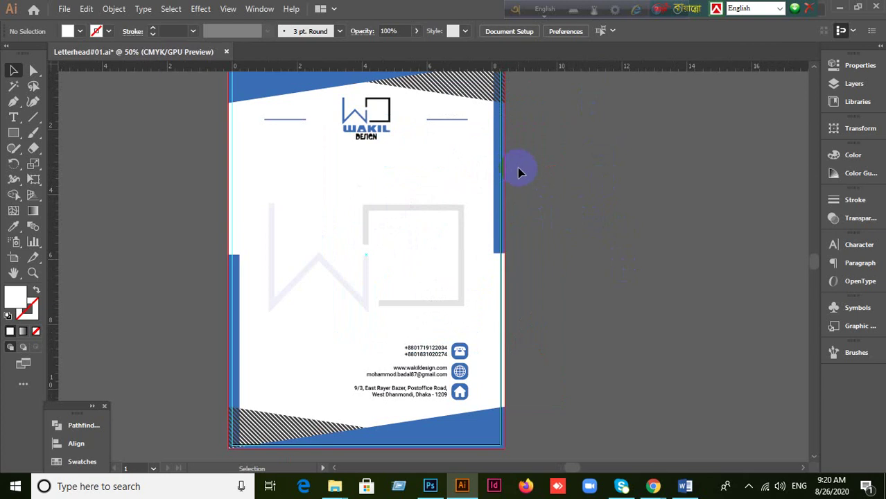
{"action": "scroll", "coordinate": [519, 168], "scroll_direction": "down", "scroll_amount": 1}
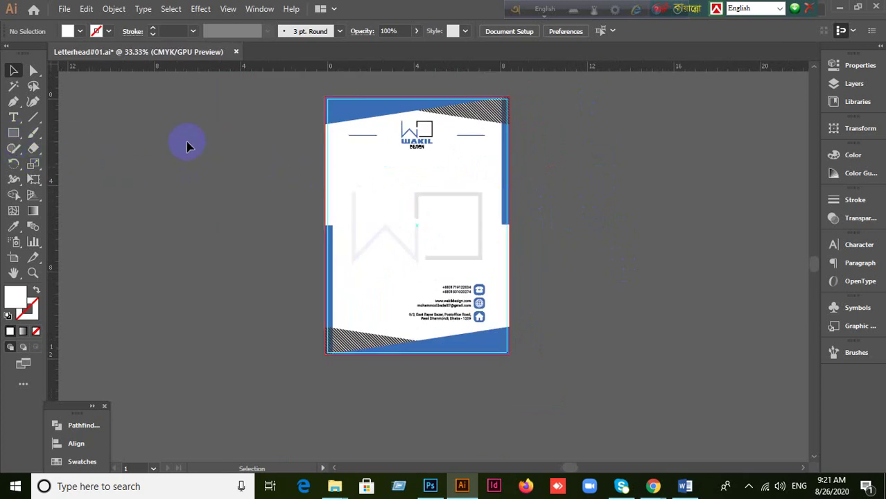
{"action": "scroll", "coordinate": [206, 138], "scroll_direction": "up", "scroll_amount": 1}
{"action": "scroll", "coordinate": [286, 192], "scroll_direction": "down", "scroll_amount": 1}
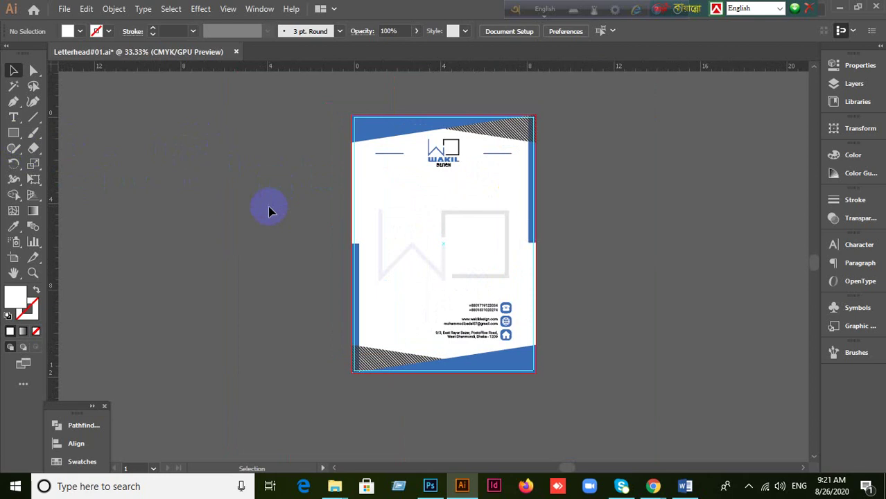
Step: Start a rectangle at the artboard's top-left corner, then go back to the Selection tool
{"action": "left_click", "coordinate": [13, 133]}
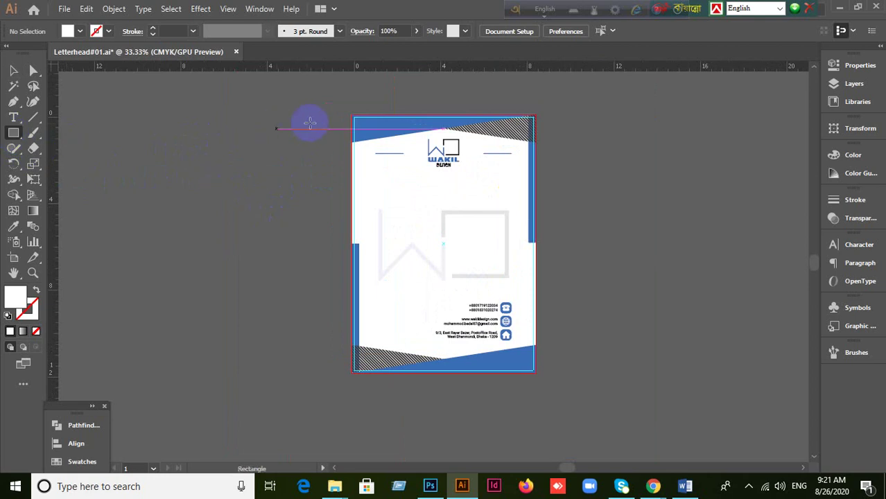
{"action": "left_click_drag", "start_coordinate": [352, 119], "coordinate": [355, 118]}
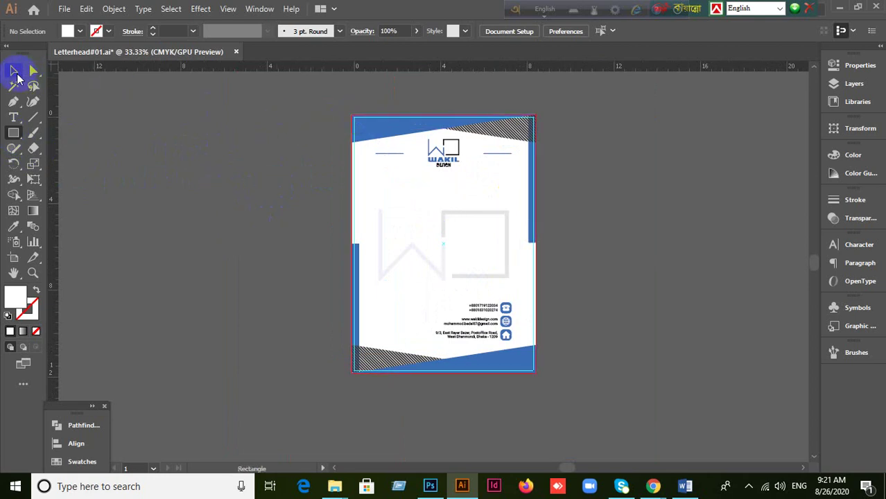
{"action": "left_click", "coordinate": [14, 70]}
Step: Bring the Google Meet call in Chrome to the front
{"action": "scroll", "coordinate": [270, 184], "scroll_direction": "up", "scroll_amount": 1}
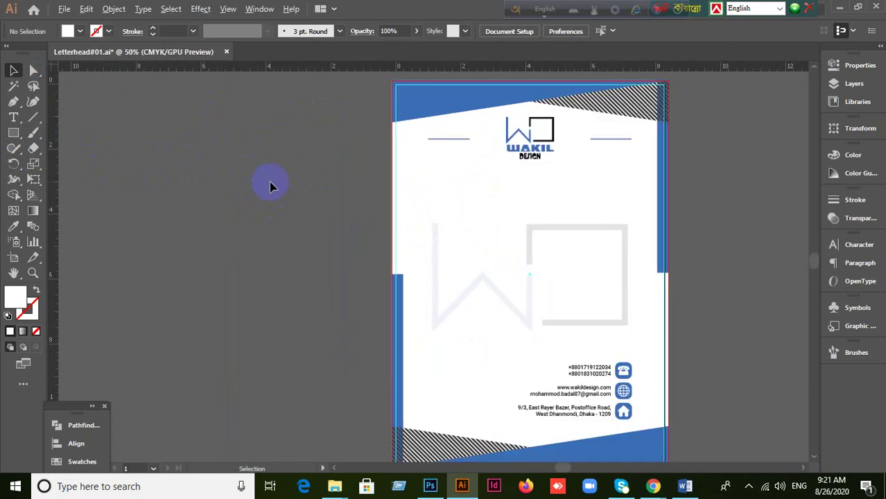
{"action": "scroll", "coordinate": [274, 187], "scroll_direction": "down", "scroll_amount": 1}
{"action": "mouse_move", "coordinate": [653, 484]}
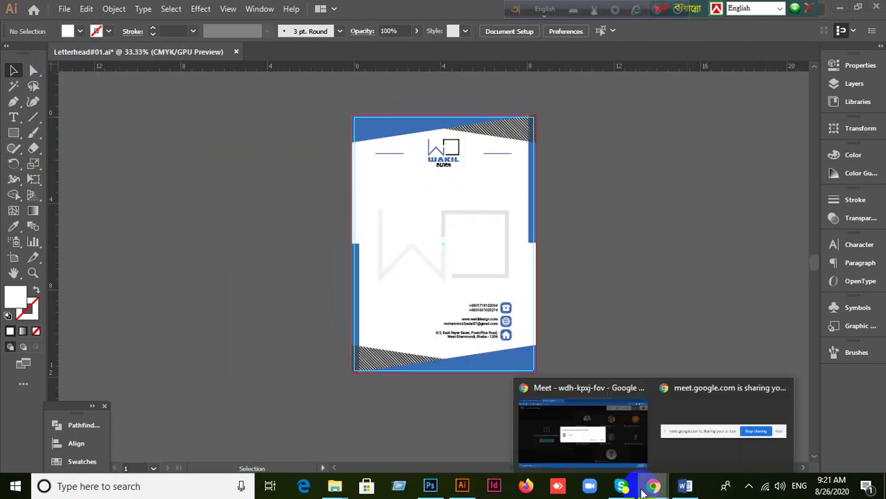
{"action": "left_click", "coordinate": [605, 454]}
Step: Admit the waiting participant, then switch back to Letterhead#01.ai in Illustrator
{"action": "left_click", "coordinate": [573, 281]}
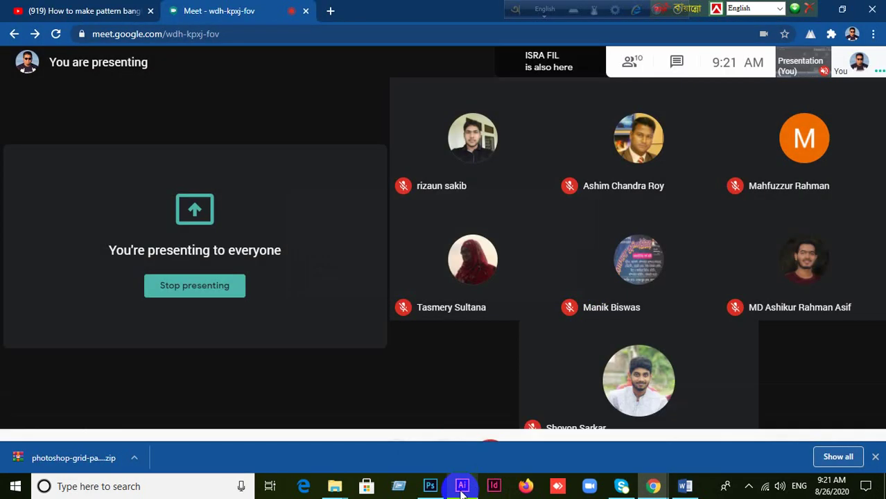
{"action": "left_click", "coordinate": [462, 486]}
{"action": "scroll", "coordinate": [316, 178], "scroll_direction": "up", "scroll_amount": 1}
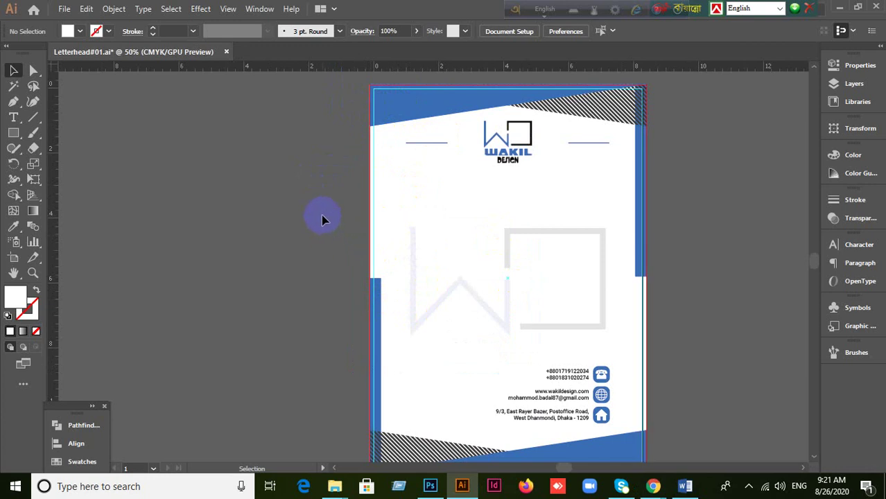
{"action": "scroll", "coordinate": [321, 215], "scroll_direction": "up", "scroll_amount": 1}
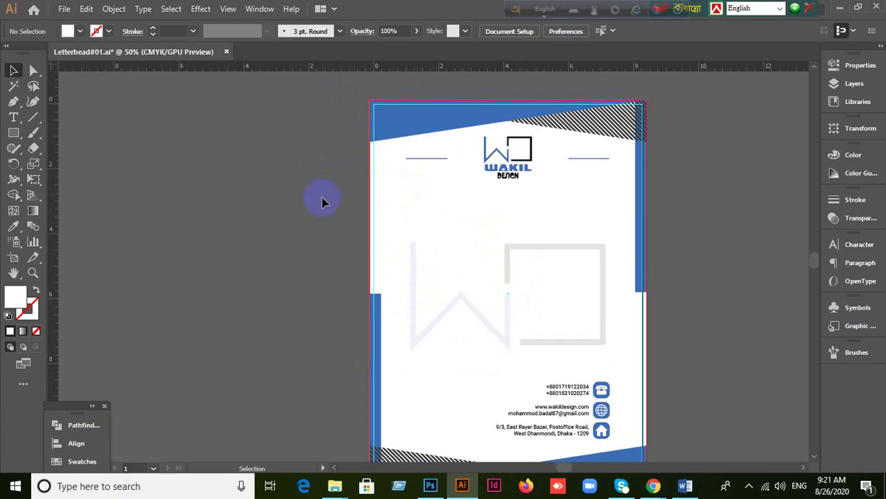
{"action": "left_click", "coordinate": [340, 86]}
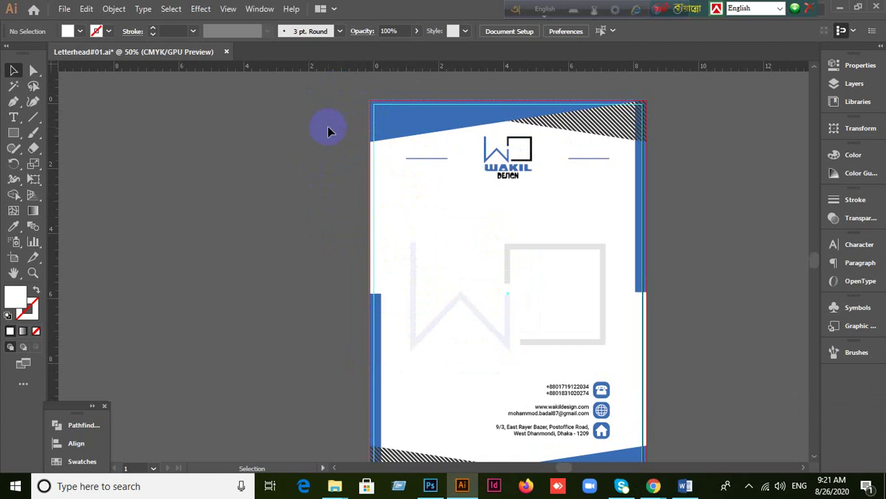
{"action": "left_click", "coordinate": [366, 104]}
{"action": "left_click_drag", "start_coordinate": [366, 104], "coordinate": [726, 292]}
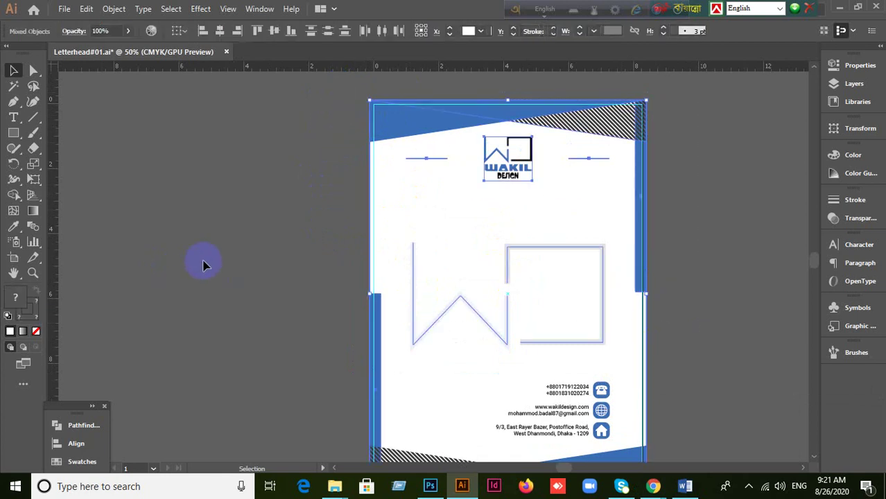
{"action": "scroll", "coordinate": [222, 255], "scroll_direction": "up", "scroll_amount": 1}
{"action": "left_click", "coordinate": [265, 233]}
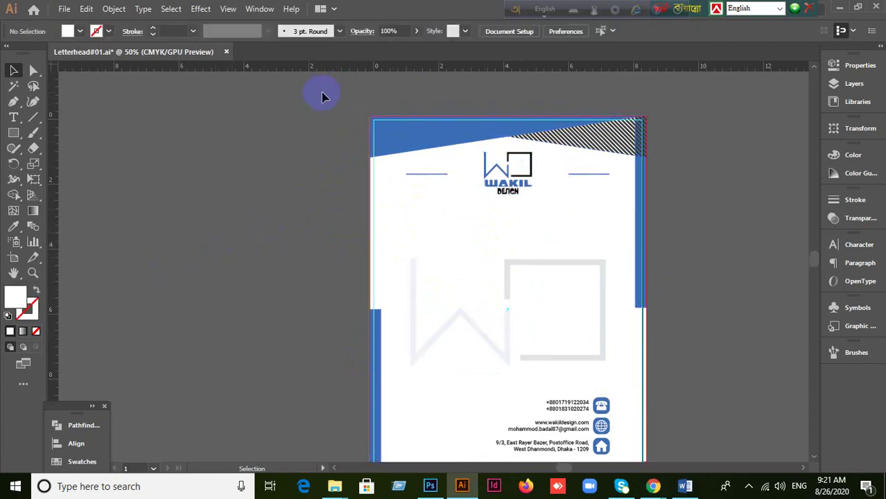
{"action": "left_click", "coordinate": [499, 214]}
{"action": "left_click_drag", "start_coordinate": [499, 213], "coordinate": [629, 343]}
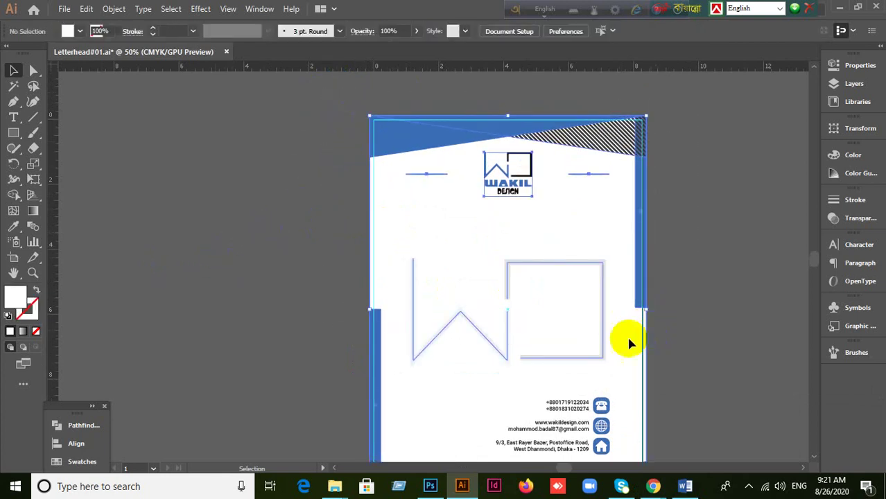
{"action": "left_click", "coordinate": [345, 324]}
{"action": "scroll", "coordinate": [347, 319], "scroll_direction": "down", "scroll_amount": 2}
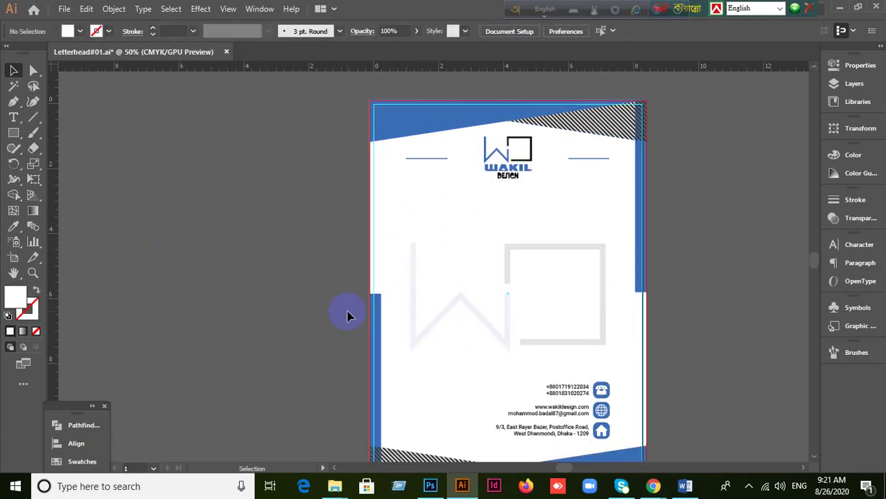
{"action": "scroll", "coordinate": [348, 315], "scroll_direction": "down", "scroll_amount": 1}
{"action": "scroll", "coordinate": [348, 314], "scroll_direction": "down", "scroll_amount": 1}
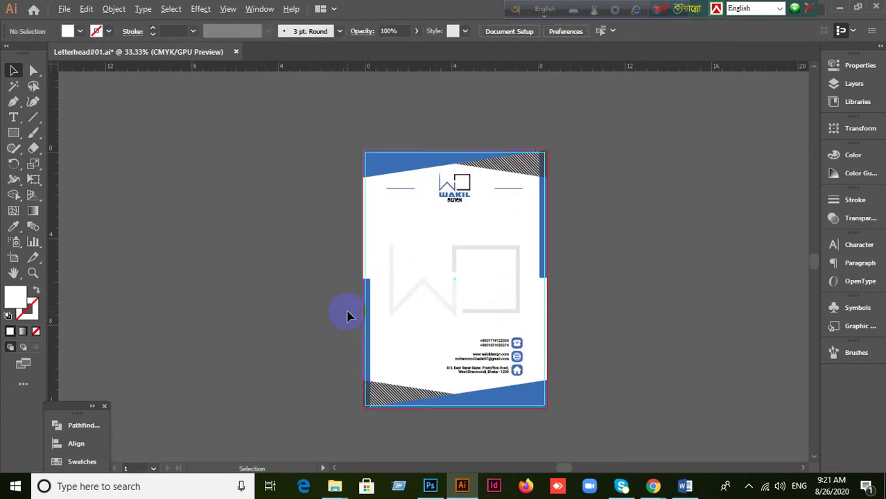
{"action": "scroll", "coordinate": [355, 303], "scroll_direction": "up", "scroll_amount": 1}
{"action": "left_click", "coordinate": [449, 173]}
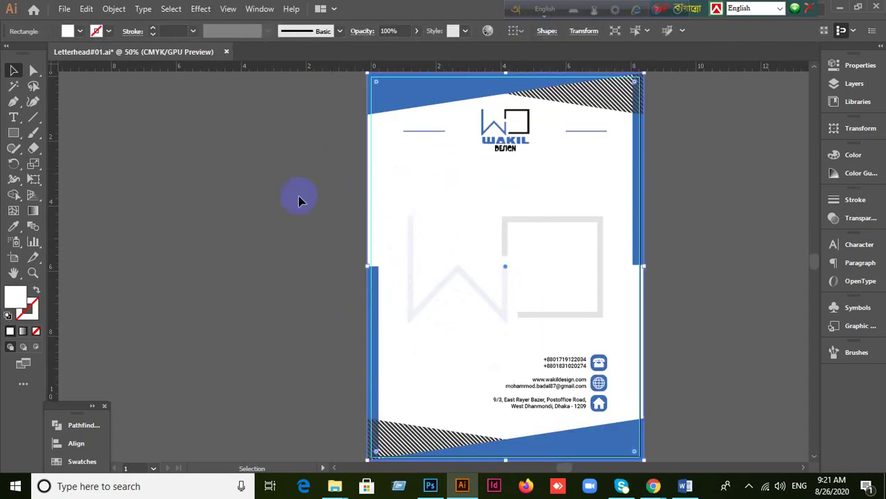
{"action": "left_click", "coordinate": [289, 220]}
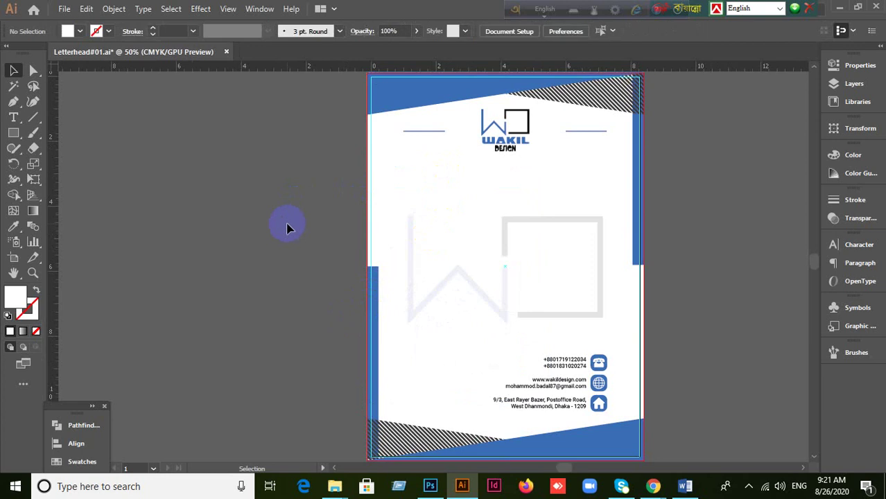
{"action": "scroll", "coordinate": [258, 176], "scroll_direction": "down", "scroll_amount": 1}
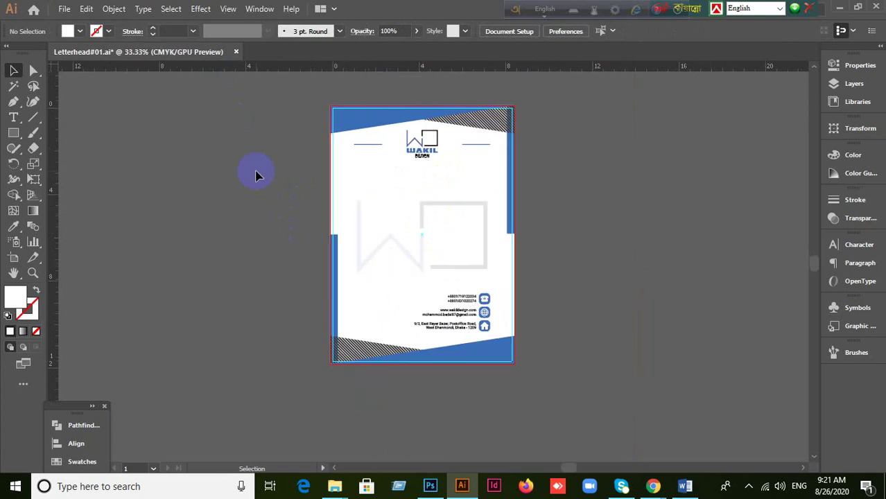
{"action": "scroll", "coordinate": [265, 196], "scroll_direction": "up", "scroll_amount": 1}
{"action": "scroll", "coordinate": [292, 280], "scroll_direction": "down", "scroll_amount": 1}
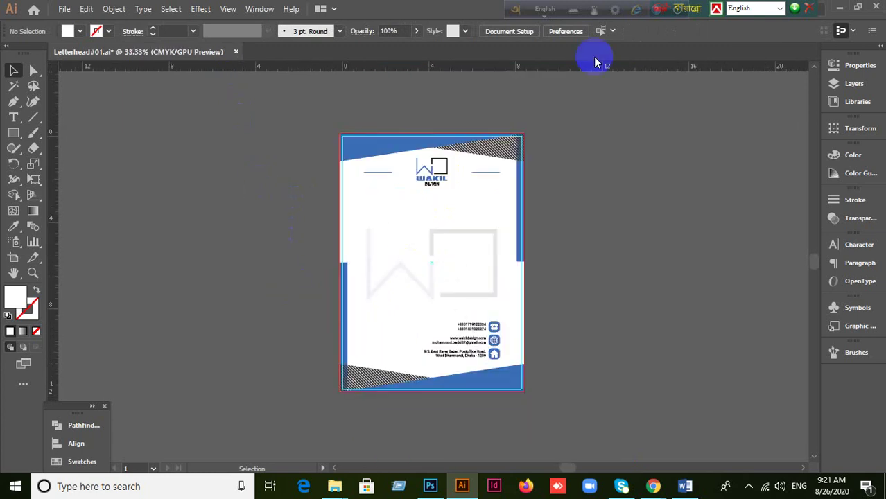
{"action": "scroll", "coordinate": [347, 185], "scroll_direction": "up", "scroll_amount": 1}
{"action": "left_click", "coordinate": [371, 194]}
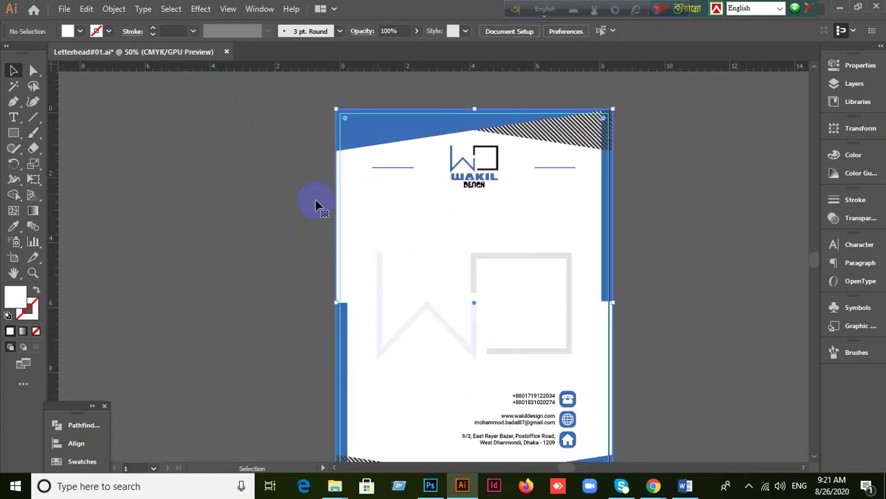
{"action": "left_click", "coordinate": [244, 201]}
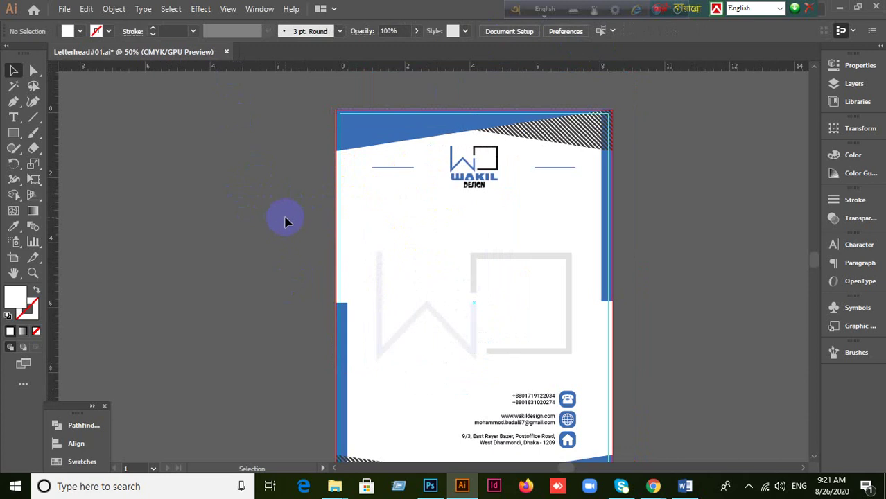
{"action": "scroll", "coordinate": [286, 220], "scroll_direction": "down", "scroll_amount": 1}
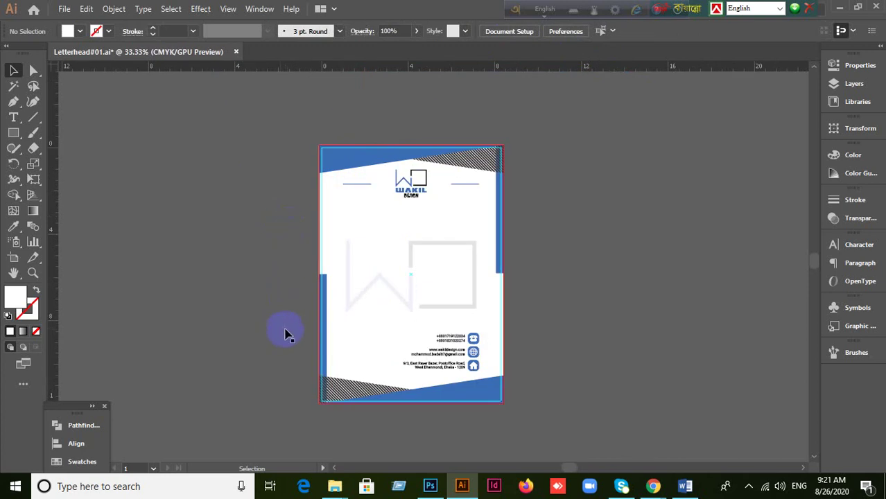
{"action": "left_click", "coordinate": [331, 158]}
{"action": "left_click", "coordinate": [486, 396]}
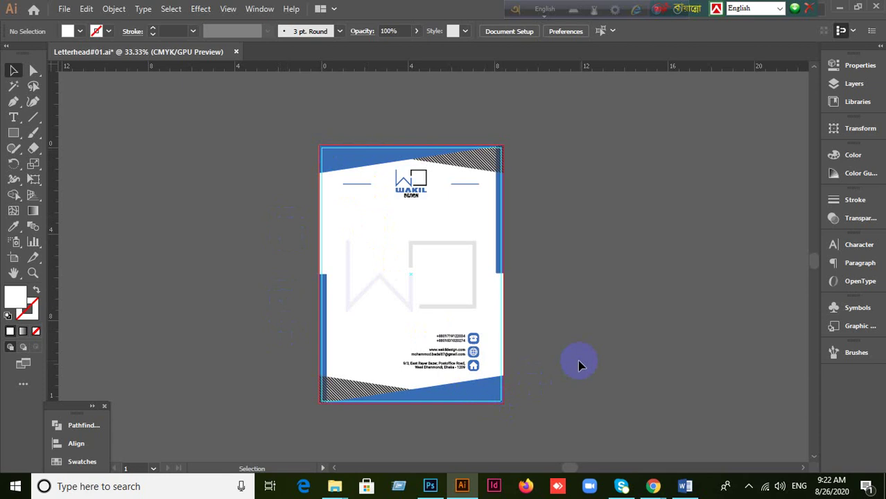
{"action": "scroll", "coordinate": [579, 364], "scroll_direction": "up", "scroll_amount": 1}
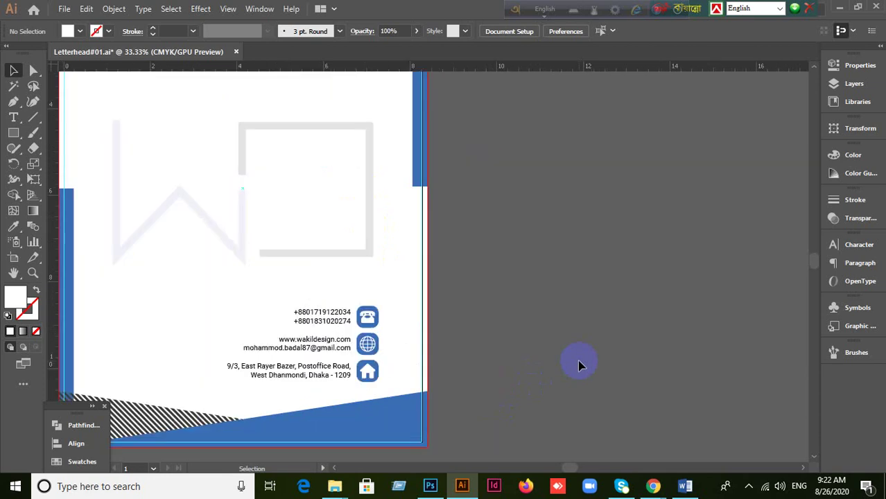
{"action": "left_click_drag", "start_coordinate": [526, 307], "coordinate": [626, 307]}
{"action": "scroll", "coordinate": [629, 308], "scroll_direction": "down", "scroll_amount": 1}
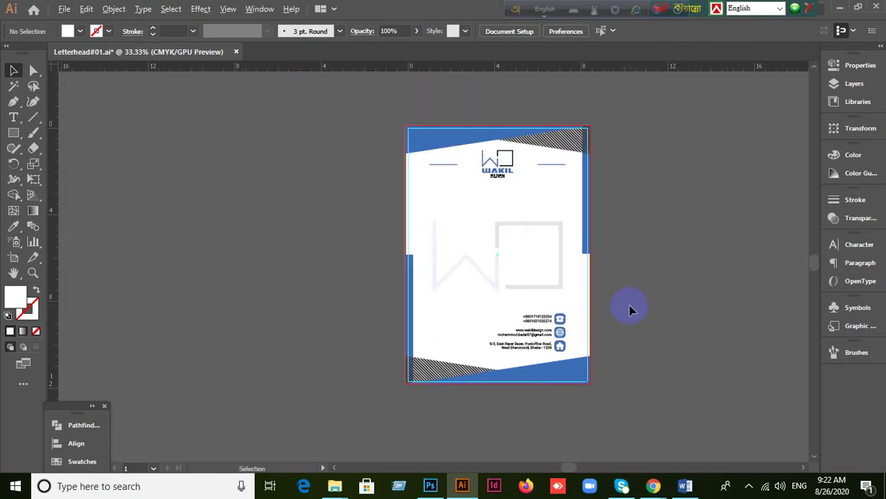
{"action": "scroll", "coordinate": [628, 308], "scroll_direction": "up", "scroll_amount": 1}
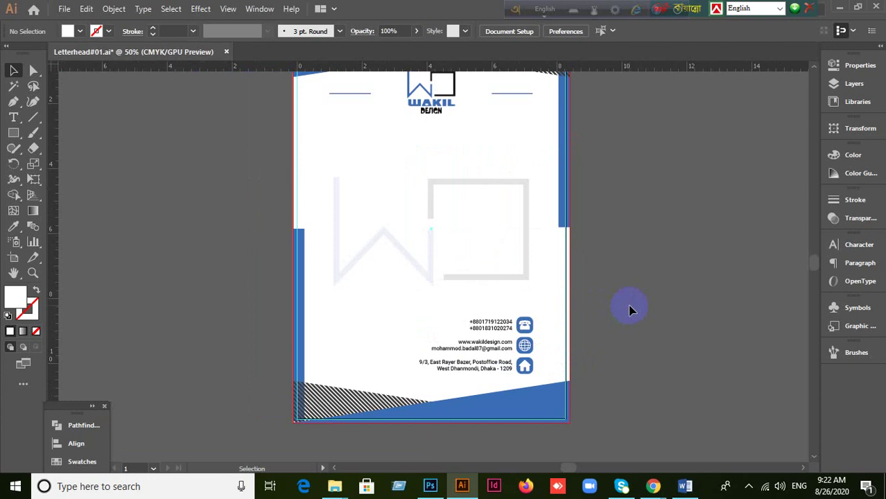
{"action": "scroll", "coordinate": [629, 309], "scroll_direction": "up", "scroll_amount": 2}
{"action": "scroll", "coordinate": [629, 310], "scroll_direction": "down", "scroll_amount": 1}
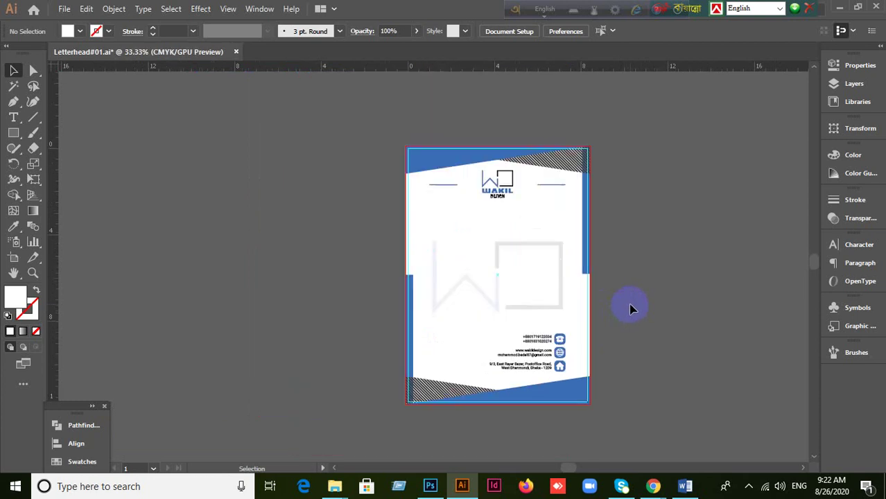
{"action": "scroll", "coordinate": [629, 309], "scroll_direction": "up", "scroll_amount": 1}
{"action": "scroll", "coordinate": [629, 310], "scroll_direction": "down", "scroll_amount": 1}
{"action": "scroll", "coordinate": [629, 310], "scroll_direction": "up", "scroll_amount": 1}
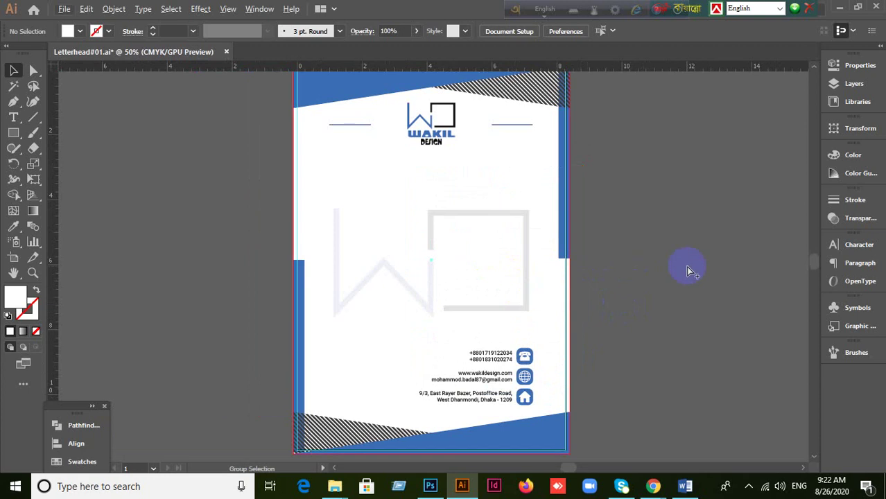
{"action": "scroll", "coordinate": [688, 270], "scroll_direction": "down", "scroll_amount": 1}
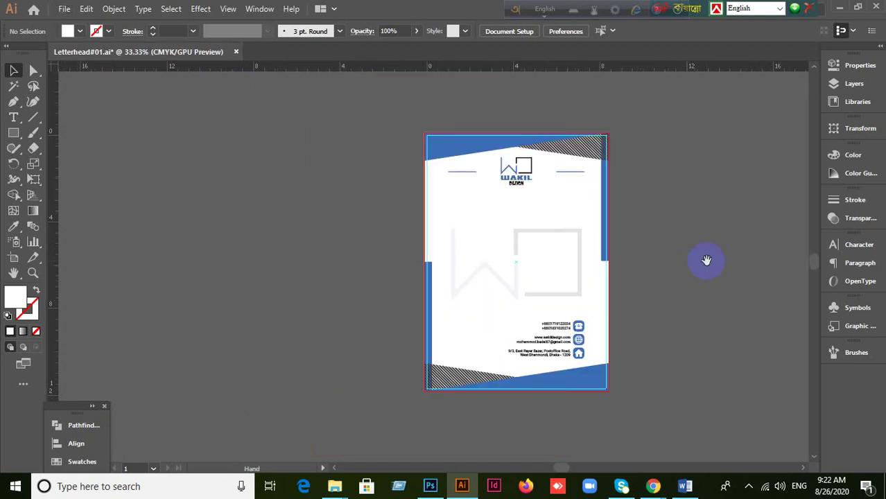
{"action": "left_click_drag", "start_coordinate": [706, 260], "coordinate": [659, 256]}
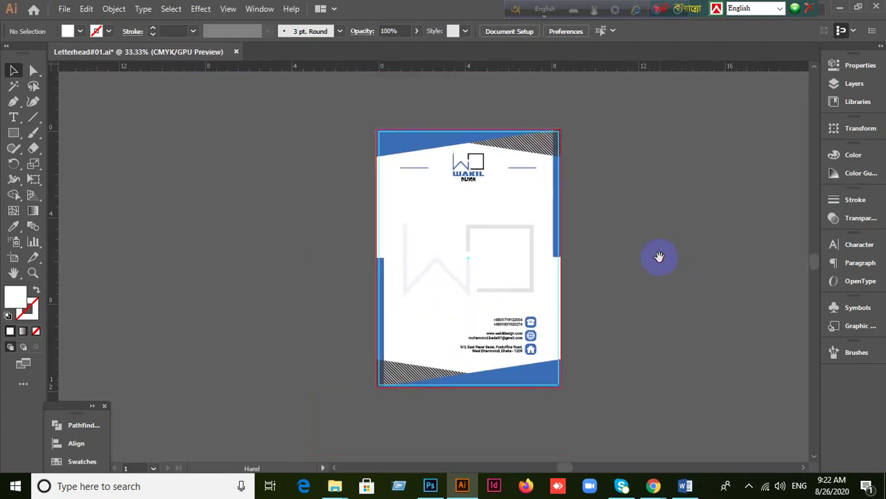
Step: Marquee-select all the letterhead artwork and group it with Ctrl+G
{"action": "left_click", "coordinate": [13, 133]}
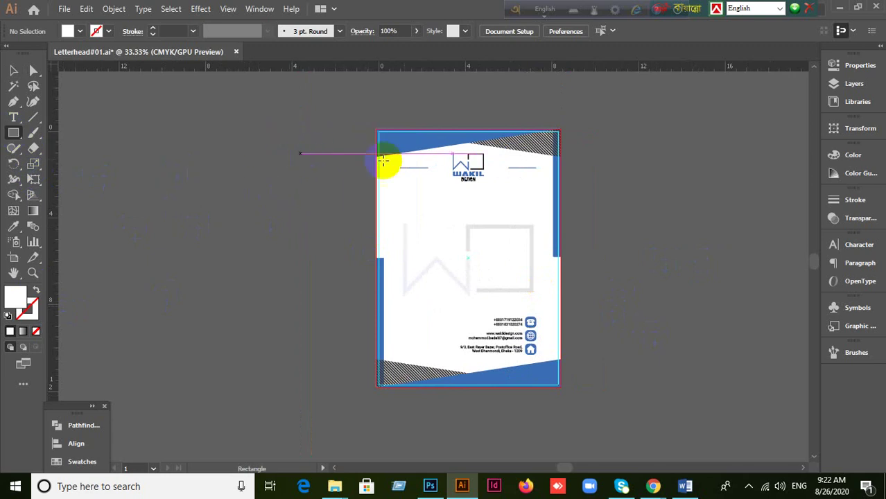
{"action": "scroll", "coordinate": [467, 155], "scroll_direction": "up", "scroll_amount": 1}
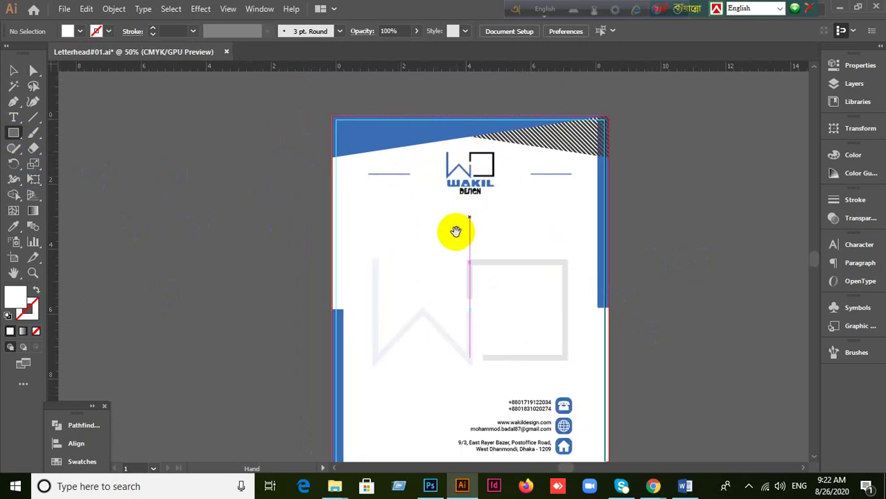
{"action": "left_click_drag", "start_coordinate": [455, 234], "coordinate": [446, 198]}
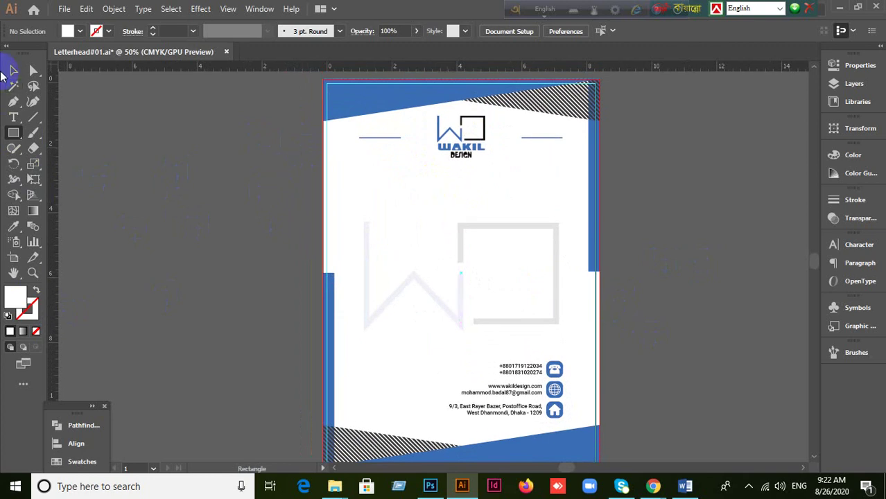
{"action": "left_click", "coordinate": [14, 70]}
{"action": "scroll", "coordinate": [224, 192], "scroll_direction": "down", "scroll_amount": 1}
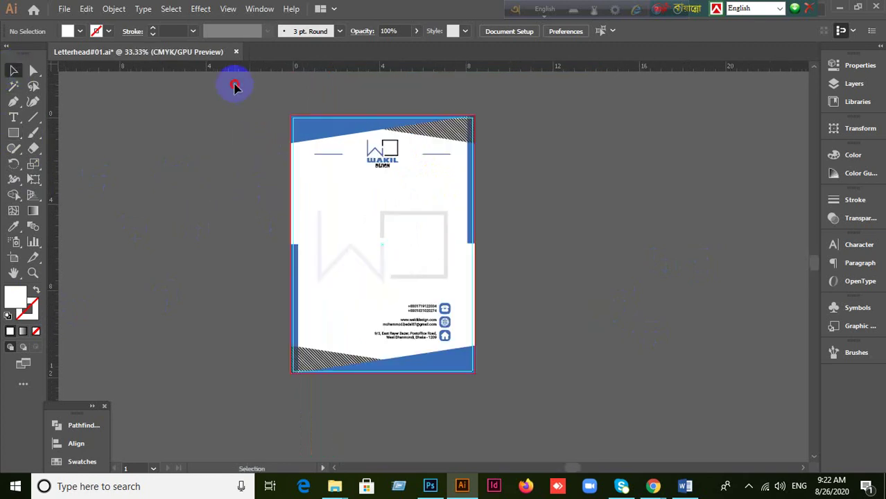
{"action": "left_click_drag", "start_coordinate": [234, 85], "coordinate": [603, 429]}
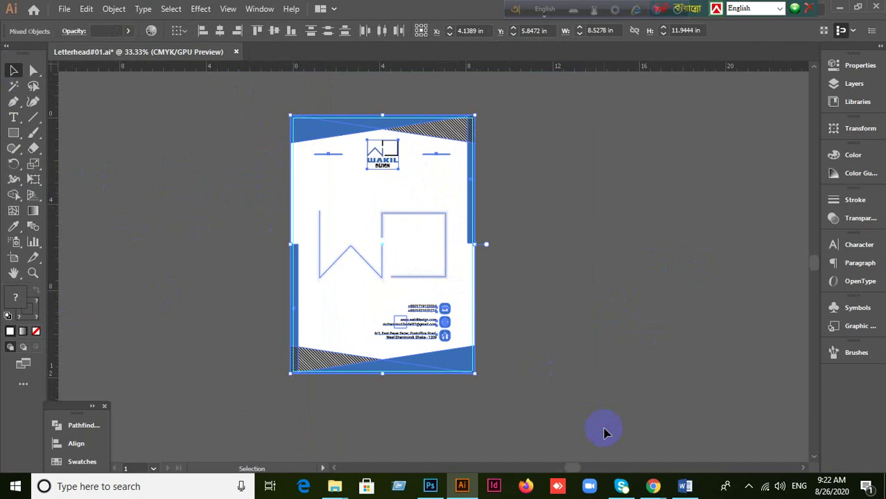
{"action": "key", "text": "a"}
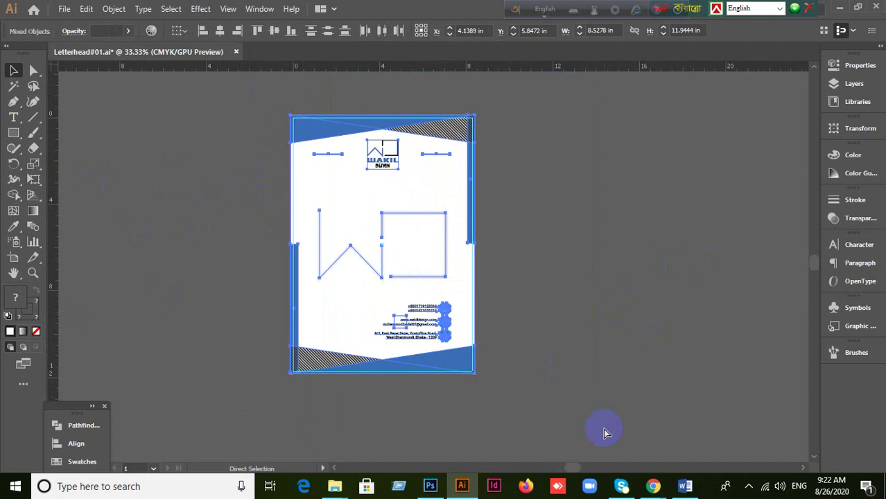
{"action": "key", "text": "ctrl+g"}
{"action": "left_click", "coordinate": [605, 337]}
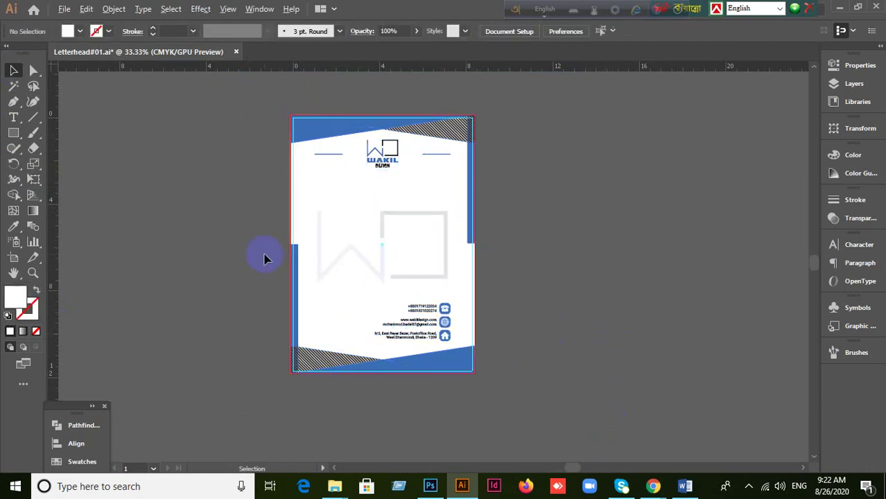
{"action": "scroll", "coordinate": [263, 253], "scroll_direction": "up", "scroll_amount": 1}
{"action": "scroll", "coordinate": [250, 242], "scroll_direction": "down", "scroll_amount": 1}
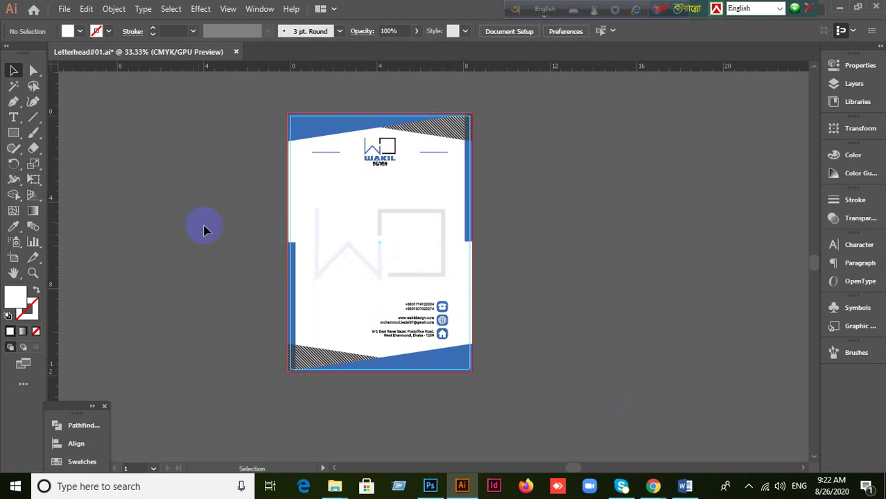
Step: Draw a rectangle from the page's top-left to bottom-right corner and send it to the back
{"action": "left_click", "coordinate": [13, 132]}
{"action": "left_click_drag", "start_coordinate": [295, 119], "coordinate": [289, 115]}
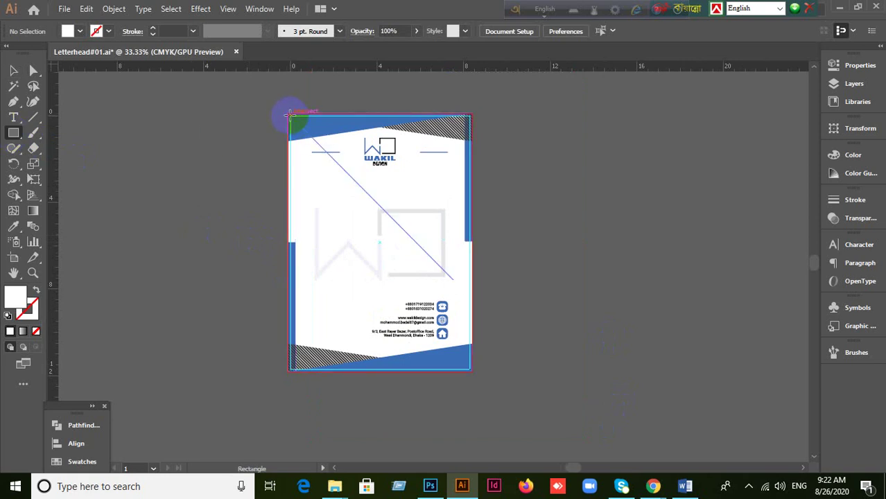
{"action": "left_click_drag", "start_coordinate": [289, 116], "coordinate": [469, 366]}
{"action": "scroll", "coordinate": [470, 366], "scroll_direction": "up", "scroll_amount": 1}
{"action": "scroll", "coordinate": [469, 366], "scroll_direction": "up", "scroll_amount": 1}
{"action": "key", "text": "ctrl+shift+bracketleft"}
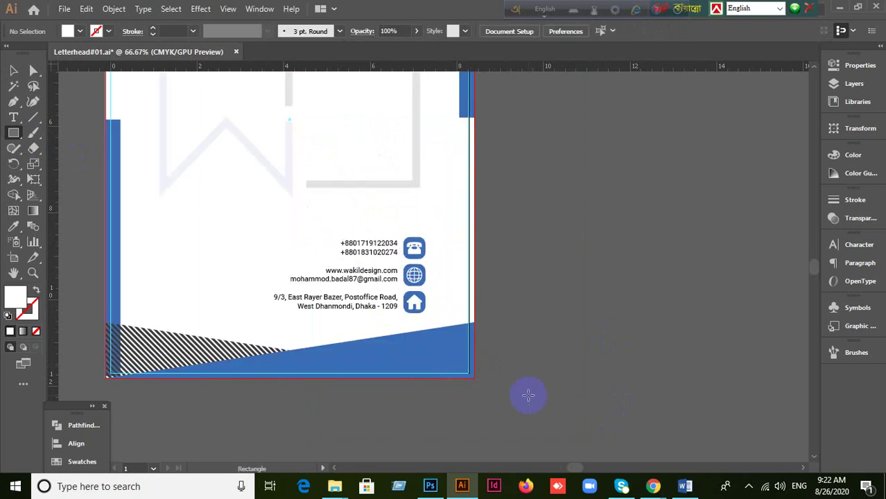
Step: Check the View menu, then draw the 8.26 × 11.69 in rectangle from the page's top-left corner
{"action": "left_click", "coordinate": [228, 9]}
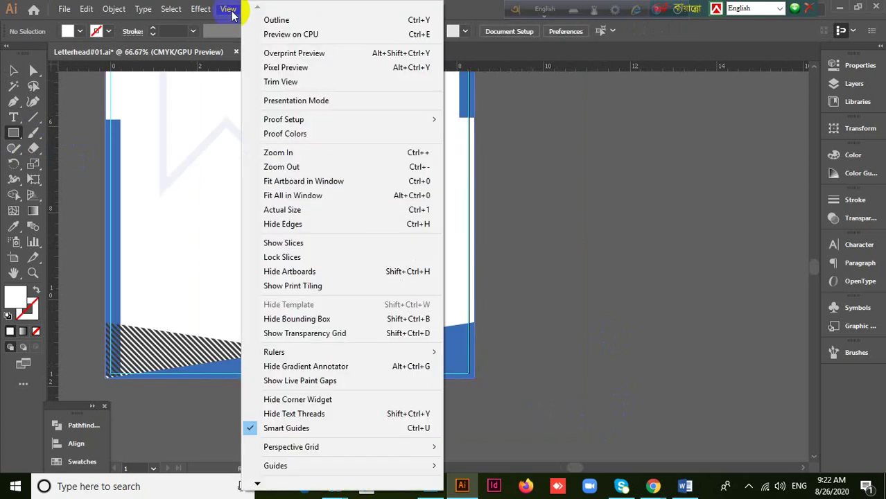
{"action": "mouse_move", "coordinate": [257, 481]}
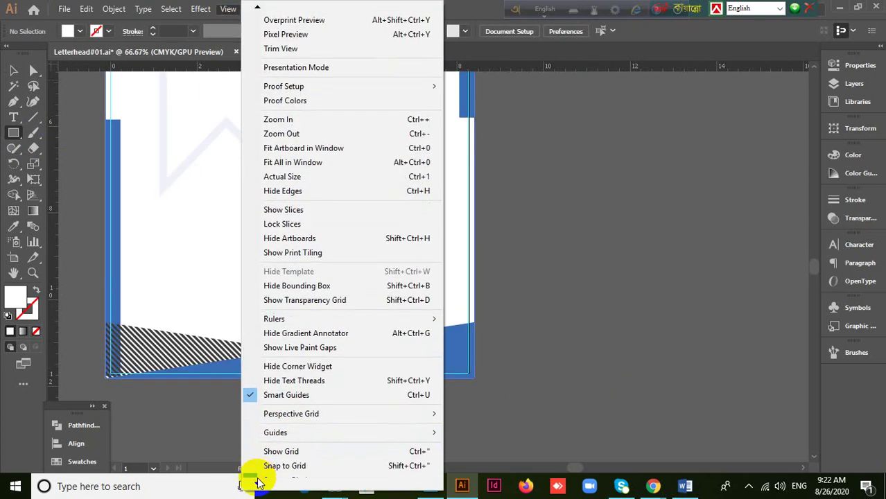
{"action": "left_click", "coordinate": [689, 39]}
{"action": "scroll", "coordinate": [344, 241], "scroll_direction": "up", "scroll_amount": 3}
{"action": "scroll", "coordinate": [344, 239], "scroll_direction": "down", "scroll_amount": 1}
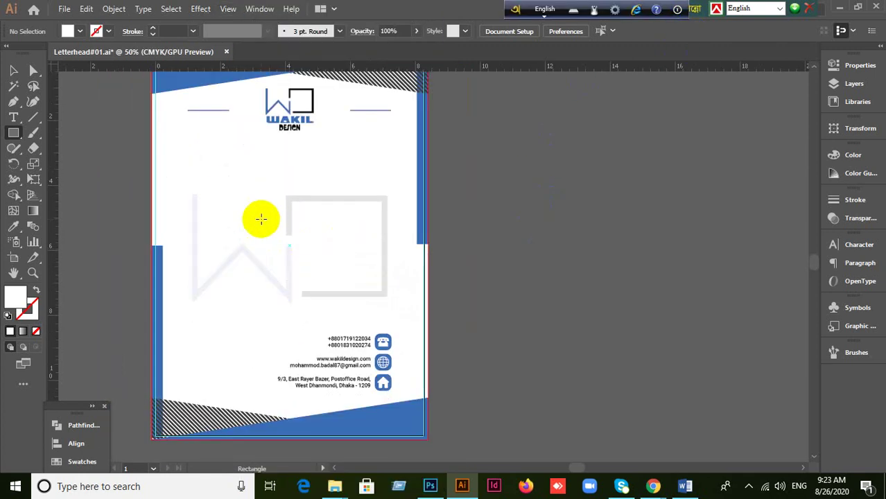
{"action": "left_click_drag", "start_coordinate": [260, 190], "coordinate": [315, 284]}
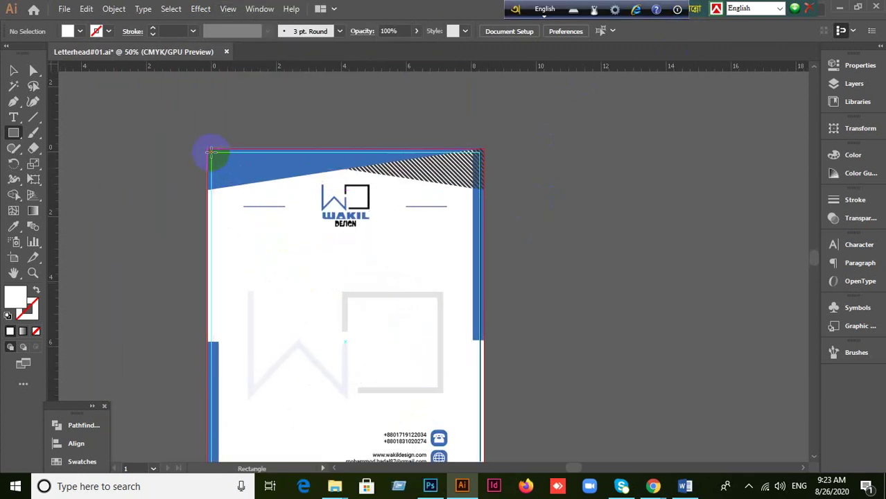
{"action": "left_click_drag", "start_coordinate": [211, 150], "coordinate": [479, 419]}
Step: Marquee-select all the letterhead artwork and apply Make Clipping Mask
{"action": "left_click", "coordinate": [15, 72]}
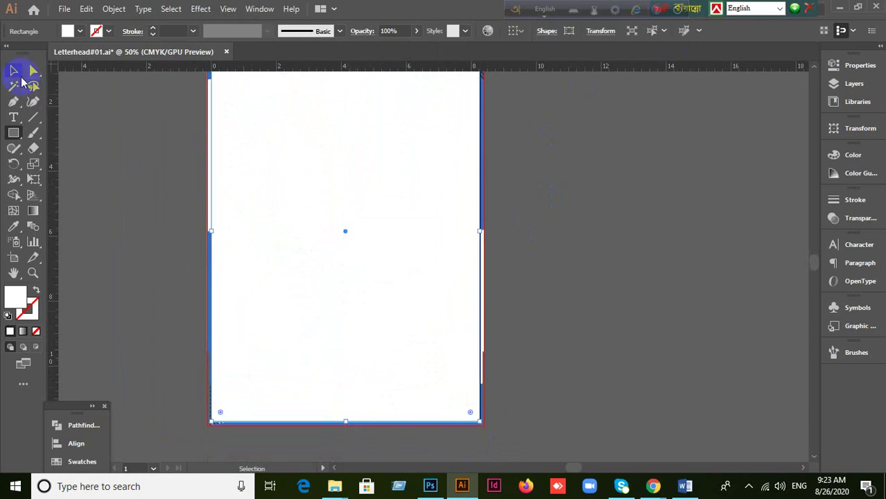
{"action": "scroll", "coordinate": [153, 184], "scroll_direction": "up", "scroll_amount": 1}
{"action": "left_click_drag", "start_coordinate": [213, 113], "coordinate": [336, 243]}
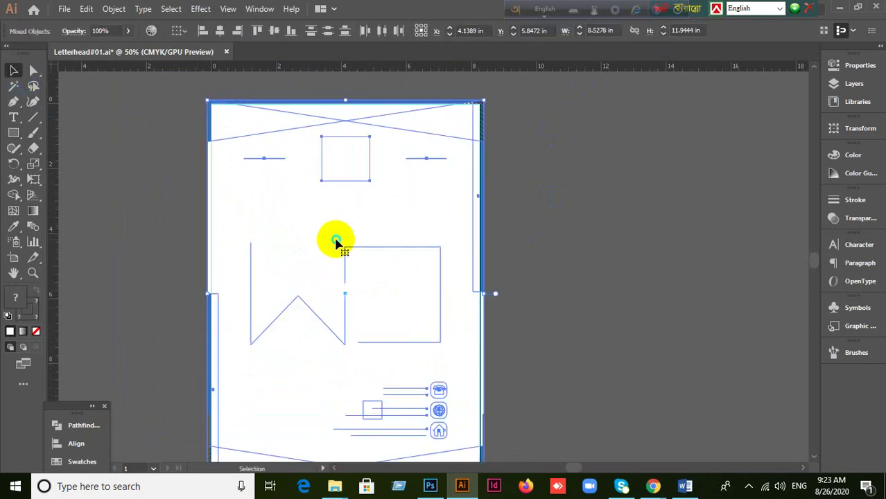
{"action": "right_click", "coordinate": [335, 243]}
{"action": "left_click", "coordinate": [378, 355]}
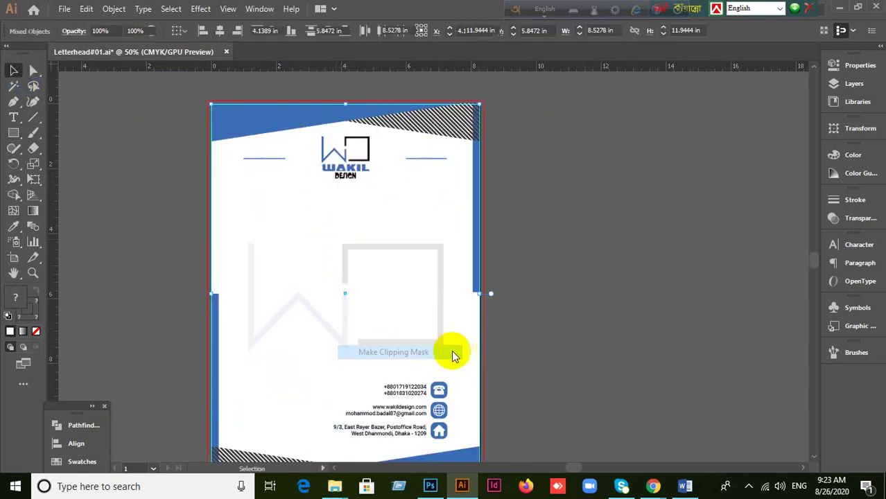
Step: Deselect everything, then select the clipped letterhead group
{"action": "scroll", "coordinate": [526, 328], "scroll_direction": "down", "scroll_amount": 2}
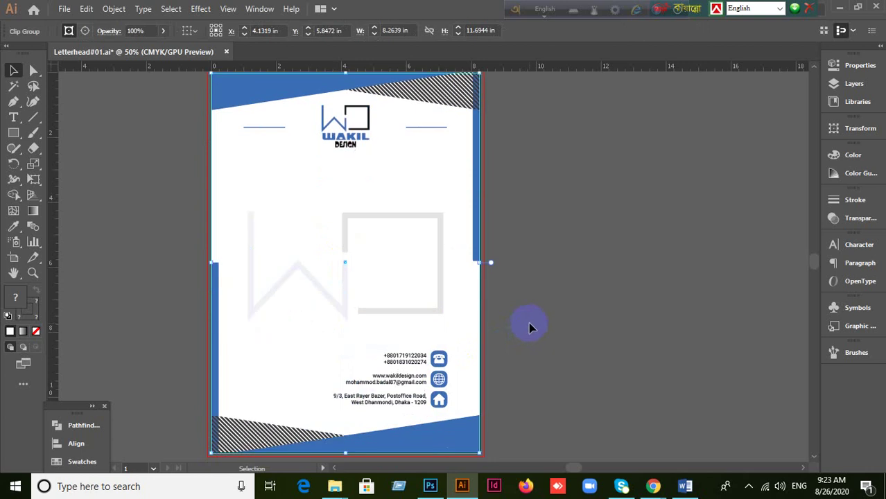
{"action": "scroll", "coordinate": [529, 327], "scroll_direction": "up", "scroll_amount": 2}
{"action": "left_click", "coordinate": [419, 223]}
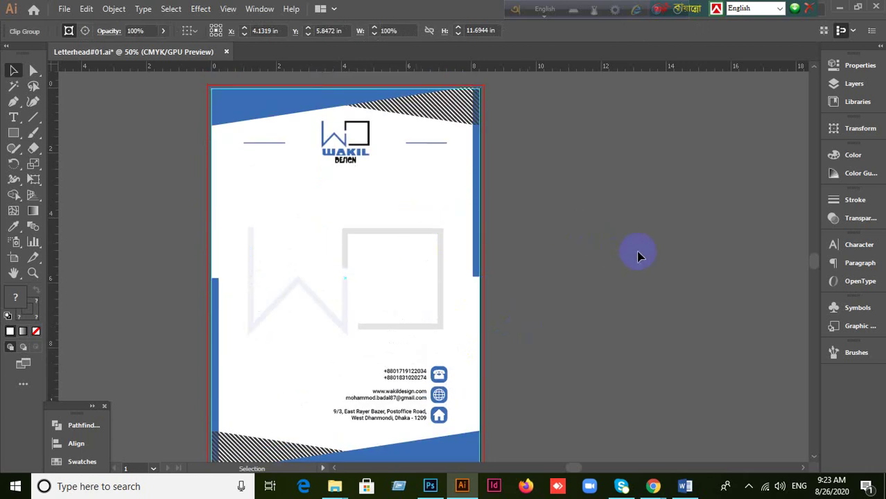
{"action": "key", "text": "ctrl+shift+a"}
{"action": "left_click", "coordinate": [394, 222]}
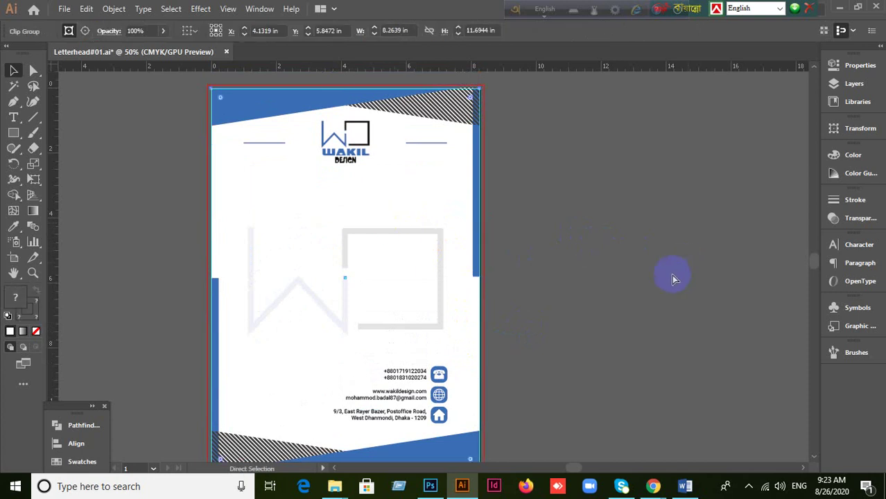
Step: Open the top letterhead paper's smart object in the Photoshop mockup
{"action": "left_click", "coordinate": [429, 486]}
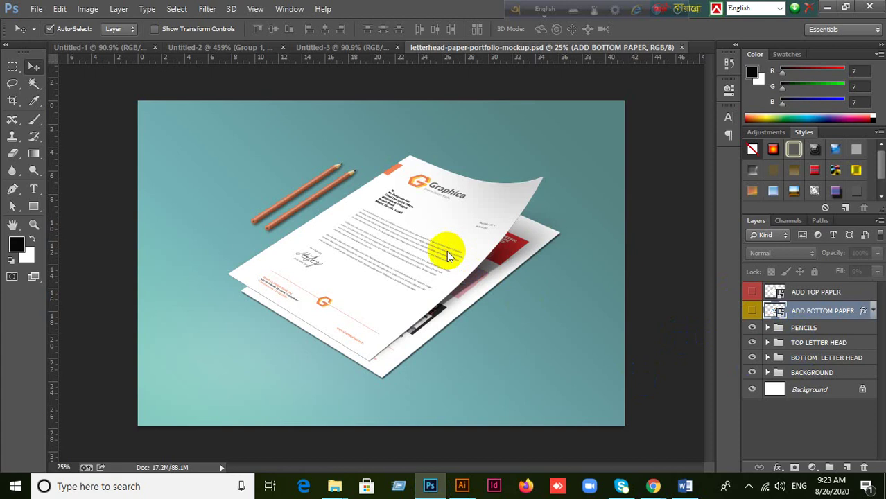
{"action": "left_click", "coordinate": [427, 266]}
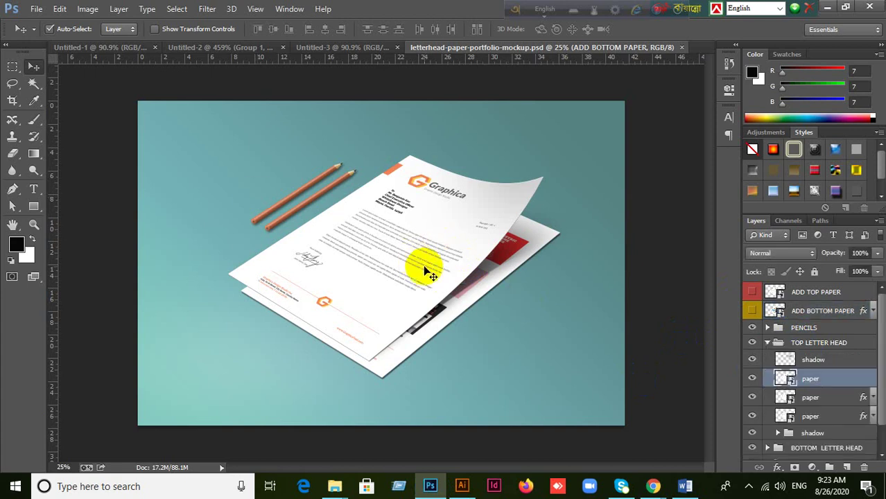
{"action": "double_click", "coordinate": [747, 388]}
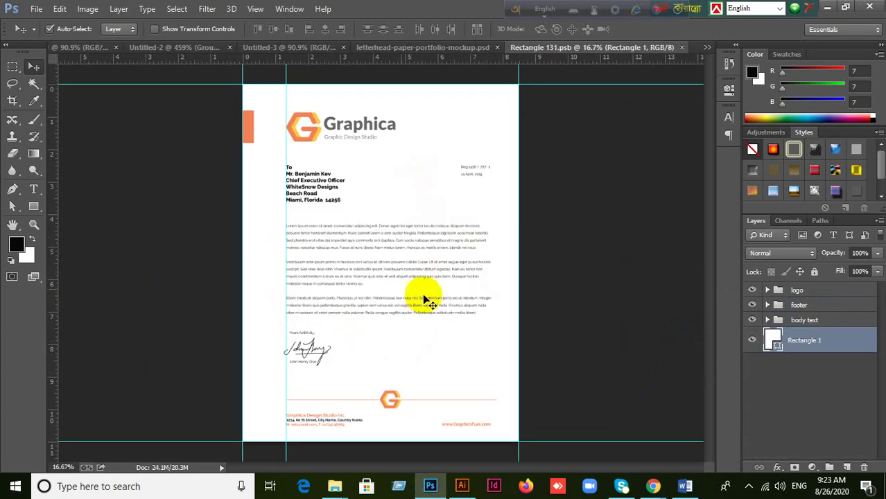
Step: Paste the letterhead as pixels, enlarge it to about 72% and shift it up-left
{"action": "key", "text": "ctrl+v"}
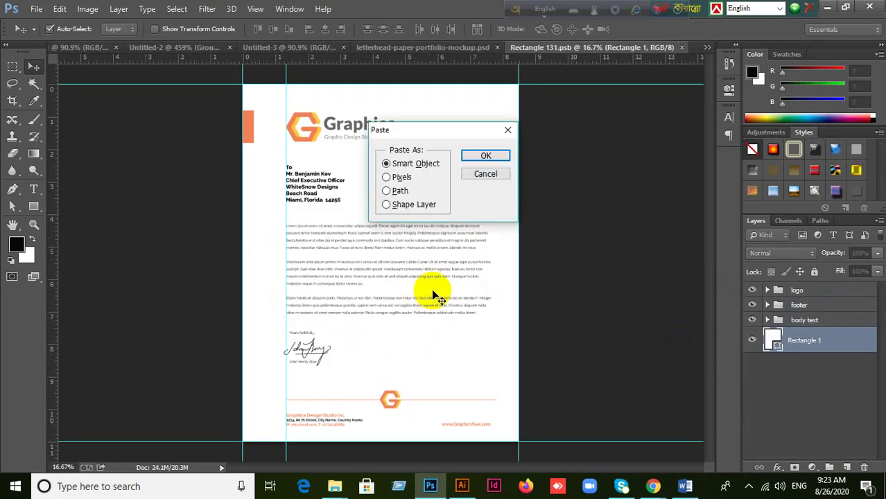
{"action": "left_click", "coordinate": [386, 178]}
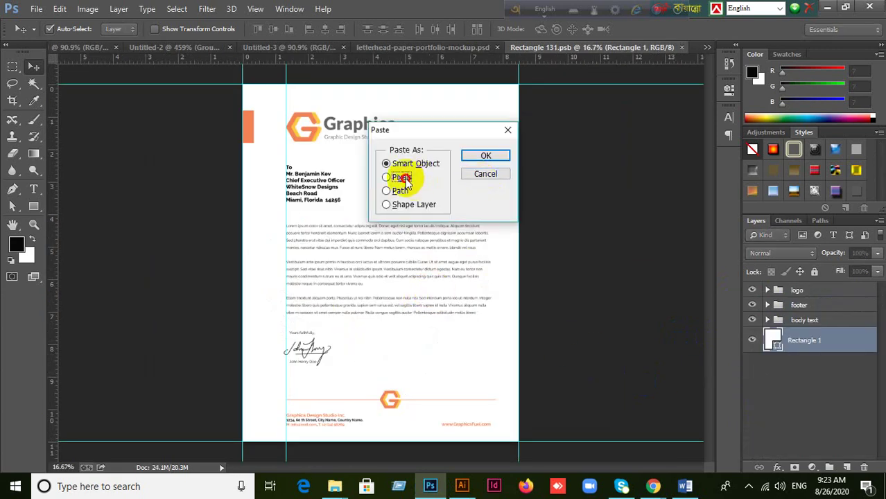
{"action": "left_click", "coordinate": [485, 156]}
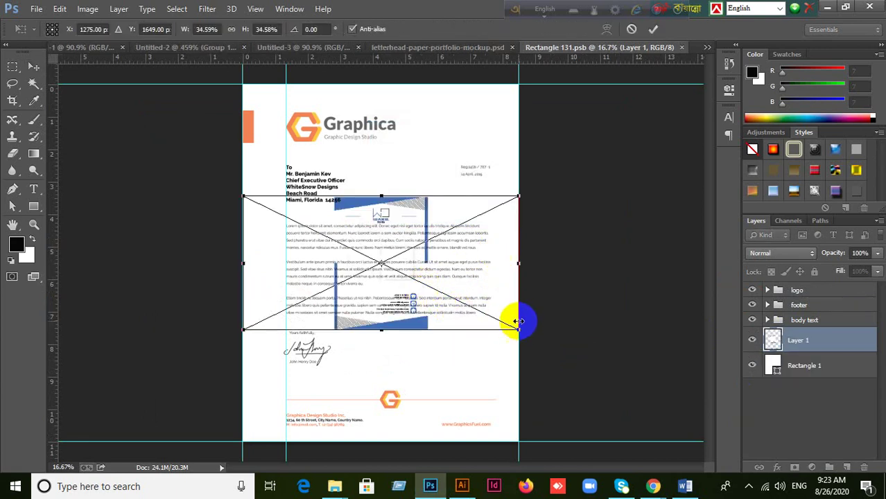
{"action": "left_click_drag", "start_coordinate": [518, 332], "coordinate": [651, 441]}
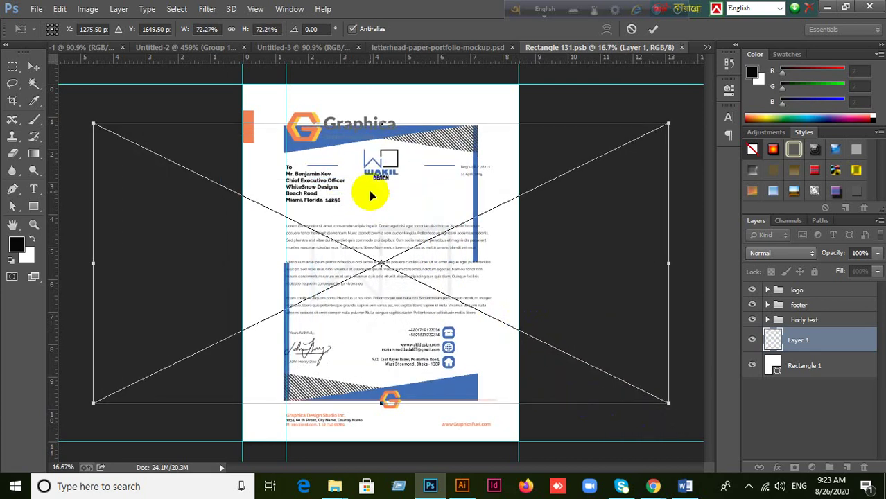
{"action": "mouse_move", "coordinate": [373, 198]}
{"action": "left_mouse_down"}
{"action": "mouse_move", "coordinate": [336, 165]}
{"action": "mouse_move", "coordinate": [338, 151]}
{"action": "mouse_move", "coordinate": [380, 183]}
{"action": "left_mouse_up"}
Step: Cancel the scaled paste, paste the letterhead again as pixels and bring it to the top
{"action": "left_click", "coordinate": [635, 31]}
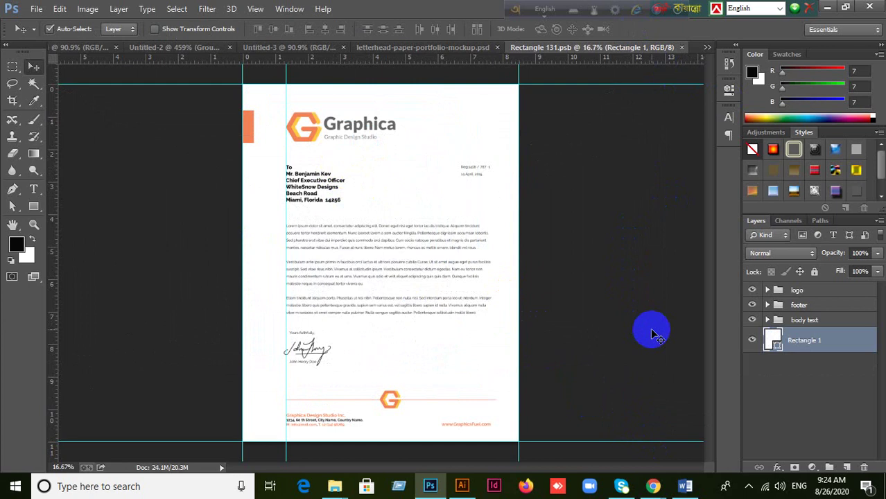
{"action": "key", "text": "ctrl+v"}
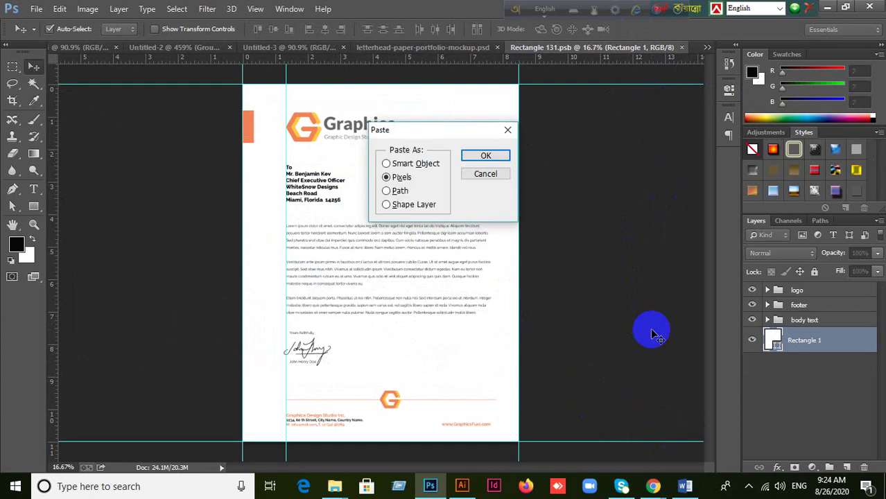
{"action": "left_click", "coordinate": [485, 156]}
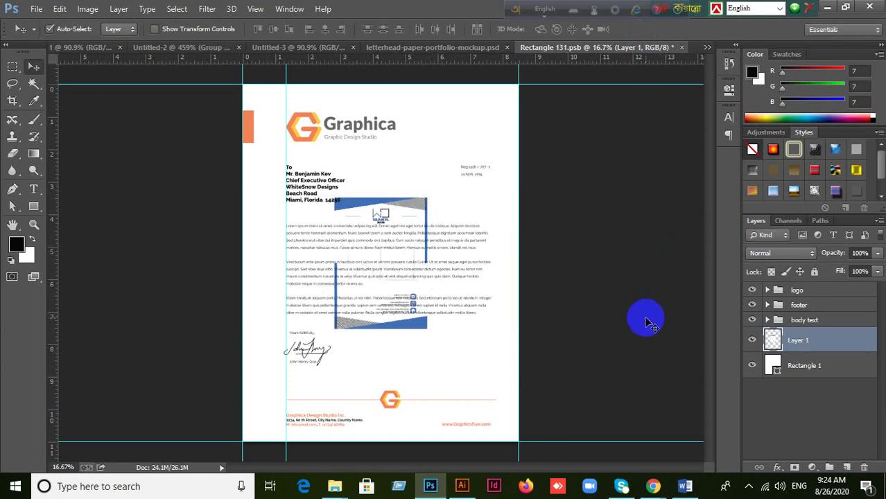
{"action": "key", "text": "ctrl+shift+bracketright"}
{"action": "mouse_move", "coordinate": [393, 284]}
{"action": "left_mouse_down"}
{"action": "mouse_move", "coordinate": [370, 267]}
{"action": "mouse_move", "coordinate": [301, 169]}
{"action": "mouse_move", "coordinate": [382, 294]}
{"action": "left_mouse_up"}
Step: Align the letterhead to the canvas's left and top edges, then deselect
{"action": "key", "text": "ctrl+a"}
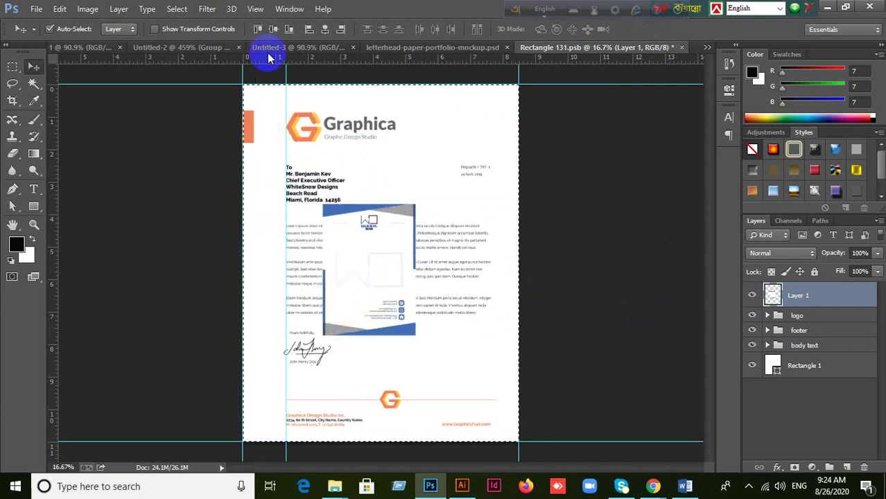
{"action": "left_click", "coordinate": [309, 31]}
{"action": "left_click", "coordinate": [257, 29]}
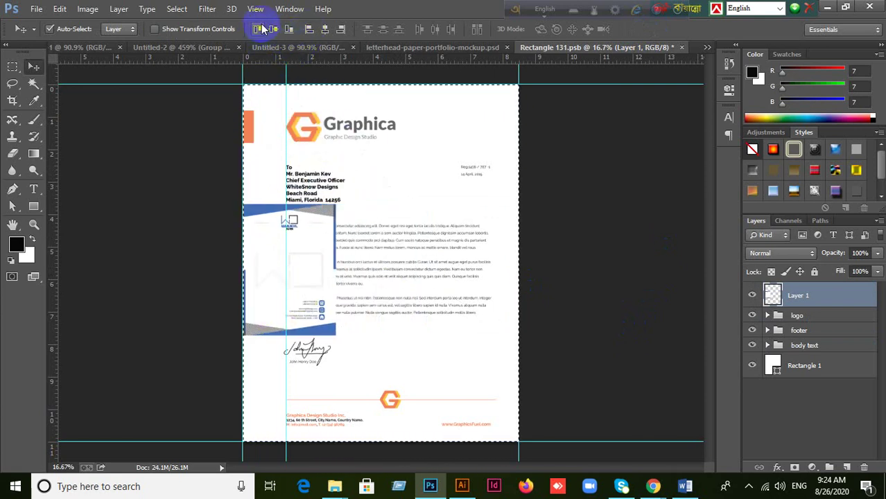
{"action": "key", "text": "ctrl+d"}
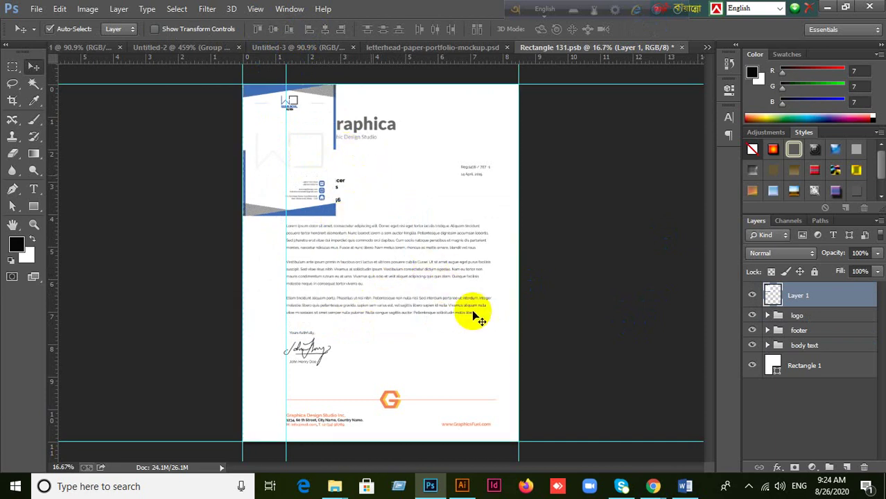
{"action": "key", "text": "ctrl+t"}
Step: Admit the person asking to join the Meet call, then return to the Photoshop mockup
{"action": "mouse_move", "coordinate": [653, 486]}
{"action": "left_click", "coordinate": [609, 451]}
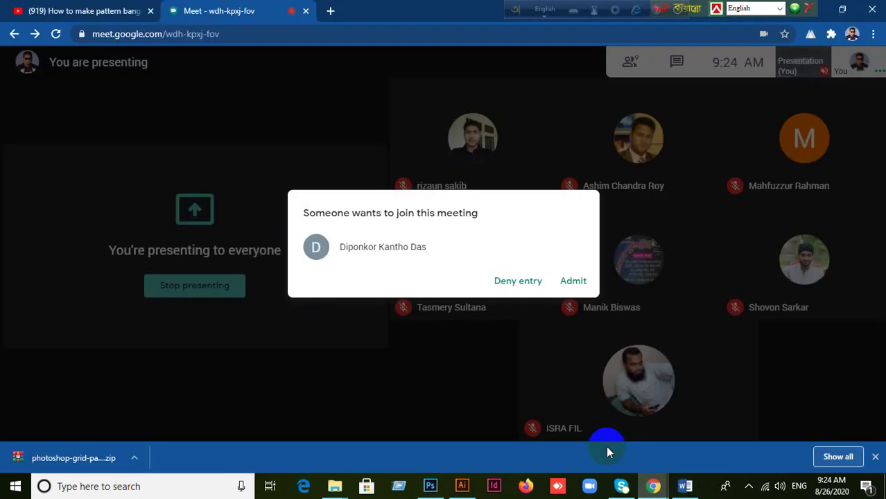
{"action": "left_click", "coordinate": [574, 281]}
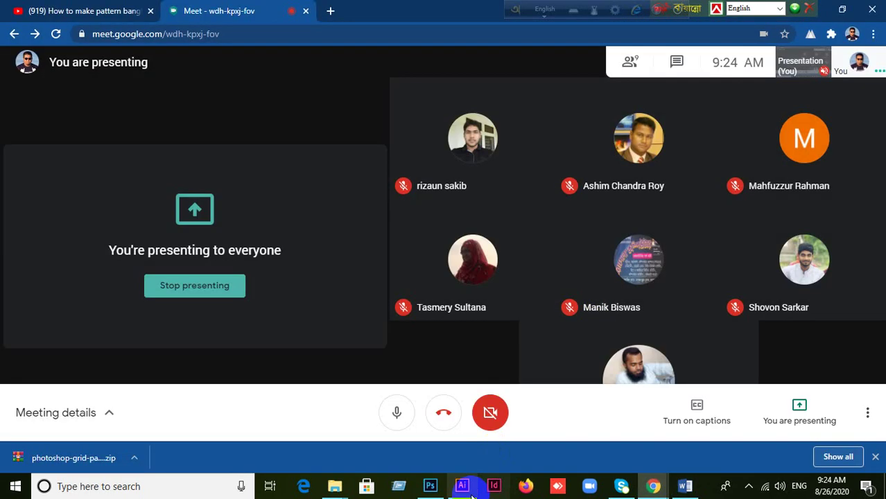
{"action": "left_click", "coordinate": [461, 485]}
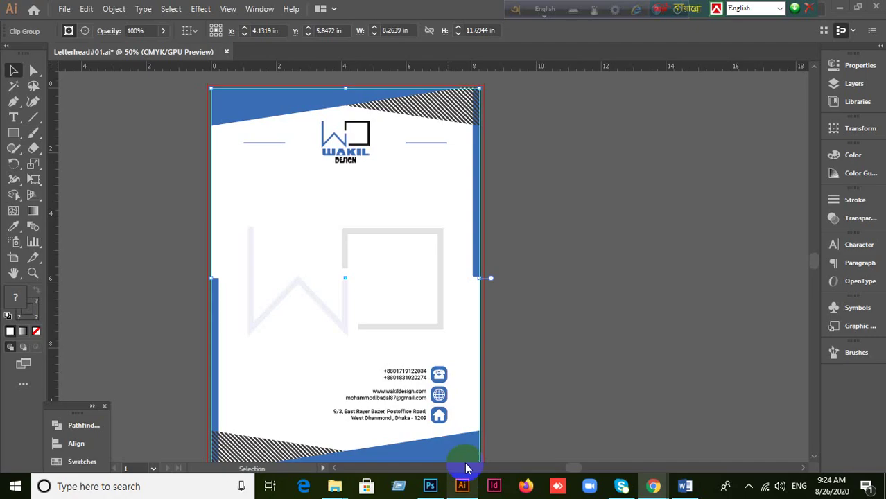
{"action": "left_click", "coordinate": [429, 486]}
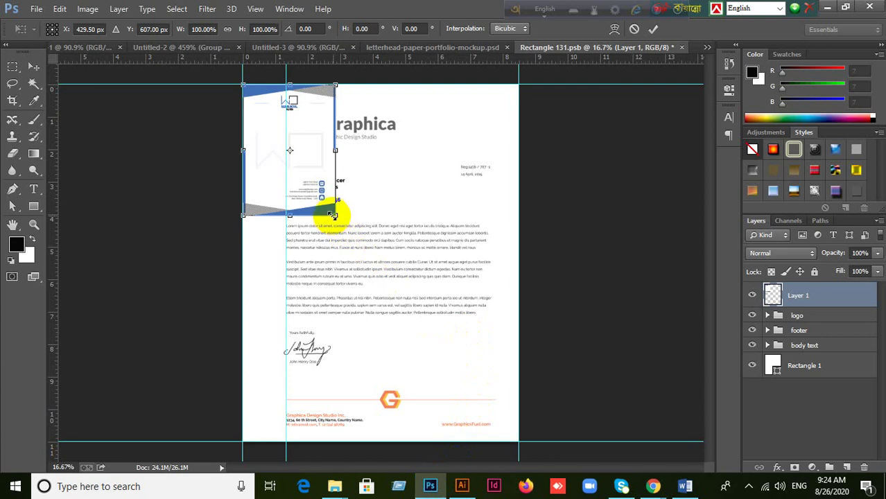
Step: Scale the WAKIL letterhead about 254%, widen it to the right page edge, commit and save Rectangle 131.psb
{"action": "left_click_drag", "start_coordinate": [336, 215], "coordinate": [502, 436]}
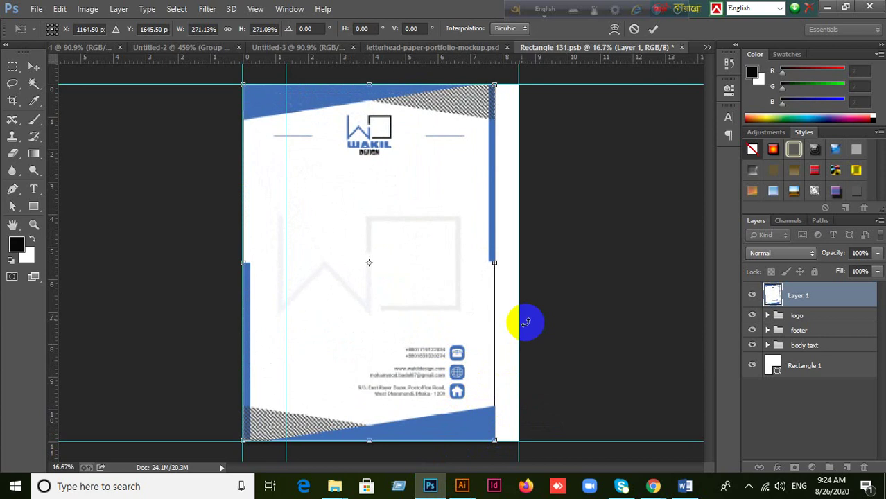
{"action": "left_click_drag", "start_coordinate": [498, 266], "coordinate": [519, 265]}
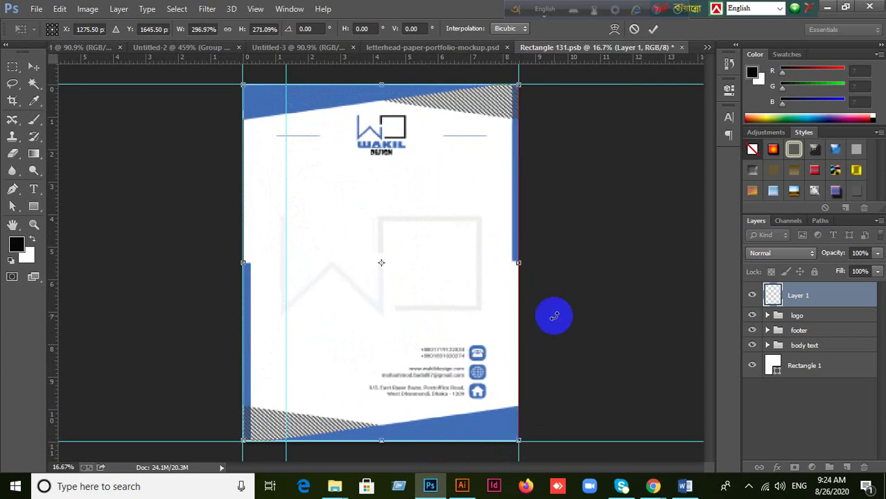
{"action": "left_click", "coordinate": [651, 30]}
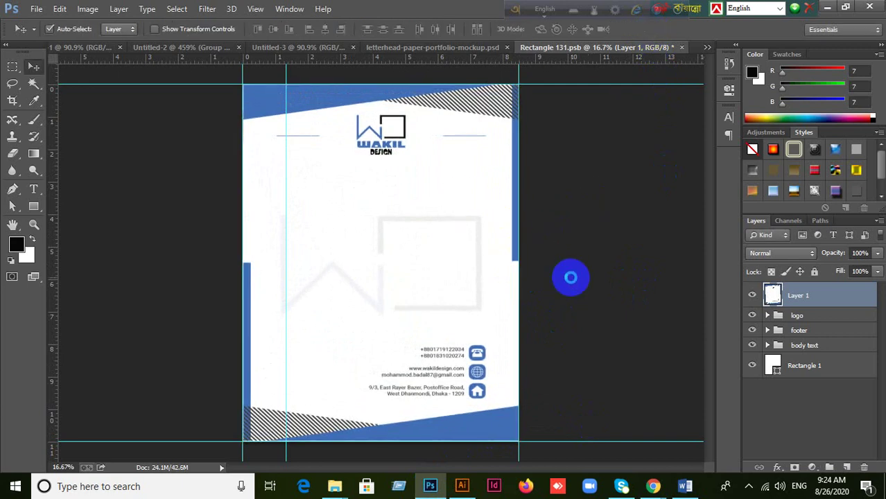
{"action": "key", "text": "ctrl+s"}
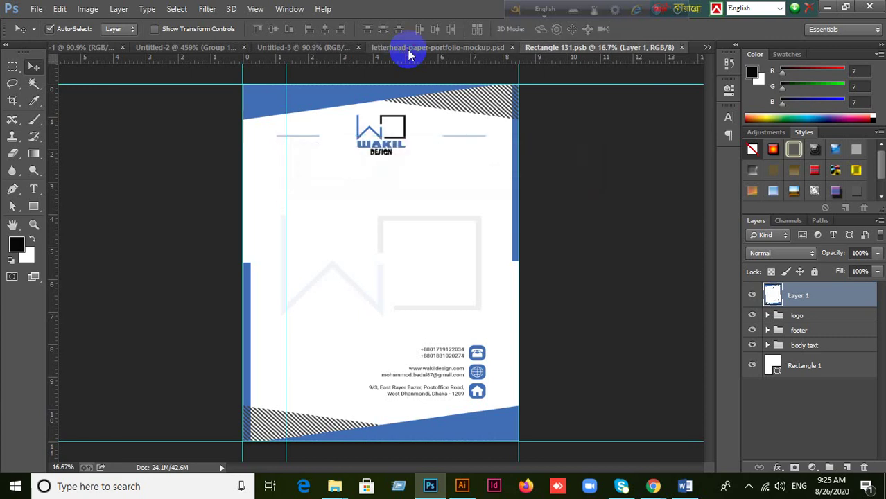
Step: Select the BOTTOM LETTER HEAD paper layer and open its Rectangle 12.psb smart object
{"action": "left_click", "coordinate": [409, 49]}
{"action": "left_click", "coordinate": [489, 208]}
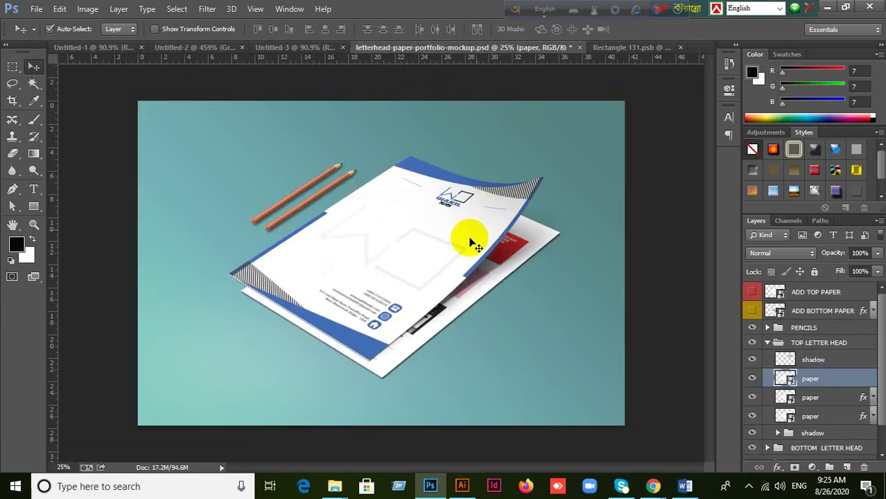
{"action": "left_click", "coordinate": [505, 247]}
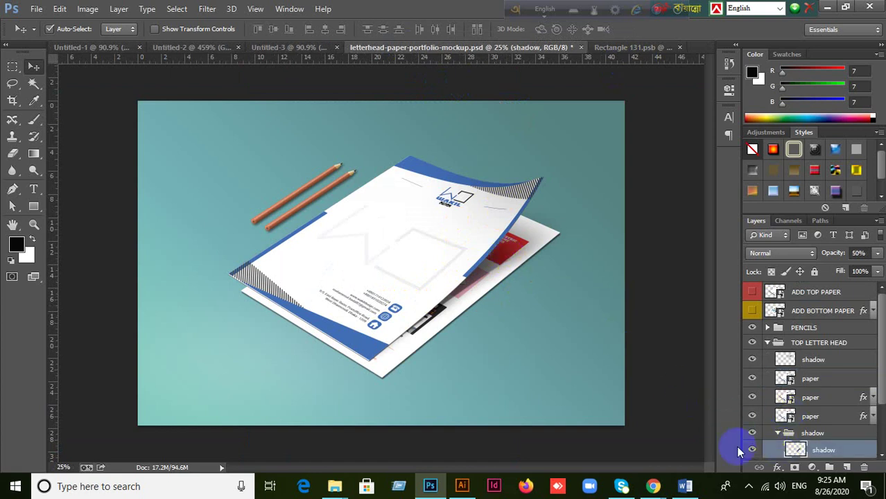
{"action": "left_click", "coordinate": [526, 256]}
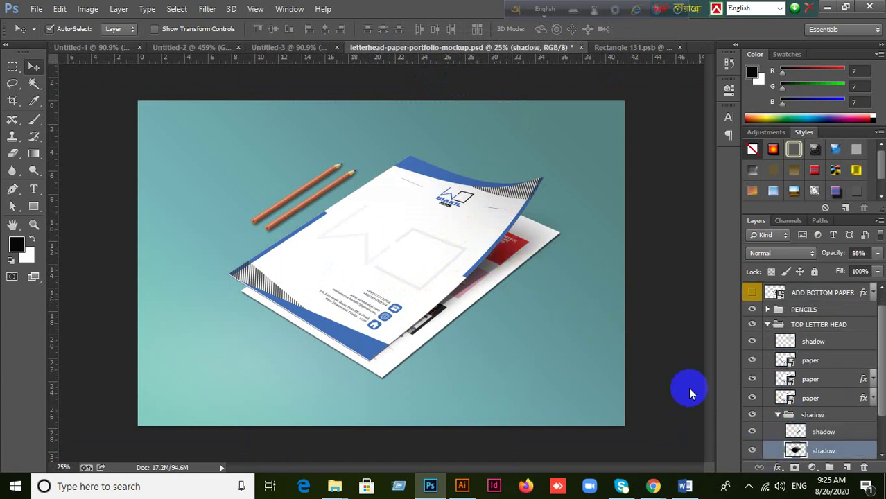
{"action": "left_click", "coordinate": [549, 238]}
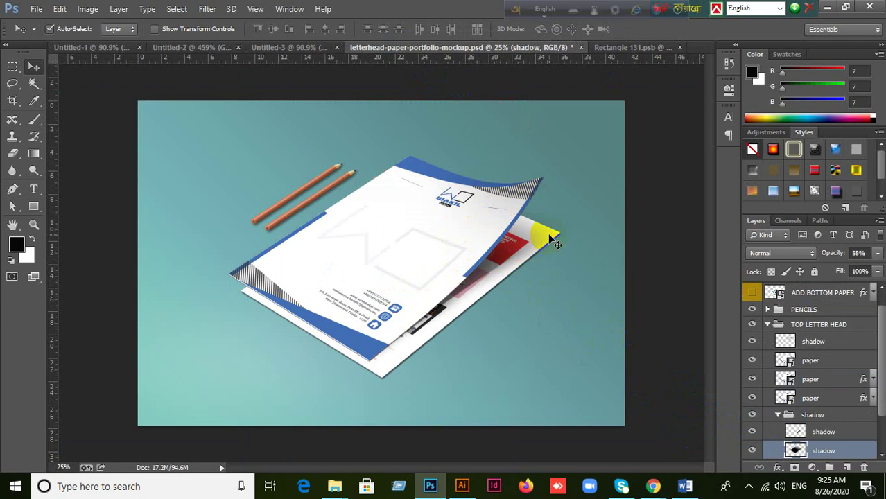
{"action": "left_click", "coordinate": [428, 342]}
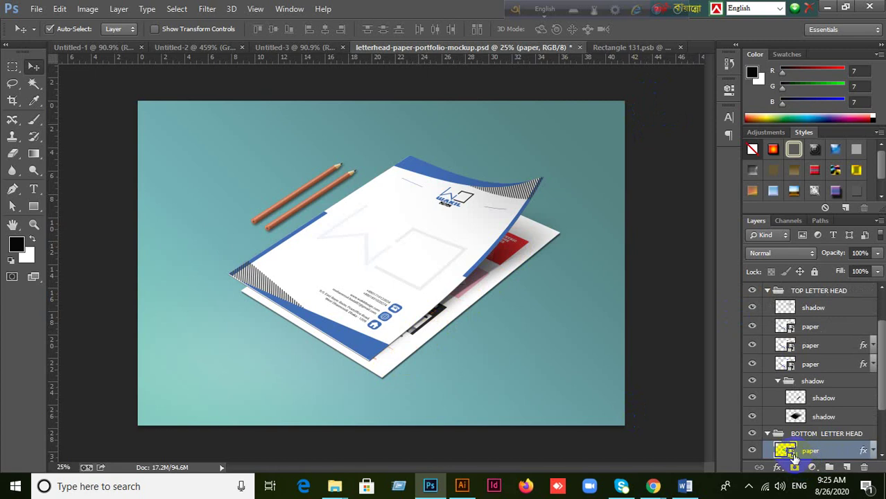
{"action": "double_click", "coordinate": [841, 438]}
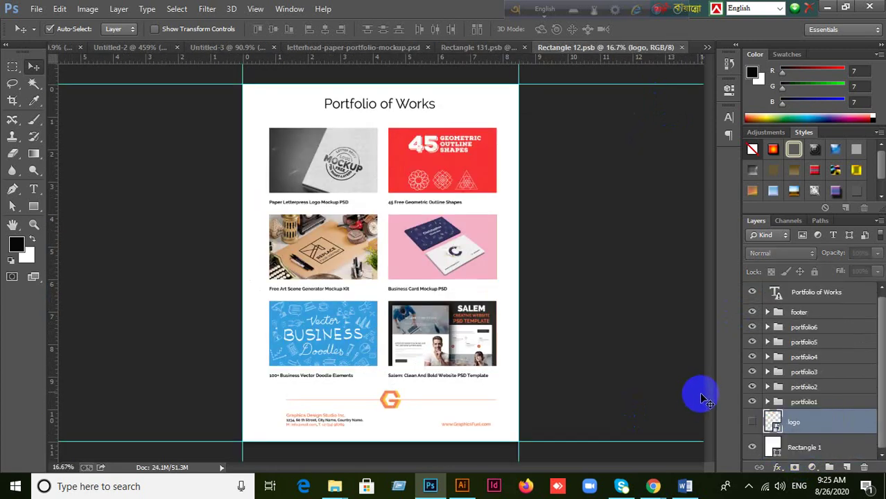
Step: Paste the letterhead from Illustrator into Rectangle 12.psb as pixels
{"action": "left_click", "coordinate": [461, 487]}
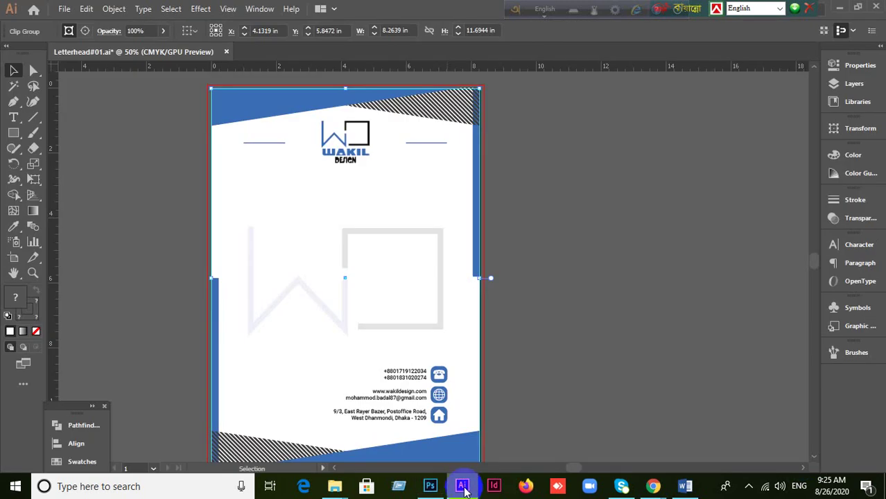
{"action": "left_click", "coordinate": [463, 488]}
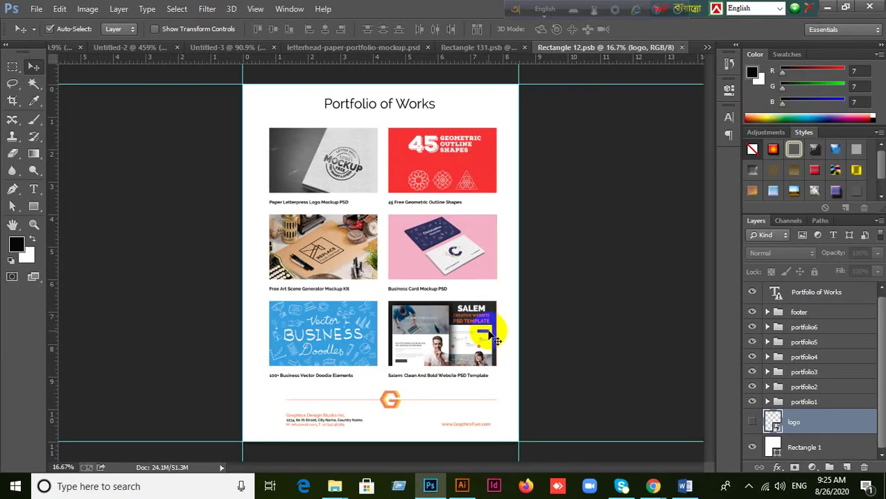
{"action": "key", "text": "ctrl+v"}
{"action": "left_click", "coordinate": [490, 158]}
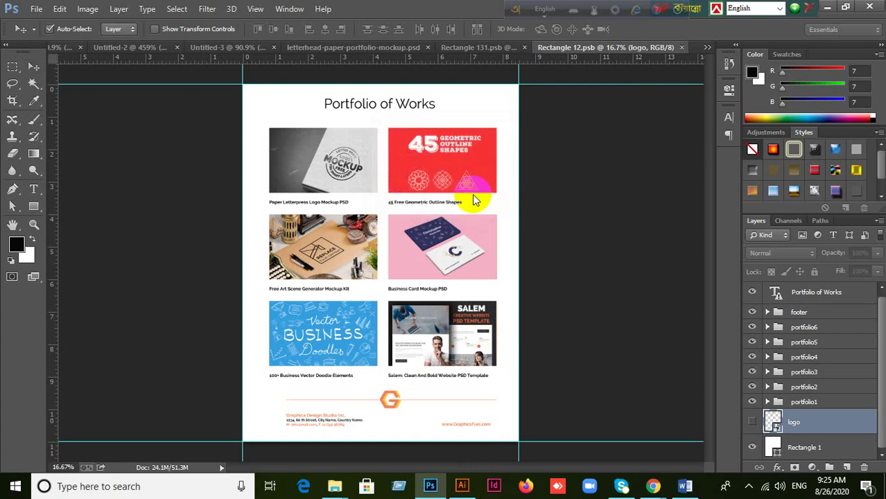
{"action": "key", "text": "ctrl+t"}
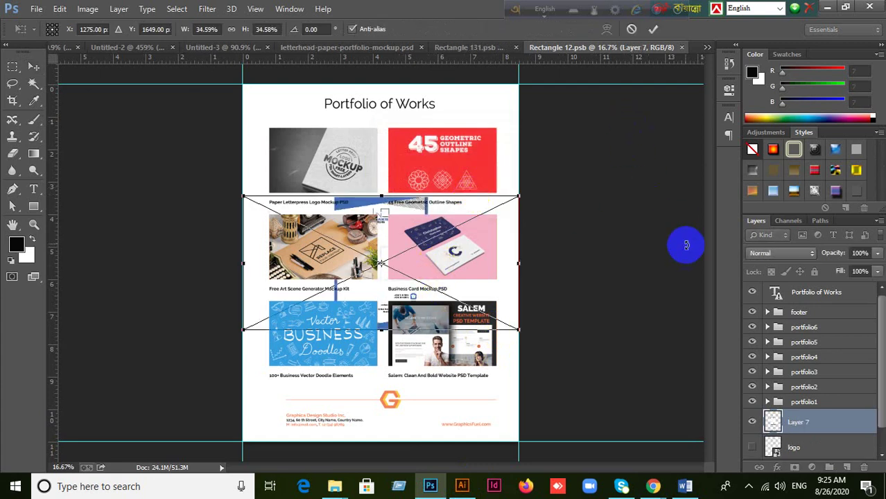
{"action": "left_click", "coordinate": [653, 28]}
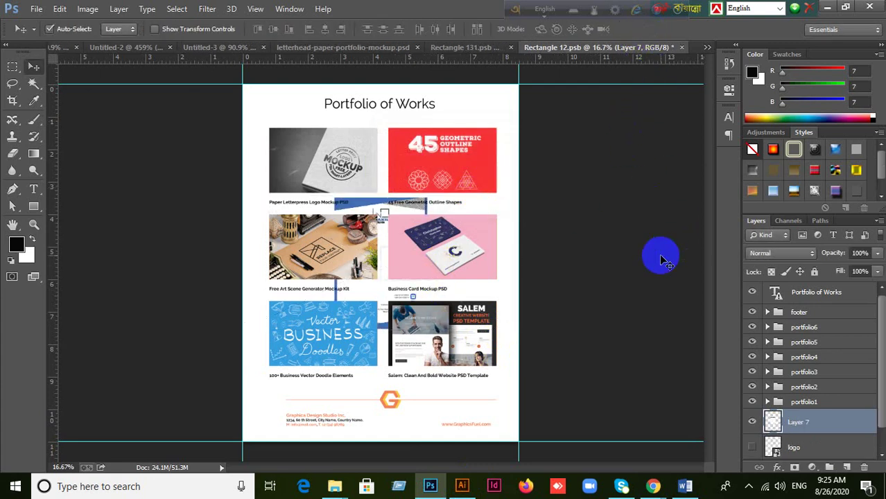
Step: Bring the letterhead layer to the top and align it to the canvas's top-left corner
{"action": "key", "text": "ctrl+shift+bracketright"}
{"action": "left_click_drag", "start_coordinate": [415, 287], "coordinate": [322, 179]}
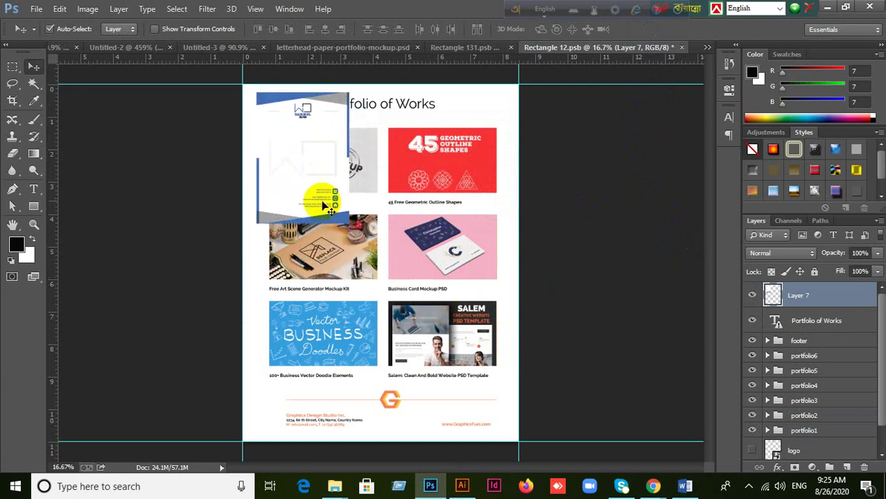
{"action": "key", "text": "ctrl+a"}
{"action": "left_click", "coordinate": [260, 29]}
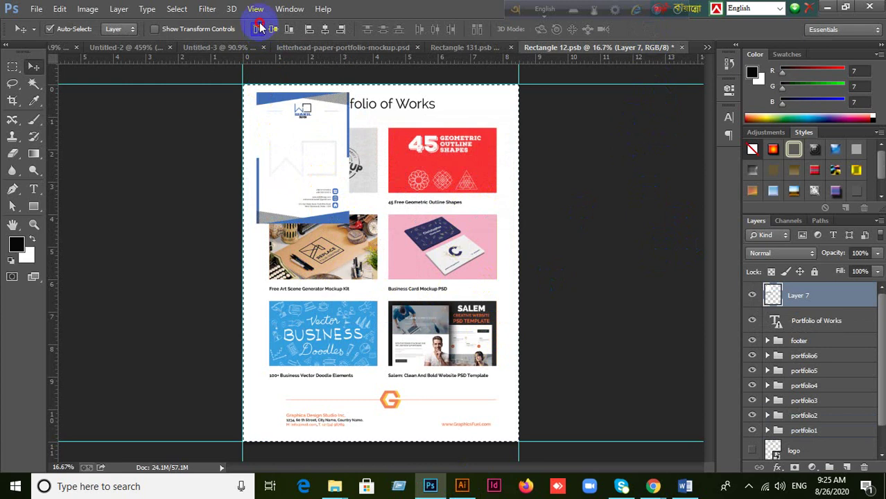
{"action": "left_click", "coordinate": [309, 29]}
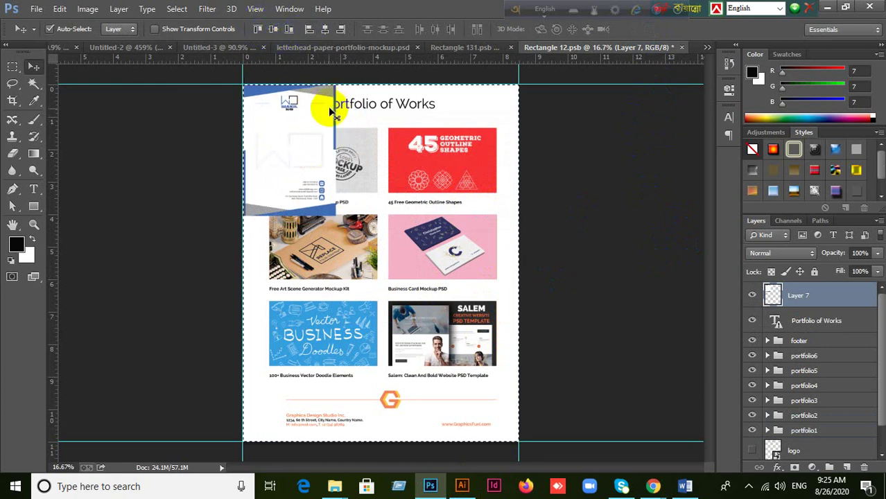
{"action": "key", "text": "ctrl+d"}
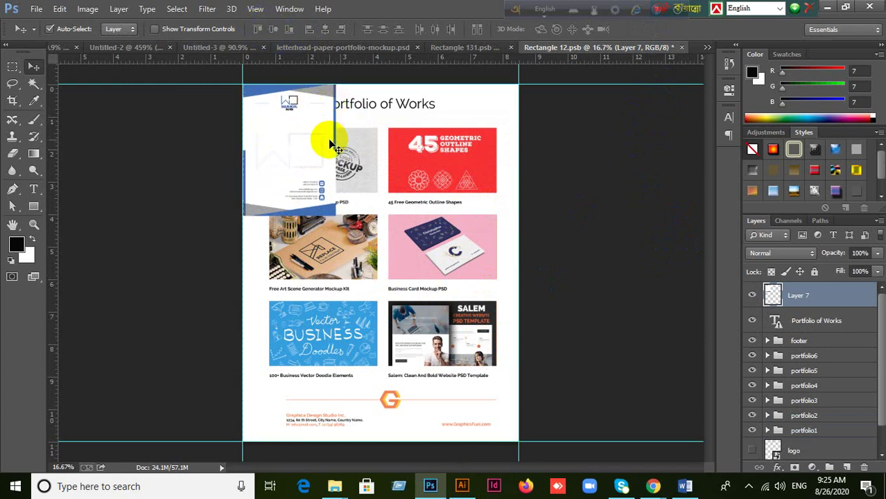
Step: Scale the letterhead to fill the page out to its bottom-right corner and commit
{"action": "key", "text": "ctrl+t"}
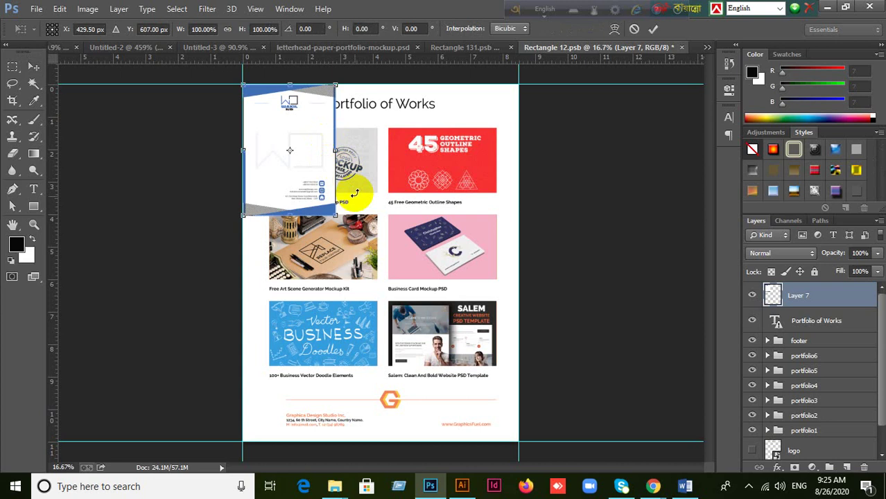
{"action": "left_click_drag", "start_coordinate": [336, 215], "coordinate": [511, 432]}
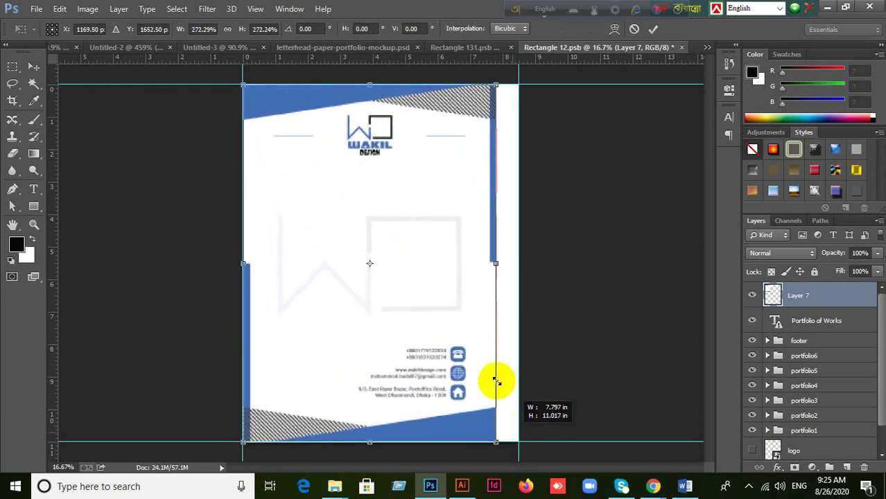
{"action": "left_click_drag", "start_coordinate": [496, 263], "coordinate": [499, 263]}
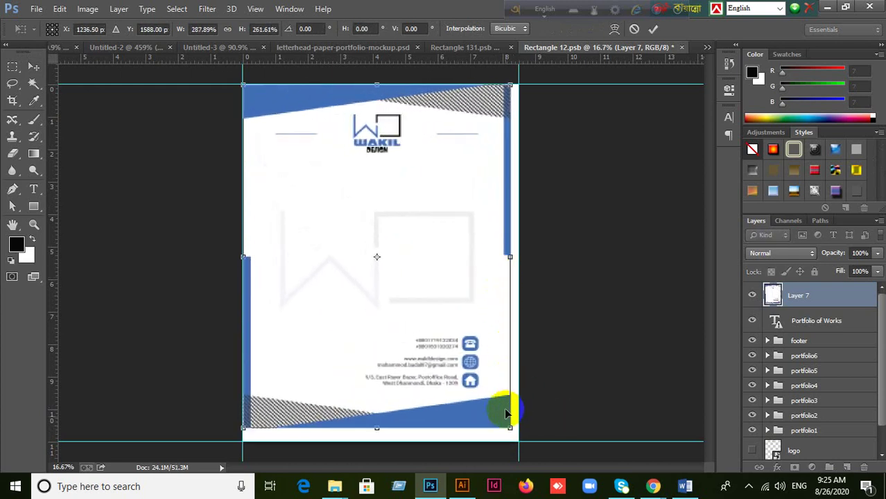
{"action": "left_click_drag", "start_coordinate": [511, 432], "coordinate": [519, 440]}
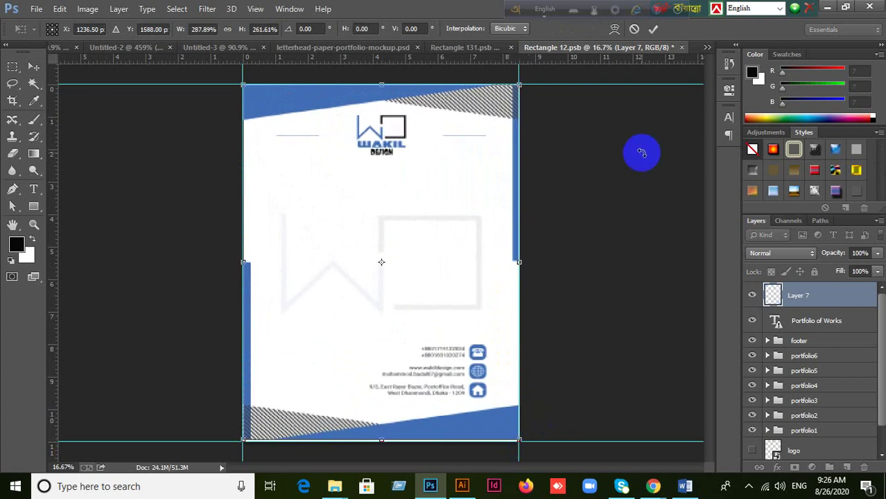
{"action": "key", "text": "ctrl+z"}
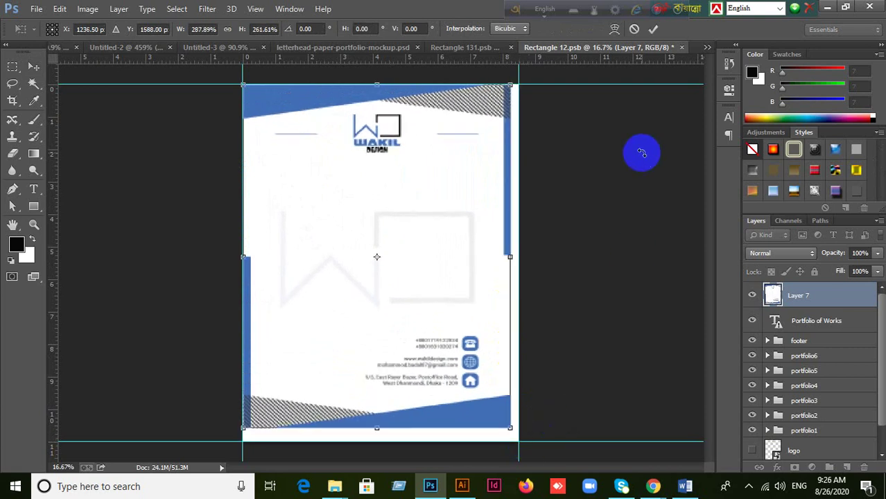
{"action": "left_click_drag", "start_coordinate": [511, 262], "coordinate": [518, 256]}
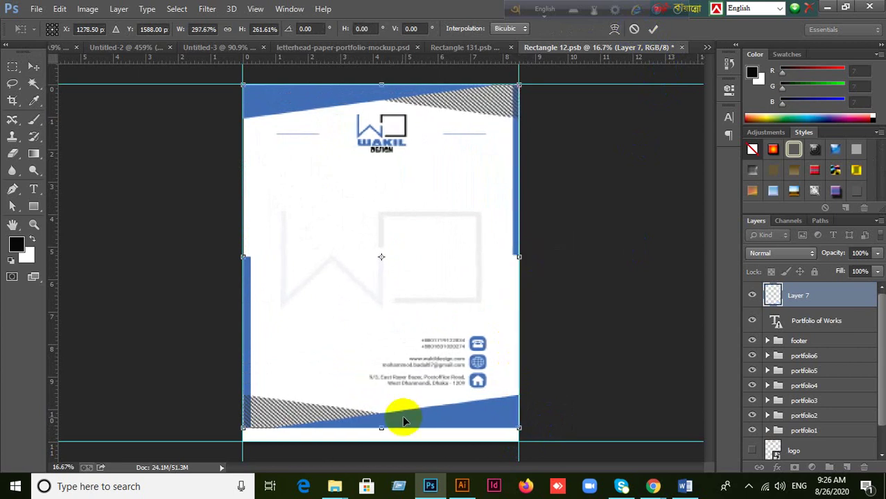
{"action": "left_click_drag", "start_coordinate": [380, 428], "coordinate": [381, 440]}
{"action": "left_click", "coordinate": [653, 28]}
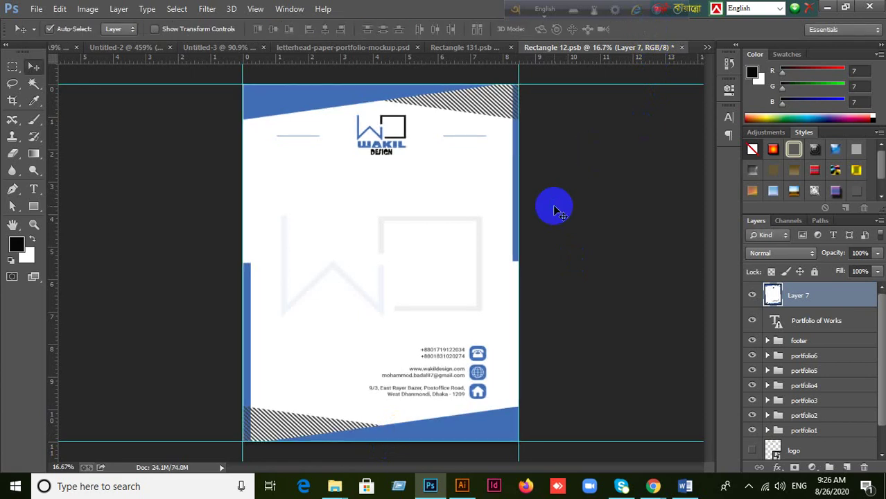
Step: Save the smart object and flip through Rectangle 131.psb, Untitled-3, Untitled-2 and Rectangle 12.psb
{"action": "key", "text": "ctrl+s"}
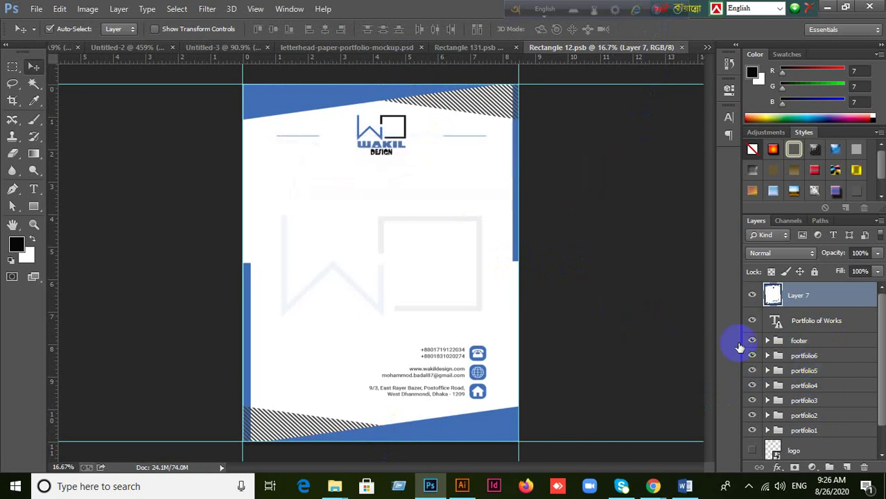
{"action": "left_click", "coordinate": [472, 48]}
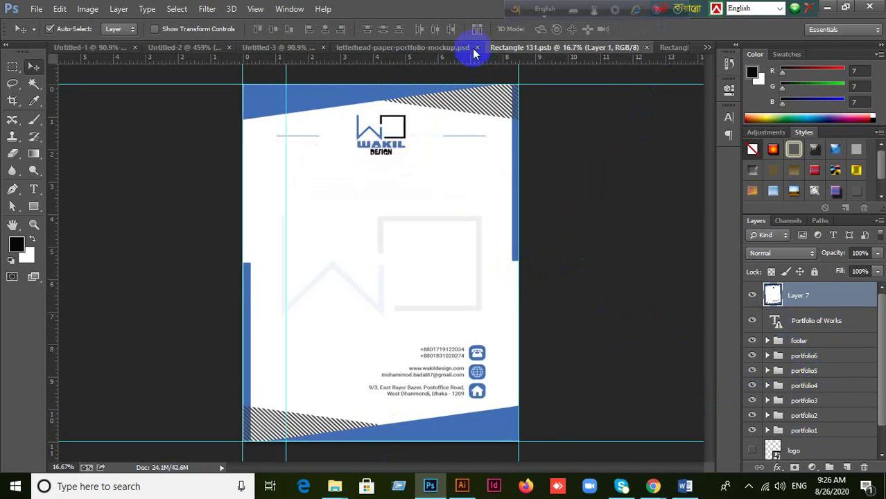
{"action": "left_click", "coordinate": [292, 49]}
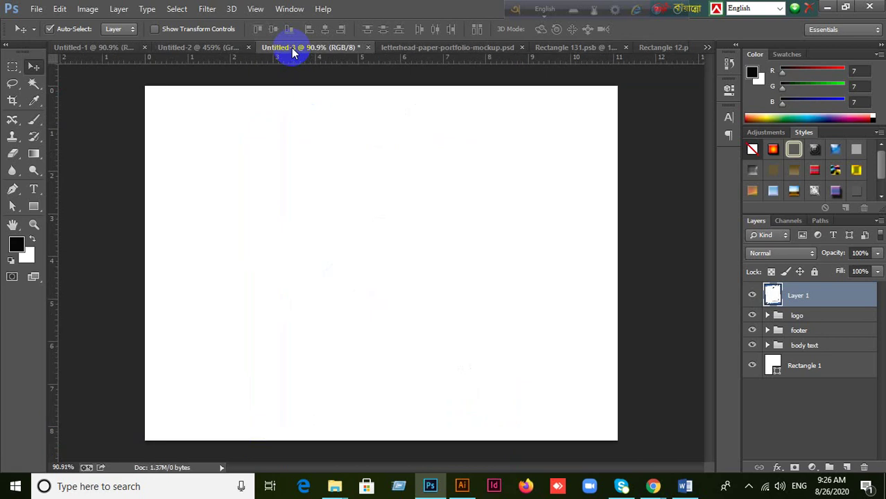
{"action": "left_click", "coordinate": [194, 50]}
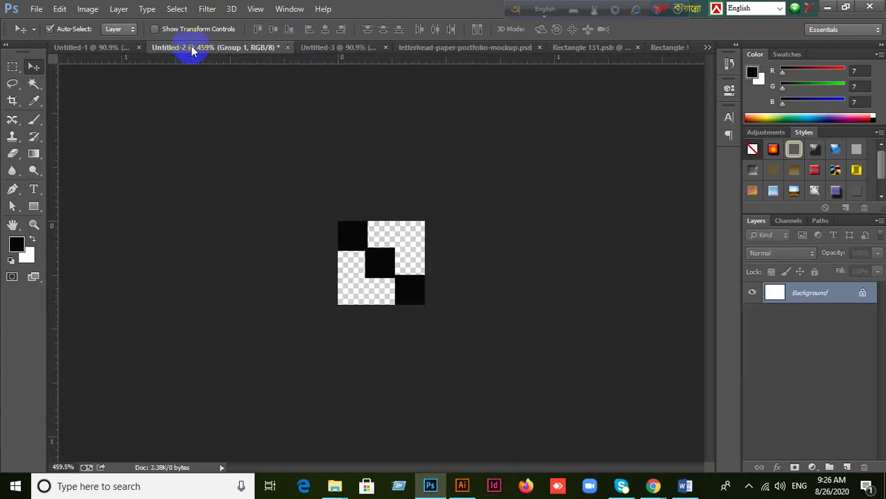
{"action": "left_click", "coordinate": [586, 49]}
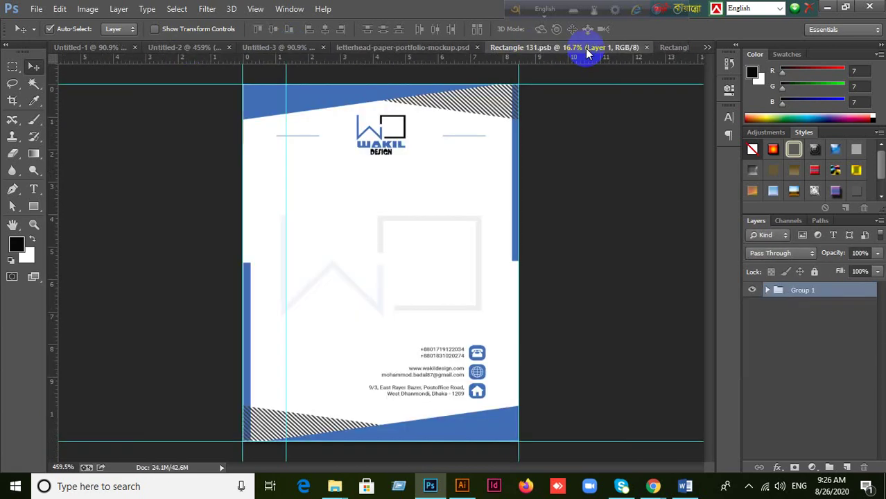
{"action": "left_click", "coordinate": [671, 49]}
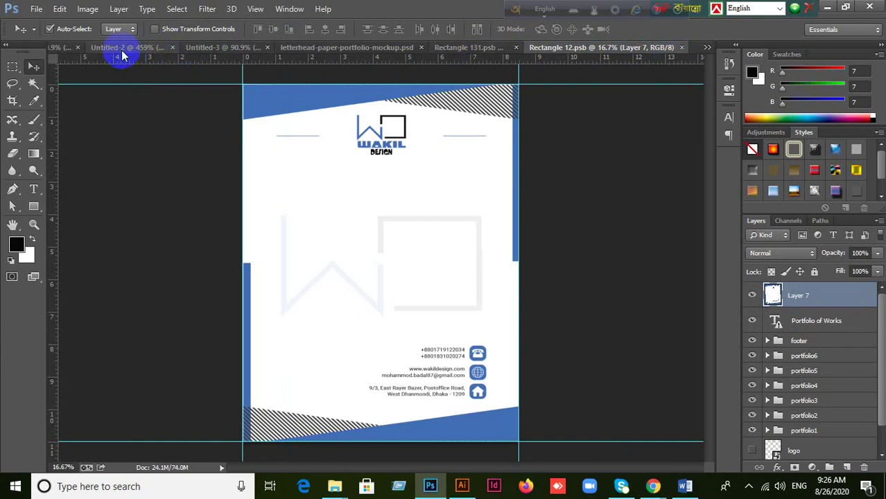
Step: View the letterhead mockup PSD, then bring Letterhead#01.ai forward in Illustrator
{"action": "left_click", "coordinate": [212, 54]}
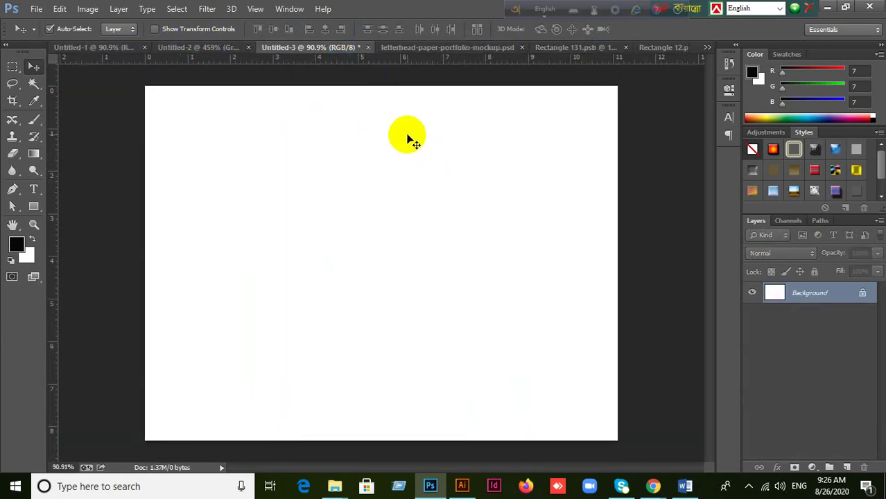
{"action": "left_click", "coordinate": [425, 54]}
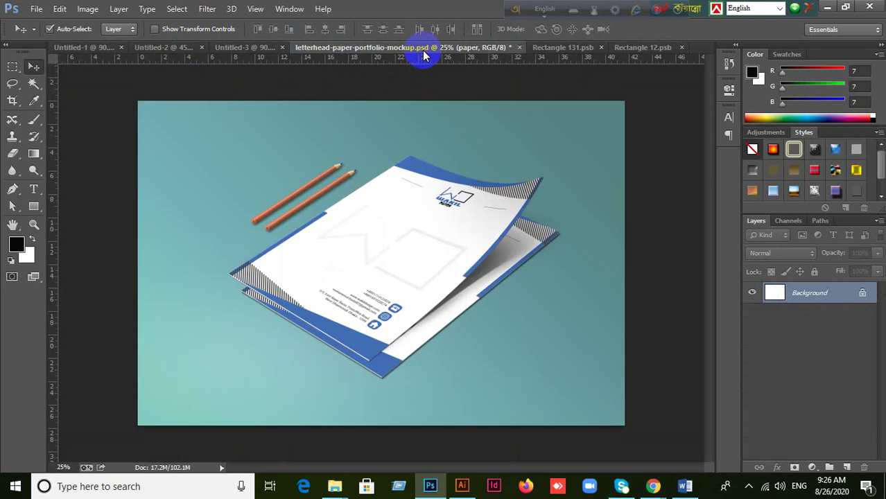
{"action": "left_click", "coordinate": [278, 49]}
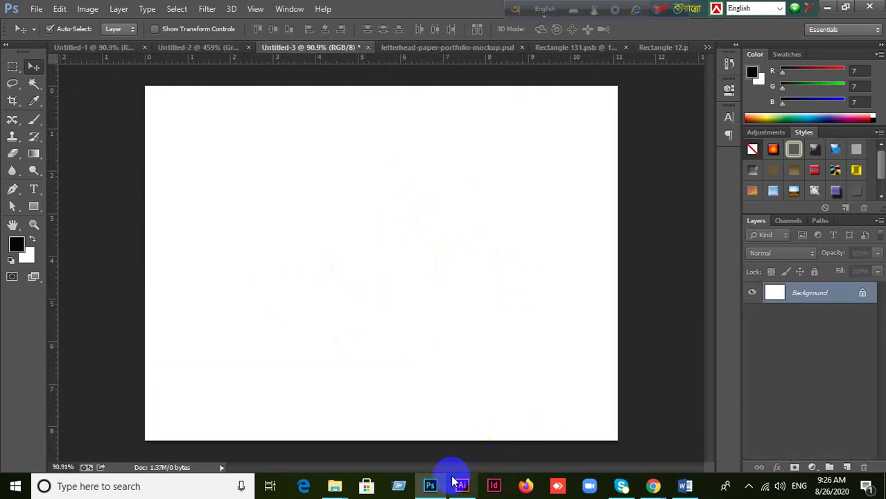
{"action": "left_click", "coordinate": [460, 483]}
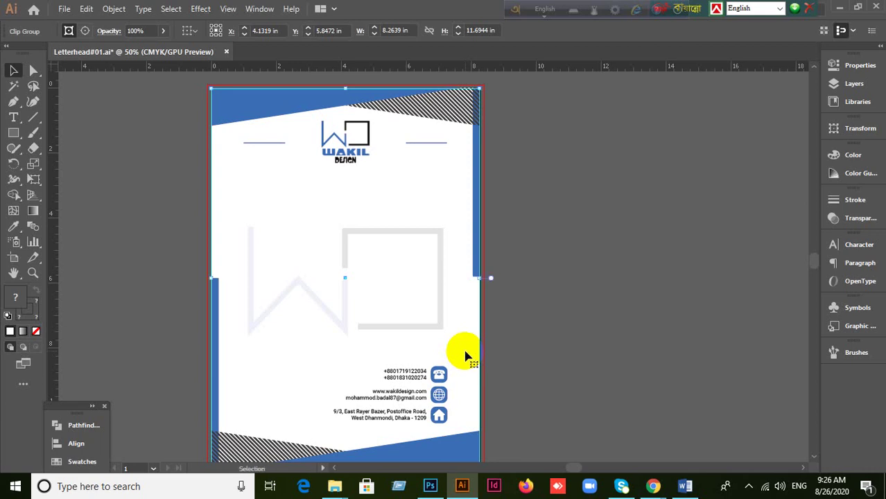
Step: Select and deselect the letterhead artwork, toggling between Direct Selection and Selection tools
{"action": "left_click", "coordinate": [466, 355]}
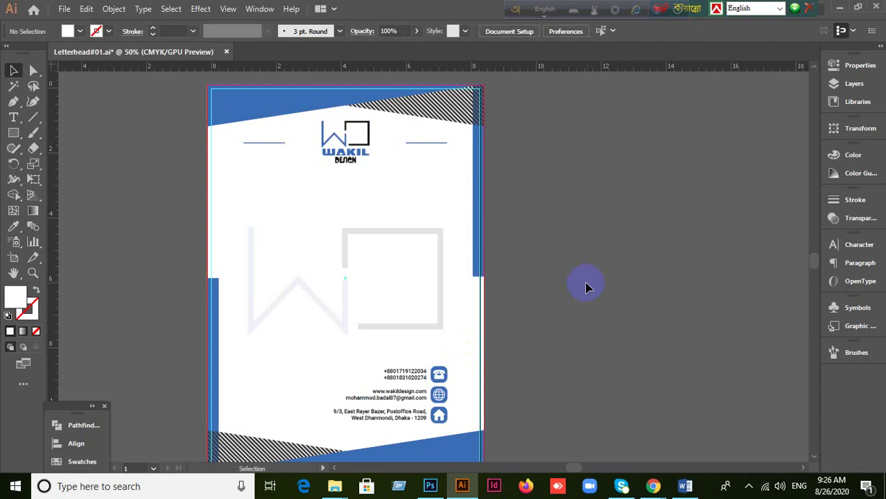
{"action": "left_click_drag", "start_coordinate": [346, 178], "coordinate": [575, 257]}
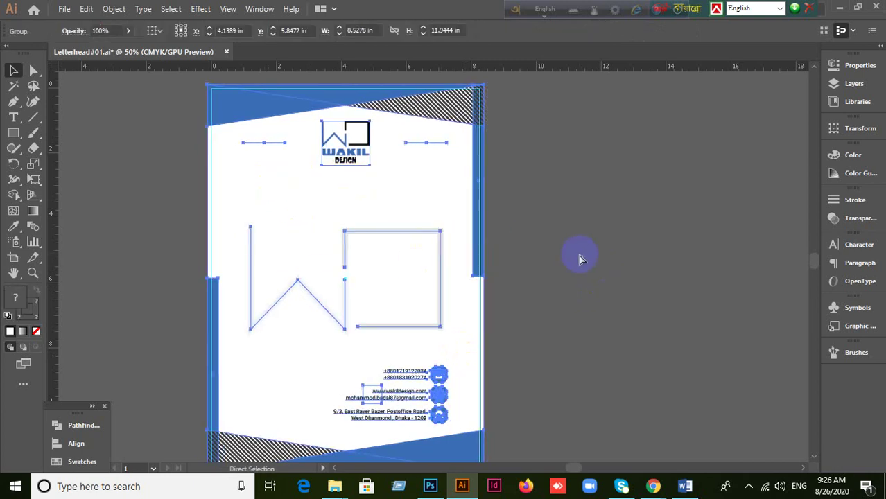
{"action": "scroll", "coordinate": [581, 260], "scroll_direction": "down", "scroll_amount": 2}
{"action": "scroll", "coordinate": [581, 259], "scroll_direction": "up", "scroll_amount": 1}
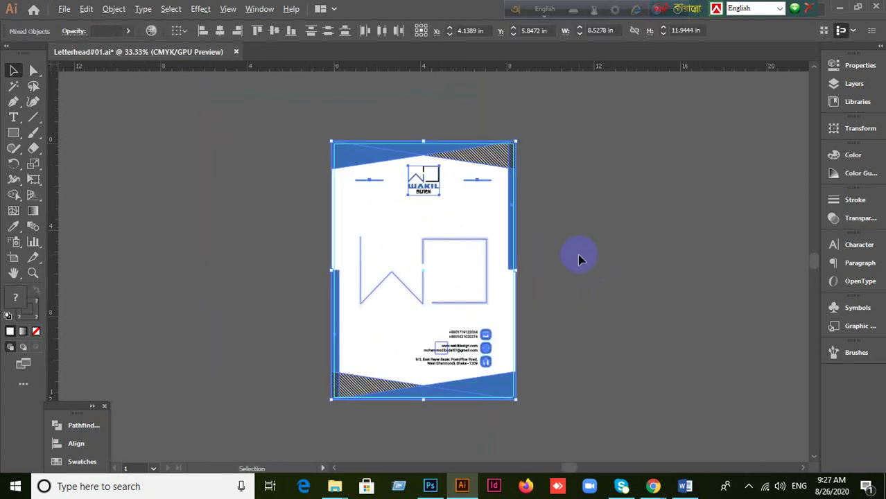
{"action": "left_click", "coordinate": [222, 113]}
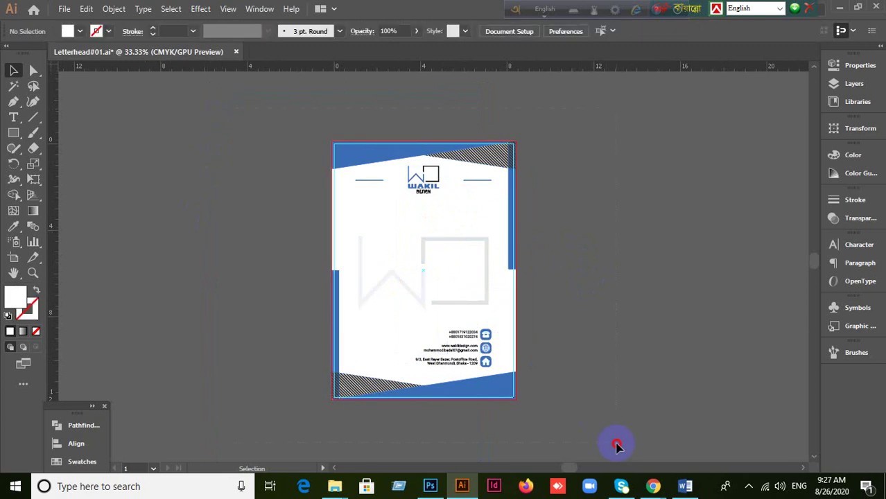
{"action": "key", "text": "ctrl+a"}
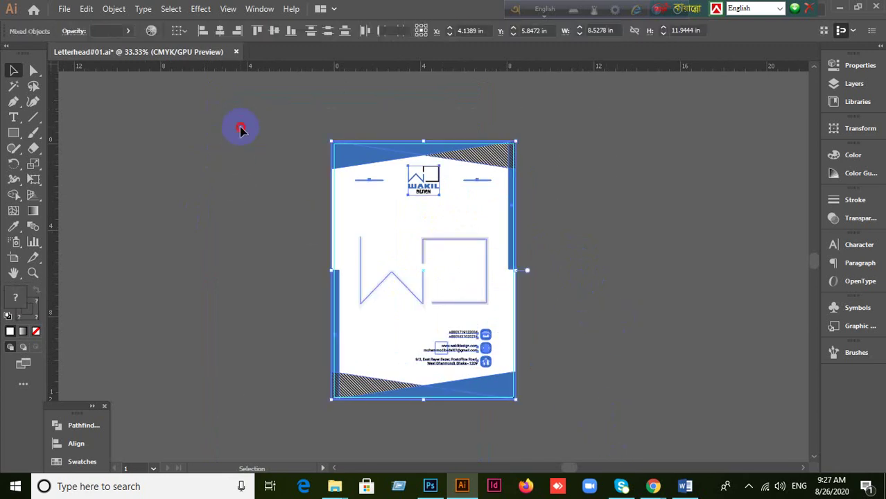
{"action": "left_click", "coordinate": [240, 128]}
{"action": "key", "text": "ctrl+a"}
{"action": "key", "text": "a"}
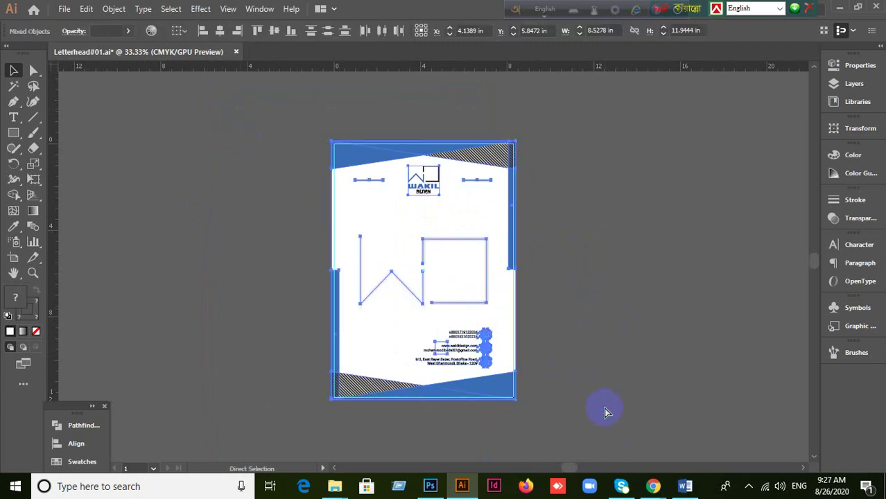
{"action": "key", "text": "v"}
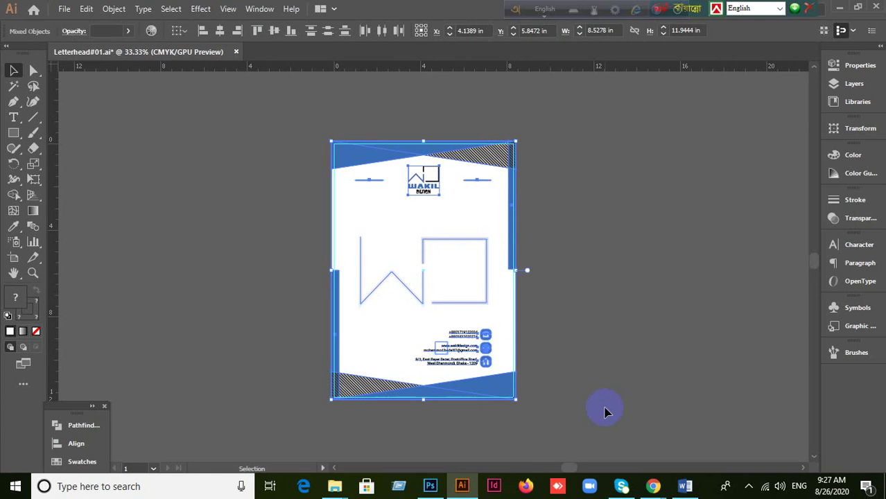
{"action": "left_click", "coordinate": [598, 408]}
Step: Select all the letterhead artwork, group it with Ctrl+G, then deselect
{"action": "scroll", "coordinate": [569, 350], "scroll_direction": "up", "scroll_amount": 2}
{"action": "scroll", "coordinate": [569, 350], "scroll_direction": "down", "scroll_amount": 1}
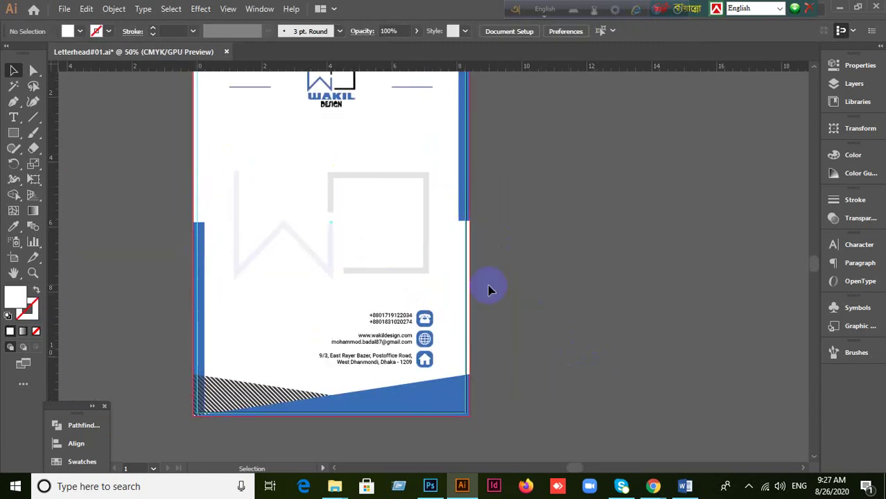
{"action": "scroll", "coordinate": [492, 291], "scroll_direction": "down", "scroll_amount": 1}
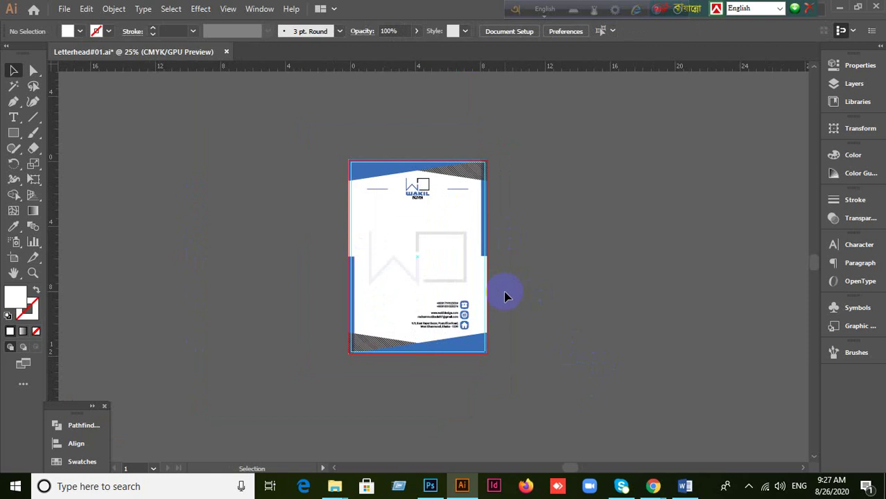
{"action": "scroll", "coordinate": [451, 277], "scroll_direction": "up", "scroll_amount": 2}
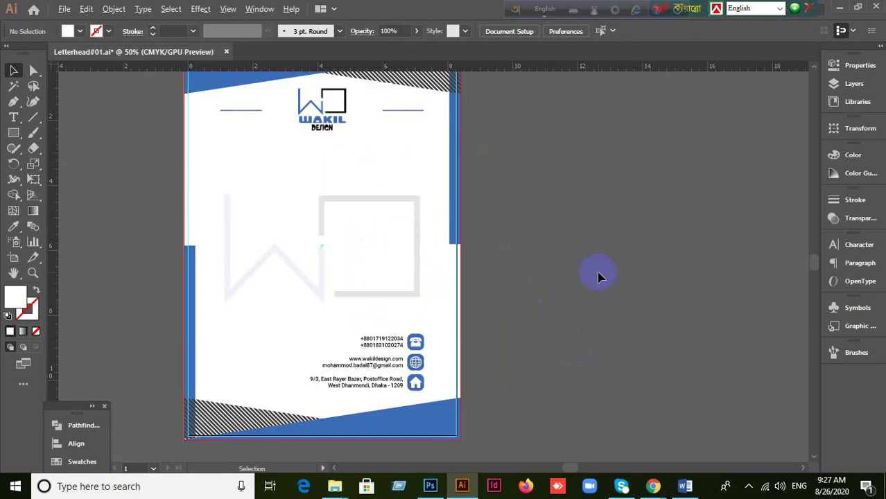
{"action": "scroll", "coordinate": [600, 277], "scroll_direction": "down", "scroll_amount": 1}
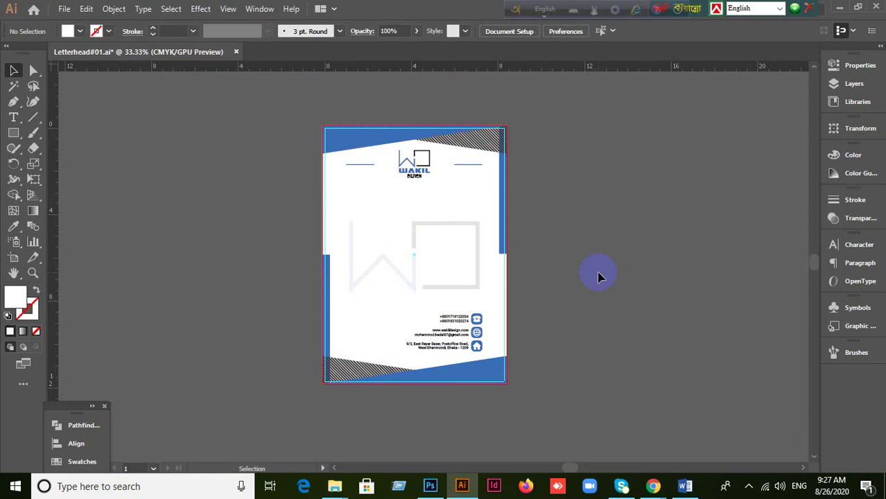
{"action": "scroll", "coordinate": [594, 273], "scroll_direction": "up", "scroll_amount": 1}
{"action": "scroll", "coordinate": [589, 274], "scroll_direction": "down", "scroll_amount": 1}
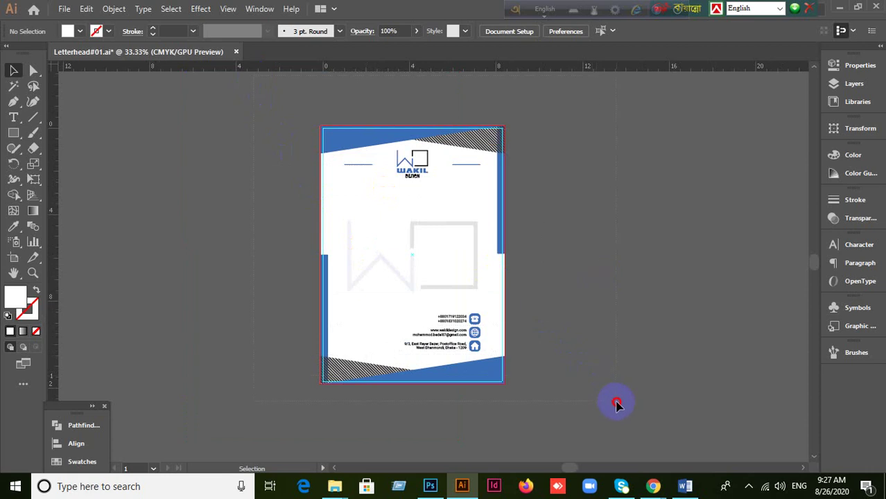
{"action": "key", "text": "ctrl+a"}
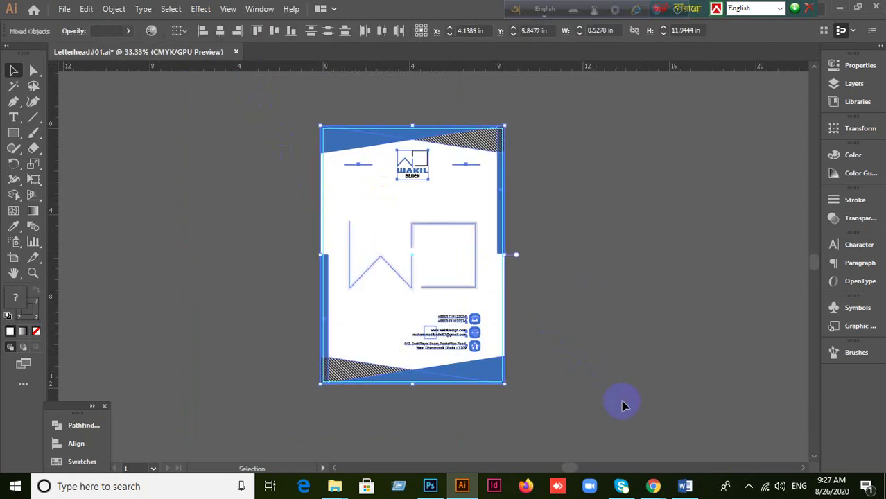
{"action": "left_click", "coordinate": [622, 405]}
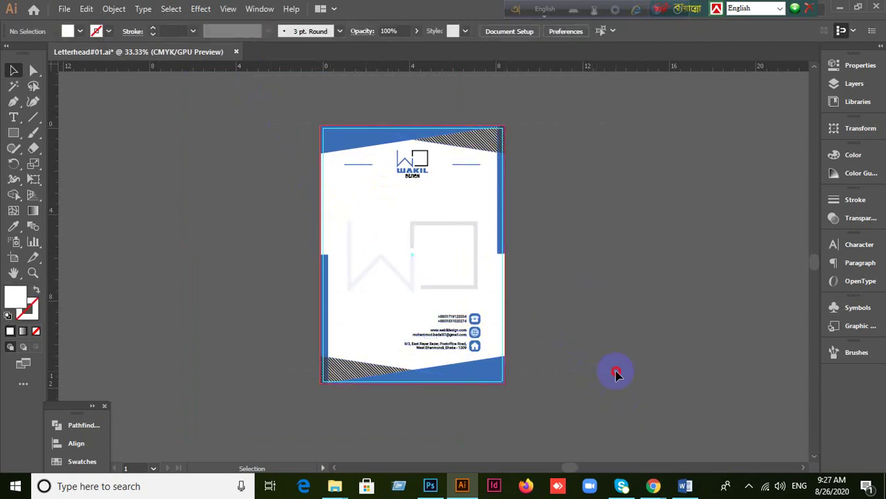
{"action": "key", "text": "ctrl+a"}
{"action": "key", "text": "ctrl+g"}
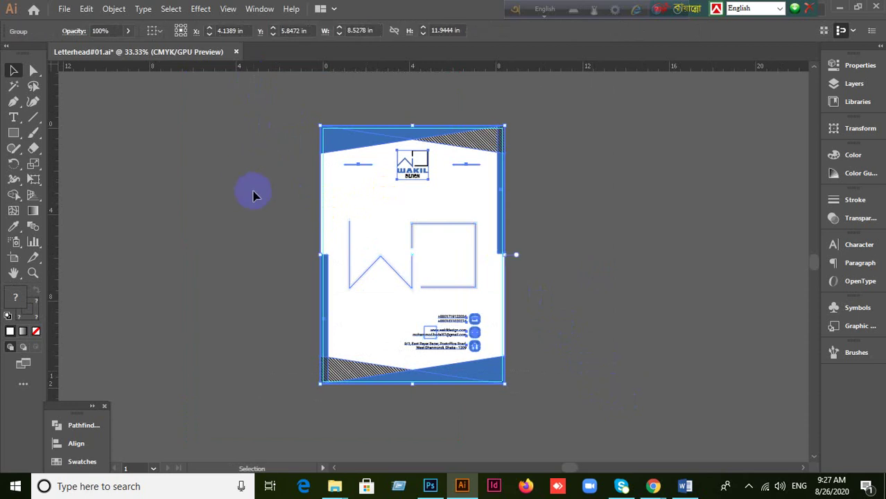
{"action": "left_click", "coordinate": [253, 195]}
Step: Choose the Rectangle tool and set the view zoom to 50%
{"action": "left_click", "coordinate": [13, 132]}
{"action": "key", "text": "ctrl+="}
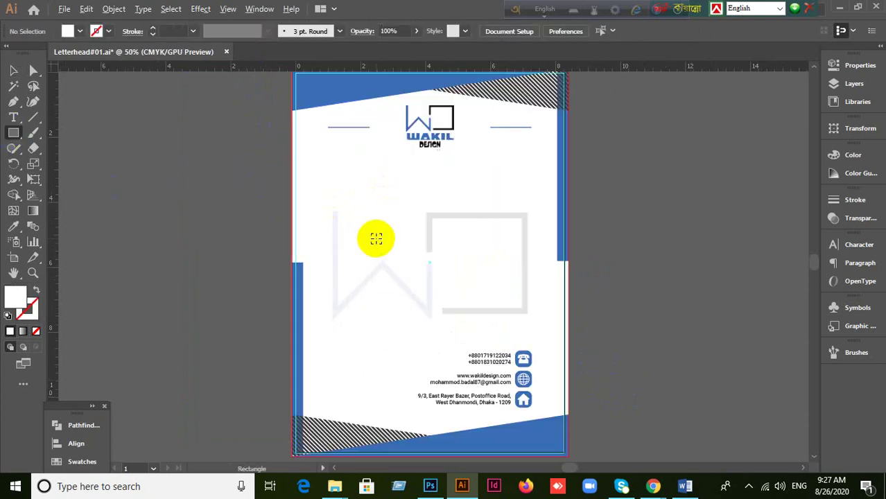
{"action": "key", "text": "ctrl+minus"}
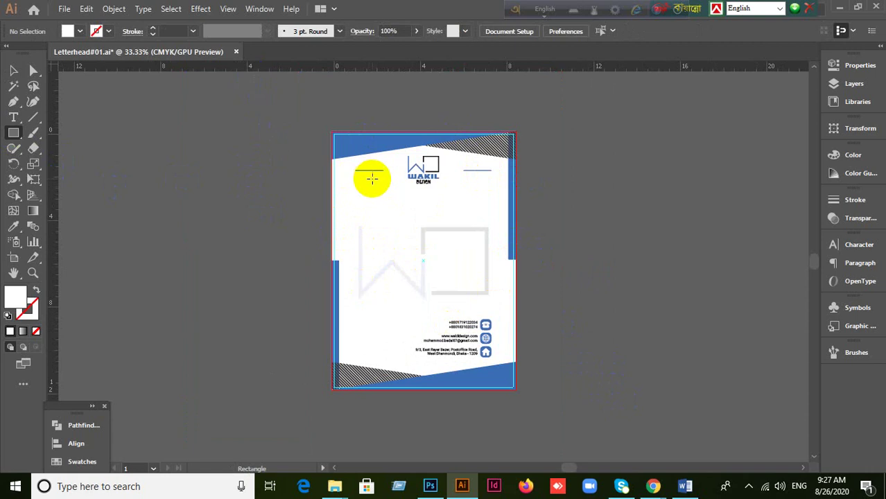
{"action": "key", "text": "ctrl+="}
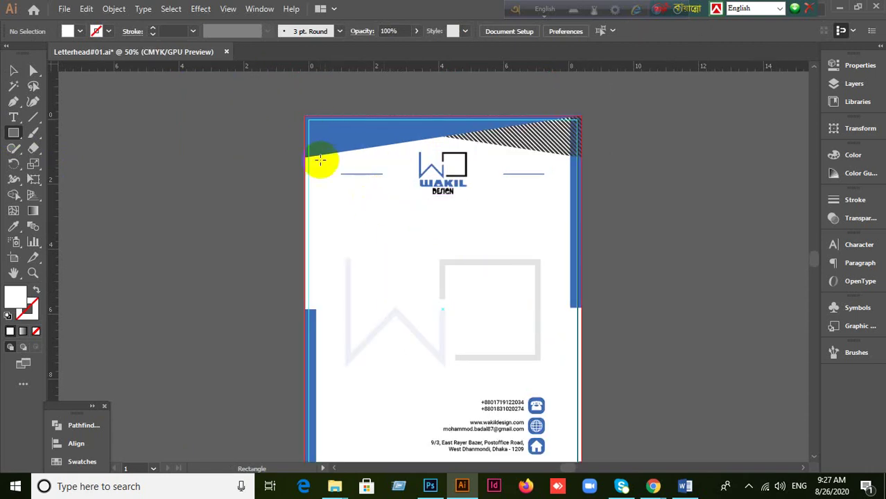
{"action": "scroll", "coordinate": [369, 188], "scroll_direction": "down", "scroll_amount": 3}
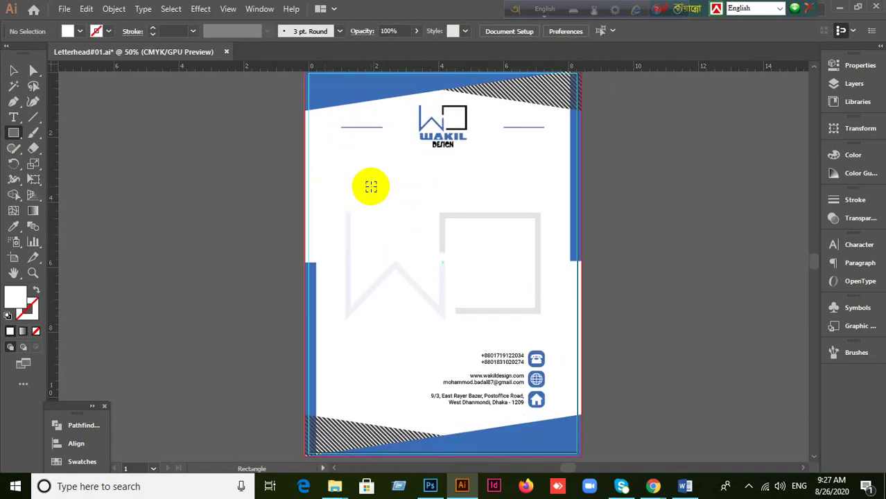
{"action": "scroll", "coordinate": [370, 187], "scroll_direction": "down", "scroll_amount": 1}
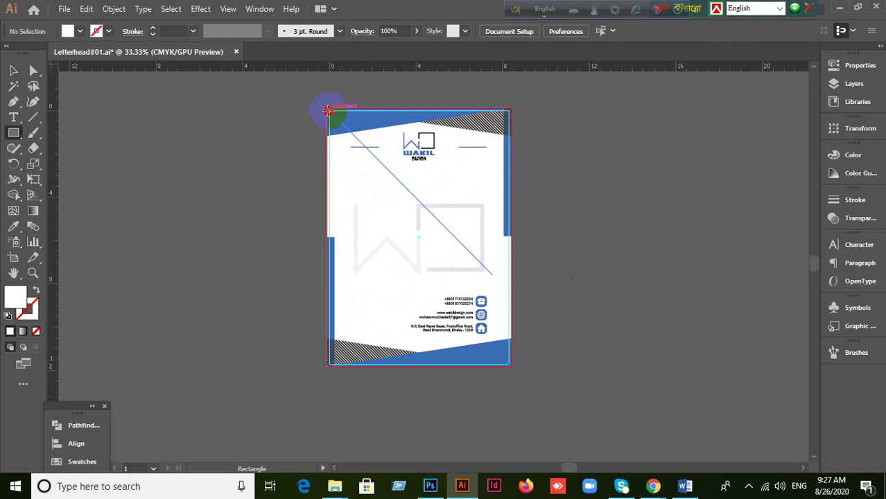
Step: Draw a rectangle over the whole artboard and clip all the letterhead artwork to it
{"action": "left_click_drag", "start_coordinate": [328, 111], "coordinate": [510, 363]}
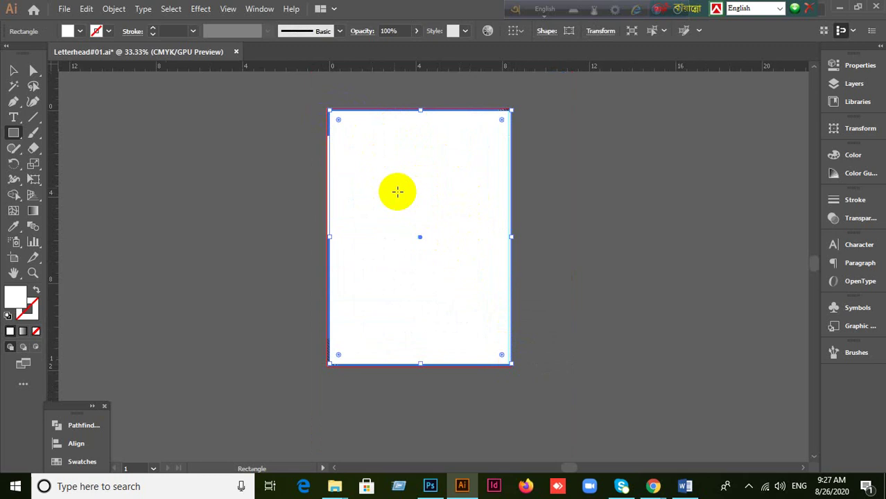
{"action": "scroll", "coordinate": [598, 298], "scroll_direction": "up", "scroll_amount": 1}
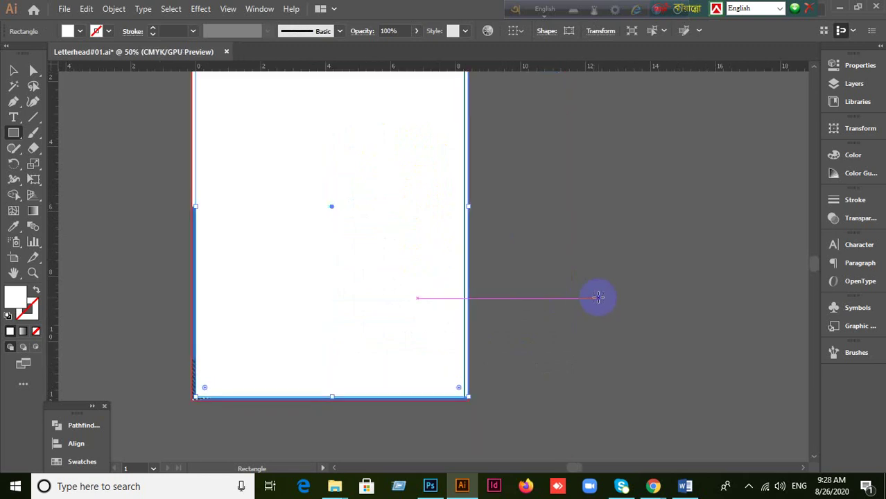
{"action": "scroll", "coordinate": [590, 294], "scroll_direction": "up", "scroll_amount": 3}
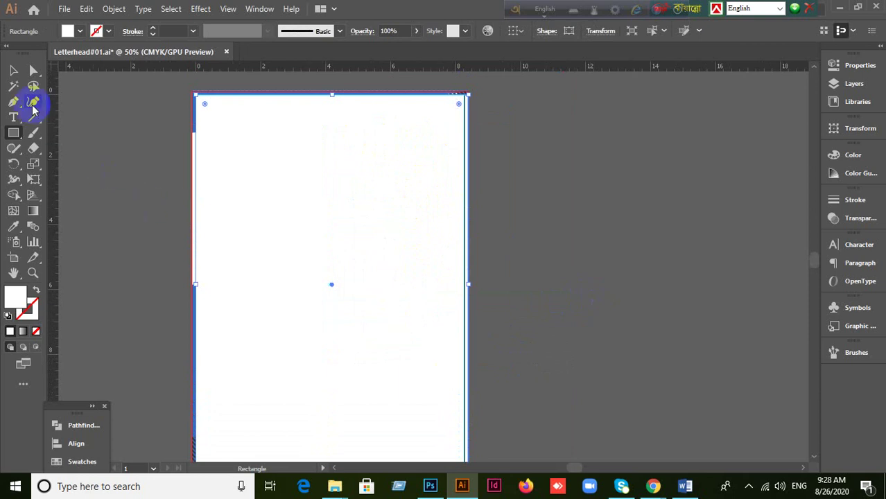
{"action": "left_click", "coordinate": [142, 149]}
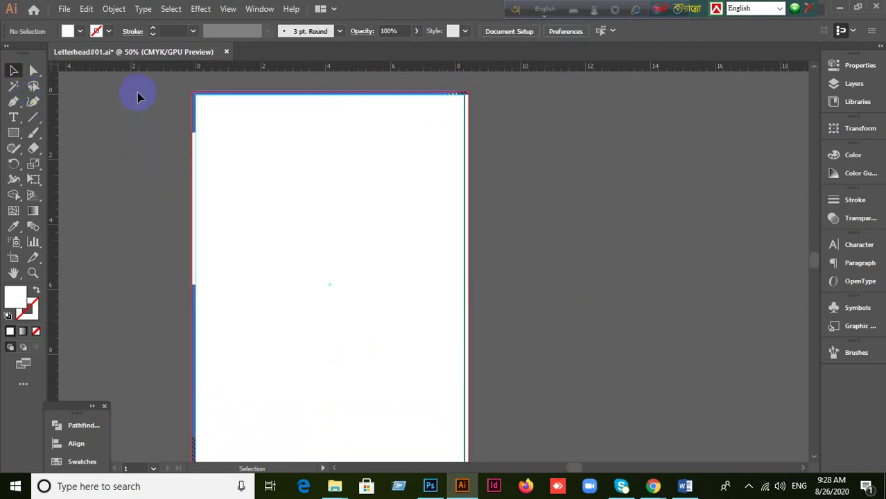
{"action": "key", "text": "ctrl+a"}
{"action": "right_click", "coordinate": [299, 205]}
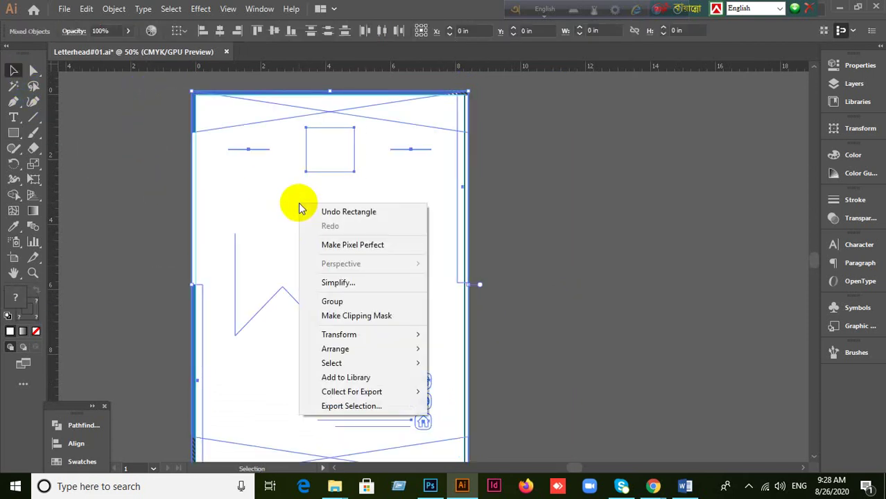
{"action": "left_click", "coordinate": [357, 315]}
Step: Inspect the clipped group in outline view and test-drag it off the page
{"action": "left_click", "coordinate": [432, 275]}
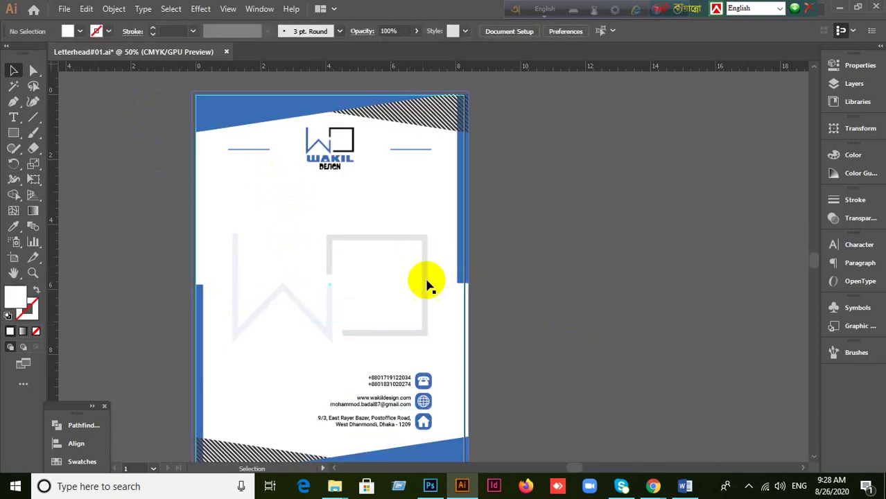
{"action": "left_click", "coordinate": [465, 246]}
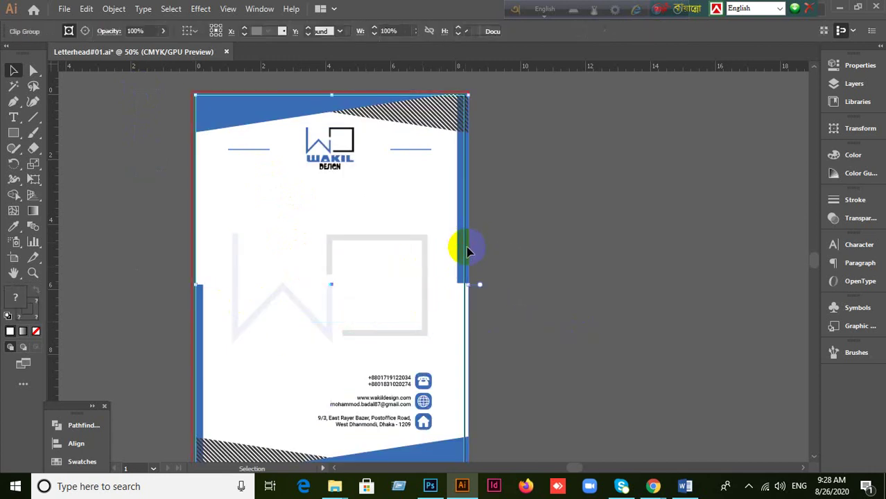
{"action": "left_click", "coordinate": [565, 283]}
{"action": "scroll", "coordinate": [565, 283], "scroll_direction": "down", "scroll_amount": 3}
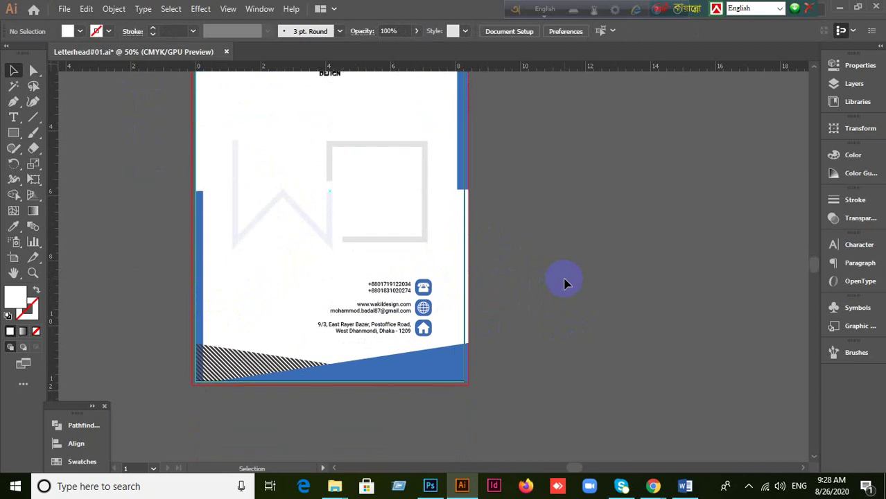
{"action": "key", "text": "ctrl+y"}
{"action": "key", "text": "ctrl+y"}
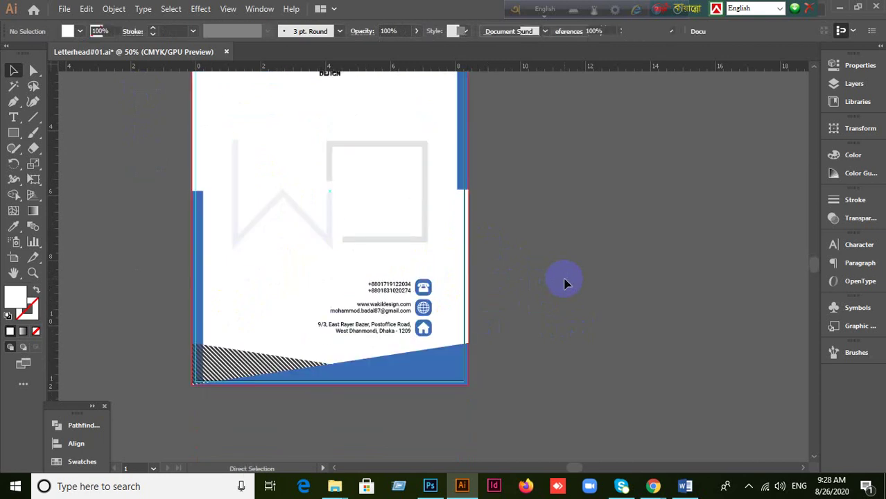
{"action": "left_click_drag", "start_coordinate": [455, 218], "coordinate": [598, 262]}
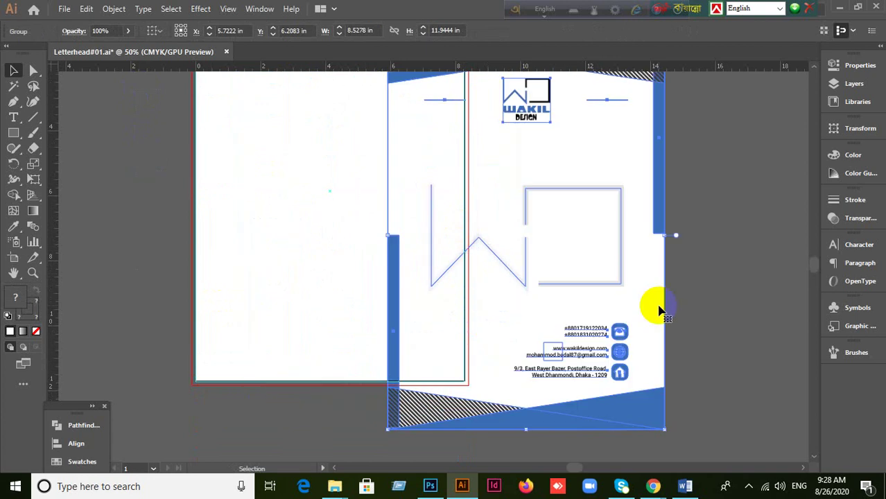
{"action": "scroll", "coordinate": [695, 323], "scroll_direction": "down", "scroll_amount": 2}
{"action": "scroll", "coordinate": [695, 323], "scroll_direction": "up", "scroll_amount": 1}
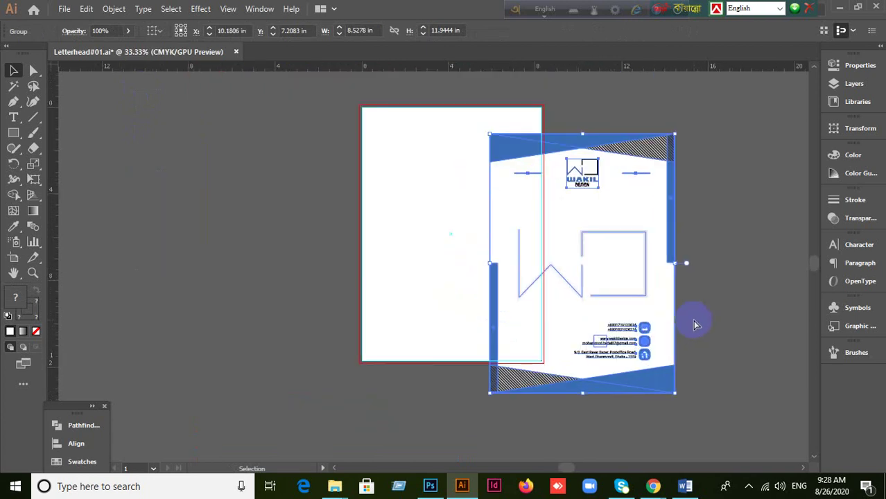
Step: Undo the drag so the letterhead group sits back over the artboard
{"action": "key", "text": "ctrl+z"}
{"action": "left_click", "coordinate": [692, 325]}
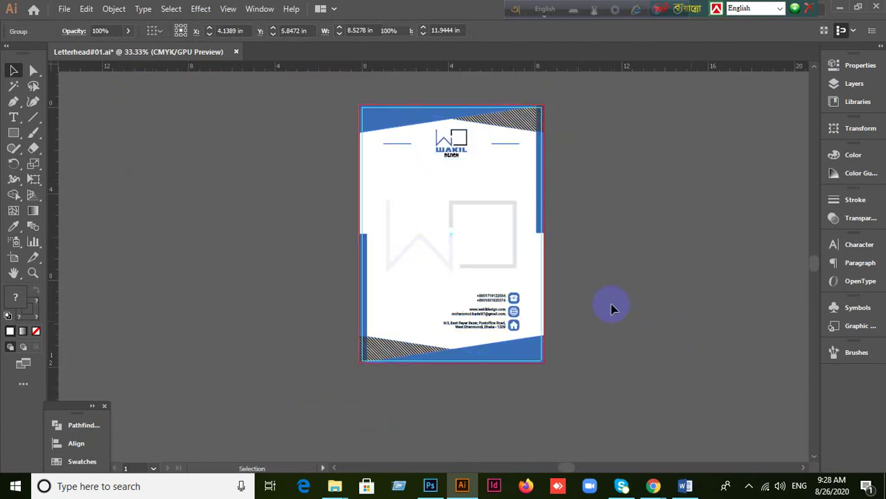
{"action": "left_click", "coordinate": [493, 230]}
{"action": "left_click", "coordinate": [666, 291]}
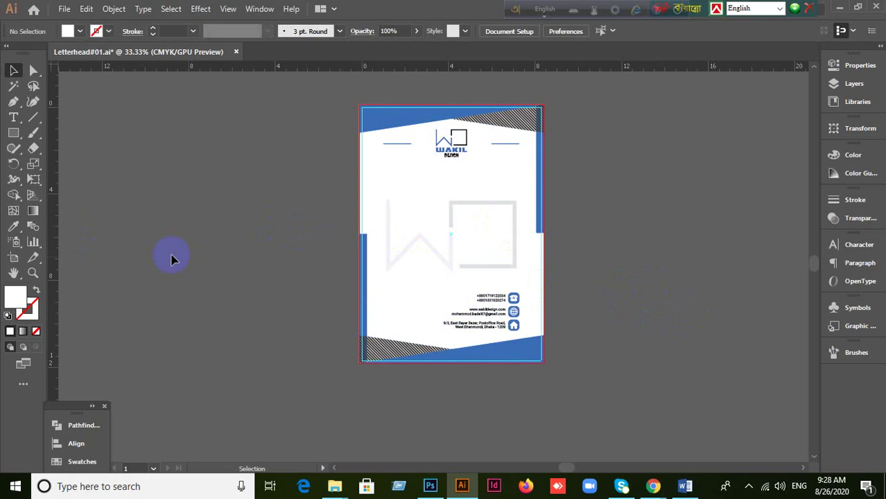
{"action": "left_click", "coordinate": [374, 244]}
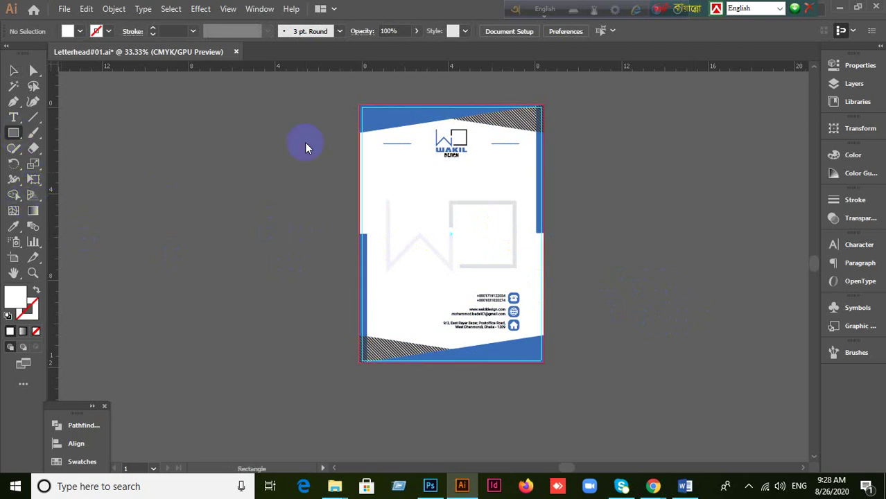
Step: Draw a page-sized rectangle, marquee-select all design objects, and make a clipping mask
{"action": "left_click_drag", "start_coordinate": [361, 108], "coordinate": [540, 359]}
{"action": "left_click", "coordinate": [13, 70]}
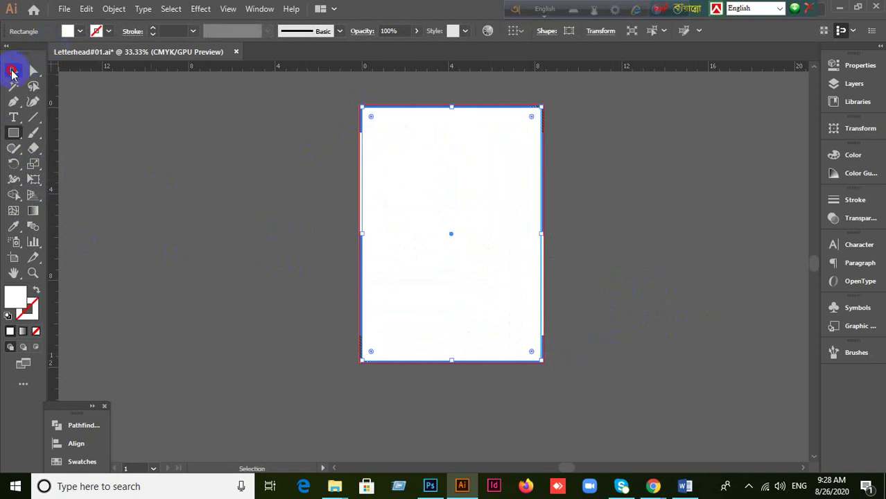
{"action": "left_click", "coordinate": [310, 169]}
{"action": "left_click_drag", "start_coordinate": [304, 89], "coordinate": [643, 285]}
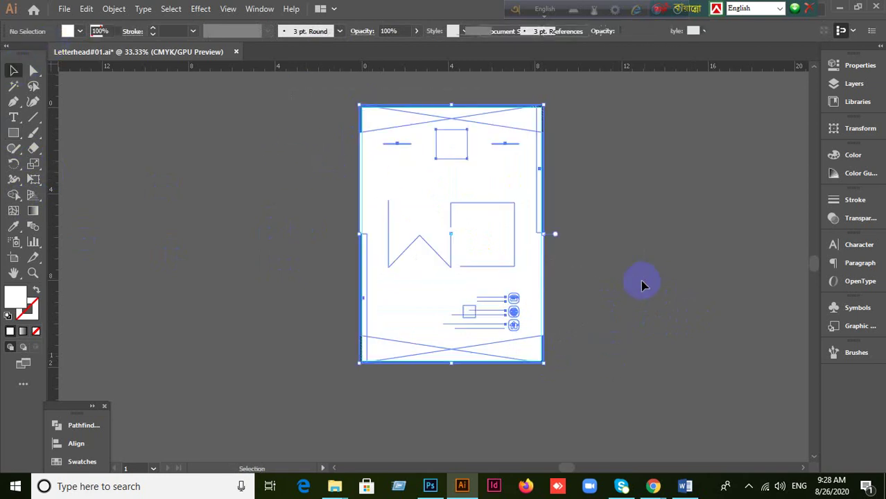
{"action": "right_click", "coordinate": [447, 193]}
{"action": "left_click", "coordinate": [497, 307]}
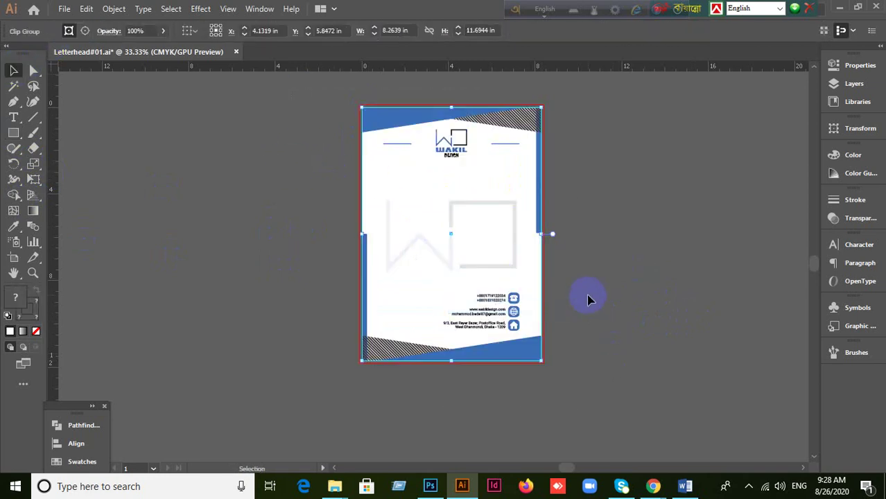
Step: Select and deselect the 8.2639 × 11.6944 in clip group to check its fit
{"action": "left_click", "coordinate": [573, 193]}
{"action": "scroll", "coordinate": [568, 189], "scroll_direction": "up", "scroll_amount": 3}
{"action": "scroll", "coordinate": [528, 175], "scroll_direction": "down", "scroll_amount": 2}
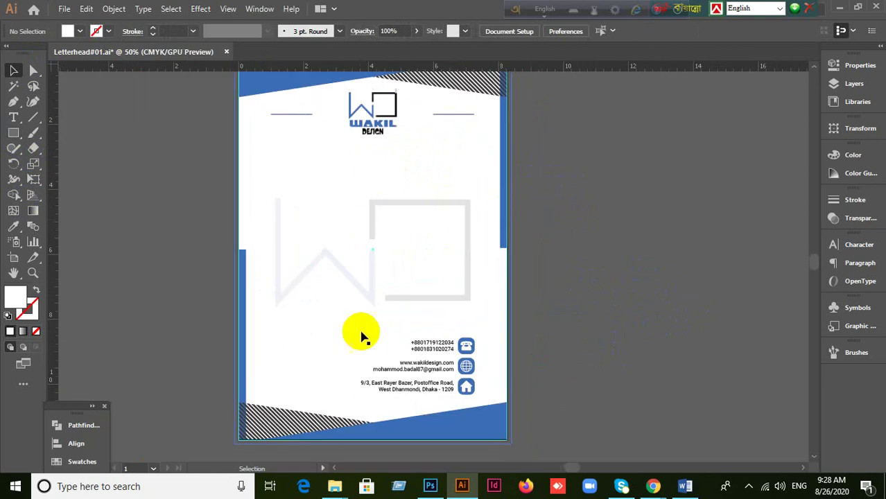
{"action": "scroll", "coordinate": [355, 135], "scroll_direction": "down", "scroll_amount": 1}
{"action": "scroll", "coordinate": [387, 178], "scroll_direction": "up", "scroll_amount": 1}
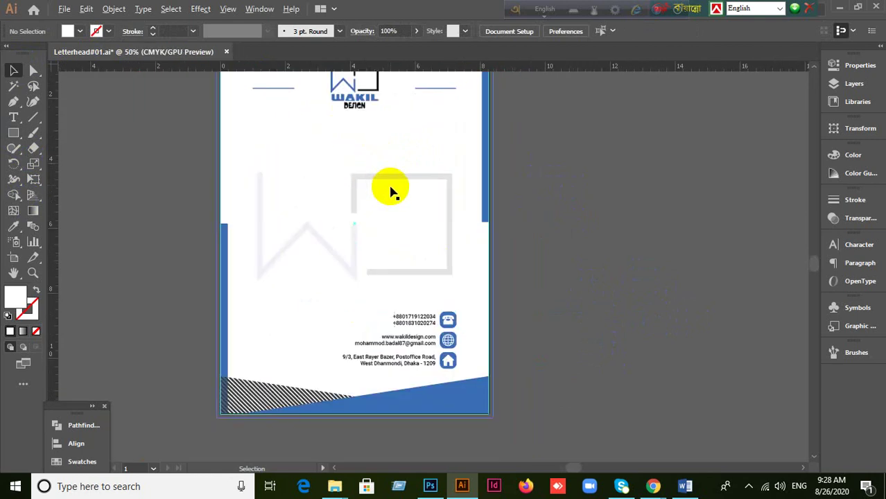
{"action": "left_click", "coordinate": [300, 165]}
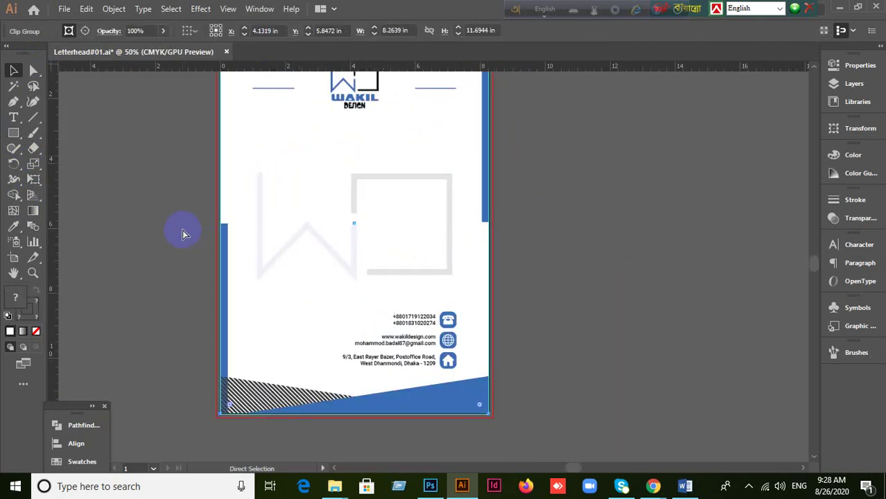
{"action": "left_click", "coordinate": [372, 267]}
{"action": "scroll", "coordinate": [607, 288], "scroll_direction": "down", "scroll_amount": 1}
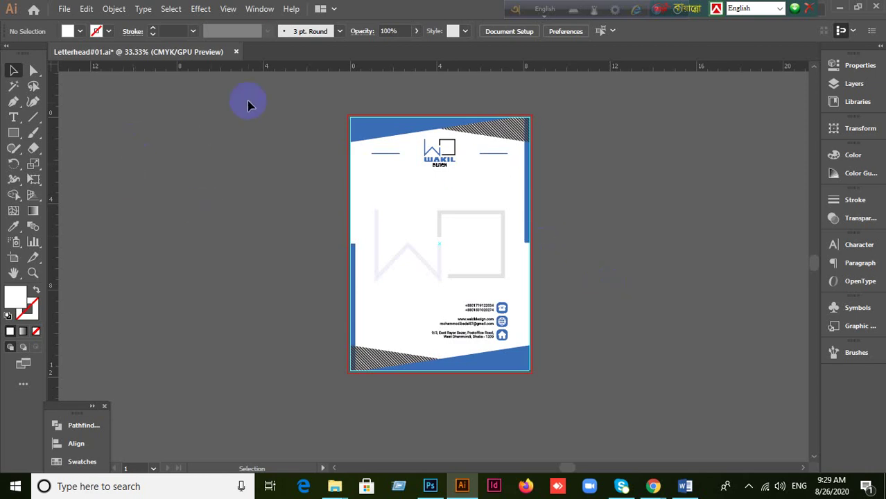
Step: Close Letterhead#01.ai without saving, exit Illustrator, and minimise Photoshop to reveal Google Meet
{"action": "left_click", "coordinate": [237, 52]}
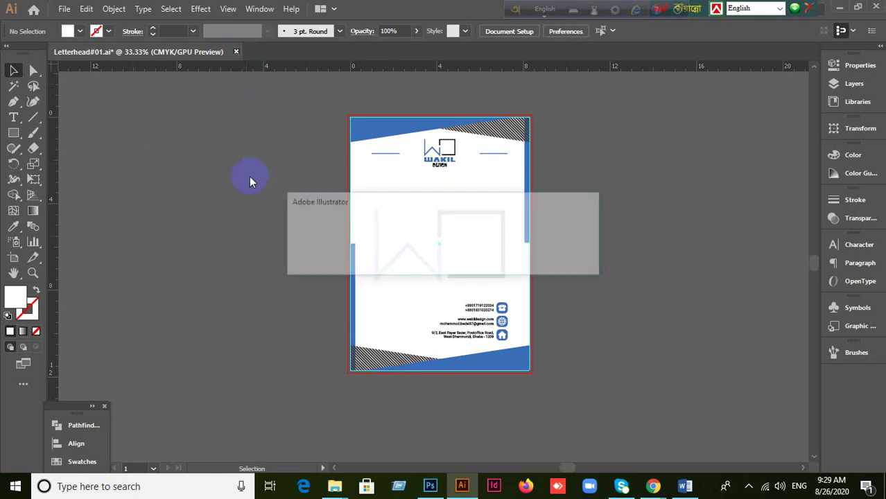
{"action": "left_click", "coordinate": [505, 259]}
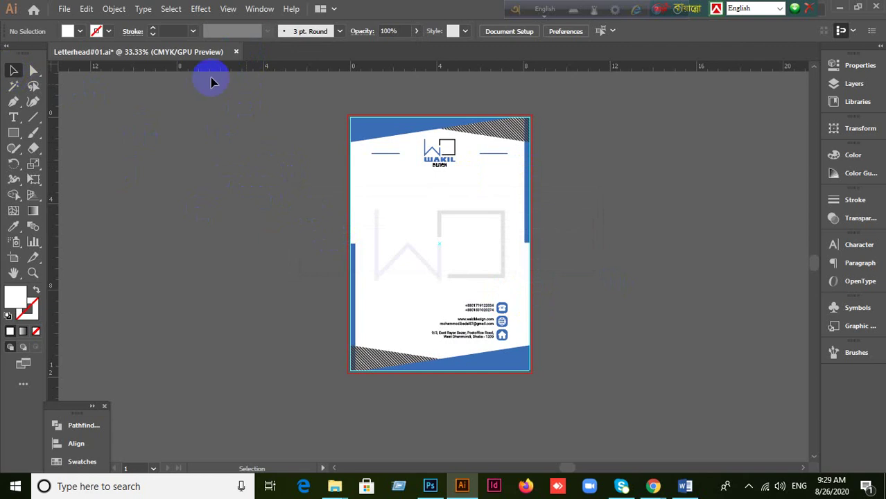
{"action": "left_click", "coordinate": [236, 52]}
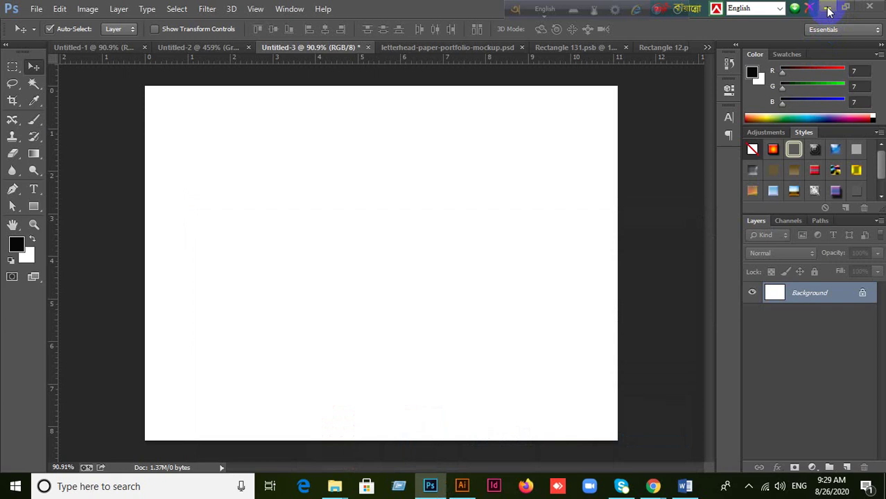
{"action": "left_click", "coordinate": [830, 9]}
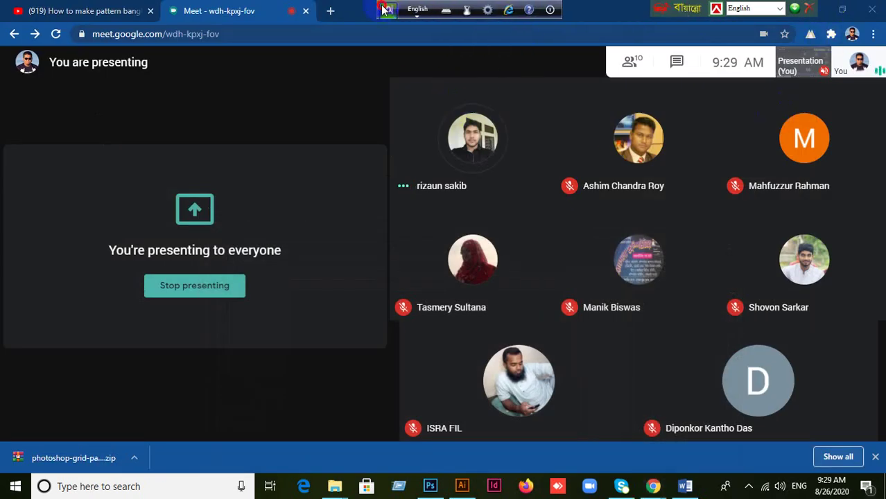
{"action": "left_click_drag", "start_coordinate": [652, 13], "coordinate": [569, 9]}
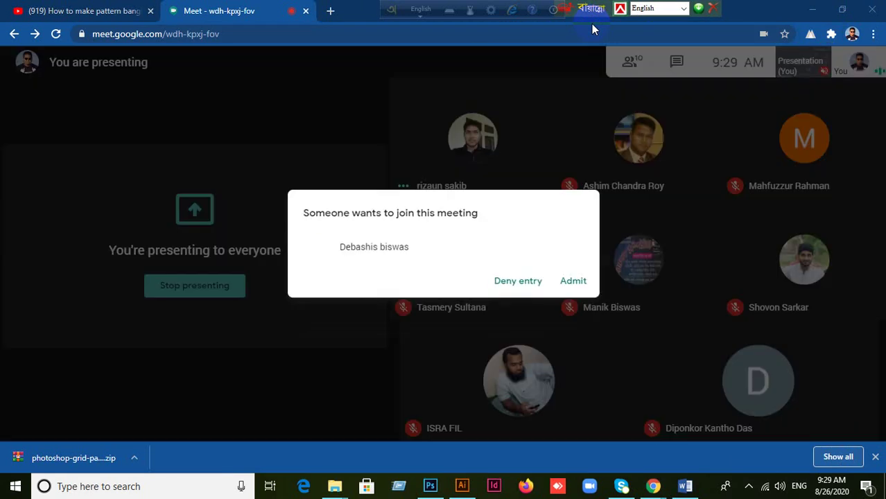
Step: Admit the waiting participant into the Google Meet call
{"action": "left_click", "coordinate": [573, 281]}
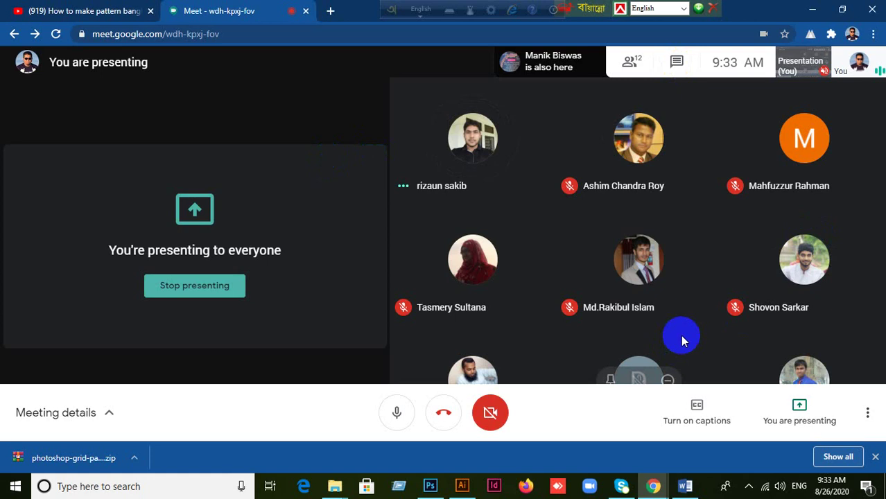
Step: Move the floating language bars aside and minimise the Meet window to show the desktop
{"action": "left_click_drag", "start_coordinate": [392, 7], "coordinate": [302, 9]}
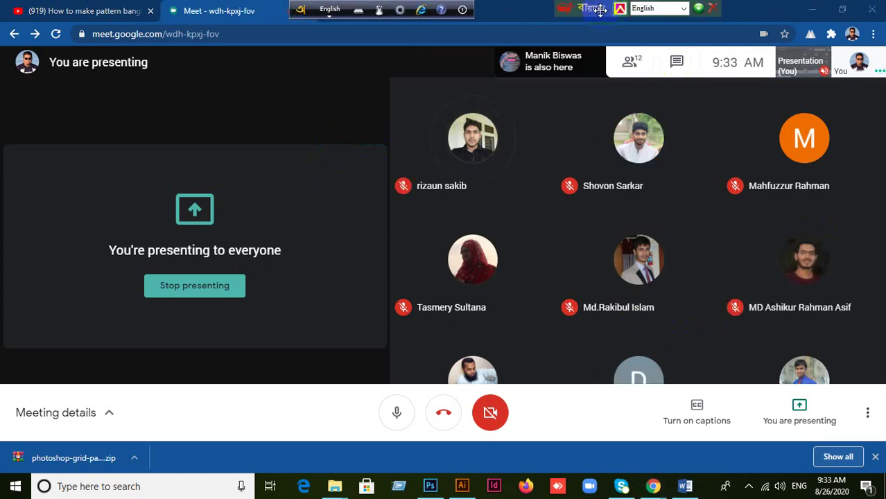
{"action": "left_click_drag", "start_coordinate": [600, 10], "coordinate": [446, 8]}
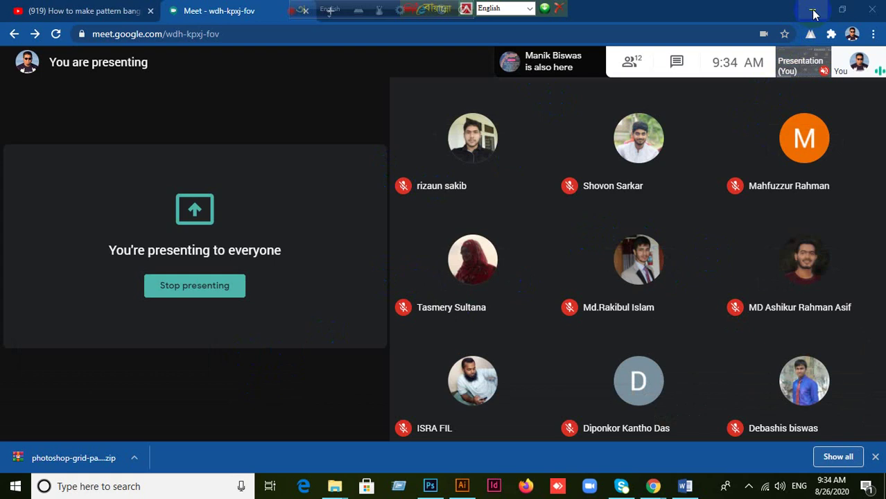
{"action": "left_click", "coordinate": [814, 14]}
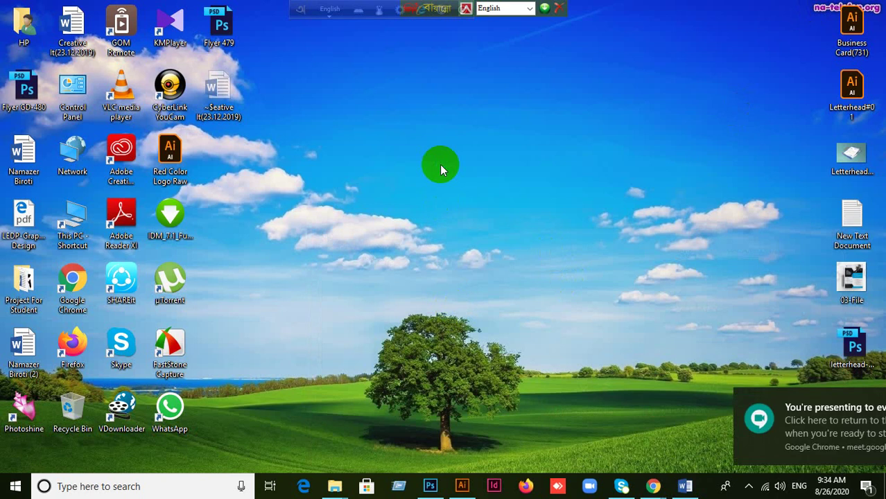
{"action": "right_click", "coordinate": [440, 167]}
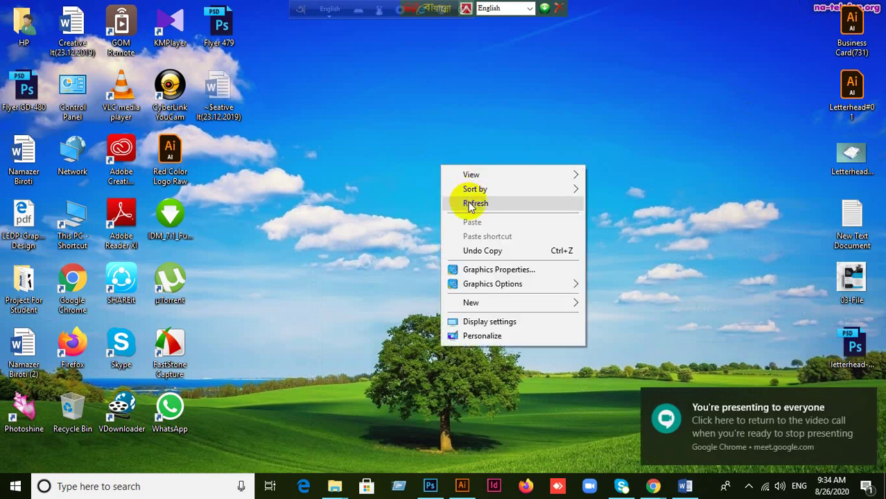
{"action": "left_click", "coordinate": [471, 204]}
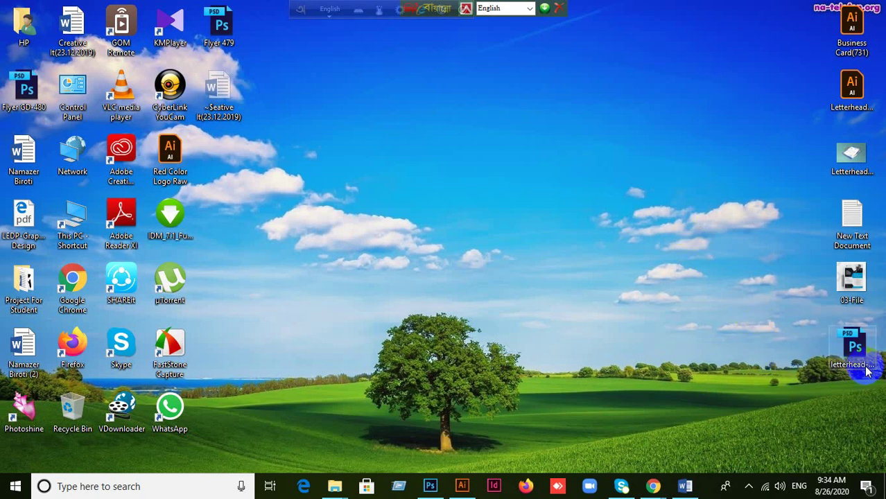
{"action": "left_click_drag", "start_coordinate": [852, 343], "coordinate": [660, 285]}
{"action": "left_click", "coordinate": [659, 286]}
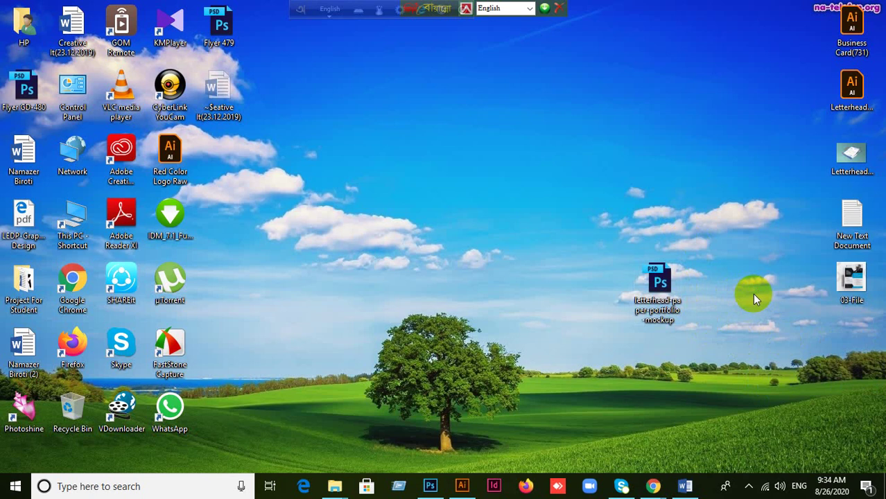
{"action": "left_click_drag", "start_coordinate": [648, 297], "coordinate": [835, 341]}
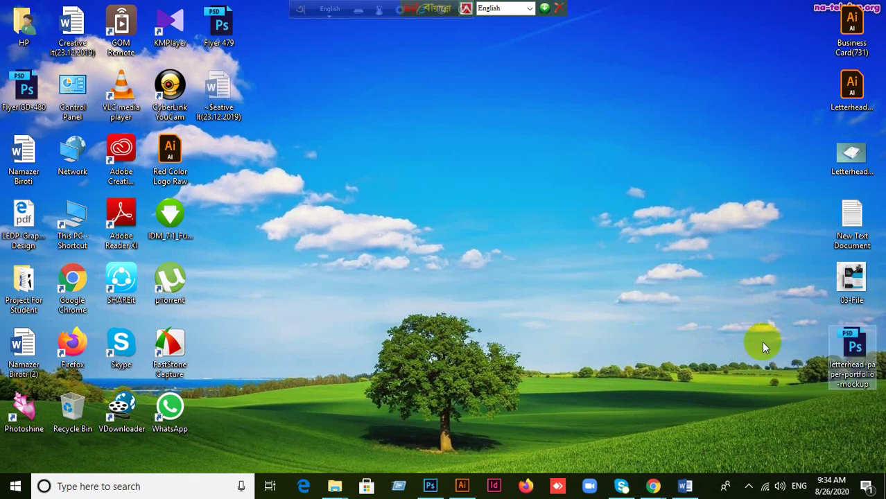
{"action": "left_click", "coordinate": [842, 158]}
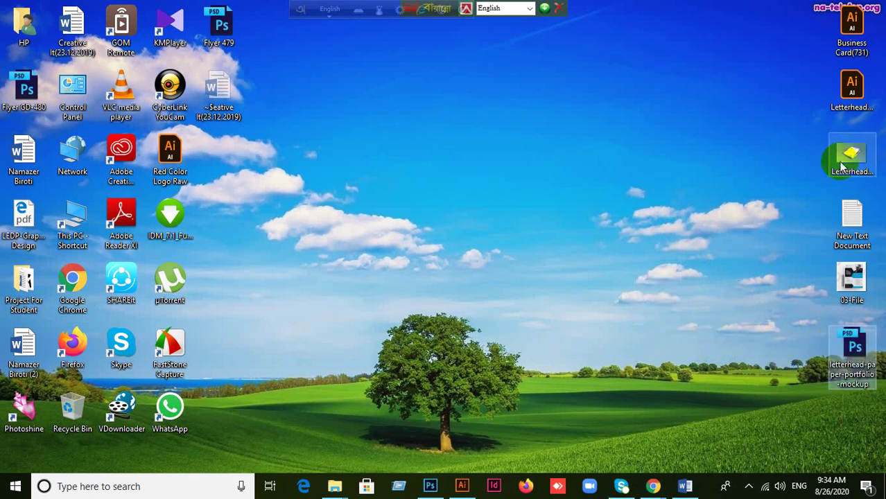
Step: Check the Meet call, minimise it, and open 03-File in Photoshop by dragging it onto the icon
{"action": "left_click", "coordinate": [653, 486]}
{"action": "left_click", "coordinate": [561, 413]}
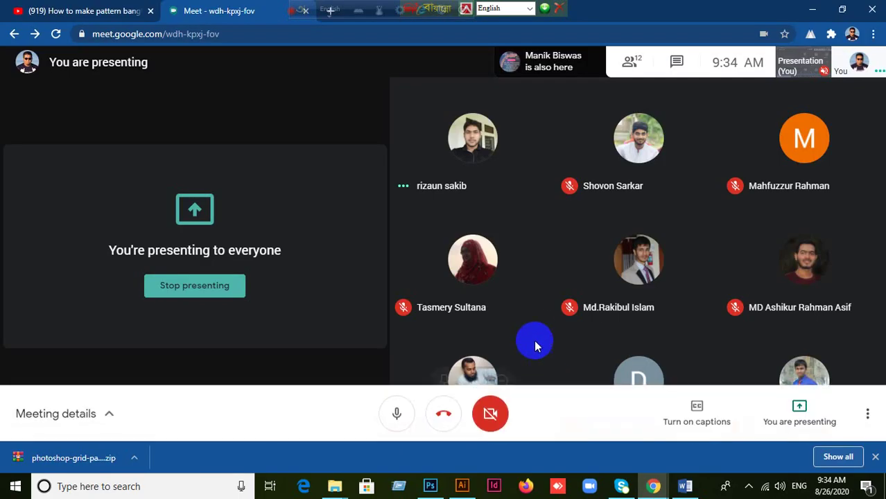
{"action": "left_click", "coordinate": [815, 14]}
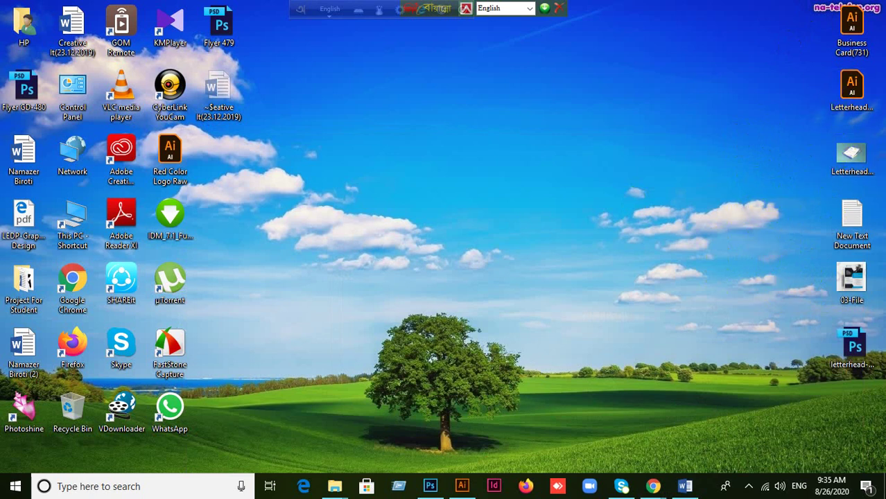
{"action": "left_click_drag", "start_coordinate": [852, 281], "coordinate": [650, 6]}
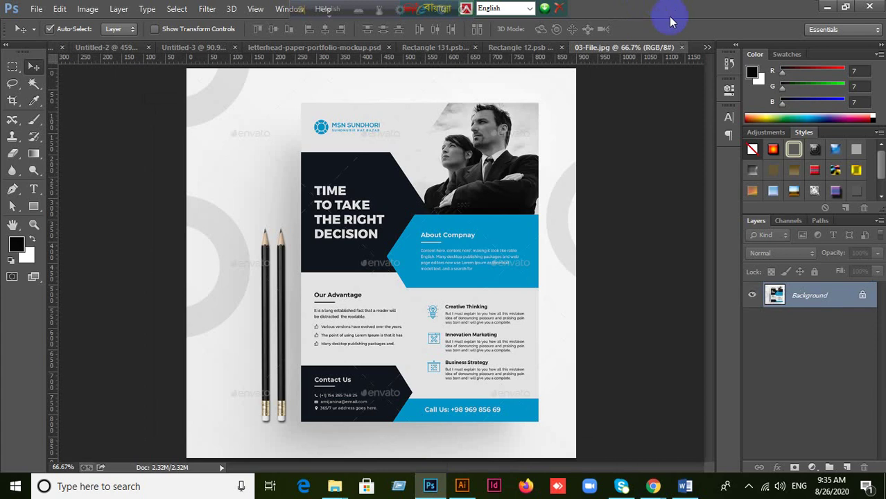
Step: Close the Rectangle 131.psb and Rectangle 12.psb documents
{"action": "left_click", "coordinate": [506, 50]}
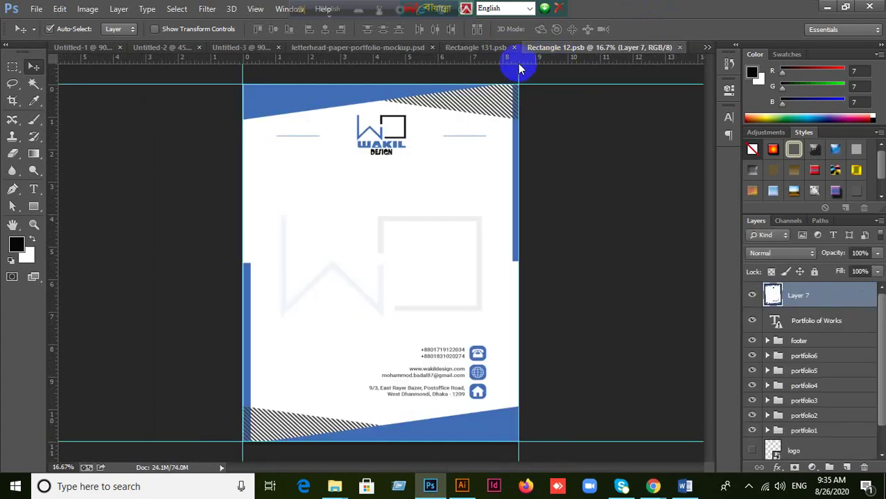
{"action": "left_click", "coordinate": [508, 48]}
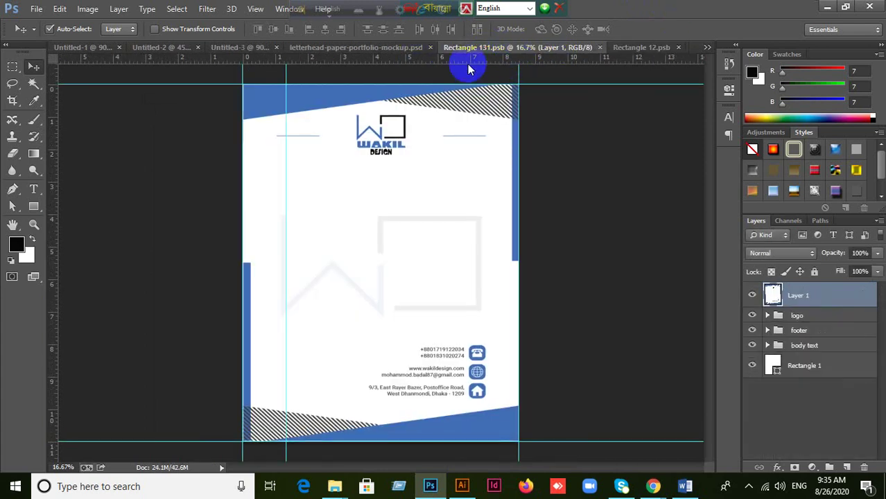
{"action": "left_click", "coordinate": [600, 47]}
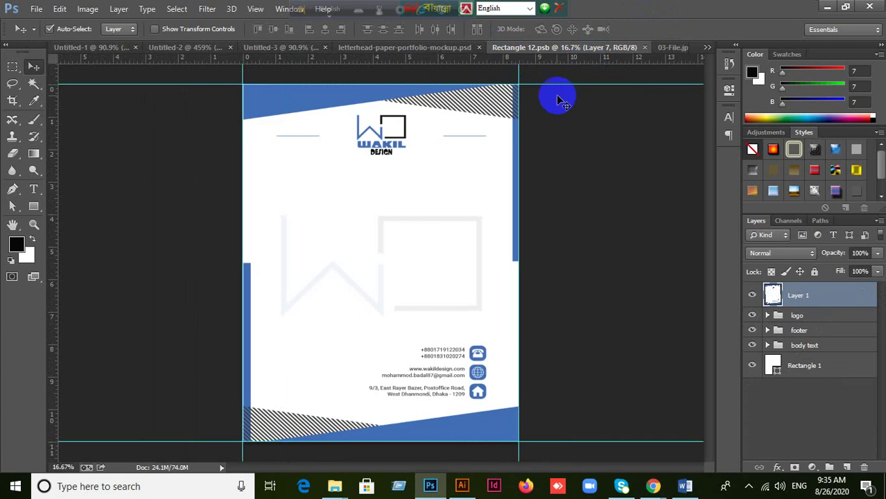
{"action": "left_click", "coordinate": [674, 49]}
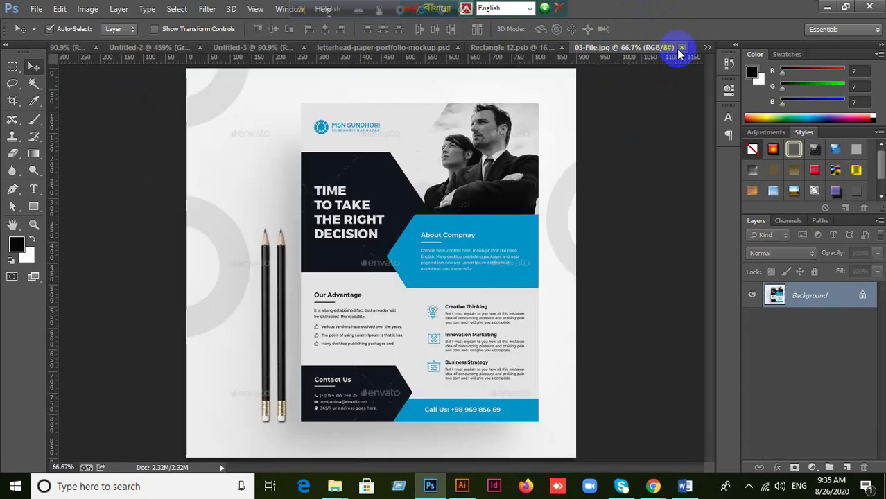
{"action": "left_click", "coordinate": [532, 50]}
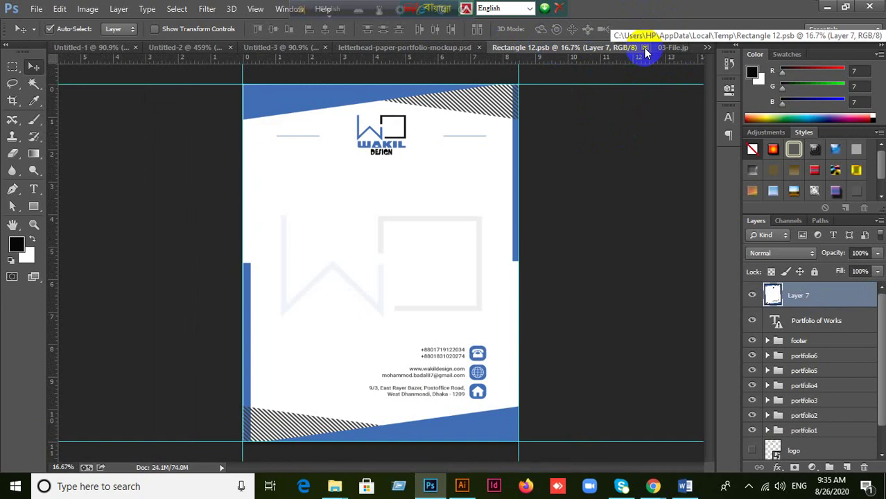
{"action": "key", "text": "ctrl+Tab"}
{"action": "left_click", "coordinate": [479, 50]}
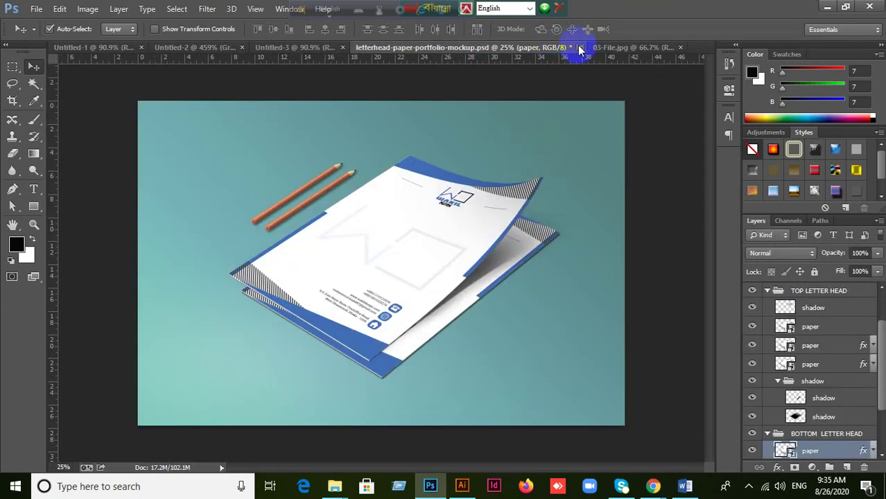
Step: Glance at the Google Meet call, then return to Photoshop's 03-File.jpg tab
{"action": "left_click", "coordinate": [653, 486]}
{"action": "left_click", "coordinate": [620, 450]}
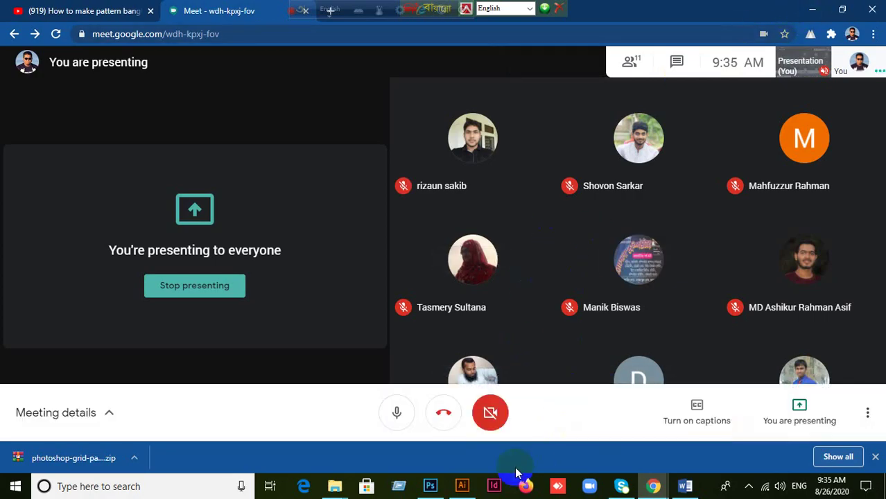
{"action": "left_click", "coordinate": [431, 483]}
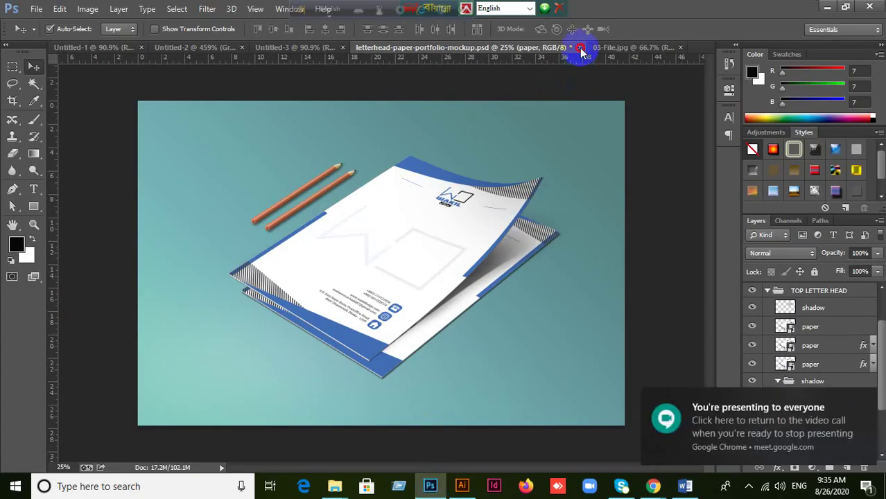
{"action": "left_click", "coordinate": [316, 52]}
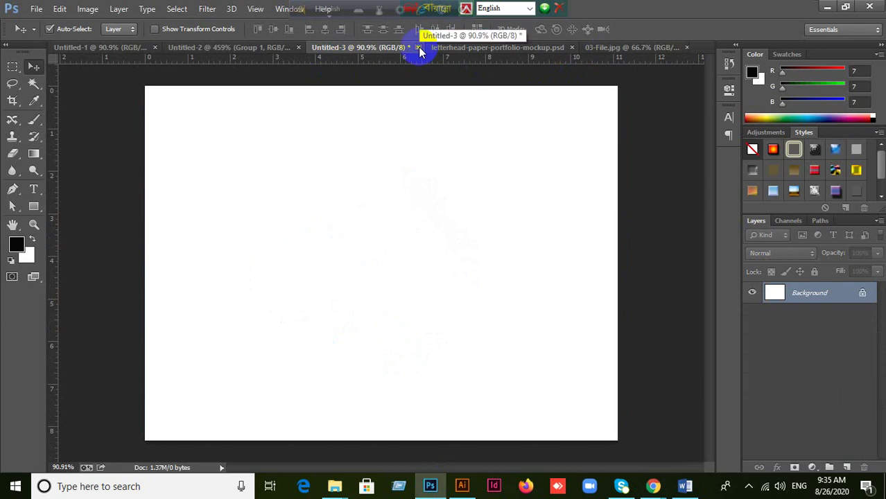
{"action": "left_click", "coordinate": [614, 48]}
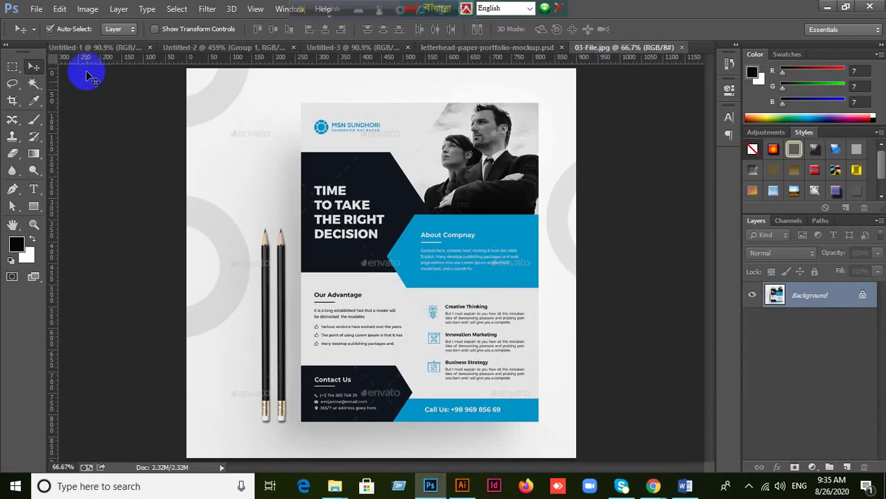
Step: Perspective-crop 03-File.jpg to the flyer's four corners, nudging the bottom-left corner before committing
{"action": "left_click", "coordinate": [12, 103]}
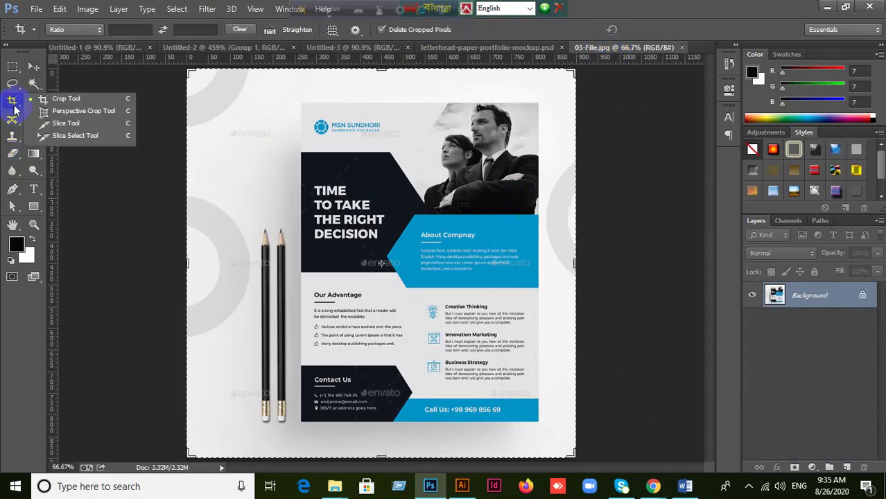
{"action": "left_click", "coordinate": [66, 113]}
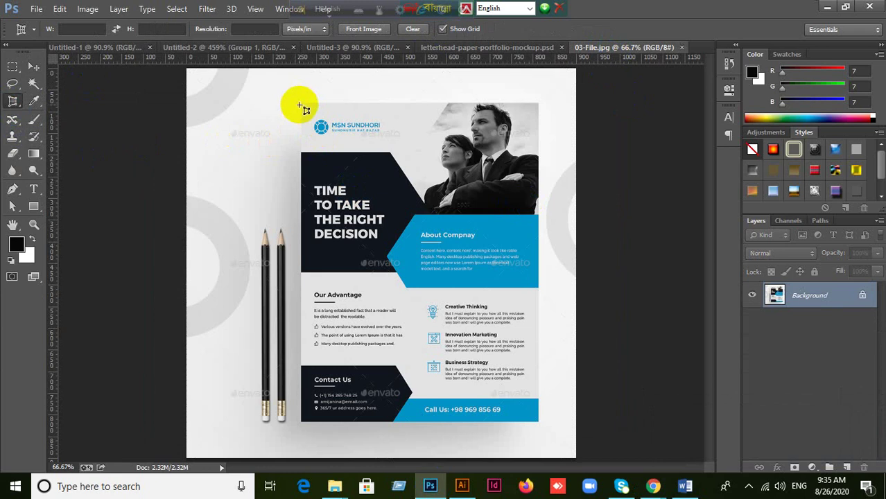
{"action": "left_click", "coordinate": [301, 102]}
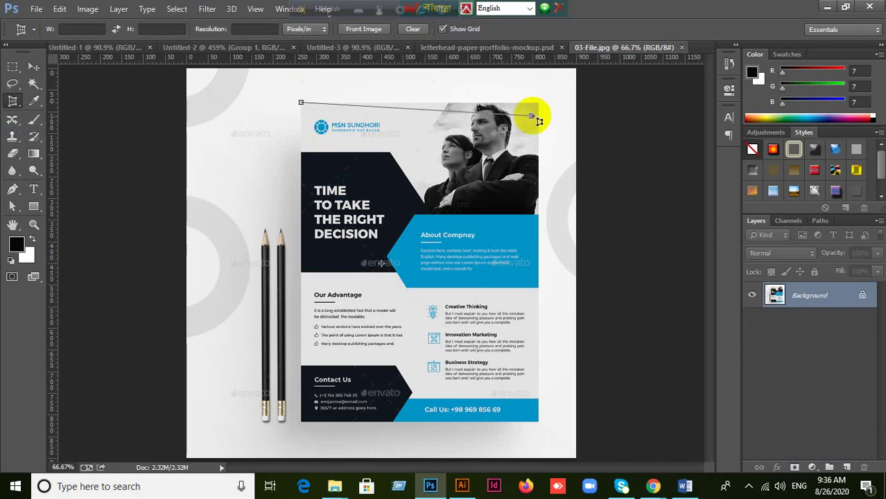
{"action": "left_click", "coordinate": [538, 104]}
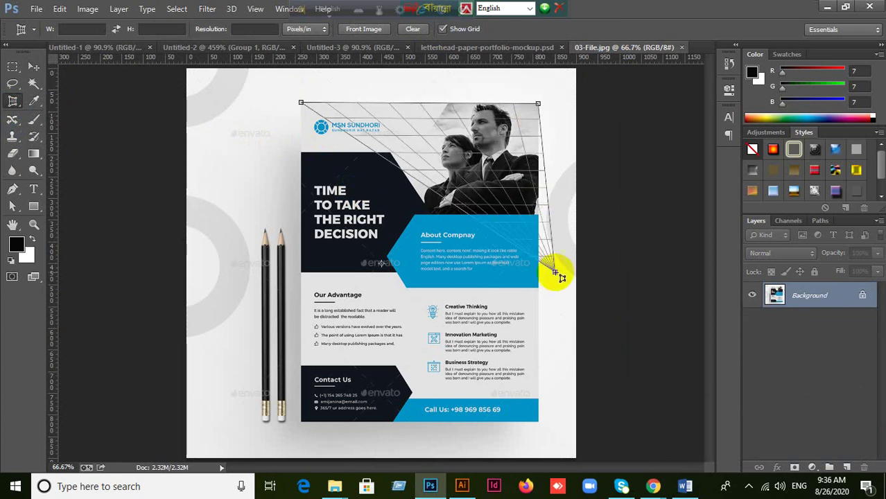
{"action": "left_click", "coordinate": [538, 424]}
{"action": "left_click", "coordinate": [303, 424]}
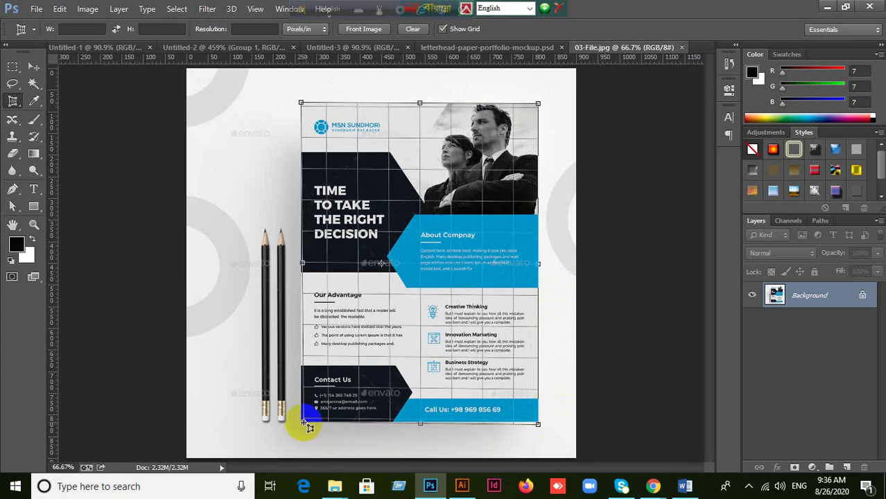
{"action": "left_click_drag", "start_coordinate": [310, 428], "coordinate": [309, 427]}
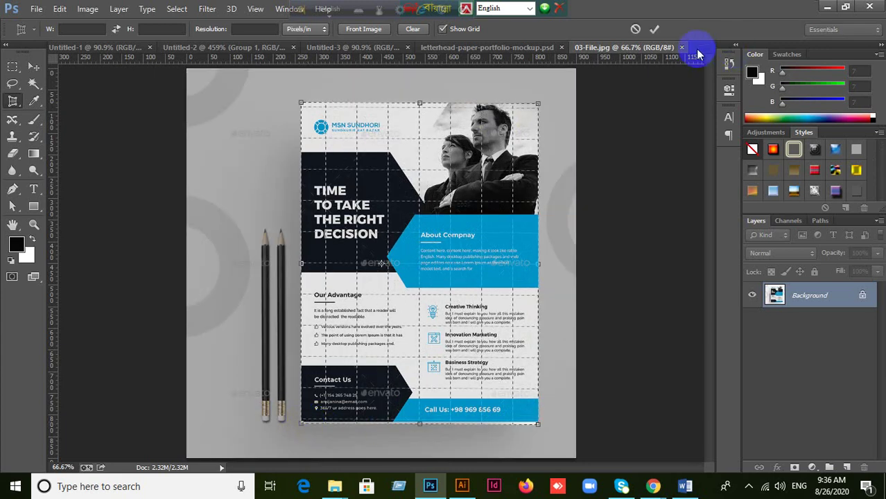
{"action": "left_click", "coordinate": [655, 29]}
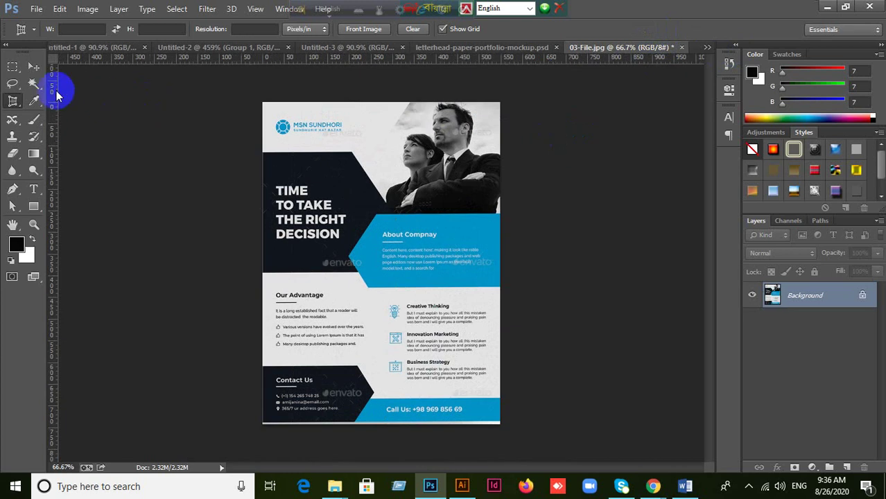
Step: Export the flyer through Save for Web as a JPEG to the Desktop, named 03-File
{"action": "left_click", "coordinate": [35, 66]}
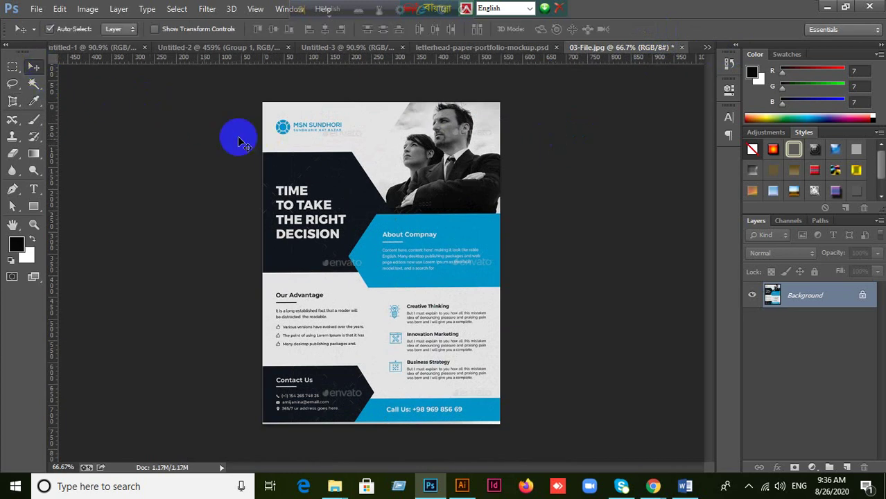
{"action": "left_click", "coordinate": [36, 11]}
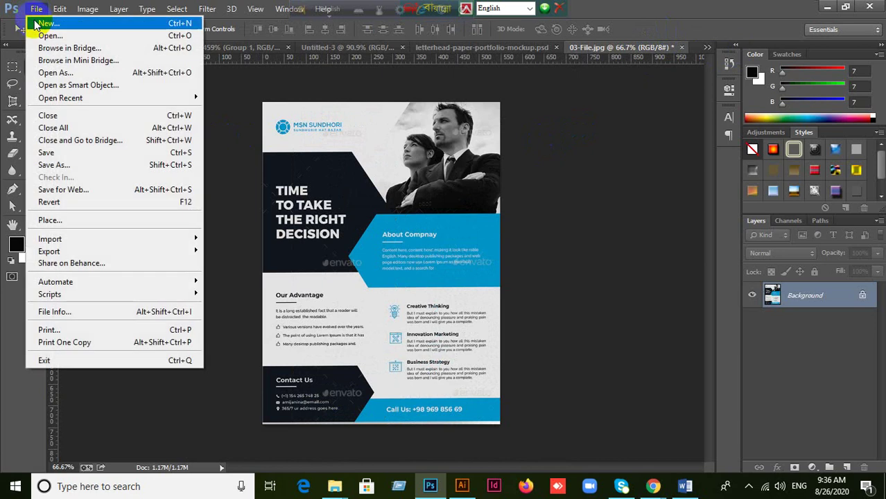
{"action": "left_click", "coordinate": [73, 190]}
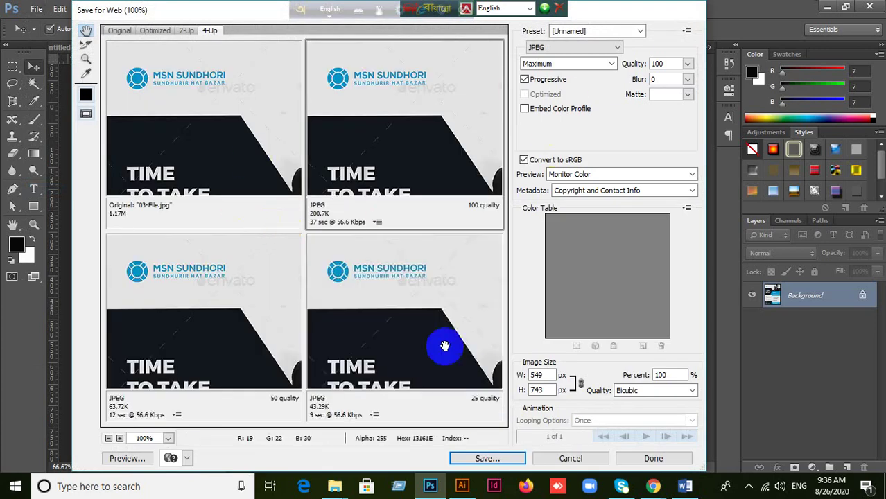
{"action": "left_click", "coordinate": [487, 459]}
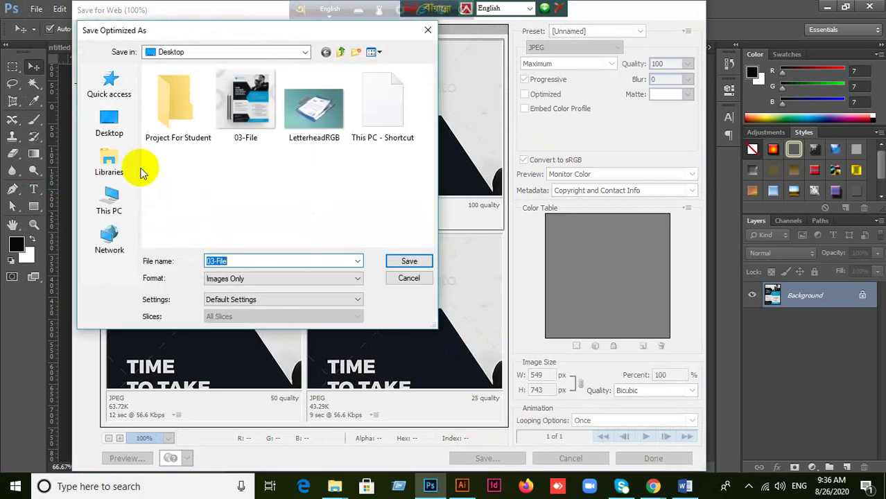
{"action": "left_click", "coordinate": [108, 125]}
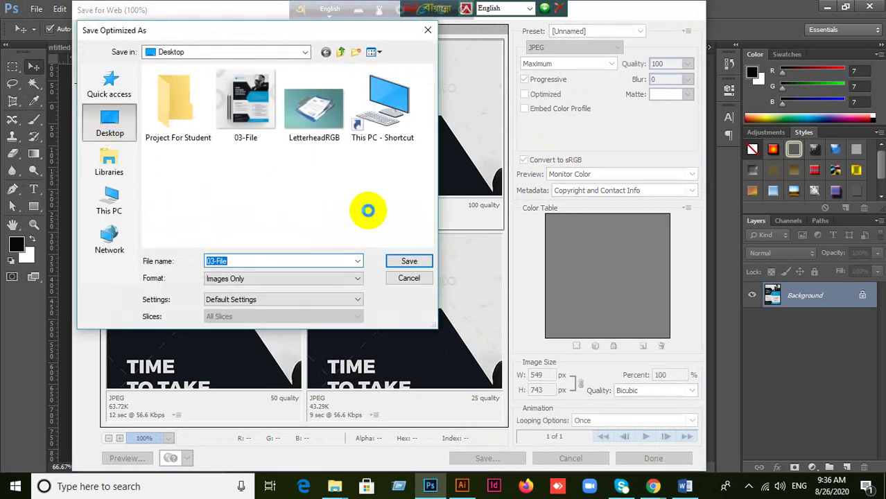
{"action": "left_click", "coordinate": [408, 264]}
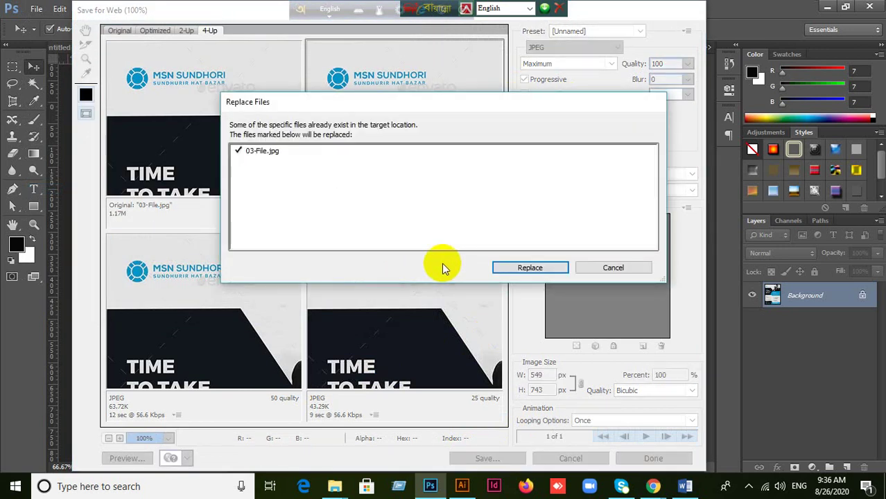
Step: Decline replacing 03-File.jpg and save the image to the Desktop as 03-File1 instead
{"action": "left_click", "coordinate": [626, 268]}
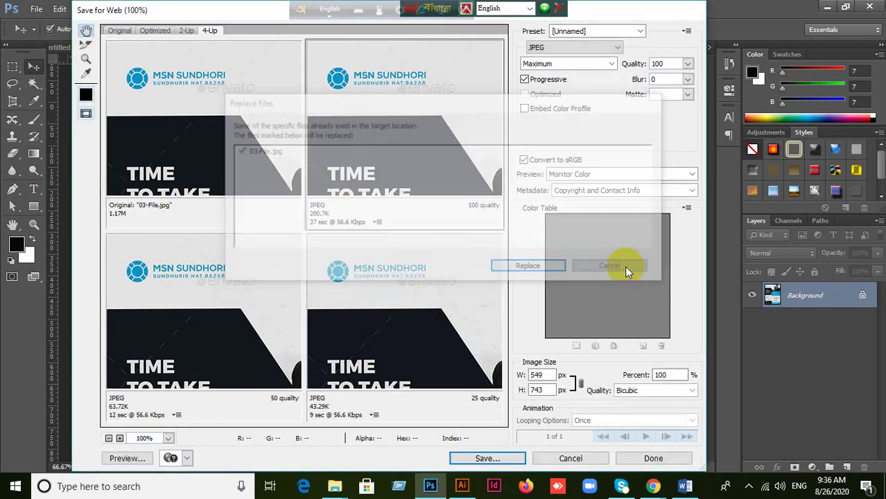
{"action": "left_click", "coordinate": [487, 459]}
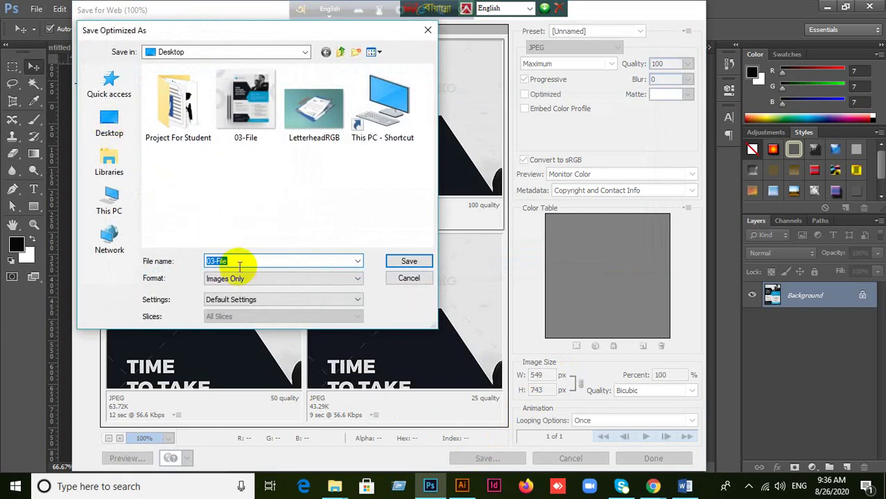
{"action": "left_click", "coordinate": [239, 261]}
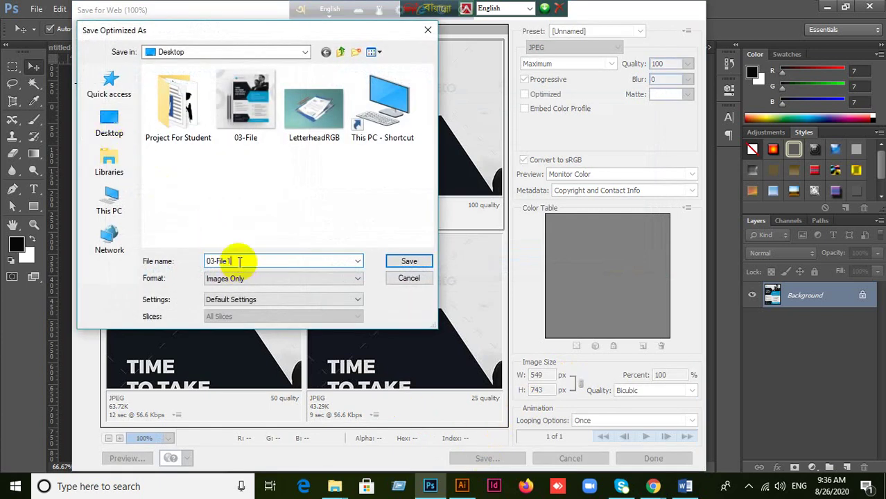
{"action": "left_click", "coordinate": [107, 123]}
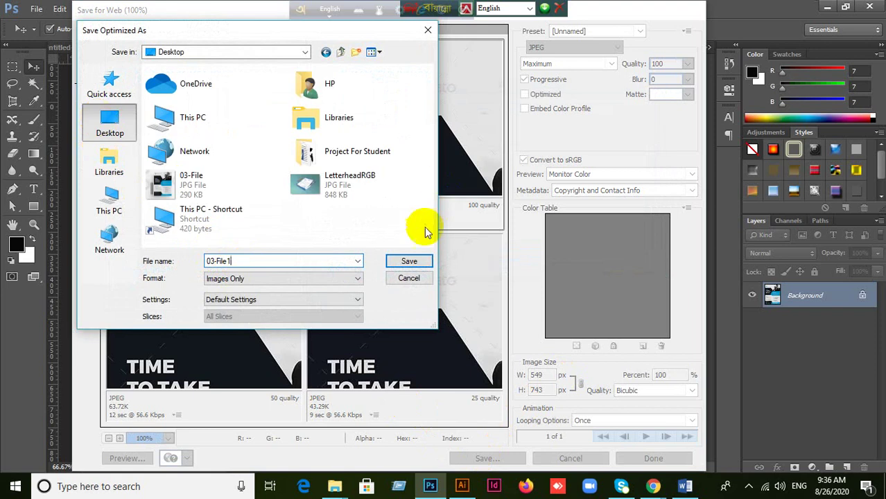
{"action": "type", "text": "1"}
{"action": "left_click", "coordinate": [409, 260]}
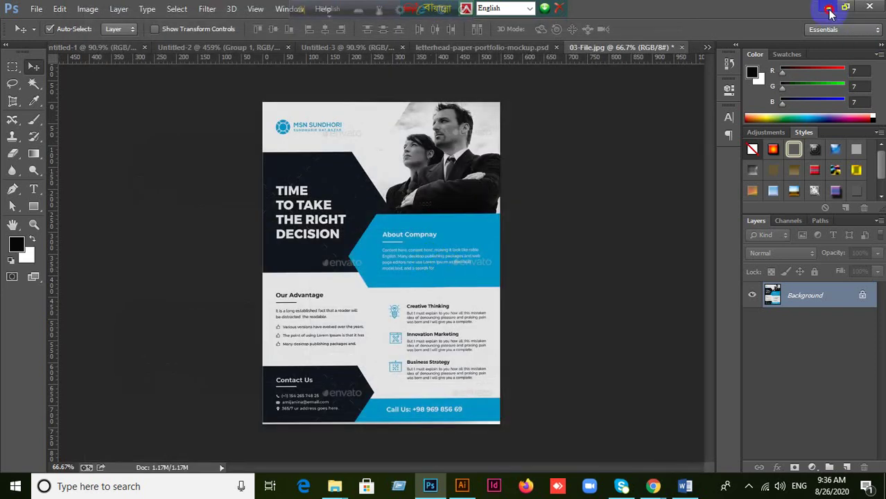
Step: Minimize Photoshop and Meet, drag the 03-File1 desktop icon onto Illustrator, then return to Meet
{"action": "left_click", "coordinate": [829, 9]}
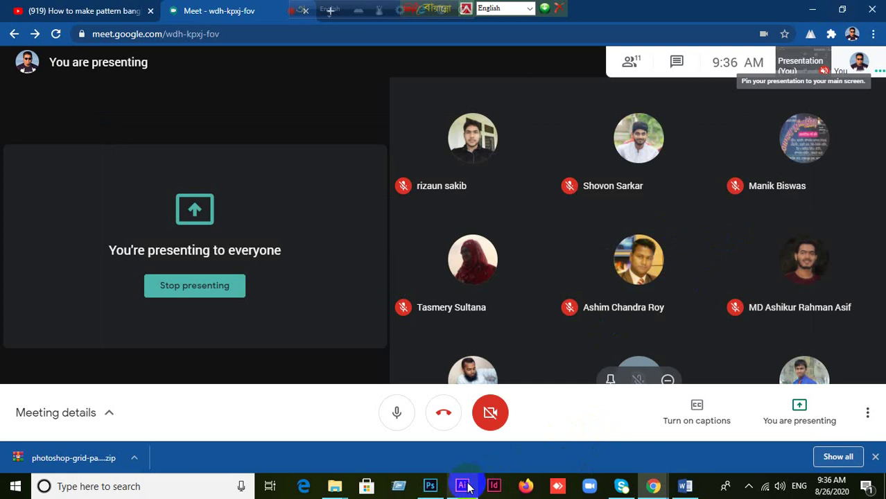
{"action": "left_click", "coordinate": [812, 10]}
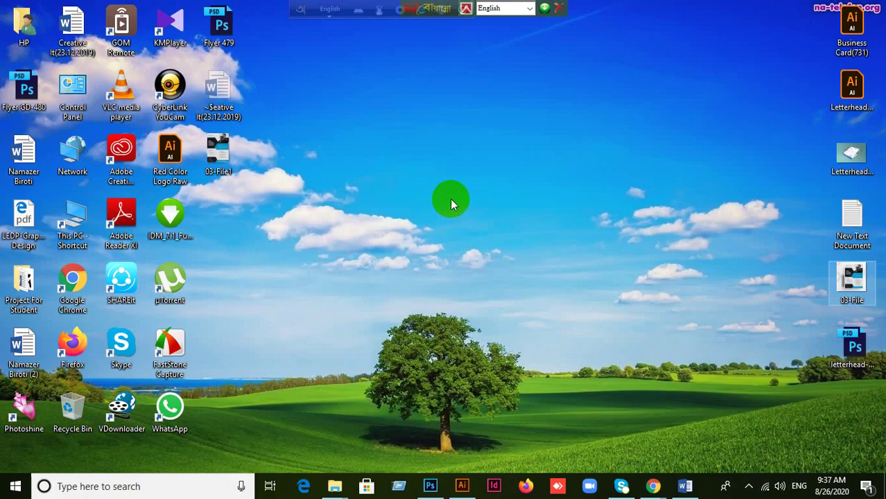
{"action": "left_click_drag", "start_coordinate": [220, 164], "coordinate": [639, 9]}
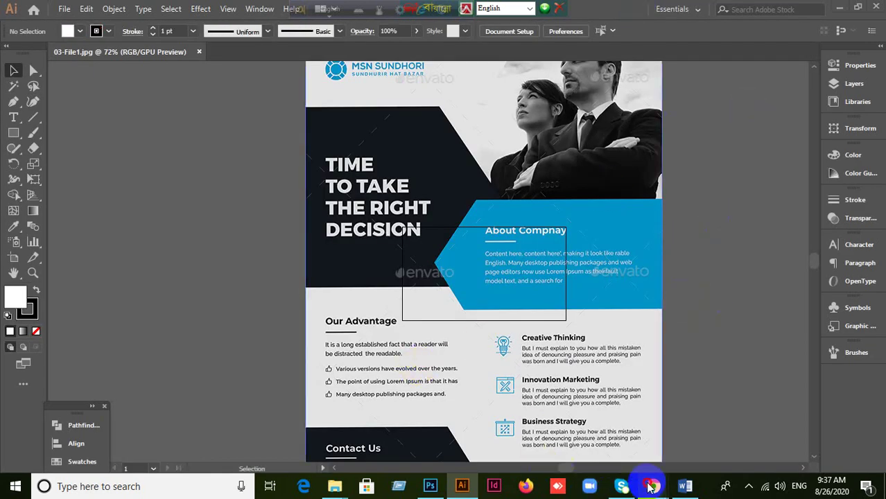
{"action": "mouse_move", "coordinate": [653, 486]}
{"action": "left_click", "coordinate": [574, 417]}
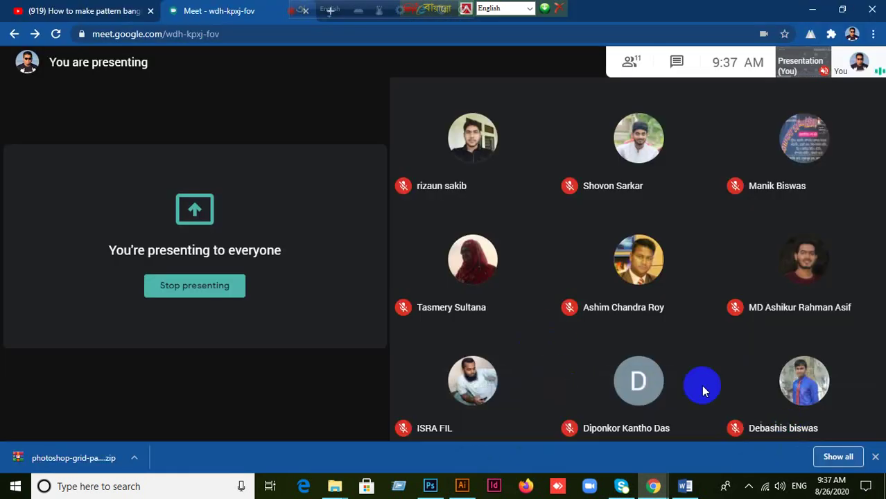
Step: Choose Stop presenting from the You are presenting options in the Meet call
{"action": "left_click", "coordinate": [781, 422]}
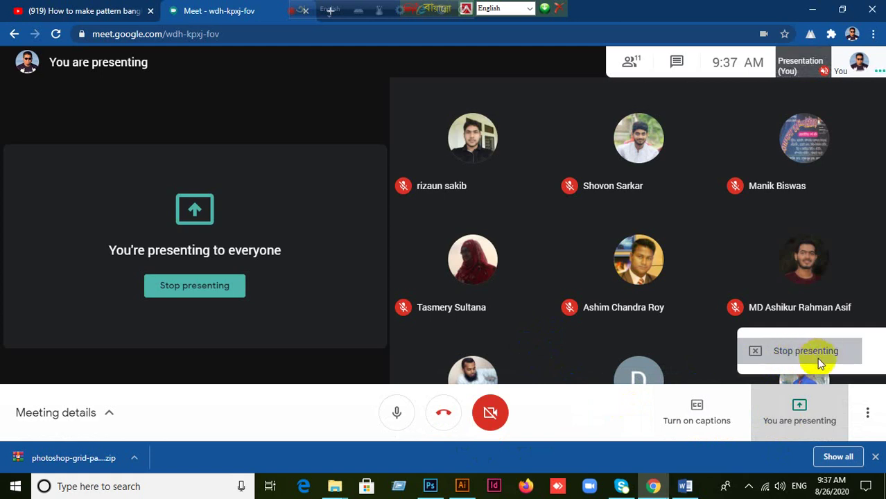
{"action": "left_click", "coordinate": [815, 364]}
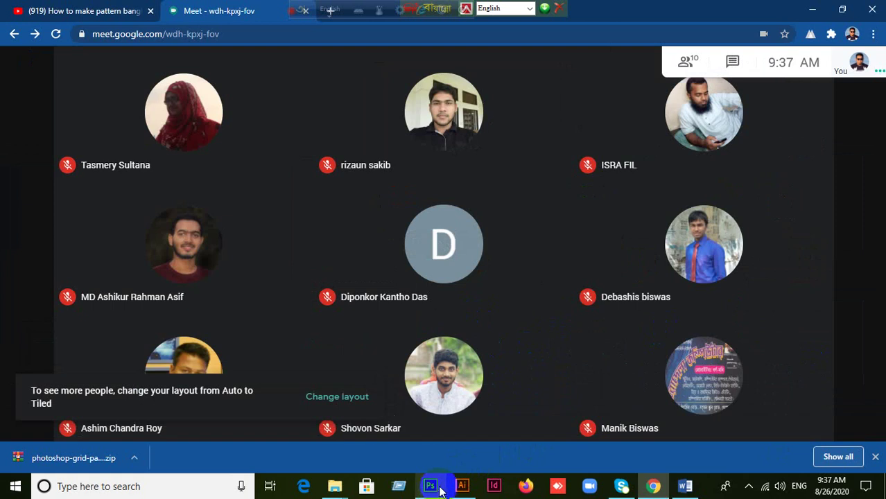
{"action": "mouse_move", "coordinate": [436, 490]}
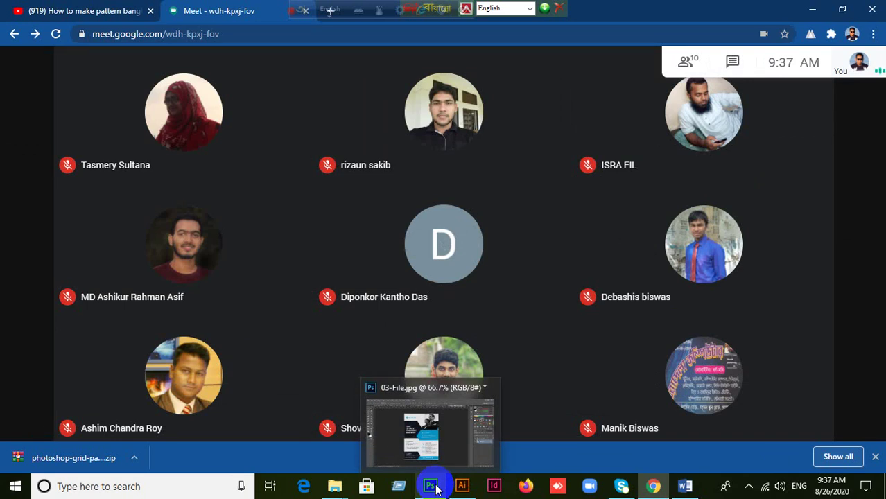
Step: Move the 03-File.jpg tab ahead of the letterhead mockup tab, then view the mockup
{"action": "left_click", "coordinate": [432, 485]}
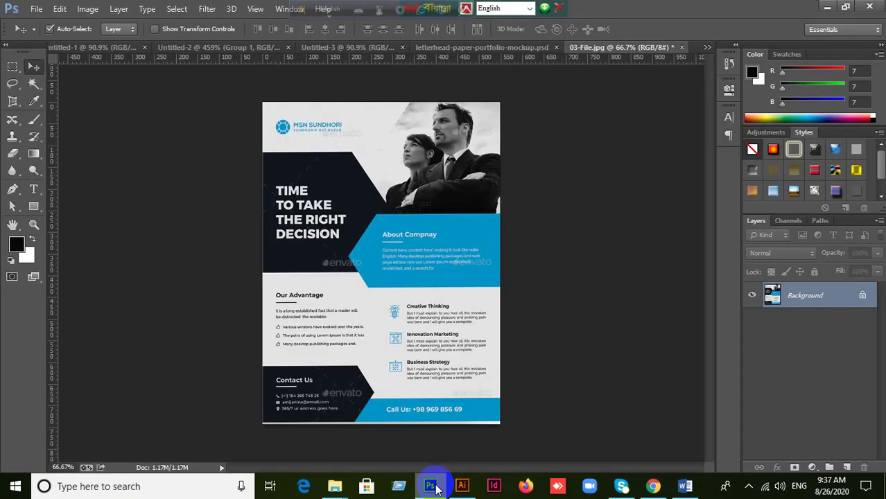
{"action": "left_click", "coordinate": [558, 46]}
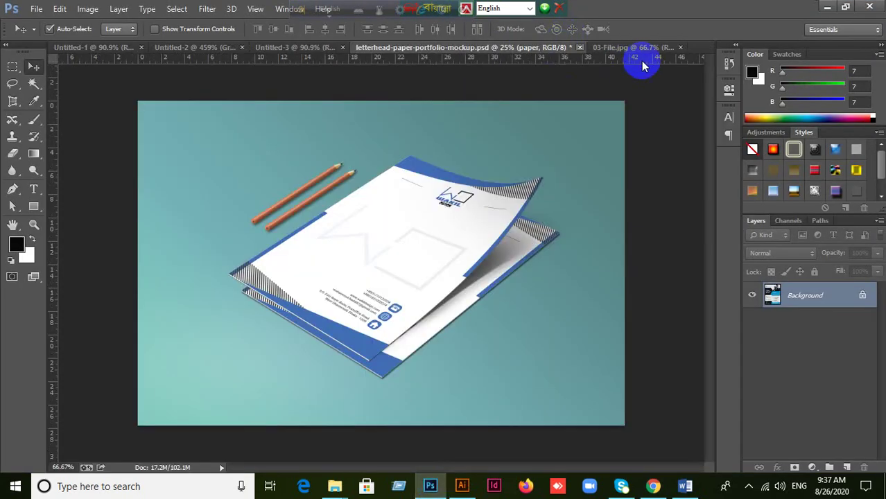
{"action": "left_click", "coordinate": [678, 51]}
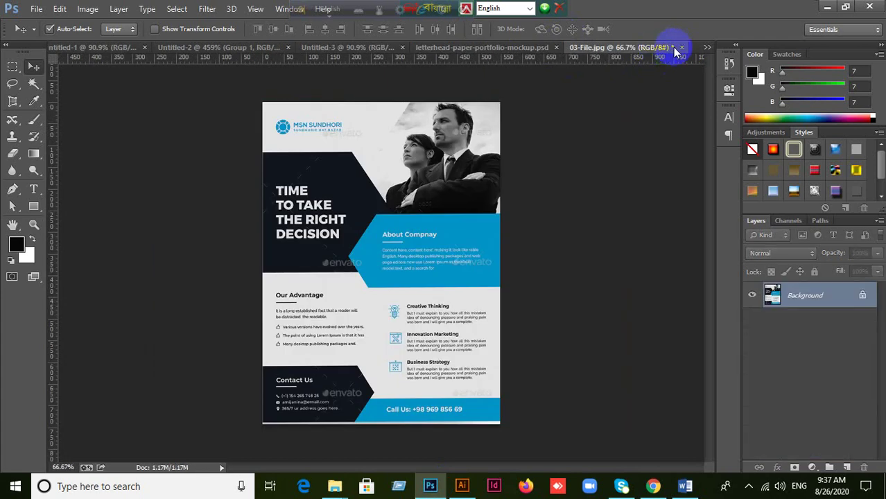
{"action": "left_click_drag", "start_coordinate": [615, 48], "coordinate": [526, 48]}
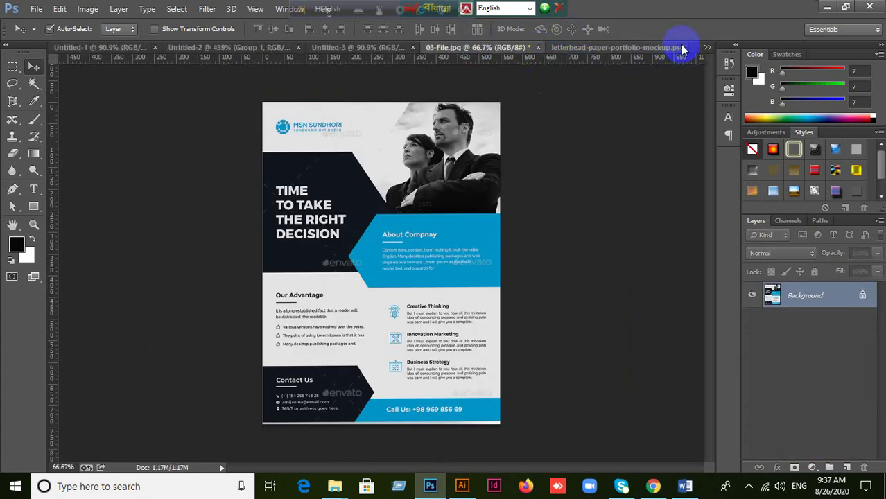
{"action": "left_click", "coordinate": [624, 47]}
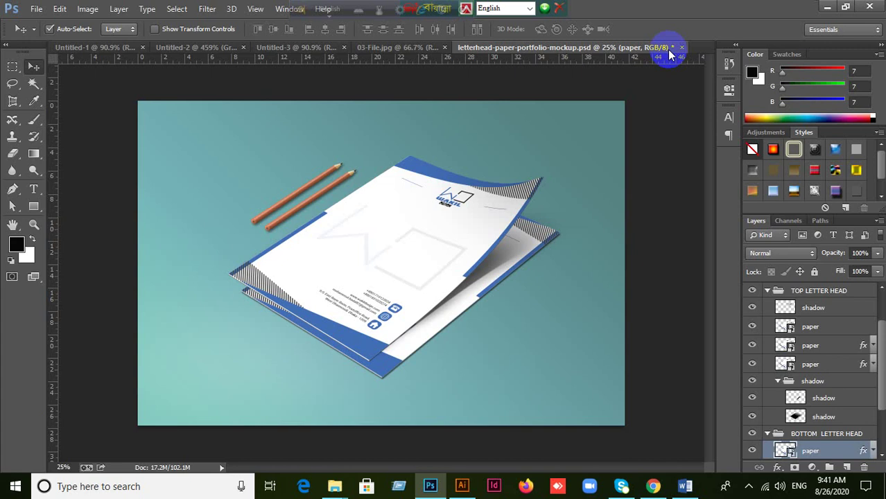
Step: Present Your entire screen via Present now in Meet and hide the sharing notice
{"action": "left_click", "coordinate": [653, 486]}
{"action": "mouse_move", "coordinate": [529, 347]}
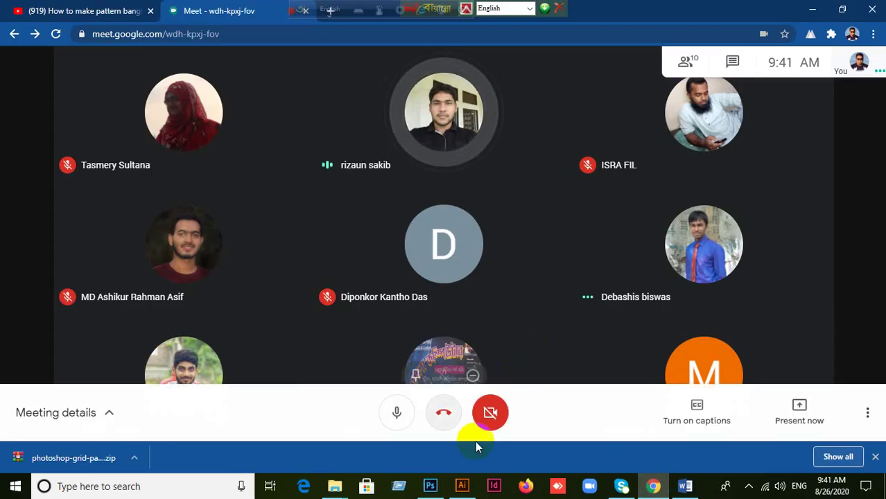
{"action": "left_click", "coordinate": [797, 407]}
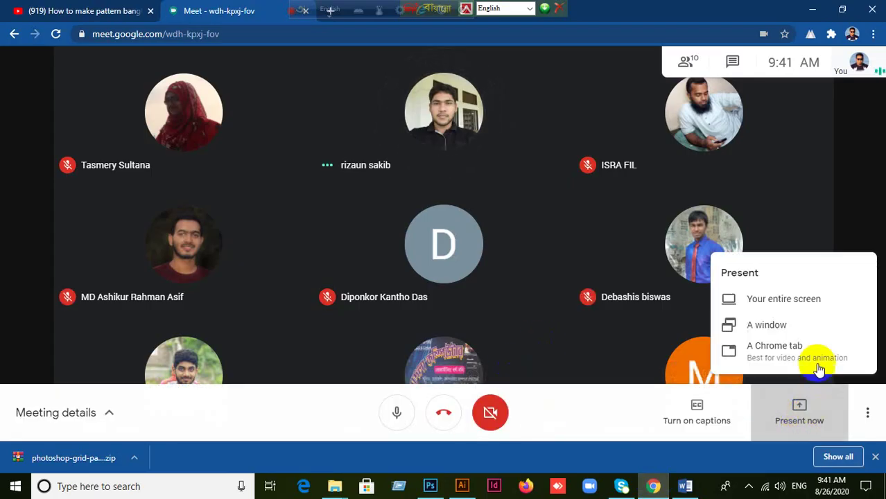
{"action": "left_click", "coordinate": [776, 300]}
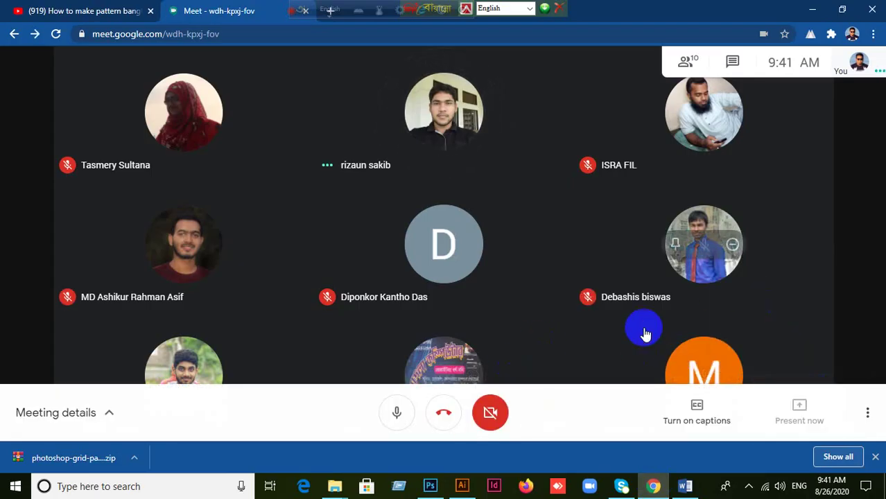
{"action": "left_click", "coordinate": [353, 176]}
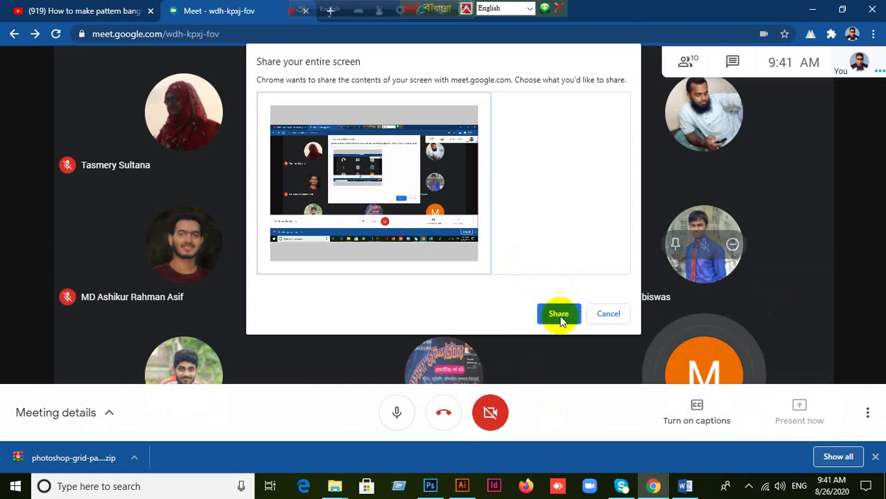
{"action": "left_click", "coordinate": [560, 314]}
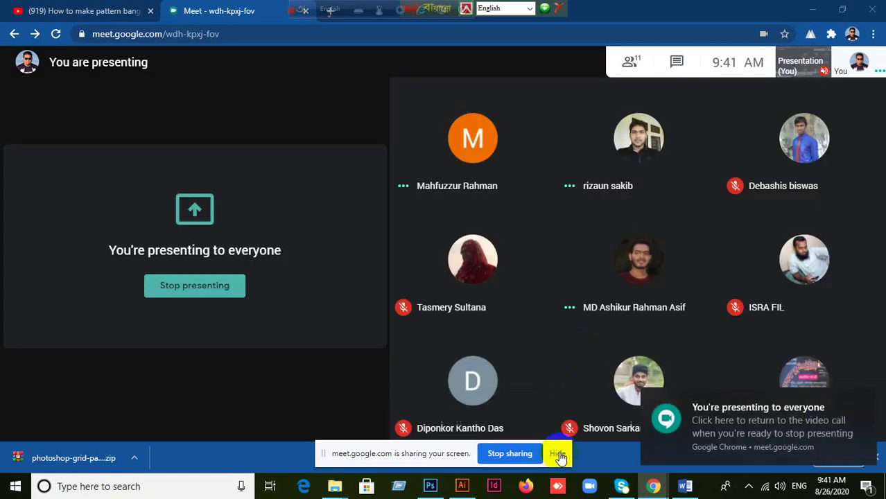
{"action": "left_click", "coordinate": [558, 453]}
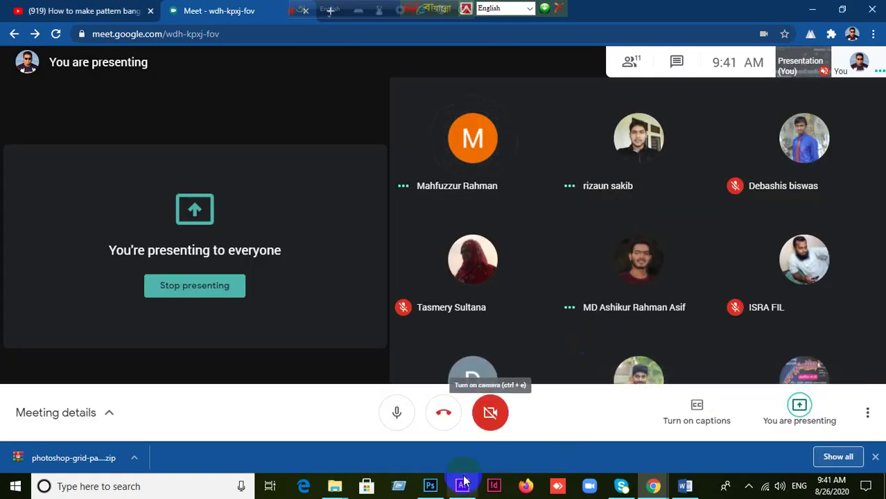
Step: Return to Illustrator's 03-File1 flyer and press Ctrl+N for the New Document dialog
{"action": "left_click", "coordinate": [461, 486]}
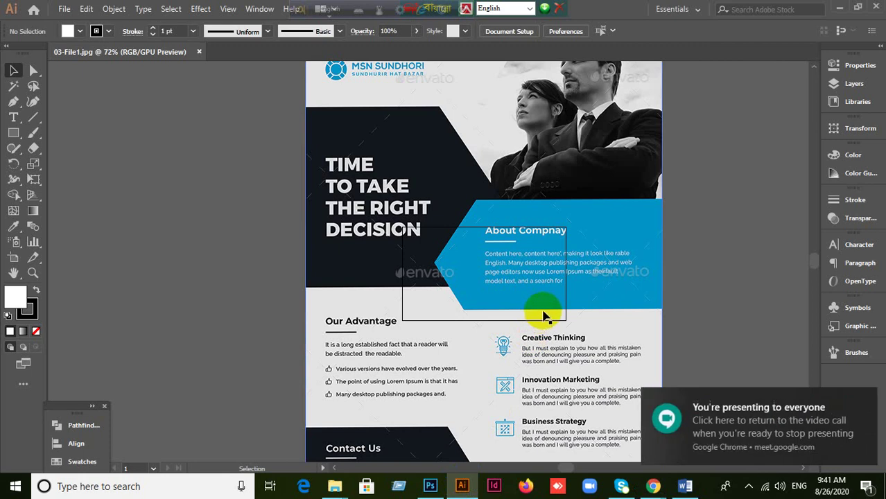
{"action": "scroll", "coordinate": [542, 315], "scroll_direction": "down", "scroll_amount": 1}
{"action": "scroll", "coordinate": [542, 315], "scroll_direction": "down", "scroll_amount": 1}
{"action": "scroll", "coordinate": [554, 298], "scroll_direction": "up", "scroll_amount": 1}
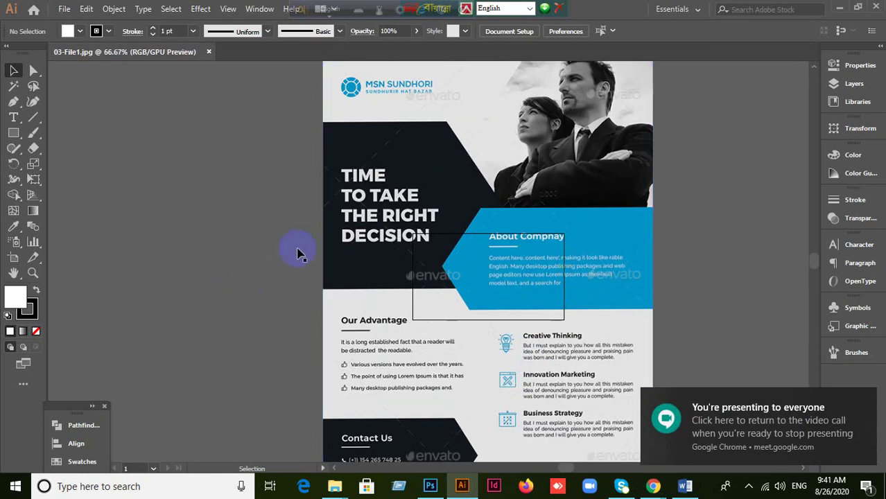
{"action": "scroll", "coordinate": [451, 207], "scroll_direction": "down", "scroll_amount": 1}
{"action": "left_click", "coordinate": [63, 9]}
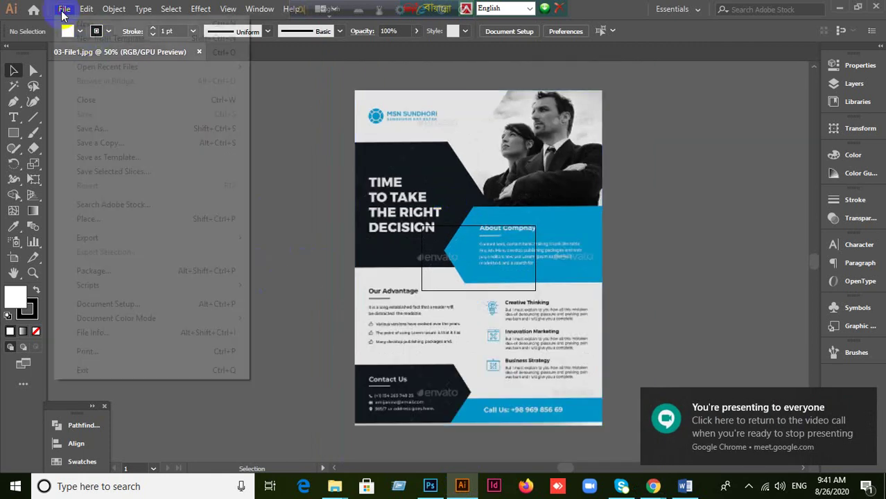
{"action": "left_click", "coordinate": [228, 278]}
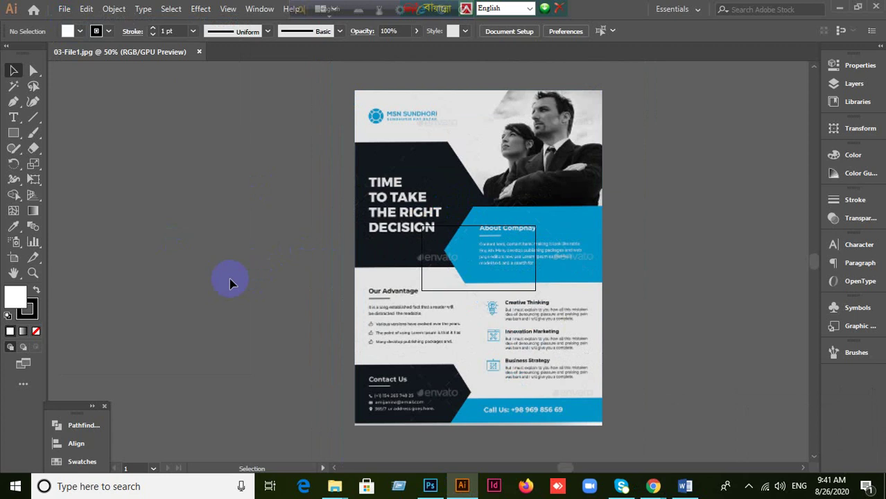
{"action": "key", "text": "ctrl+n"}
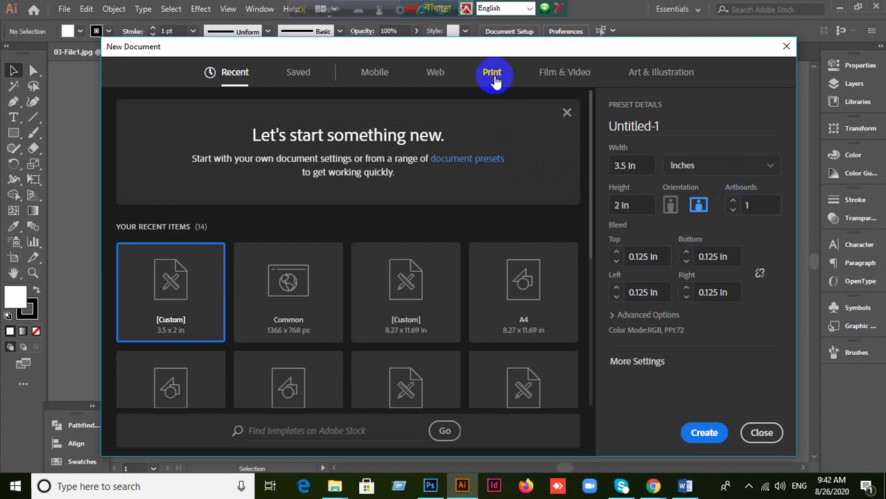
Step: Choose the Letter print preset and set the units to Inches in More Settings
{"action": "left_click", "coordinate": [492, 77]}
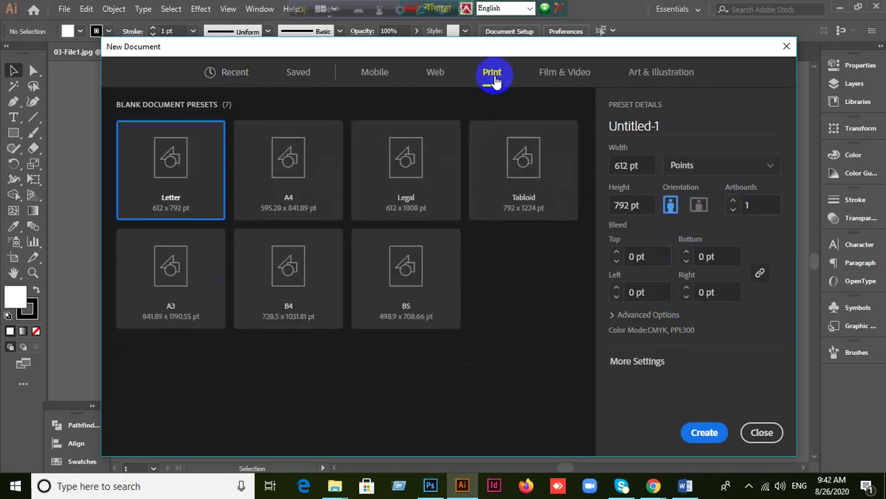
{"action": "left_click", "coordinate": [617, 316]}
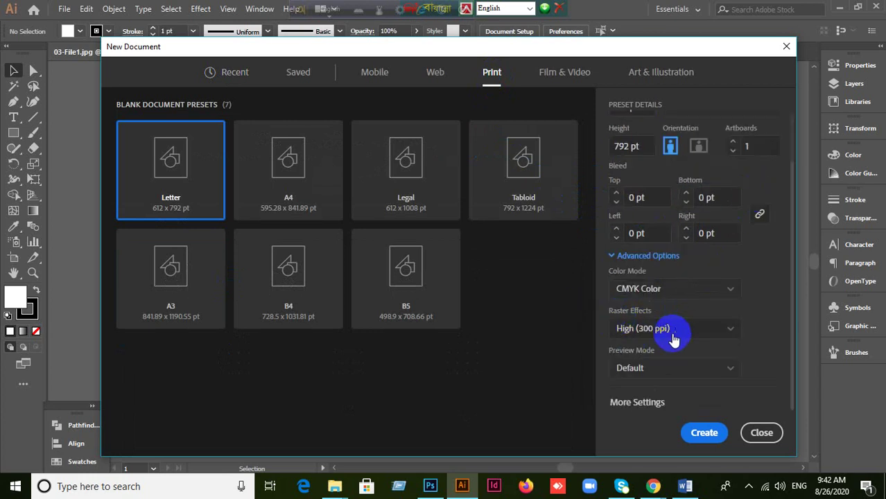
{"action": "left_click", "coordinate": [644, 403]}
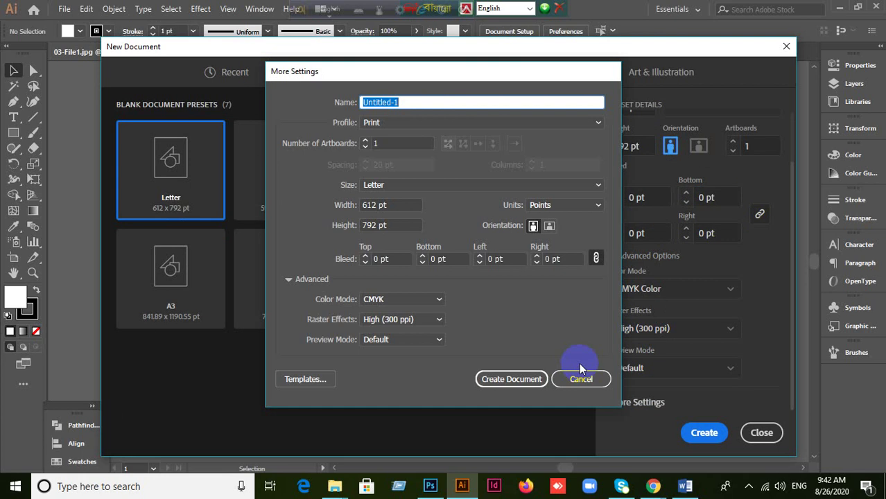
{"action": "left_click", "coordinate": [580, 183]}
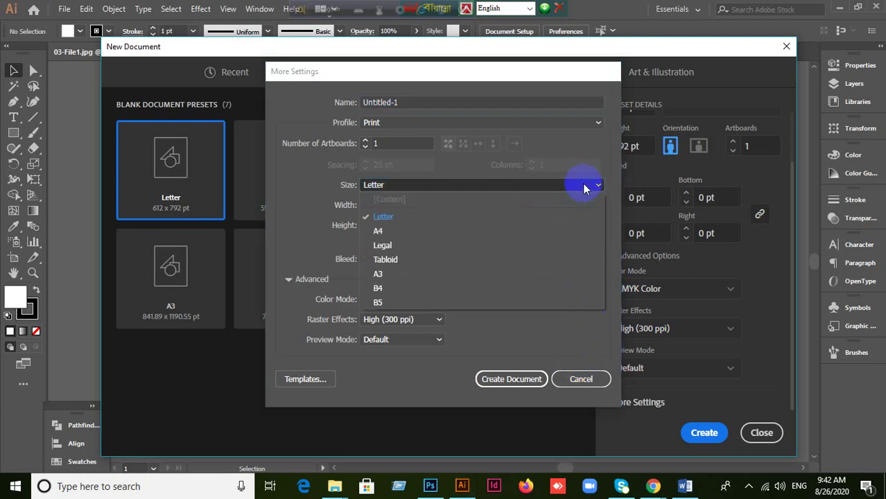
{"action": "left_click", "coordinate": [405, 232]}
{"action": "left_click", "coordinate": [592, 184]}
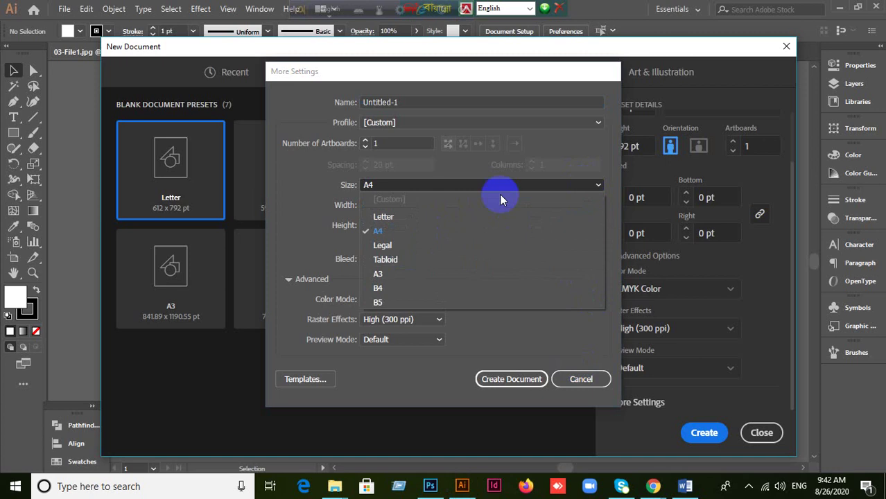
{"action": "left_click", "coordinate": [415, 215]}
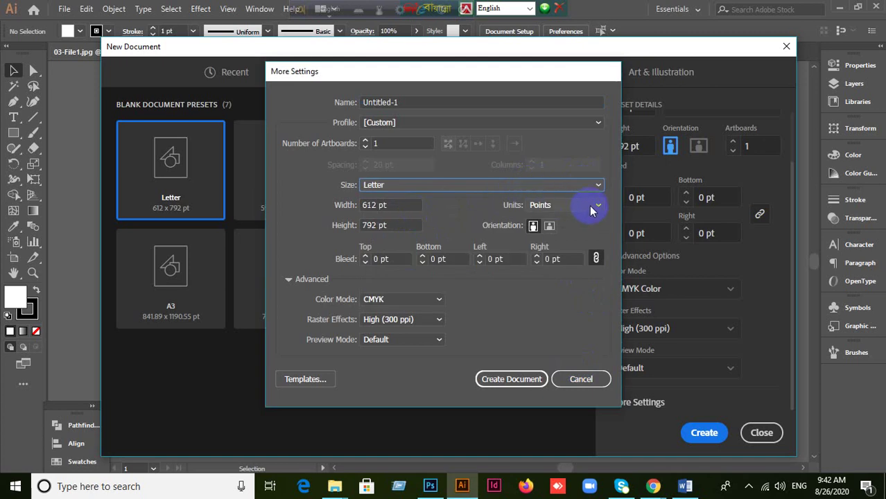
{"action": "left_click", "coordinate": [590, 205]}
{"action": "left_click", "coordinate": [527, 246]}
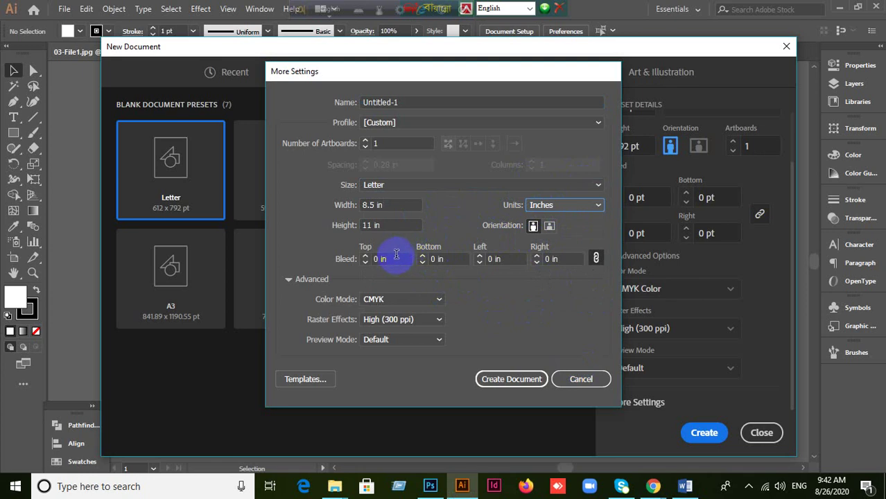
Step: Enter a linked 0.125 in bleed and create the 8.5 × 11 in document
{"action": "left_click", "coordinate": [380, 259]}
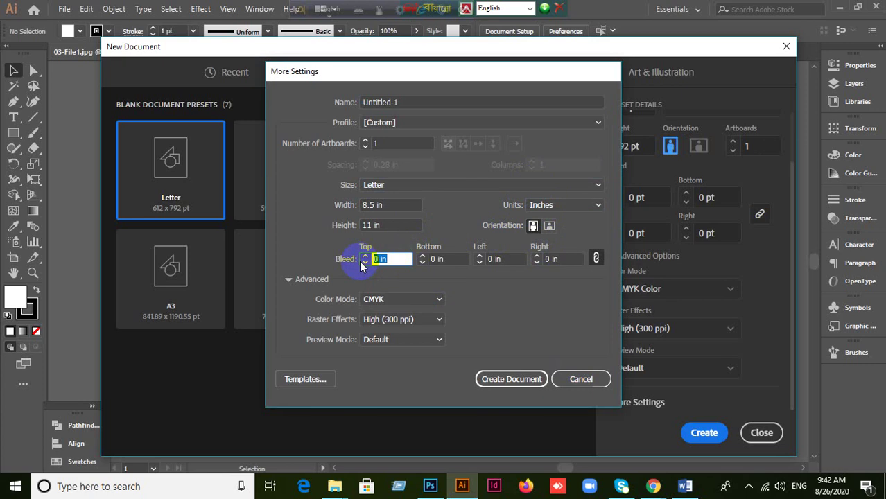
{"action": "type", "text": "0.125"}
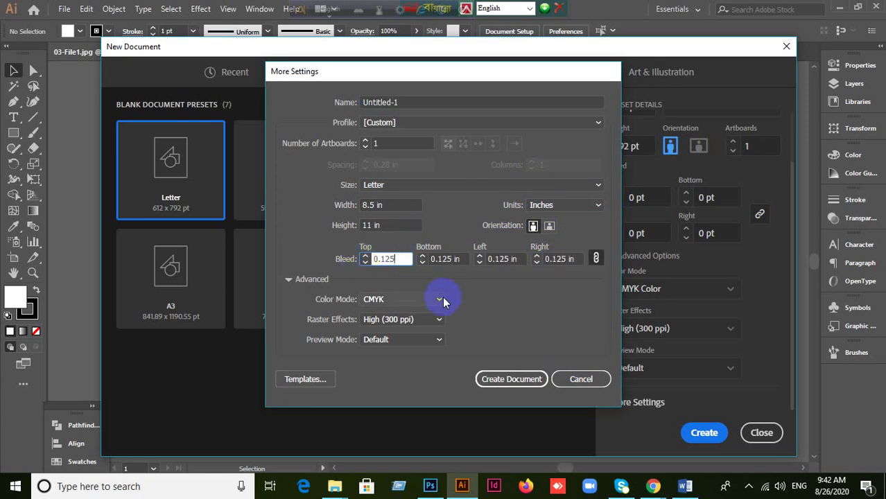
{"action": "left_click", "coordinate": [523, 386]}
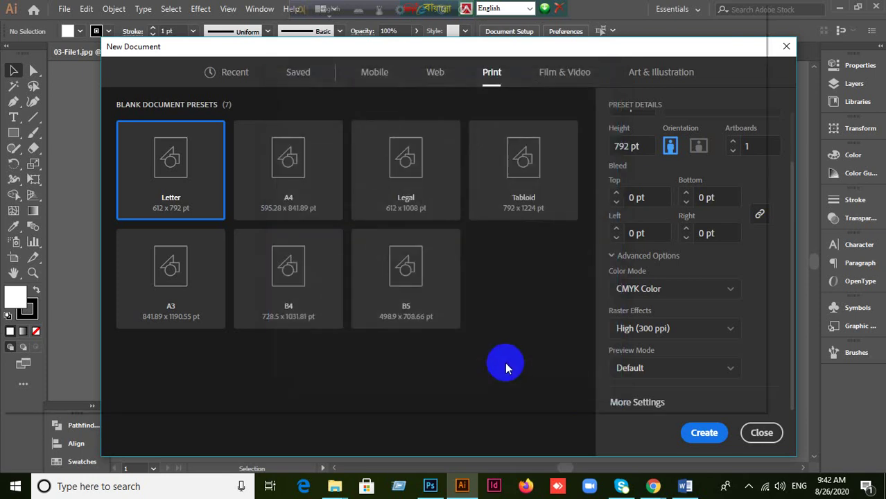
{"action": "left_click", "coordinate": [707, 435]}
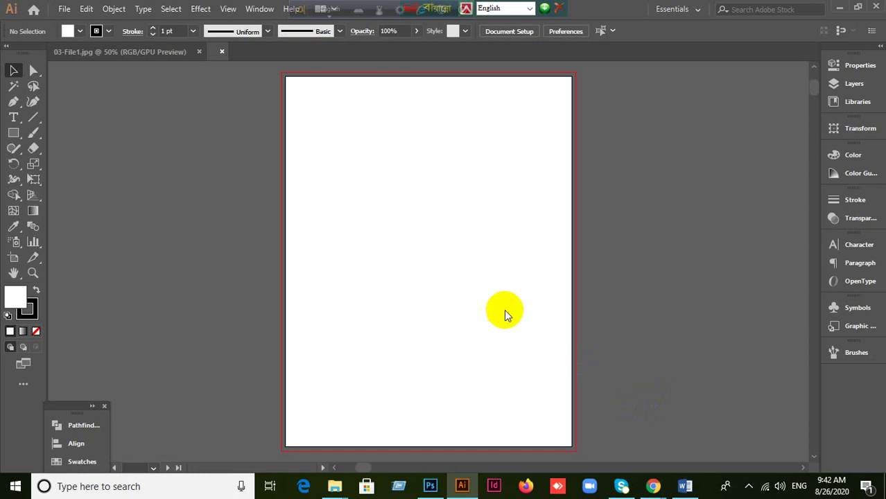
Step: Set the stroke to None and draw a rectangle spanning the page out to the bleed
{"action": "scroll", "coordinate": [483, 237], "scroll_direction": "down", "scroll_amount": 1}
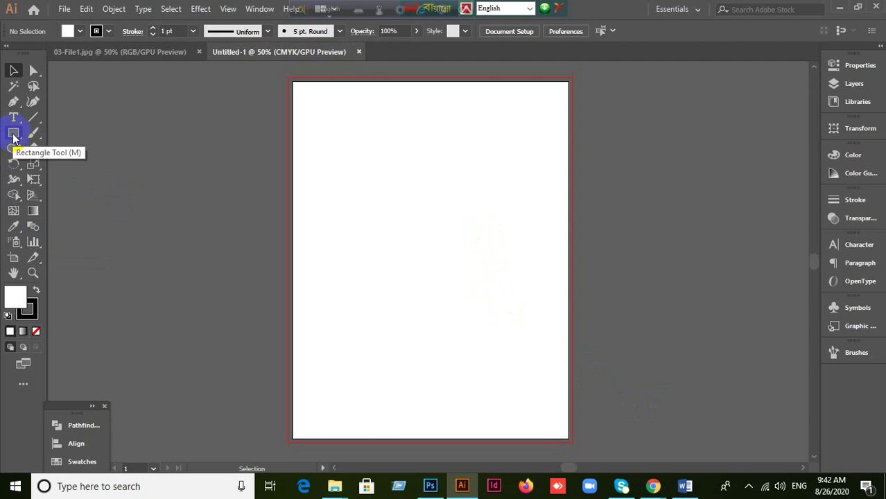
{"action": "left_click", "coordinate": [30, 309]}
{"action": "left_click", "coordinate": [37, 334]}
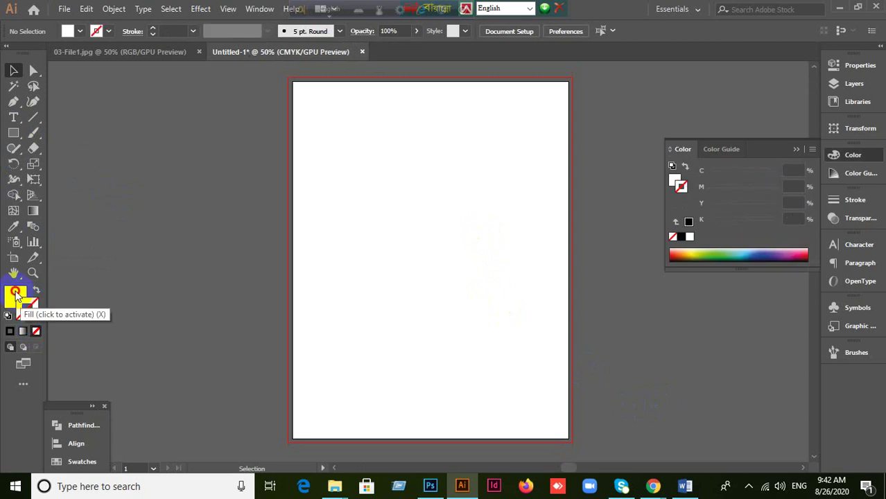
{"action": "left_click", "coordinate": [12, 294]}
{"action": "left_click", "coordinate": [13, 133]}
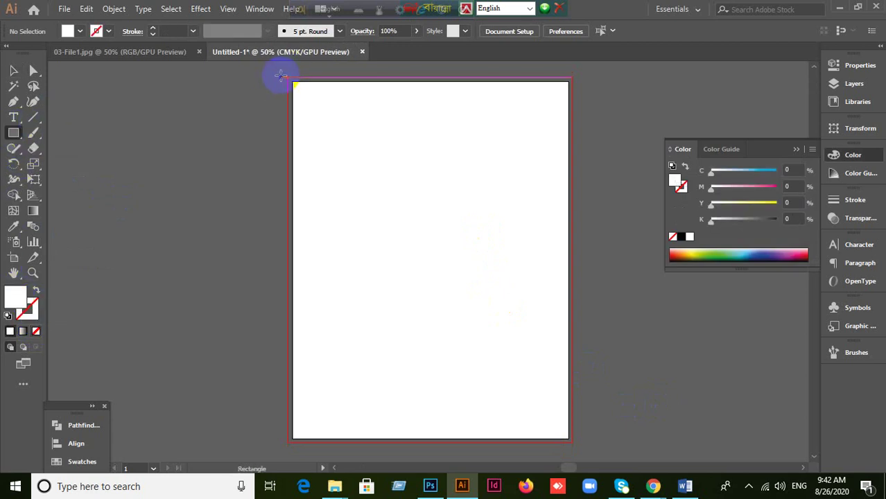
{"action": "mouse_move", "coordinate": [288, 77]}
{"action": "left_mouse_down"}
{"action": "mouse_move", "coordinate": [579, 474]}
{"action": "mouse_move", "coordinate": [586, 454]}
{"action": "mouse_move", "coordinate": [570, 392]}
{"action": "left_mouse_up"}
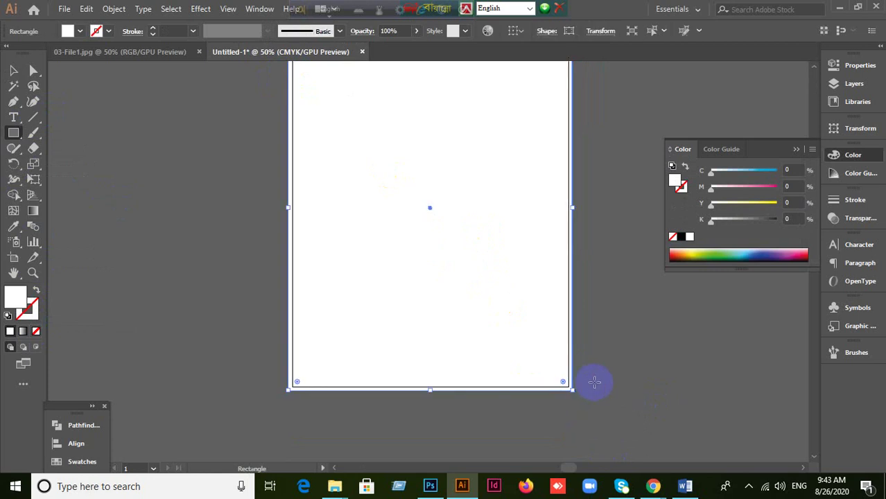
Step: Apply Object > Path > Offset Path of -0.125 in to the selected rectangle
{"action": "scroll", "coordinate": [594, 380], "scroll_direction": "up", "scroll_amount": 2}
{"action": "left_click", "coordinate": [16, 70]}
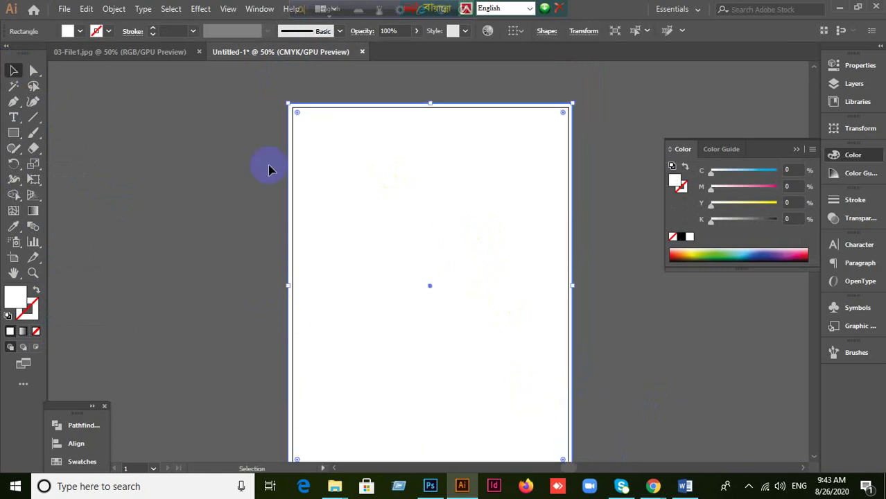
{"action": "left_click", "coordinate": [306, 208]}
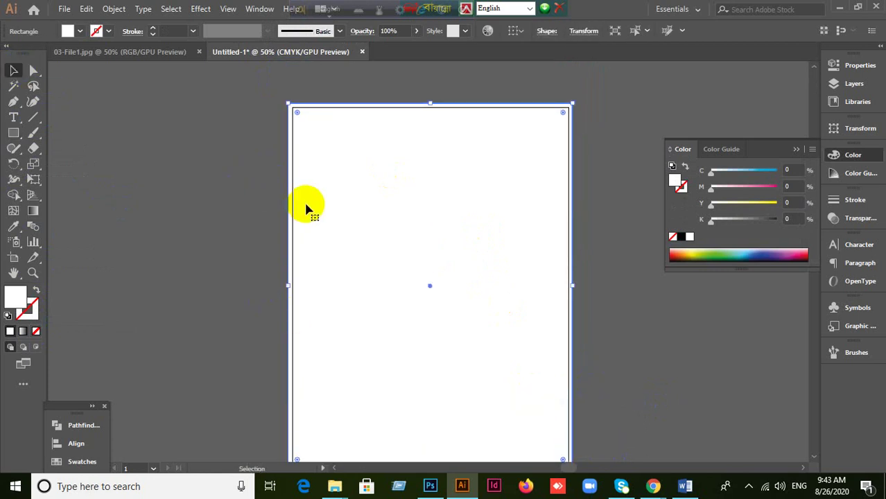
{"action": "left_click", "coordinate": [113, 10]}
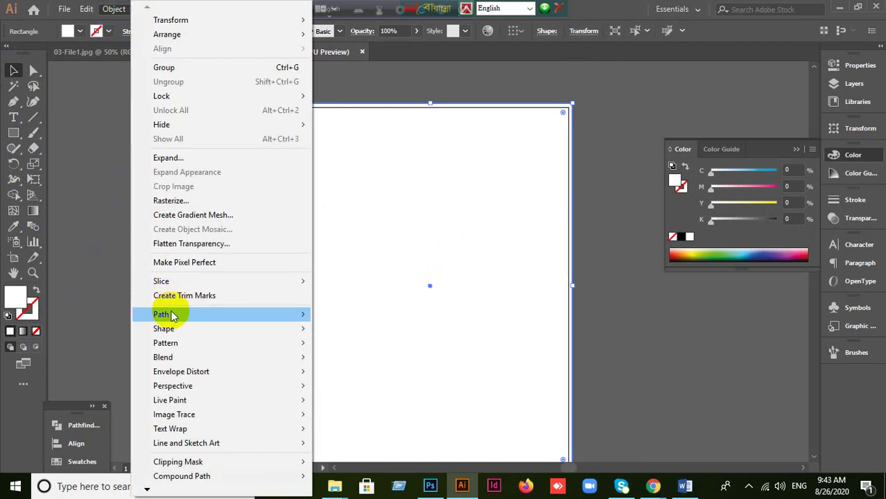
{"action": "mouse_move", "coordinate": [172, 314]}
{"action": "left_click", "coordinate": [350, 363]}
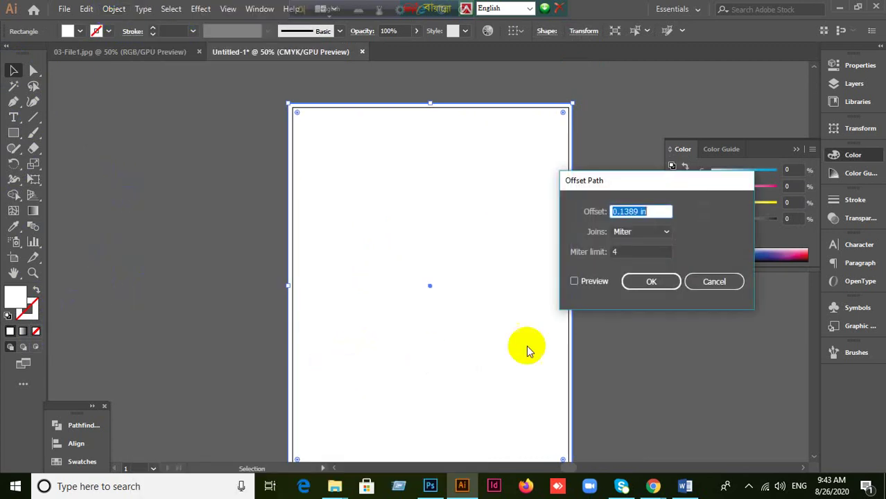
{"action": "left_click", "coordinate": [575, 281]}
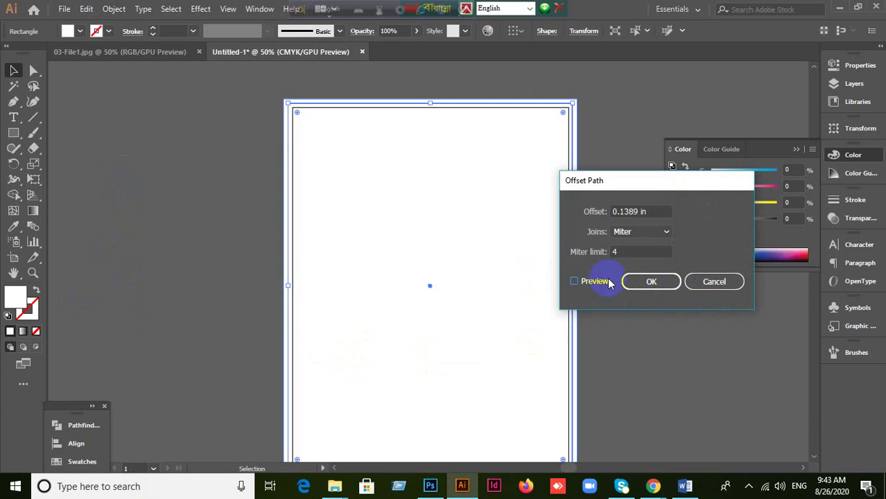
{"action": "type", "text": "0.125"}
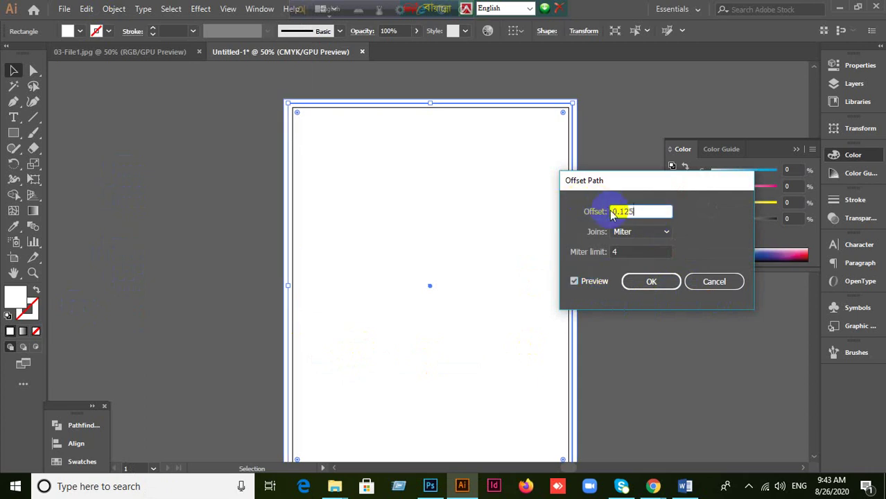
{"action": "type", "text": "-"}
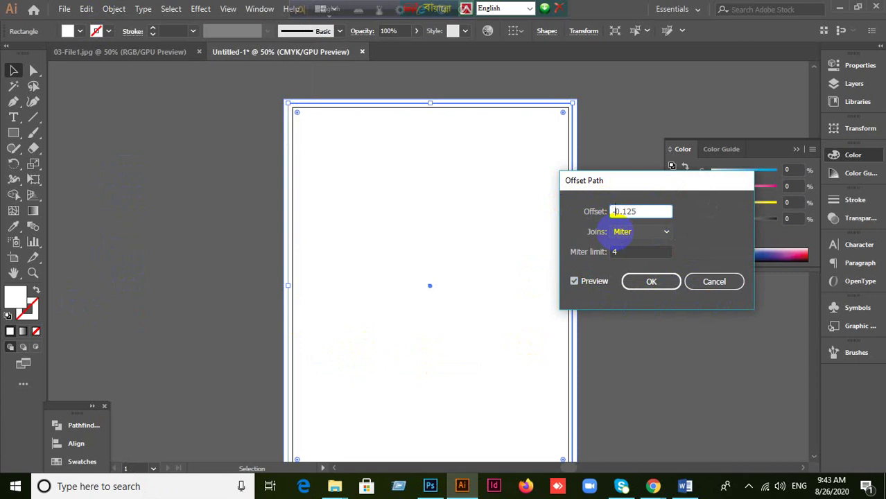
{"action": "left_click", "coordinate": [647, 280]}
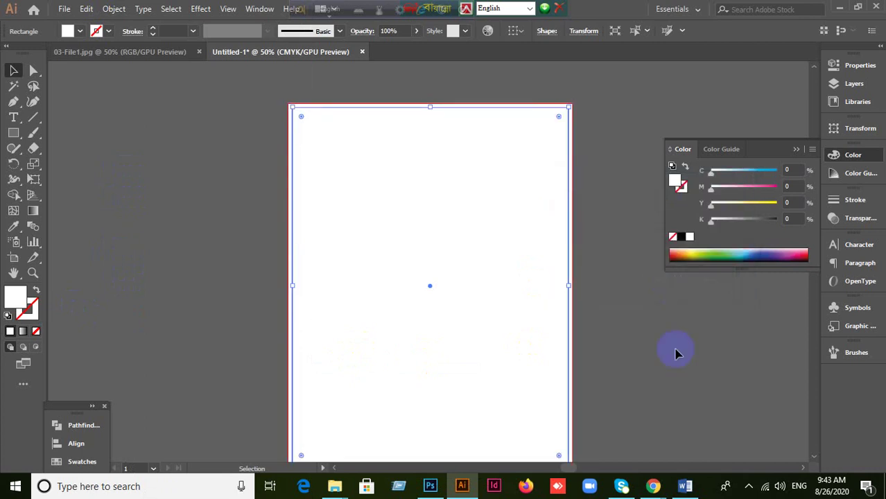
Step: Reopen the Offset Path dialog, still set to -0.125 in
{"action": "left_click", "coordinate": [115, 10]}
{"action": "mouse_move", "coordinate": [174, 314]}
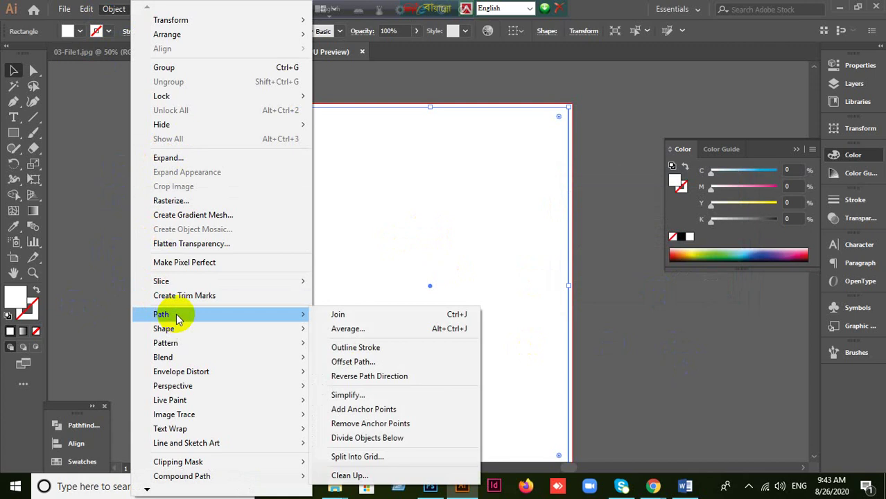
{"action": "left_click", "coordinate": [340, 361]}
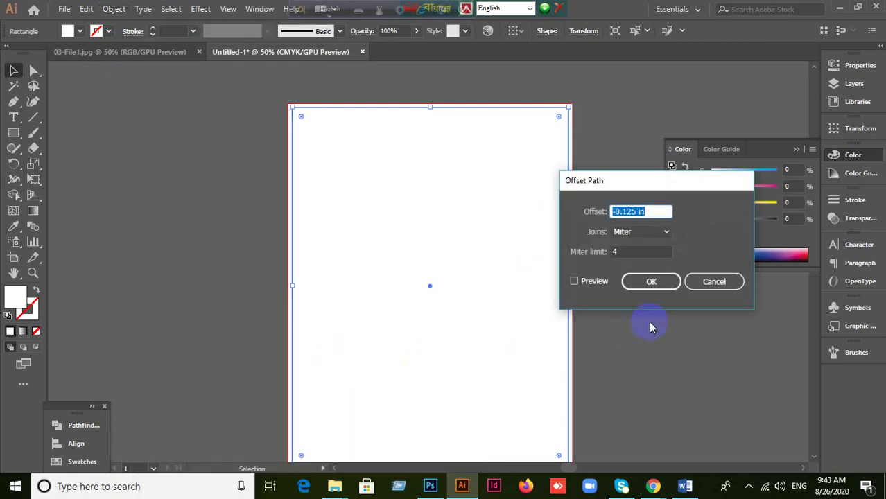
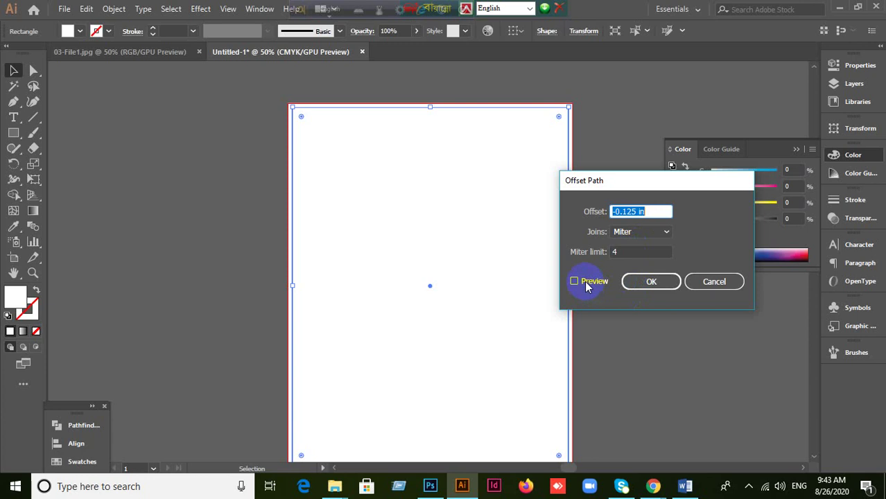
Step: With Preview on, change the Offset Path distance to -0.5 in and apply it
{"action": "left_click", "coordinate": [586, 282]}
{"action": "left_click", "coordinate": [641, 212]}
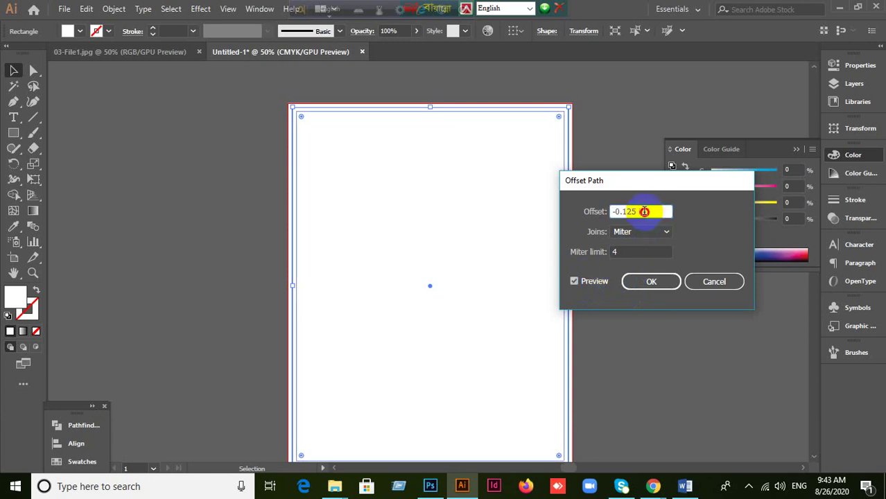
{"action": "left_click_drag", "start_coordinate": [632, 215], "coordinate": [611, 211]}
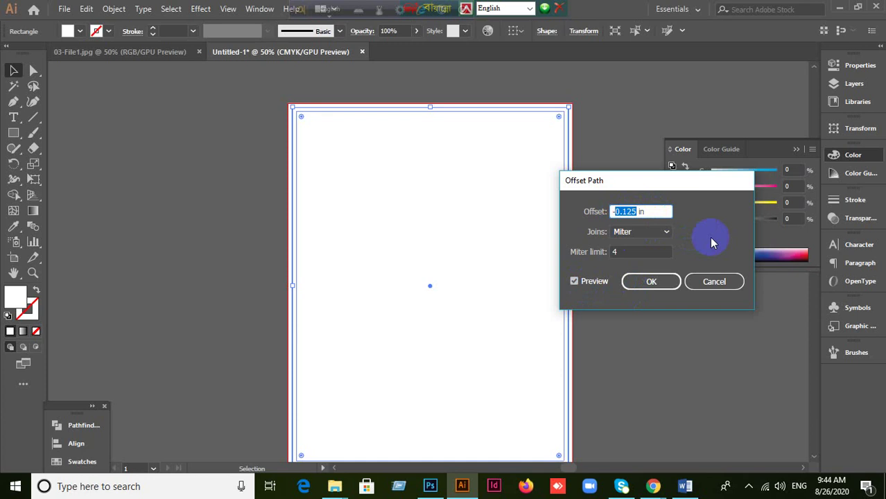
{"action": "type", "text": "0.5"}
{"action": "left_click", "coordinate": [650, 281]}
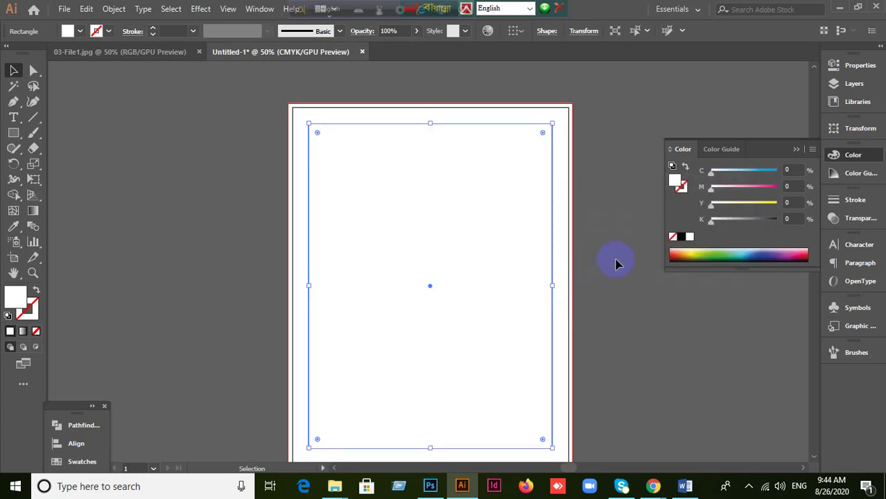
Step: Select both the page-border and inset rectangles and turn them into guides
{"action": "scroll", "coordinate": [617, 264], "scroll_direction": "down", "scroll_amount": 2}
{"action": "scroll", "coordinate": [617, 263], "scroll_direction": "down", "scroll_amount": 1, "text": "alt"}
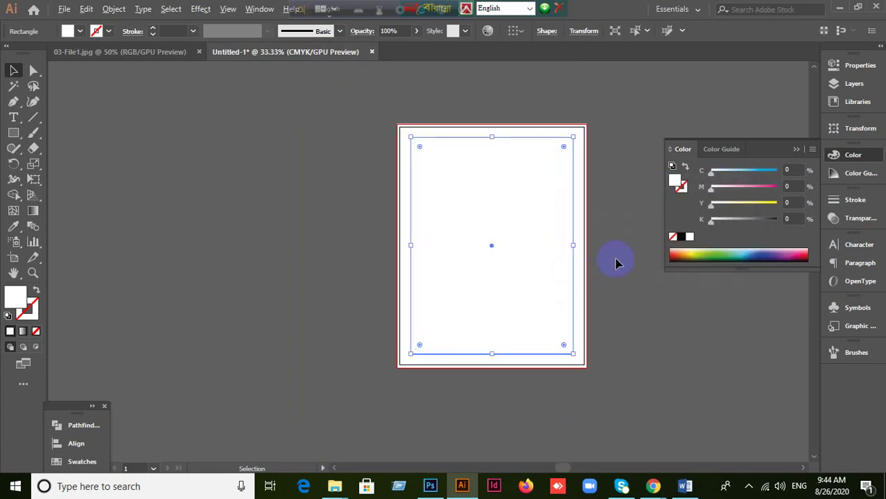
{"action": "scroll", "coordinate": [617, 263], "scroll_direction": "up", "scroll_amount": 1, "text": "alt"}
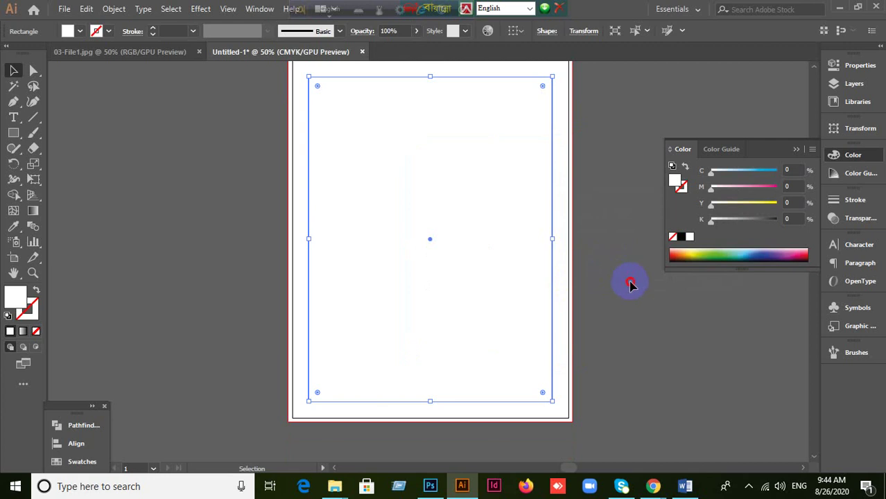
{"action": "left_click", "coordinate": [629, 282]}
{"action": "scroll", "coordinate": [618, 151], "scroll_direction": "up", "scroll_amount": 2, "text": "alt"}
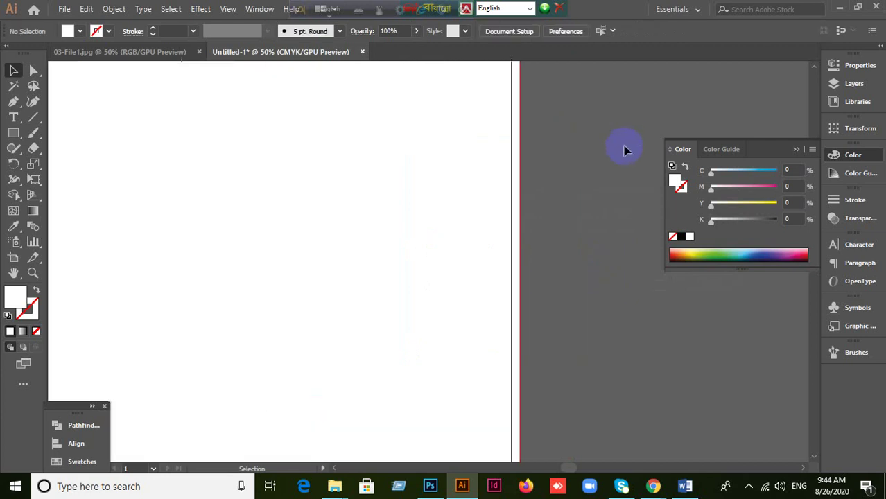
{"action": "left_click", "coordinate": [521, 118]}
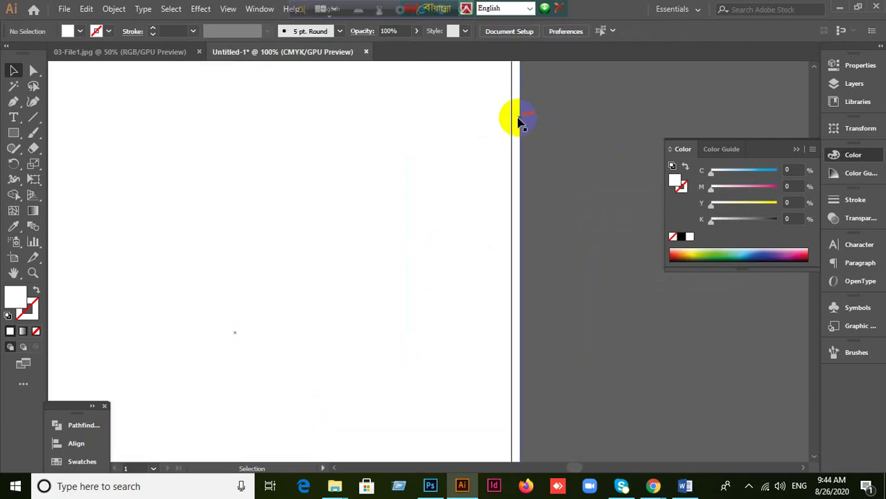
{"action": "left_click", "coordinate": [567, 166]}
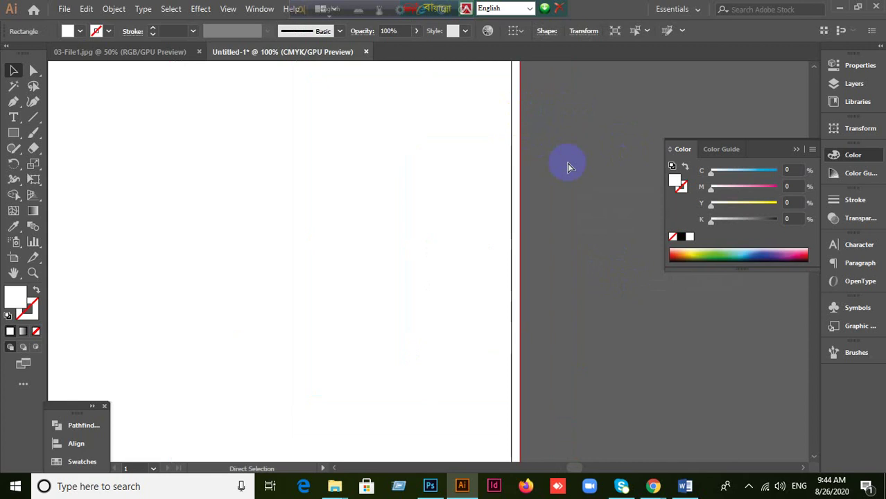
{"action": "scroll", "coordinate": [567, 167], "scroll_direction": "down", "scroll_amount": 2, "text": "alt"}
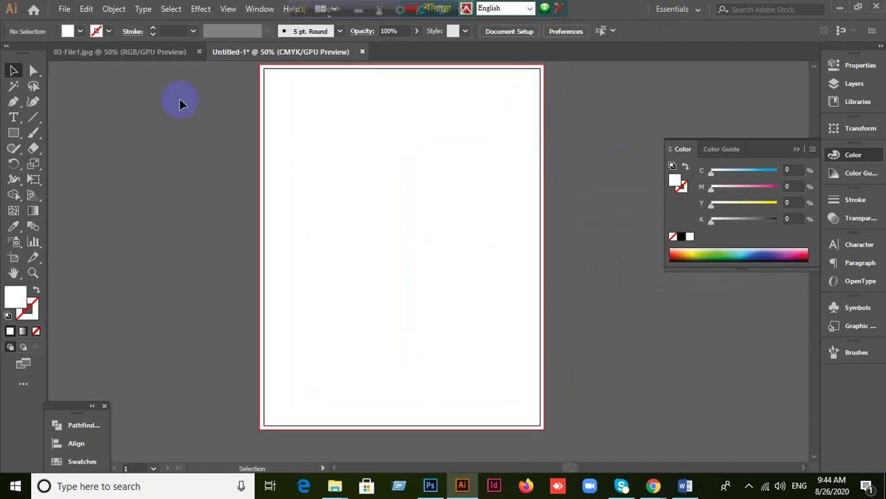
{"action": "left_click", "coordinate": [433, 251]}
{"action": "right_click", "coordinate": [344, 172]}
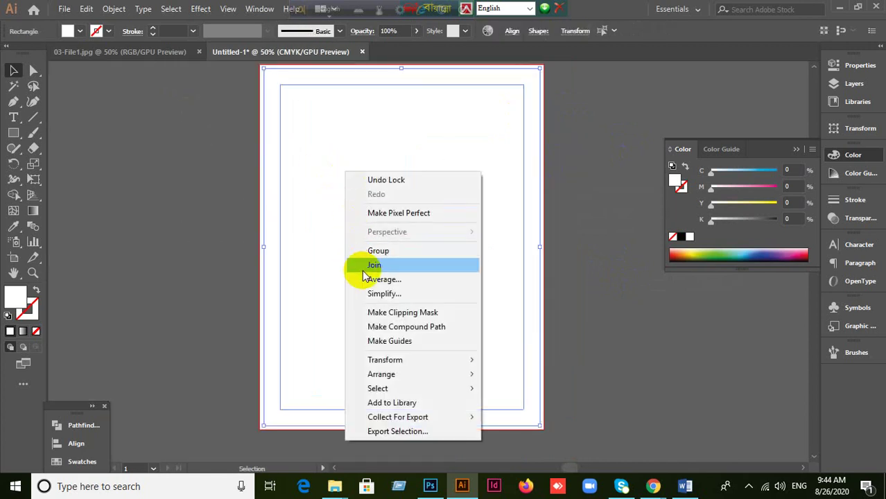
{"action": "left_click", "coordinate": [402, 342]}
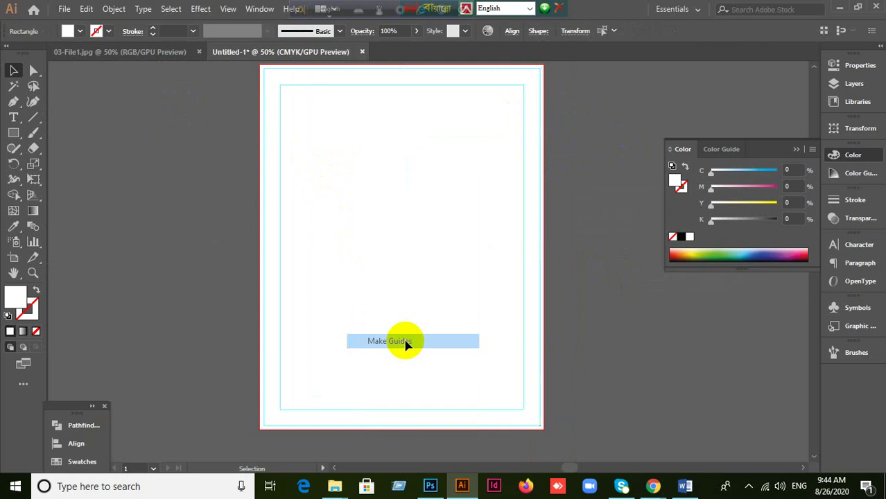
{"action": "right_click", "coordinate": [355, 190]}
{"action": "left_click", "coordinate": [605, 322]}
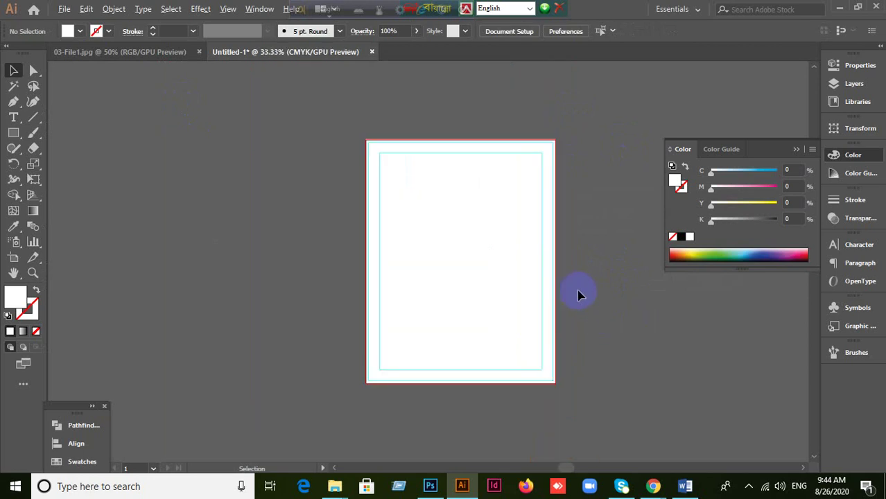
Step: Collapse the Color panel and switch to the 03-File1.jpg reference document
{"action": "left_click", "coordinate": [545, 300]}
{"action": "left_click", "coordinate": [796, 149]}
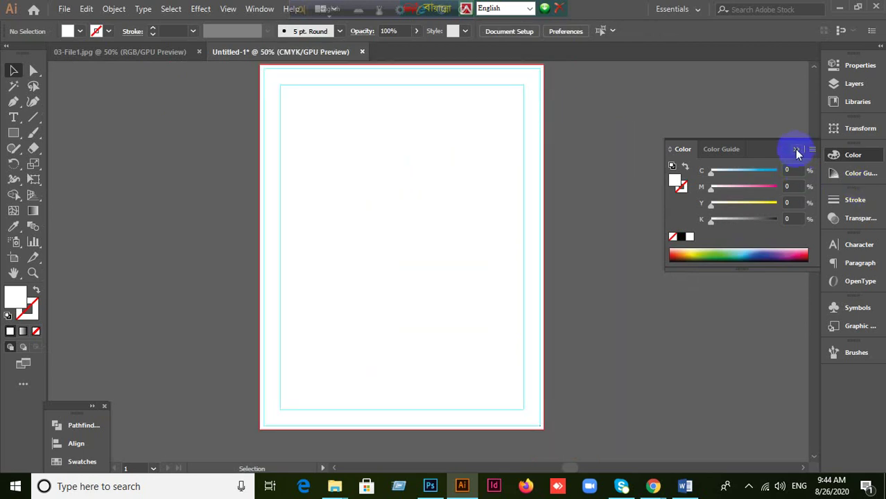
{"action": "left_click", "coordinate": [101, 53]}
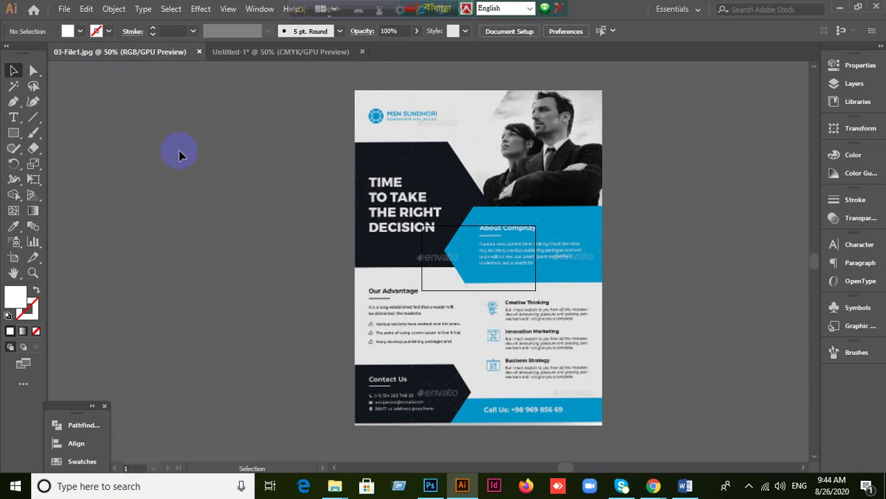
Step: Copy the flyer image from 03-File1.jpg and paste it into Untitled-1
{"action": "left_click", "coordinate": [454, 218]}
{"action": "key", "text": "a"}
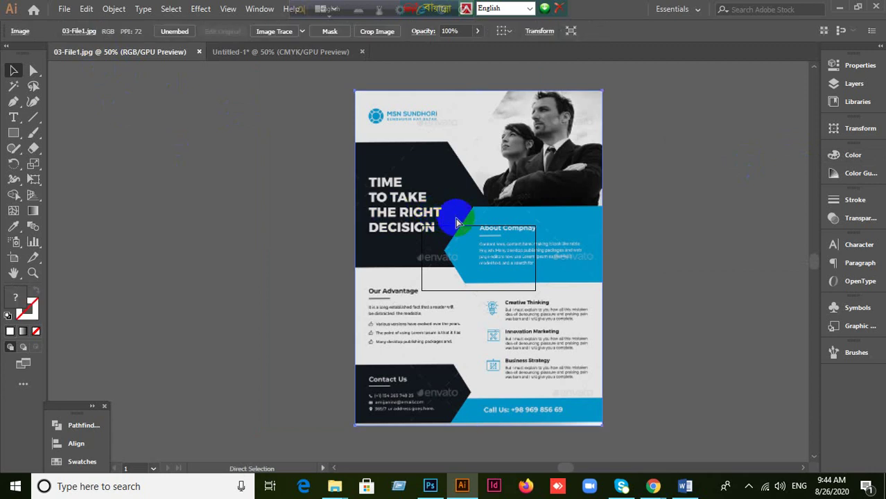
{"action": "left_click", "coordinate": [277, 52]}
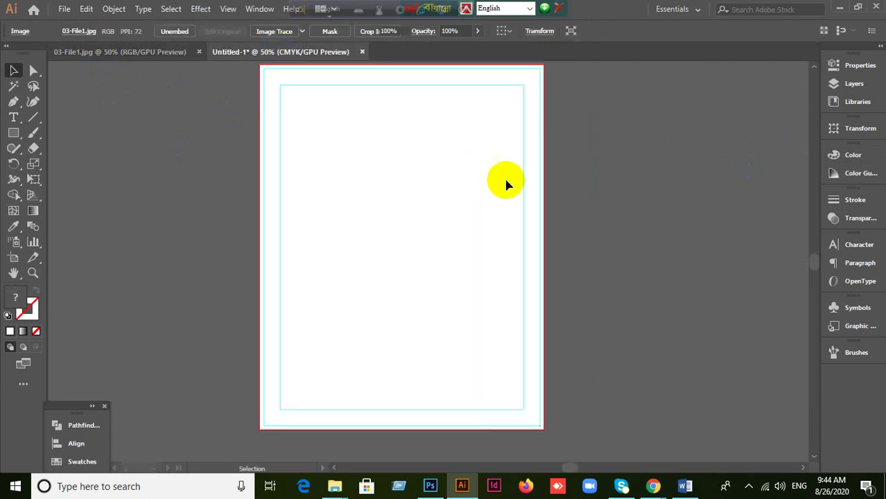
{"action": "key", "text": "ctrl+v"}
{"action": "left_click_drag", "start_coordinate": [510, 192], "coordinate": [390, 203]}
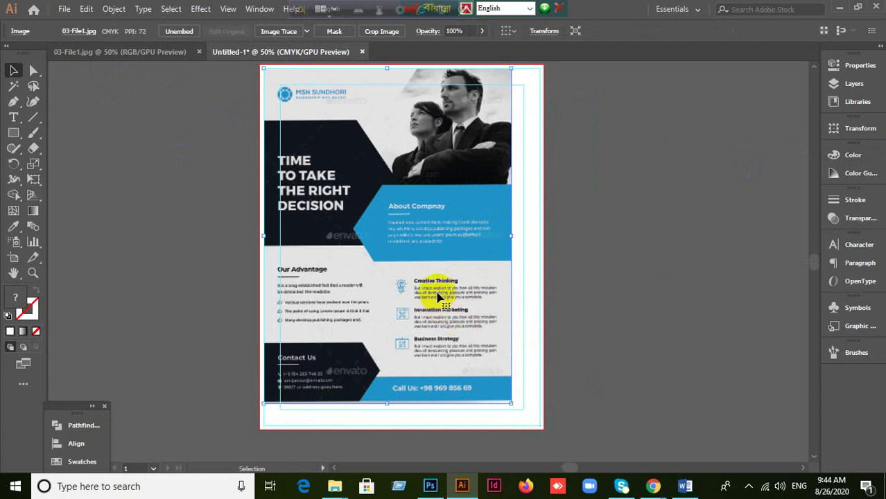
{"action": "left_click_drag", "start_coordinate": [435, 284], "coordinate": [474, 297]}
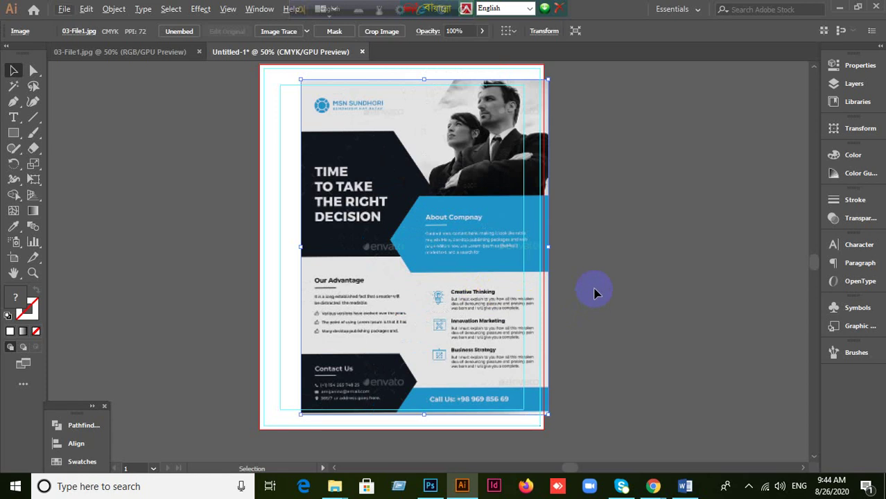
{"action": "key", "text": "ctrl+z"}
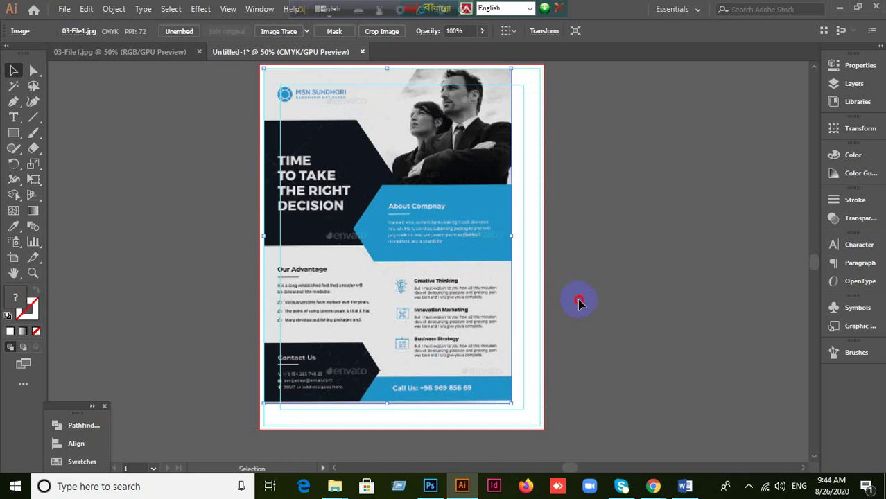
{"action": "left_click", "coordinate": [407, 291]}
{"action": "scroll", "coordinate": [584, 312], "scroll_direction": "down", "scroll_amount": 1}
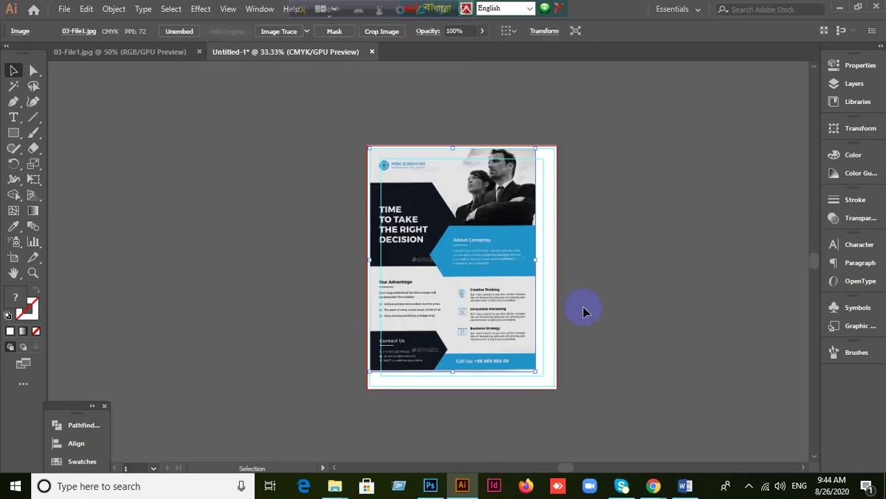
{"action": "scroll", "coordinate": [624, 340], "scroll_direction": "up", "scroll_amount": 1}
{"action": "left_click", "coordinate": [507, 328]}
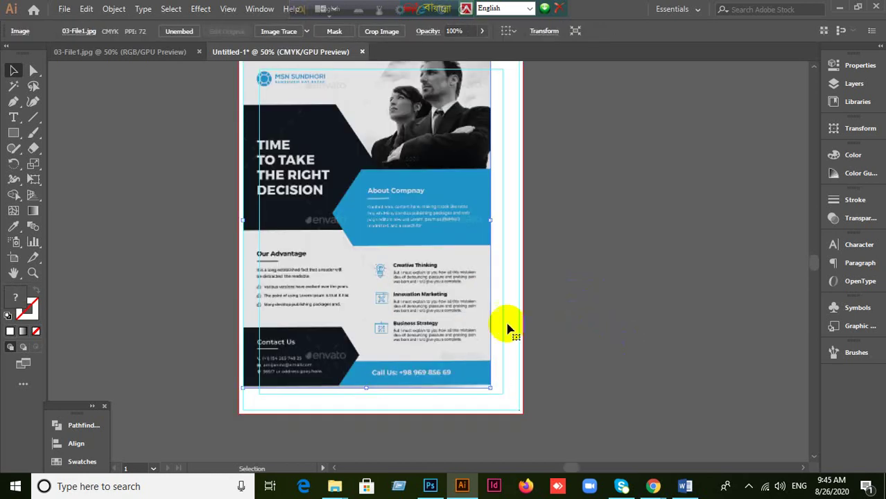
Step: Admit the waiting guest in the Google Meet window, then return to Illustrator
{"action": "mouse_move", "coordinate": [652, 485]}
{"action": "left_click", "coordinate": [554, 449]}
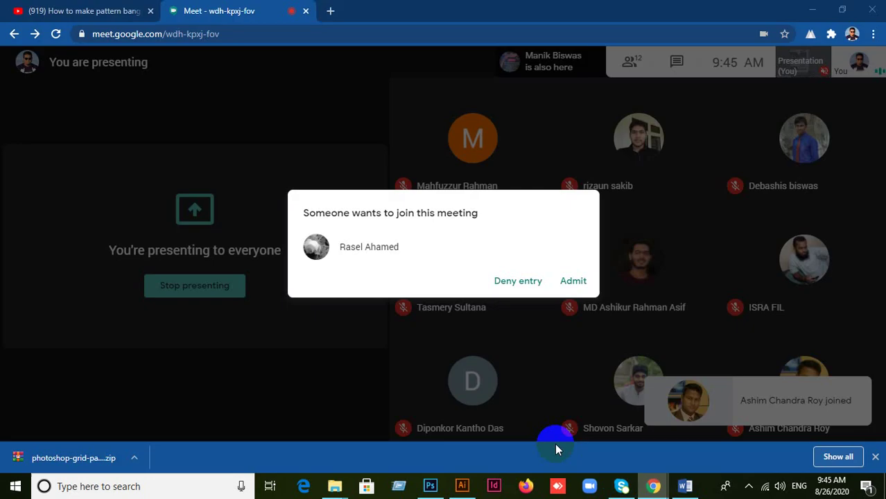
{"action": "left_click", "coordinate": [572, 280]}
{"action": "left_click", "coordinate": [546, 398]}
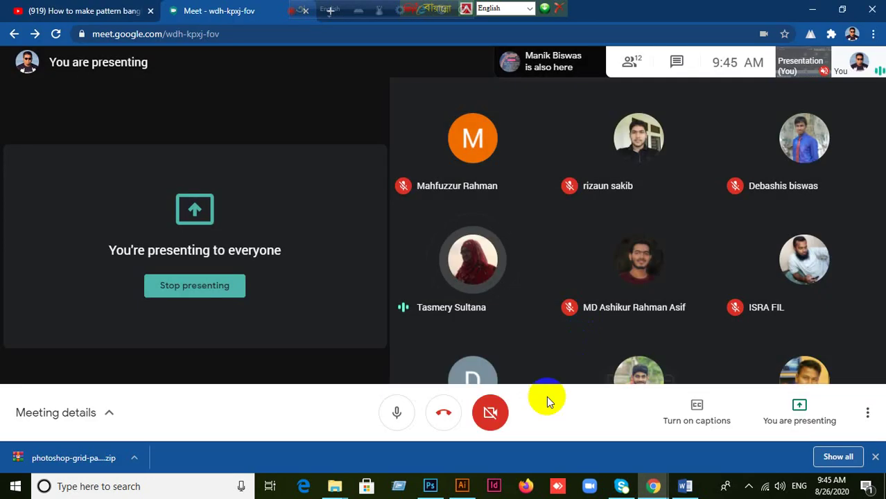
{"action": "left_click", "coordinate": [461, 486]}
Step: Stretch the flyer image to fill the full 8.5 x 11 in artboard
{"action": "left_click_drag", "start_coordinate": [409, 237], "coordinate": [659, 297]}
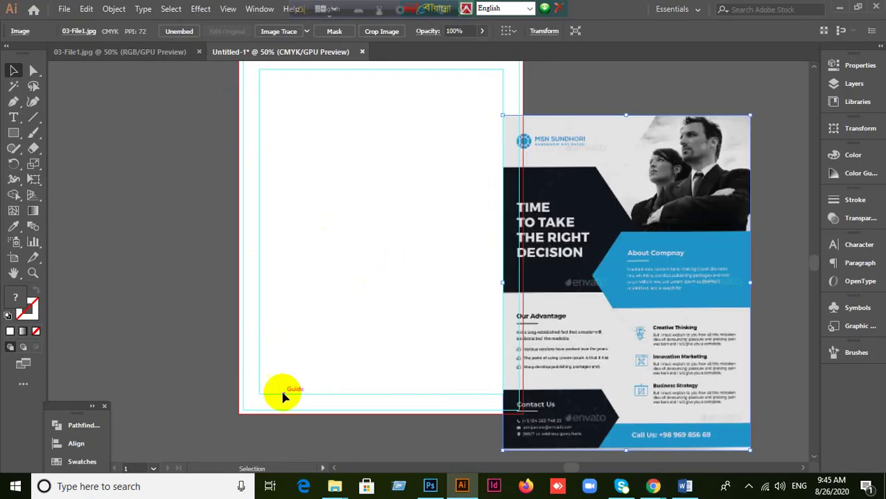
{"action": "key", "text": "ctrl+z"}
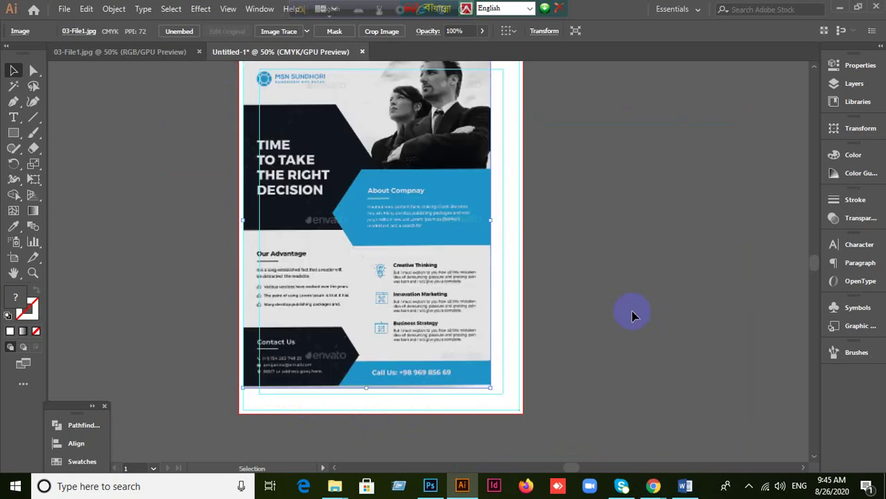
{"action": "scroll", "coordinate": [617, 301], "scroll_direction": "up", "scroll_amount": 1}
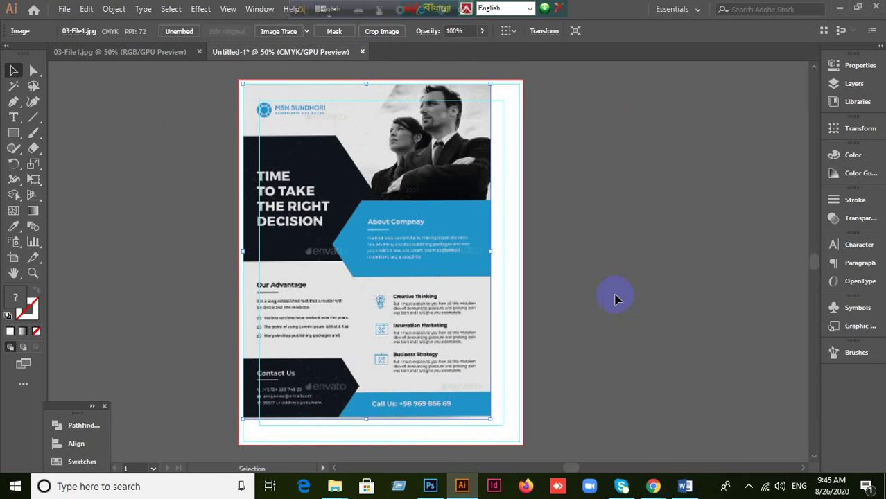
{"action": "scroll", "coordinate": [637, 280], "scroll_direction": "down", "scroll_amount": 1}
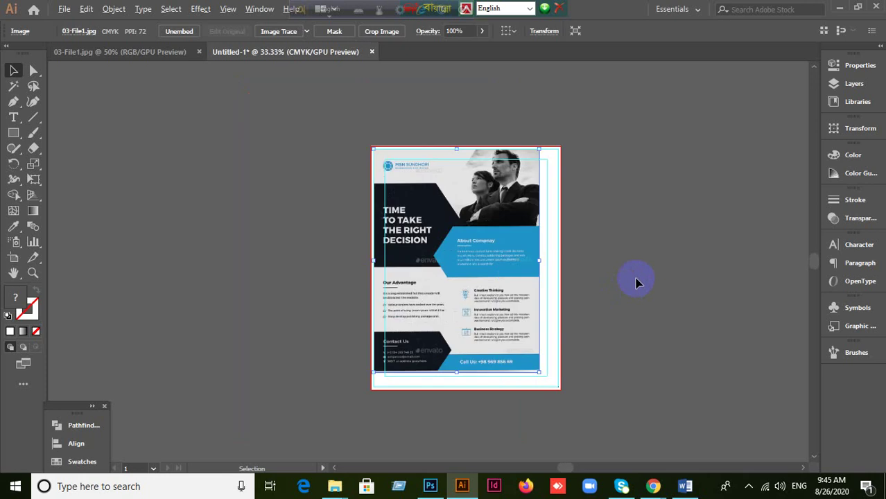
{"action": "scroll", "coordinate": [637, 281], "scroll_direction": "up", "scroll_amount": 1}
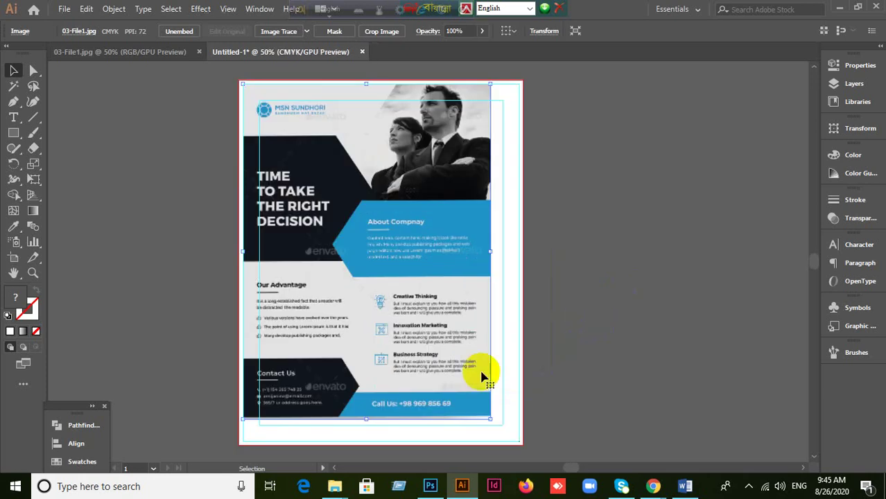
{"action": "scroll", "coordinate": [604, 305], "scroll_direction": "down", "scroll_amount": 1}
{"action": "left_click_drag", "start_coordinate": [600, 314], "coordinate": [559, 259]}
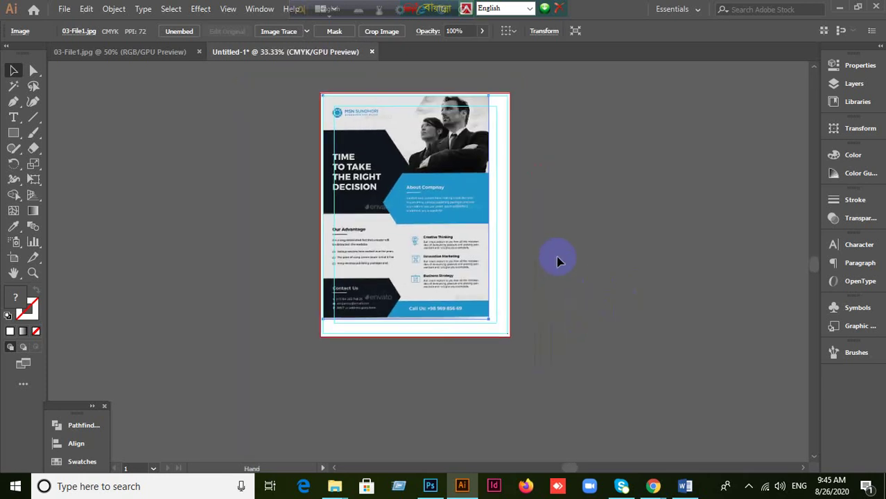
{"action": "scroll", "coordinate": [547, 229], "scroll_direction": "up", "scroll_amount": 1}
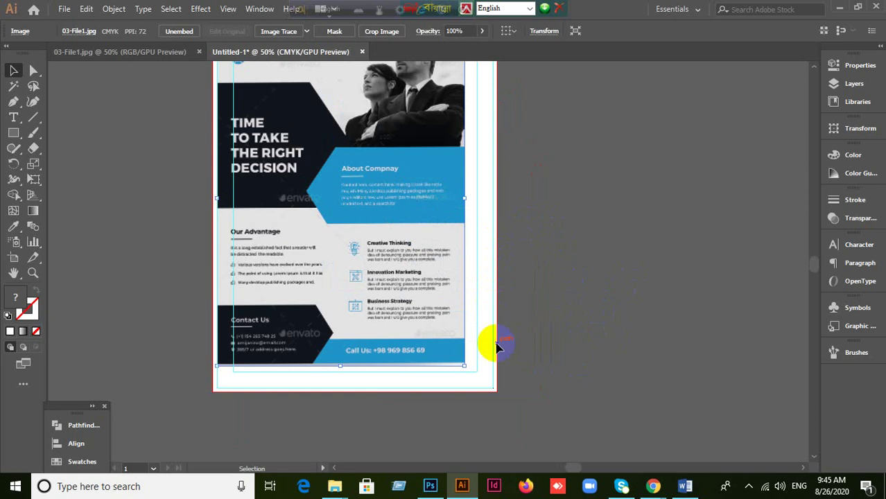
{"action": "left_click_drag", "start_coordinate": [464, 366], "coordinate": [497, 383]}
{"action": "scroll", "coordinate": [560, 346], "scroll_direction": "up", "scroll_amount": 2}
{"action": "scroll", "coordinate": [563, 348], "scroll_direction": "down", "scroll_amount": 2}
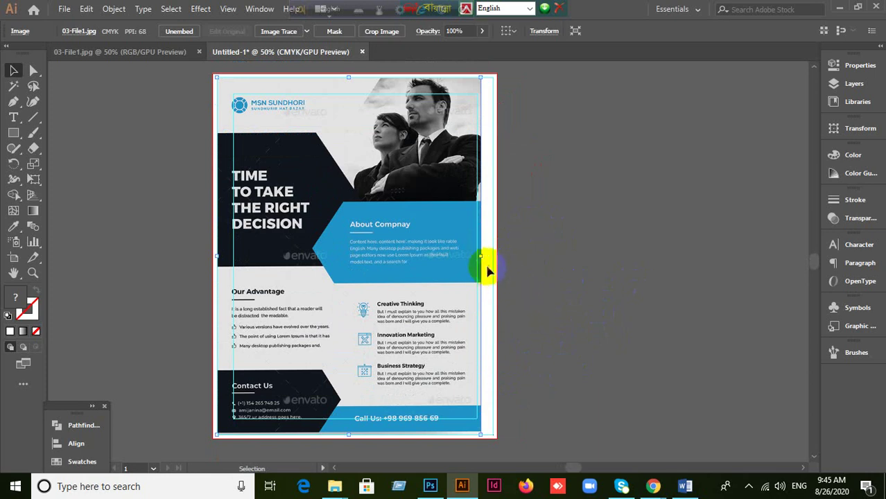
{"action": "left_click_drag", "start_coordinate": [481, 259], "coordinate": [493, 258]}
{"action": "left_click", "coordinate": [346, 287]}
Step: Deselect and reselect the reference image to check its fit on the page
{"action": "left_click", "coordinate": [544, 310]}
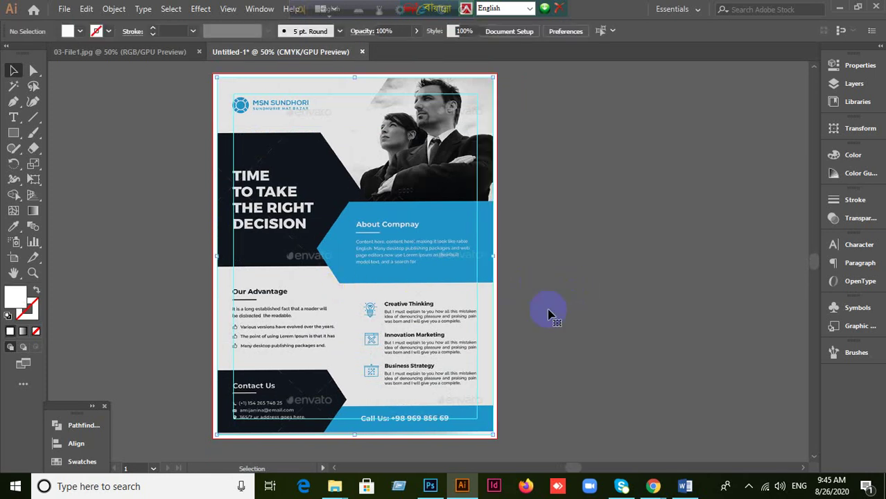
{"action": "key", "text": "ctrl+z"}
{"action": "left_click", "coordinate": [623, 317]}
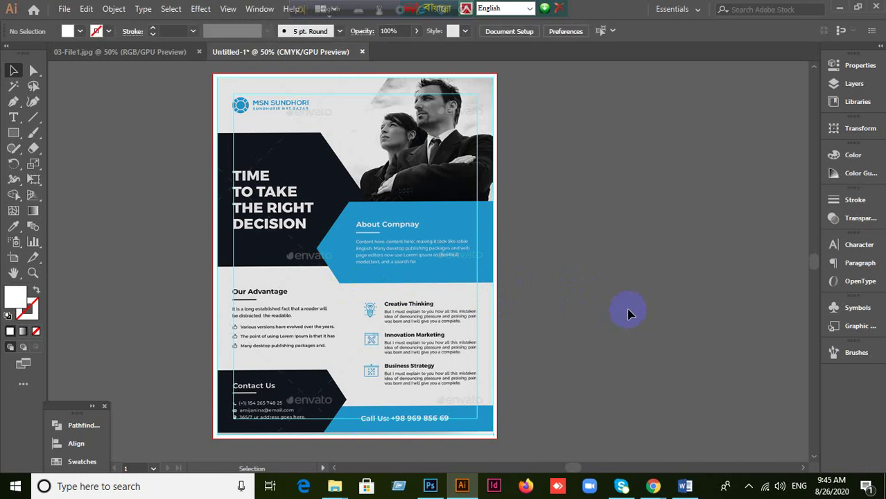
{"action": "scroll", "coordinate": [627, 314], "scroll_direction": "down", "scroll_amount": 1}
{"action": "scroll", "coordinate": [627, 314], "scroll_direction": "up", "scroll_amount": 2}
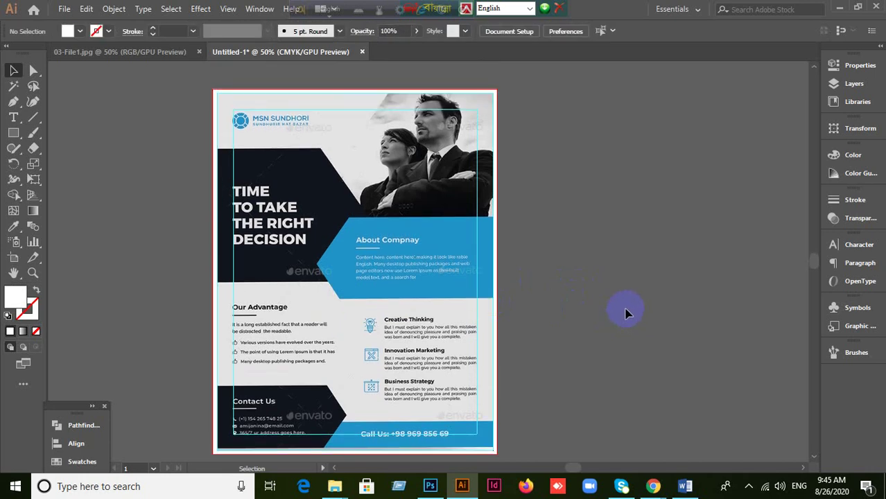
{"action": "scroll", "coordinate": [616, 304], "scroll_direction": "down", "scroll_amount": 2}
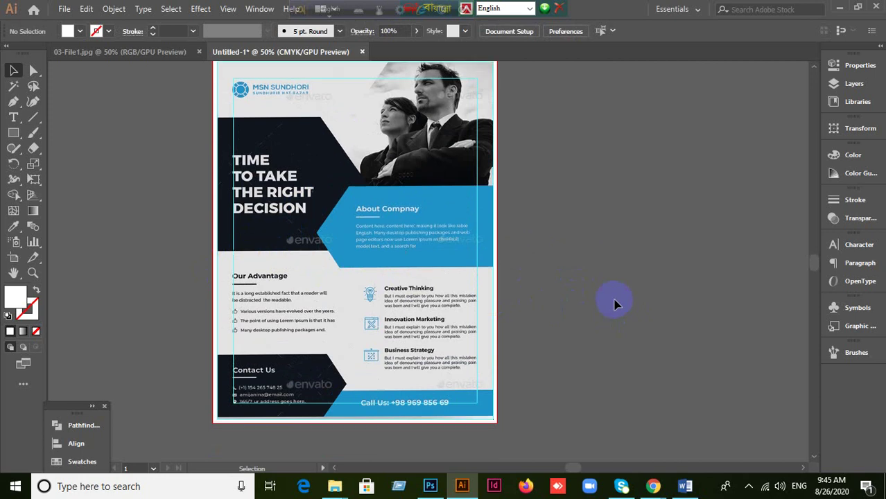
{"action": "scroll", "coordinate": [425, 268], "scroll_direction": "up", "scroll_amount": 3}
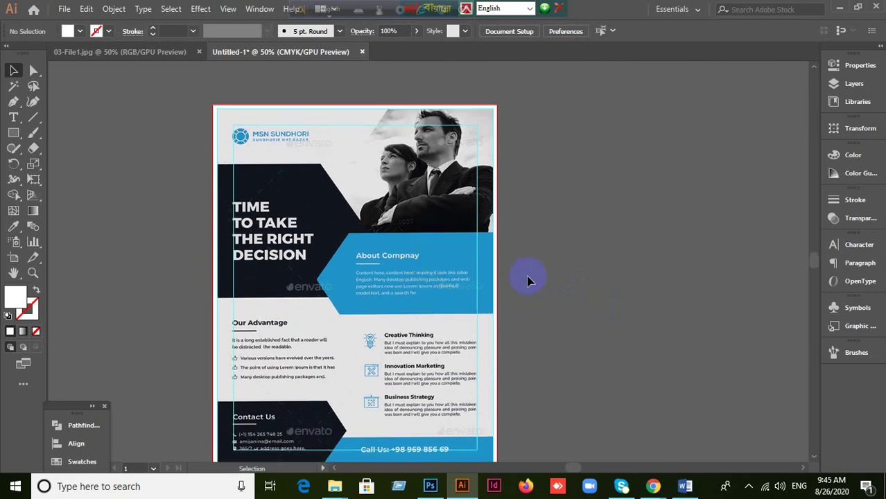
{"action": "left_click", "coordinate": [360, 279]}
{"action": "left_click", "coordinate": [580, 288]}
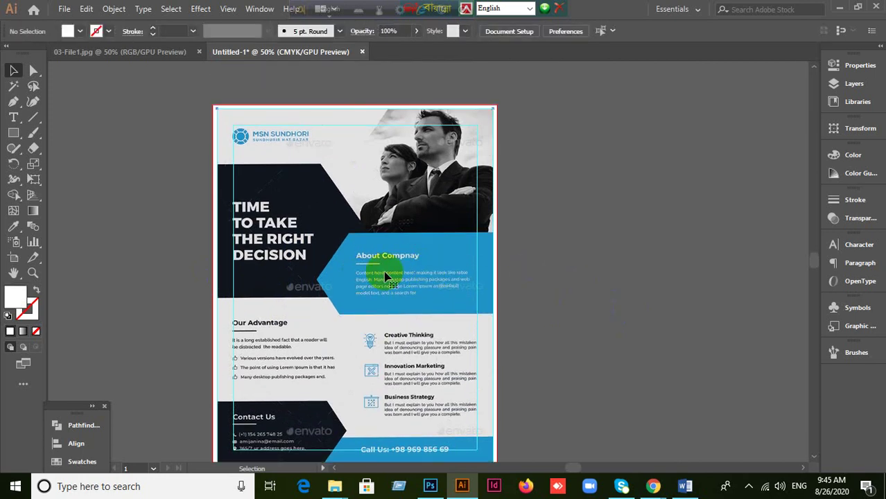
{"action": "left_click", "coordinate": [458, 278]}
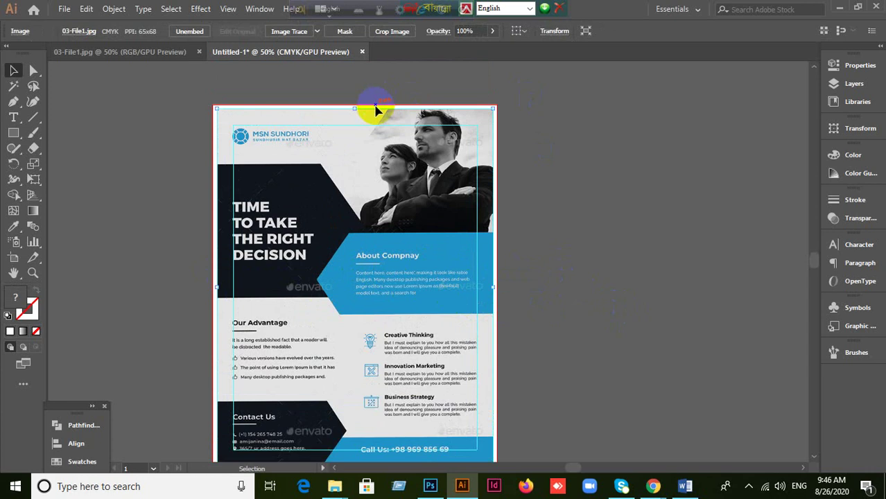
{"action": "left_click", "coordinate": [580, 160]}
{"action": "key", "text": "ctrl+a"}
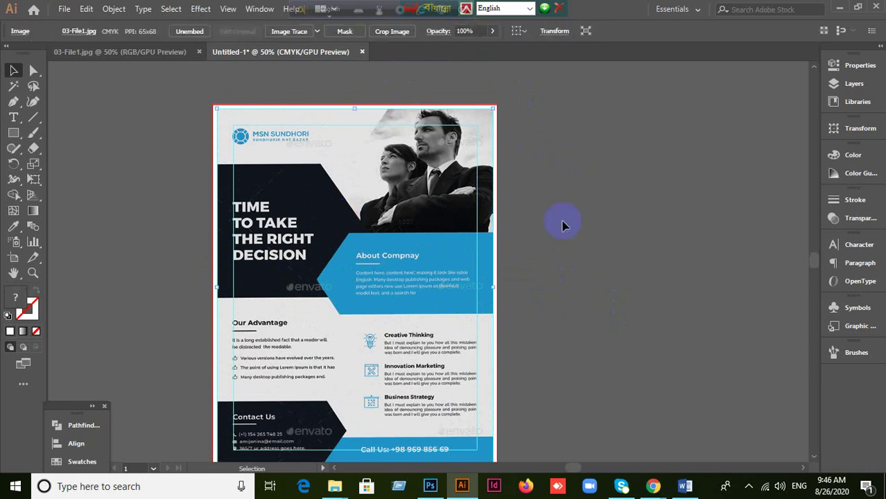
{"action": "left_click", "coordinate": [564, 221]}
{"action": "scroll", "coordinate": [563, 221], "scroll_direction": "down", "scroll_amount": 2}
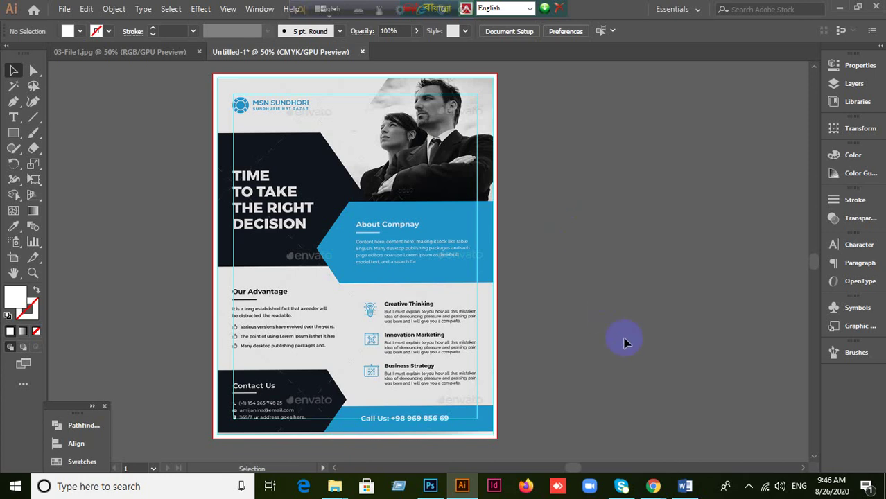
Step: Admit another guest in the Google Meet window and return to the flyer
{"action": "mouse_move", "coordinate": [653, 485]}
{"action": "left_click", "coordinate": [589, 452]}
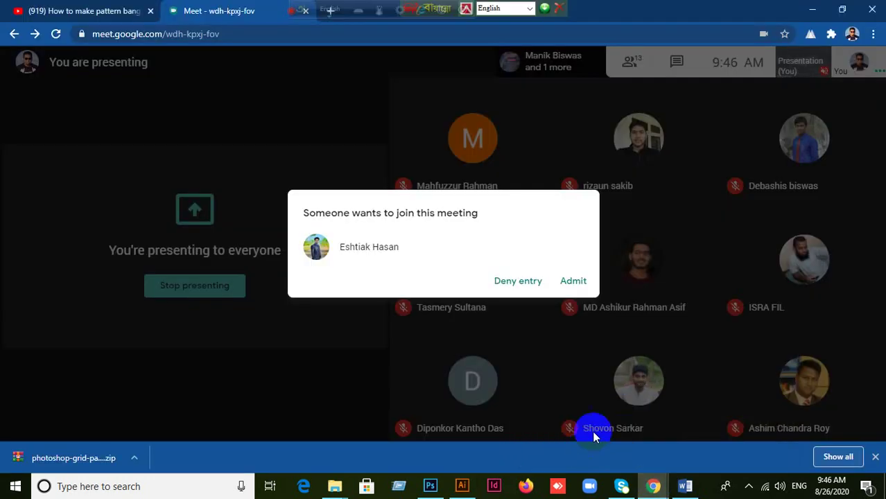
{"action": "left_click", "coordinate": [572, 280]}
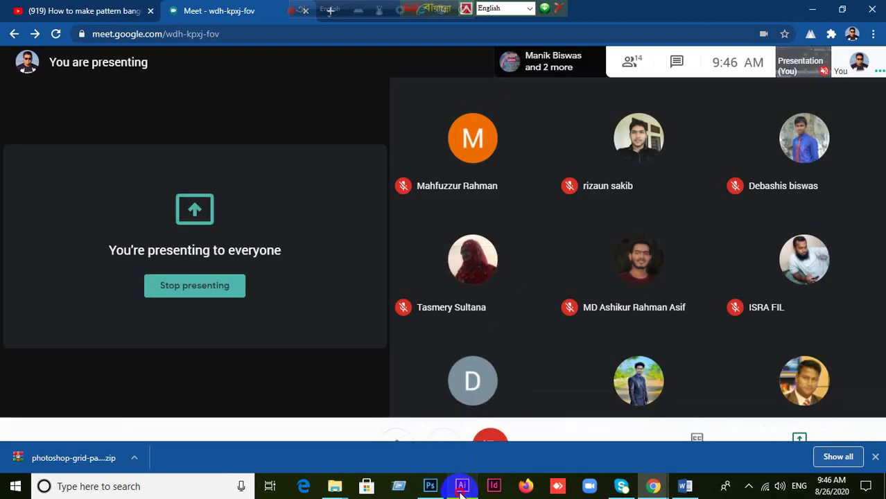
{"action": "left_click", "coordinate": [462, 486]}
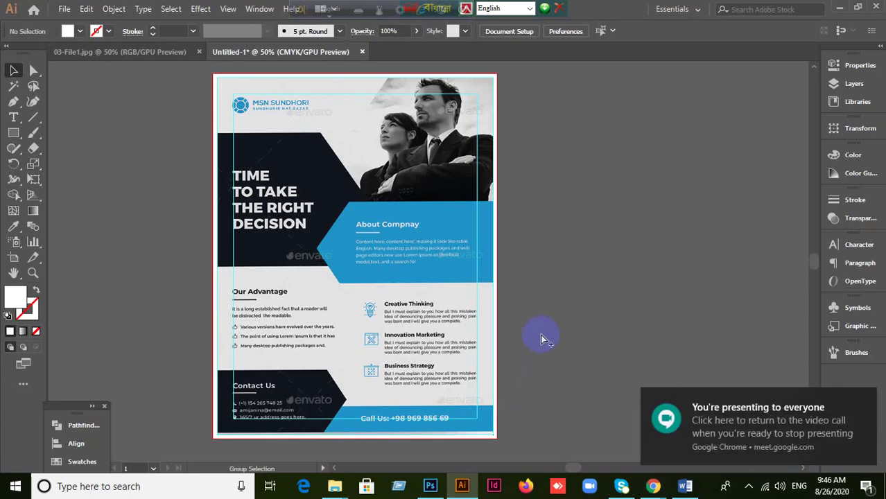
Step: Fill the background rectangle with the photo's light grey sky using the Eyedropper, then move the flyer aside
{"action": "key", "text": "ctrl+a"}
{"action": "left_click", "coordinate": [574, 242]}
{"action": "scroll", "coordinate": [582, 201], "scroll_direction": "up", "scroll_amount": 1}
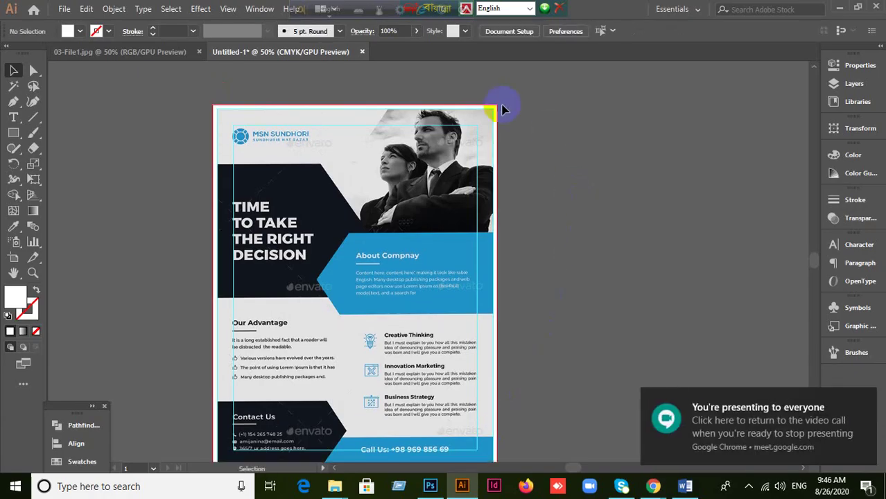
{"action": "left_click", "coordinate": [493, 104]}
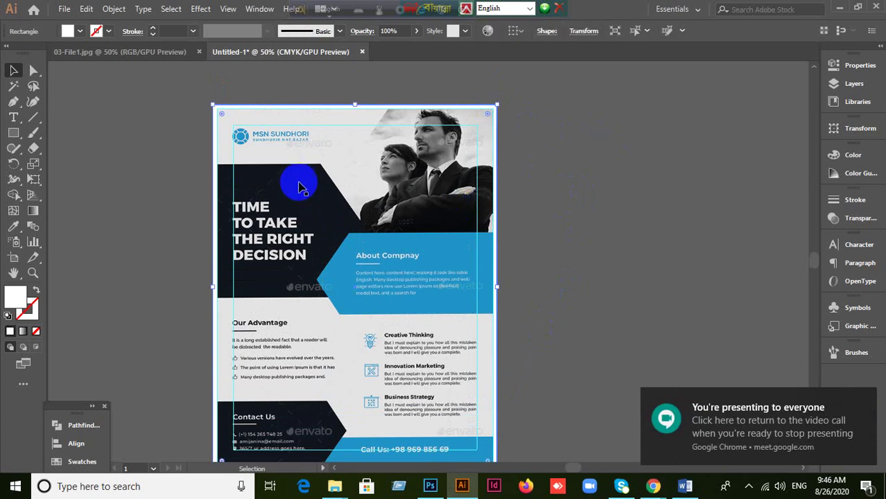
{"action": "left_click", "coordinate": [14, 227]}
{"action": "left_click", "coordinate": [379, 125]}
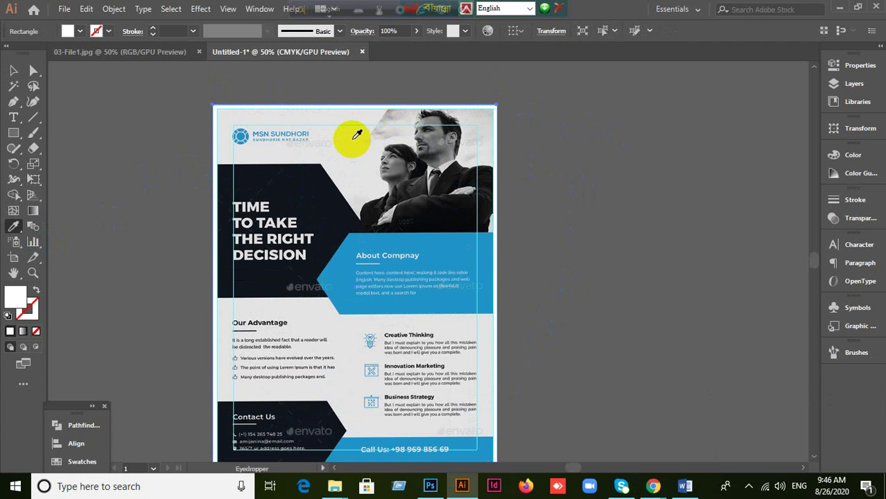
{"action": "left_click", "coordinate": [352, 138]}
{"action": "left_click", "coordinate": [13, 70]}
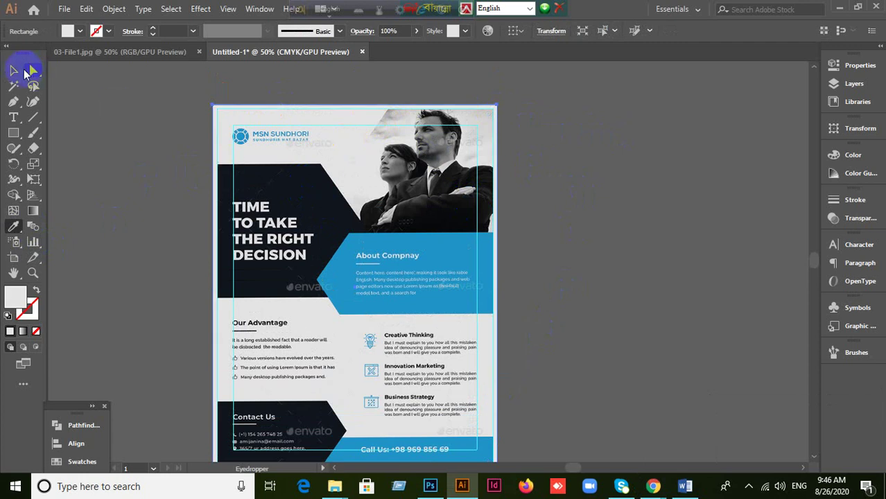
{"action": "left_click_drag", "start_coordinate": [377, 149], "coordinate": [558, 212]}
{"action": "left_click_drag", "start_coordinate": [521, 266], "coordinate": [571, 267]}
{"action": "key", "text": "ctrl+z"}
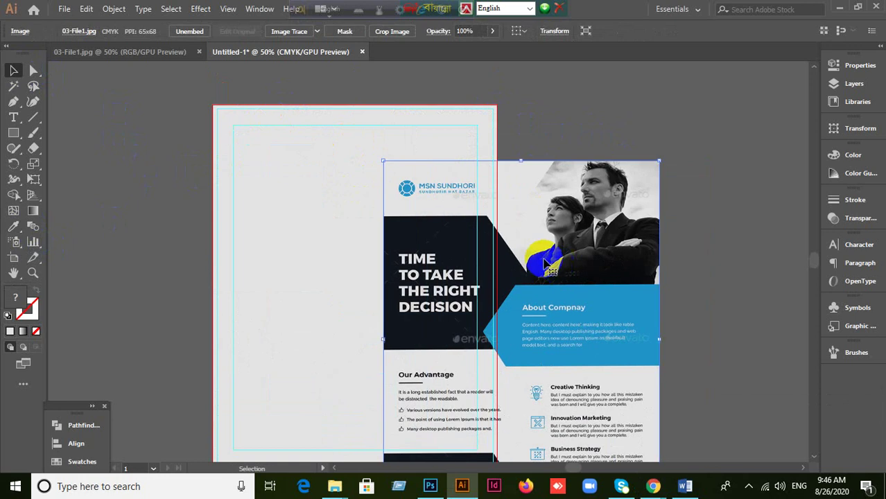
{"action": "key", "text": "ctrl+z"}
{"action": "scroll", "coordinate": [514, 108], "scroll_direction": "up", "scroll_amount": 4}
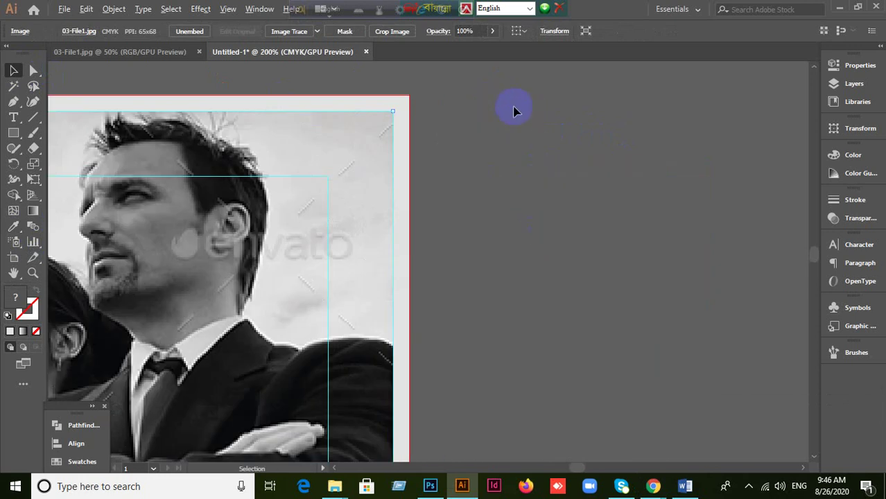
{"action": "left_click", "coordinate": [356, 101]}
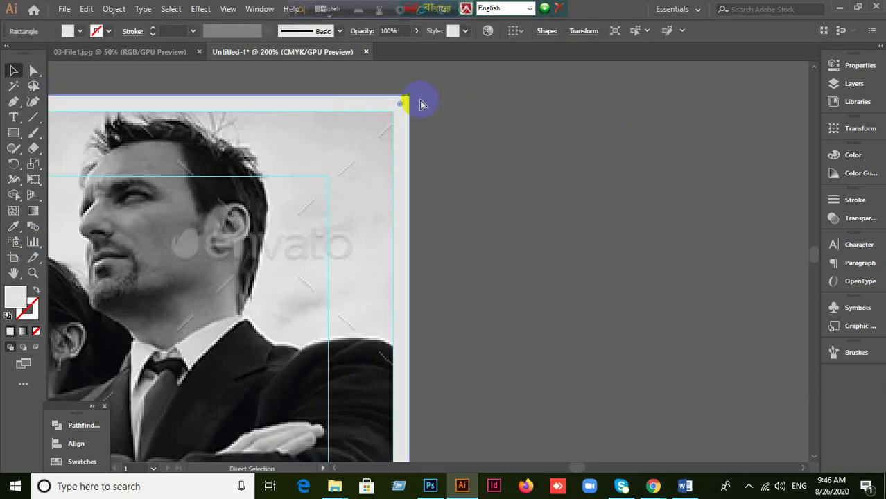
{"action": "scroll", "coordinate": [422, 104], "scroll_direction": "down", "scroll_amount": 5}
{"action": "left_click", "coordinate": [309, 228]}
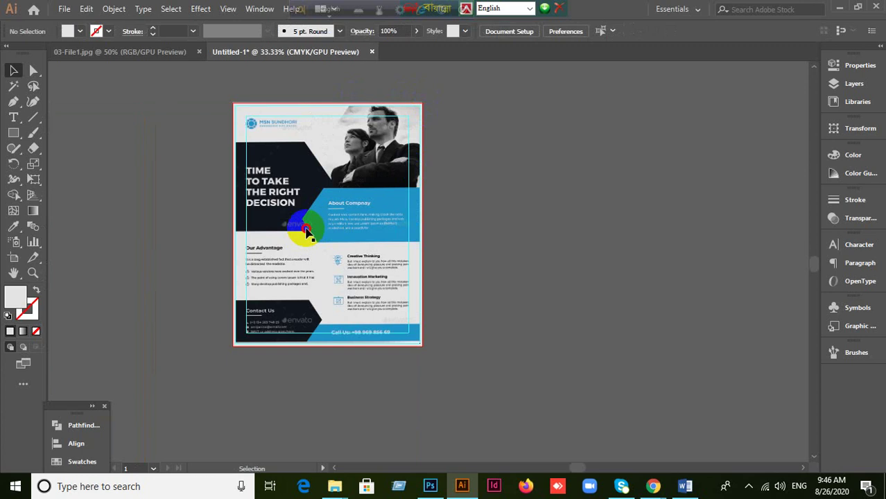
{"action": "left_click", "coordinate": [310, 232]}
{"action": "left_click", "coordinate": [152, 208]}
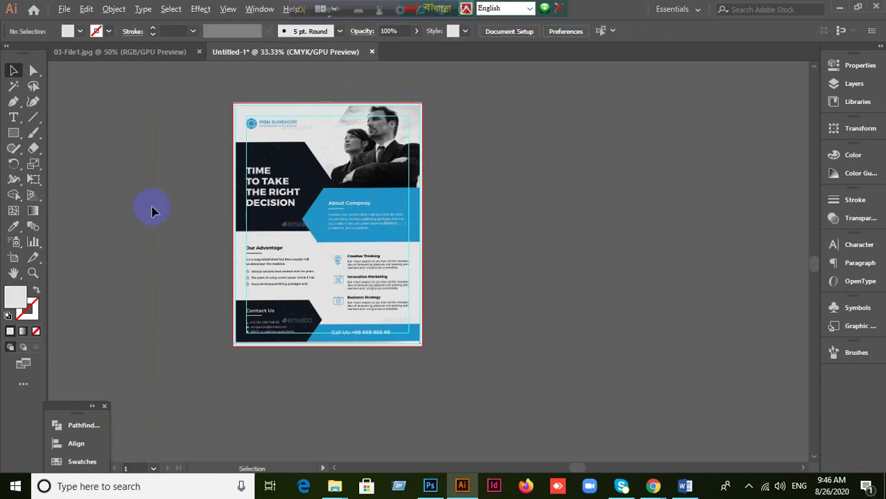
{"action": "scroll", "coordinate": [154, 212], "scroll_direction": "up", "scroll_amount": 1}
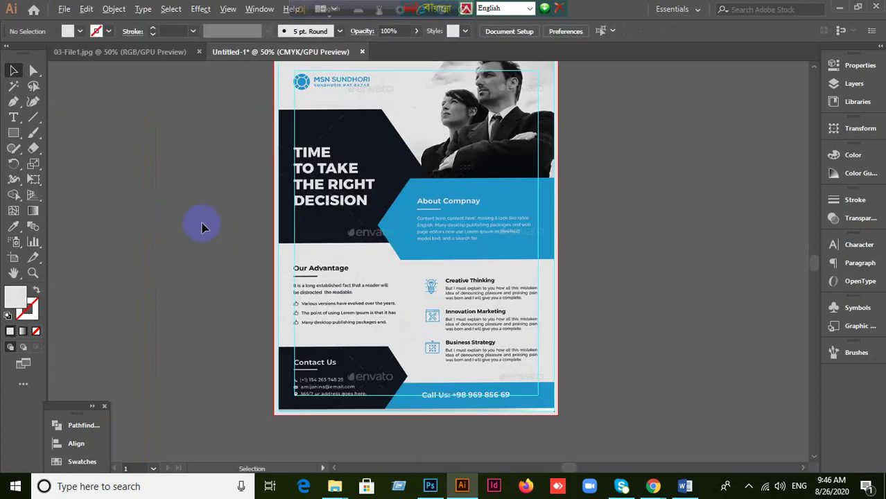
{"action": "scroll", "coordinate": [201, 228], "scroll_direction": "down", "scroll_amount": 1}
{"action": "scroll", "coordinate": [201, 227], "scroll_direction": "up", "scroll_amount": 1}
{"action": "scroll", "coordinate": [211, 225], "scroll_direction": "up", "scroll_amount": 1}
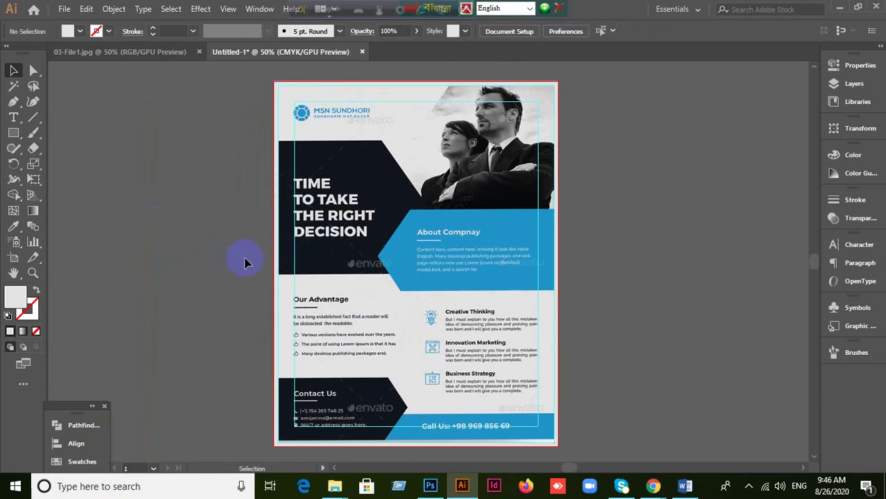
Step: Draw a small square left of the artboard and duplicate it into a row of three
{"action": "left_click", "coordinate": [12, 135]}
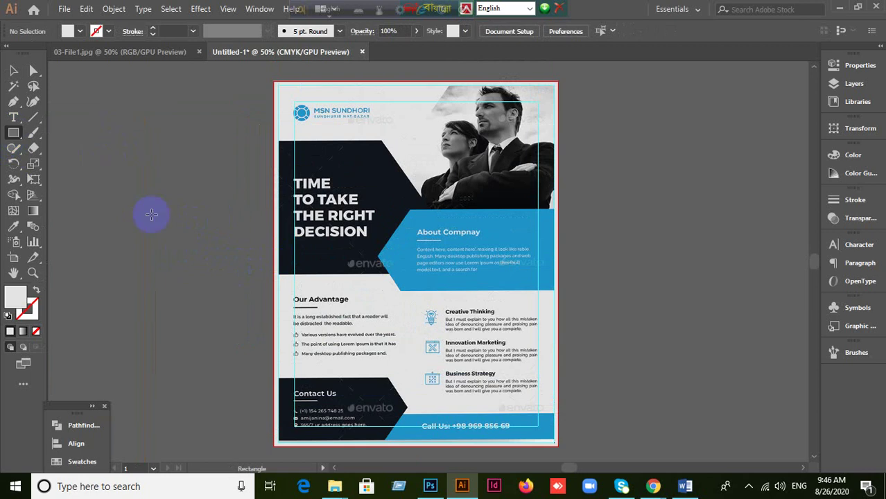
{"action": "left_click_drag", "start_coordinate": [89, 113], "coordinate": [119, 140]}
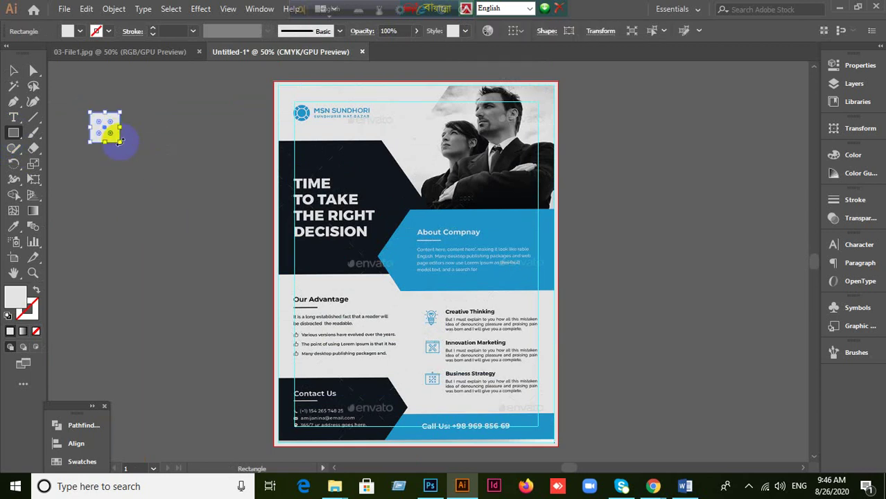
{"action": "left_click", "coordinate": [13, 70]}
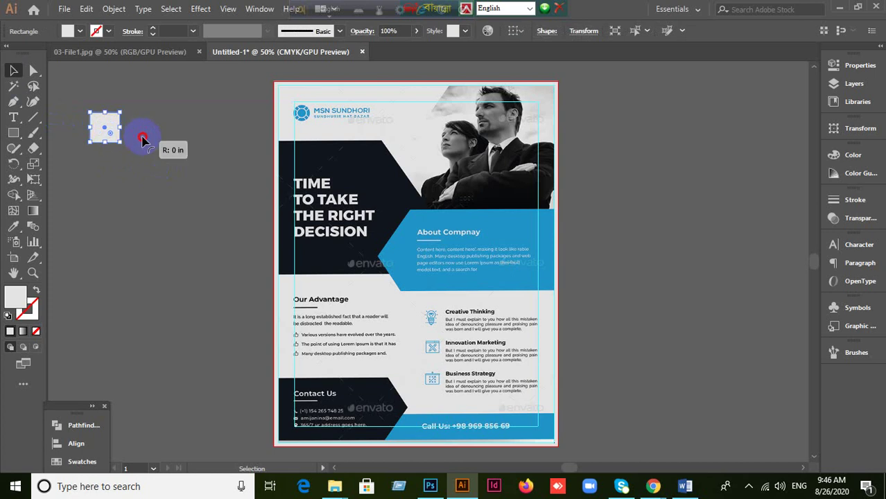
{"action": "left_click_drag", "start_coordinate": [142, 140], "coordinate": [149, 142]}
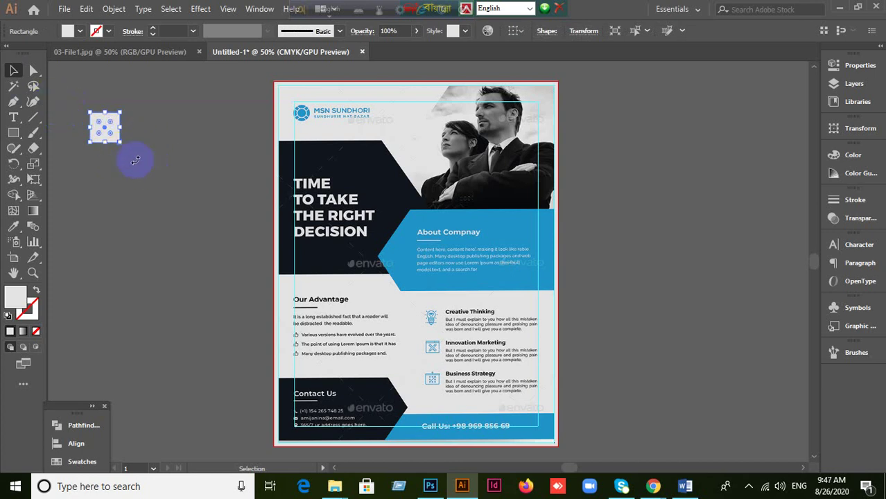
{"action": "left_click", "coordinate": [116, 137]}
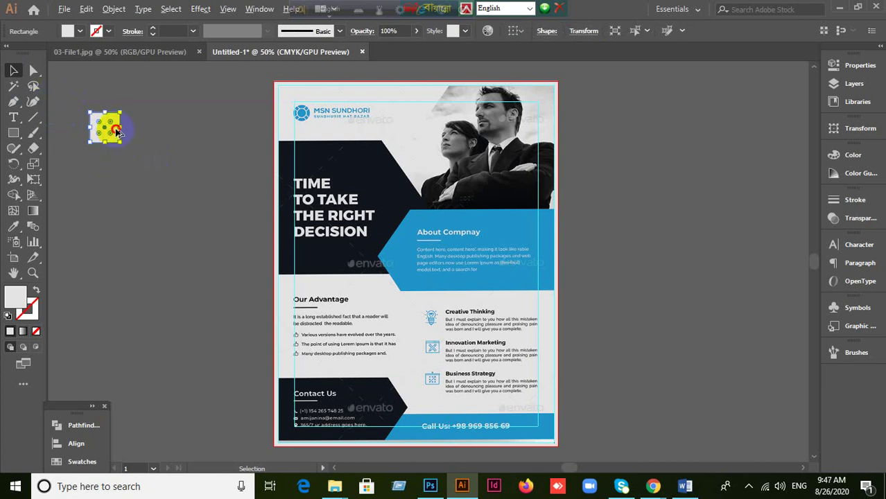
{"action": "left_click_drag", "start_coordinate": [118, 131], "coordinate": [158, 133]}
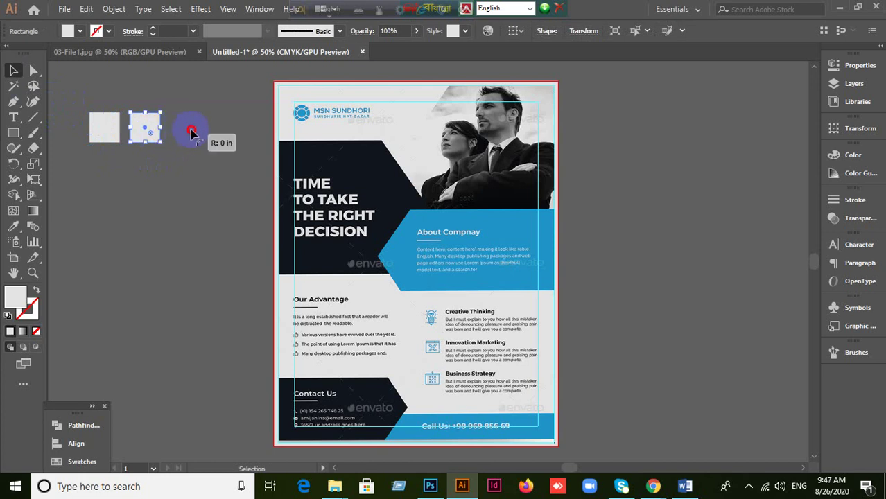
{"action": "left_click", "coordinate": [156, 135]}
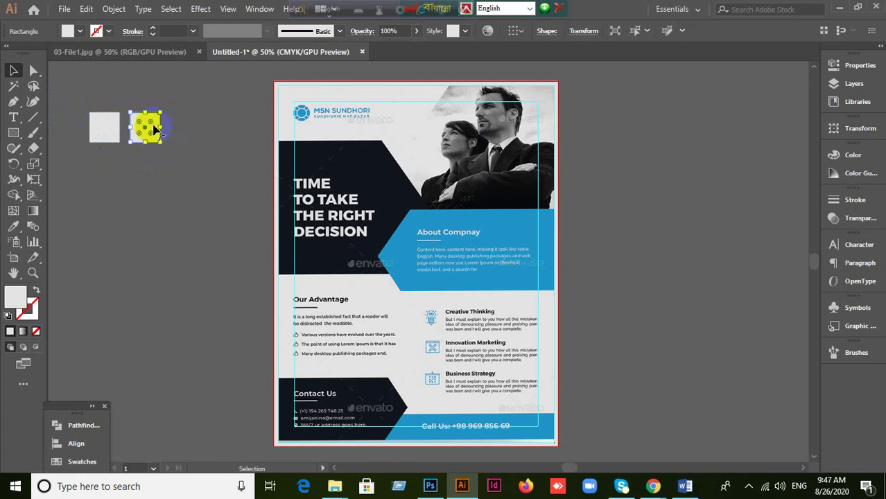
{"action": "left_click_drag", "start_coordinate": [159, 130], "coordinate": [197, 131]}
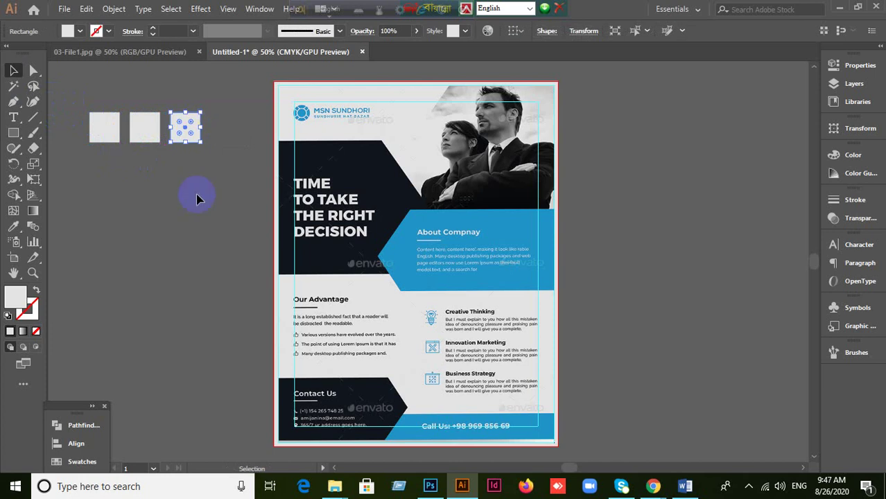
{"action": "left_click", "coordinate": [185, 130]}
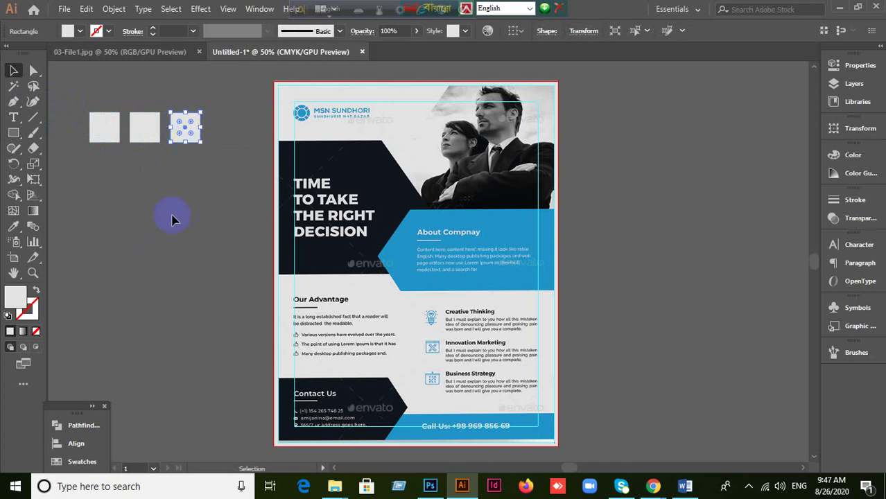
Step: Fill the middle square with the flyer's dark navy using the Eyedropper
{"action": "left_click", "coordinate": [145, 127]}
{"action": "left_click", "coordinate": [14, 226]}
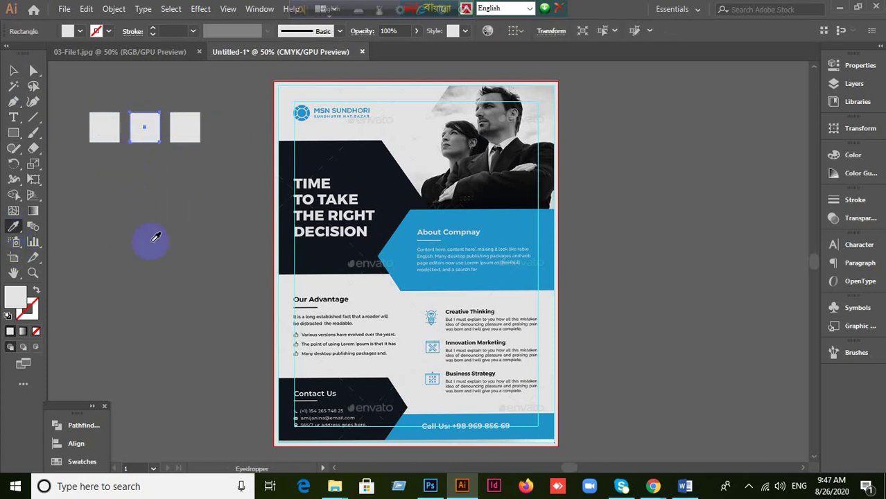
{"action": "left_click", "coordinate": [276, 155]}
{"action": "left_click", "coordinate": [13, 70]}
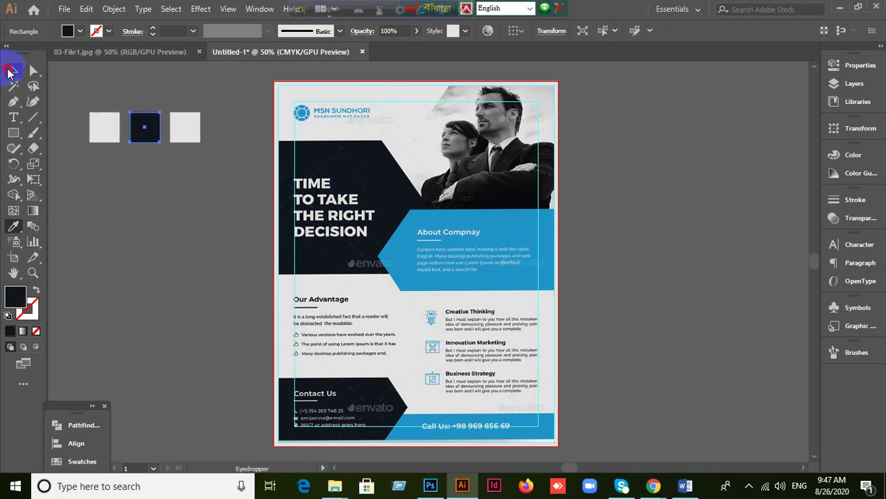
Step: Fill the third square with the flyer's blue and deselect it
{"action": "left_click", "coordinate": [192, 129]}
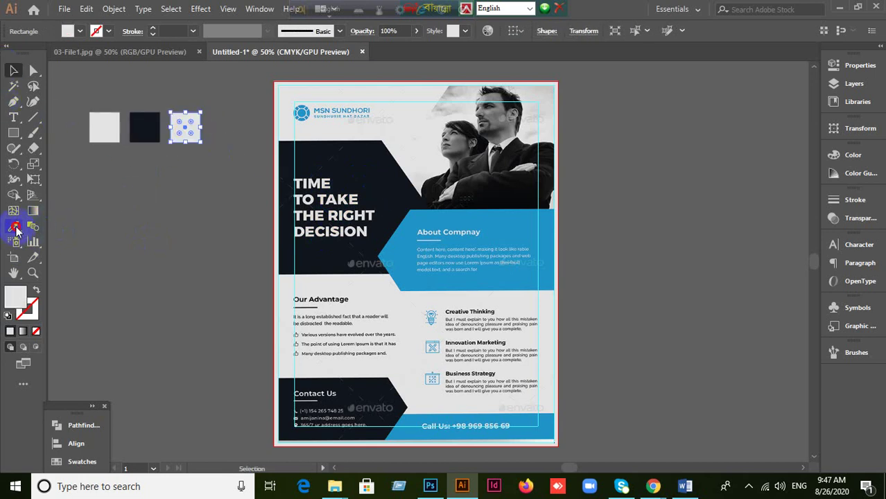
{"action": "left_click", "coordinate": [15, 228]}
{"action": "left_click", "coordinate": [511, 230]}
{"action": "left_click", "coordinate": [14, 71]}
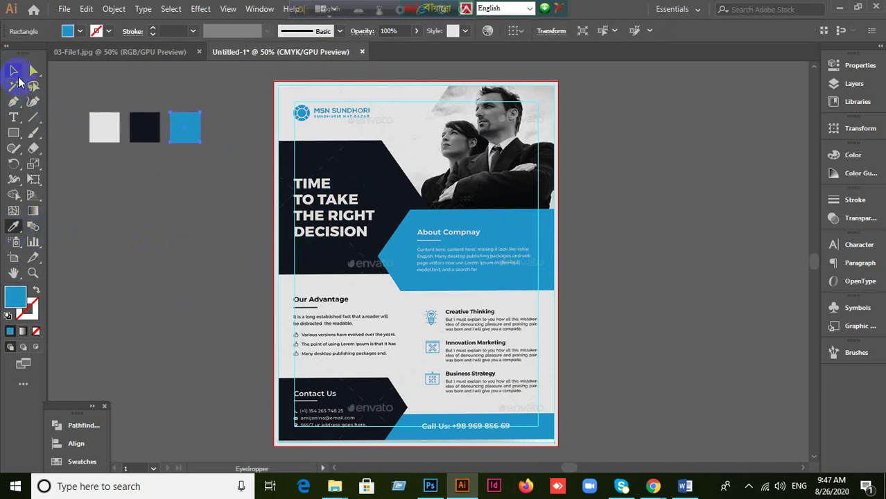
{"action": "left_click", "coordinate": [145, 281]}
{"action": "scroll", "coordinate": [386, 340], "scroll_direction": "down", "scroll_amount": 2}
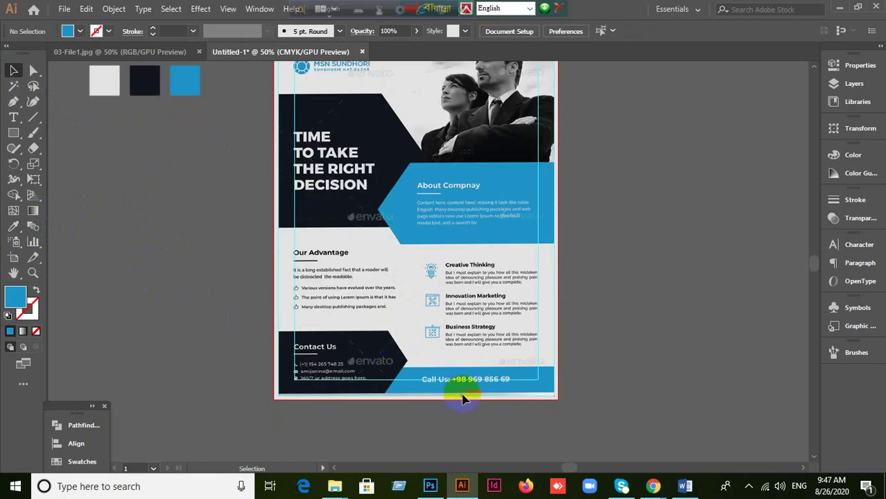
{"action": "scroll", "coordinate": [462, 399], "scroll_direction": "up", "scroll_amount": 1}
{"action": "scroll", "coordinate": [497, 415], "scroll_direction": "down", "scroll_amount": 2}
{"action": "scroll", "coordinate": [537, 375], "scroll_direction": "down", "scroll_amount": 2}
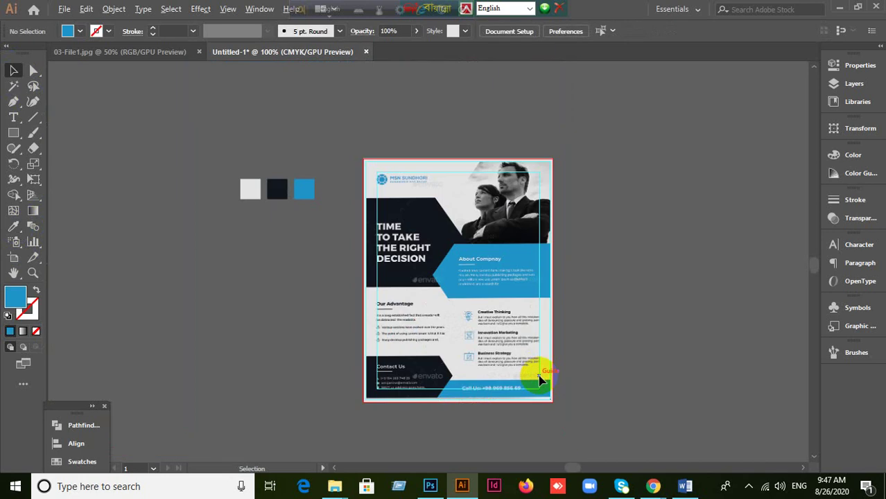
{"action": "scroll", "coordinate": [538, 376], "scroll_direction": "up", "scroll_amount": 3}
{"action": "scroll", "coordinate": [538, 371], "scroll_direction": "down", "scroll_amount": 2}
{"action": "scroll", "coordinate": [155, 275], "scroll_direction": "up", "scroll_amount": 1}
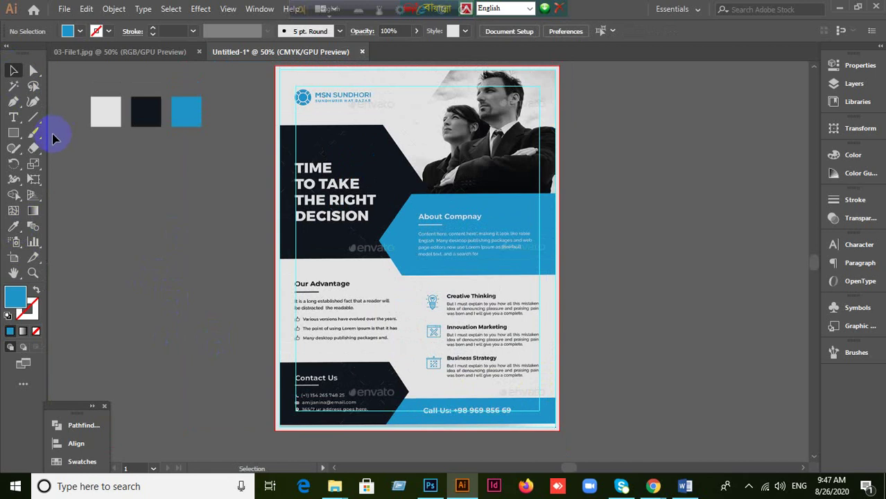
{"action": "left_click", "coordinate": [14, 133]}
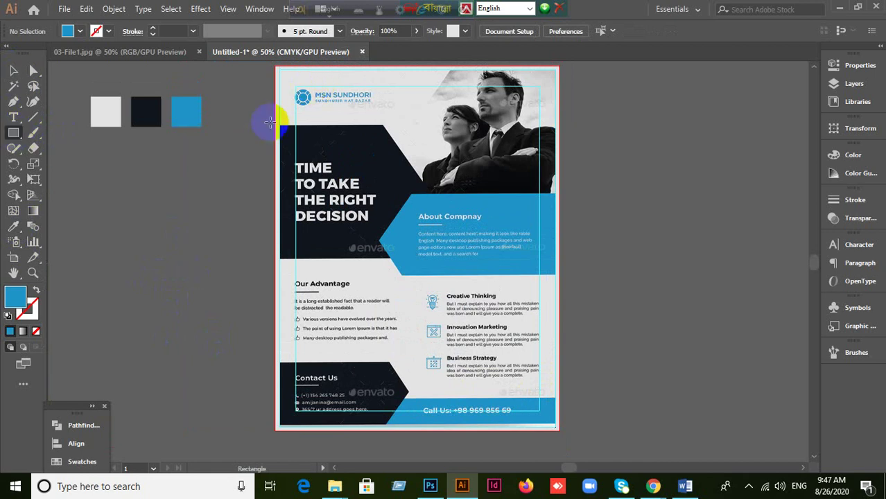
Step: Draw a rectangle over the flyer's top-left area and set its opacity to 80%
{"action": "left_click_drag", "start_coordinate": [276, 126], "coordinate": [483, 258]}
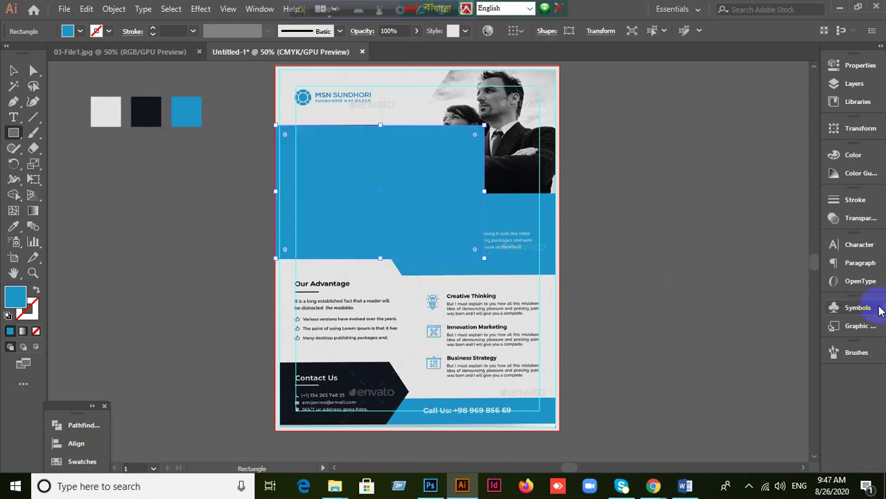
{"action": "left_click", "coordinate": [866, 220]}
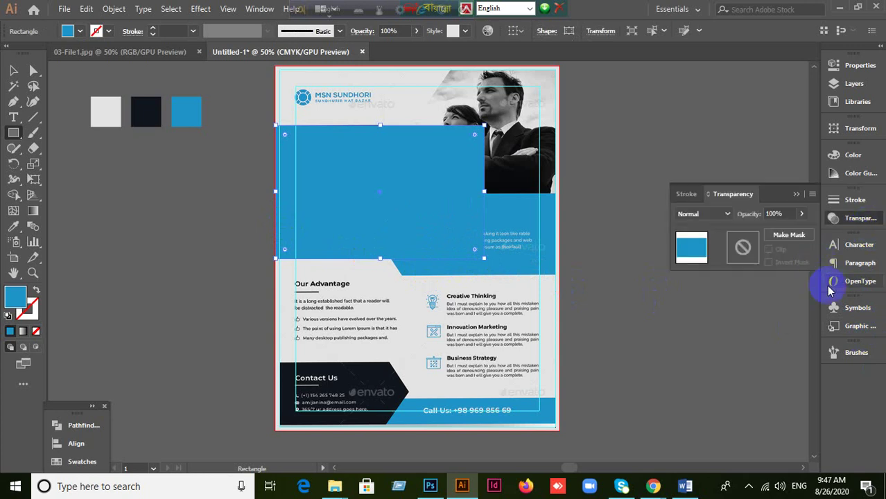
{"action": "left_click", "coordinate": [793, 213]}
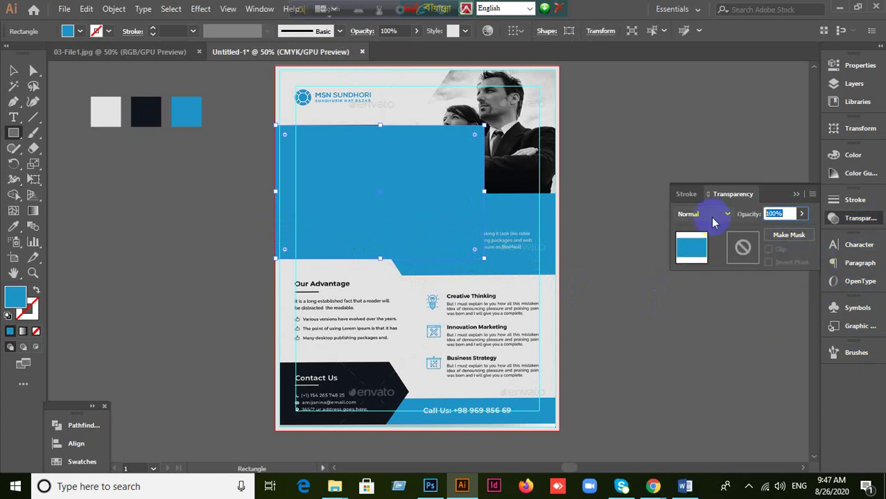
{"action": "type", "text": "80"}
{"action": "key", "text": "Return"}
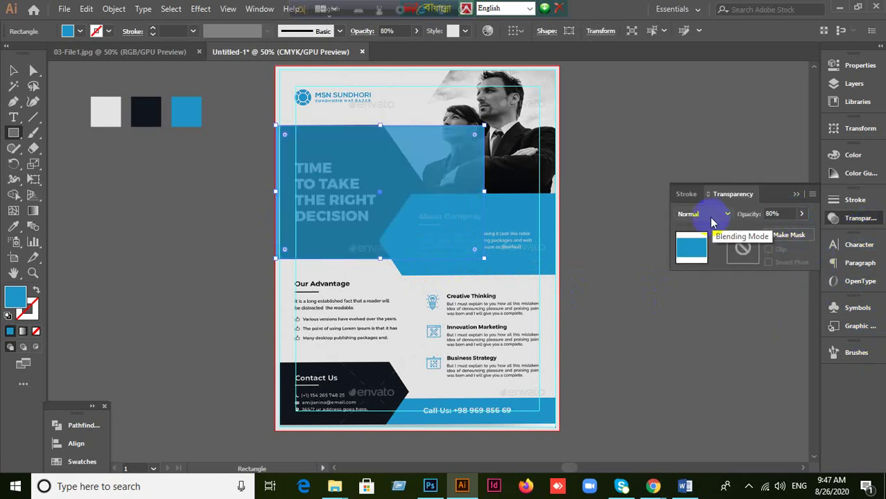
Step: Drag the rectangle's top-right anchor left to slant its right edge
{"action": "left_click", "coordinate": [13, 70]}
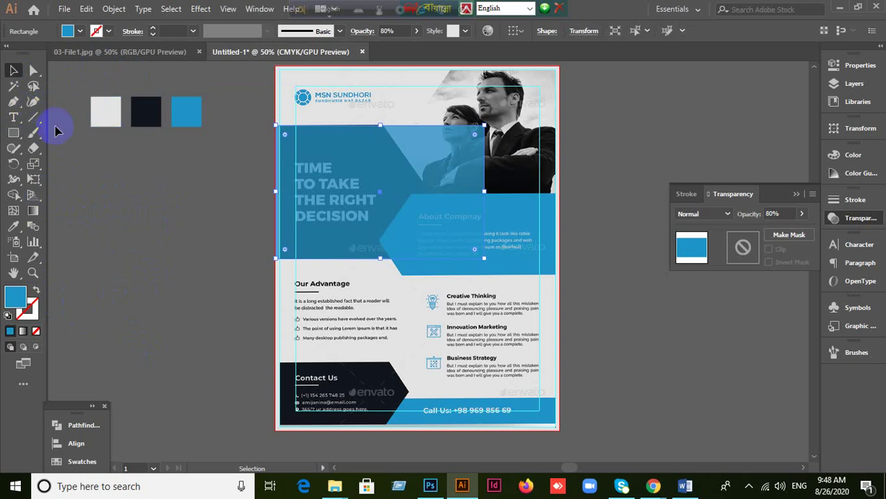
{"action": "left_click", "coordinate": [33, 70]}
{"action": "left_click", "coordinate": [70, 72]}
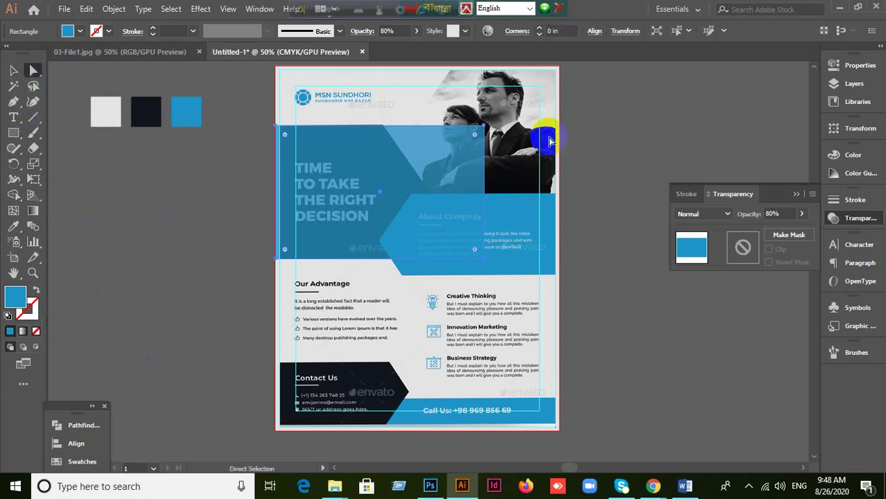
{"action": "left_click", "coordinate": [484, 126]}
{"action": "left_click_drag", "start_coordinate": [484, 127], "coordinate": [385, 130]}
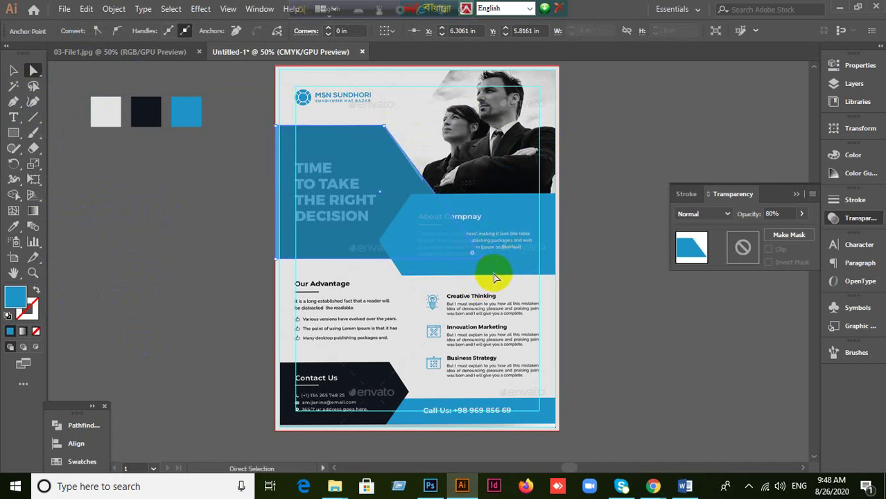
{"action": "left_click", "coordinate": [454, 288]}
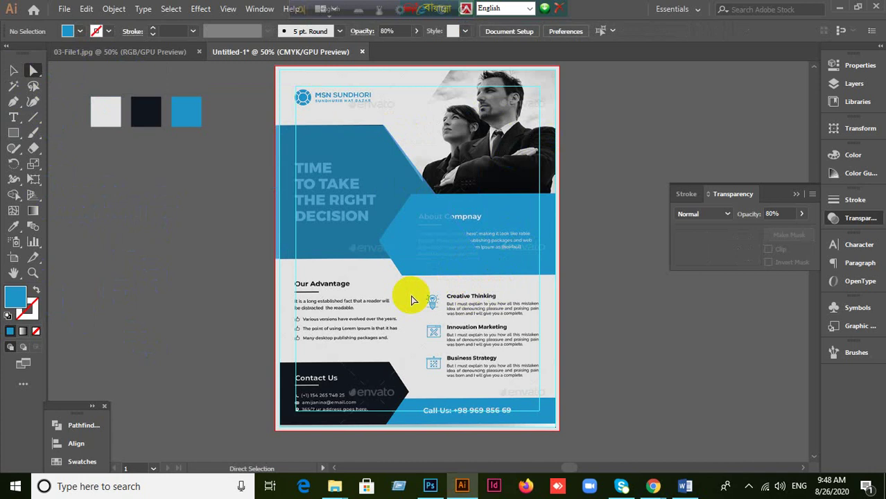
{"action": "left_click", "coordinate": [474, 253]}
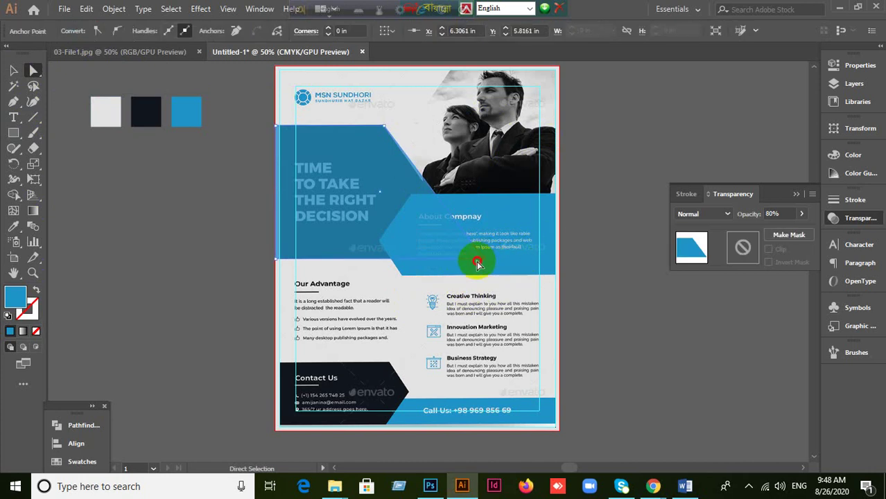
{"action": "key", "text": "ctrl+1"}
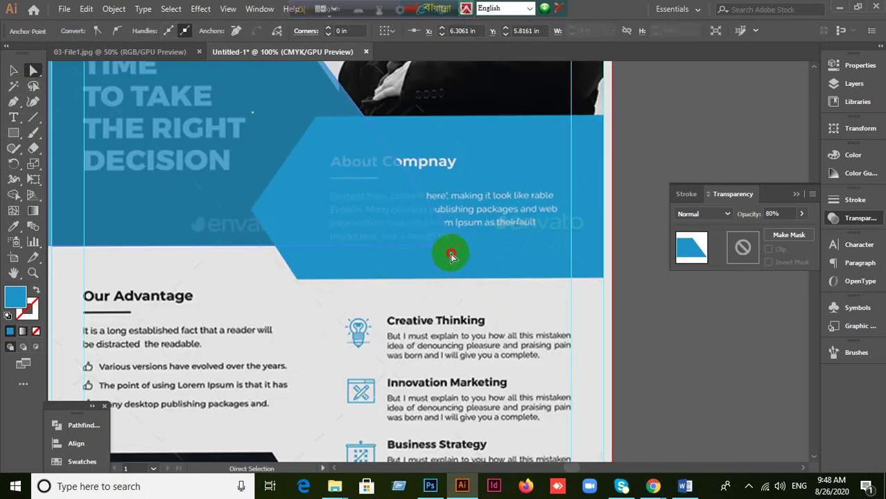
{"action": "key", "text": "ctrl+0"}
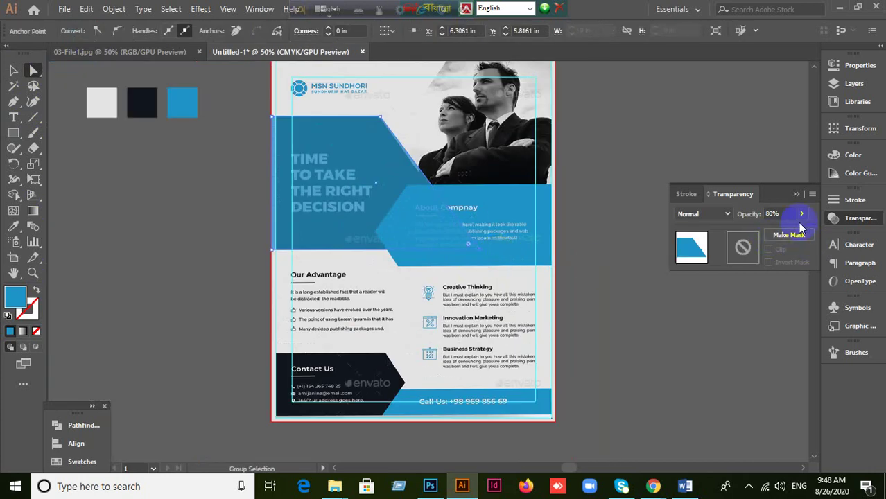
Step: Restore the blue panel's opacity to 100%
{"action": "left_click", "coordinate": [788, 213]}
{"action": "type", "text": "100"}
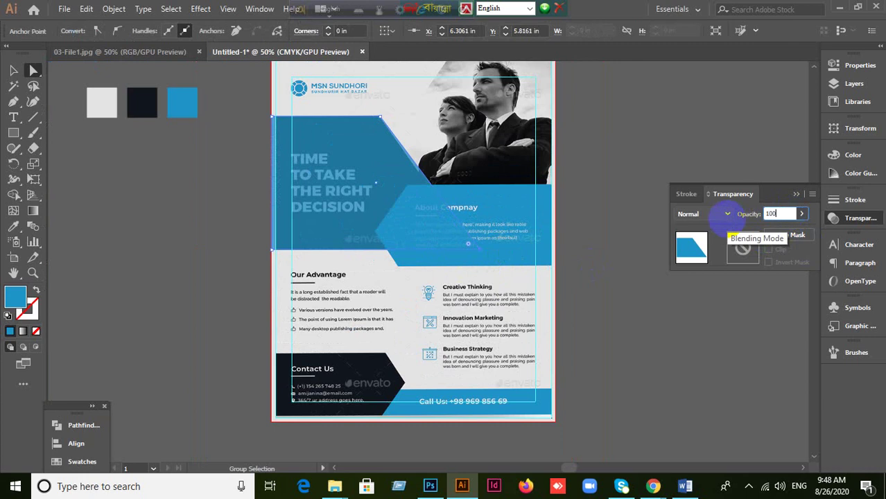
{"action": "key", "text": "Return"}
{"action": "left_click", "coordinate": [13, 70]}
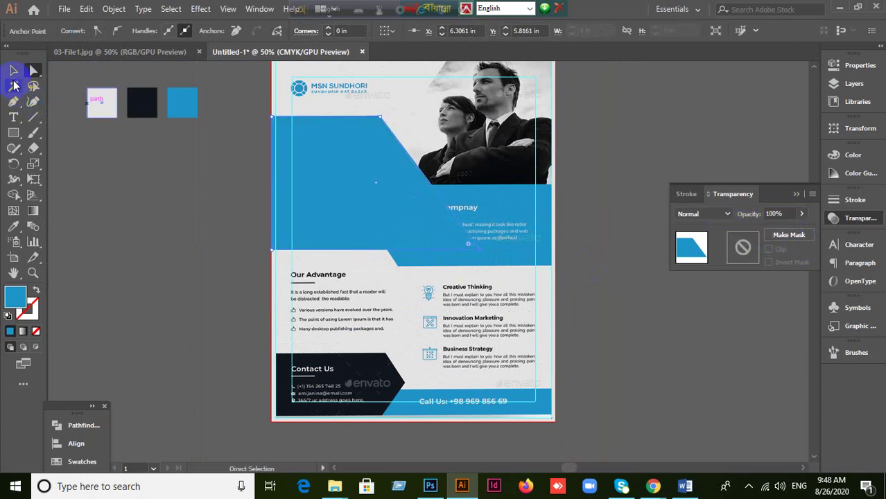
{"action": "left_click", "coordinate": [366, 274]}
{"action": "left_click", "coordinate": [392, 229]}
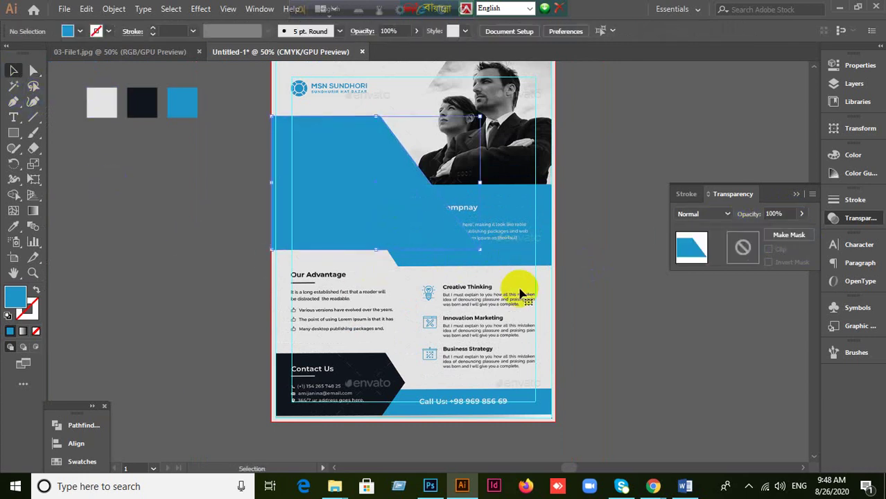
Step: Recolour the blue shape with the navy colour sampled from the artwork
{"action": "scroll", "coordinate": [499, 273], "scroll_direction": "up", "scroll_amount": 1}
{"action": "scroll", "coordinate": [499, 274], "scroll_direction": "up", "scroll_amount": 1}
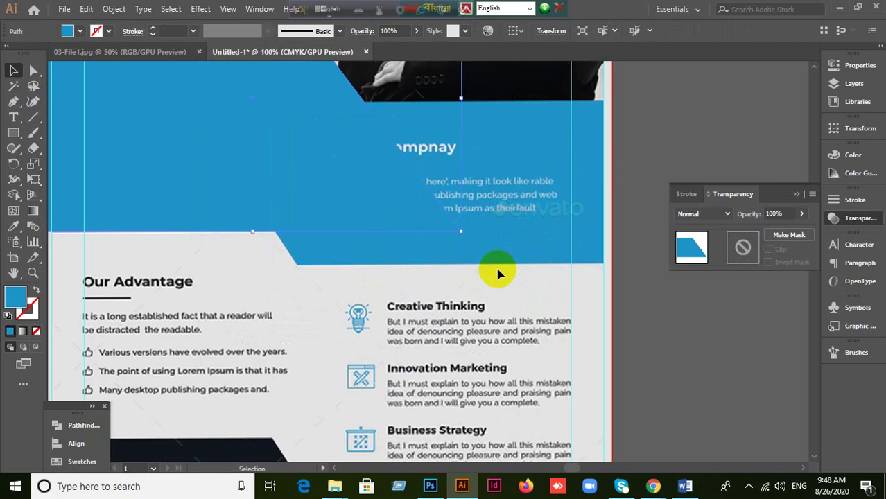
{"action": "key", "text": "a"}
{"action": "left_click", "coordinate": [496, 223]}
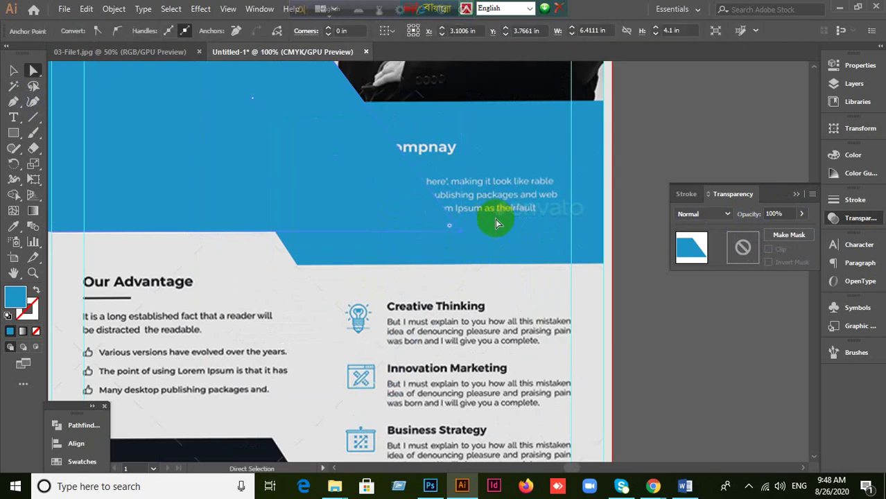
{"action": "left_click", "coordinate": [14, 70]}
{"action": "left_click", "coordinate": [87, 199]}
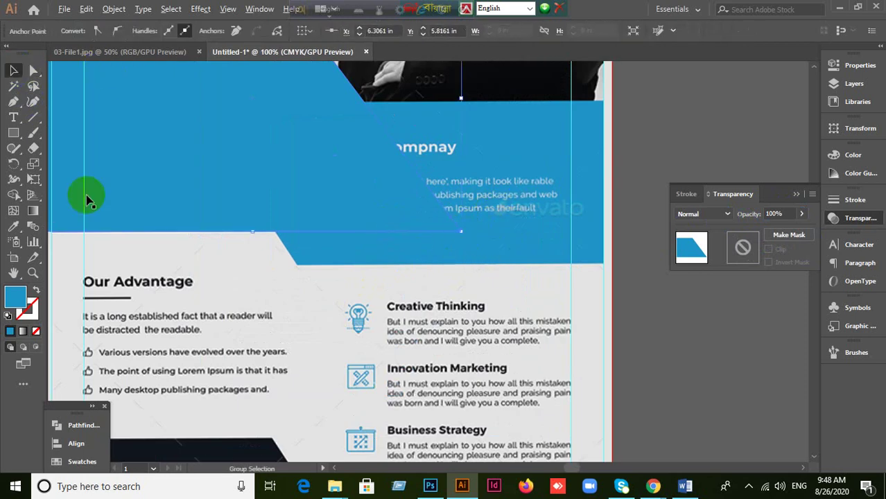
{"action": "scroll", "coordinate": [158, 247], "scroll_direction": "down", "scroll_amount": 2}
{"action": "left_click", "coordinate": [163, 204]}
{"action": "scroll", "coordinate": [208, 237], "scroll_direction": "down", "scroll_amount": 2}
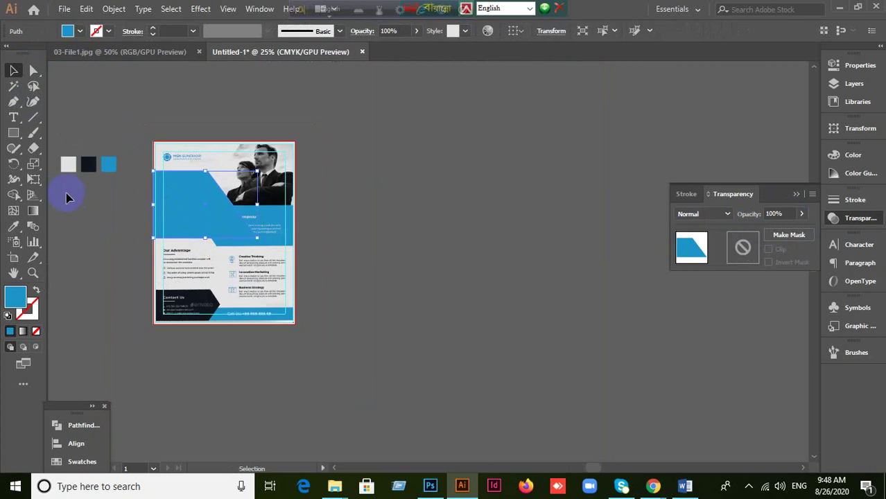
{"action": "left_click", "coordinate": [14, 226]}
{"action": "left_click", "coordinate": [88, 164]}
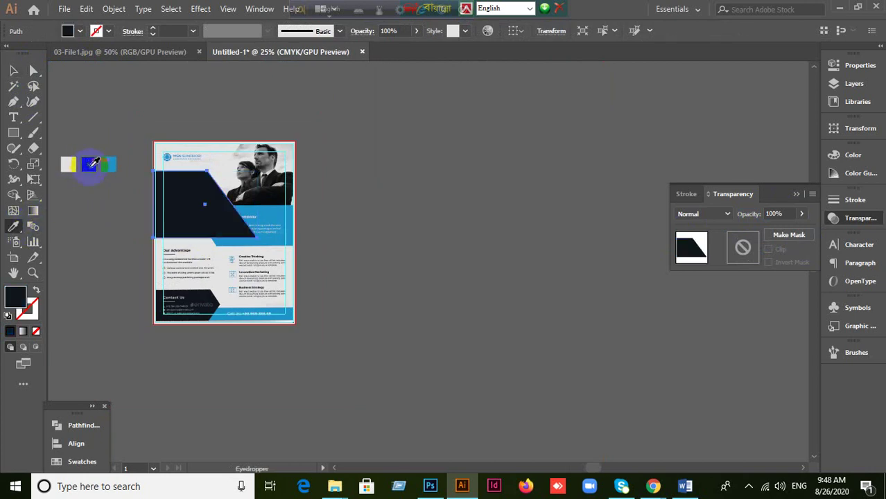
{"action": "left_click", "coordinate": [13, 70]}
{"action": "scroll", "coordinate": [225, 237], "scroll_direction": "up", "scroll_amount": 2}
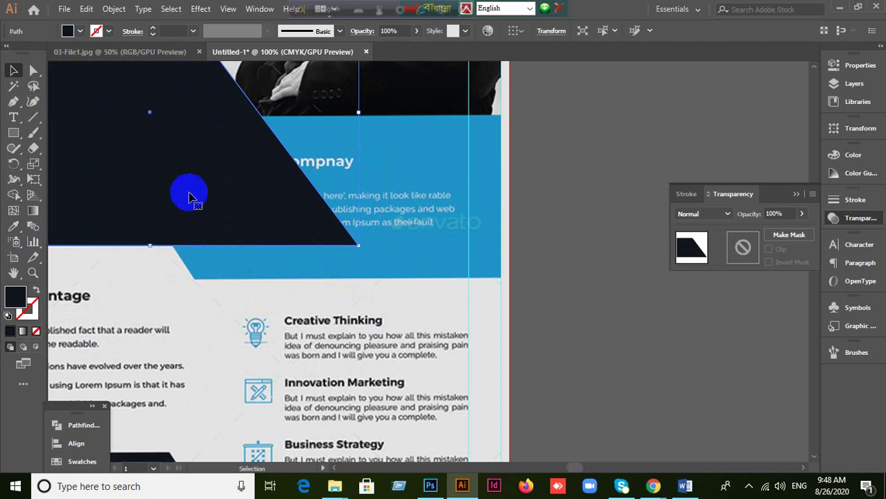
Step: Move the navy shape off the heading and delete it
{"action": "key", "text": "a"}
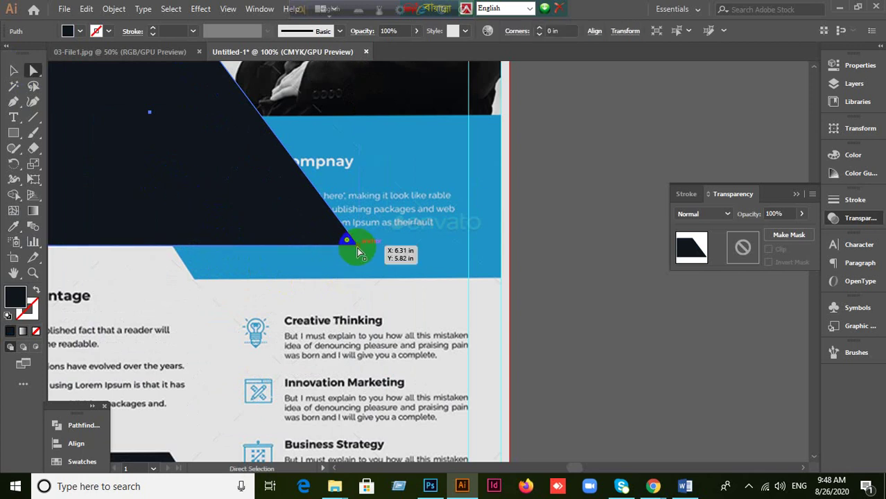
{"action": "left_click", "coordinate": [357, 250]}
{"action": "scroll", "coordinate": [373, 266], "scroll_direction": "up", "scroll_amount": 4}
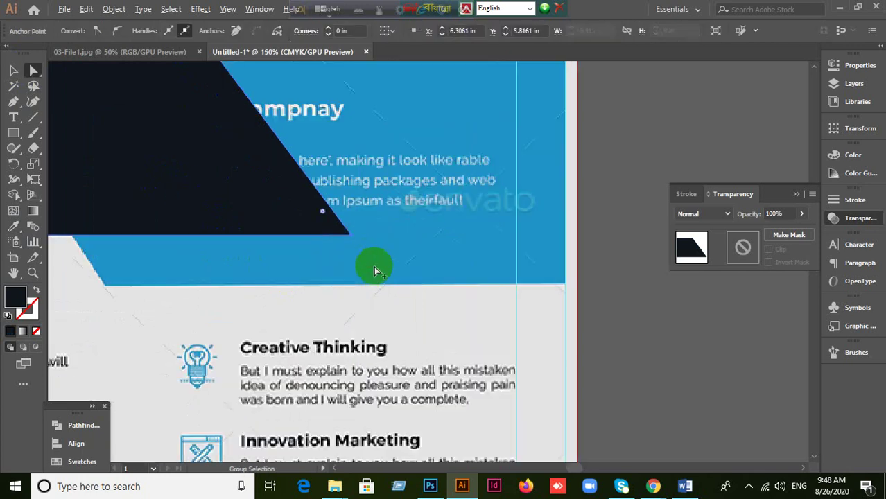
{"action": "scroll", "coordinate": [373, 265], "scroll_direction": "down", "scroll_amount": 5}
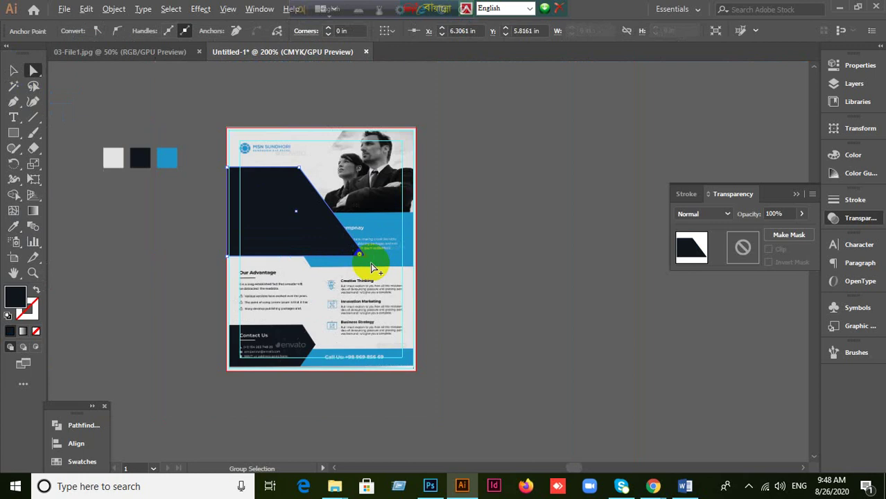
{"action": "scroll", "coordinate": [371, 265], "scroll_direction": "up", "scroll_amount": 1}
{"action": "key", "text": "v"}
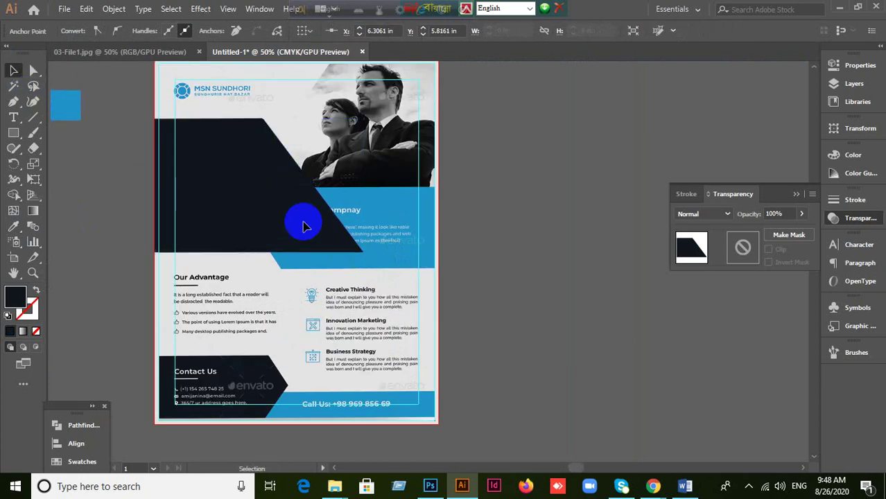
{"action": "left_click_drag", "start_coordinate": [299, 220], "coordinate": [507, 272]}
{"action": "key", "text": "Delete"}
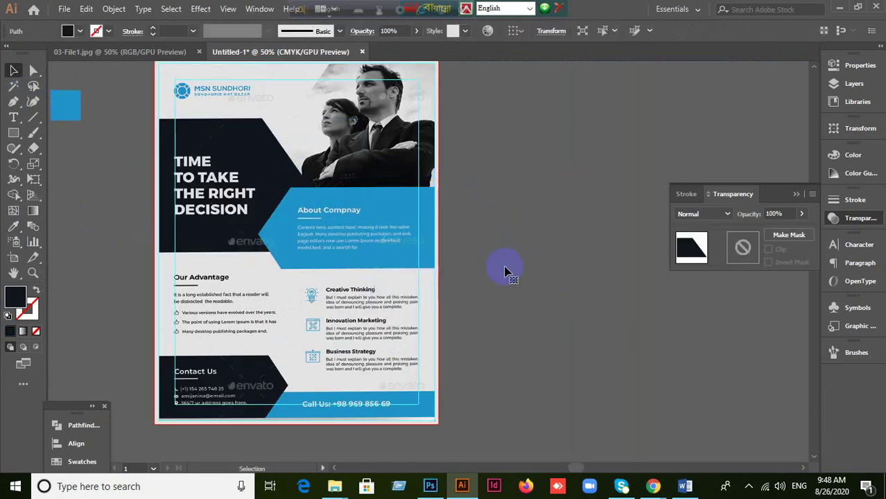
Step: Draw a rectangle from the flyer's top-left edge, pulling the top-right corner left and bottom-right corner right
{"action": "left_click", "coordinate": [13, 134]}
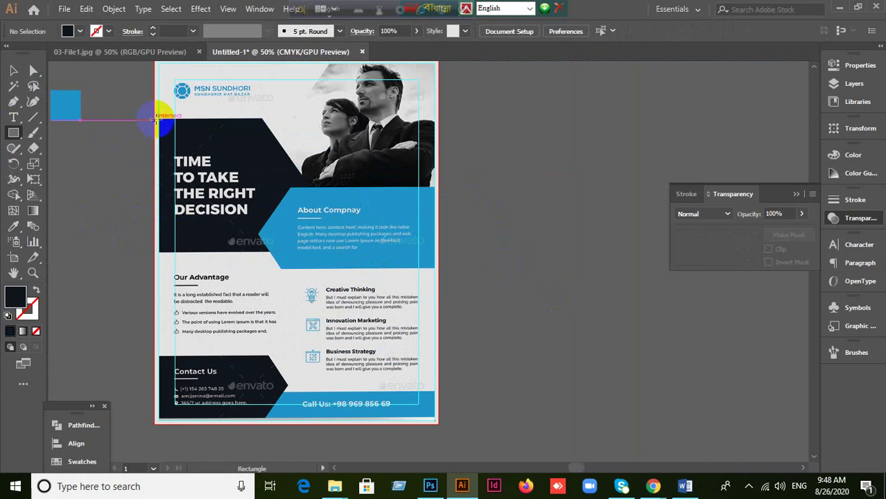
{"action": "left_click_drag", "start_coordinate": [158, 119], "coordinate": [337, 252]}
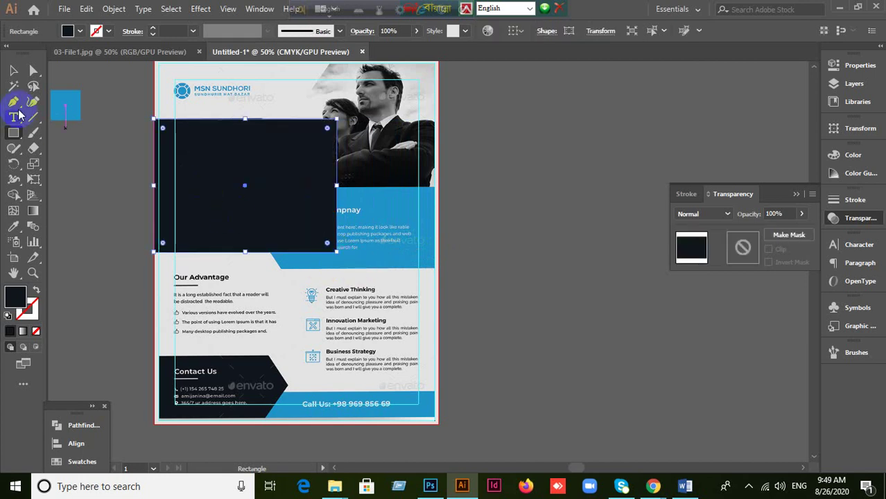
{"action": "key", "text": "a"}
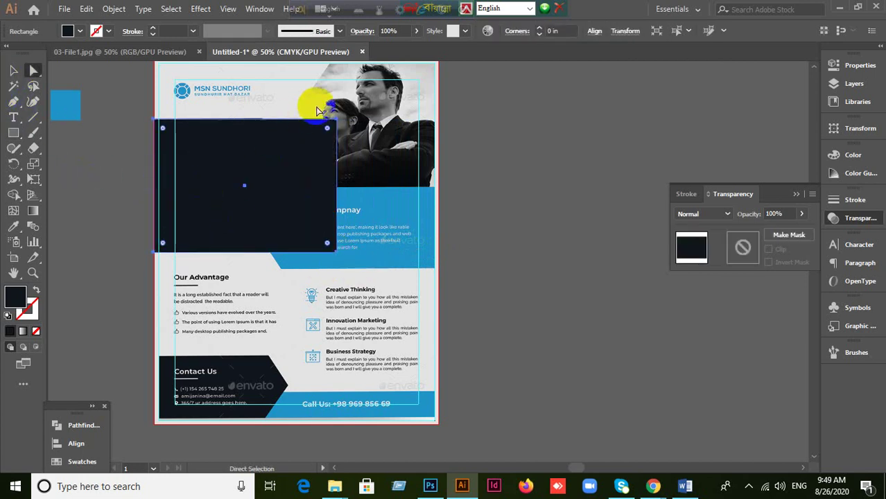
{"action": "left_click_drag", "start_coordinate": [336, 119], "coordinate": [261, 119]}
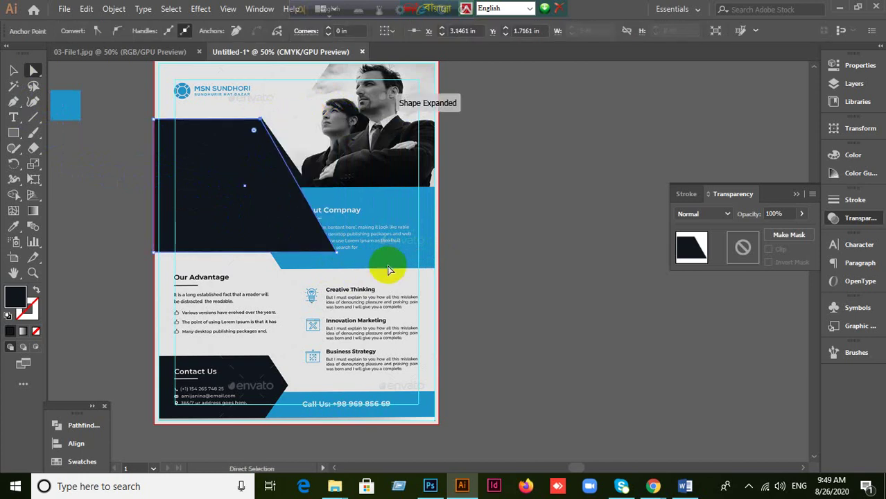
{"action": "left_click_drag", "start_coordinate": [337, 256], "coordinate": [357, 251]}
{"action": "left_click_drag", "start_coordinate": [261, 121], "coordinate": [264, 120]}
{"action": "left_click", "coordinate": [233, 248]}
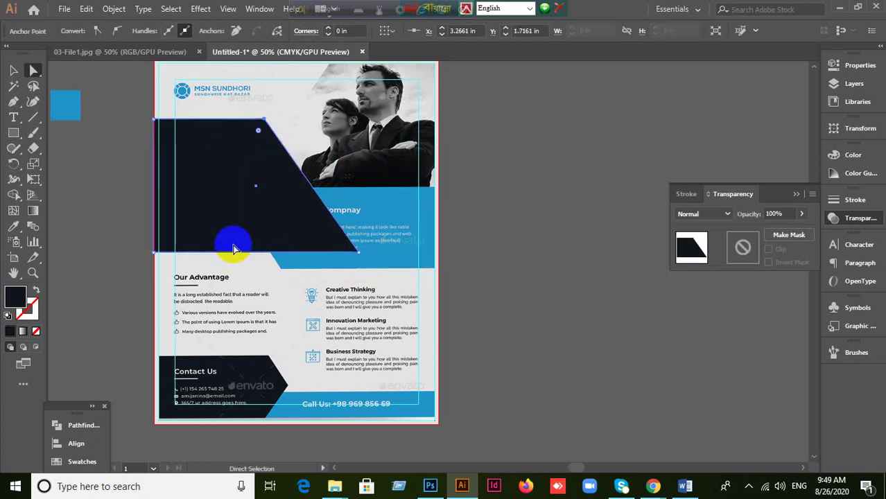
{"action": "left_click", "coordinate": [14, 70]}
{"action": "left_click", "coordinate": [135, 231]}
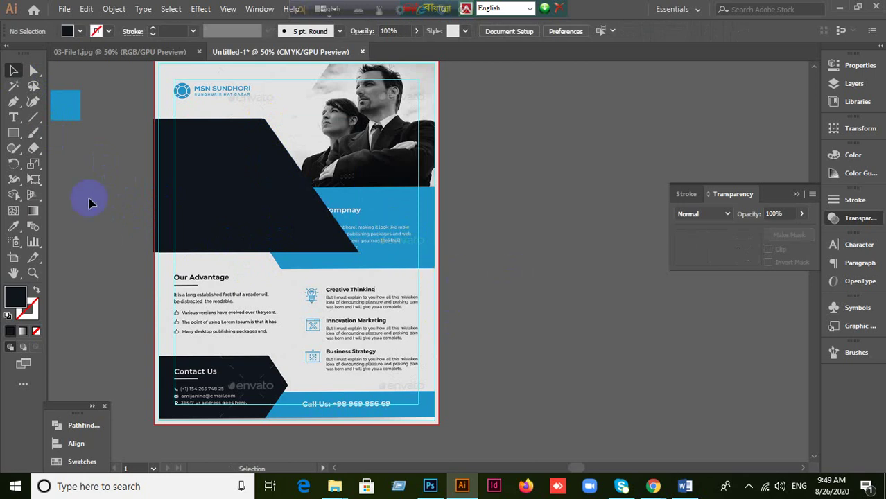
{"action": "left_click", "coordinate": [14, 133]}
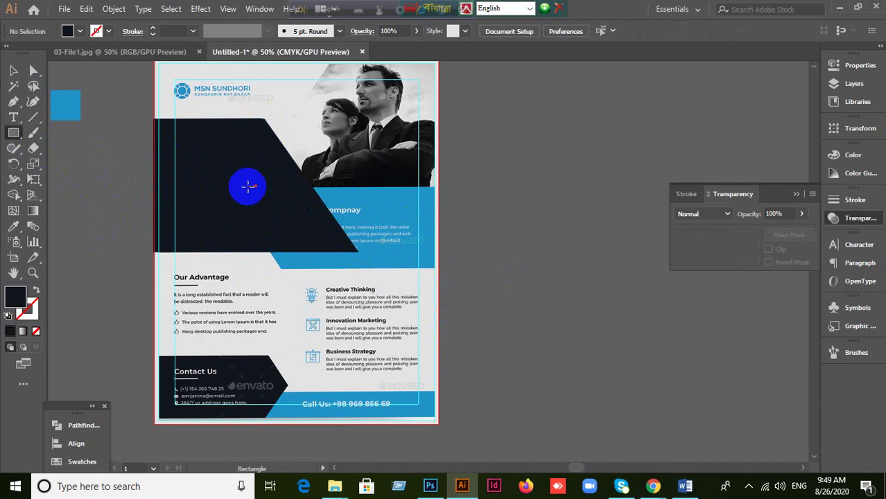
Step: Draw a new dark rectangle across the flyer's middle right
{"action": "mouse_move", "coordinate": [248, 186]}
{"action": "left_mouse_down"}
{"action": "mouse_move", "coordinate": [397, 266]}
{"action": "mouse_move", "coordinate": [439, 267]}
{"action": "left_mouse_up"}
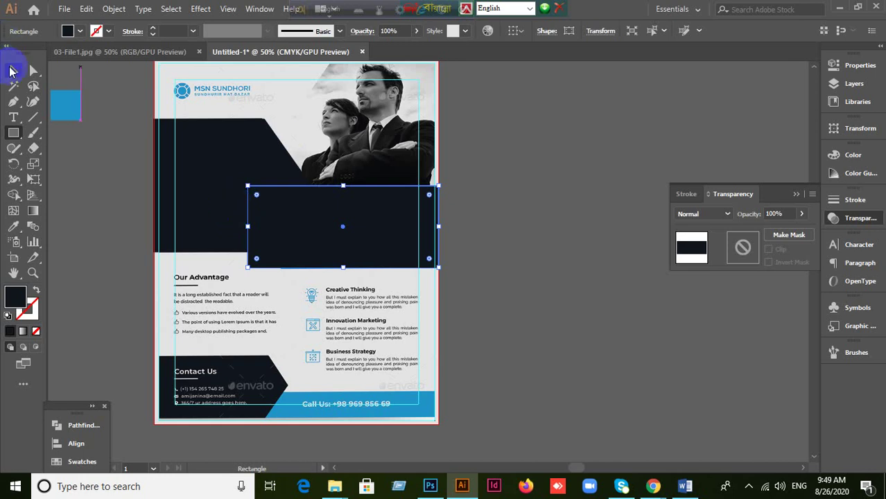
{"action": "left_click", "coordinate": [13, 70]}
{"action": "left_click", "coordinate": [74, 170]}
{"action": "left_click_drag", "start_coordinate": [285, 211], "coordinate": [490, 288]}
{"action": "key", "text": "ctrl+z"}
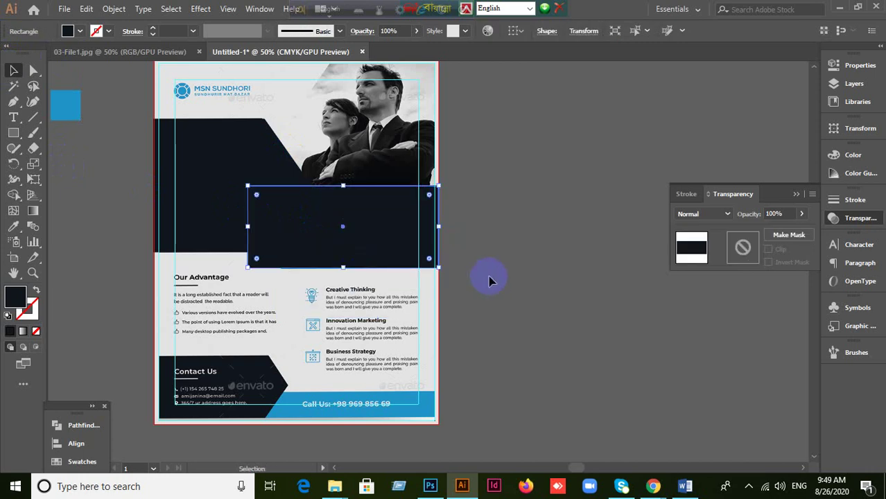
Step: Set the new rectangle's opacity to 80%
{"action": "left_click", "coordinate": [784, 214]}
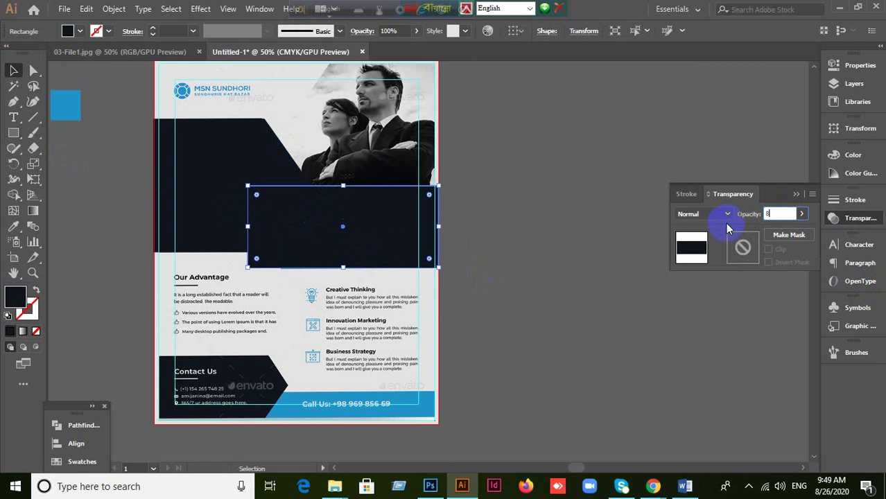
{"action": "type", "text": "80"}
{"action": "key", "text": "Return"}
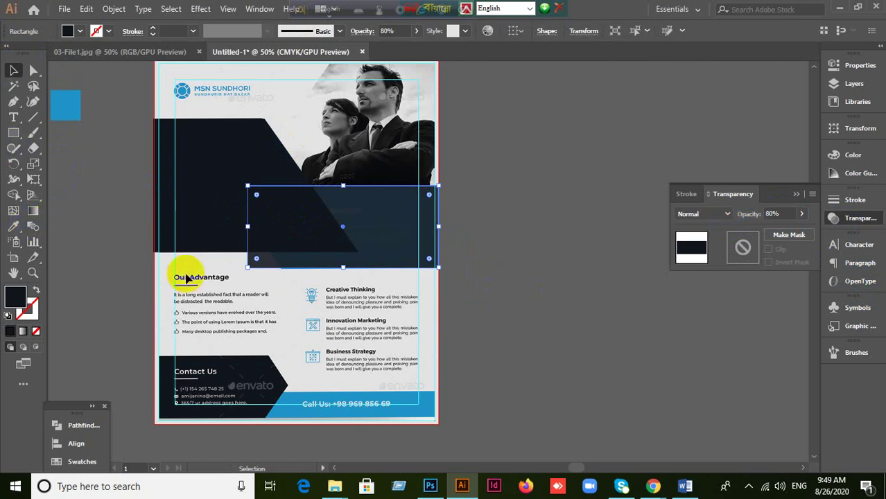
{"action": "left_click_drag", "start_coordinate": [388, 221], "coordinate": [463, 298]}
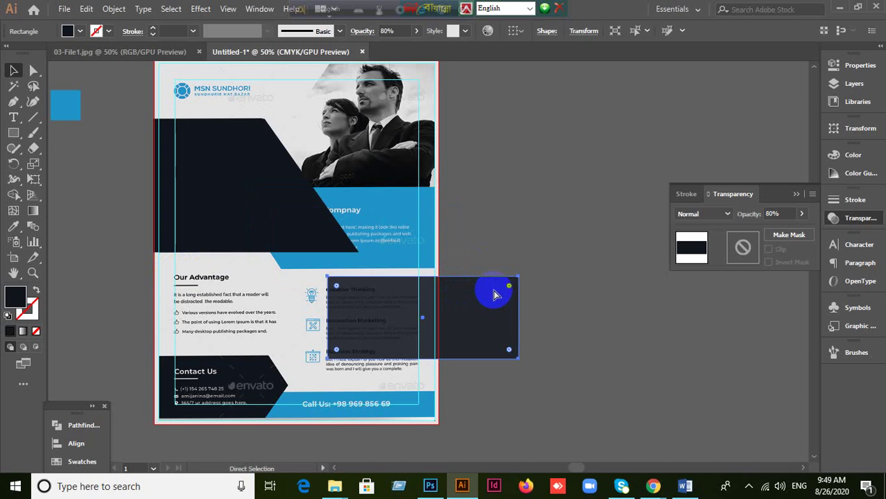
{"action": "key", "text": "ctrl+z"}
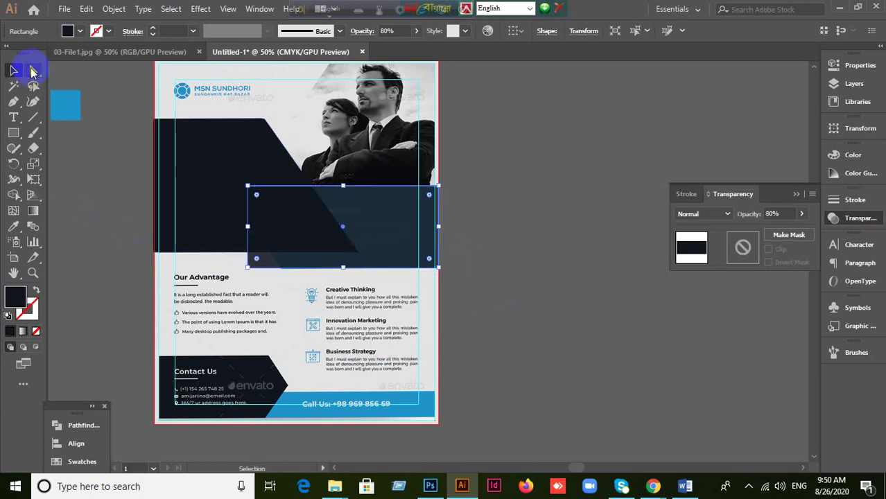
Step: Drag the rectangle's lower-left corner right to slant its left edge
{"action": "left_click_drag", "start_coordinate": [33, 69], "coordinate": [63, 72]}
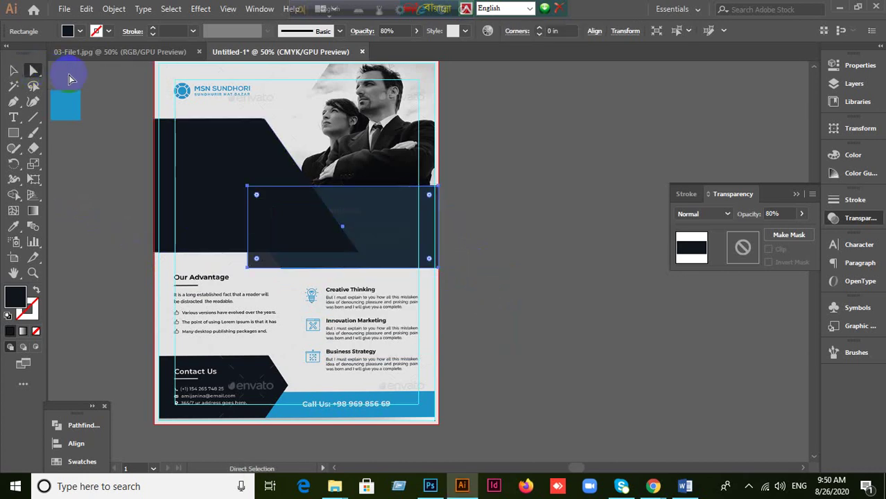
{"action": "left_click", "coordinate": [248, 268]}
{"action": "left_click_drag", "start_coordinate": [248, 271], "coordinate": [275, 261]}
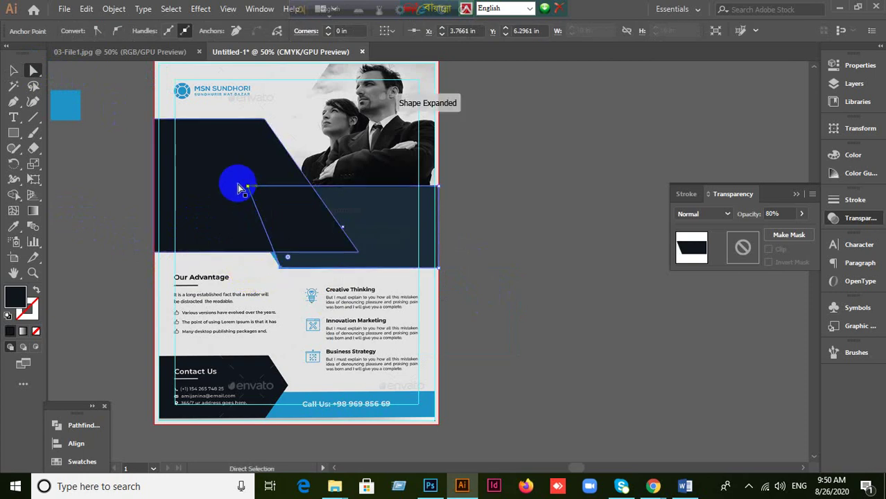
Step: Move the right panel's top-left corner left to match the first panel's slant
{"action": "left_click", "coordinate": [14, 71]}
{"action": "left_click", "coordinate": [172, 253]}
{"action": "left_click", "coordinate": [188, 169]}
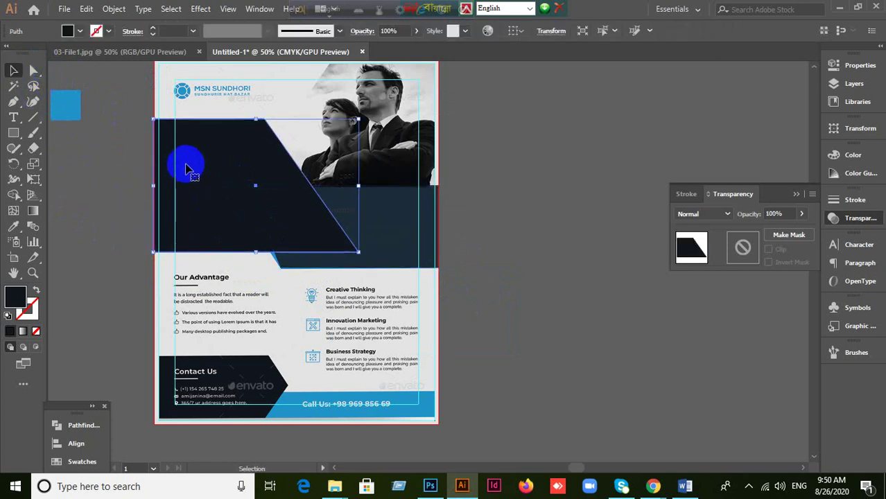
{"action": "left_click", "coordinate": [108, 223]}
{"action": "left_click", "coordinate": [216, 161]}
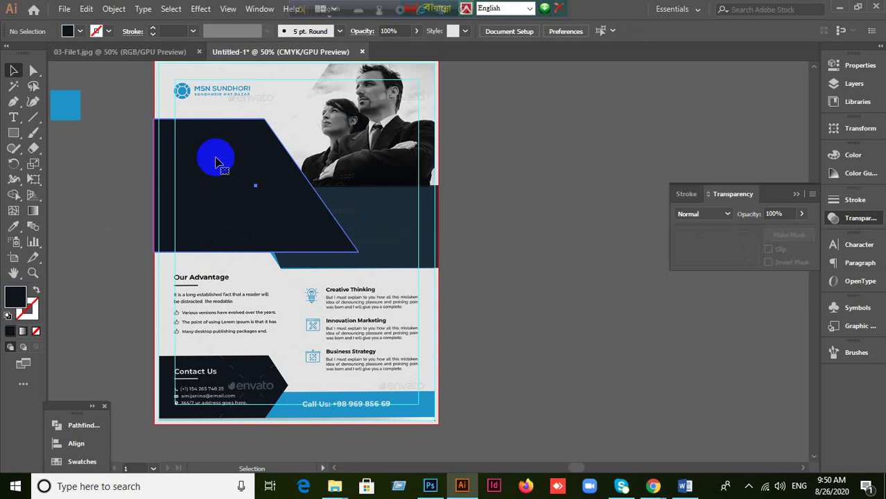
{"action": "left_click", "coordinate": [217, 160]}
{"action": "left_click", "coordinate": [406, 228]}
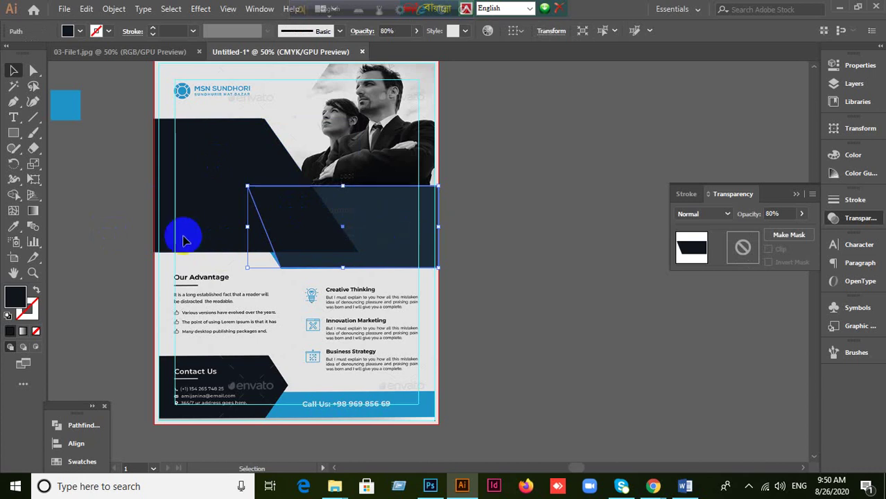
{"action": "left_click", "coordinate": [31, 70]}
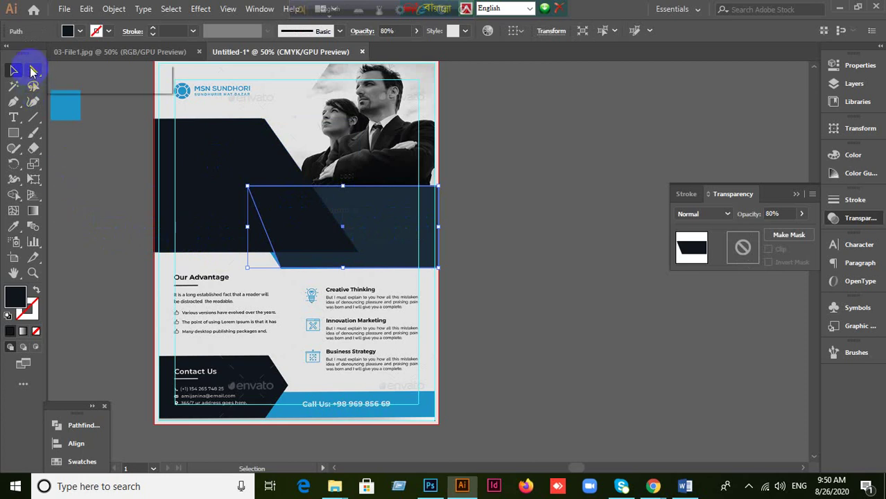
{"action": "left_click", "coordinate": [248, 181]}
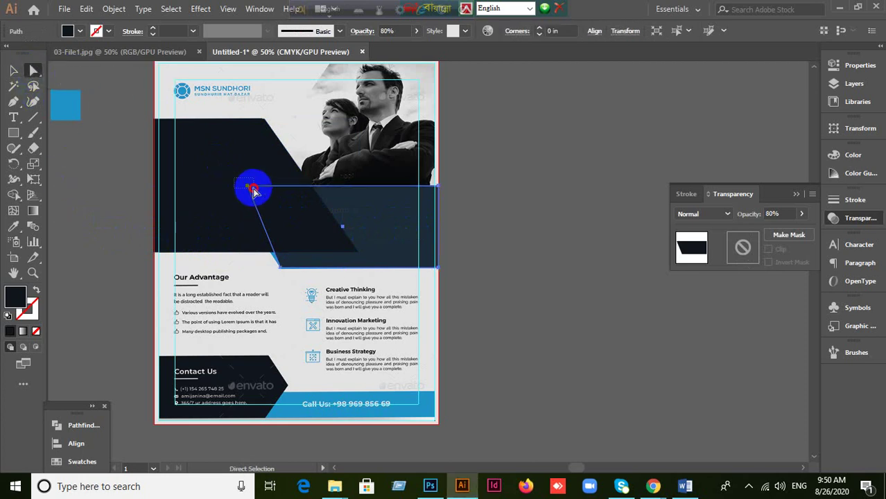
{"action": "left_click", "coordinate": [248, 187]}
{"action": "left_click_drag", "start_coordinate": [248, 187], "coordinate": [233, 190]}
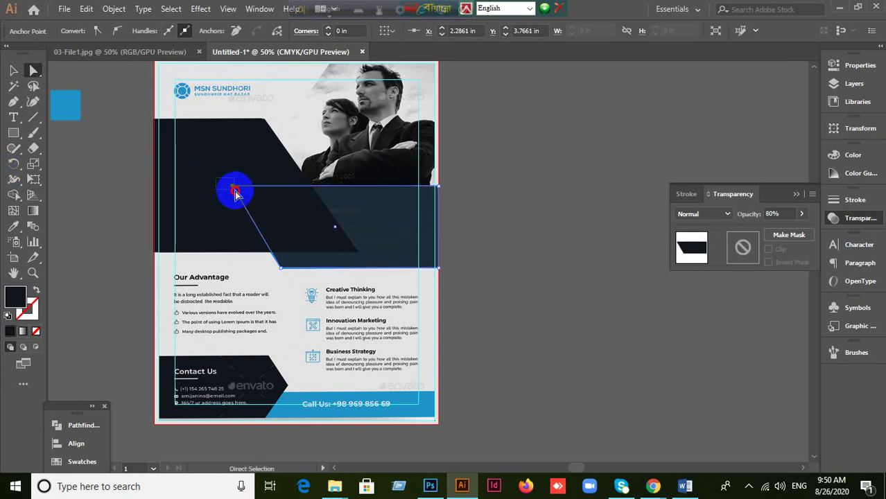
{"action": "left_click_drag", "start_coordinate": [233, 188], "coordinate": [229, 189]}
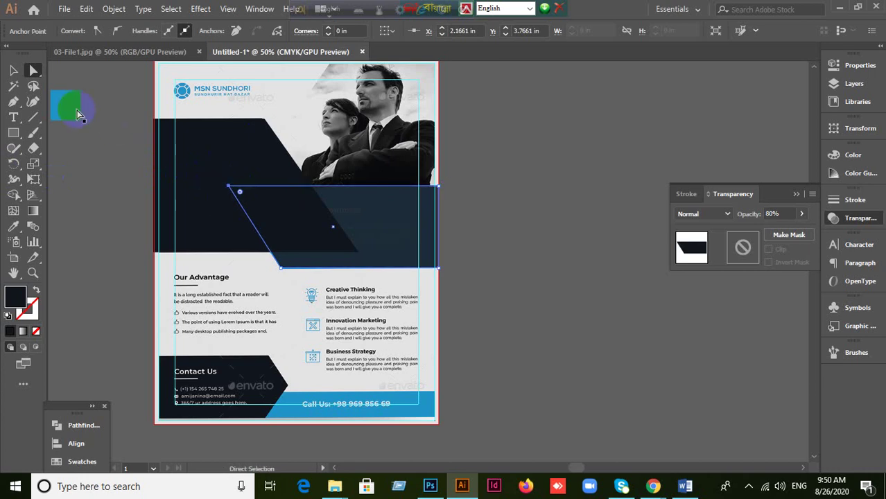
Step: Set the right dark panel's opacity back to 100%
{"action": "left_click", "coordinate": [13, 70]}
{"action": "left_click", "coordinate": [118, 204]}
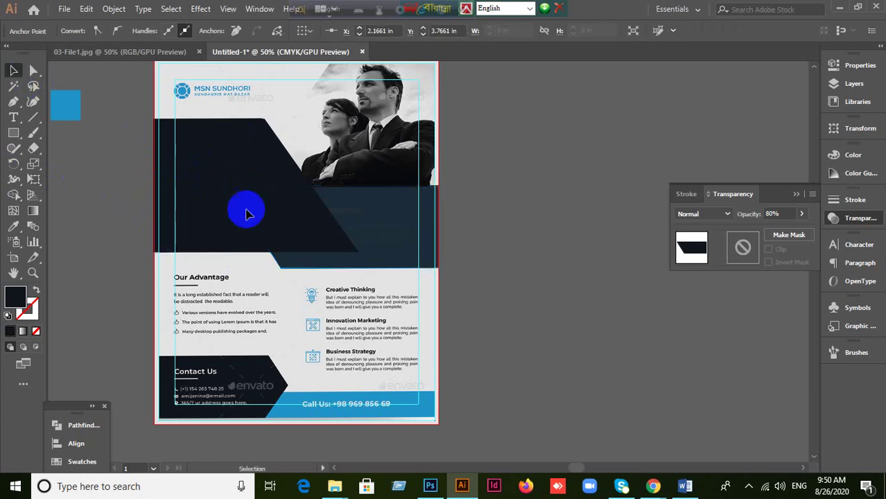
{"action": "left_click", "coordinate": [369, 249]}
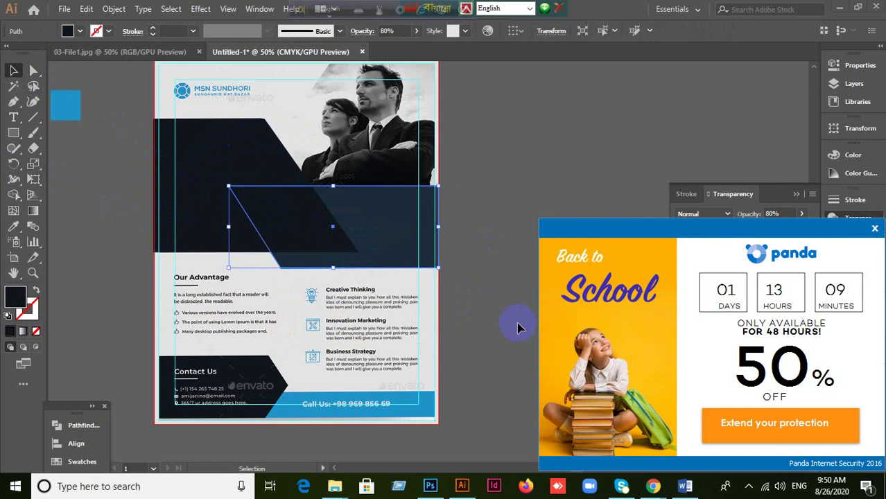
{"action": "left_click", "coordinate": [874, 229]}
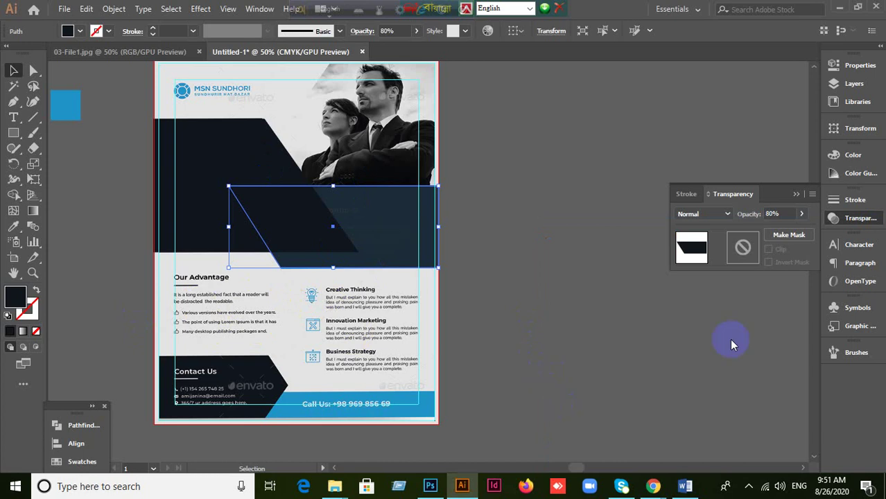
{"action": "left_click", "coordinate": [781, 213]}
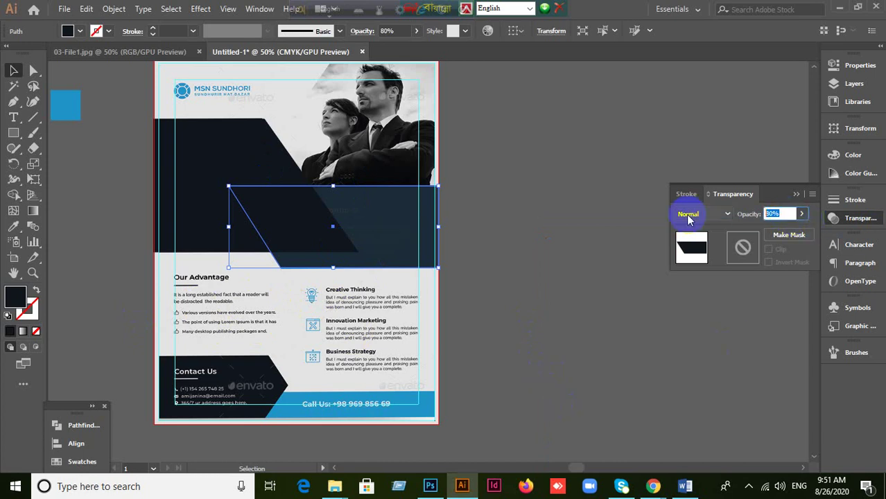
{"action": "type", "text": "100"}
{"action": "key", "text": "Return"}
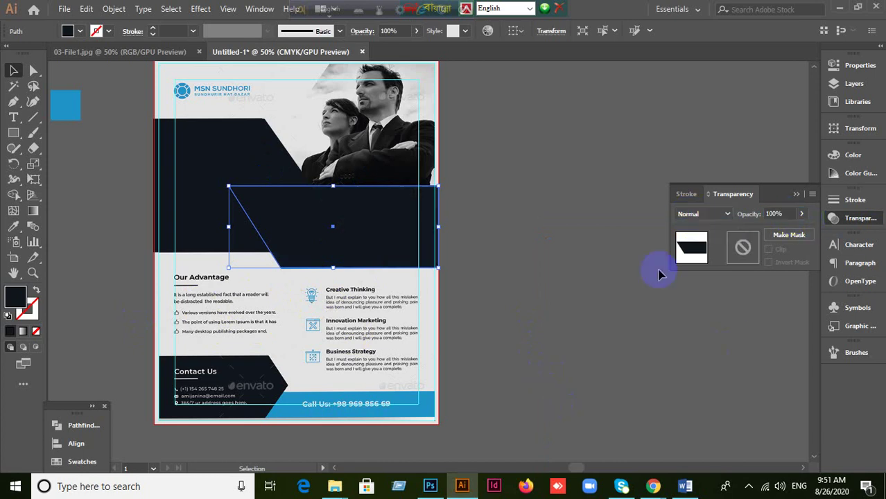
{"action": "left_click", "coordinate": [477, 304]}
{"action": "left_click", "coordinate": [372, 244]}
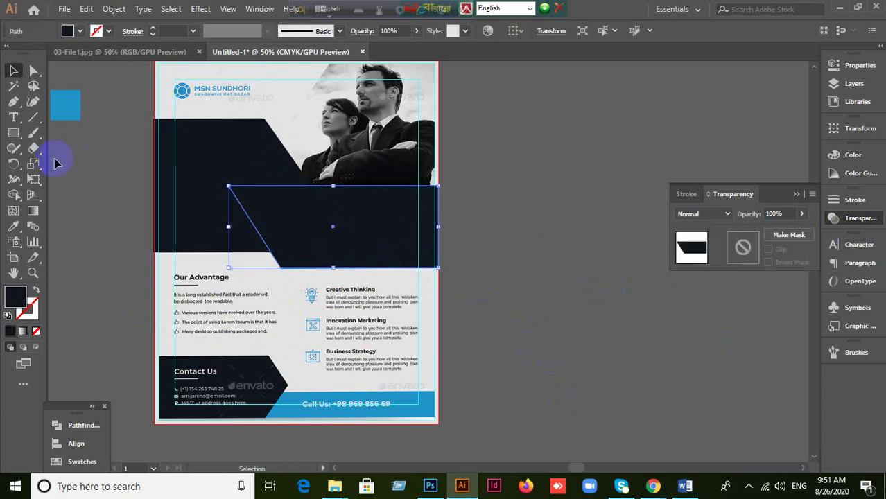
{"action": "left_click", "coordinate": [11, 227]}
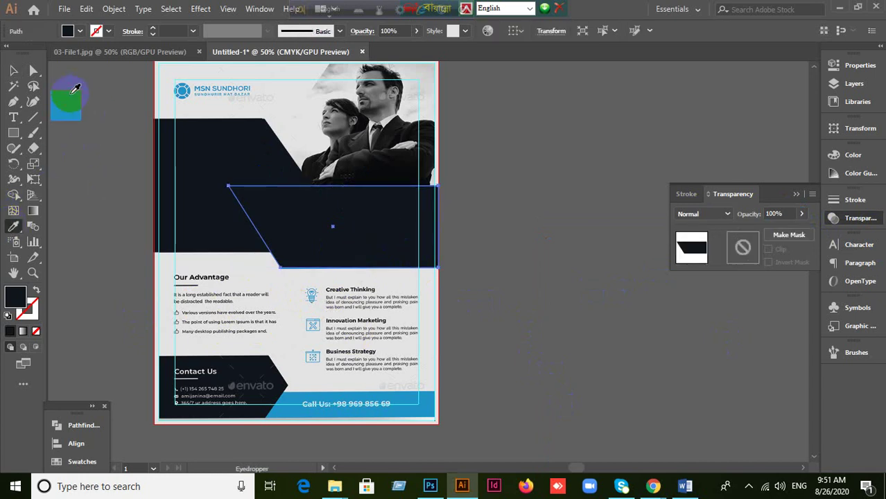
Step: Fill the right panel with the blue colour sampled from the artwork
{"action": "left_click", "coordinate": [66, 94]}
{"action": "left_click", "coordinate": [13, 70]}
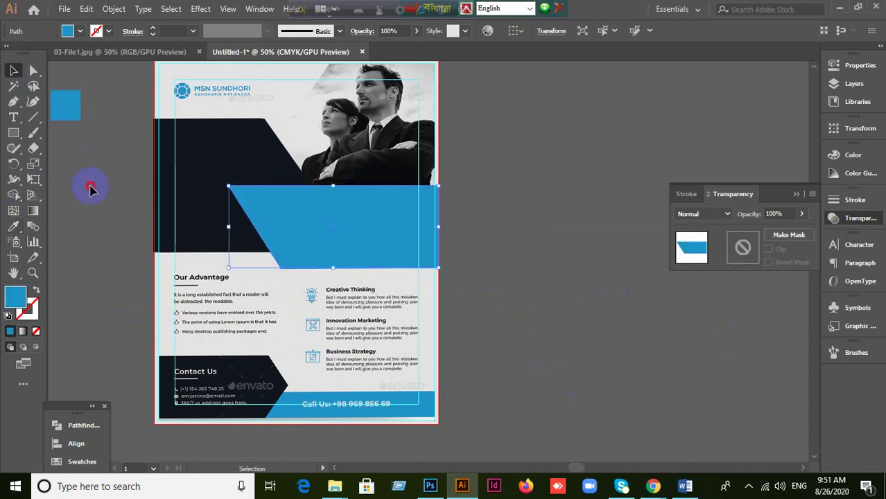
{"action": "left_click", "coordinate": [297, 237]}
{"action": "key", "text": "ctrl+z"}
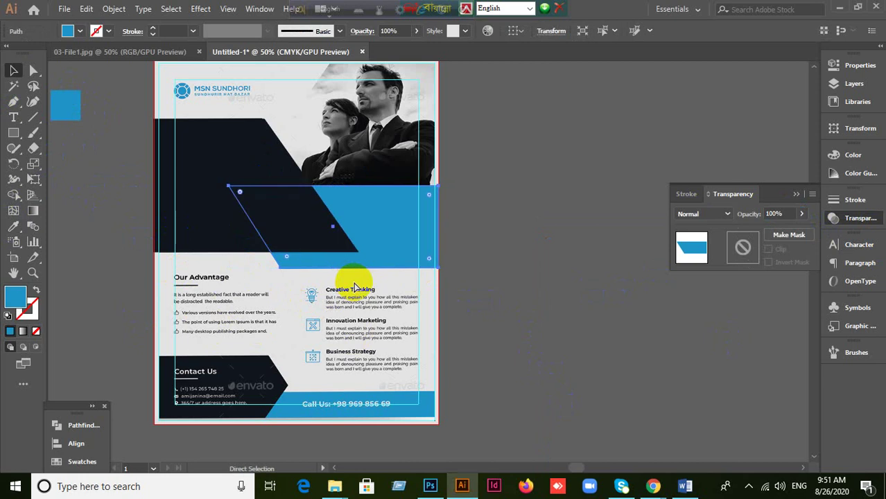
{"action": "left_click", "coordinate": [301, 227]}
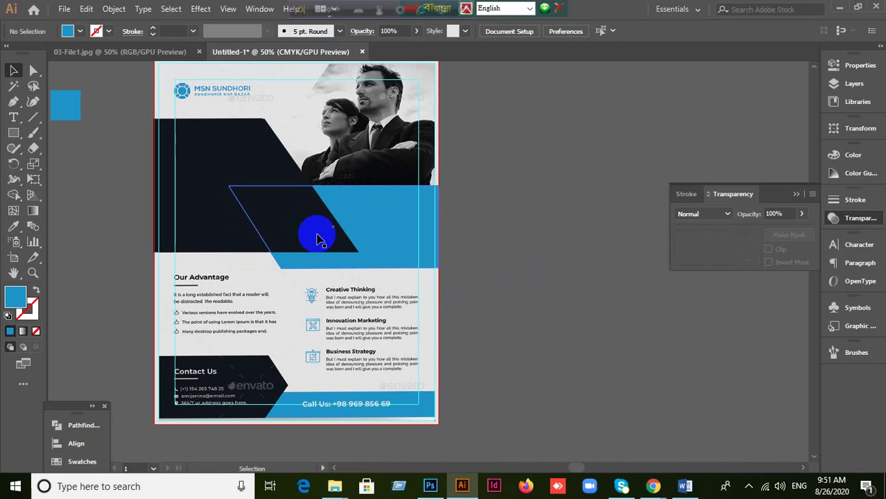
Step: Drag the blue rectangle right past the page's right edge
{"action": "scroll", "coordinate": [530, 271], "scroll_direction": "up", "scroll_amount": 1}
{"action": "scroll", "coordinate": [525, 281], "scroll_direction": "down", "scroll_amount": 1}
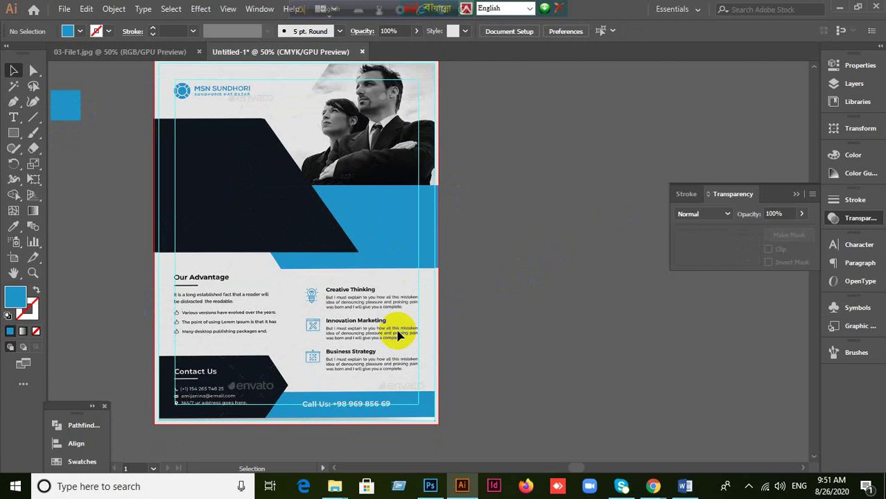
{"action": "left_click", "coordinate": [471, 337]}
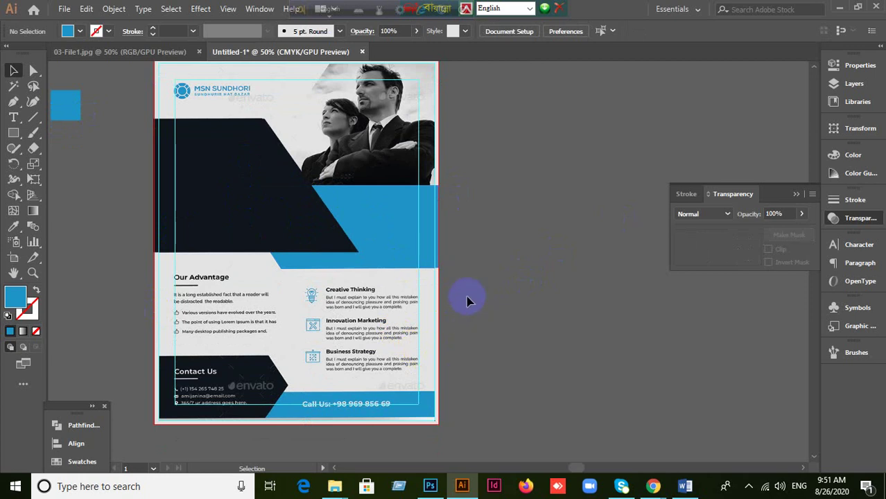
{"action": "scroll", "coordinate": [454, 255], "scroll_direction": "up", "scroll_amount": 1}
{"action": "scroll", "coordinate": [454, 255], "scroll_direction": "down", "scroll_amount": 1}
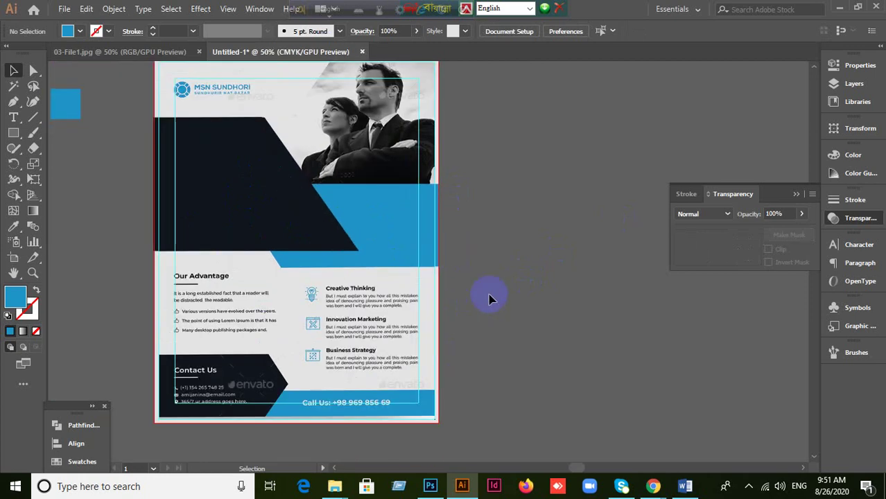
{"action": "left_click", "coordinate": [389, 210]}
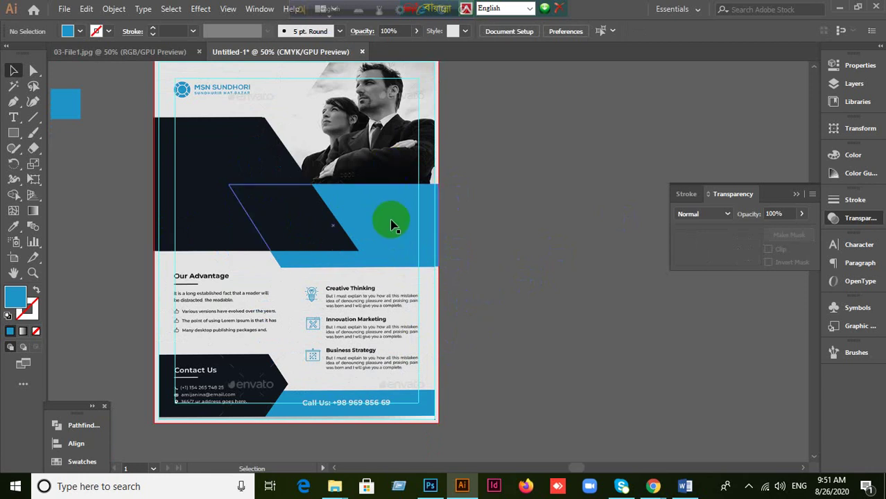
{"action": "left_click", "coordinate": [545, 228]}
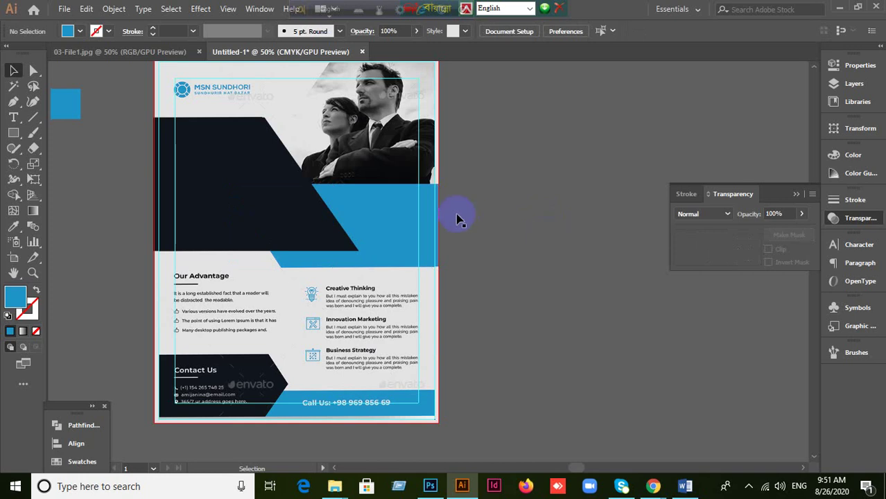
{"action": "left_click_drag", "start_coordinate": [367, 210], "coordinate": [470, 209]}
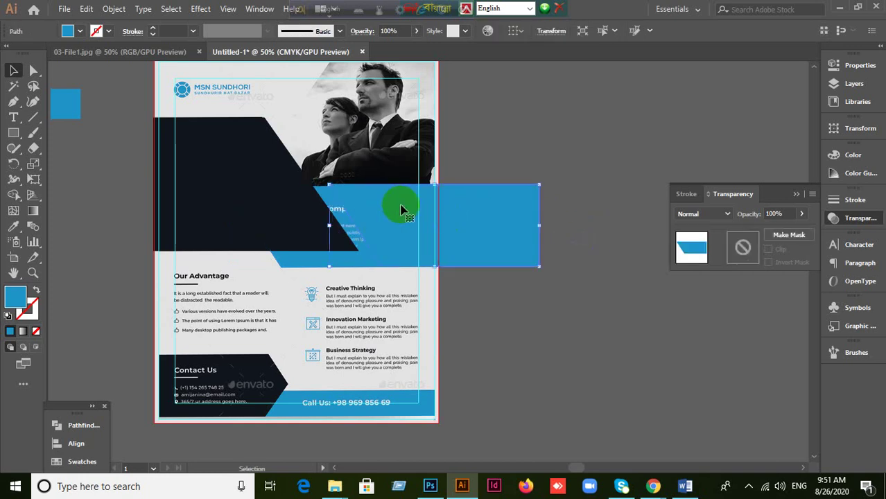
Step: Temporarily move the dark angled panel off the headline, then restore it
{"action": "scroll", "coordinate": [271, 195], "scroll_direction": "left", "scroll_amount": 2}
{"action": "left_click", "coordinate": [245, 257]}
{"action": "left_click_drag", "start_coordinate": [267, 197], "coordinate": [155, 267]}
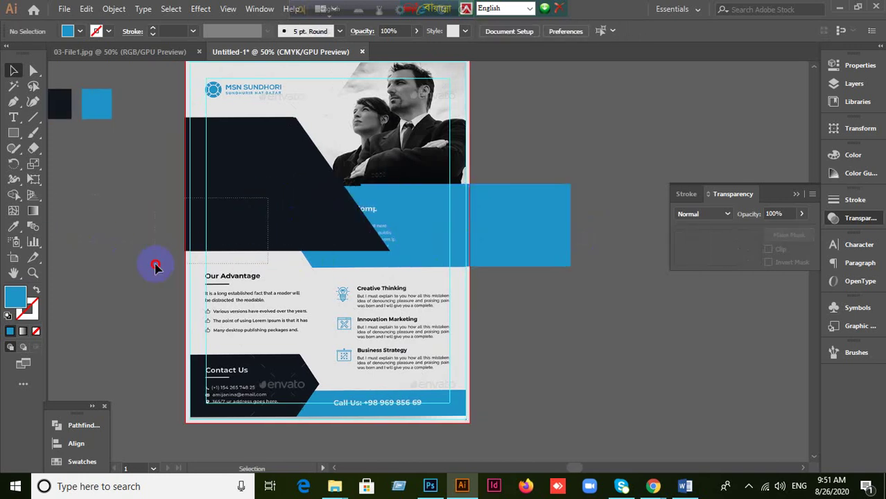
{"action": "left_click", "coordinate": [255, 162], "text": "ctrl"}
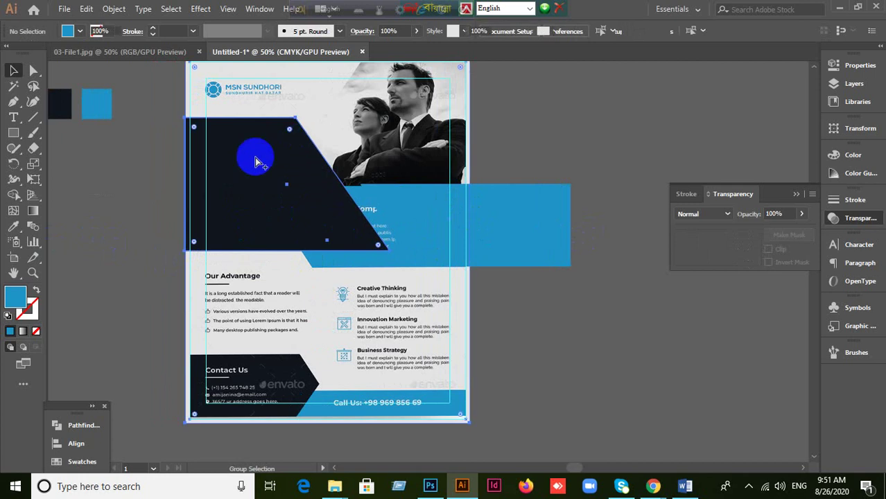
{"action": "left_click_drag", "start_coordinate": [255, 162], "coordinate": [178, 253]}
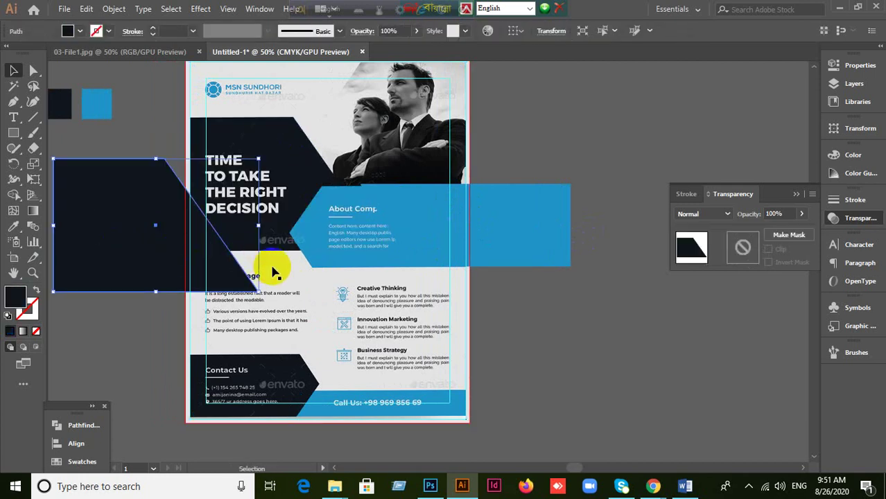
{"action": "key", "text": "a"}
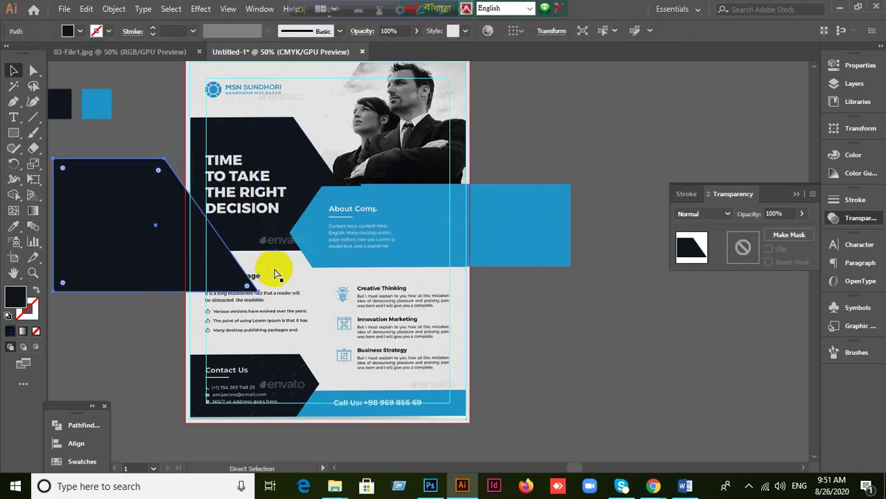
{"action": "key", "text": "ctrl+z"}
{"action": "key", "text": "v"}
Step: Delete the stray blue rectangle beyond the page's right edge
{"action": "left_click", "coordinate": [528, 207]}
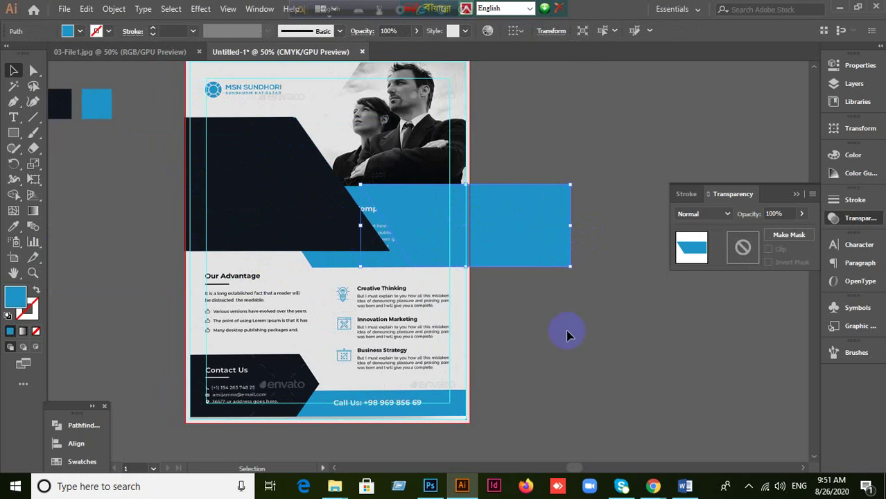
{"action": "key", "text": "Delete"}
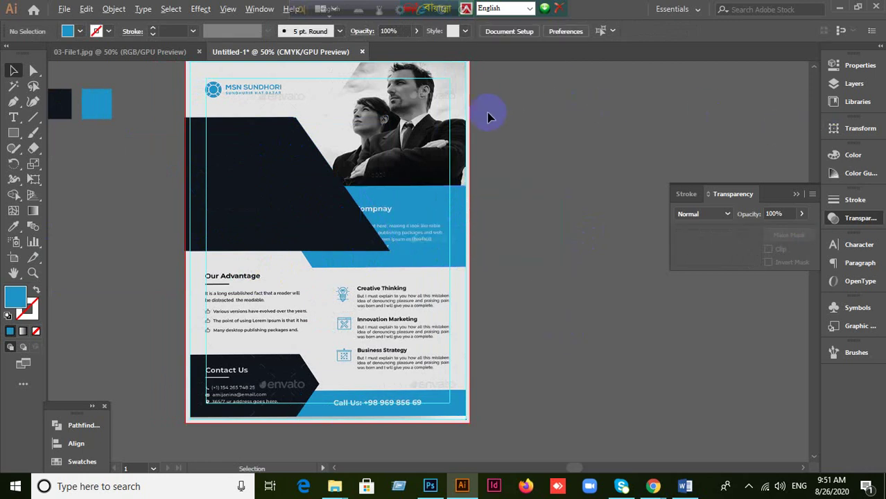
{"action": "scroll", "coordinate": [487, 114], "scroll_direction": "up", "scroll_amount": 4}
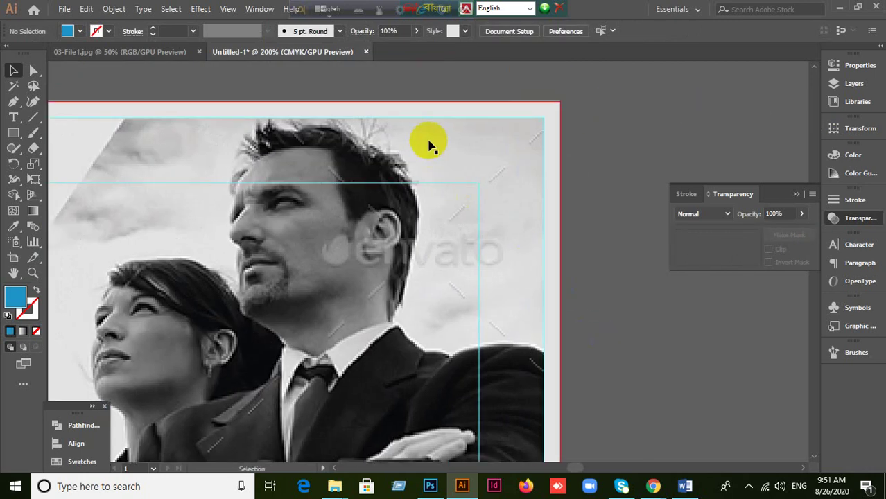
{"action": "scroll", "coordinate": [429, 145], "scroll_direction": "up", "scroll_amount": 2}
Step: Copy the white background rectangle as a colour sample and zoom out to the whole flyer
{"action": "left_click", "coordinate": [416, 83]}
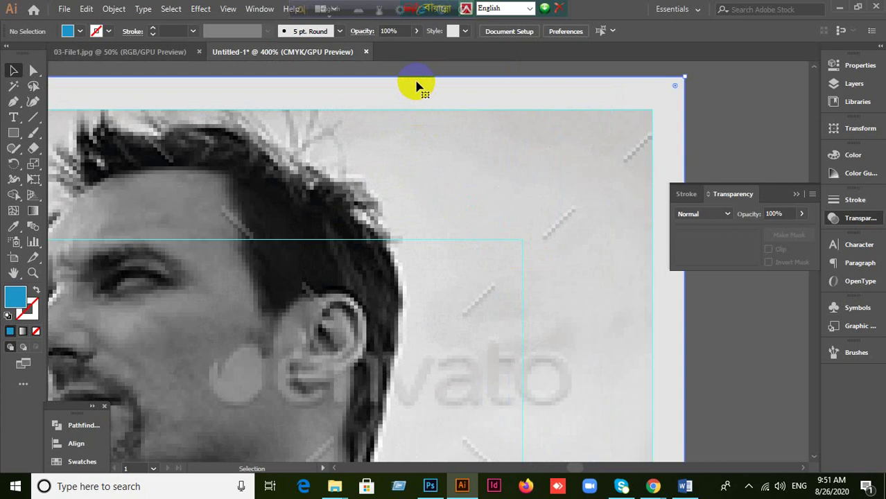
{"action": "key", "text": "ctrl+shift+a"}
{"action": "left_click", "coordinate": [527, 161]}
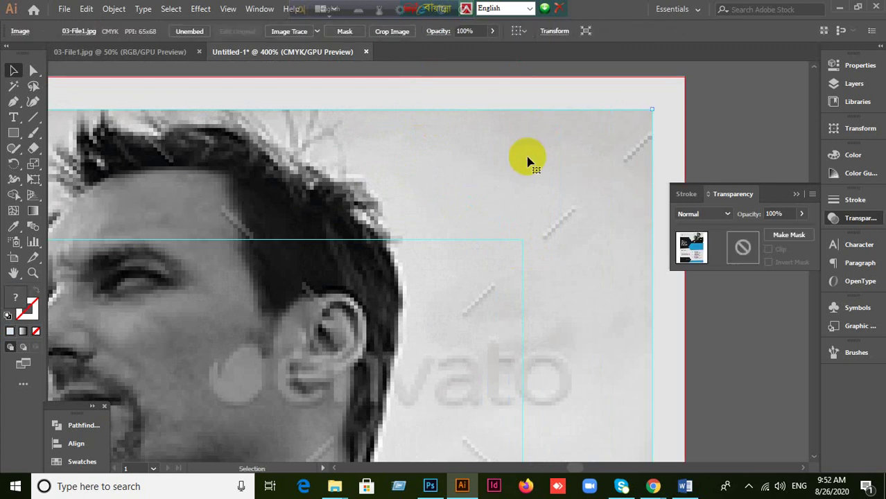
{"action": "key", "text": "ctrl+shift+a"}
{"action": "key", "text": "ctrl+z"}
{"action": "key", "text": "ctrl+minus"}
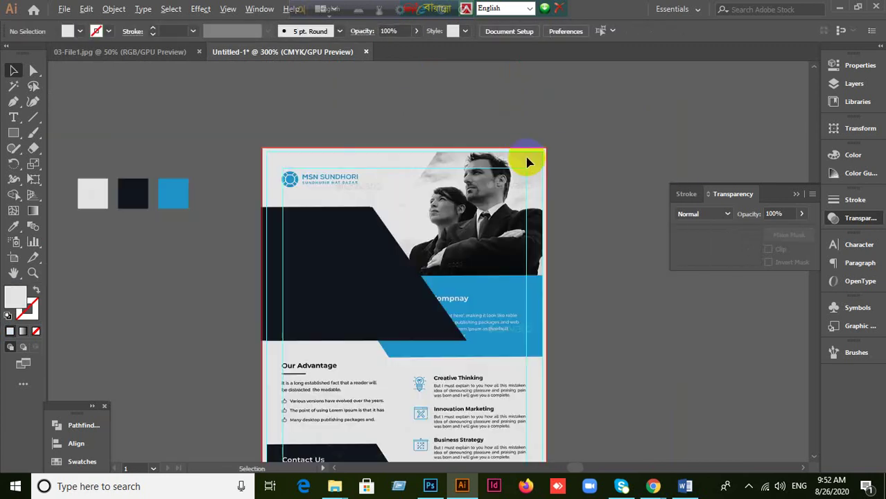
{"action": "scroll", "coordinate": [530, 277], "scroll_direction": "up", "scroll_amount": 3}
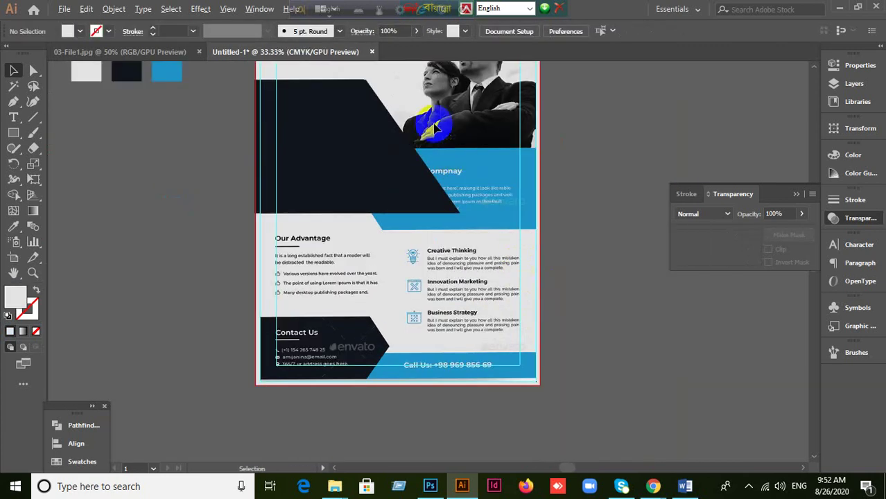
{"action": "scroll", "coordinate": [426, 159], "scroll_direction": "down", "scroll_amount": 1}
{"action": "scroll", "coordinate": [447, 222], "scroll_direction": "up", "scroll_amount": 2}
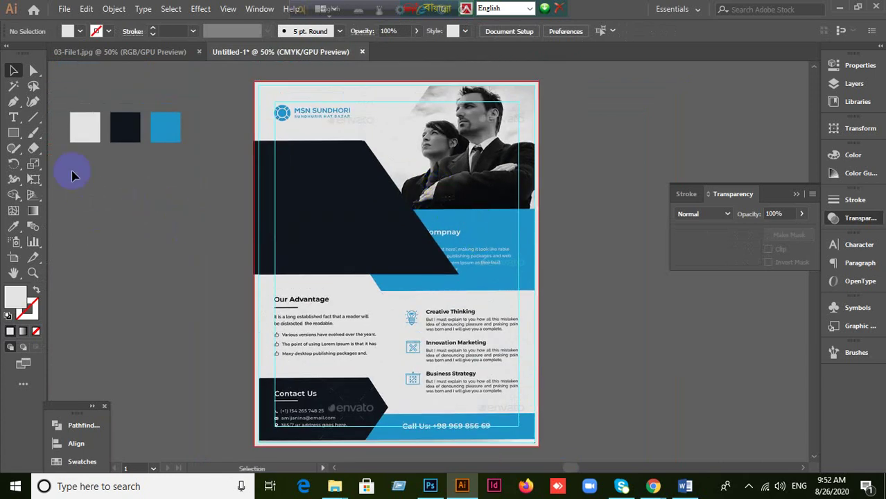
{"action": "left_click", "coordinate": [13, 133]}
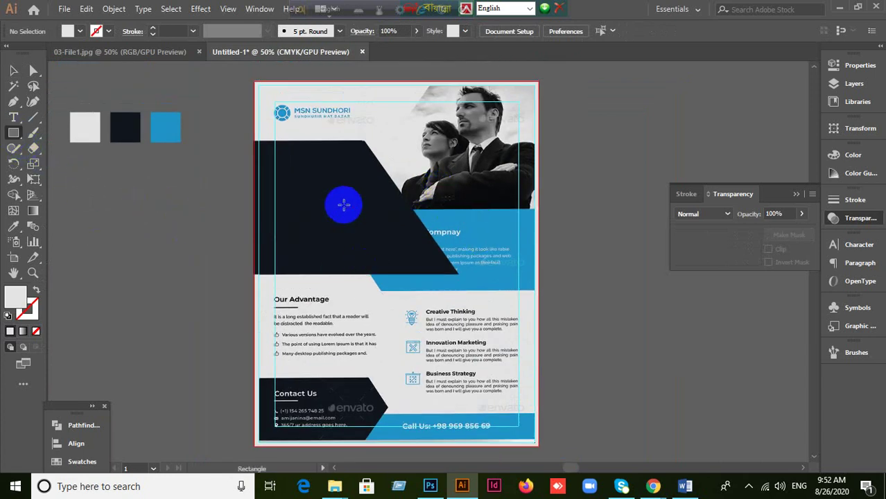
Step: Draw a trial light rectangle over the blue band and close the Transparency panel
{"action": "mouse_move", "coordinate": [341, 207]}
{"action": "left_mouse_down"}
{"action": "mouse_move", "coordinate": [518, 291]}
{"action": "mouse_move", "coordinate": [538, 290]}
{"action": "left_mouse_up"}
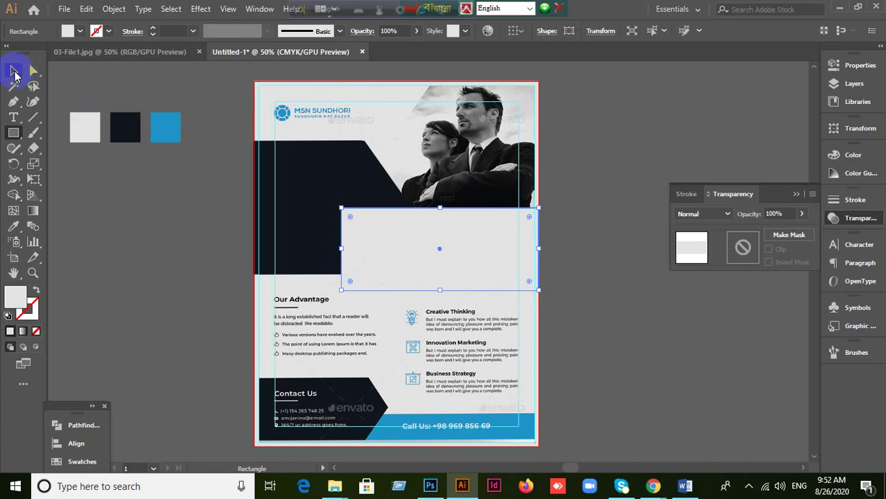
{"action": "left_click", "coordinate": [15, 72]}
{"action": "scroll", "coordinate": [389, 299], "scroll_direction": "up", "scroll_amount": 1}
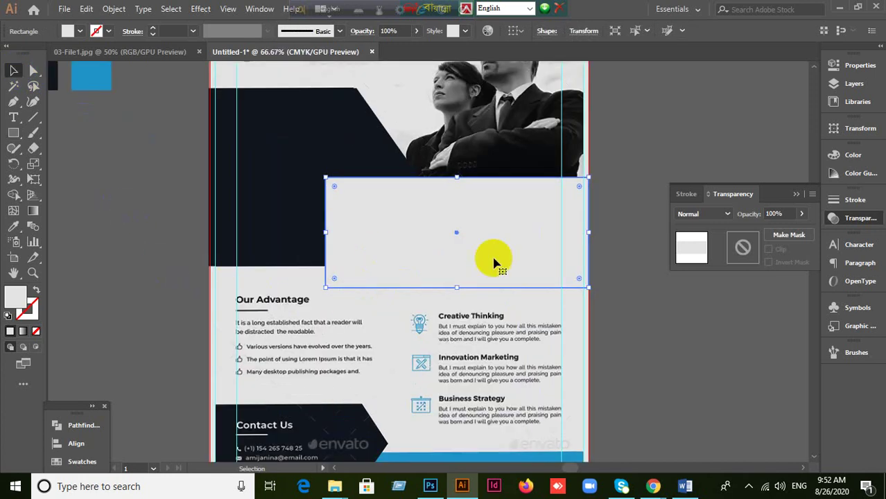
{"action": "key", "text": "Delete"}
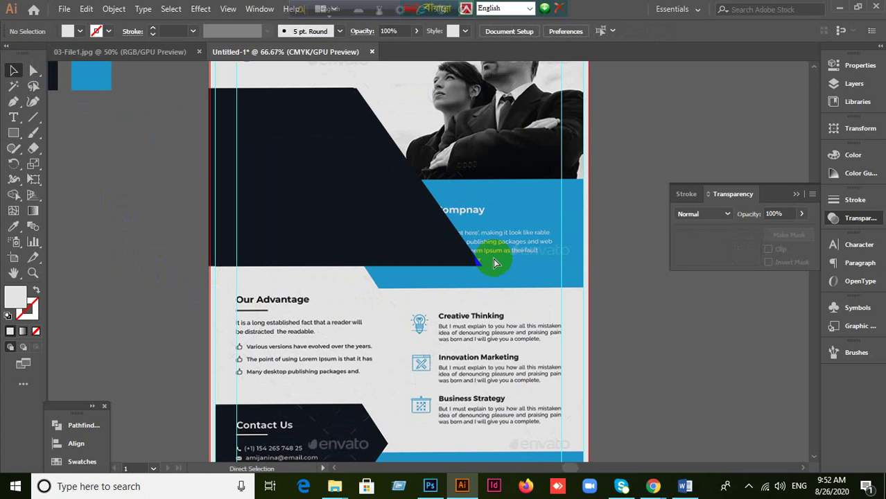
{"action": "key", "text": "ctrl+z"}
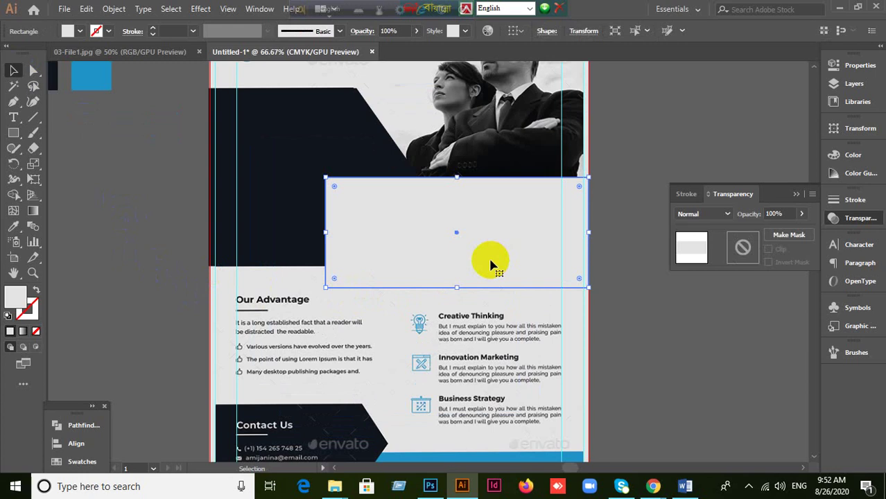
{"action": "left_click", "coordinate": [788, 198]}
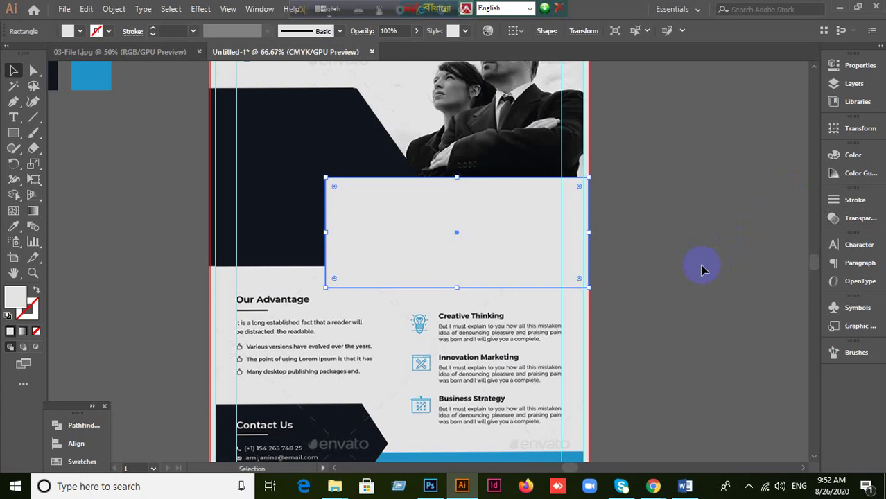
{"action": "left_click", "coordinate": [118, 216]}
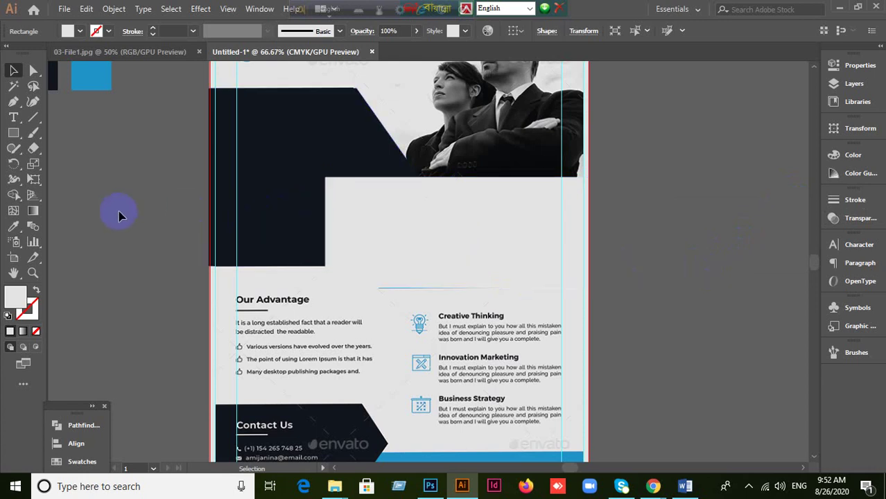
Step: Select the light rectangle below the photo and turn on the rulers with Ctrl+R
{"action": "left_click", "coordinate": [281, 128]}
{"action": "scroll", "coordinate": [178, 192], "scroll_direction": "up", "scroll_amount": 2}
{"action": "left_click", "coordinate": [222, 142]}
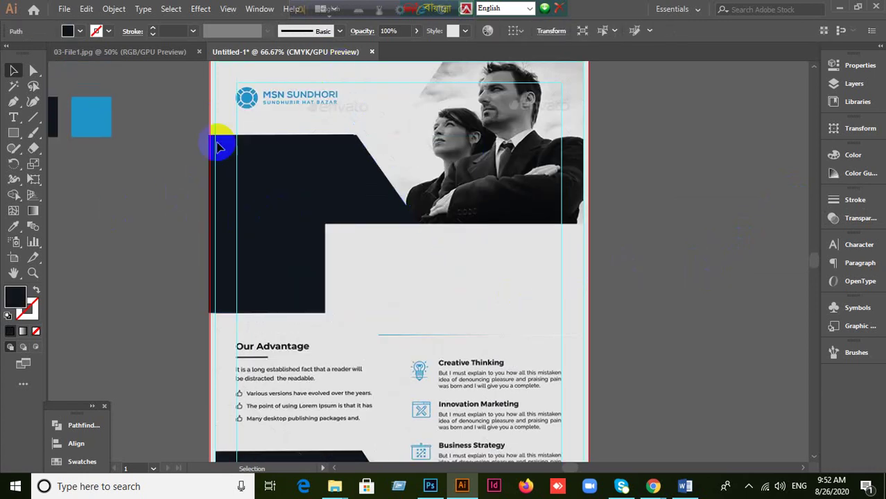
{"action": "scroll", "coordinate": [193, 160], "scroll_direction": "up", "scroll_amount": 2}
{"action": "left_click", "coordinate": [245, 138]}
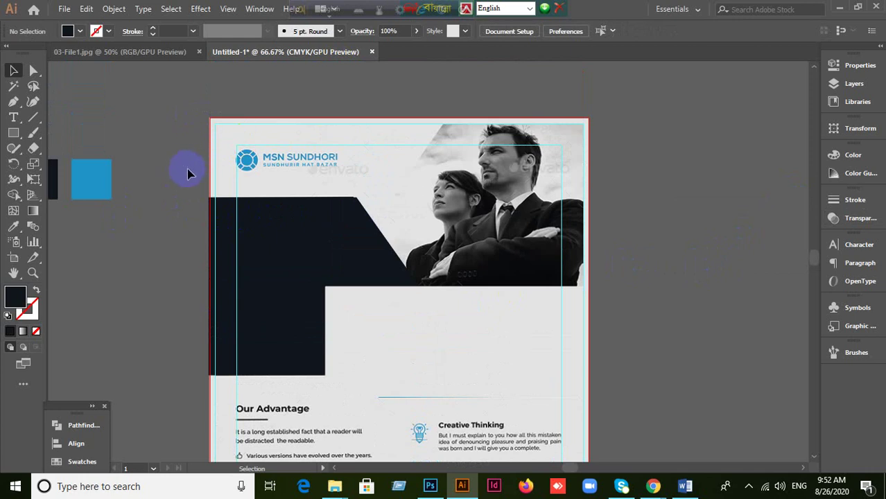
{"action": "scroll", "coordinate": [187, 174], "scroll_direction": "down", "scroll_amount": 2}
{"action": "left_click", "coordinate": [379, 257]}
{"action": "scroll", "coordinate": [129, 262], "scroll_direction": "down", "scroll_amount": 3}
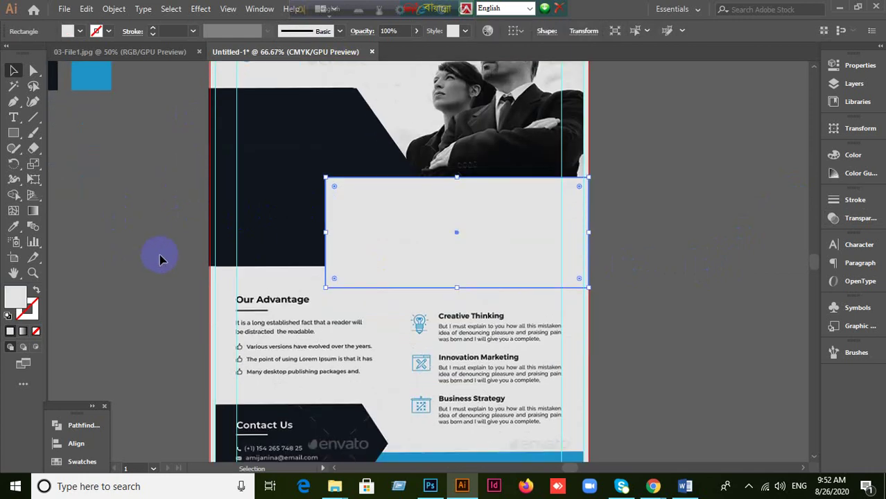
{"action": "key", "text": "a"}
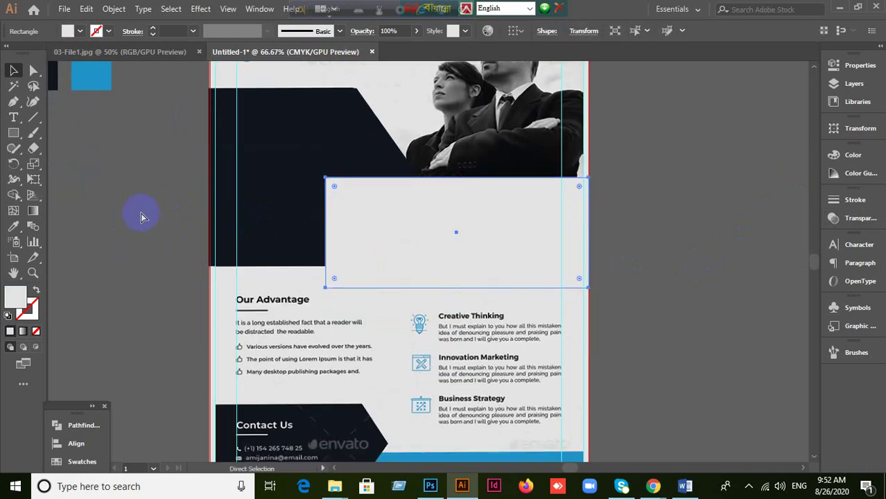
{"action": "key", "text": "ctrl+r"}
{"action": "key", "text": "v"}
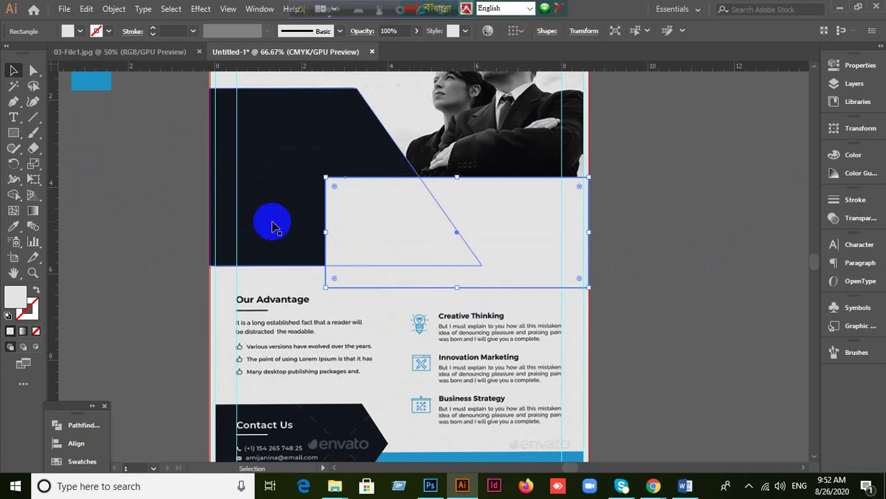
Step: Move the light rectangle off the blue band and delete it
{"action": "left_click_drag", "start_coordinate": [554, 276], "coordinate": [702, 253]}
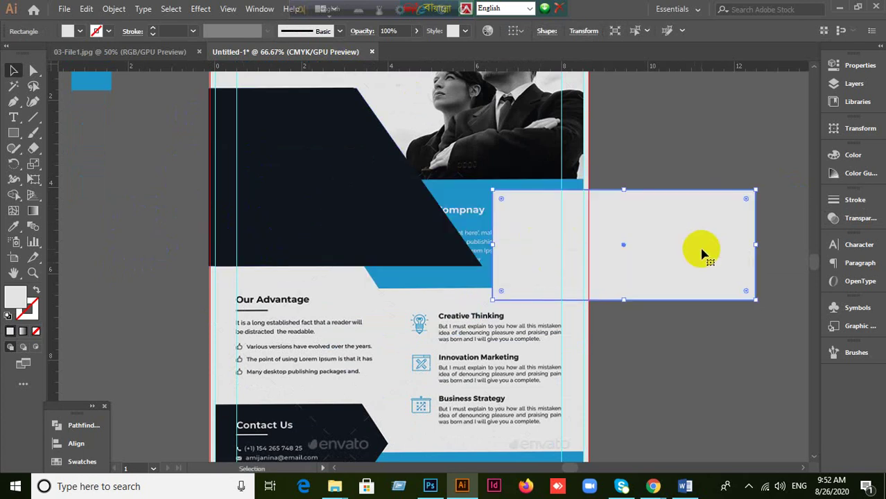
{"action": "key", "text": "Delete"}
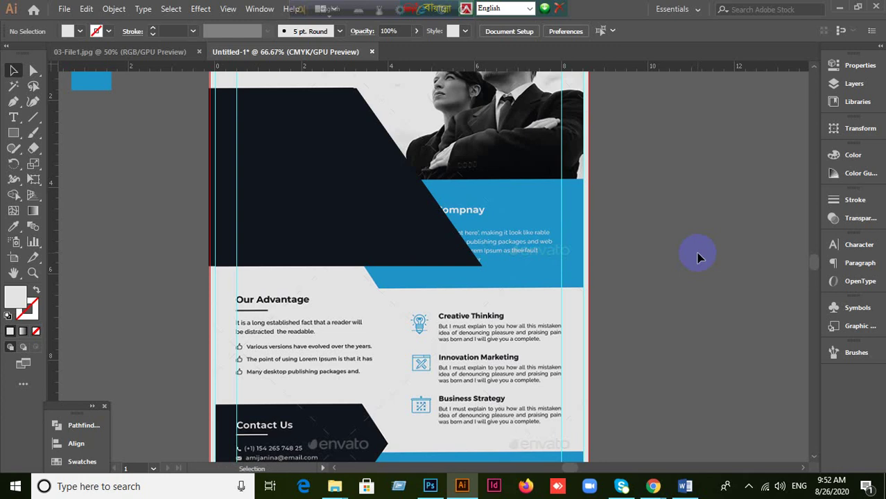
{"action": "left_click", "coordinate": [282, 173]}
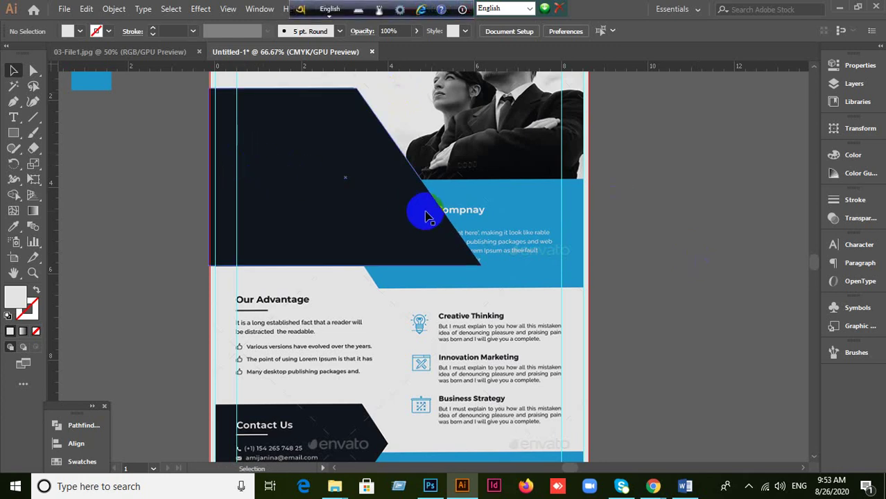
{"action": "scroll", "coordinate": [429, 214], "scroll_direction": "down", "scroll_amount": 1}
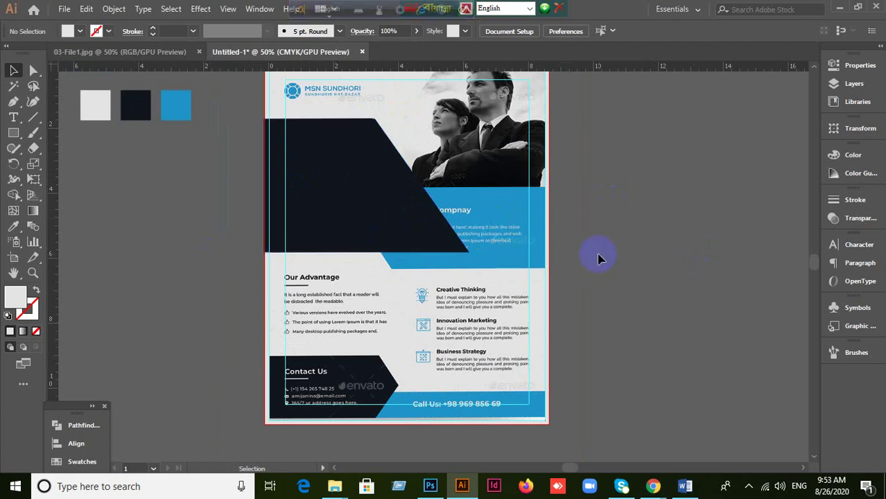
{"action": "left_click", "coordinate": [13, 133]}
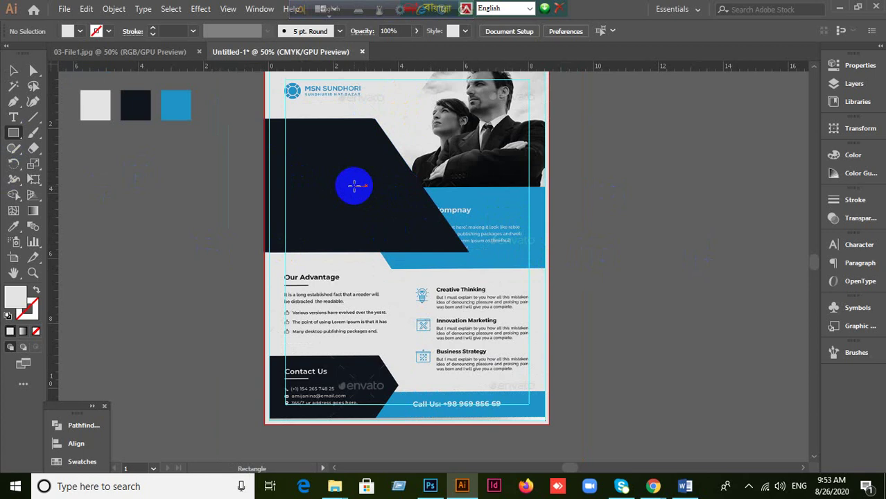
Step: Draw a light rectangle across the flyer's right middle, narrowed to 2.57 inches
{"action": "left_click_drag", "start_coordinate": [354, 185], "coordinate": [547, 269]}
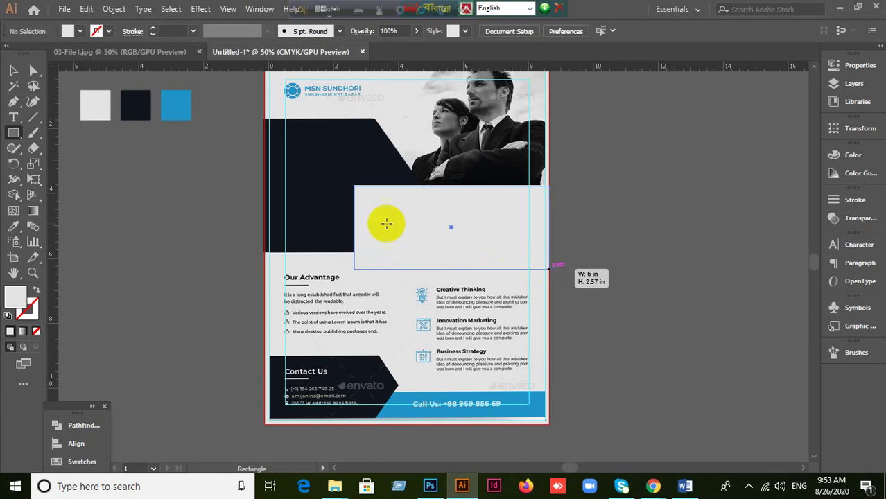
{"action": "left_click", "coordinate": [14, 70]}
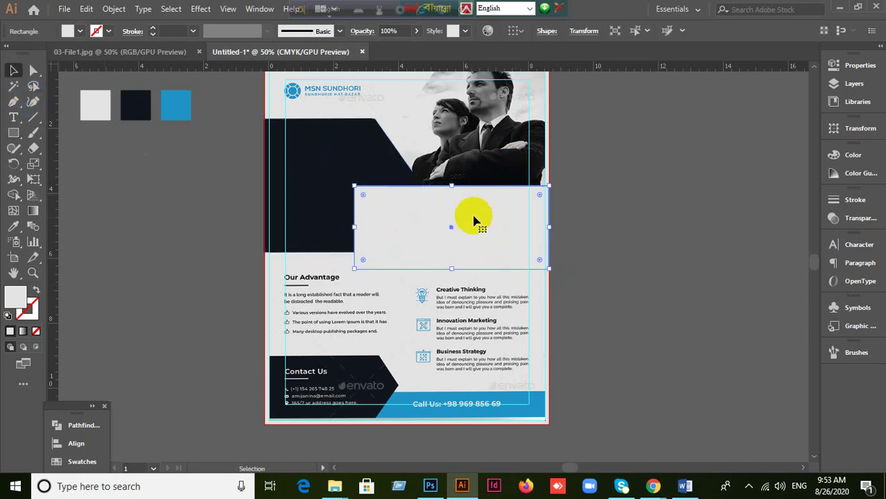
{"action": "left_click_drag", "start_coordinate": [355, 227], "coordinate": [471, 227]}
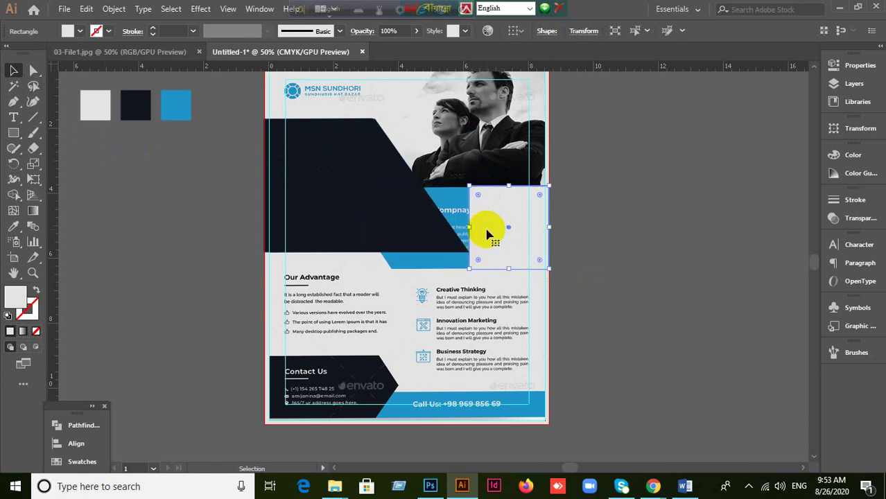
Step: Send the dark angled panel backward behind the headline
{"action": "left_click", "coordinate": [430, 229]}
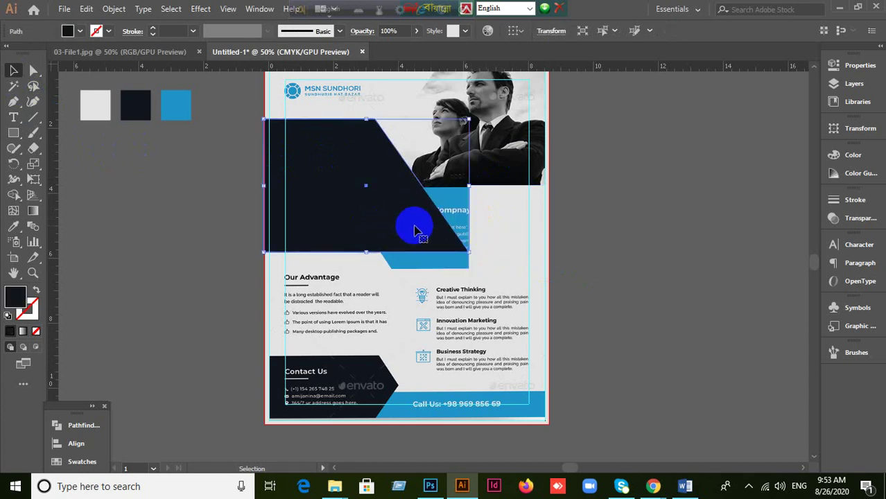
{"action": "key", "text": "ctrl+shift+bracketleft"}
{"action": "left_click", "coordinate": [392, 231]}
Step: Widen the light rectangle leftward to 4.7 inches
{"action": "left_click", "coordinate": [475, 237]}
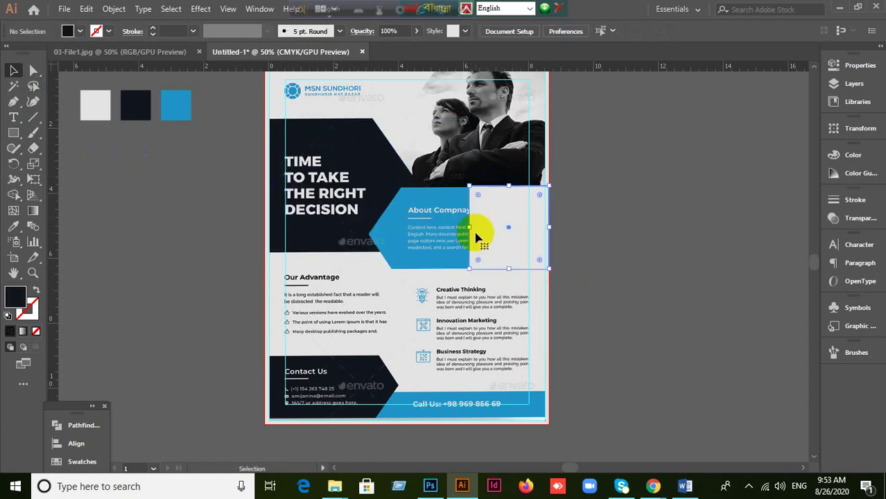
{"action": "left_click_drag", "start_coordinate": [469, 227], "coordinate": [401, 227]}
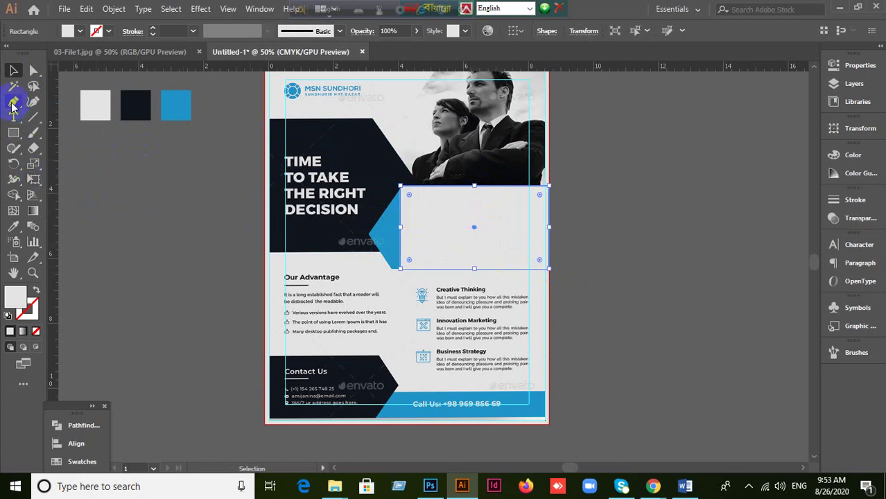
{"action": "left_click_drag", "start_coordinate": [13, 101], "coordinate": [65, 118]}
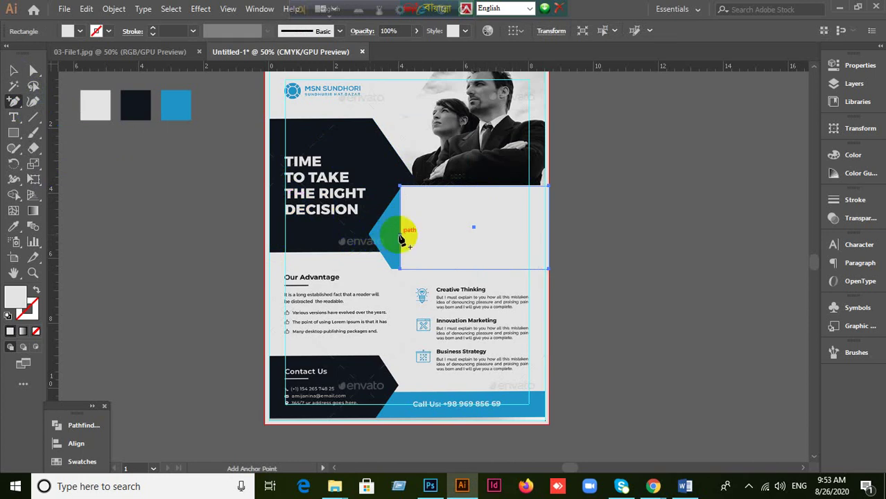
Step: Add an anchor on the light rectangle's left edge and pull it out into a left-pointing point
{"action": "left_click", "coordinate": [401, 231]}
{"action": "key", "text": "a"}
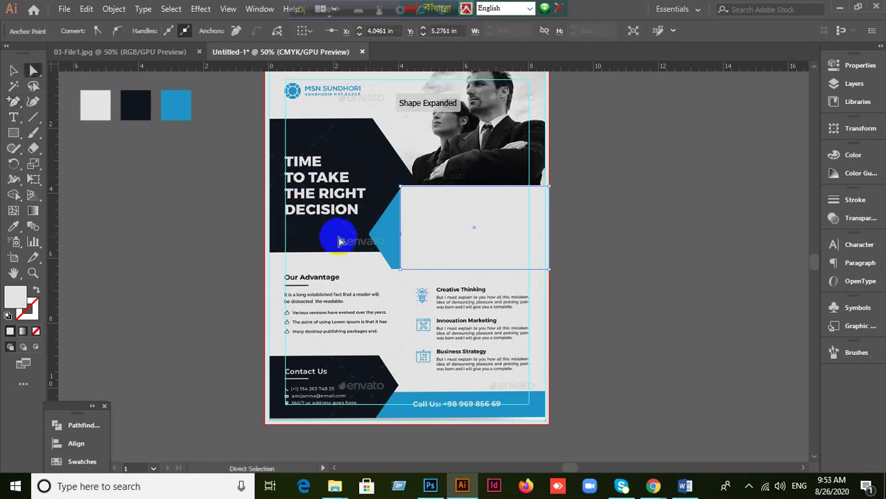
{"action": "left_click_drag", "start_coordinate": [401, 234], "coordinate": [370, 235]}
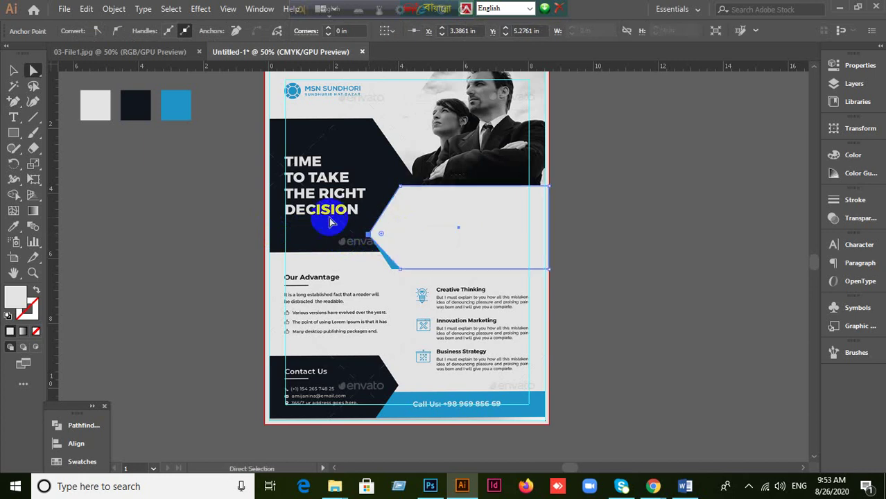
{"action": "left_click_drag", "start_coordinate": [401, 269], "coordinate": [391, 269]}
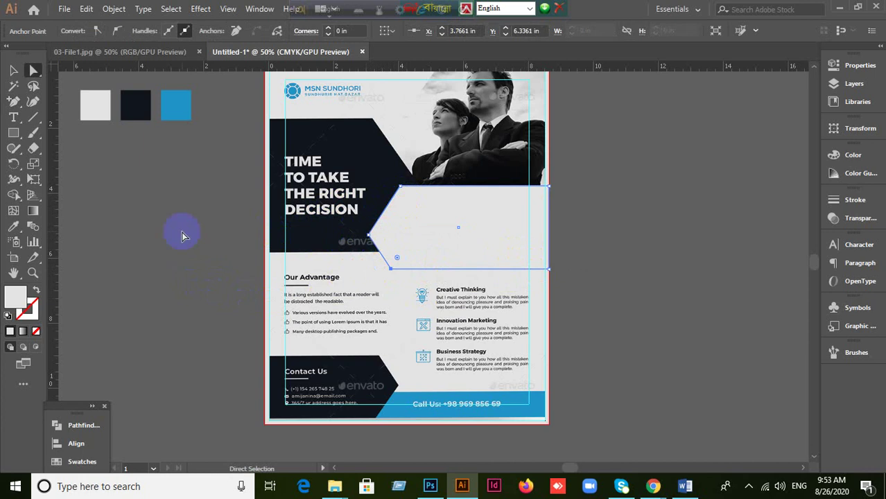
Step: Fill the arrow panel with the blue swatch colour using the Eyedropper
{"action": "left_click", "coordinate": [13, 70]}
{"action": "left_click", "coordinate": [84, 184]}
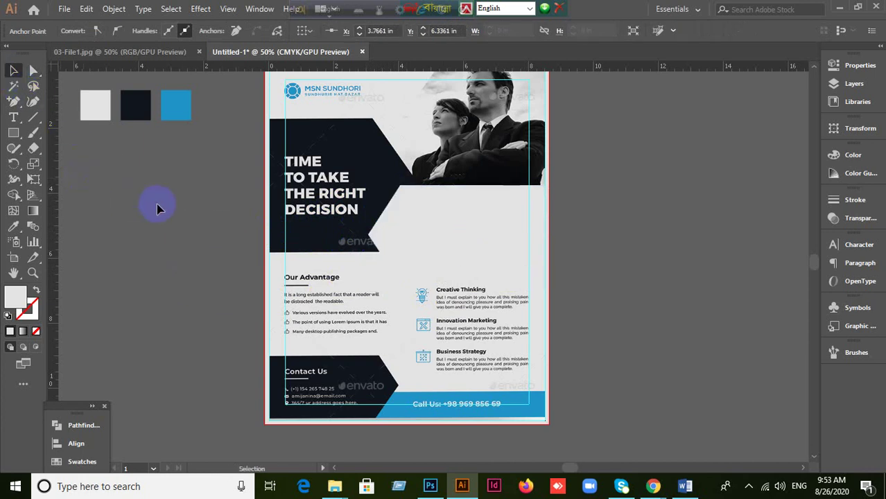
{"action": "key", "text": "ctrl+z"}
{"action": "key", "text": "ctrl+z"}
{"action": "key", "text": "ctrl+z"}
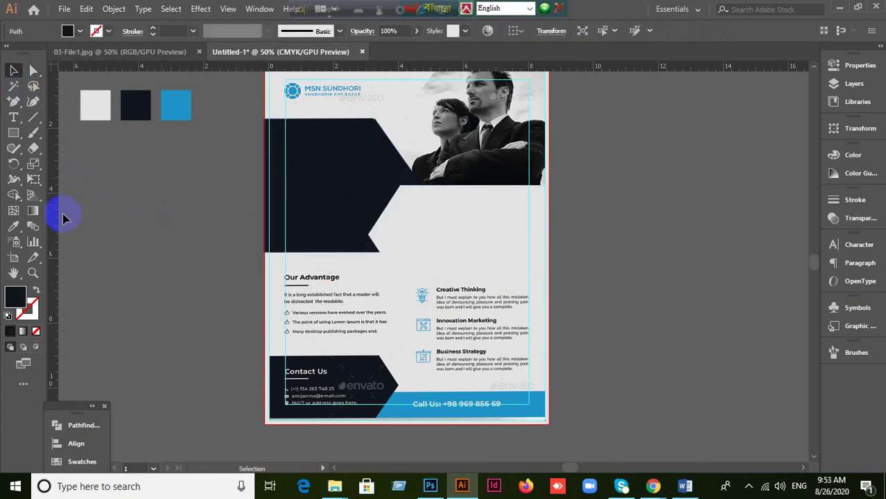
{"action": "left_click", "coordinate": [428, 227]}
{"action": "left_click", "coordinate": [13, 226]}
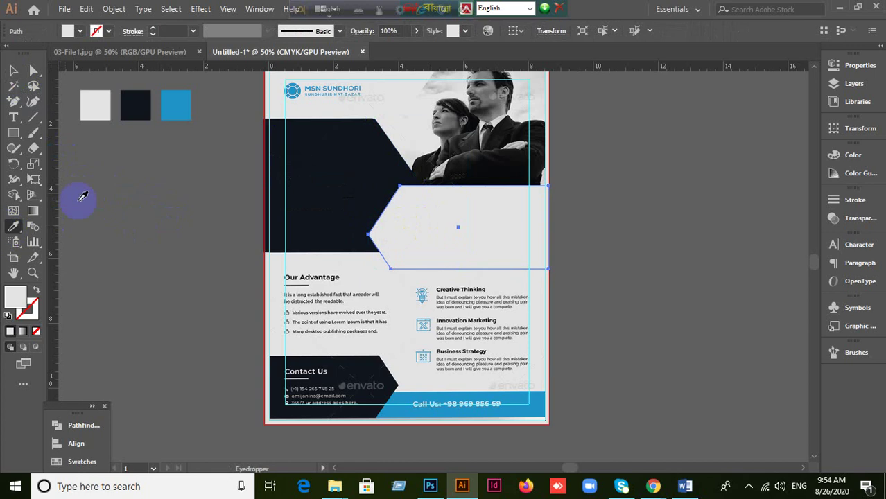
{"action": "left_click", "coordinate": [181, 104]}
{"action": "left_click", "coordinate": [13, 70]}
{"action": "left_click", "coordinate": [170, 253]}
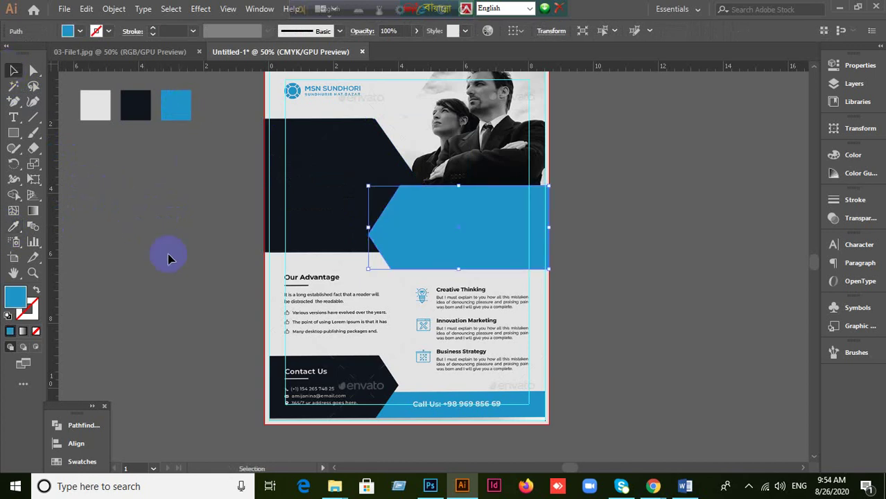
{"action": "scroll", "coordinate": [477, 323], "scroll_direction": "down", "scroll_amount": 3}
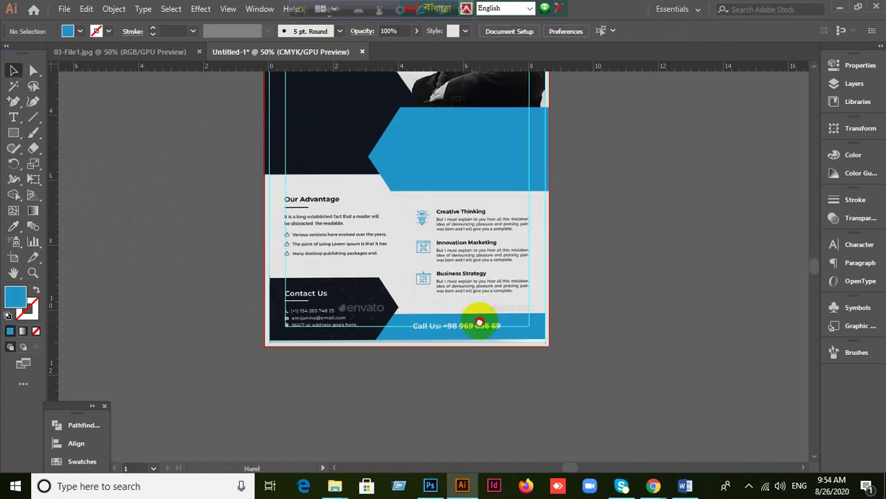
Step: Draw a rectangle over the flyer's bottom-left corner and narrow it to about 3.49 × 2.12 in
{"action": "scroll", "coordinate": [376, 301], "scroll_direction": "up", "scroll_amount": 1}
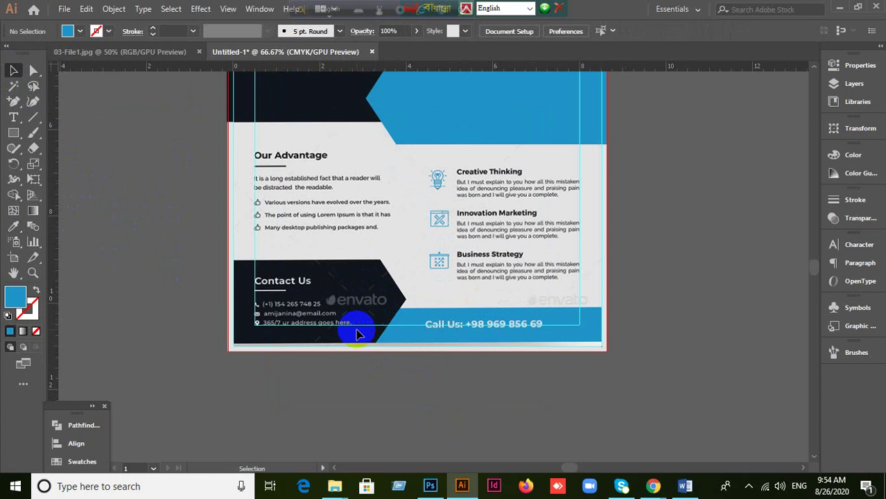
{"action": "left_click", "coordinate": [13, 133]}
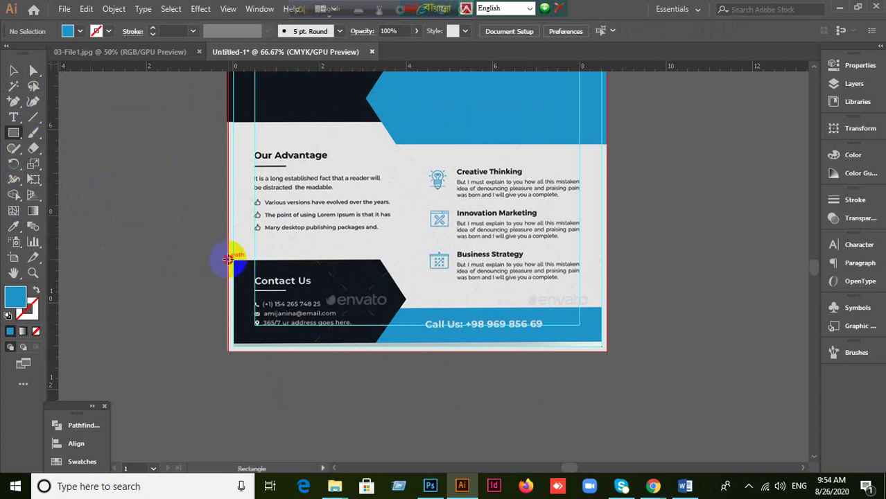
{"action": "left_click", "coordinate": [228, 258]}
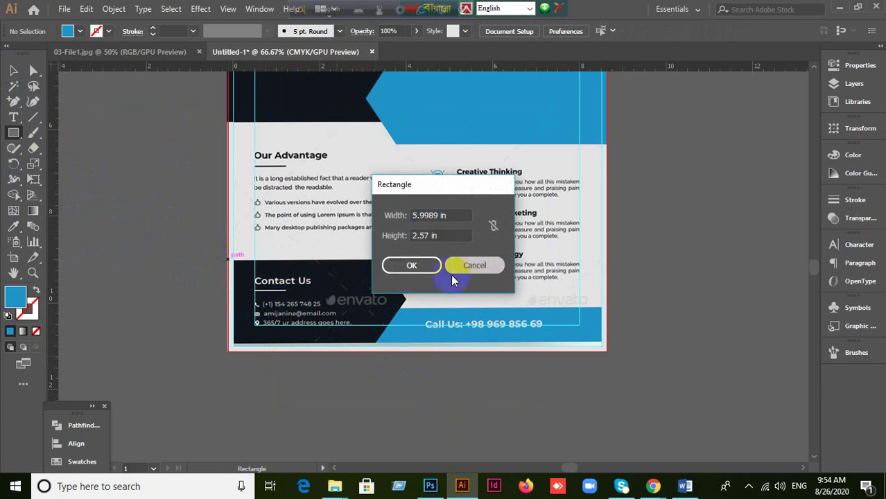
{"action": "left_click", "coordinate": [454, 269]}
{"action": "left_click_drag", "start_coordinate": [230, 264], "coordinate": [407, 354]}
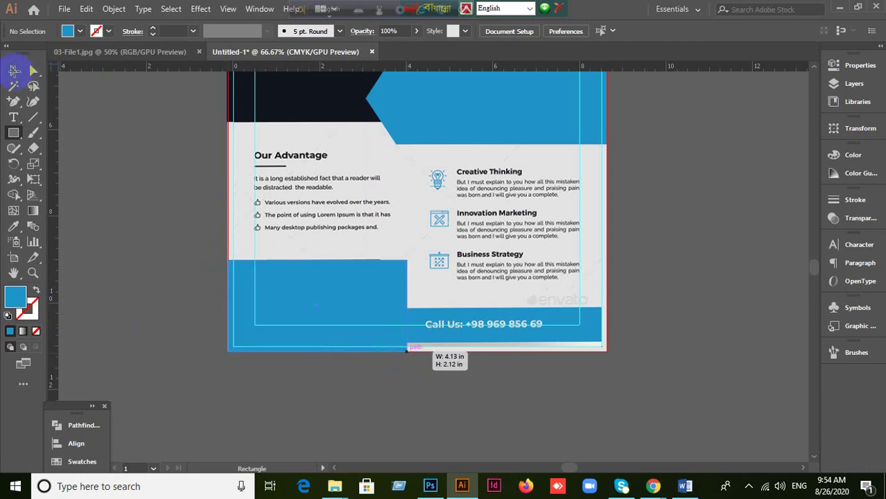
{"action": "scroll", "coordinate": [128, 174], "scroll_direction": "up", "scroll_amount": 2}
{"action": "left_click", "coordinate": [12, 72]}
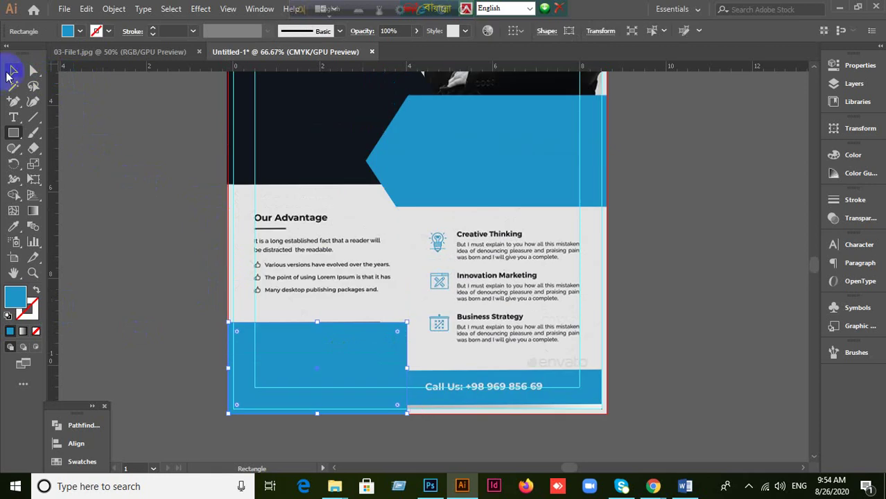
{"action": "left_click", "coordinate": [13, 70]}
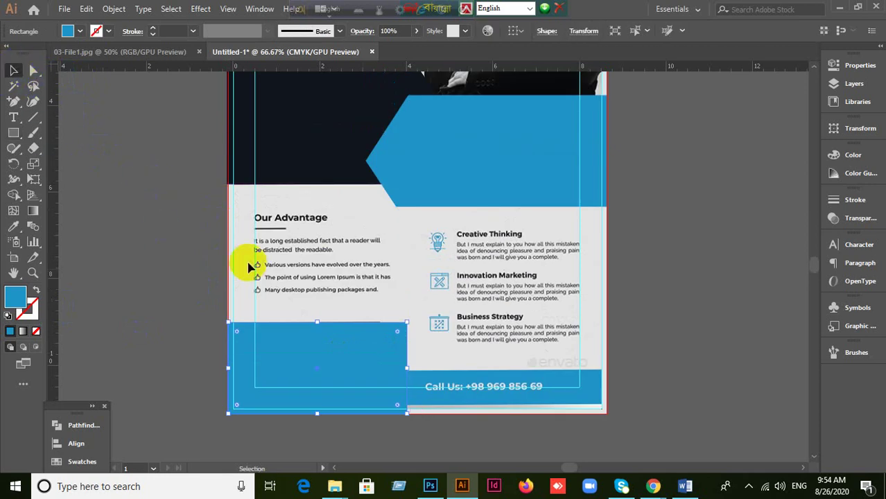
{"action": "scroll", "coordinate": [249, 274], "scroll_direction": "down", "scroll_amount": 1}
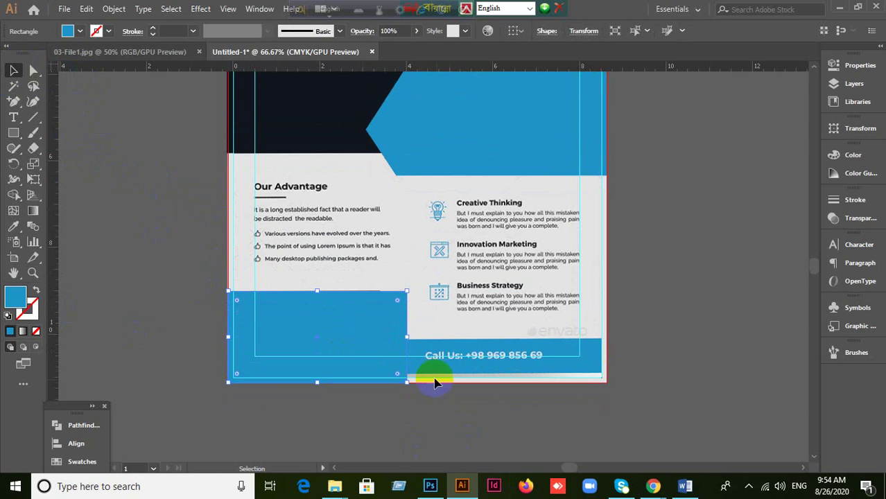
{"action": "left_click_drag", "start_coordinate": [407, 336], "coordinate": [379, 340]}
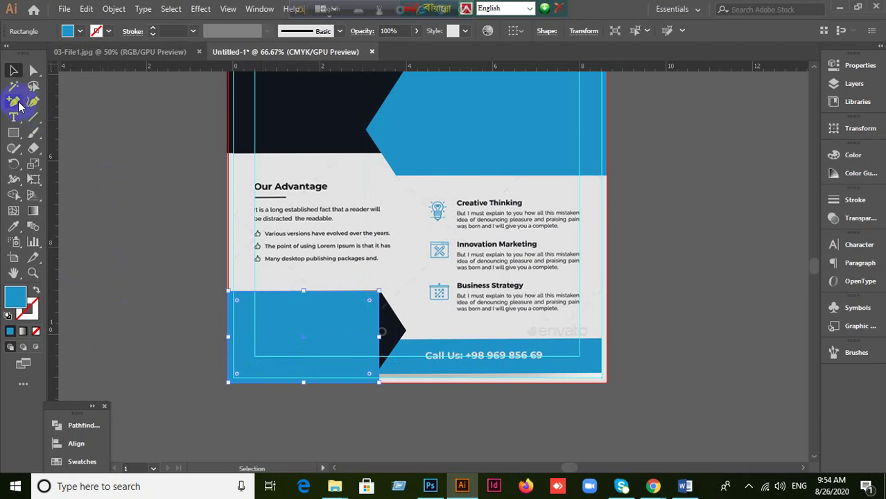
Step: Add an anchor on the blue rectangle's right edge and pull it out into a right-pointing point
{"action": "left_click_drag", "start_coordinate": [14, 101], "coordinate": [66, 119]}
{"action": "left_click", "coordinate": [379, 336]}
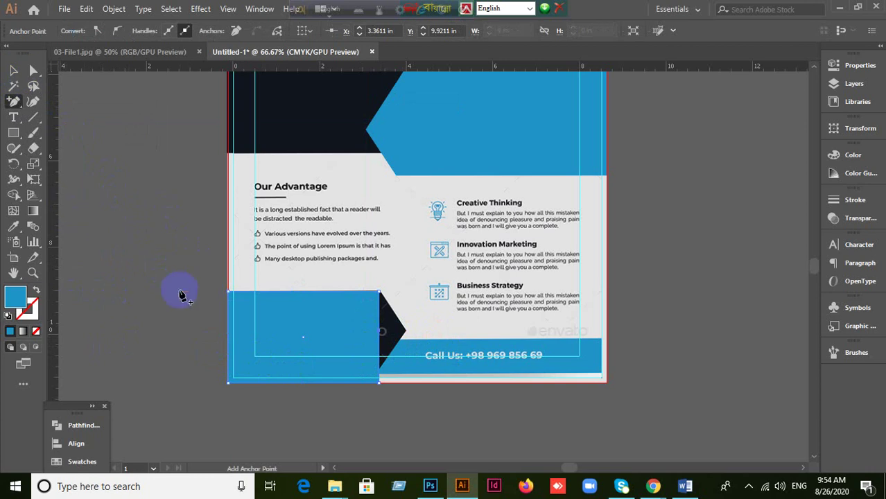
{"action": "key", "text": "a"}
{"action": "left_click_drag", "start_coordinate": [378, 331], "coordinate": [407, 333]}
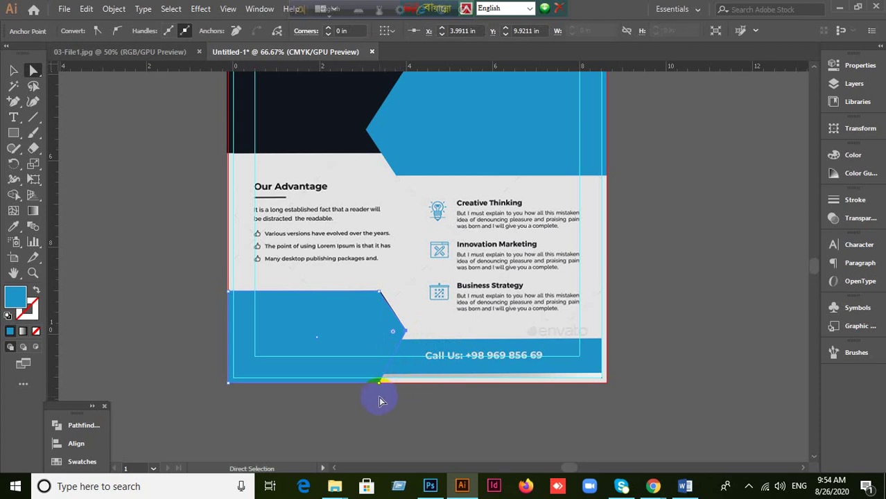
{"action": "left_click_drag", "start_coordinate": [377, 386], "coordinate": [373, 383]}
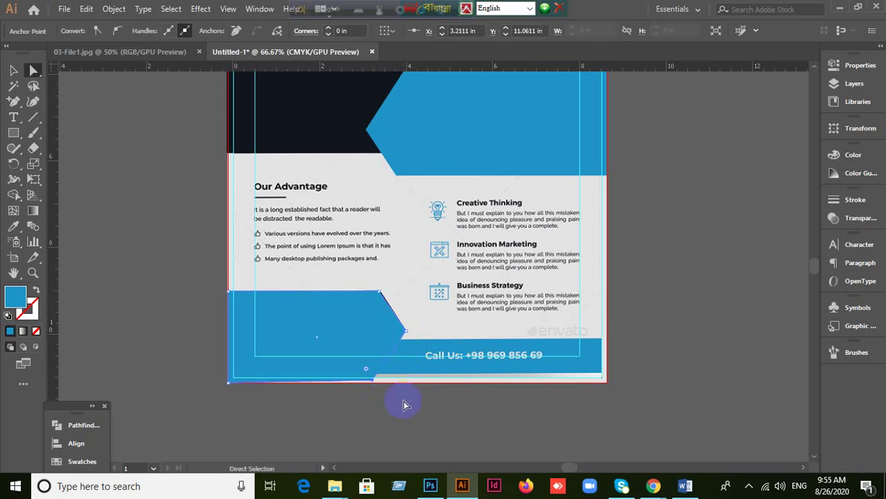
{"action": "key", "text": "ctrl+z"}
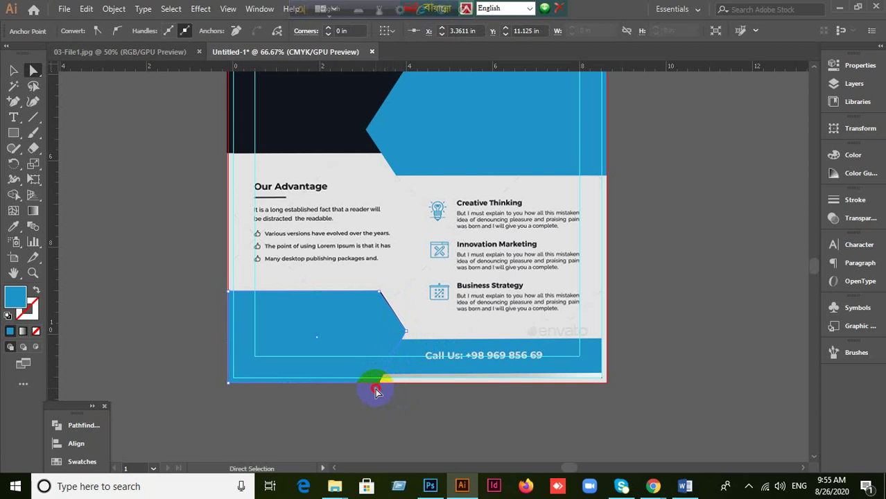
{"action": "mouse_move", "coordinate": [385, 392]}
{"action": "left_mouse_down"}
{"action": "mouse_move", "coordinate": [356, 383]}
{"action": "mouse_move", "coordinate": [369, 394]}
{"action": "left_mouse_up"}
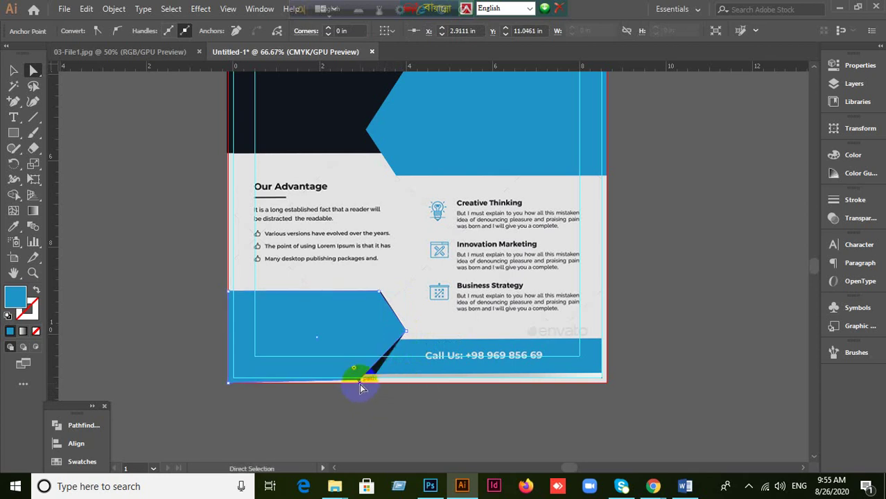
{"action": "left_click", "coordinate": [359, 395]}
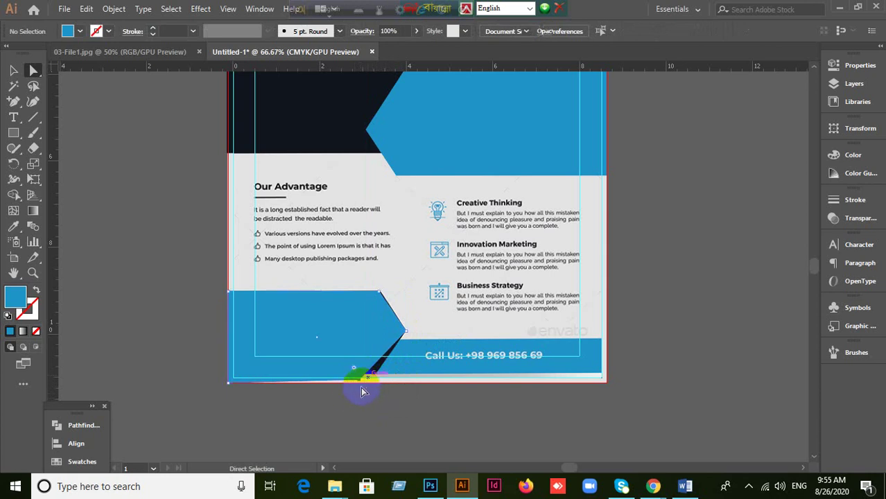
{"action": "left_click", "coordinate": [365, 379]}
{"action": "key", "text": "ctrl+z"}
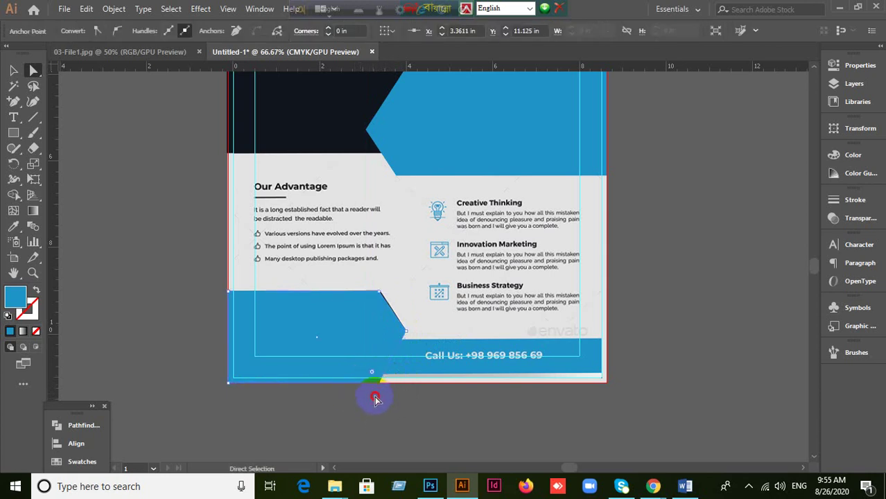
{"action": "left_click_drag", "start_coordinate": [379, 382], "coordinate": [370, 388]}
{"action": "key", "text": "ctrl+z"}
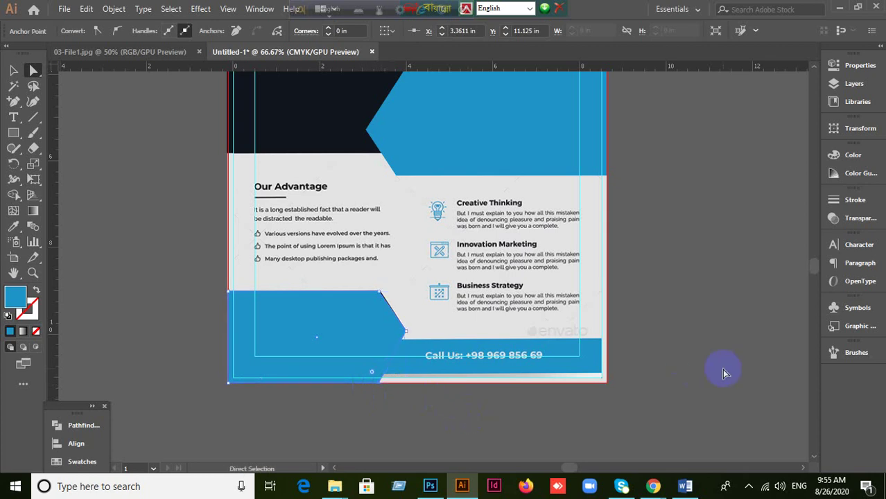
Step: Set the blue shape's opacity to 80% in the Transparency panel
{"action": "left_click", "coordinate": [847, 220]}
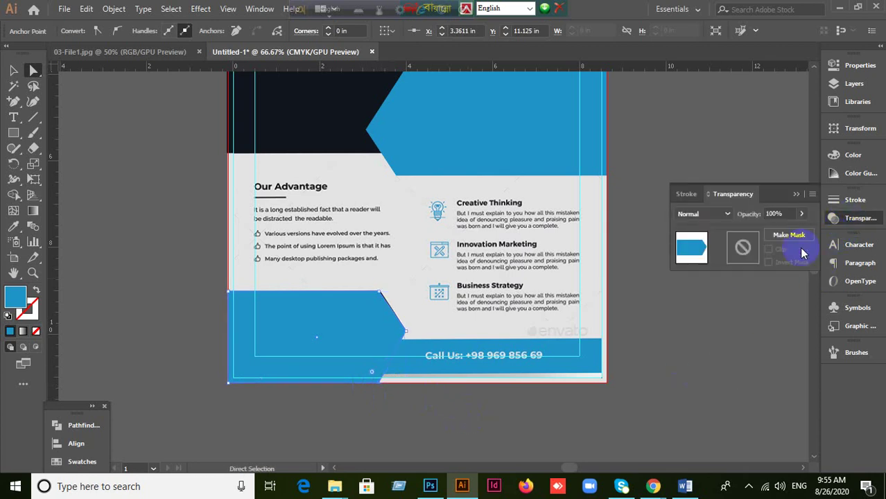
{"action": "left_click", "coordinate": [780, 213]}
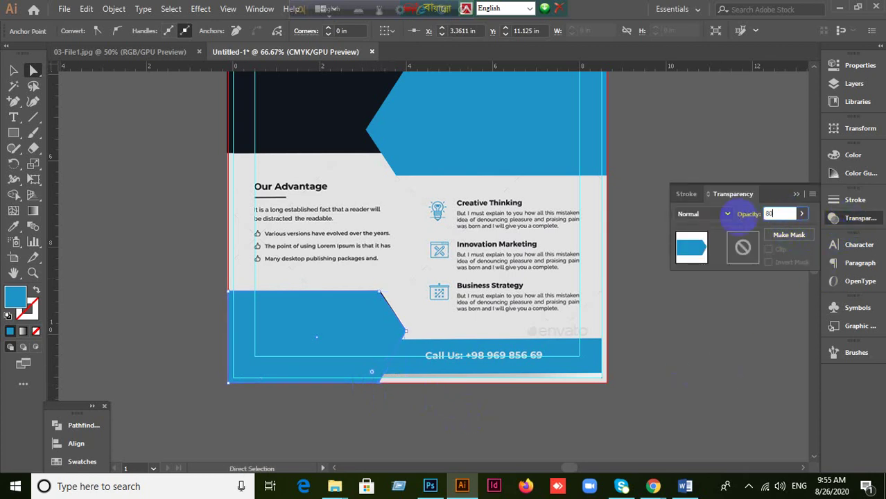
{"action": "key", "text": "Return"}
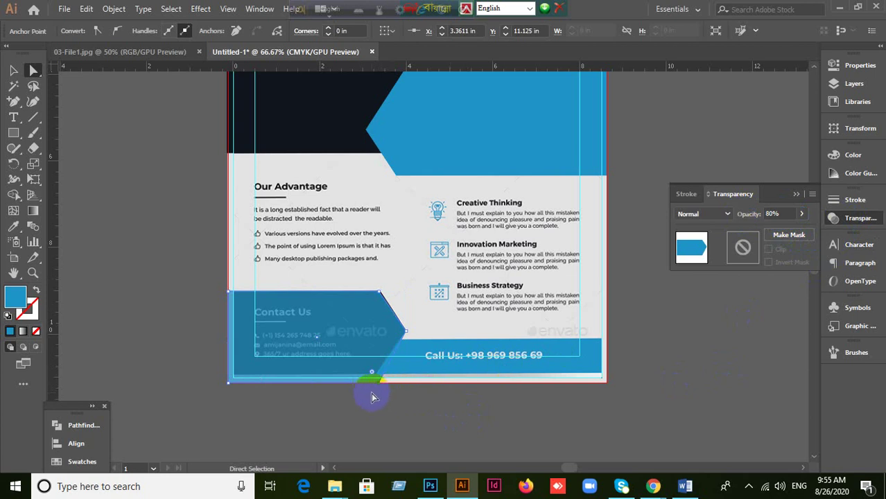
Step: Drag the bottom and top anchors to trace the Contact Us panel's angled edges
{"action": "left_click_drag", "start_coordinate": [387, 386], "coordinate": [371, 386]}
{"action": "left_click_drag", "start_coordinate": [371, 385], "coordinate": [372, 383]}
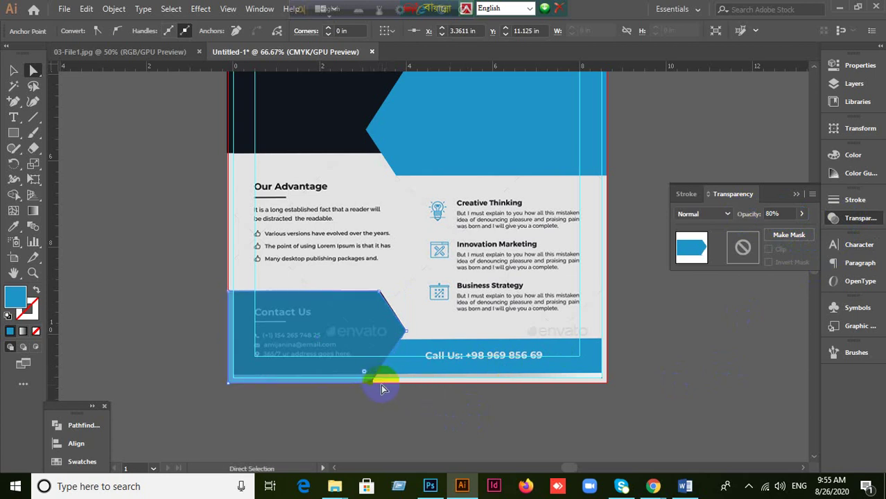
{"action": "left_click", "coordinate": [380, 292]}
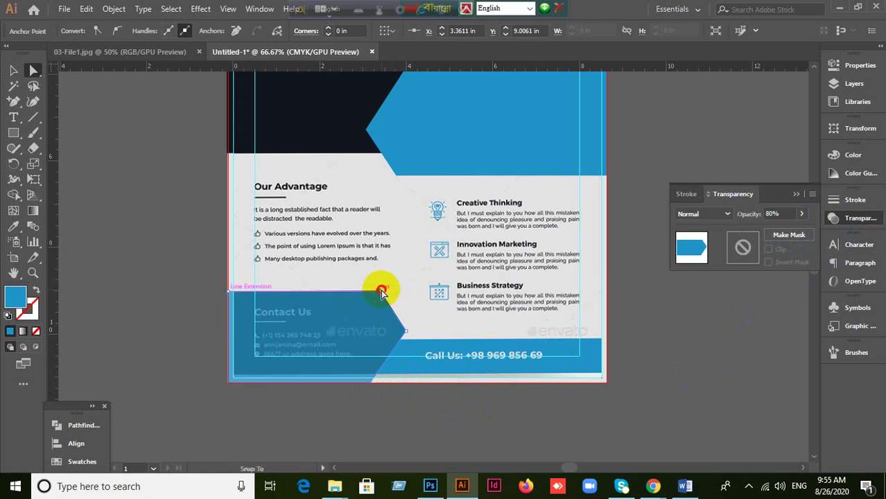
{"action": "left_click_drag", "start_coordinate": [380, 291], "coordinate": [380, 291]}
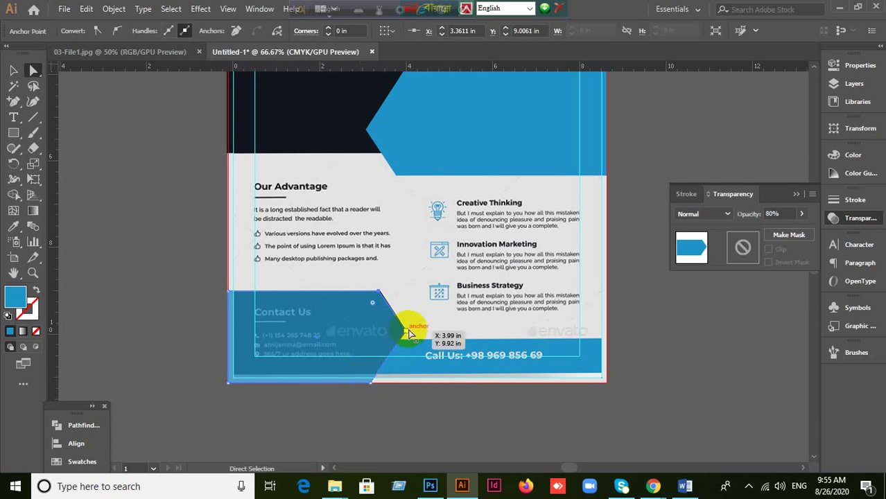
{"action": "scroll", "coordinate": [411, 323], "scroll_direction": "up", "scroll_amount": 2}
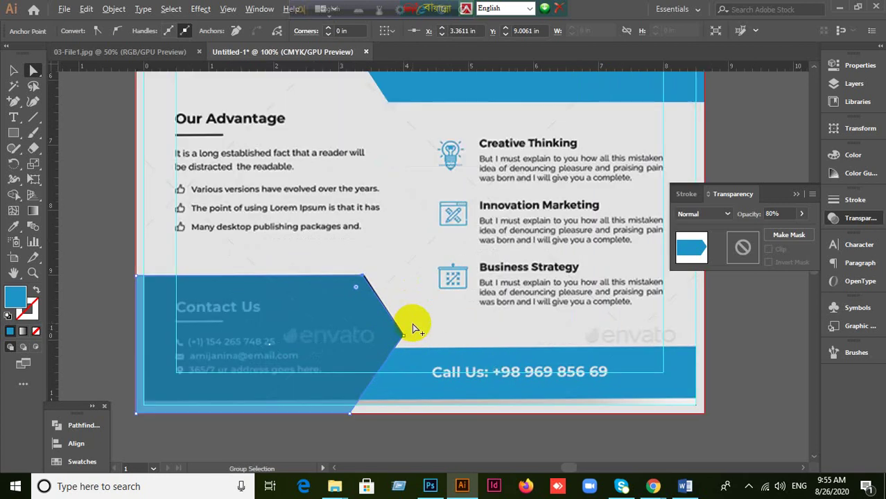
{"action": "scroll", "coordinate": [414, 323], "scroll_direction": "up", "scroll_amount": 2}
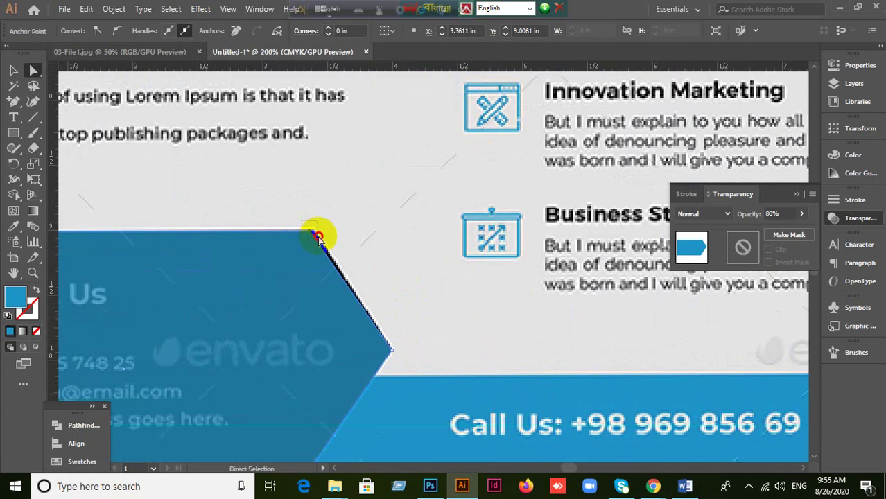
{"action": "left_click_drag", "start_coordinate": [313, 234], "coordinate": [314, 231]}
{"action": "scroll", "coordinate": [376, 293], "scroll_direction": "down", "scroll_amount": 2}
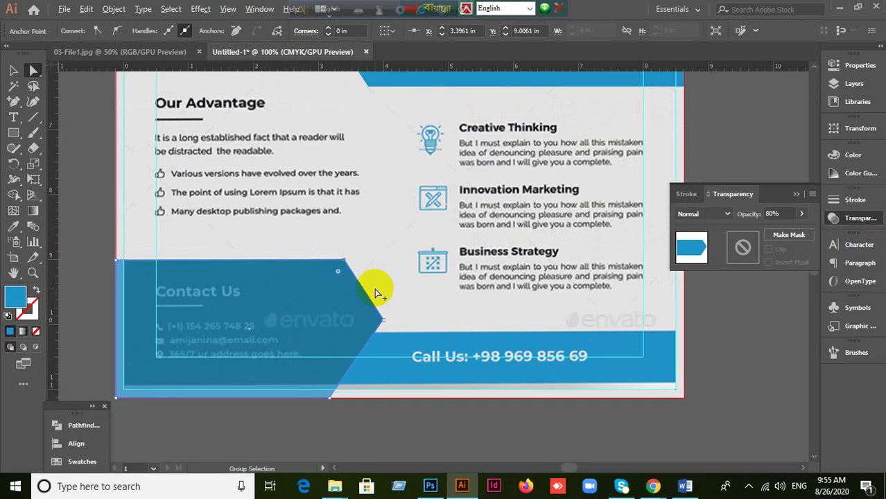
{"action": "scroll", "coordinate": [375, 295], "scroll_direction": "down", "scroll_amount": 1}
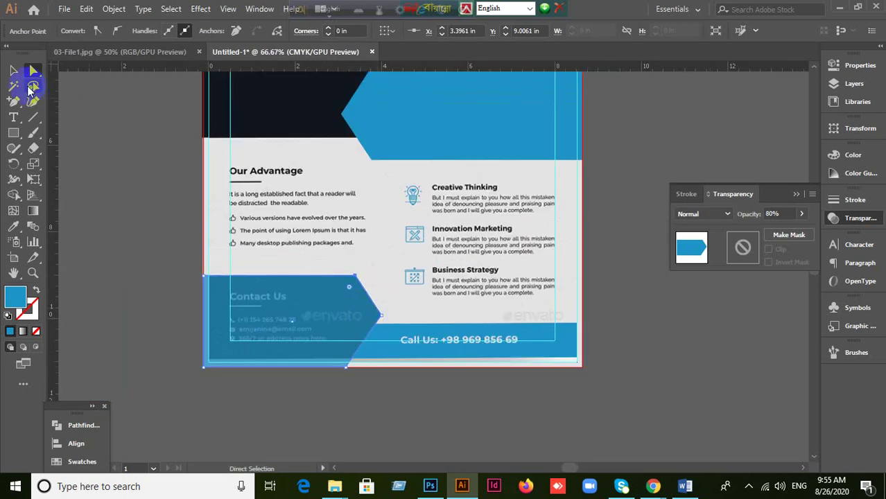
{"action": "left_click", "coordinate": [13, 70]}
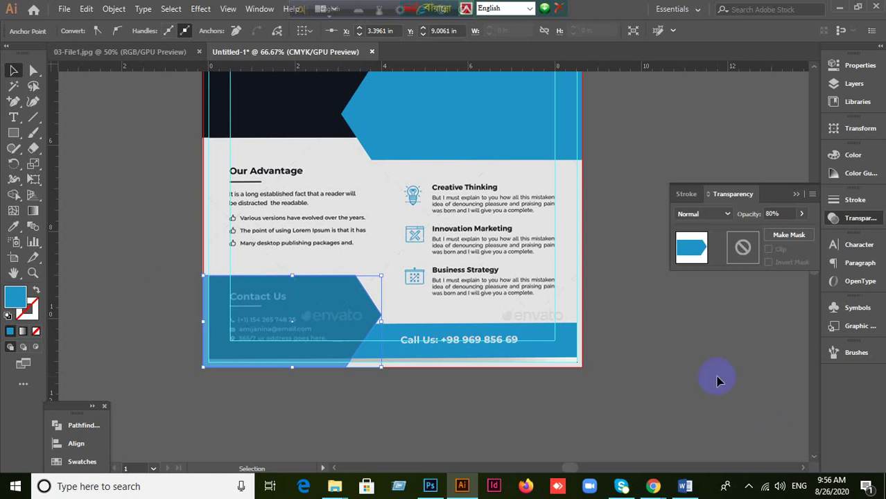
Step: Set the bottom-left shape's opacity back to 100%
{"action": "left_click", "coordinate": [682, 385]}
{"action": "left_click", "coordinate": [291, 328]}
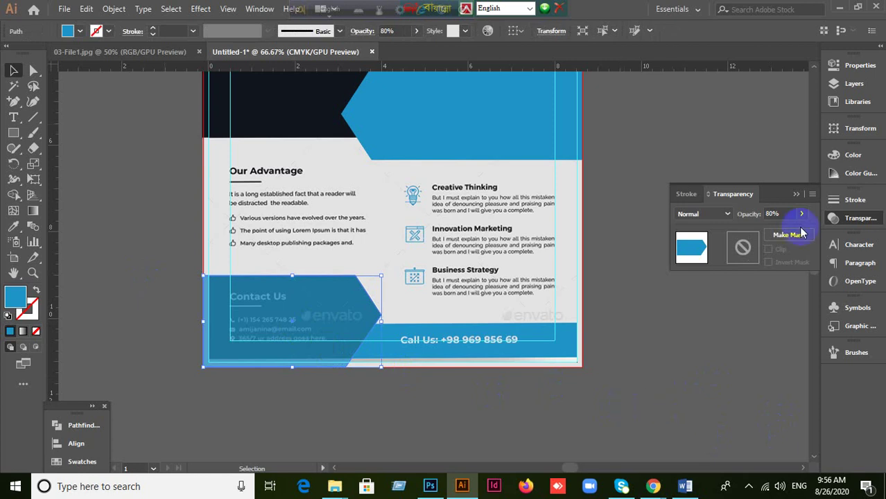
{"action": "left_click_drag", "start_coordinate": [786, 215], "coordinate": [739, 224]}
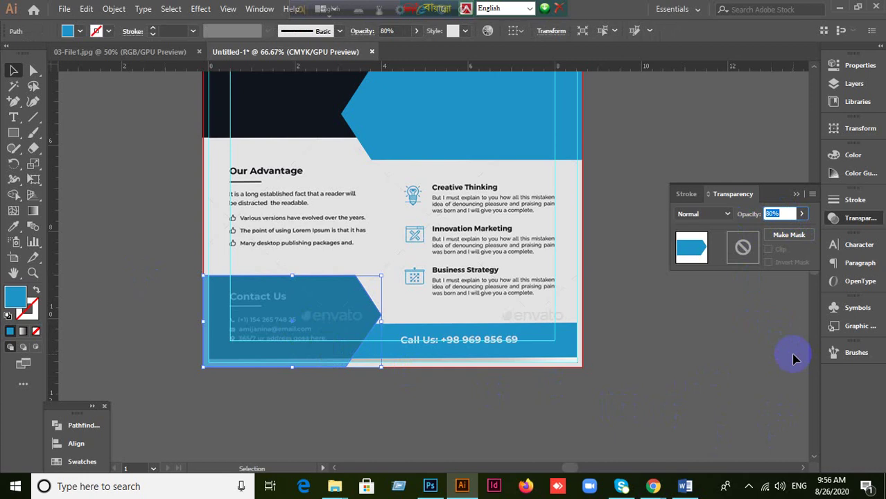
{"action": "type", "text": "100"}
{"action": "key", "text": "Return"}
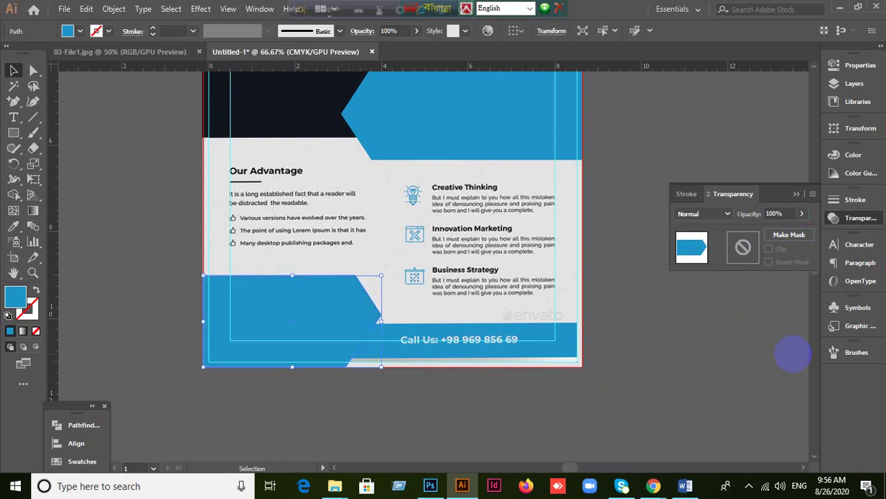
Step: Fill the bottom-left panel with the top panel's dark navy using the Eyedropper
{"action": "left_click", "coordinate": [494, 437]}
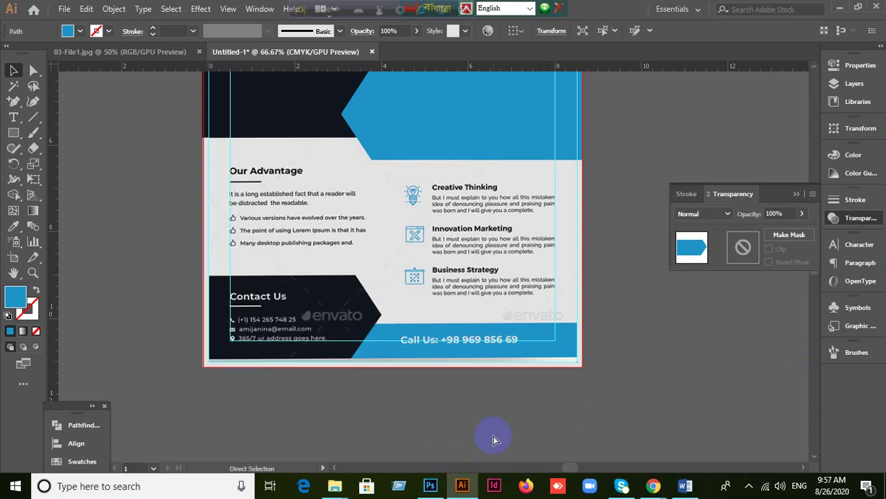
{"action": "key", "text": "ctrl+z"}
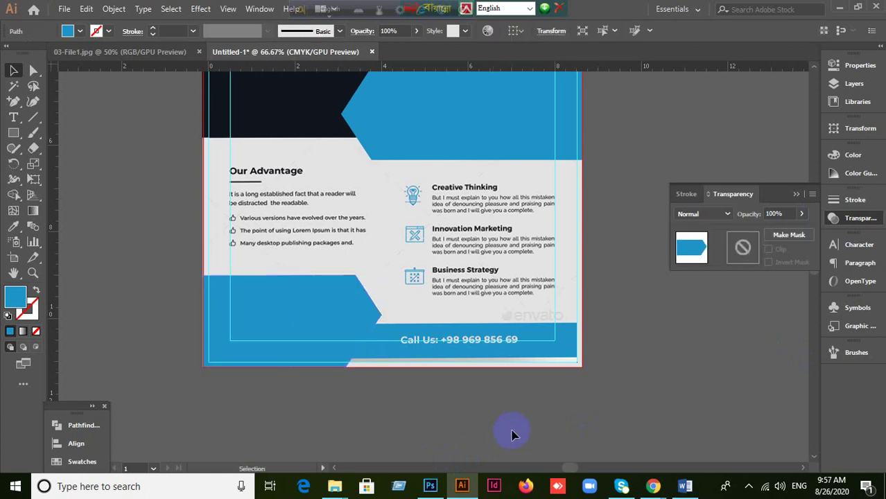
{"action": "left_click_drag", "start_coordinate": [306, 332], "coordinate": [579, 410]}
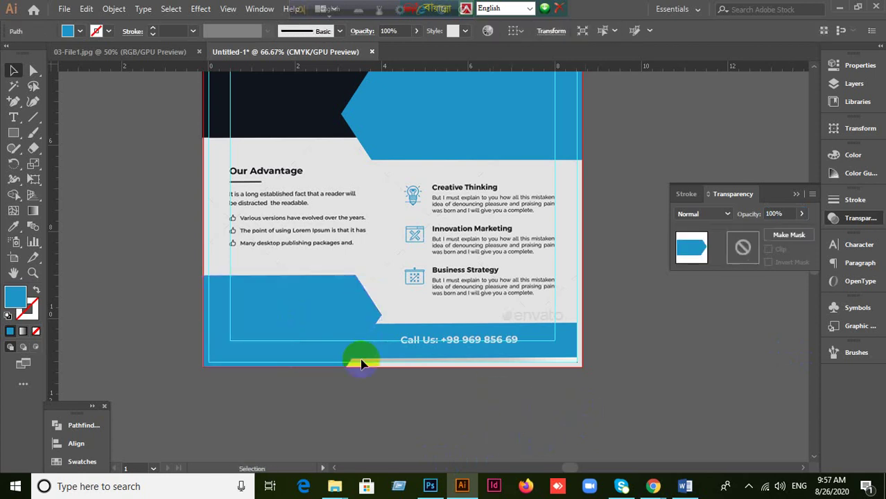
{"action": "key", "text": "ctrl+z"}
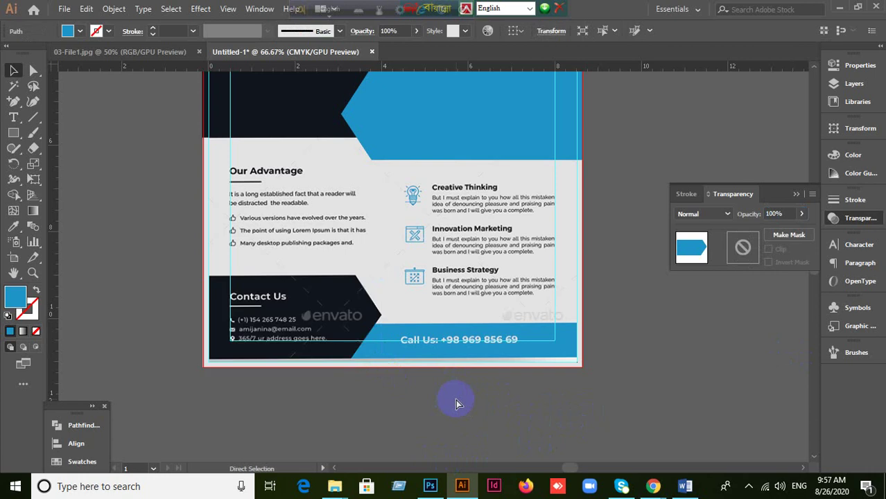
{"action": "key", "text": "ctrl+shift+z"}
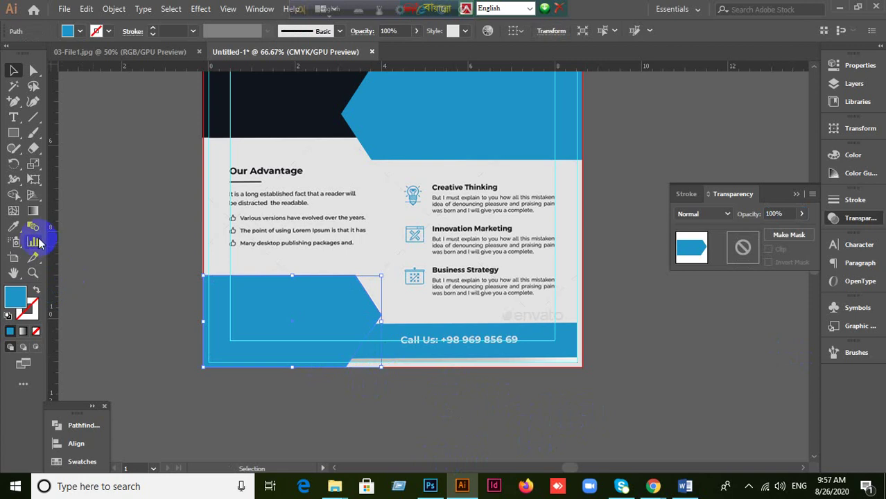
{"action": "left_click", "coordinate": [14, 226]}
{"action": "left_click", "coordinate": [286, 105]}
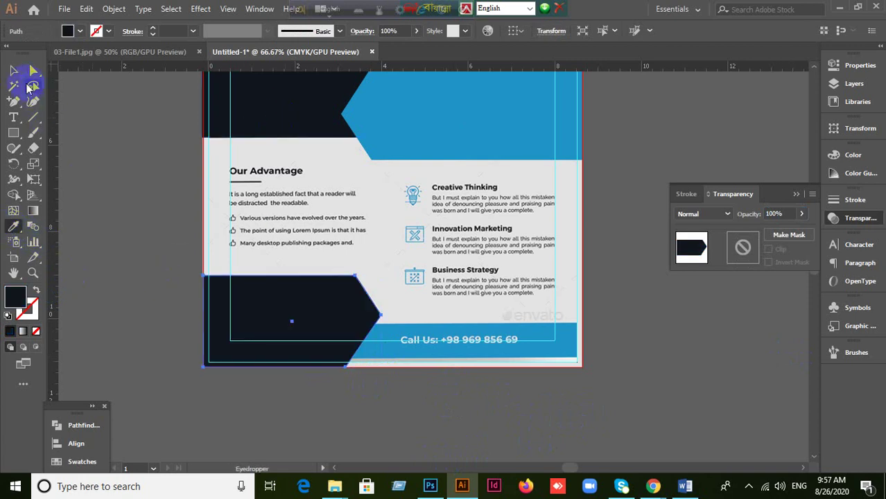
{"action": "left_click", "coordinate": [14, 70]}
{"action": "left_click", "coordinate": [315, 414]}
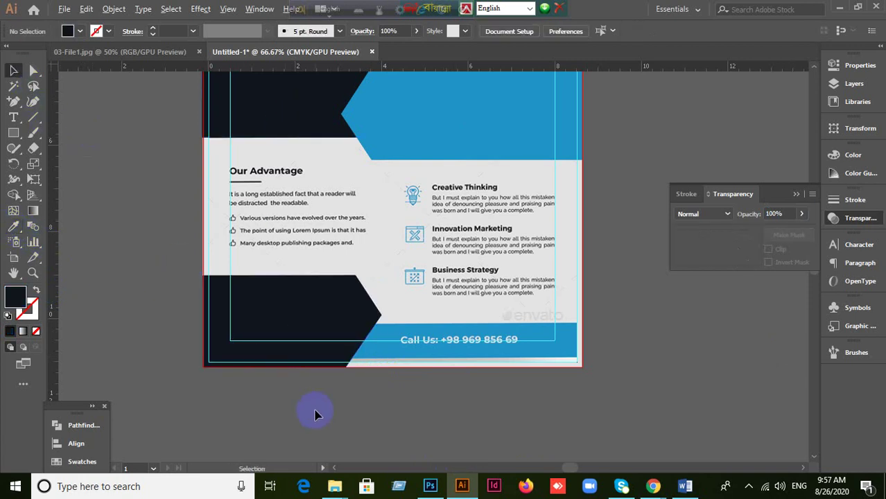
{"action": "scroll", "coordinate": [315, 415], "scroll_direction": "up", "scroll_amount": 1}
{"action": "scroll", "coordinate": [388, 395], "scroll_direction": "down", "scroll_amount": 1}
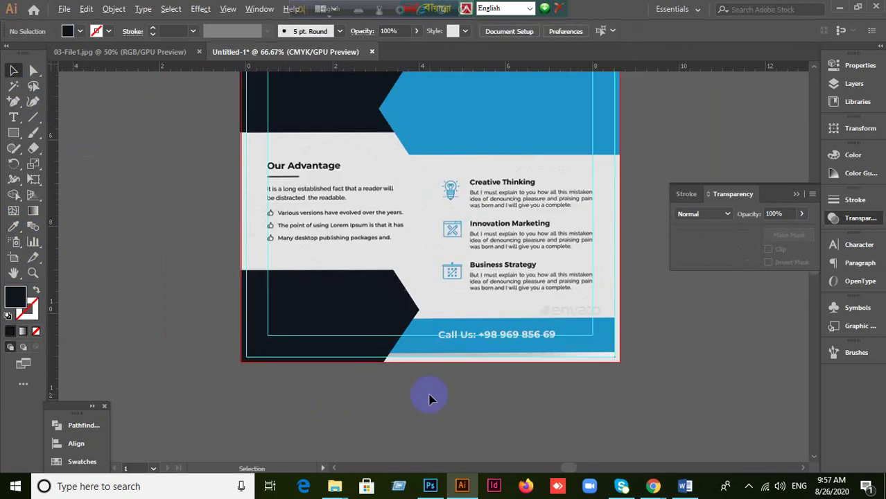
Step: Draw a rectangle across the flyer's bottom edge and fill it with the panel blue
{"action": "left_click", "coordinate": [13, 132]}
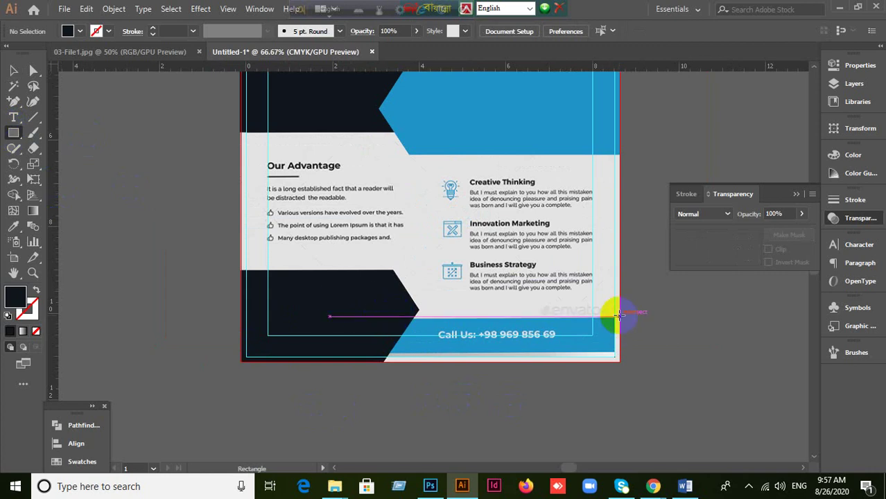
{"action": "left_click_drag", "start_coordinate": [618, 316], "coordinate": [241, 366]}
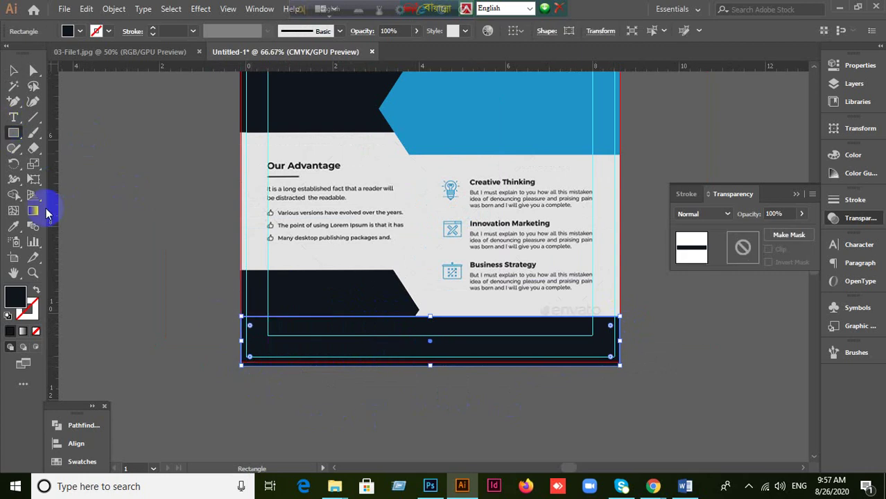
{"action": "left_click", "coordinate": [13, 226]}
{"action": "left_click", "coordinate": [459, 113]}
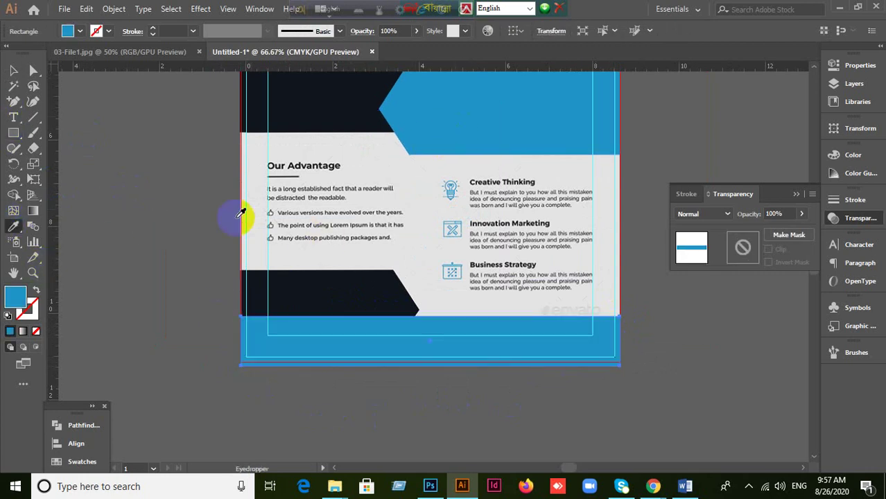
{"action": "left_click", "coordinate": [13, 70]}
{"action": "left_click", "coordinate": [113, 219]}
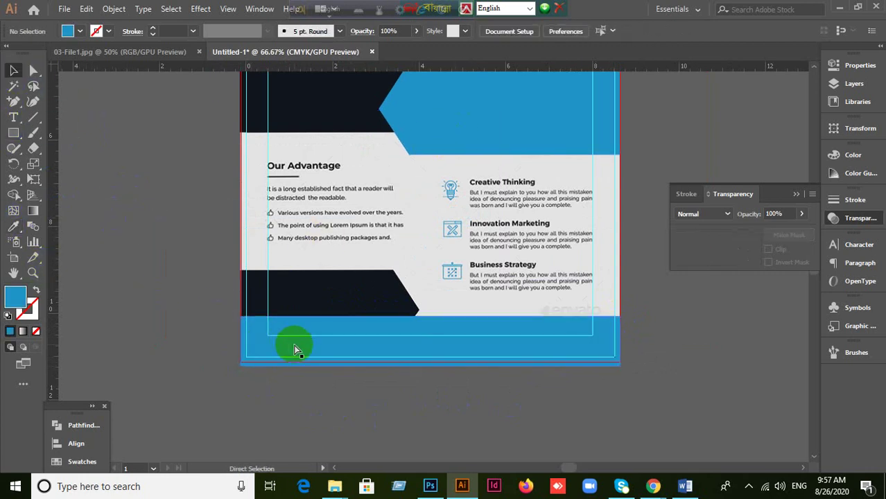
Step: Send the blue band behind the dark lower-left panel and clear the selection
{"action": "left_click", "coordinate": [513, 326]}
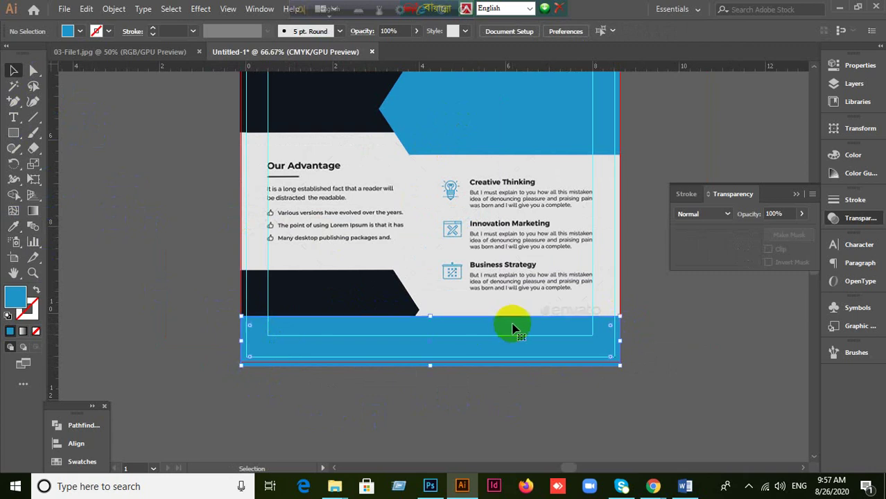
{"action": "key", "text": "ctrl+bracketleft"}
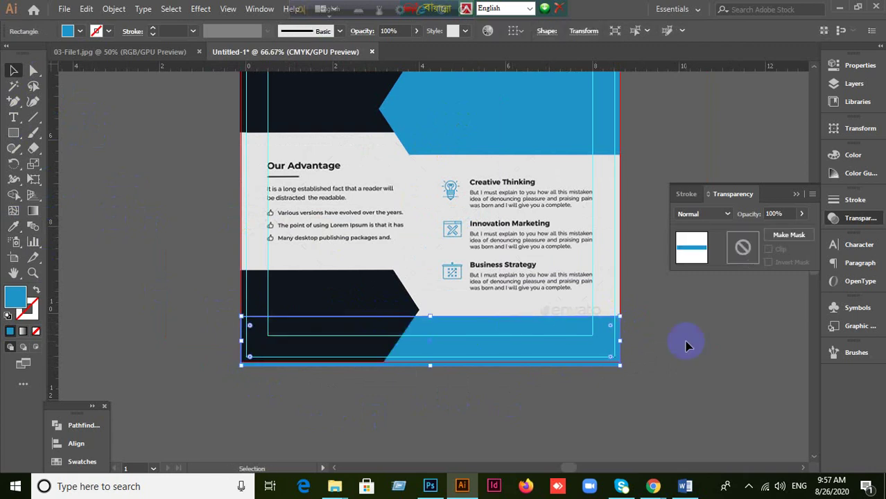
{"action": "key", "text": "ctrl+h"}
{"action": "key", "text": "ctrl+shift+a"}
{"action": "left_click", "coordinate": [796, 194]}
{"action": "scroll", "coordinate": [655, 234], "scroll_direction": "up", "scroll_amount": 3}
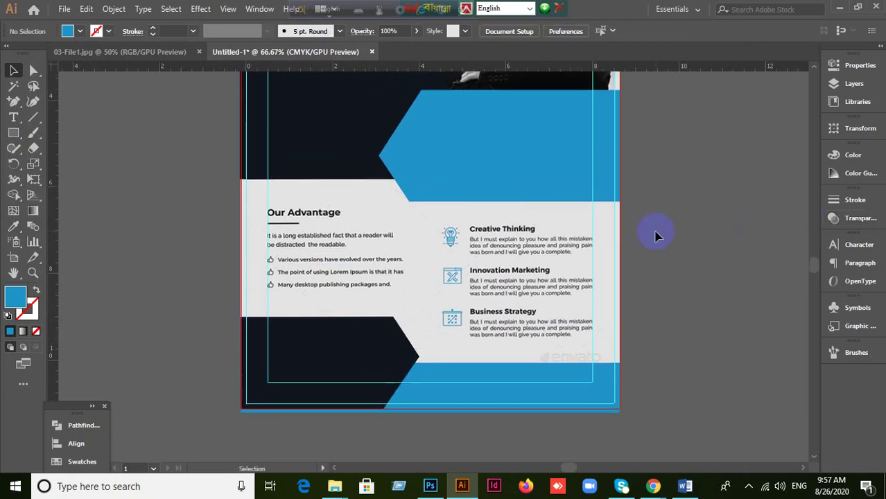
Step: Zoom around the flyer to review the logo area, then minimise the Illustrator window
{"action": "scroll", "coordinate": [656, 234], "scroll_direction": "down", "scroll_amount": 2}
{"action": "scroll", "coordinate": [510, 252], "scroll_direction": "down", "scroll_amount": 4}
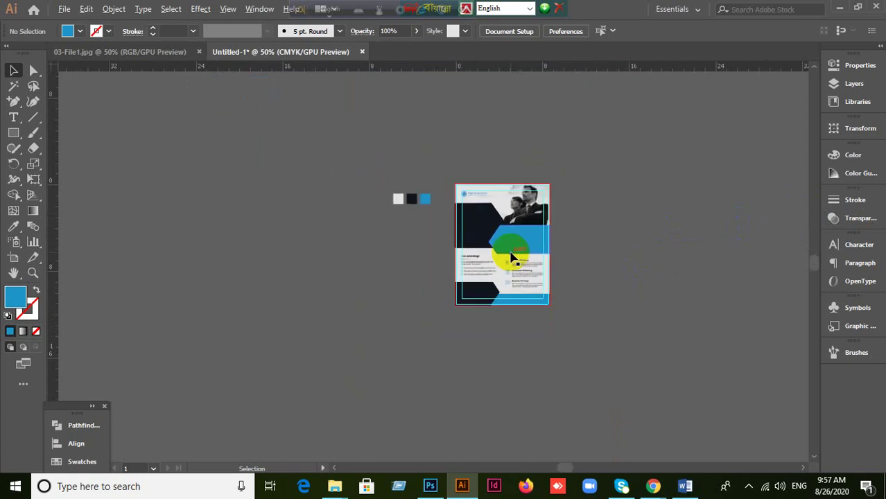
{"action": "scroll", "coordinate": [516, 248], "scroll_direction": "up", "scroll_amount": 3}
{"action": "scroll", "coordinate": [355, 142], "scroll_direction": "up", "scroll_amount": 3}
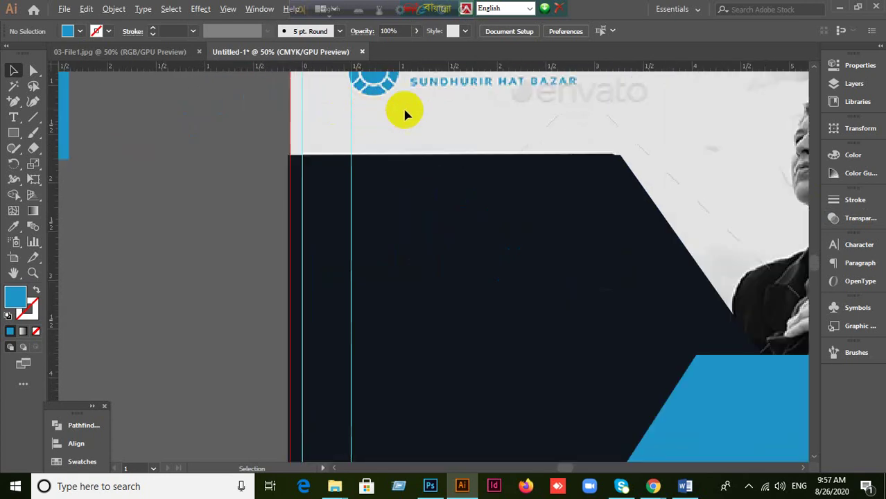
{"action": "scroll", "coordinate": [416, 161], "scroll_direction": "up", "scroll_amount": 1}
{"action": "scroll", "coordinate": [326, 138], "scroll_direction": "up", "scroll_amount": 1}
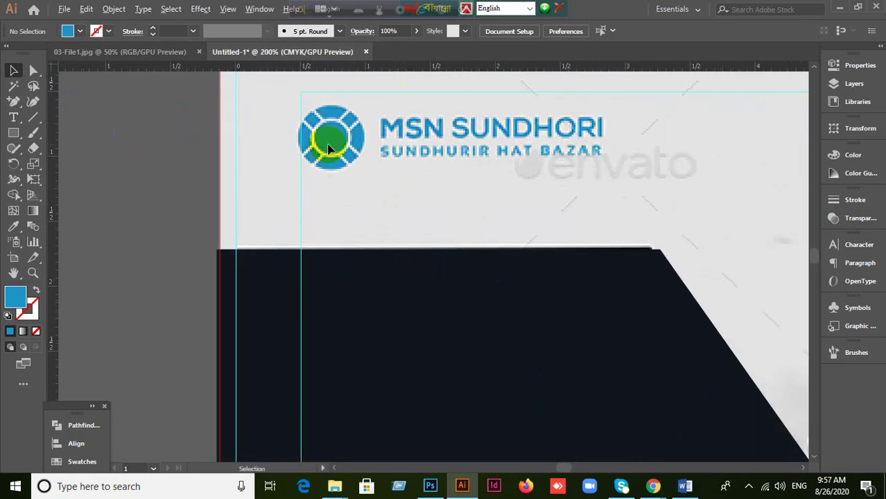
{"action": "scroll", "coordinate": [333, 152], "scroll_direction": "down", "scroll_amount": 1}
{"action": "scroll", "coordinate": [333, 153], "scroll_direction": "down", "scroll_amount": 5}
{"action": "scroll", "coordinate": [340, 156], "scroll_direction": "up", "scroll_amount": 2}
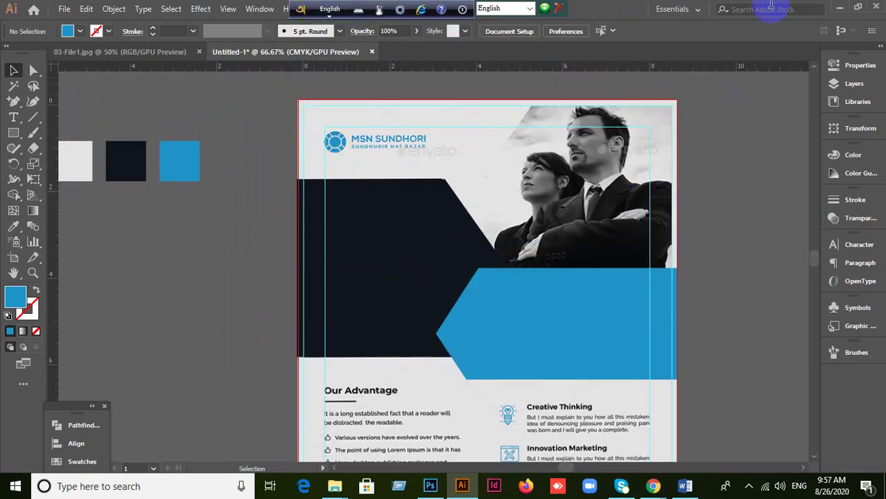
{"action": "left_click", "coordinate": [840, 9]}
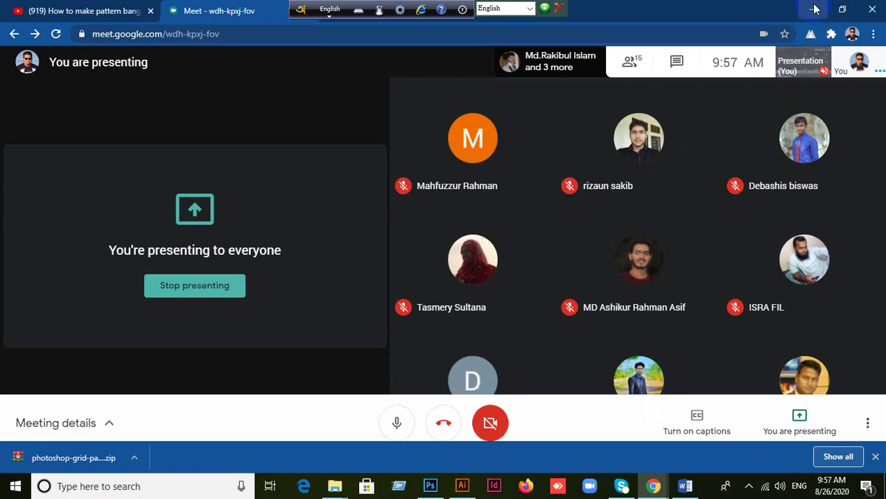
Step: Minimise Google Meet and Photoshop, then drag Red Color Logo Raw from the desktop into Illustrator
{"action": "left_click", "coordinate": [812, 10]}
{"action": "left_click", "coordinate": [826, 8]}
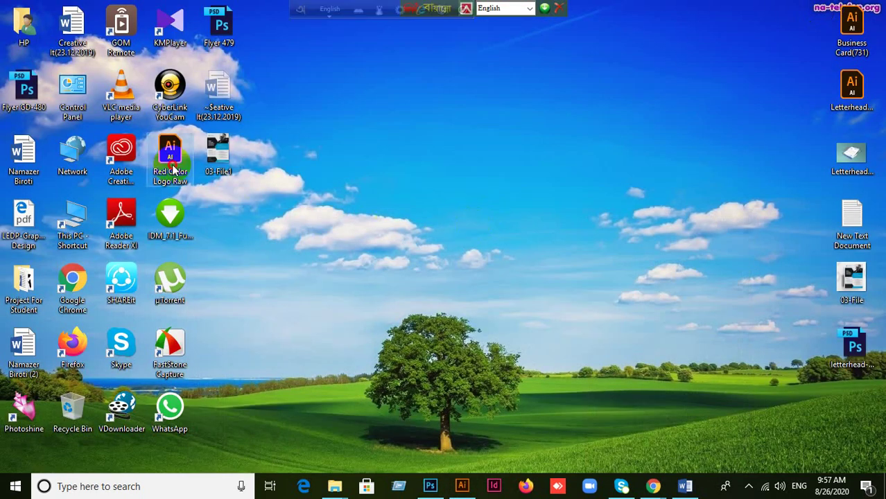
{"action": "left_click_drag", "start_coordinate": [170, 152], "coordinate": [575, 62]}
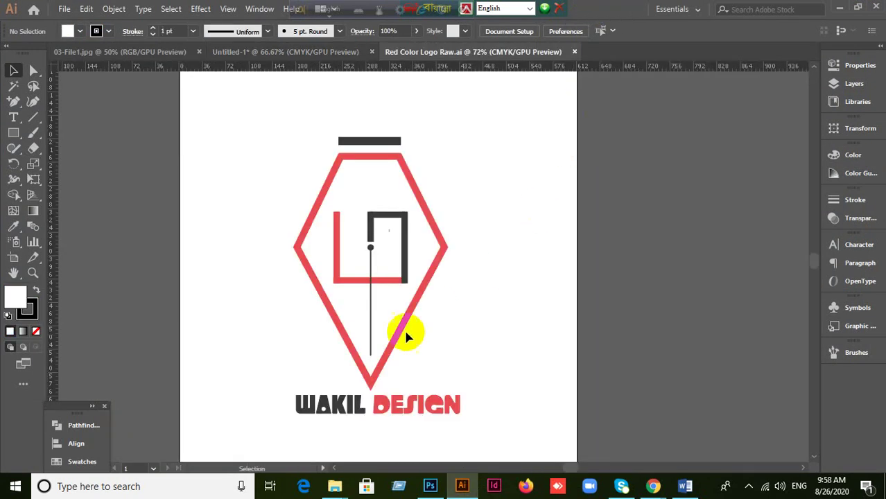
Step: Select all the WAKIL DESIGN logo artwork in Red Color Logo Raw.ai and switch back to Untitled-1
{"action": "left_click", "coordinate": [394, 356]}
{"action": "left_click", "coordinate": [510, 346]}
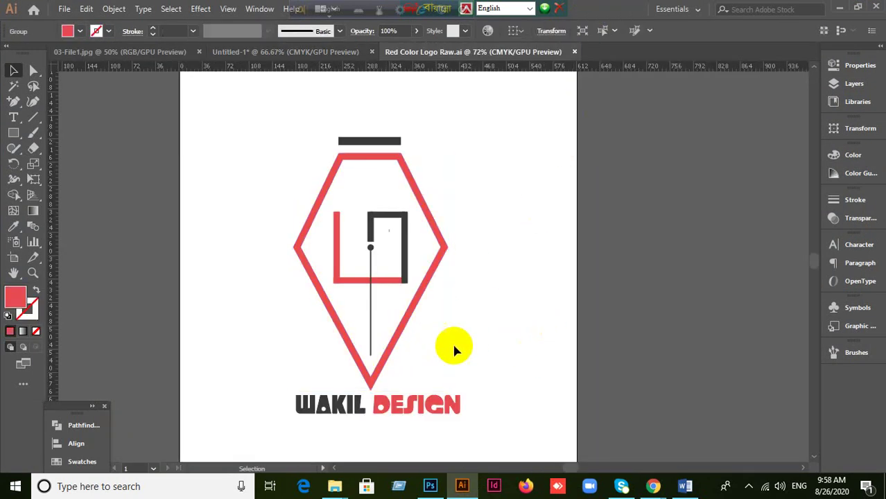
{"action": "left_click", "coordinate": [258, 122]}
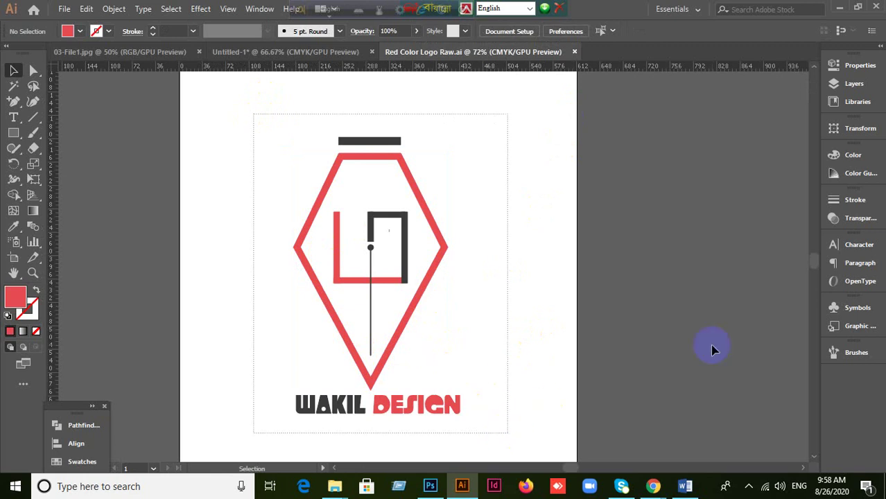
{"action": "key", "text": "ctrl+a"}
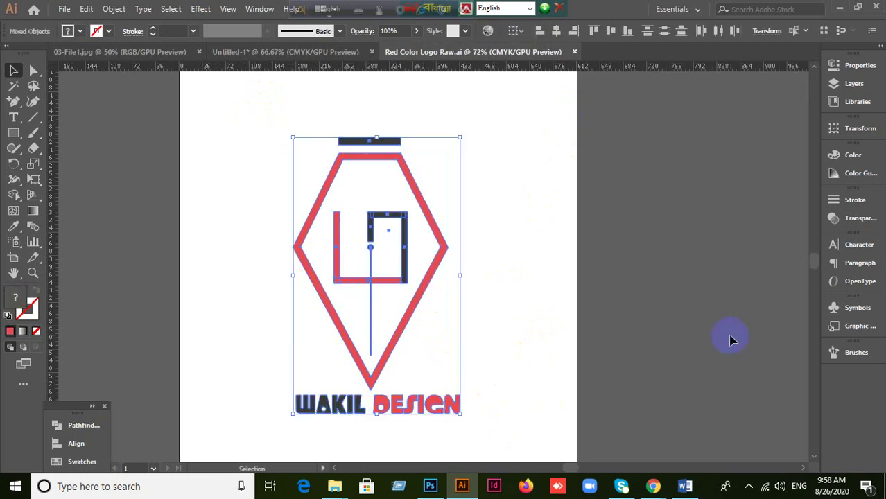
{"action": "left_click", "coordinate": [287, 53]}
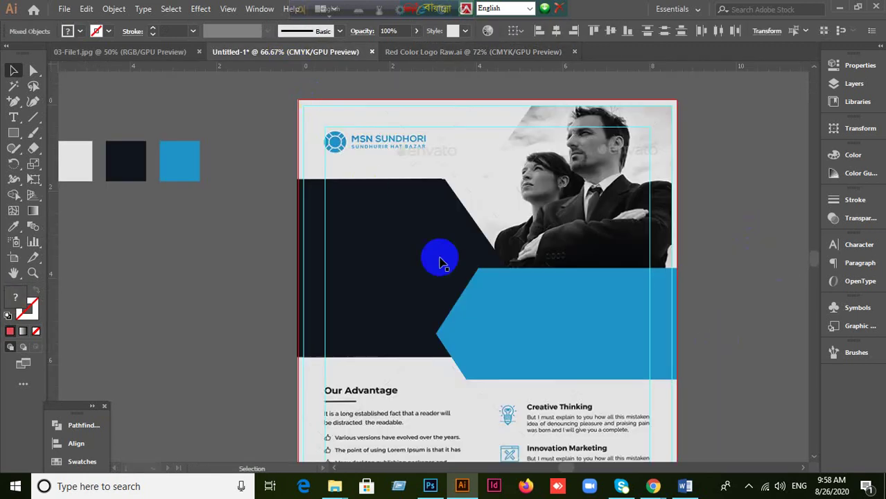
Step: Paste and group the logo, then position it over the flyer's dark navy top-left panel
{"action": "key", "text": "ctrl+v"}
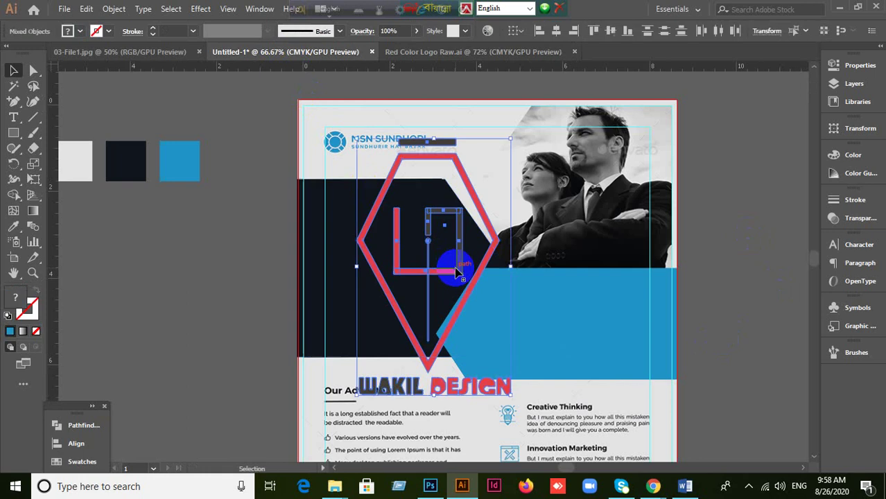
{"action": "left_click_drag", "start_coordinate": [438, 353], "coordinate": [430, 363]}
{"action": "key", "text": "ctrl+g"}
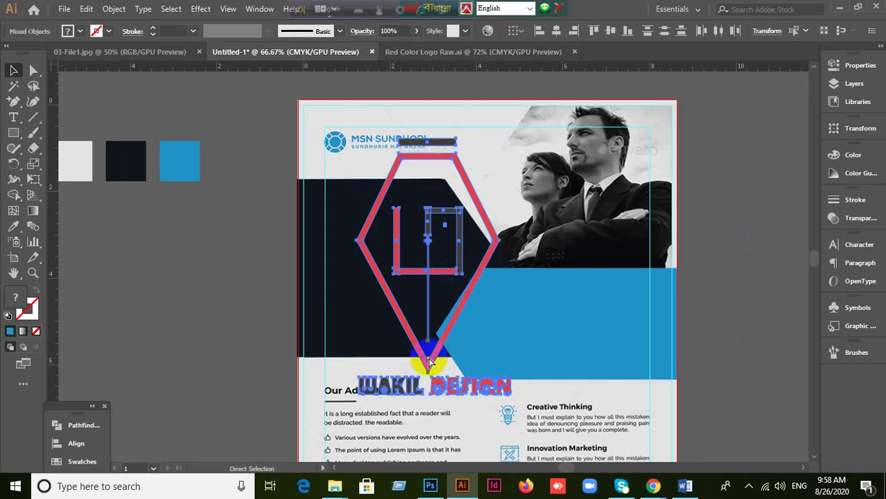
{"action": "left_click", "coordinate": [445, 347]}
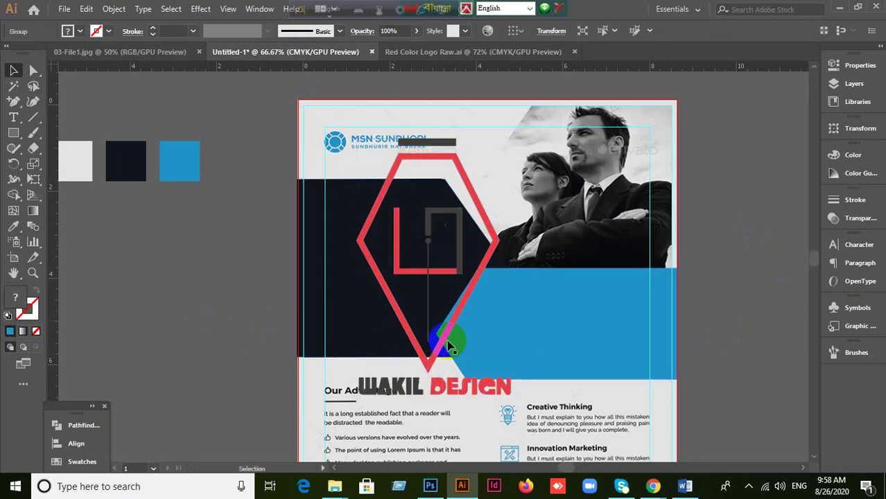
{"action": "left_click_drag", "start_coordinate": [443, 349], "coordinate": [237, 378]}
{"action": "left_click", "coordinate": [219, 323]}
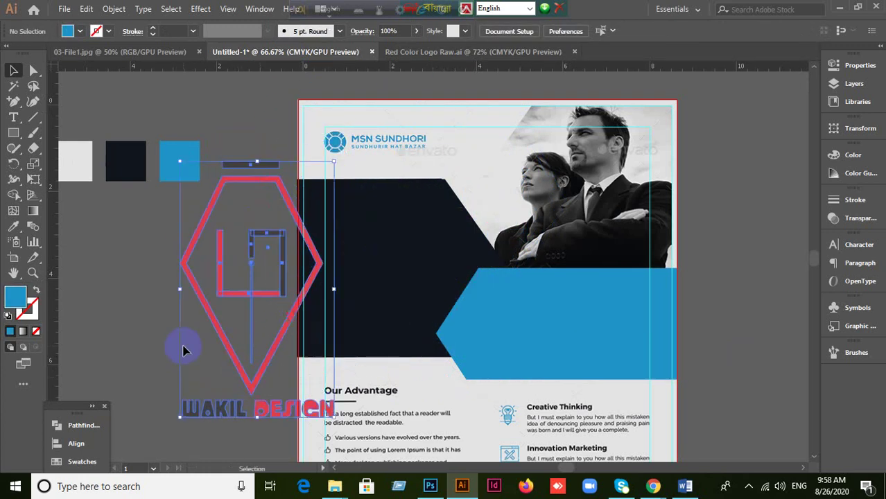
{"action": "left_click", "coordinate": [158, 354]}
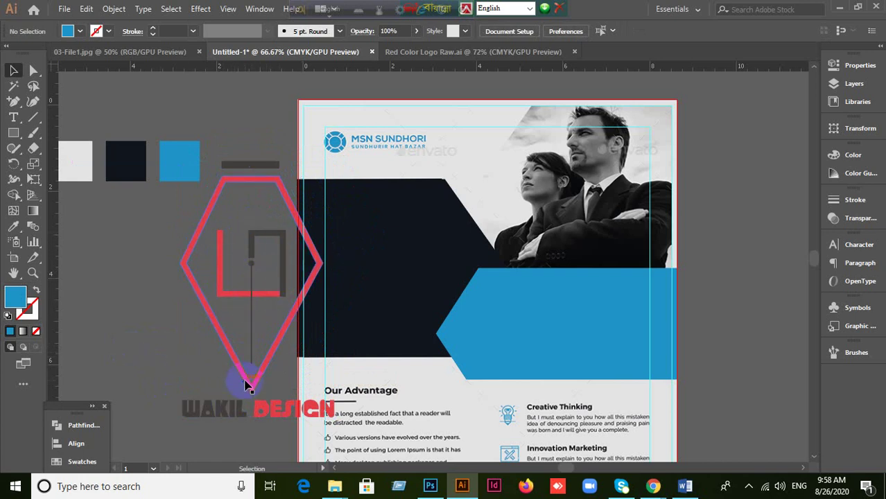
{"action": "left_click_drag", "start_coordinate": [387, 298], "coordinate": [409, 323]}
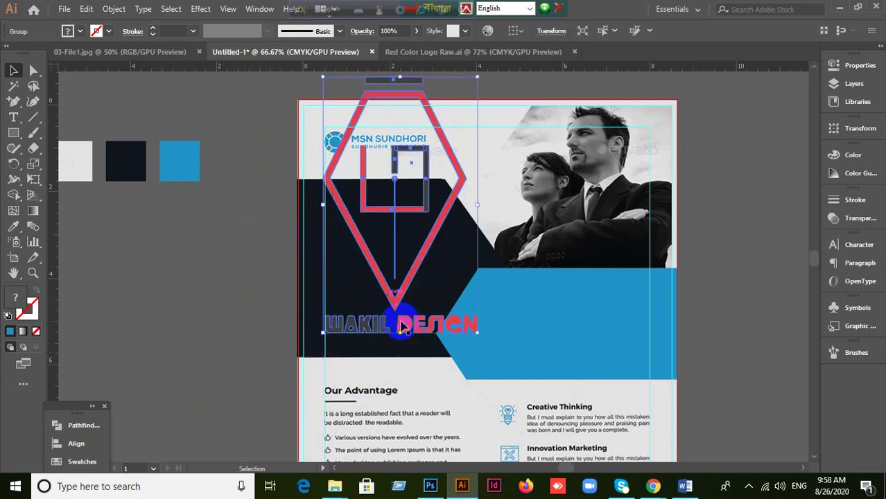
{"action": "left_click", "coordinate": [390, 307]}
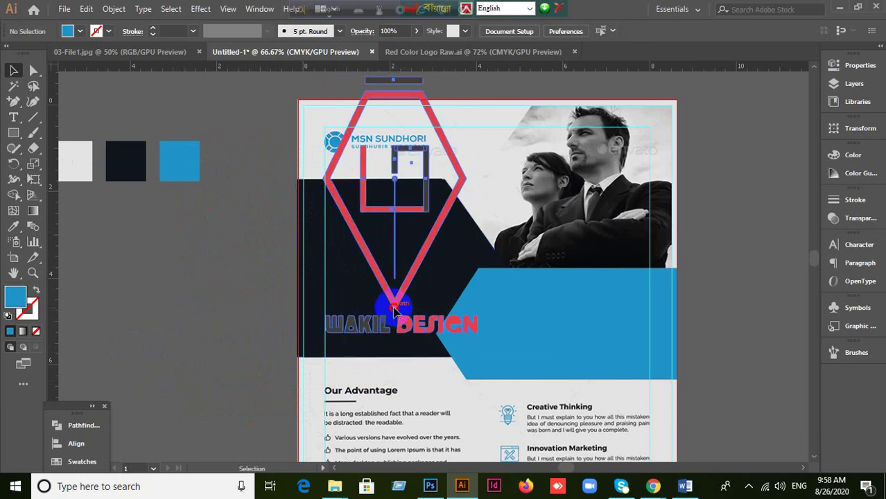
{"action": "left_click", "coordinate": [388, 303]}
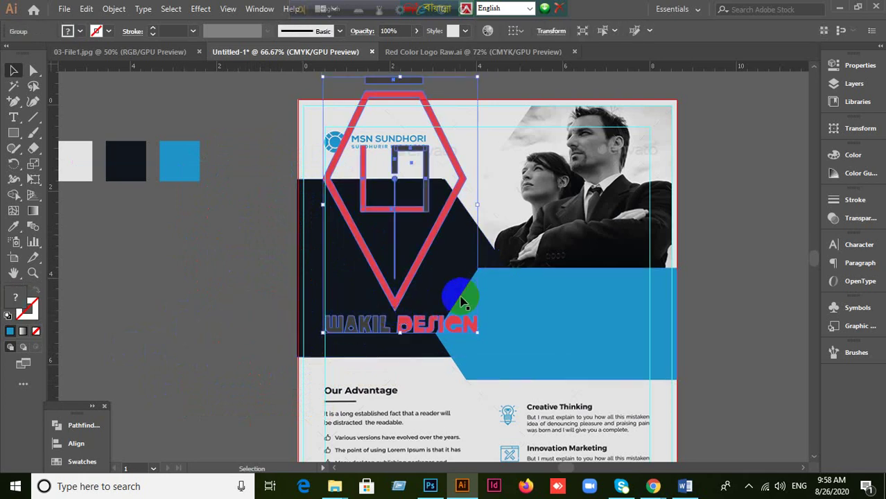
Step: Ungroup the logo and move the WAKIL DESIGN text onto the pasteboard left of the page
{"action": "right_click", "coordinate": [391, 292]}
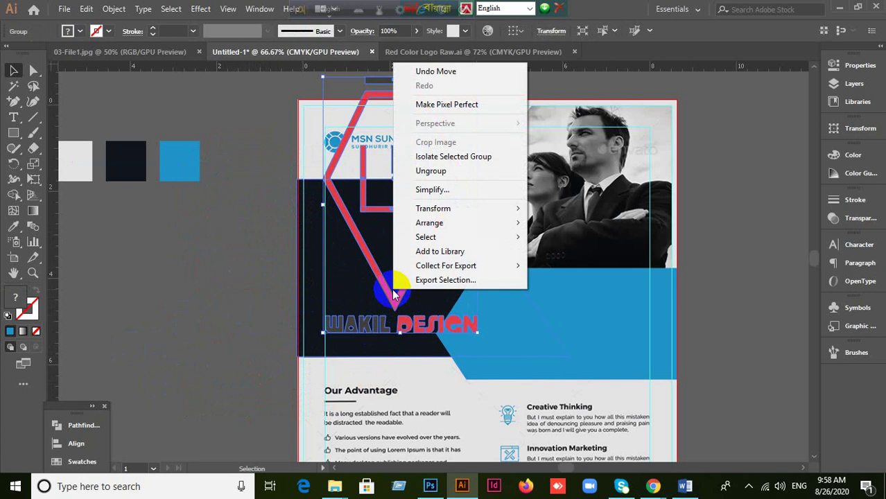
{"action": "left_click", "coordinate": [422, 171]}
{"action": "left_click_drag", "start_coordinate": [352, 326], "coordinate": [208, 336]}
{"action": "key", "text": "ctrl+z"}
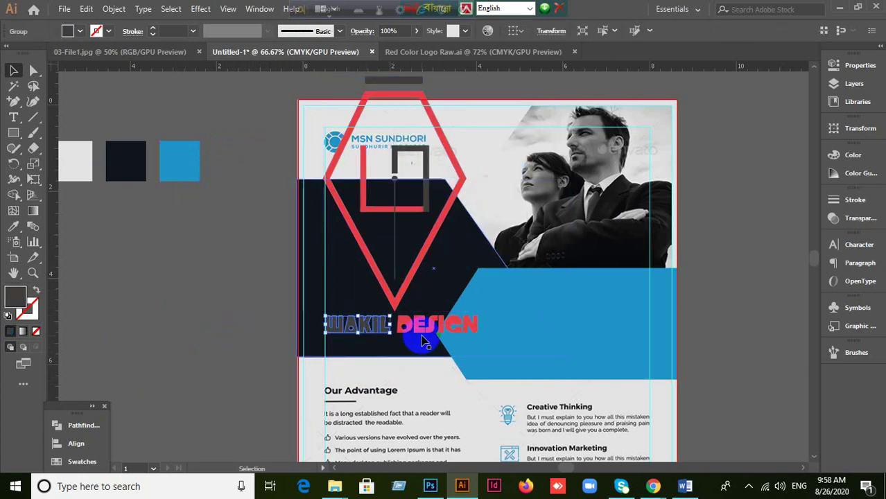
{"action": "left_click", "coordinate": [423, 329], "text": "shift"}
{"action": "left_click_drag", "start_coordinate": [422, 328], "coordinate": [142, 325]}
{"action": "left_click", "coordinate": [405, 247]}
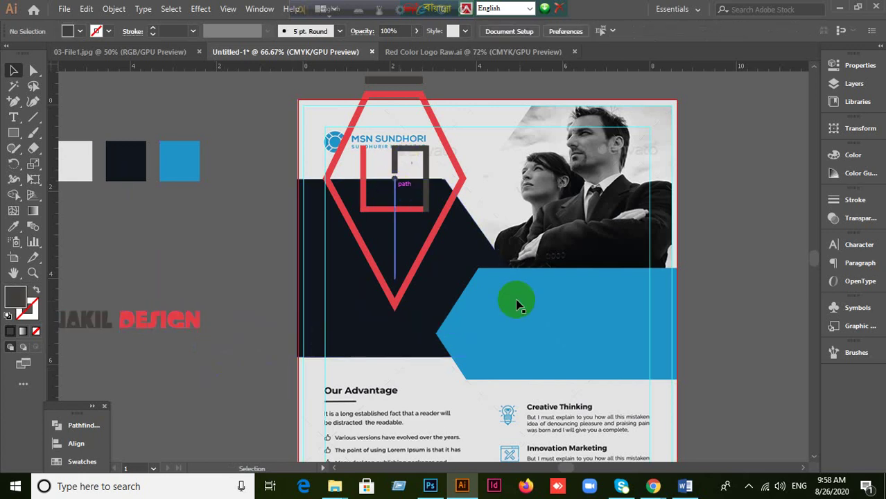
Step: Clear the selection and marquee-select all pieces of the red diamond mark
{"action": "left_click", "coordinate": [414, 332]}
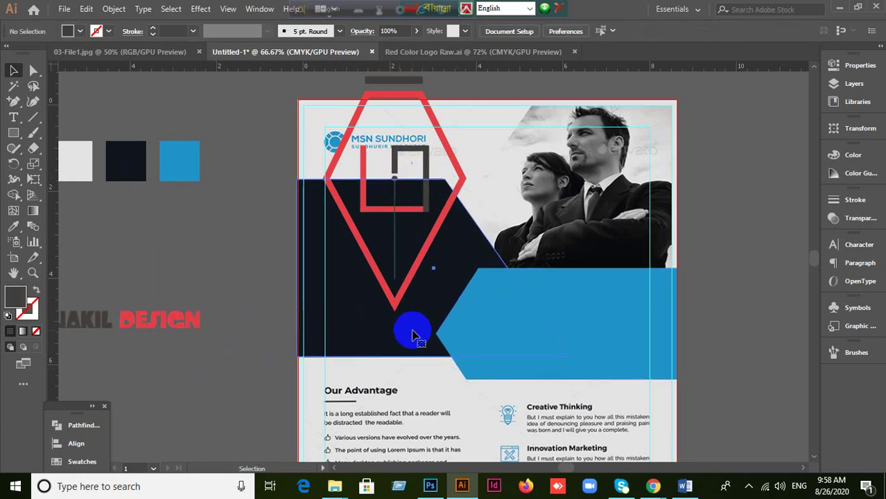
{"action": "left_click", "coordinate": [610, 355], "text": "shift"}
{"action": "key", "text": "a"}
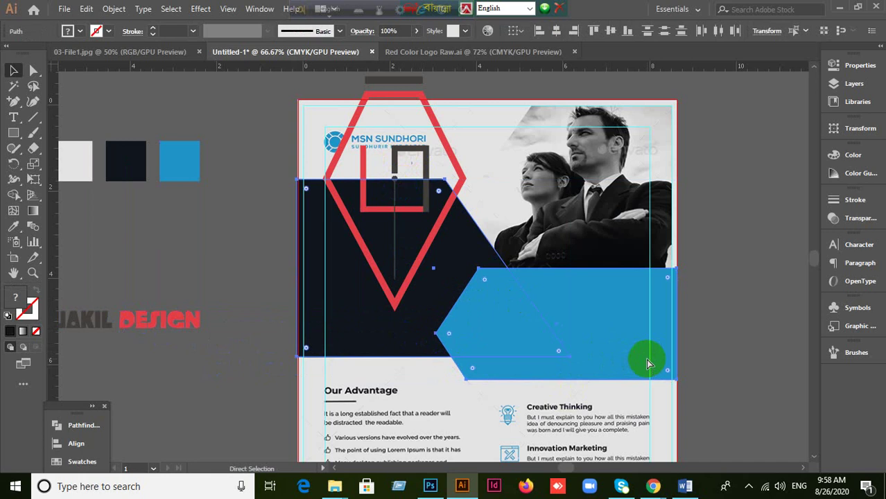
{"action": "key", "text": "v"}
{"action": "key", "text": "ctrl+shift+a"}
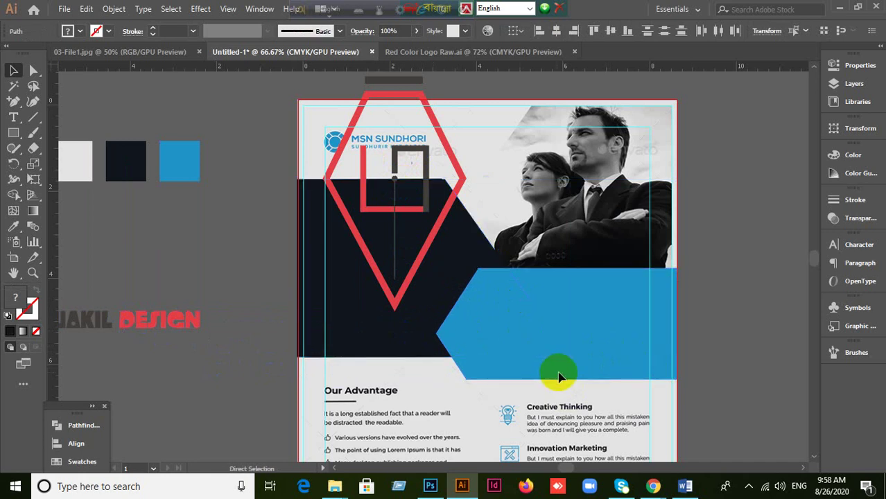
{"action": "left_click_drag", "start_coordinate": [721, 106], "coordinate": [660, 139]}
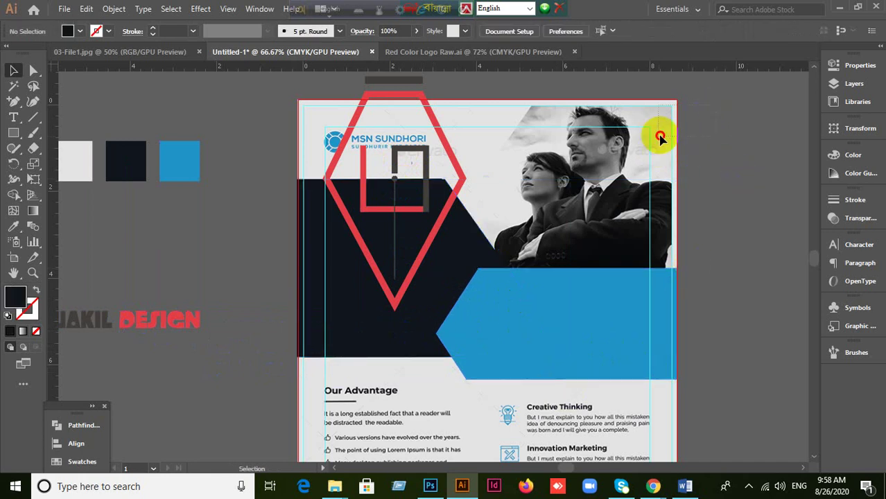
{"action": "scroll", "coordinate": [733, 184], "scroll_direction": "up", "scroll_amount": 1}
{"action": "left_click", "coordinate": [411, 92]}
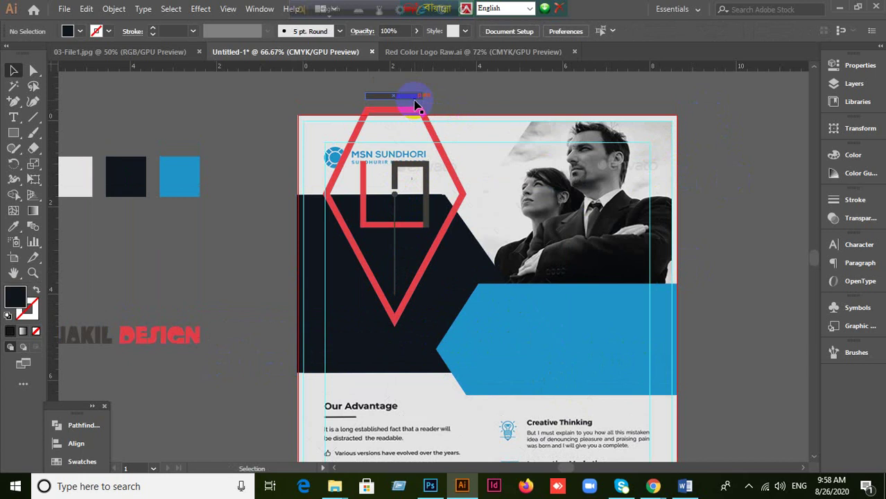
{"action": "left_click", "coordinate": [413, 104]}
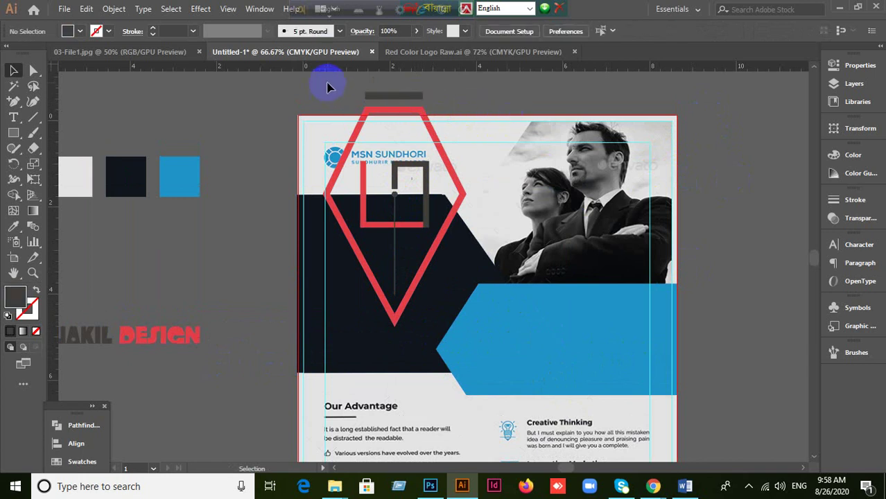
{"action": "left_click_drag", "start_coordinate": [443, 275], "coordinate": [487, 341]}
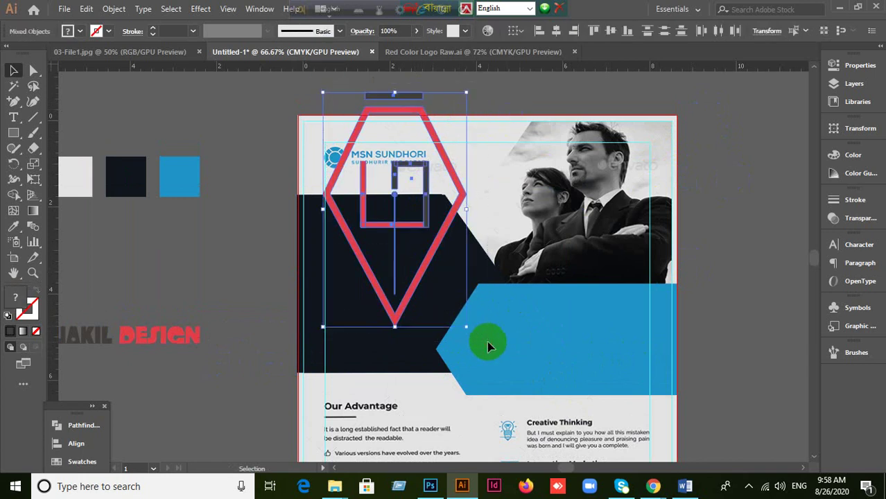
Step: Group the red diamond mark pieces, shrink the group, and move it onto the round emblem
{"action": "key", "text": "ctrl+g"}
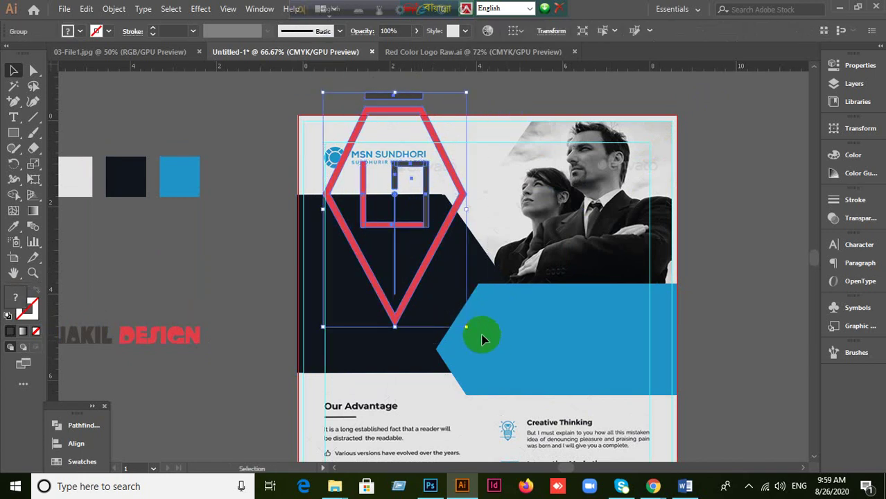
{"action": "left_click_drag", "start_coordinate": [467, 324], "coordinate": [353, 162]}
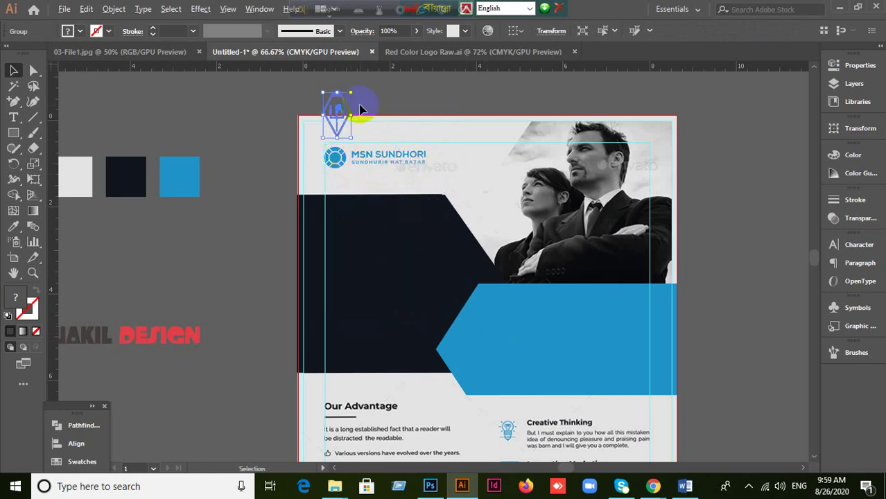
{"action": "key", "text": "ctrl+equal"}
{"action": "key", "text": "ctrl+equal"}
{"action": "key", "text": "ctrl+minus"}
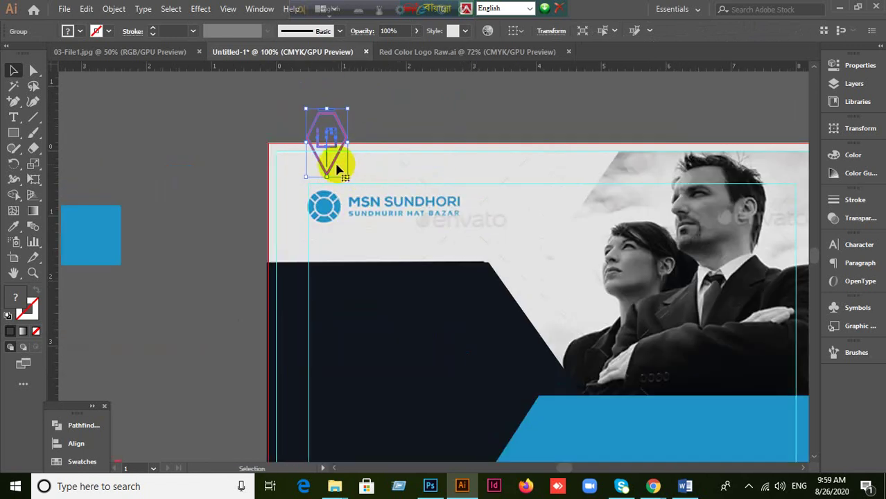
{"action": "left_click_drag", "start_coordinate": [332, 165], "coordinate": [338, 227]}
{"action": "key", "text": "ctrl+plus"}
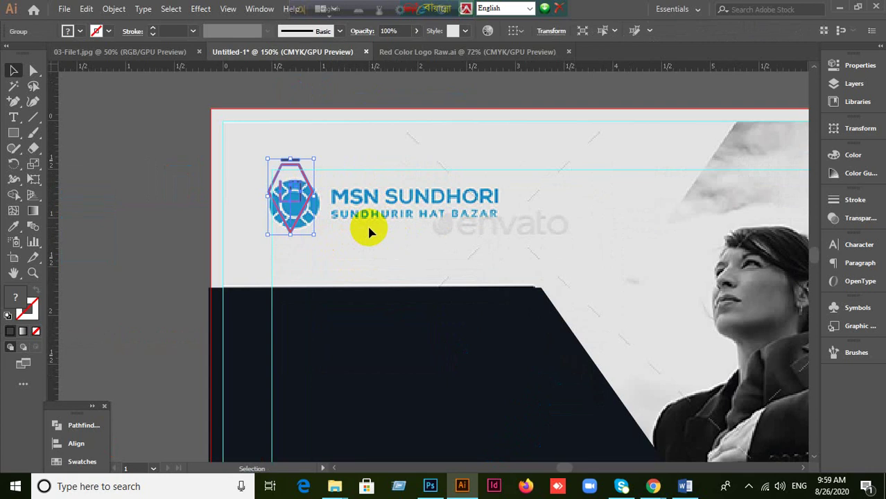
Step: Shift the logo outline group down so it sits neatly over the emblem
{"action": "left_click", "coordinate": [318, 251]}
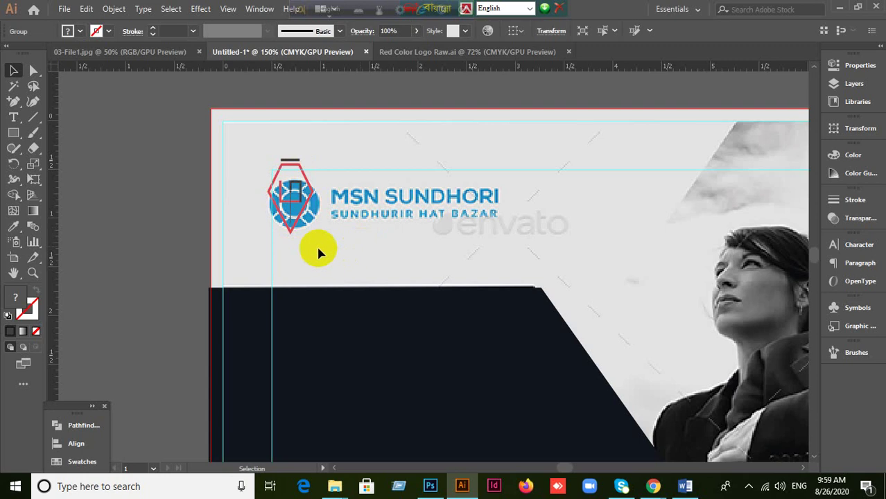
{"action": "left_click", "coordinate": [298, 227]}
{"action": "key", "text": "ctrl+plus"}
{"action": "key", "text": "ctrl+plus"}
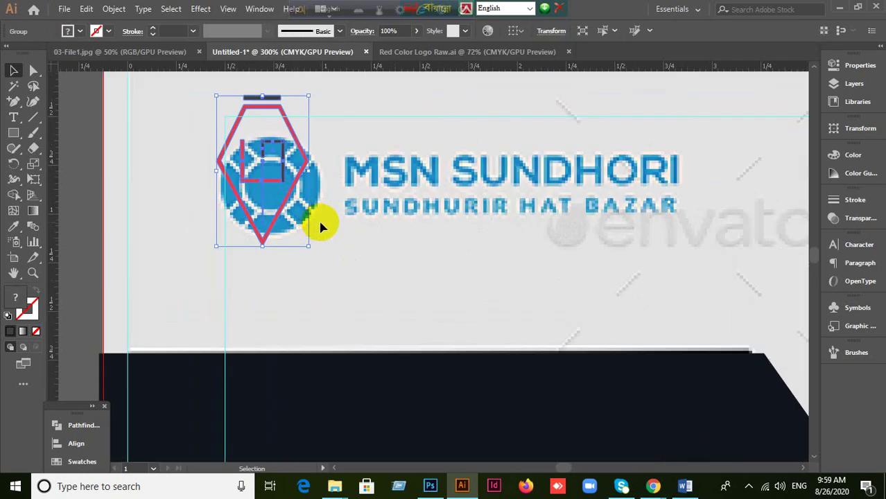
{"action": "key", "text": "ctrl+minus"}
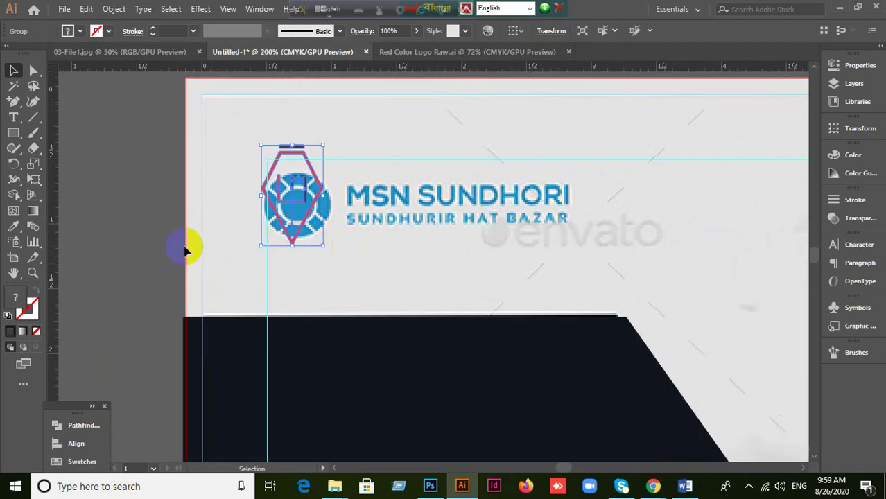
{"action": "left_click", "coordinate": [207, 251]}
{"action": "left_click", "coordinate": [294, 240]}
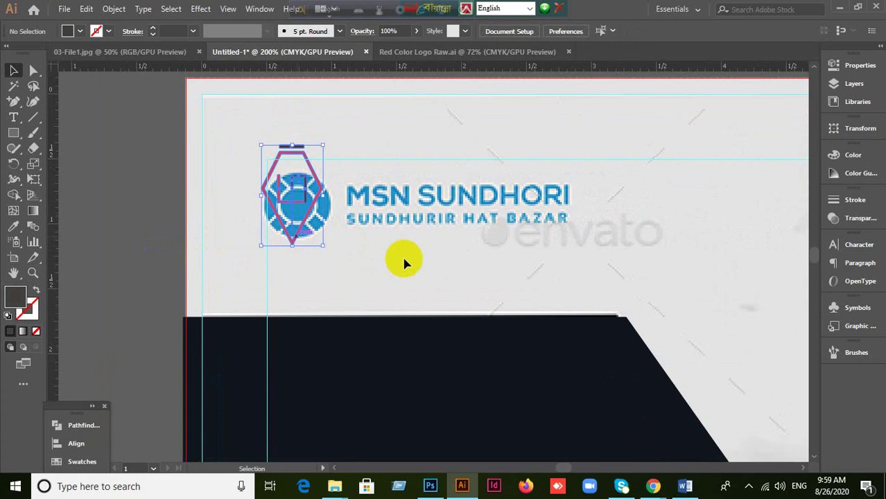
{"action": "left_click", "coordinate": [407, 258]}
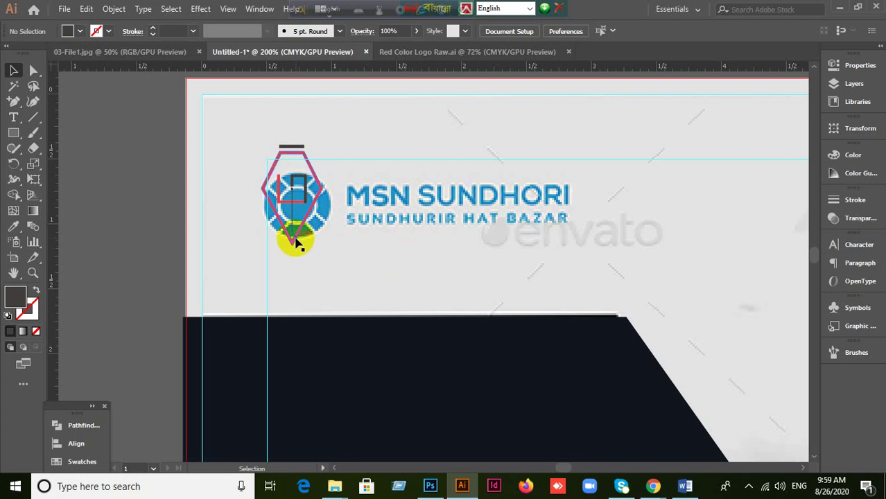
{"action": "left_click_drag", "start_coordinate": [293, 239], "coordinate": [321, 250]}
{"action": "left_click", "coordinate": [131, 257]}
Step: Zoom out to view more of the flyer around the placed logo
{"action": "scroll", "coordinate": [371, 277], "scroll_direction": "up", "scroll_amount": 1}
{"action": "left_click", "coordinate": [293, 298]}
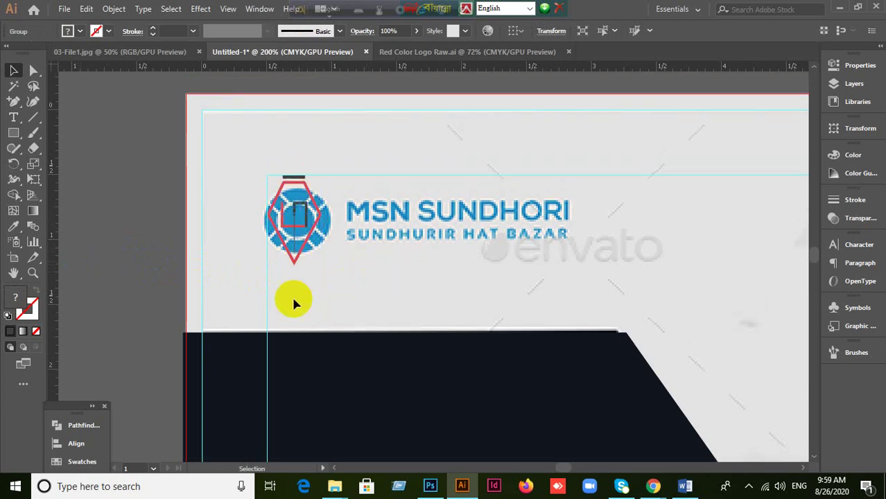
{"action": "left_click", "coordinate": [297, 258]}
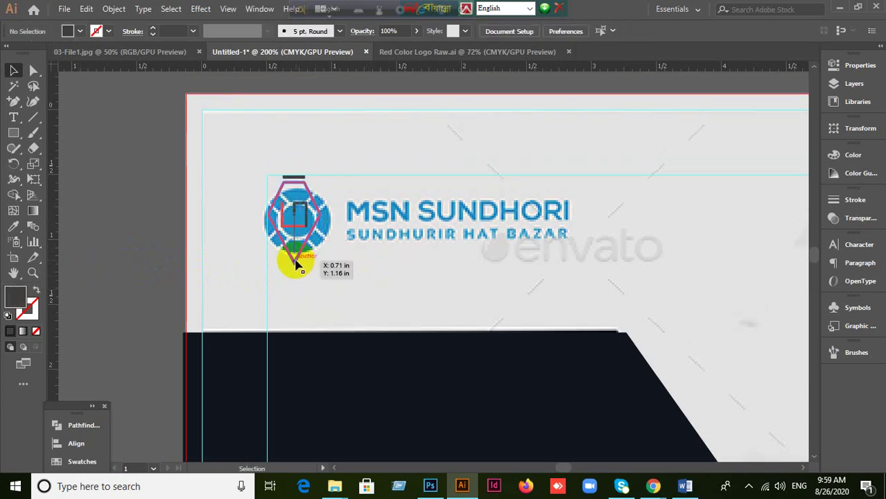
{"action": "left_click", "coordinate": [178, 278]}
{"action": "key", "text": "ctrl+minus"}
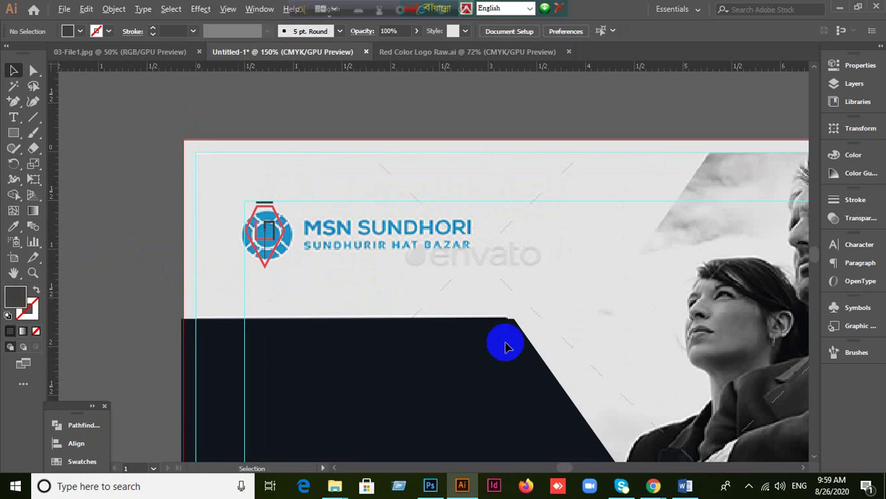
{"action": "scroll", "coordinate": [617, 313], "scroll_direction": "down", "scroll_amount": 3}
{"action": "scroll", "coordinate": [630, 303], "scroll_direction": "down", "scroll_amount": 1}
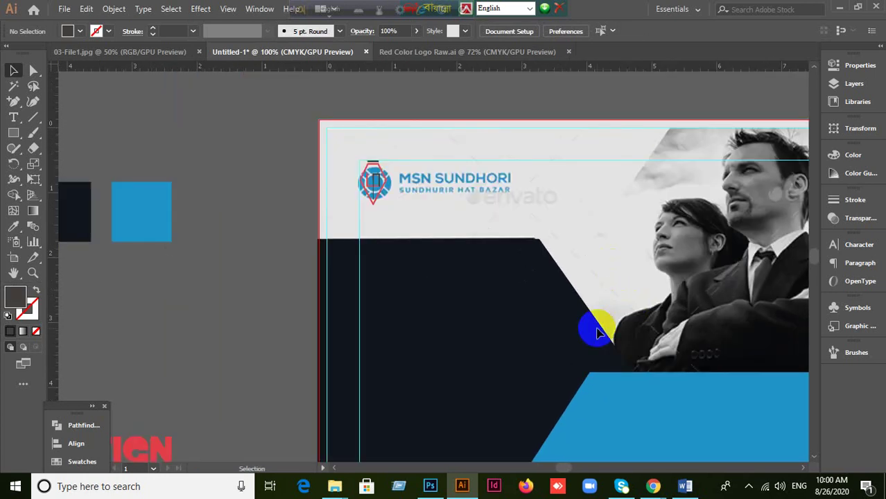
{"action": "scroll", "coordinate": [433, 190], "scroll_direction": "up", "scroll_amount": 1}
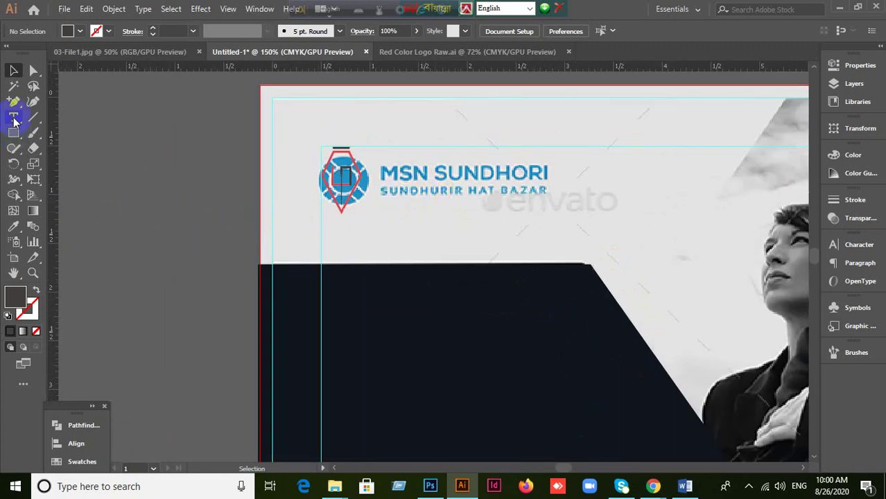
Step: Add the text 'Wakil Desing' beside the logo
{"action": "left_click", "coordinate": [395, 180]}
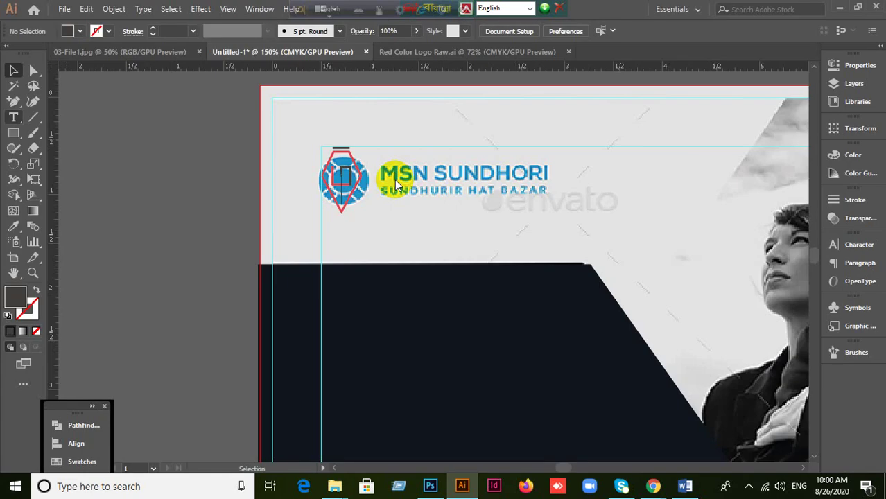
{"action": "key", "text": "t"}
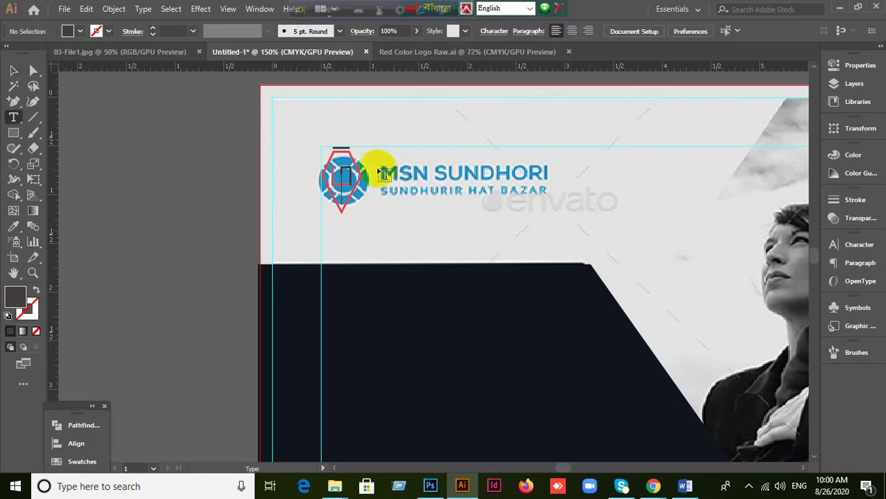
{"action": "left_click", "coordinate": [375, 167]}
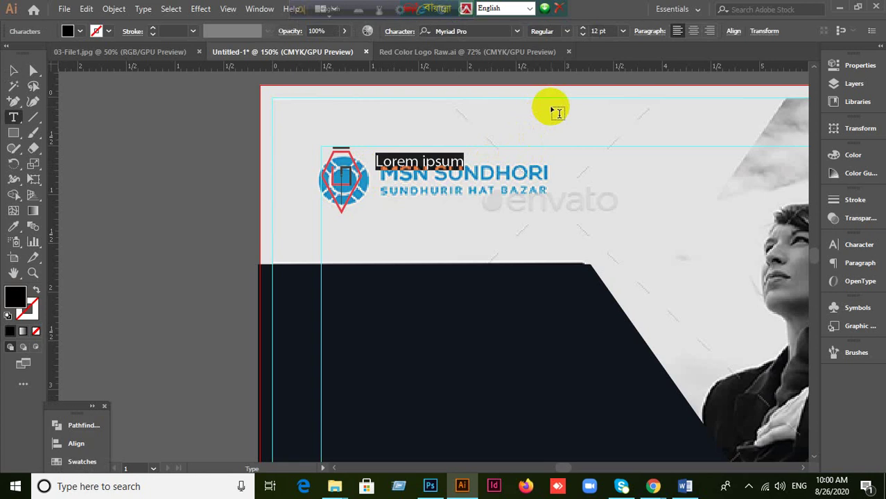
{"action": "type", "text": "Wak"}
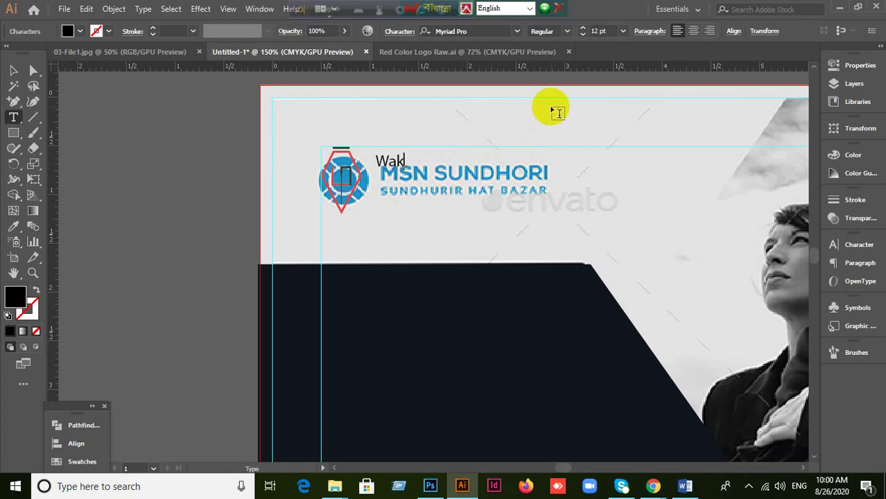
{"action": "type", "text": "il Desing"}
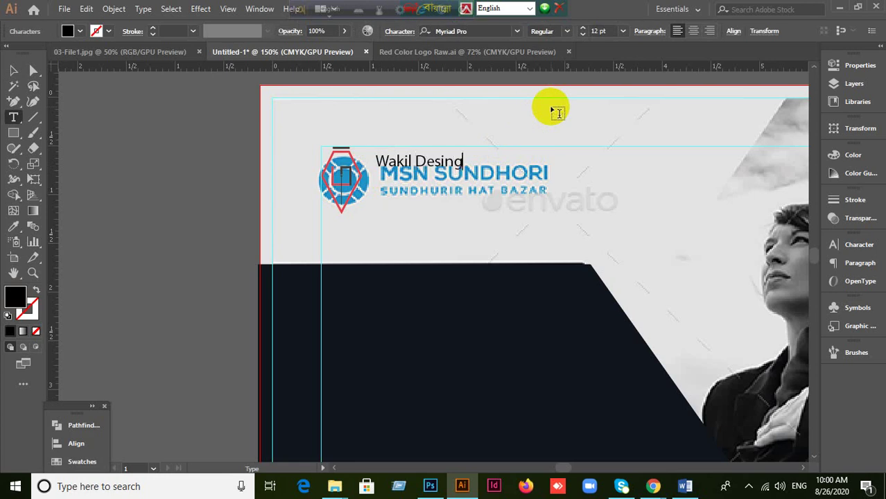
{"action": "left_click", "coordinate": [13, 70]}
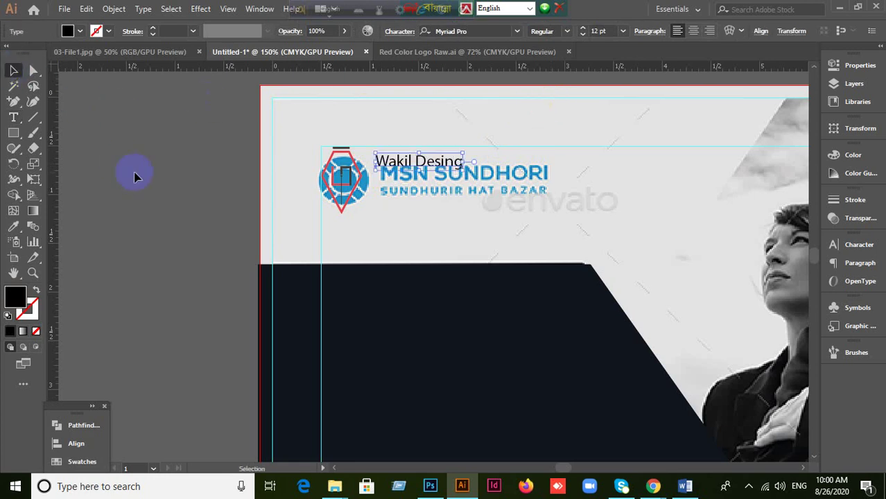
Step: Nudge the Wakil Desing text slightly down and to the right
{"action": "left_click", "coordinate": [392, 170]}
{"action": "left_click_drag", "start_coordinate": [391, 170], "coordinate": [402, 169]}
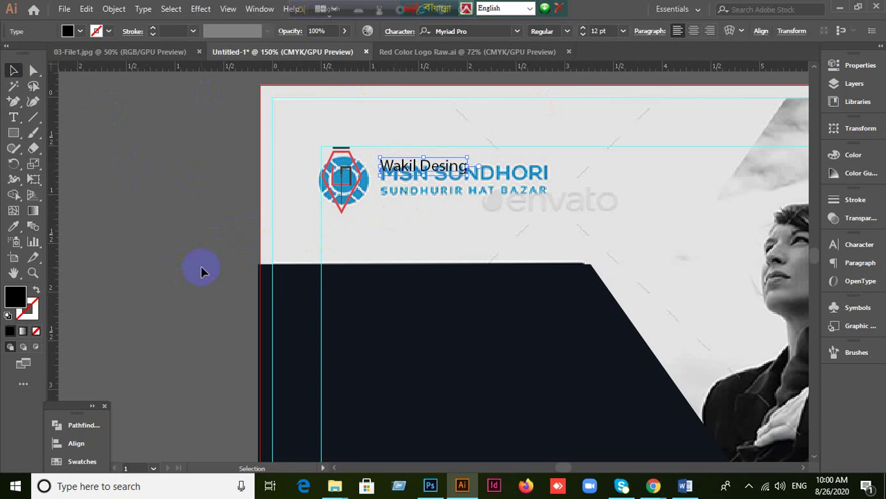
{"action": "left_click", "coordinate": [845, 251]}
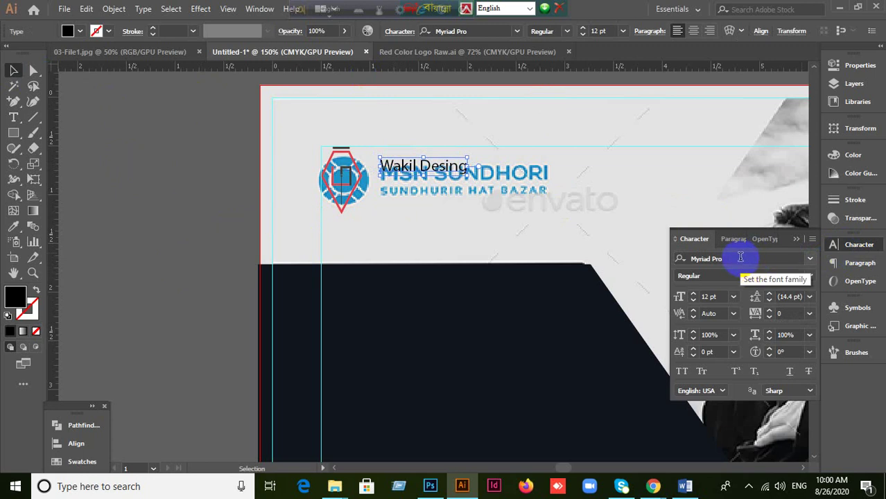
Step: Set the heading font to Lato Bold in All Caps
{"action": "left_click", "coordinate": [682, 258]}
{"action": "left_click", "coordinate": [736, 258]}
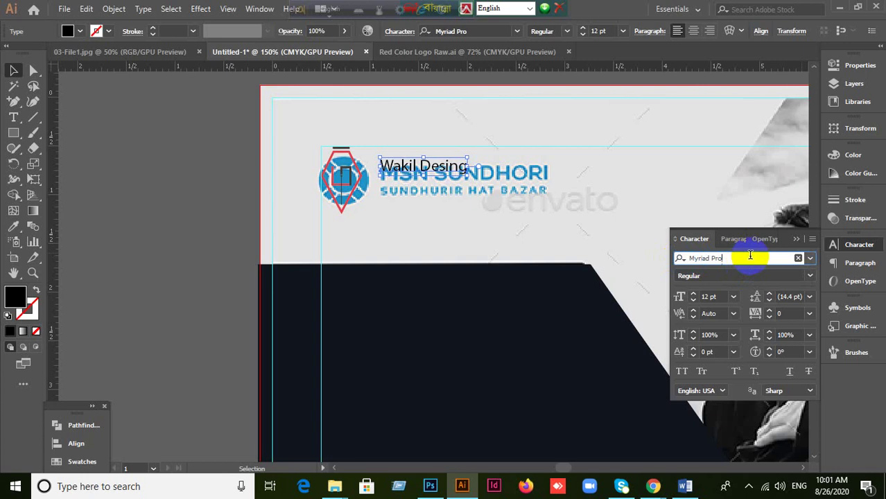
{"action": "left_click_drag", "start_coordinate": [750, 256], "coordinate": [677, 270]}
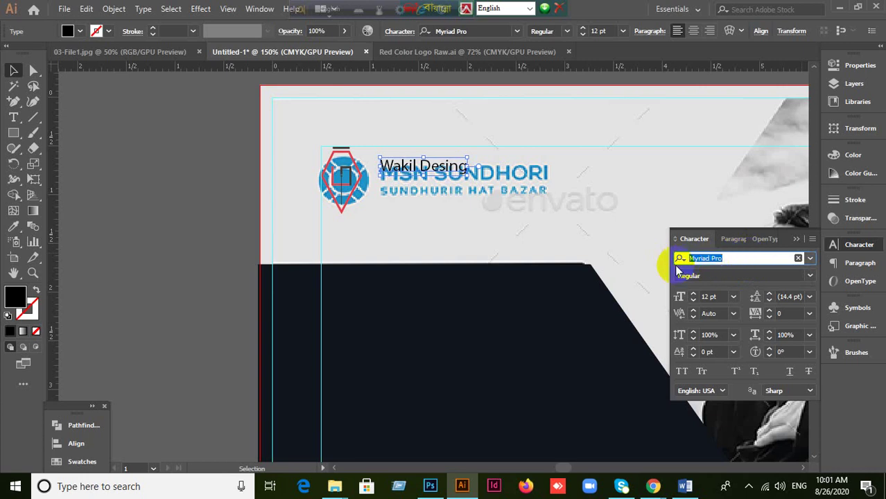
{"action": "type", "text": "Lato"}
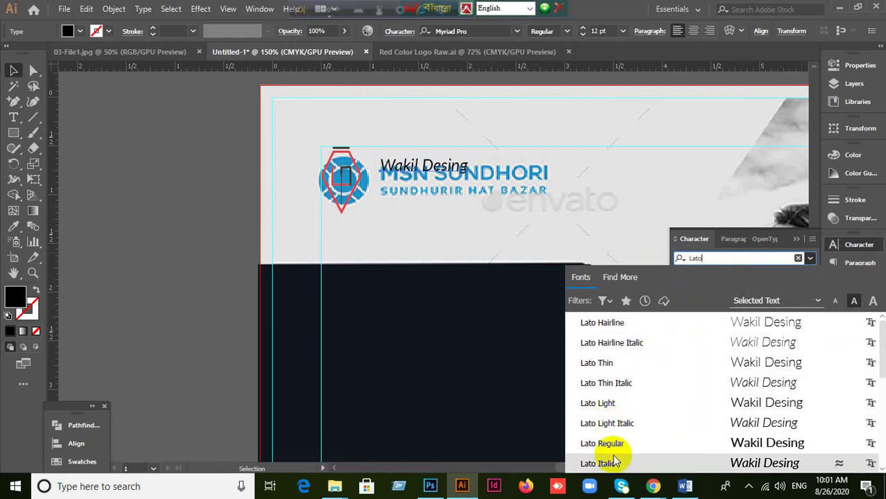
{"action": "scroll", "coordinate": [634, 430], "scroll_direction": "down", "scroll_amount": 2}
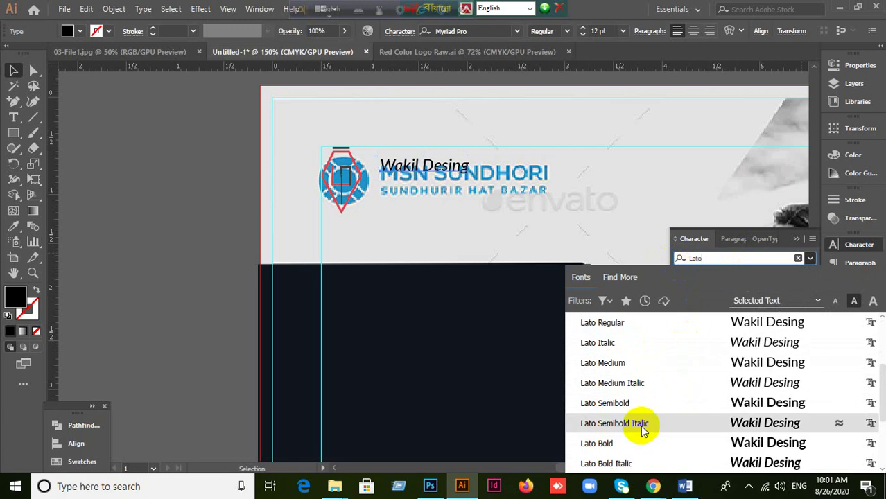
{"action": "left_click", "coordinate": [622, 447]}
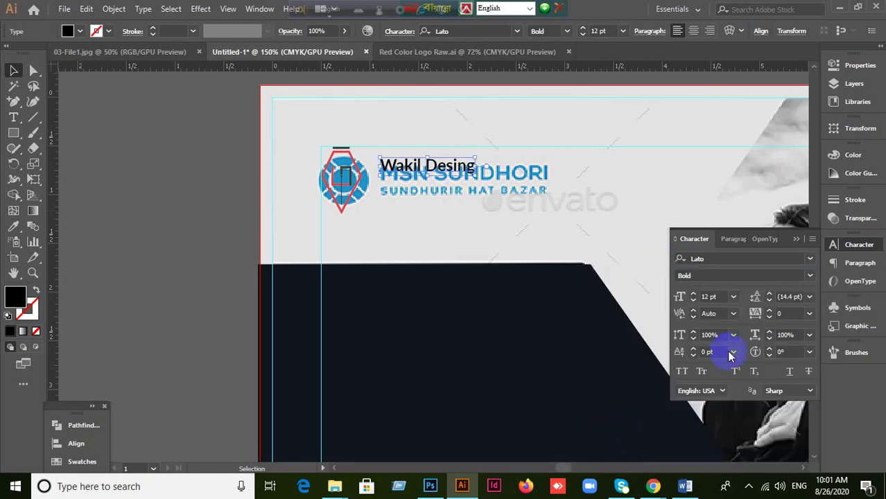
{"action": "left_click", "coordinate": [681, 376]}
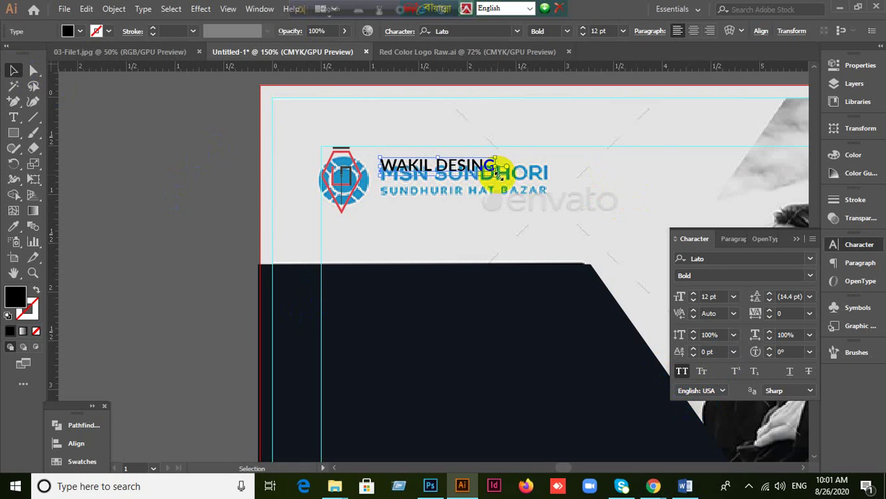
{"action": "left_click_drag", "start_coordinate": [497, 176], "coordinate": [548, 193]}
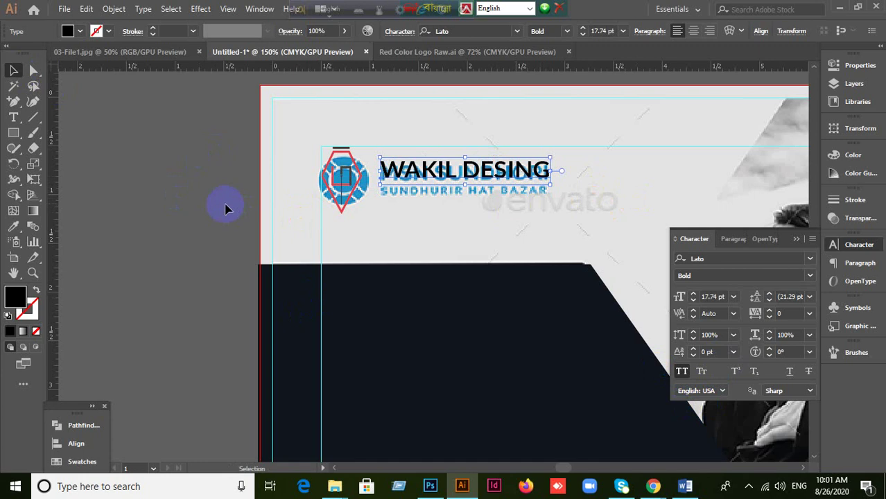
{"action": "left_click_drag", "start_coordinate": [548, 184], "coordinate": [553, 184]}
{"action": "left_click", "coordinate": [138, 201]}
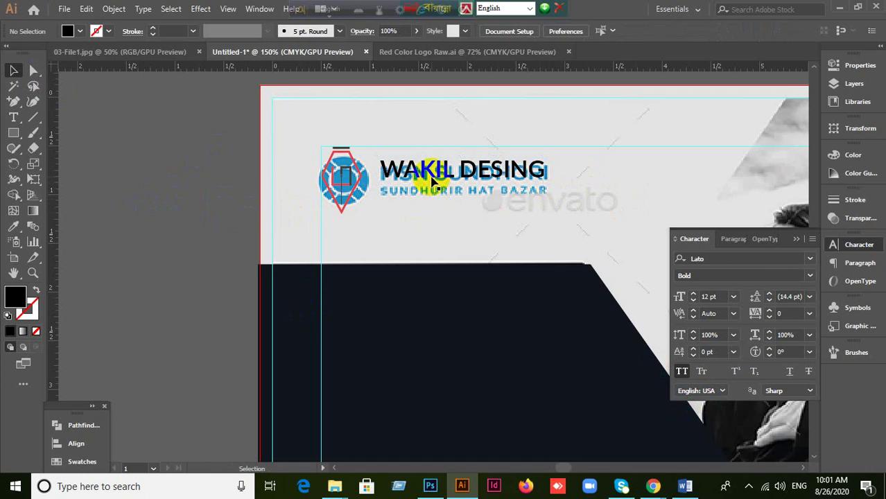
{"action": "left_click_drag", "start_coordinate": [431, 179], "coordinate": [422, 198]}
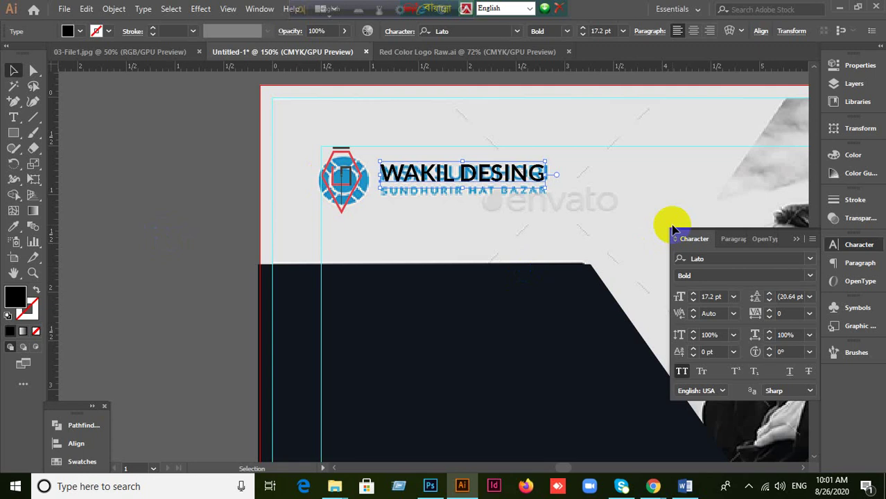
{"action": "left_click", "coordinate": [265, 244]}
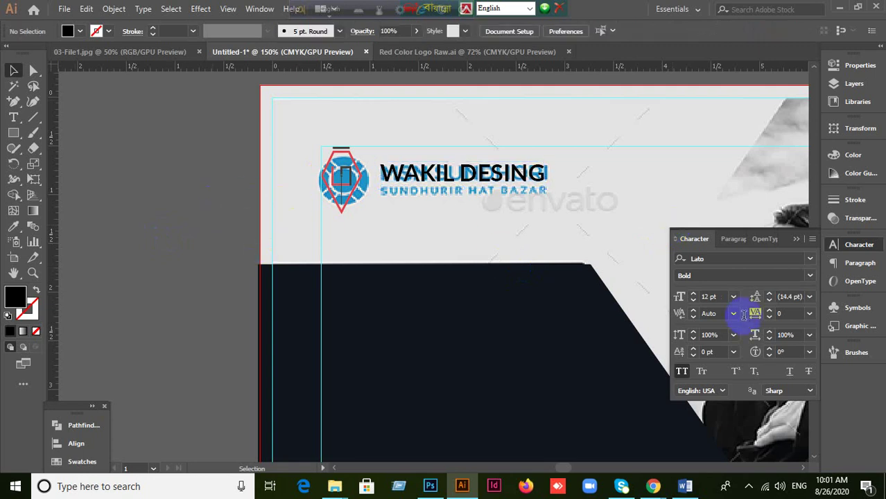
{"action": "mouse_move", "coordinate": [663, 490]}
{"action": "left_click", "coordinate": [544, 469]}
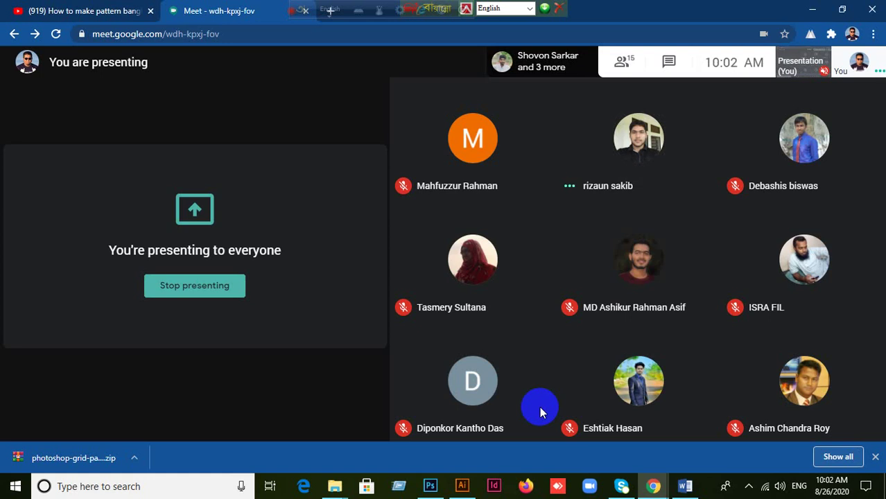
Step: Switch from the Google Meet call back to the Untitled-1 flyer in Illustrator
{"action": "left_click", "coordinate": [461, 486]}
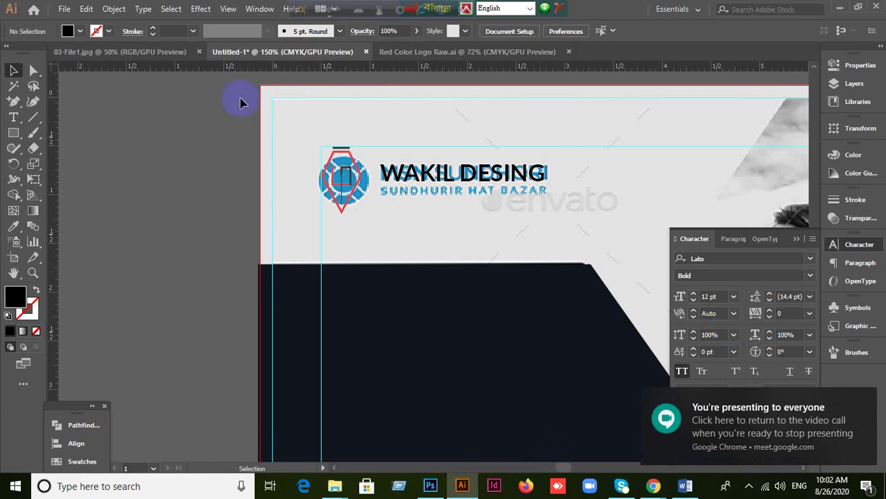
{"action": "left_click", "coordinate": [409, 181]}
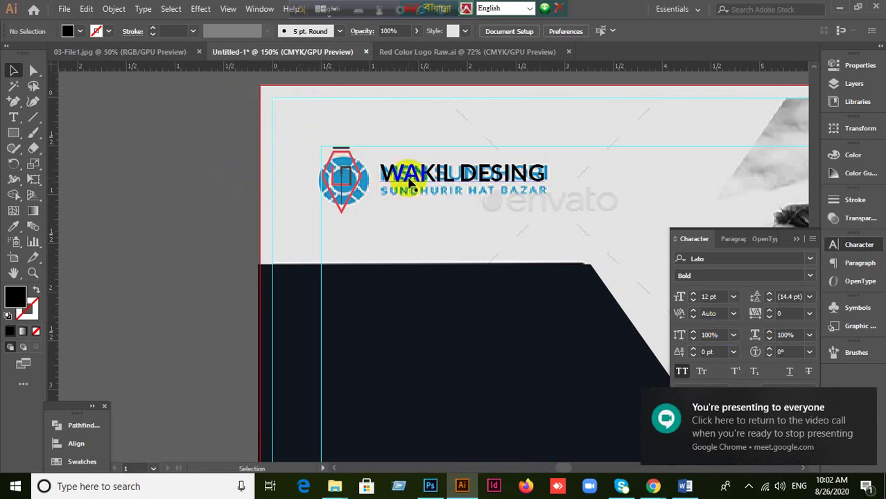
{"action": "left_click", "coordinate": [468, 231]}
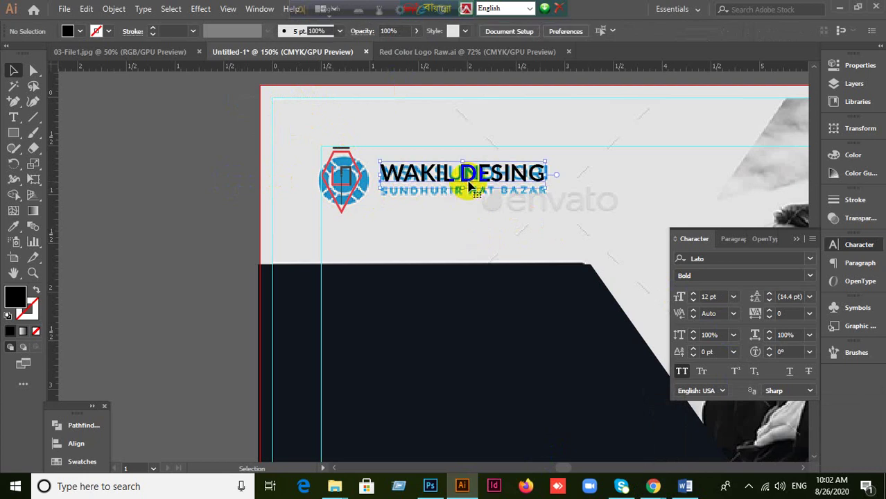
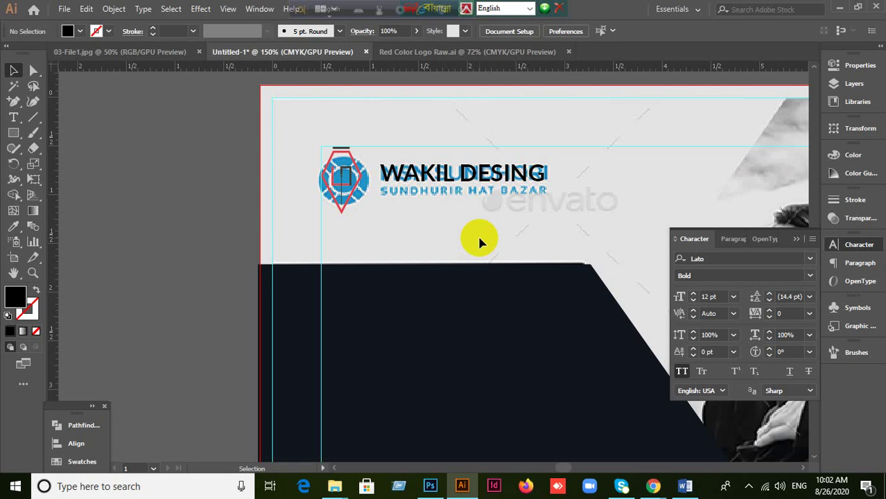
Step: Change the WAKIL DESING heading's Lato weight from Bold to Heavy
{"action": "left_click", "coordinate": [501, 164]}
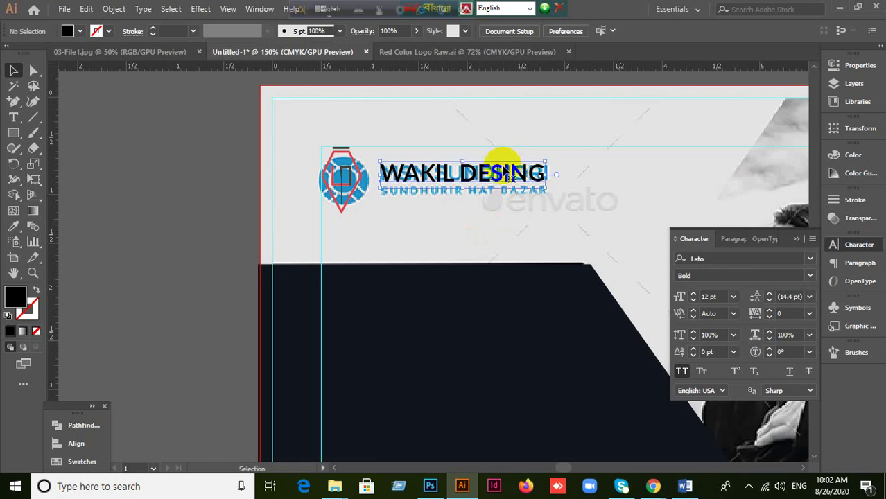
{"action": "left_click", "coordinate": [810, 260]}
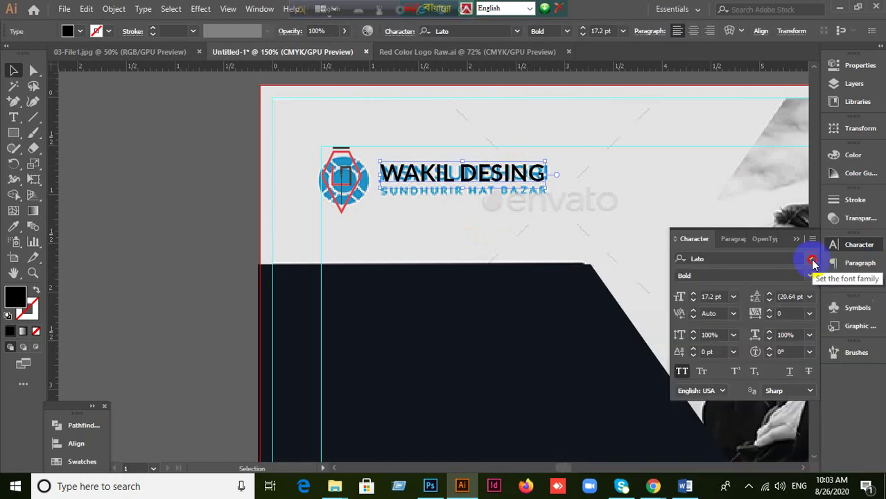
{"action": "left_click", "coordinate": [810, 260]}
{"action": "left_click", "coordinate": [810, 259]}
{"action": "left_click", "coordinate": [810, 276]}
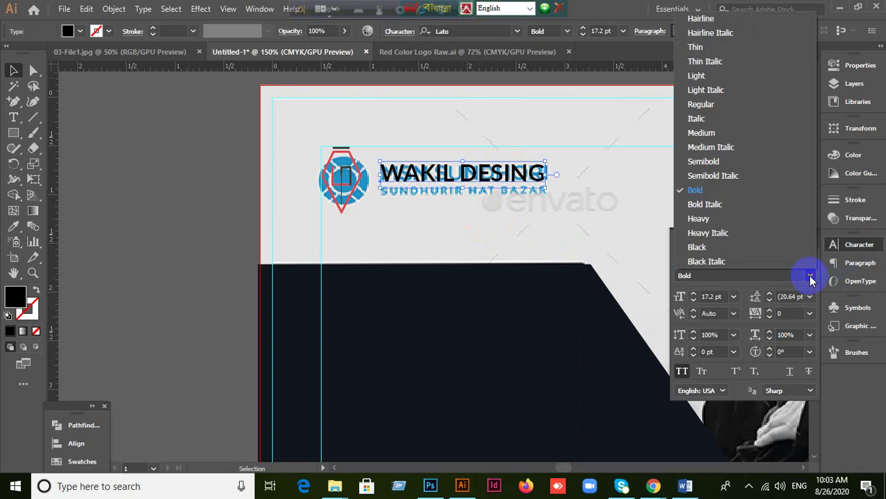
{"action": "left_click", "coordinate": [810, 277]}
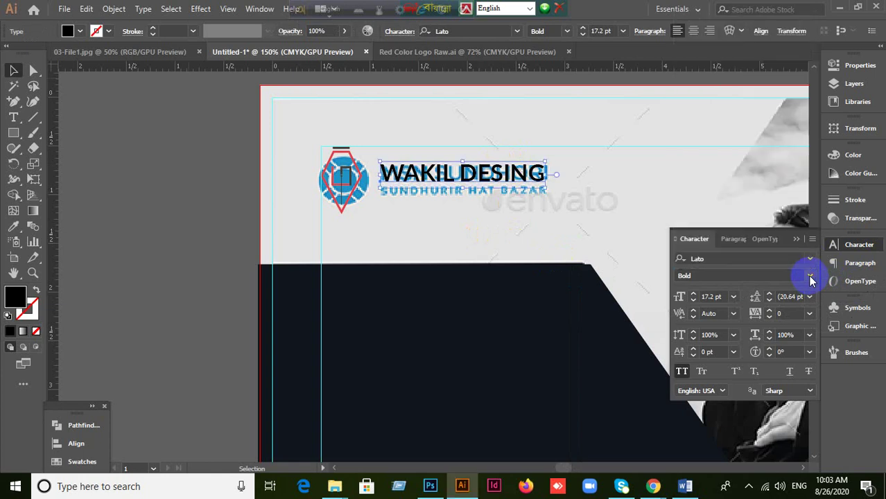
{"action": "left_click", "coordinate": [810, 276]}
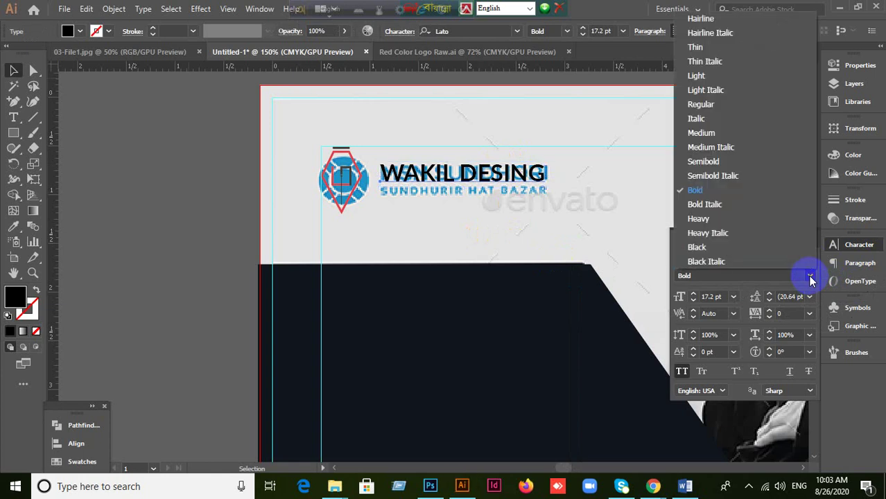
{"action": "left_click", "coordinate": [698, 219]}
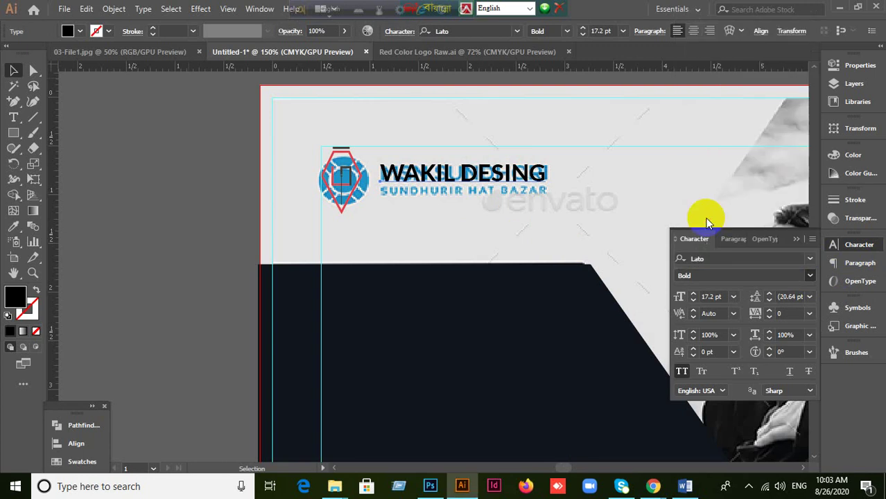
Step: With nothing selected, reset the default Lato weight back to Bold
{"action": "left_click", "coordinate": [593, 241]}
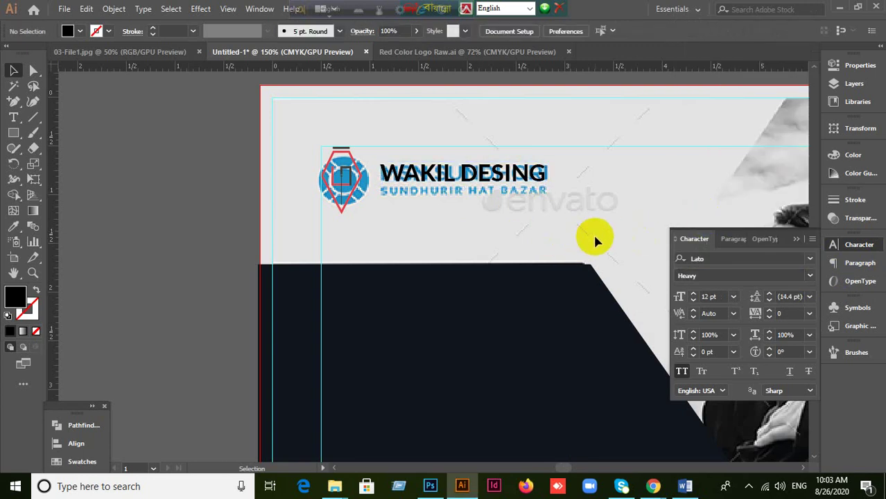
{"action": "left_click", "coordinate": [810, 277]}
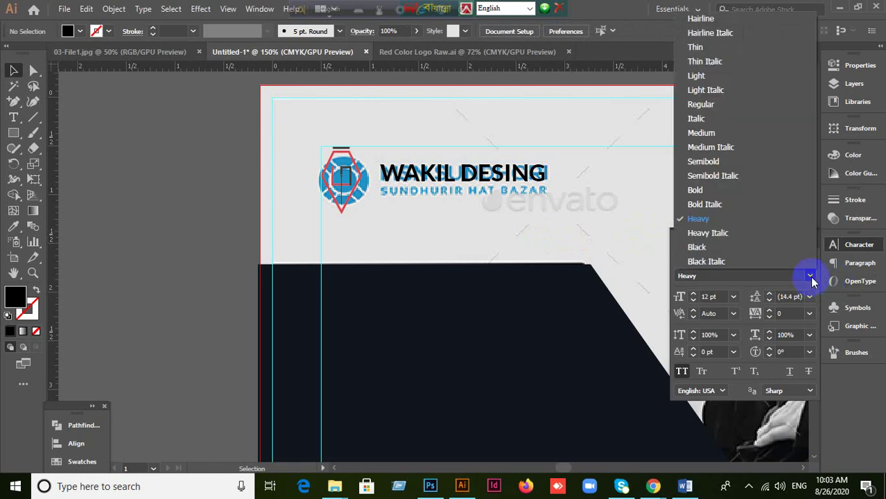
{"action": "left_click", "coordinate": [703, 190]}
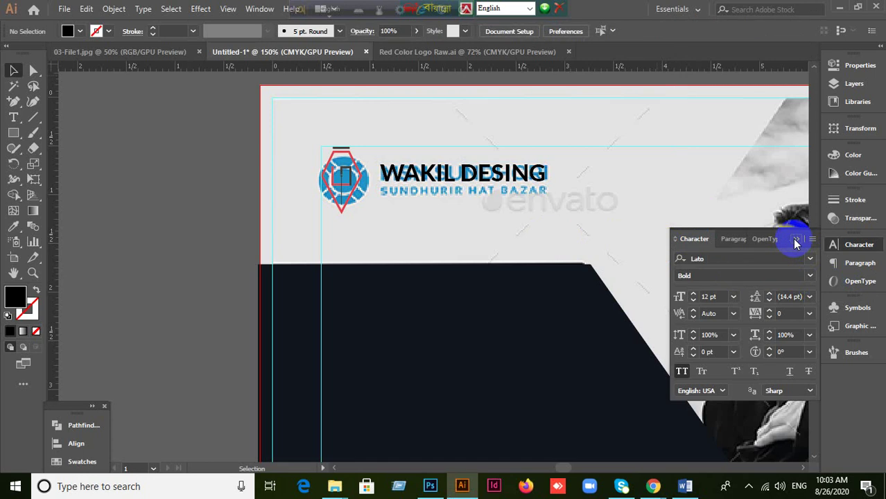
Step: Close the Character panel, zoom in to check the 17.2 pt Lato Heavy heading, and pick the Type tool
{"action": "left_click", "coordinate": [795, 239]}
{"action": "scroll", "coordinate": [544, 199], "scroll_direction": "up", "scroll_amount": 1}
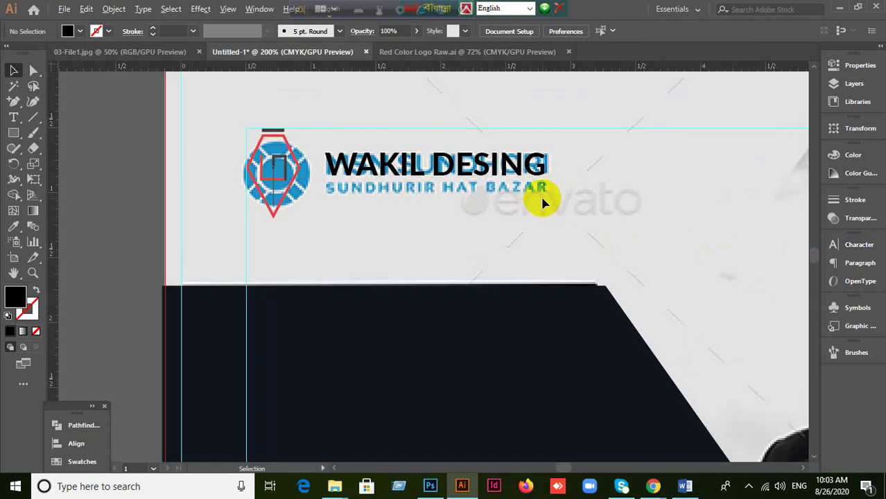
{"action": "left_click", "coordinate": [543, 200]}
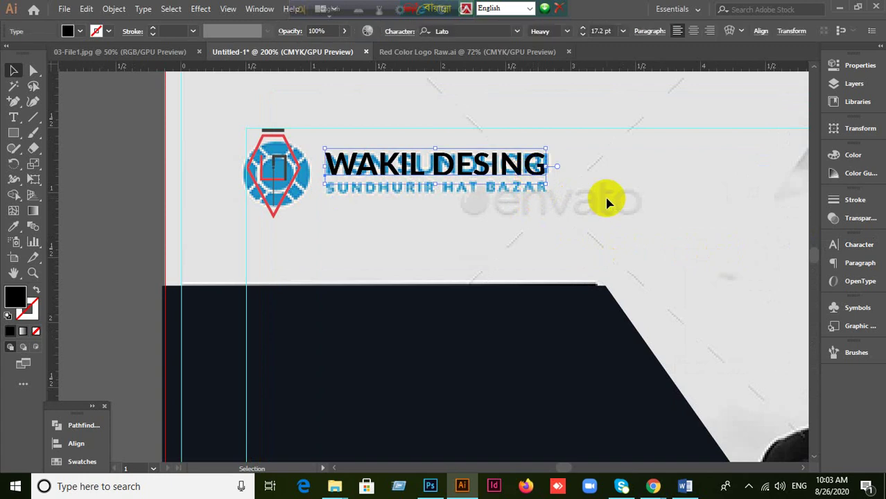
{"action": "scroll", "coordinate": [607, 201], "scroll_direction": "down", "scroll_amount": 1}
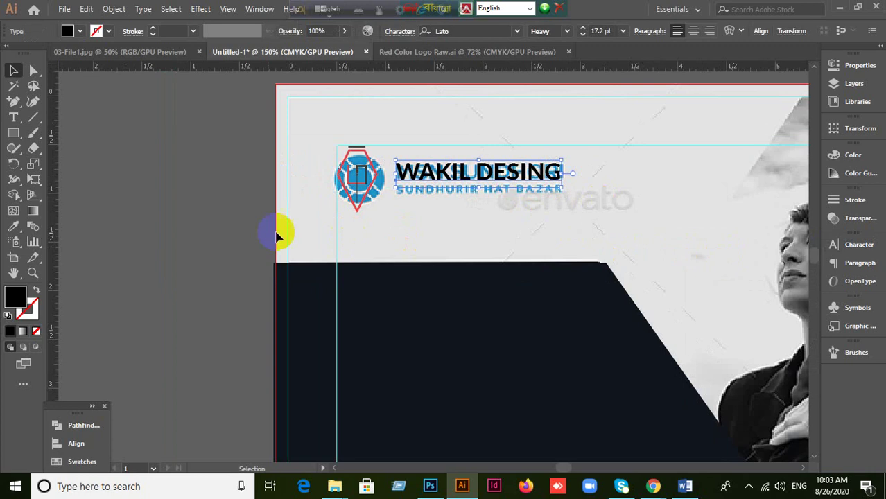
{"action": "left_click", "coordinate": [199, 205]}
{"action": "left_click", "coordinate": [13, 117]}
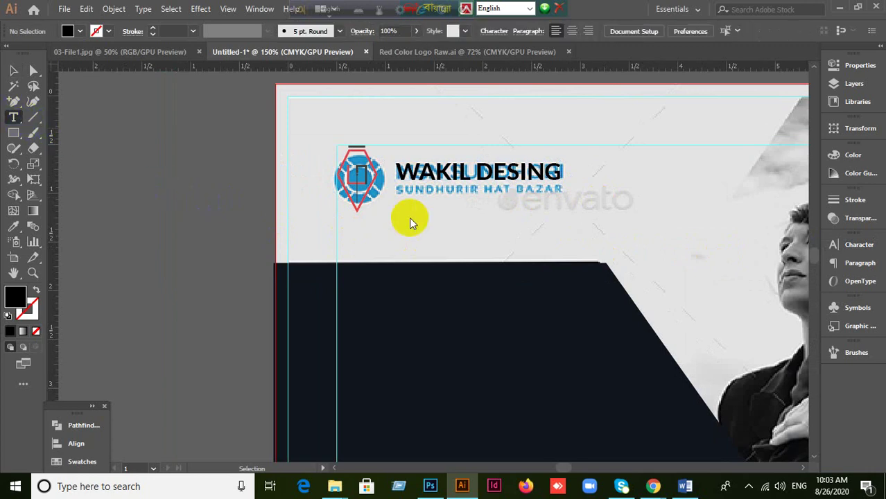
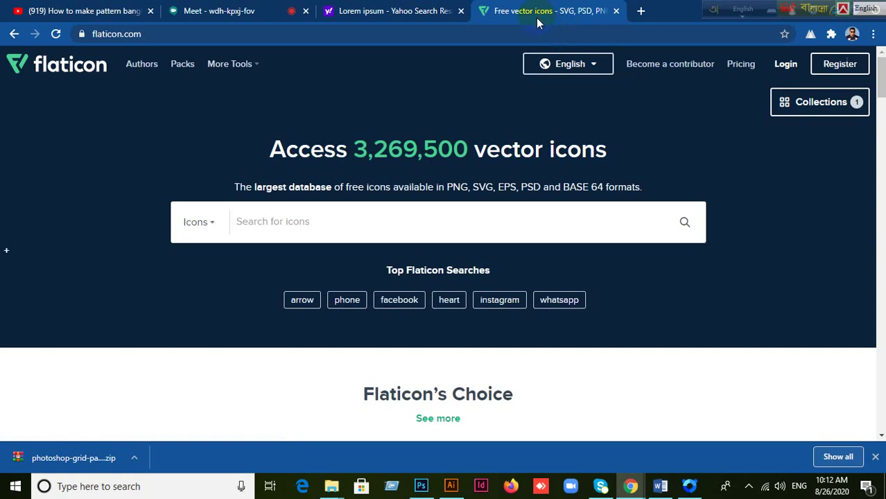
Step: On the Flaticon login page, enter the account username and password and complete the reCAPTCHA
{"action": "left_click", "coordinate": [786, 65]}
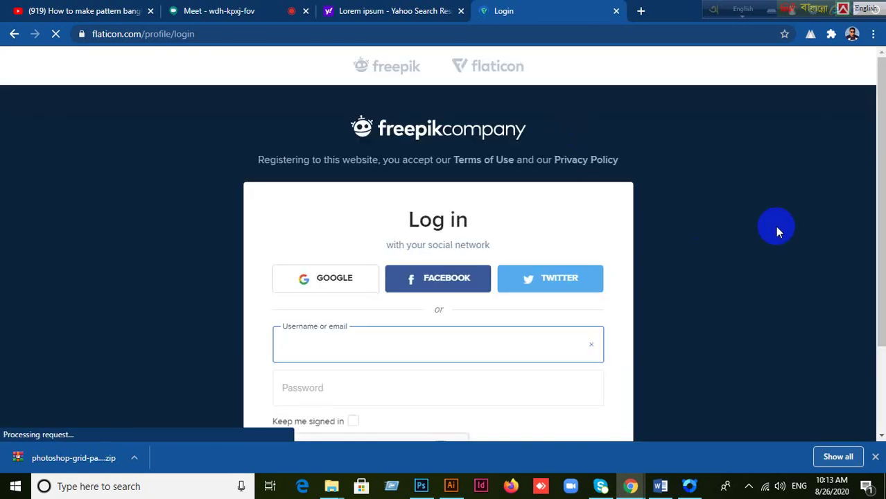
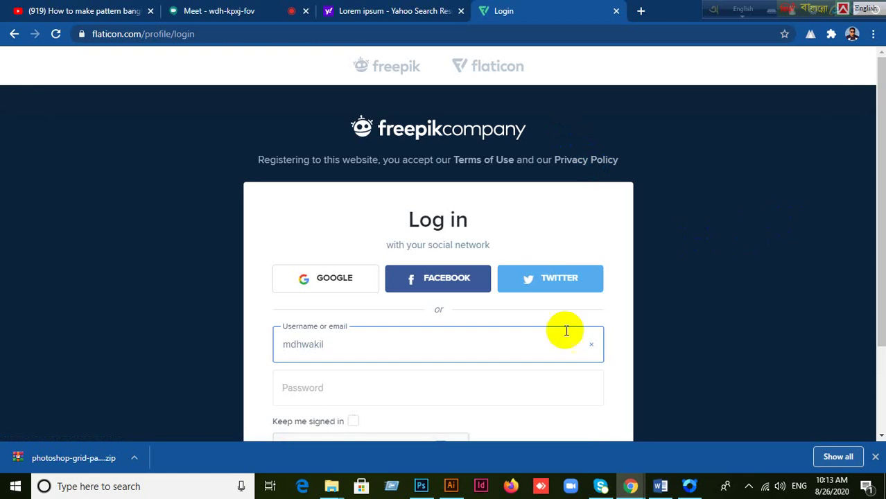
{"action": "left_click", "coordinate": [350, 393]}
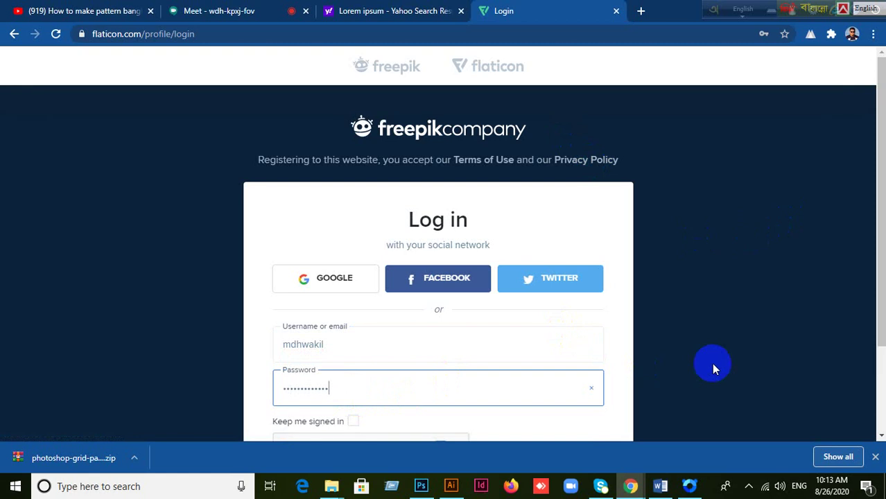
{"action": "scroll", "coordinate": [518, 360], "scroll_direction": "down", "scroll_amount": 2}
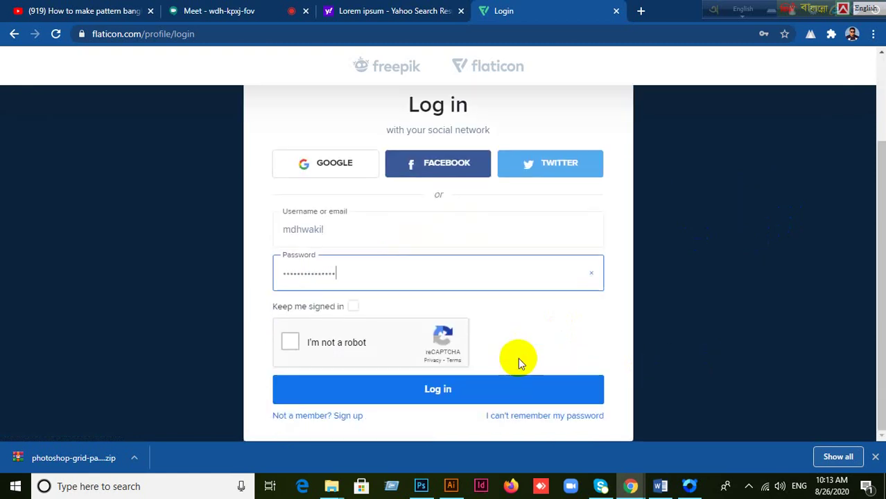
{"action": "left_click", "coordinate": [438, 386]}
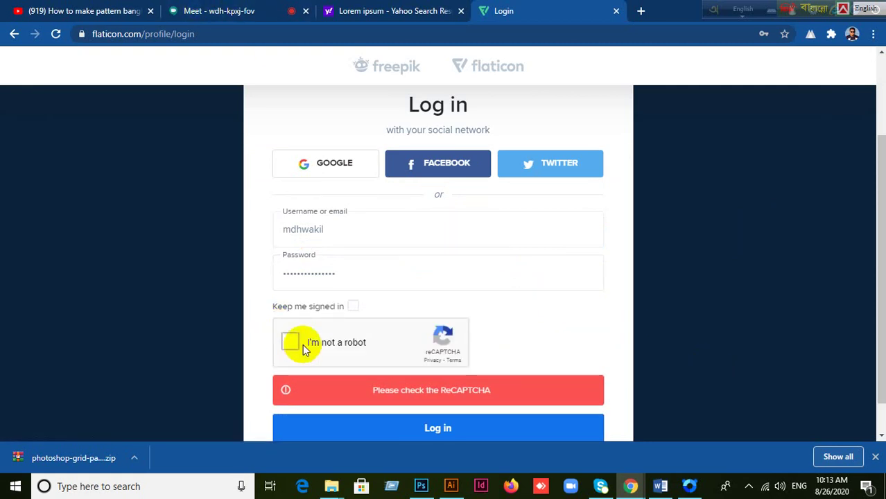
{"action": "left_click", "coordinate": [300, 342]}
Step: Admit the waiting person into the video meeting, then return to the Flaticon login page
{"action": "left_click", "coordinate": [230, 17]}
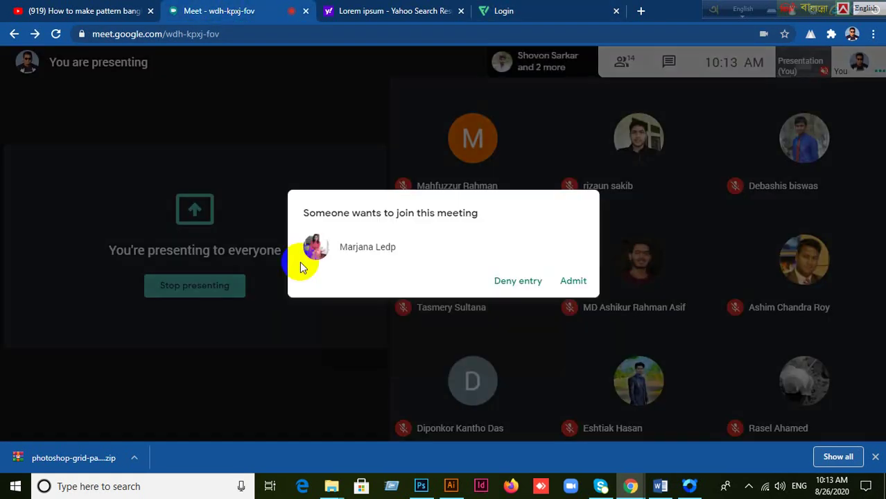
{"action": "left_click", "coordinate": [573, 280]}
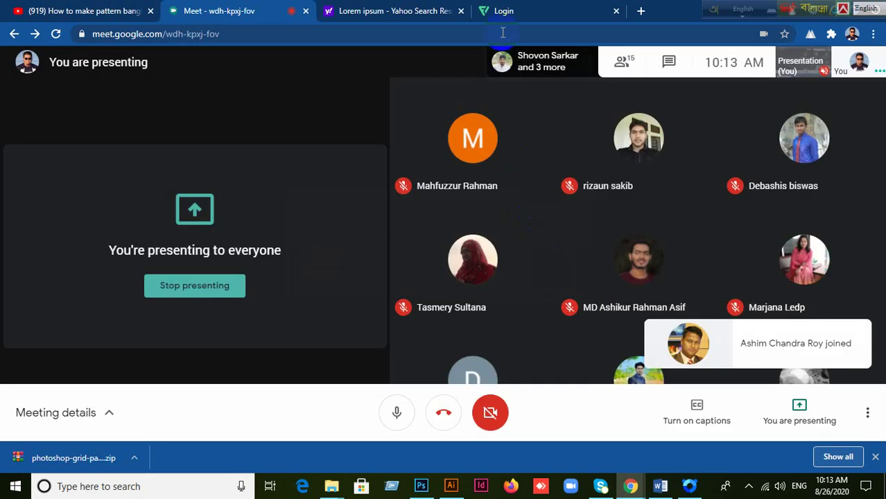
{"action": "left_click", "coordinate": [514, 11]}
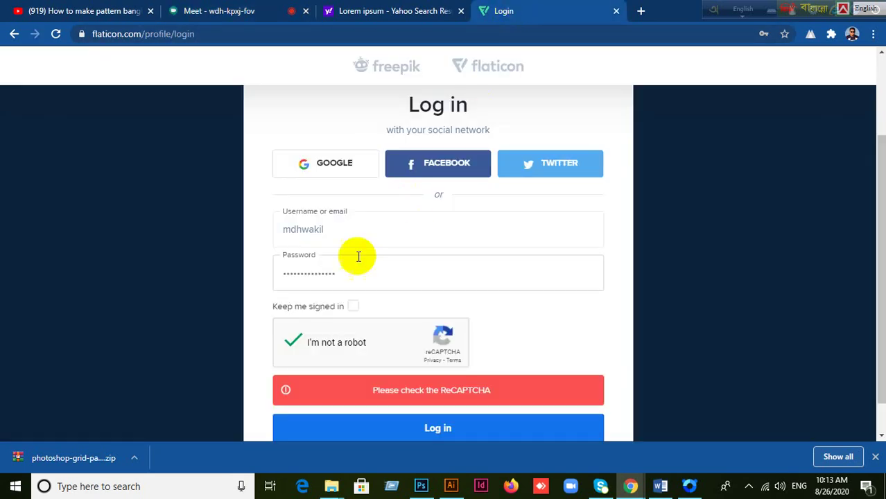
Step: Submit the Flaticon login, then switch to the letterhead mockup in Photoshop
{"action": "left_click", "coordinate": [407, 429]}
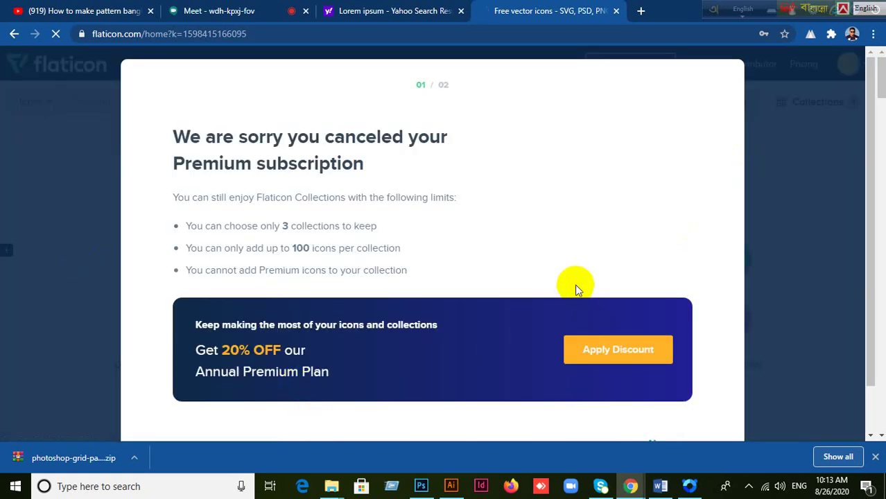
{"action": "scroll", "coordinate": [576, 287], "scroll_direction": "down", "scroll_amount": 1}
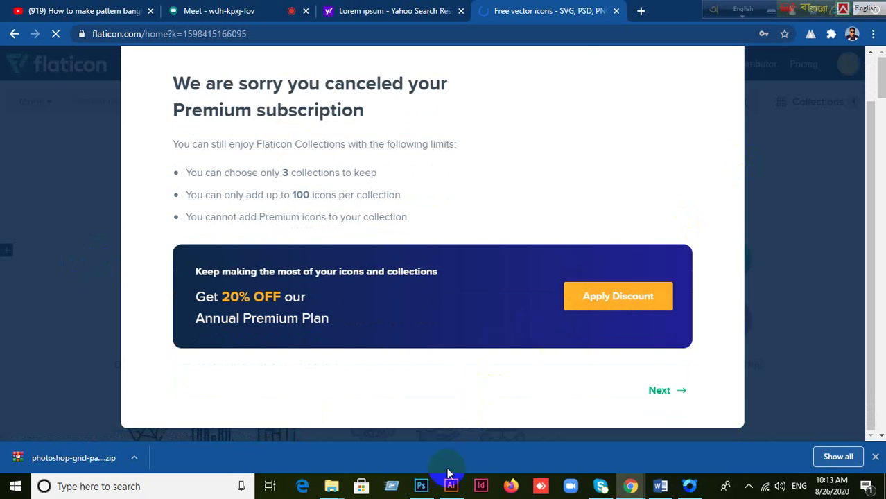
{"action": "left_click", "coordinate": [421, 486]}
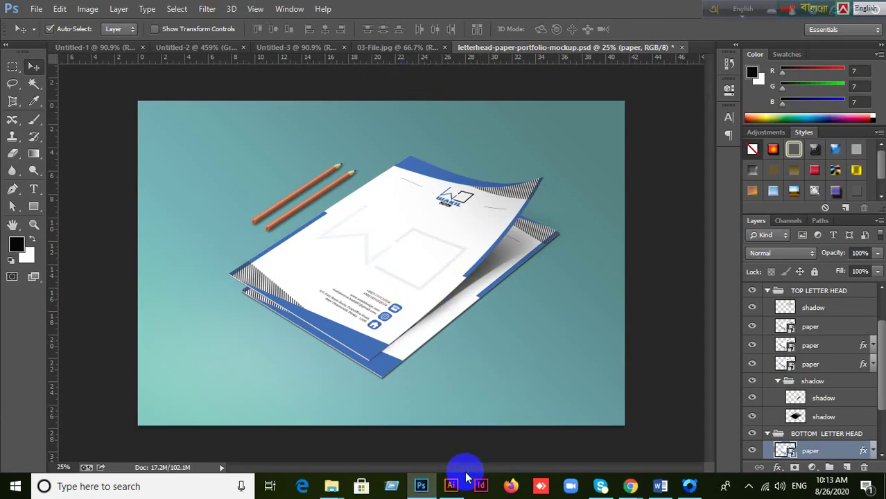
Step: Bring up the Illustrator flyer and zoom around the Innovation Marketing and Business Strategy icons
{"action": "left_click", "coordinate": [451, 485]}
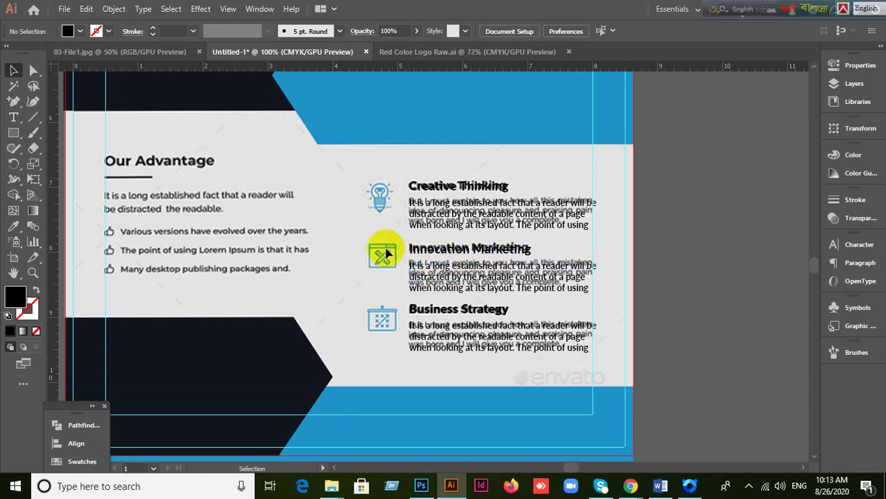
{"action": "scroll", "coordinate": [455, 258], "scroll_direction": "up", "scroll_amount": 1}
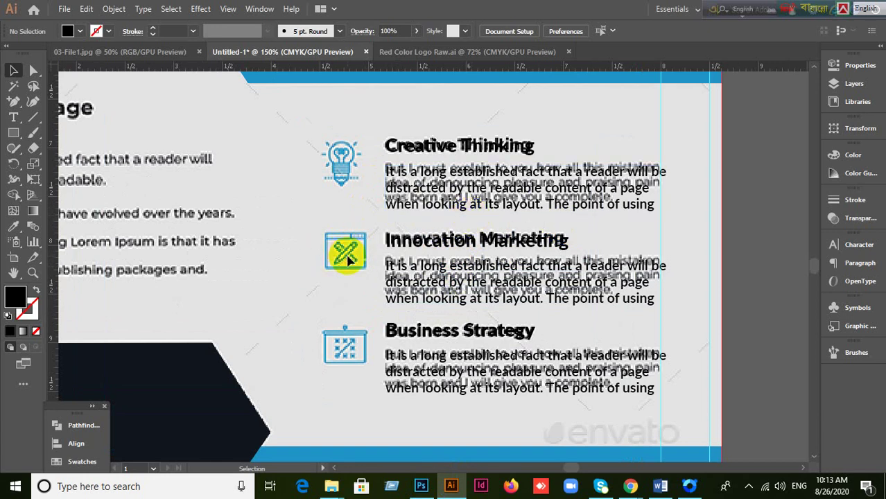
{"action": "scroll", "coordinate": [346, 250], "scroll_direction": "down", "scroll_amount": 1}
{"action": "scroll", "coordinate": [346, 271], "scroll_direction": "up", "scroll_amount": 1}
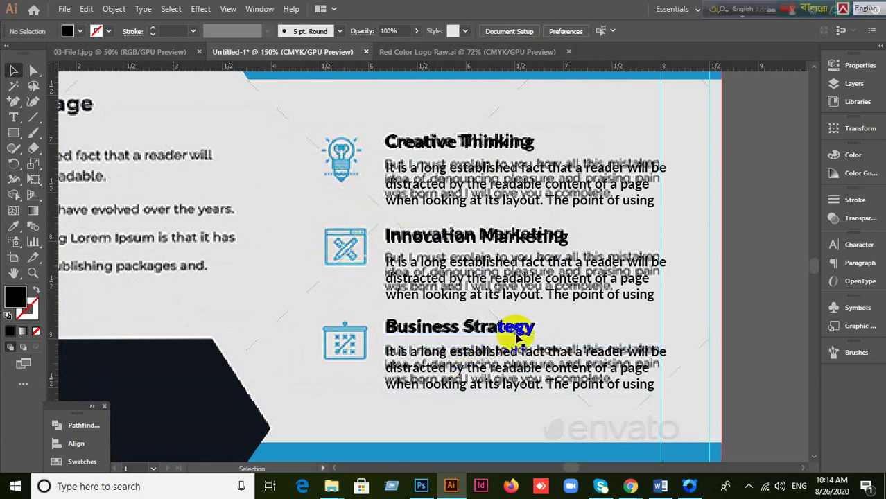
{"action": "scroll", "coordinate": [350, 350], "scroll_direction": "down", "scroll_amount": 2}
{"action": "scroll", "coordinate": [343, 346], "scroll_direction": "up", "scroll_amount": 6}
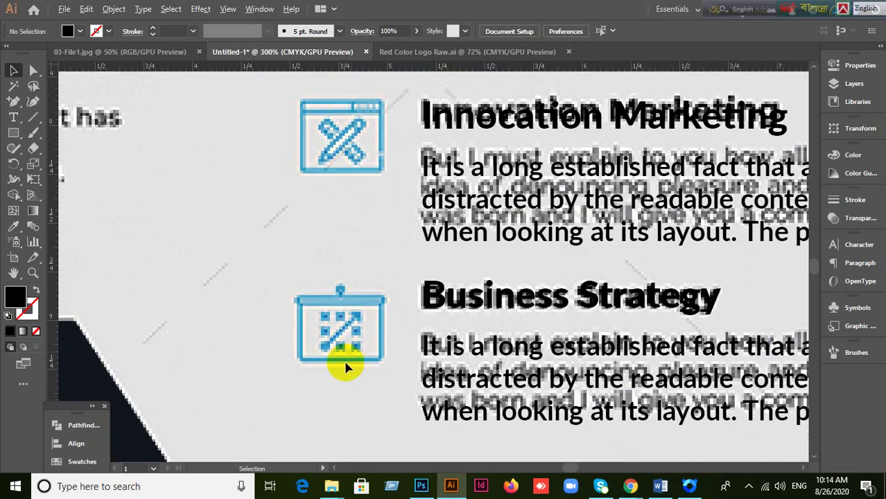
{"action": "scroll", "coordinate": [710, 278], "scroll_direction": "down", "scroll_amount": 2}
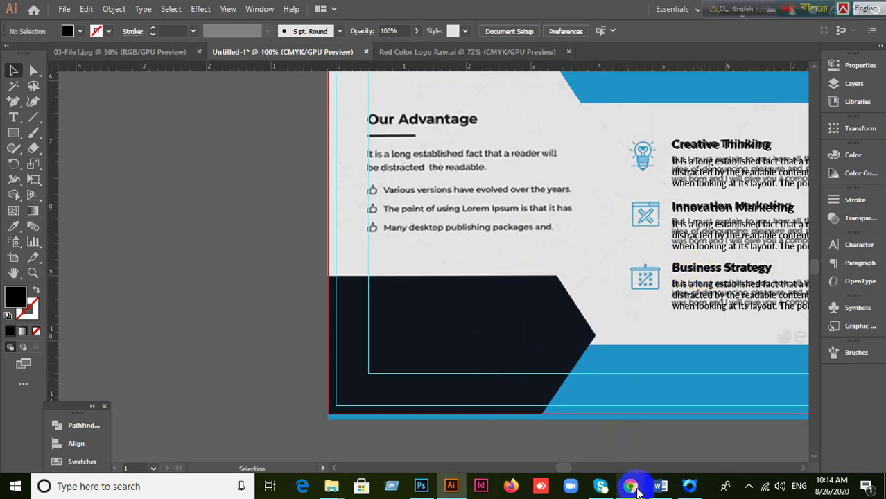
Step: Return to the Flaticon browser window and continue past the cancelled-Premium notice
{"action": "mouse_move", "coordinate": [628, 480]}
{"action": "left_click", "coordinate": [554, 414]}
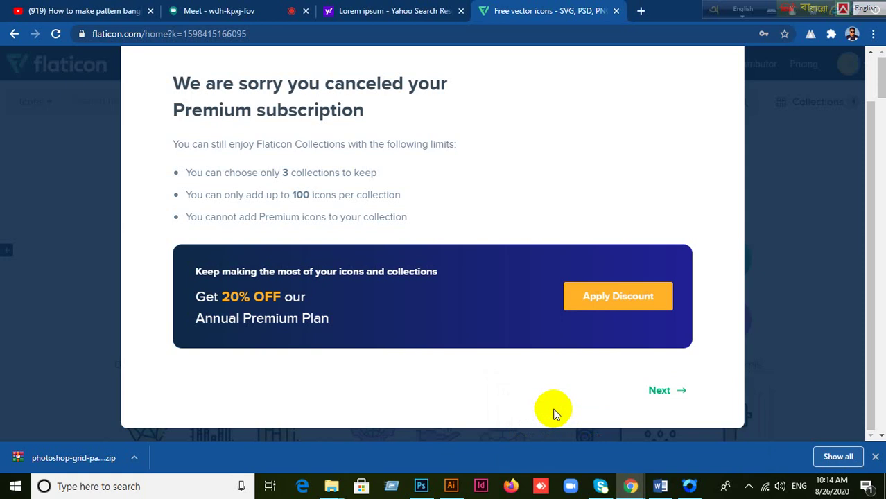
{"action": "left_click", "coordinate": [662, 391]}
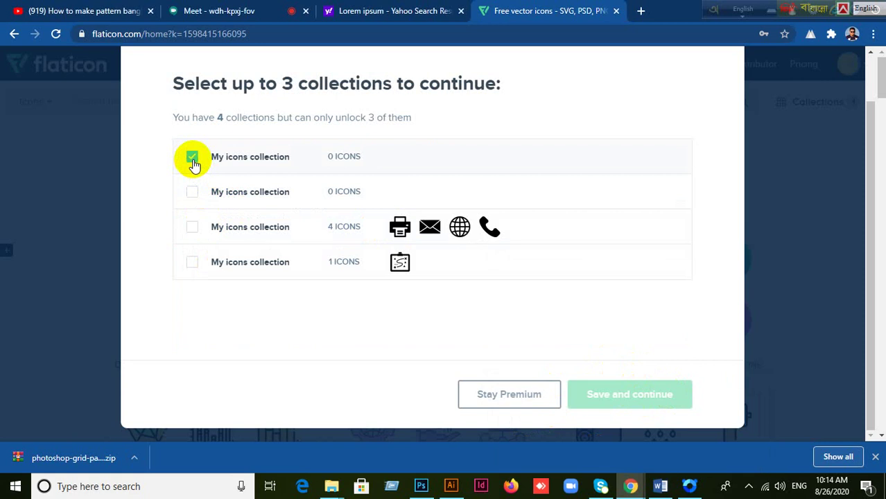
Step: Keep two of the four icon collections and save, ending on Flaticon's home page
{"action": "left_click", "coordinate": [193, 193]}
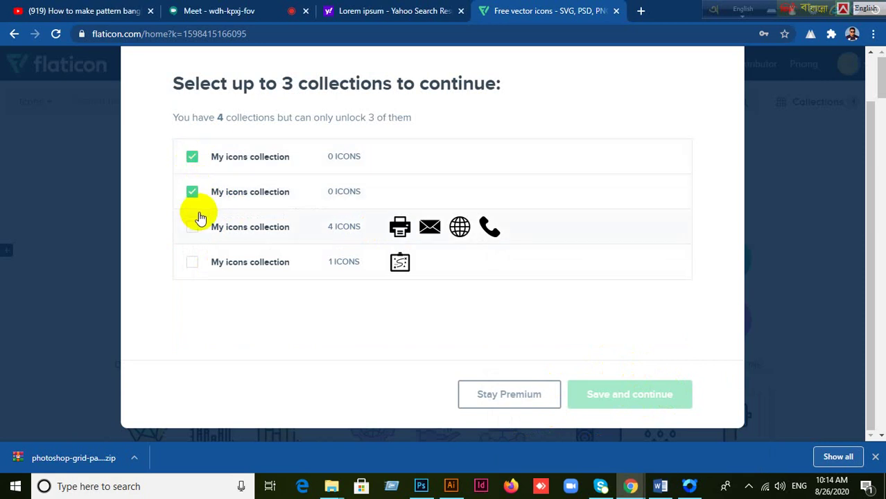
{"action": "left_click", "coordinate": [193, 226]}
{"action": "left_click", "coordinate": [642, 394]}
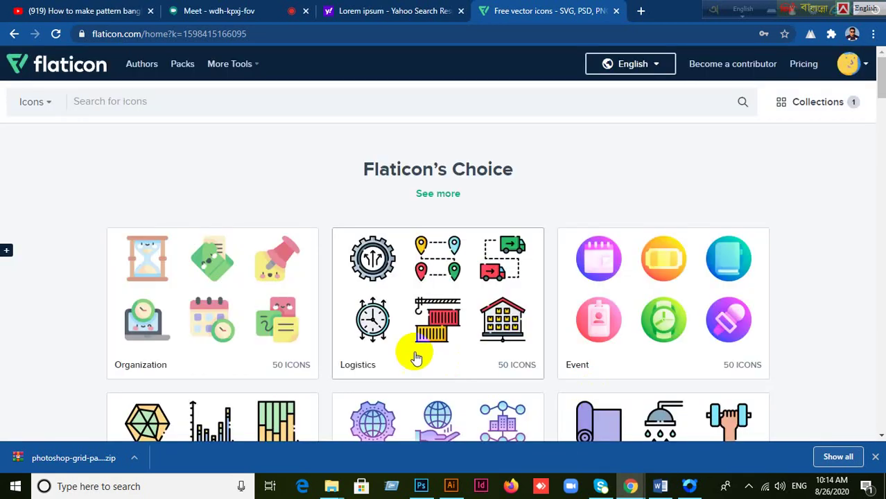
{"action": "left_click", "coordinate": [218, 14]}
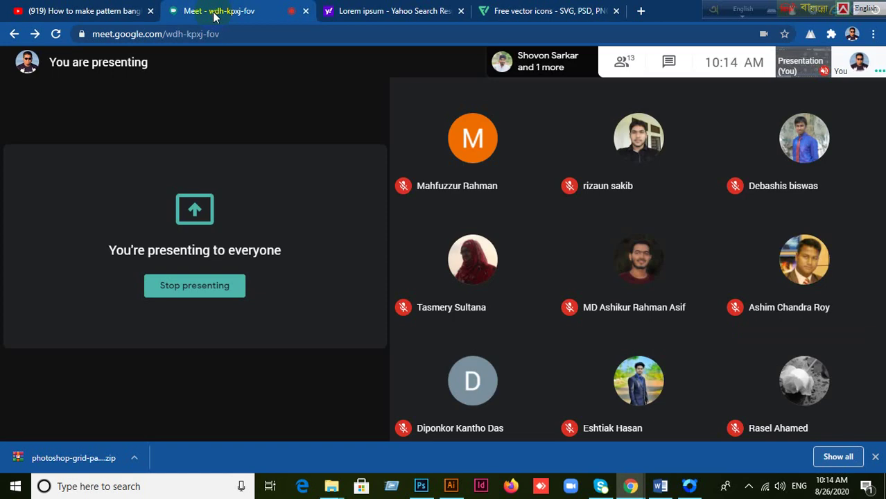
{"action": "left_click", "coordinate": [547, 11]}
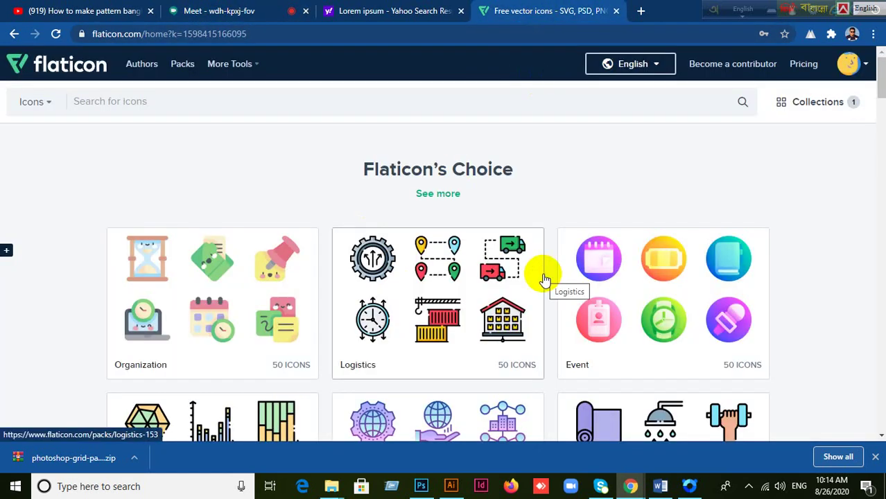
Step: Search Flaticon for bulb icons and browse the results
{"action": "left_click", "coordinate": [142, 103]}
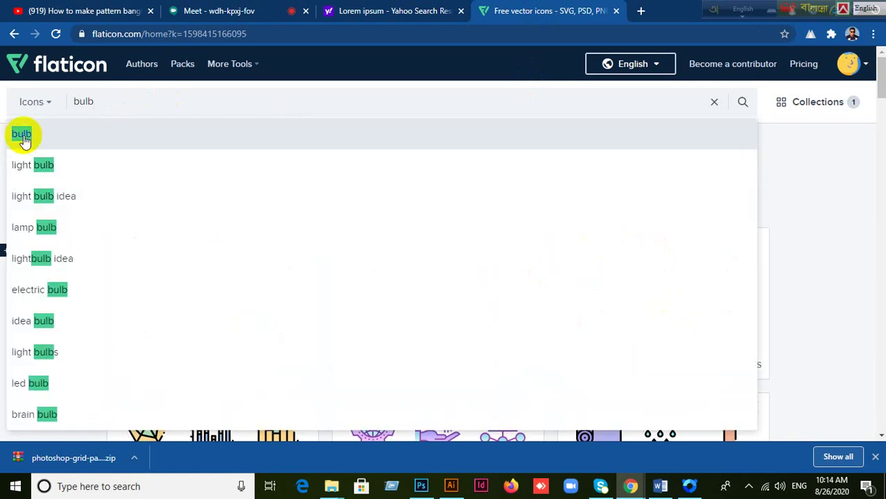
{"action": "left_click", "coordinate": [22, 137]}
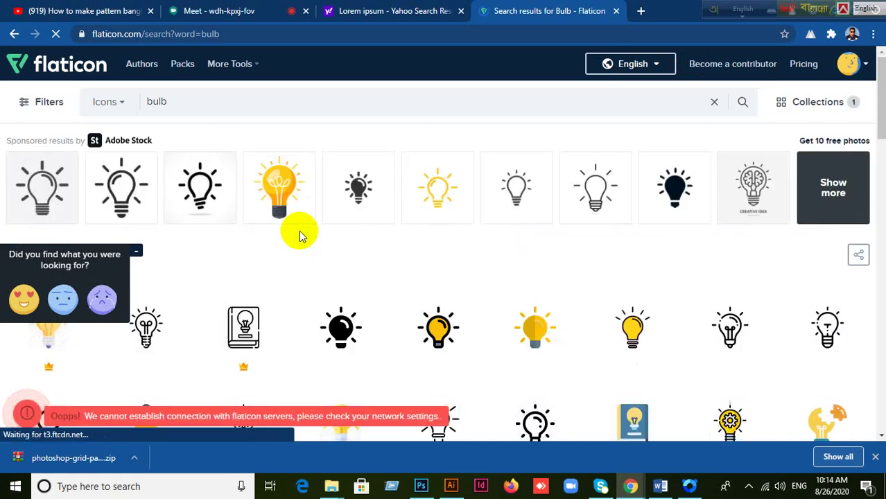
{"action": "scroll", "coordinate": [725, 353], "scroll_direction": "down", "scroll_amount": 2}
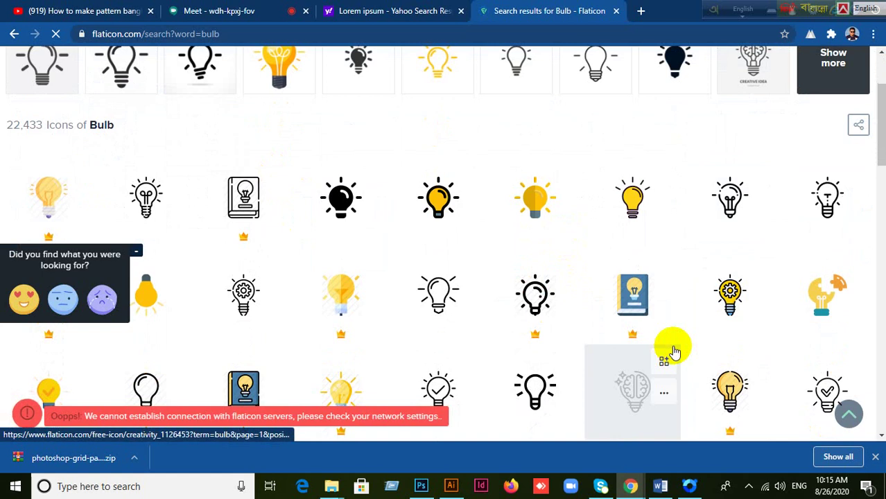
{"action": "scroll", "coordinate": [672, 350], "scroll_direction": "down", "scroll_amount": 3}
{"action": "scroll", "coordinate": [672, 348], "scroll_direction": "up", "scroll_amount": 3}
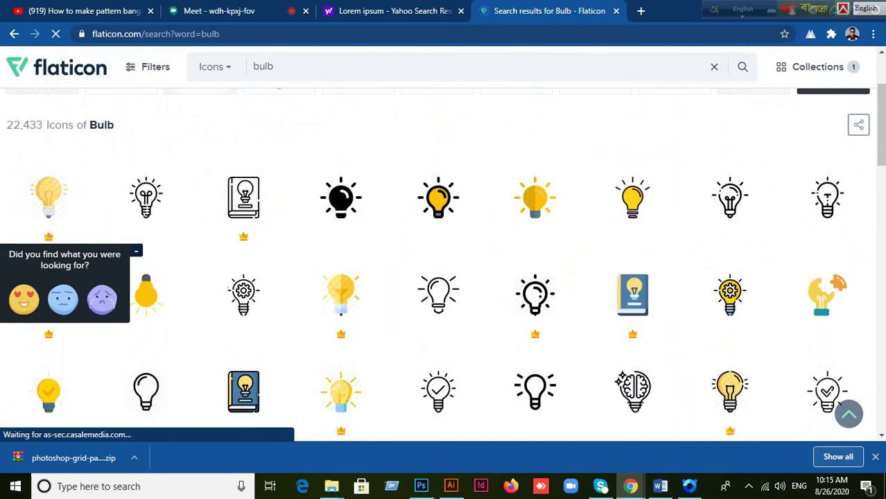
{"action": "scroll", "coordinate": [536, 331], "scroll_direction": "down", "scroll_amount": 1}
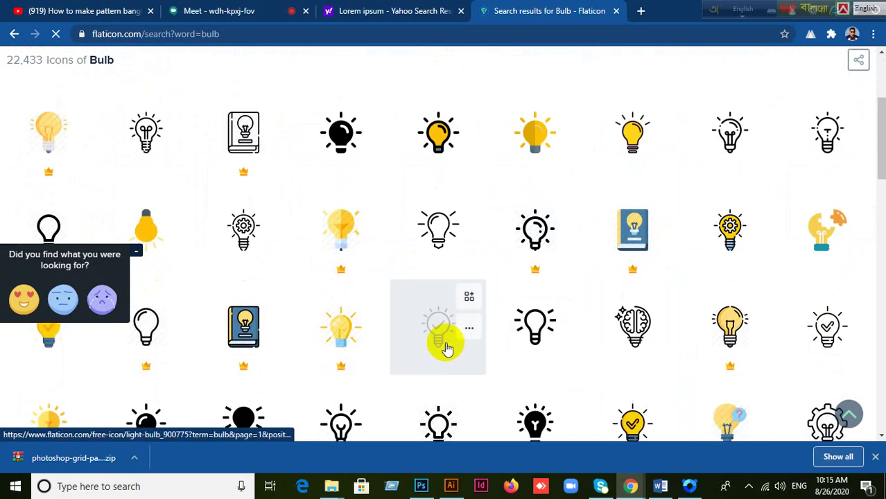
{"action": "scroll", "coordinate": [416, 312], "scroll_direction": "up", "scroll_amount": 3}
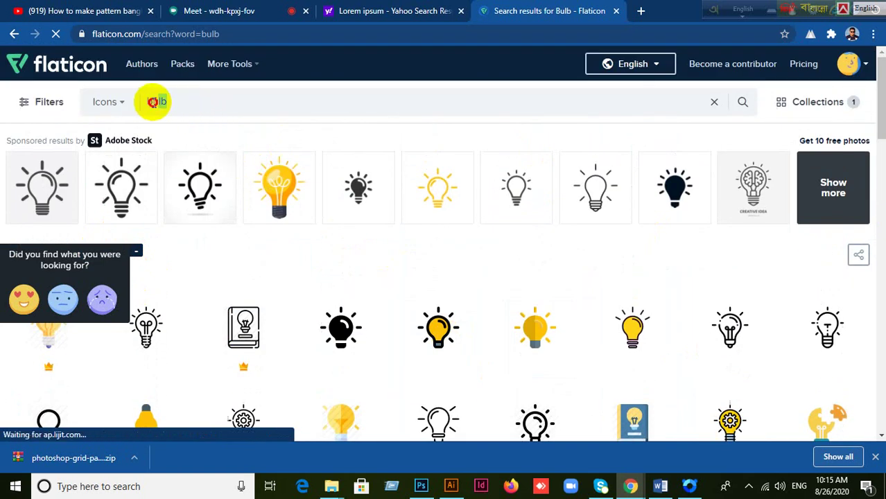
Step: Replace the bulb query with 'Pencil & Rubber' and close the stray sponsored popup window
{"action": "double_click", "coordinate": [156, 101]}
{"action": "type", "text": "Pe"}
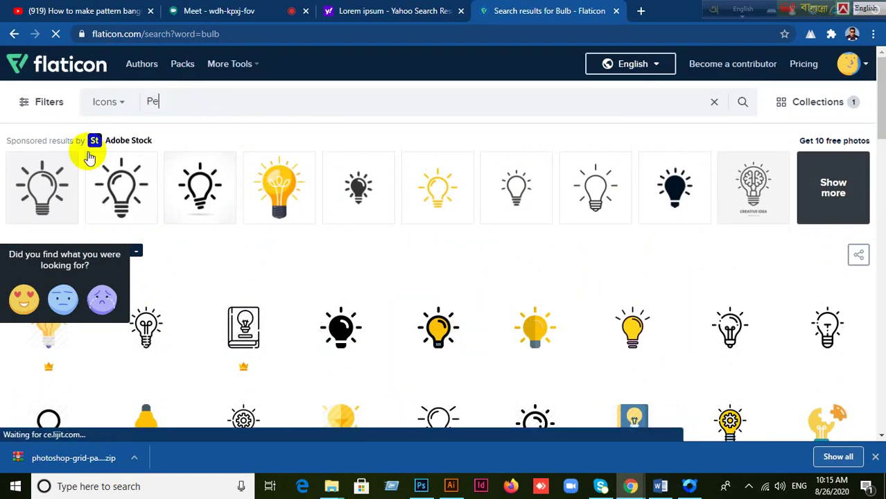
{"action": "type", "text": "ncil"}
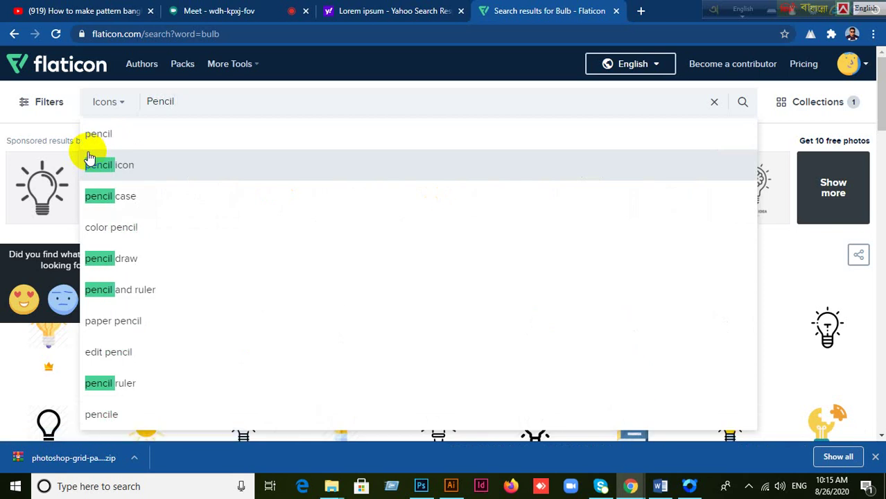
{"action": "type", "text": " & Rubber"}
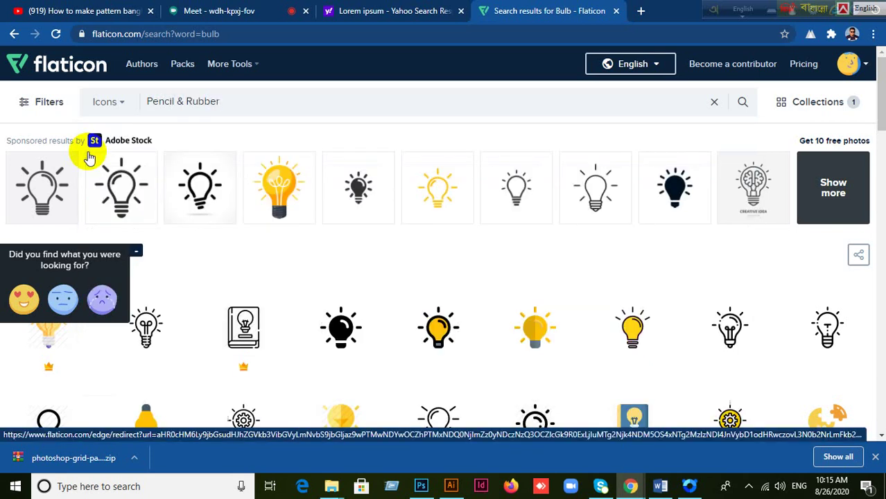
{"action": "left_click", "coordinate": [88, 158]}
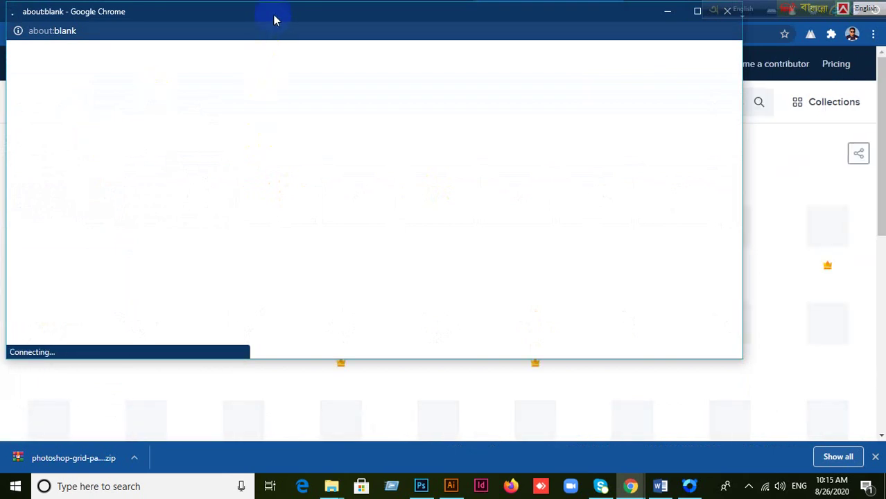
{"action": "left_click_drag", "start_coordinate": [273, 19], "coordinate": [316, 99]}
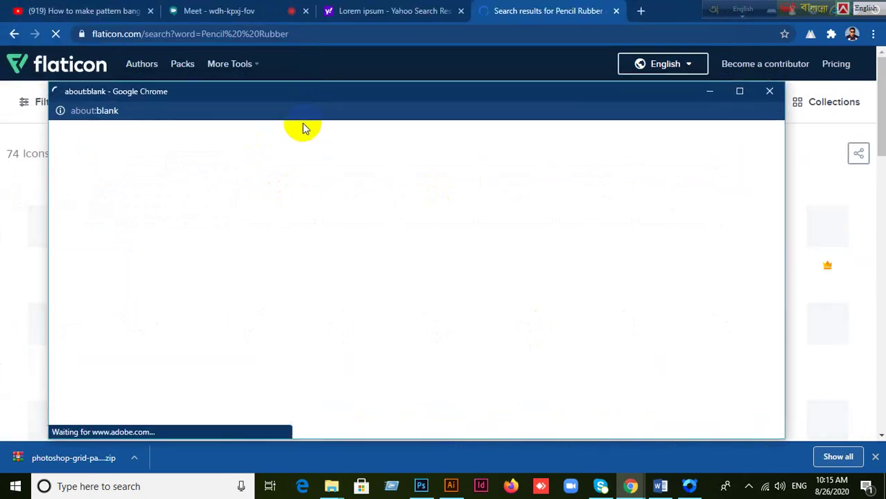
{"action": "left_click", "coordinate": [771, 93]}
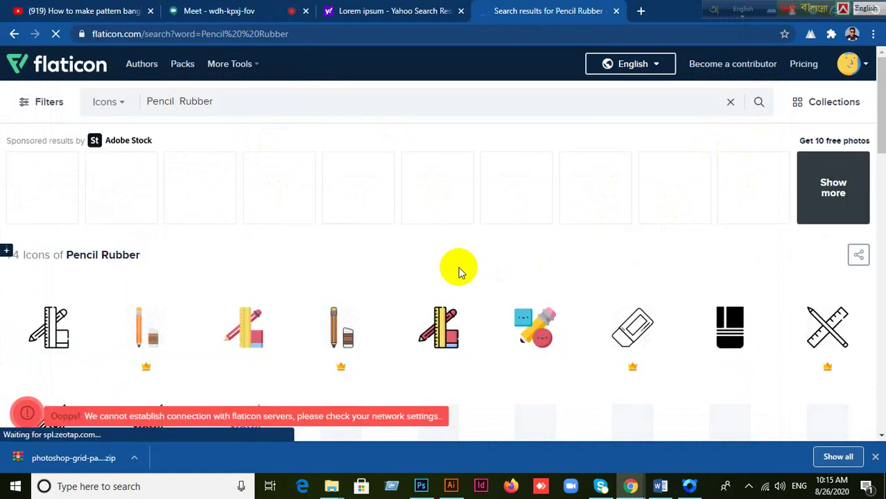
Step: Browse the Pencil Rubber pencil, ruler and eraser icons, then start a new 'Pencil' query
{"action": "scroll", "coordinate": [577, 290], "scroll_direction": "down", "scroll_amount": 2}
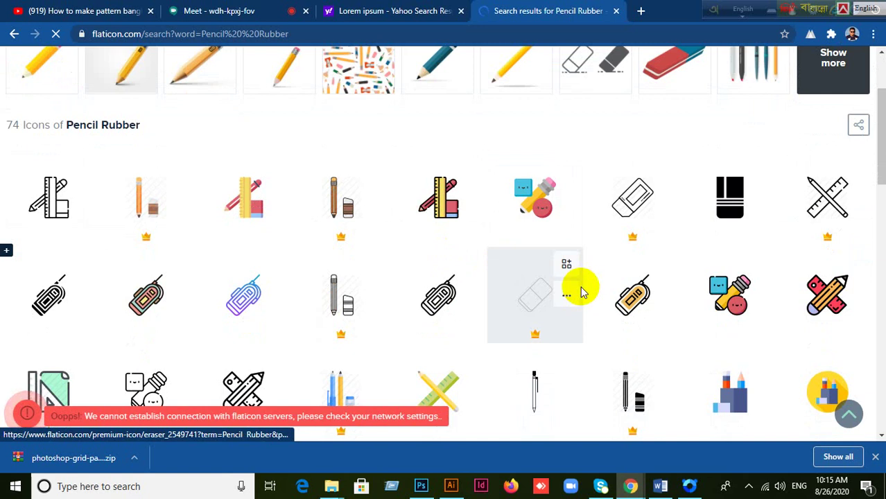
{"action": "scroll", "coordinate": [581, 290], "scroll_direction": "down", "scroll_amount": 3}
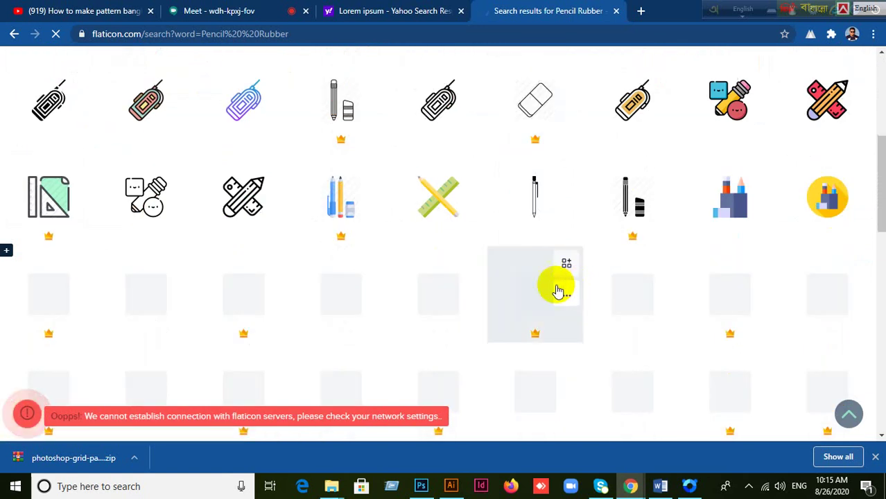
{"action": "scroll", "coordinate": [469, 262], "scroll_direction": "down", "scroll_amount": 1}
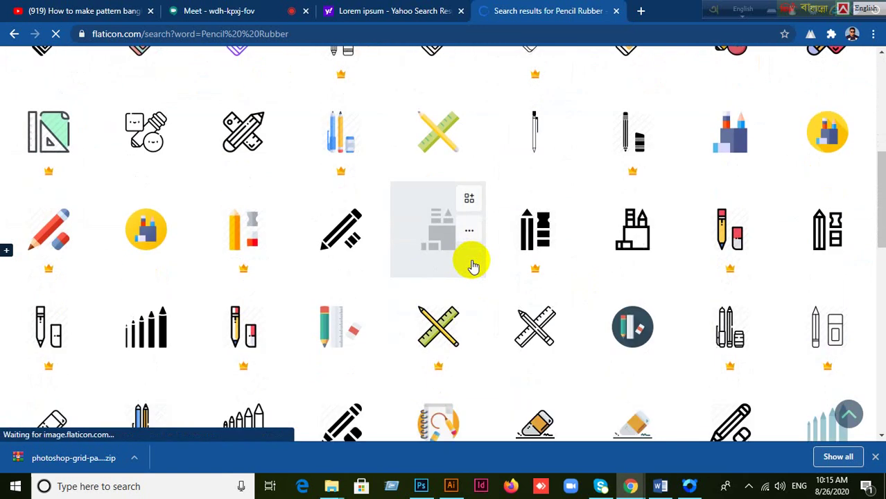
{"action": "scroll", "coordinate": [473, 265], "scroll_direction": "down", "scroll_amount": 2}
{"action": "scroll", "coordinate": [473, 266], "scroll_direction": "up", "scroll_amount": 2}
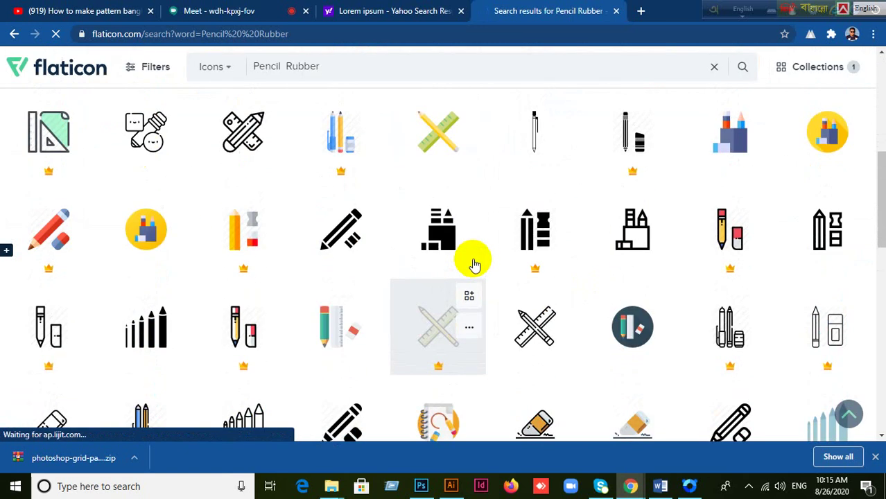
{"action": "scroll", "coordinate": [473, 266], "scroll_direction": "down", "scroll_amount": 2}
{"action": "scroll", "coordinate": [474, 266], "scroll_direction": "up", "scroll_amount": 2}
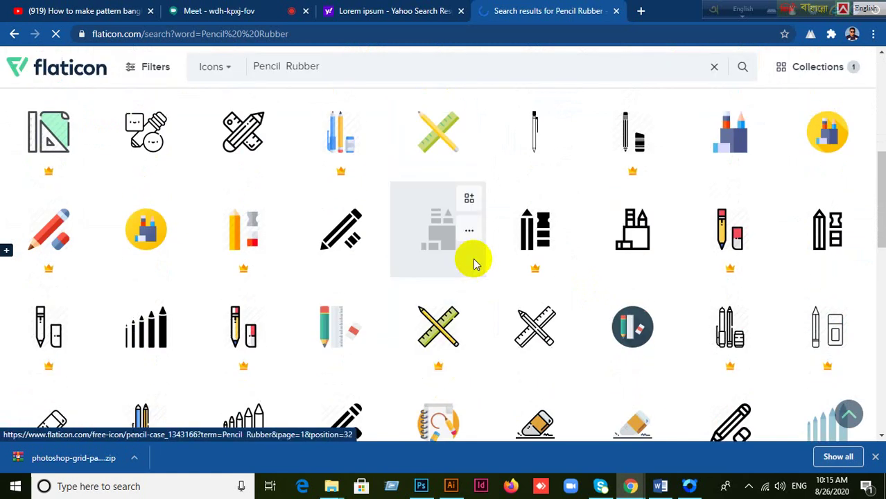
{"action": "scroll", "coordinate": [473, 266], "scroll_direction": "down", "scroll_amount": 3}
{"action": "scroll", "coordinate": [474, 264], "scroll_direction": "down", "scroll_amount": 2}
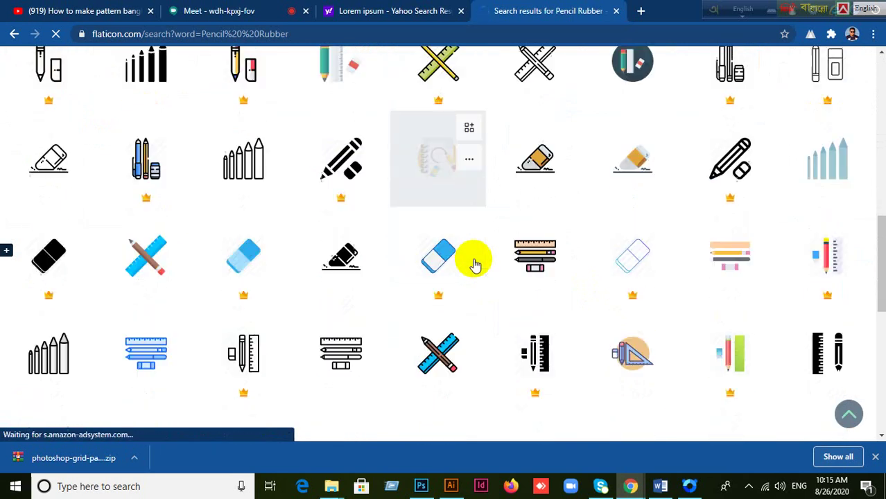
{"action": "scroll", "coordinate": [472, 263], "scroll_direction": "down", "scroll_amount": 3}
{"action": "scroll", "coordinate": [474, 264], "scroll_direction": "up", "scroll_amount": 6}
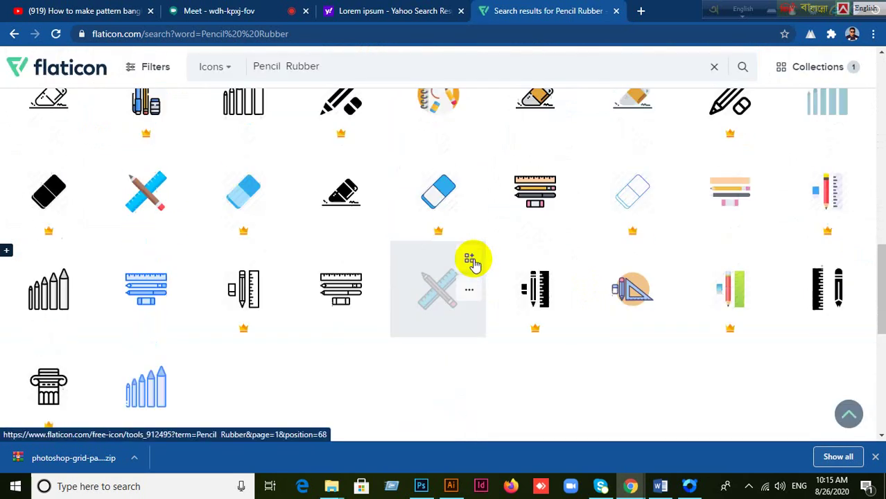
{"action": "scroll", "coordinate": [474, 264], "scroll_direction": "up", "scroll_amount": 1}
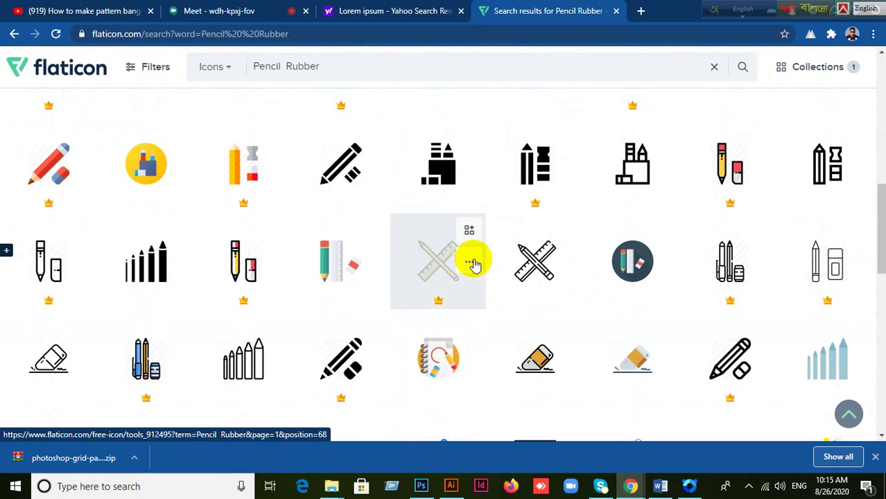
{"action": "left_click", "coordinate": [331, 68]}
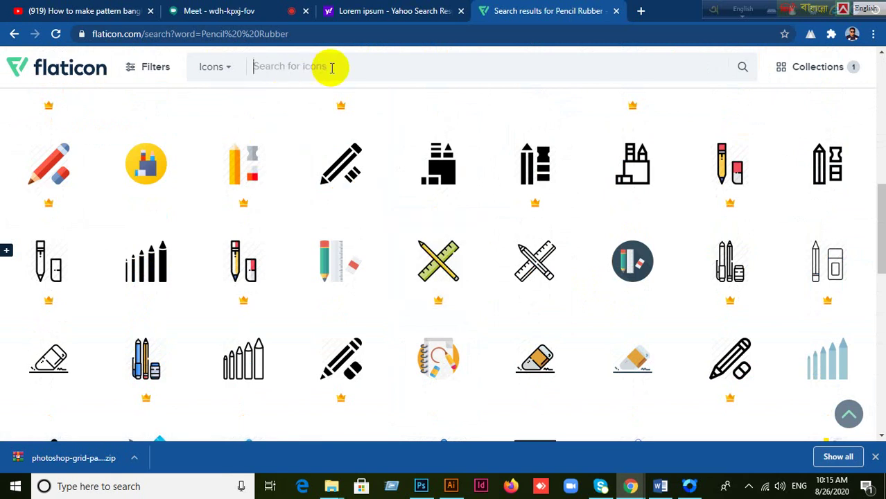
{"action": "type", "text": "Pen"}
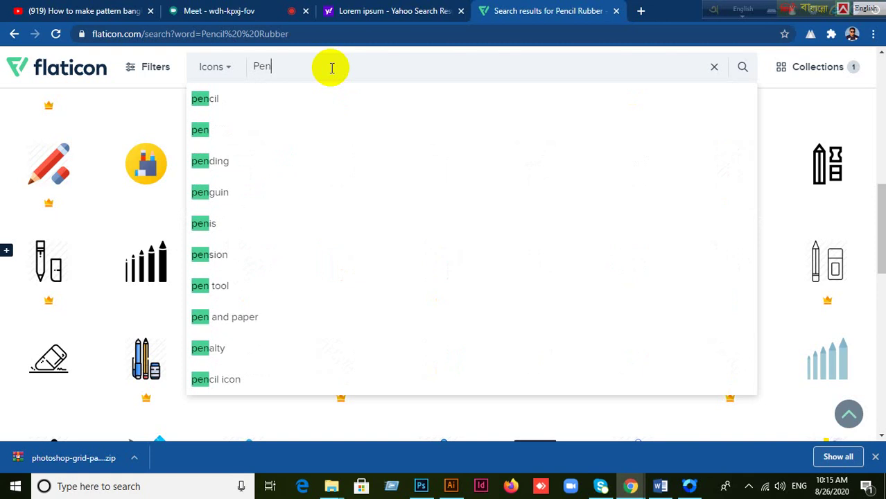
{"action": "type", "text": "cil"}
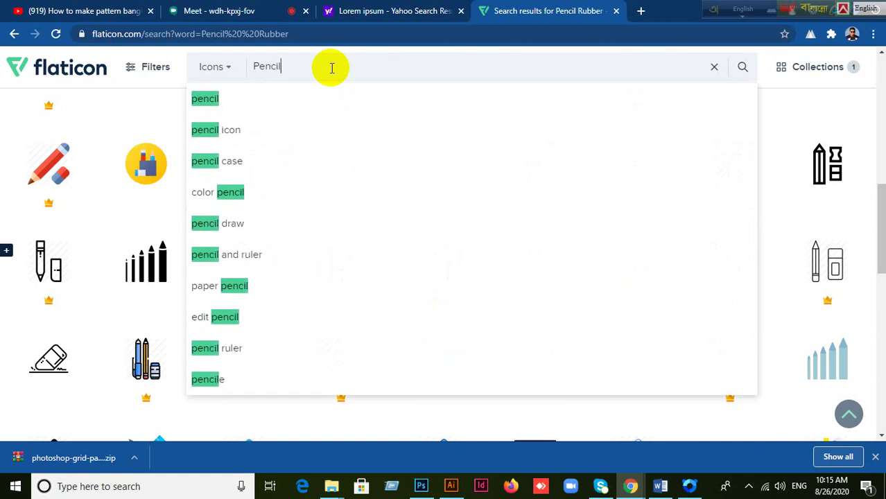
Step: Choose the 'pencil and ruler' suggestion, browse the 2,491 results, and open the second icon's details
{"action": "left_click", "coordinate": [249, 255]}
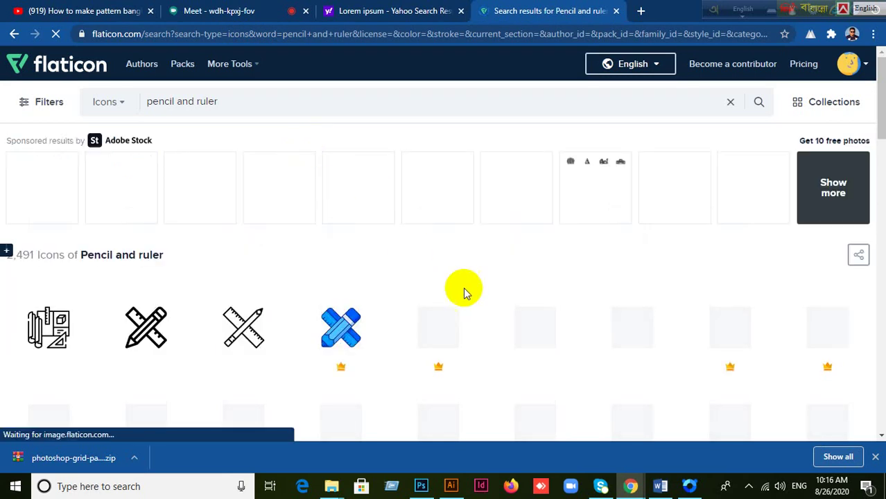
{"action": "scroll", "coordinate": [465, 290], "scroll_direction": "down", "scroll_amount": 3}
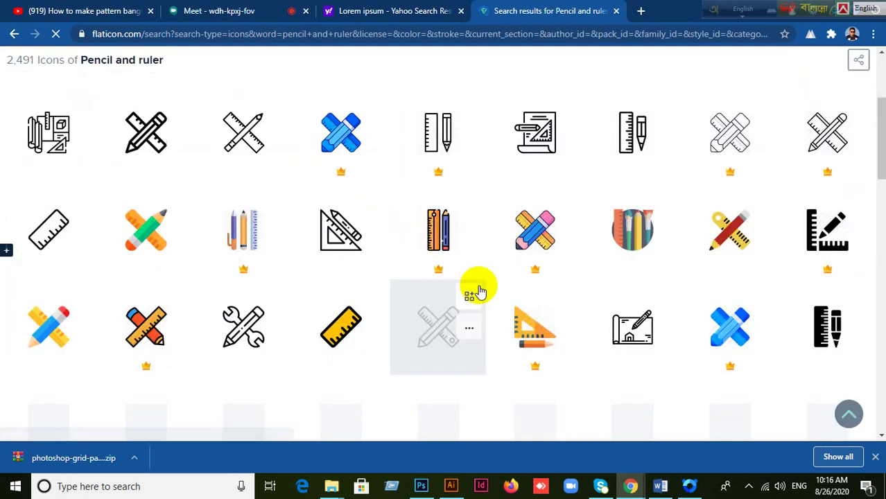
{"action": "scroll", "coordinate": [480, 290], "scroll_direction": "down", "scroll_amount": 3}
{"action": "scroll", "coordinate": [480, 290], "scroll_direction": "up", "scroll_amount": 3}
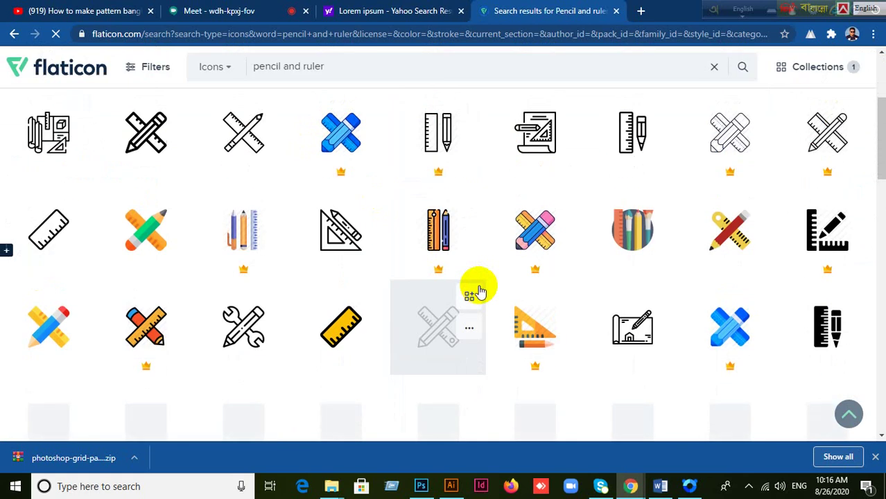
{"action": "scroll", "coordinate": [478, 291], "scroll_direction": "up", "scroll_amount": 2}
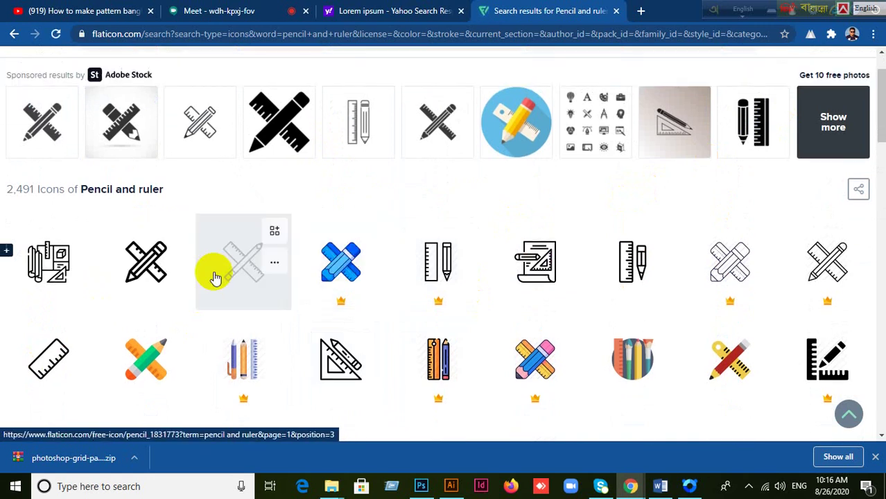
{"action": "left_click", "coordinate": [150, 267]}
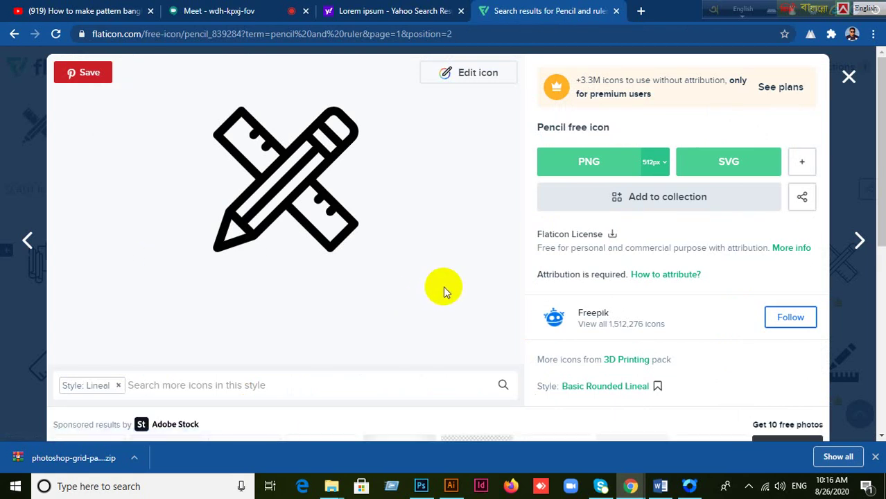
Step: Close the icon details, reopen the Pencil icon to view its extra formats, then close it and browse results
{"action": "left_click", "coordinate": [848, 79]}
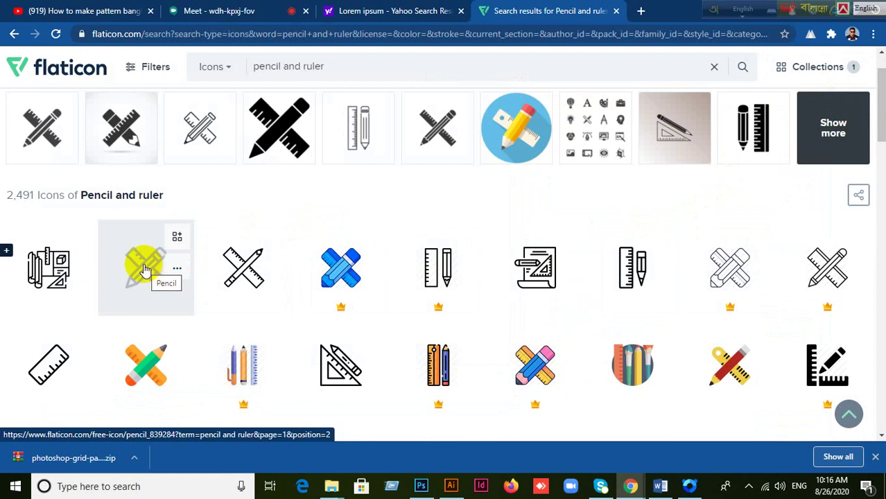
{"action": "scroll", "coordinate": [145, 271], "scroll_direction": "up", "scroll_amount": 1}
{"action": "left_click", "coordinate": [146, 319]}
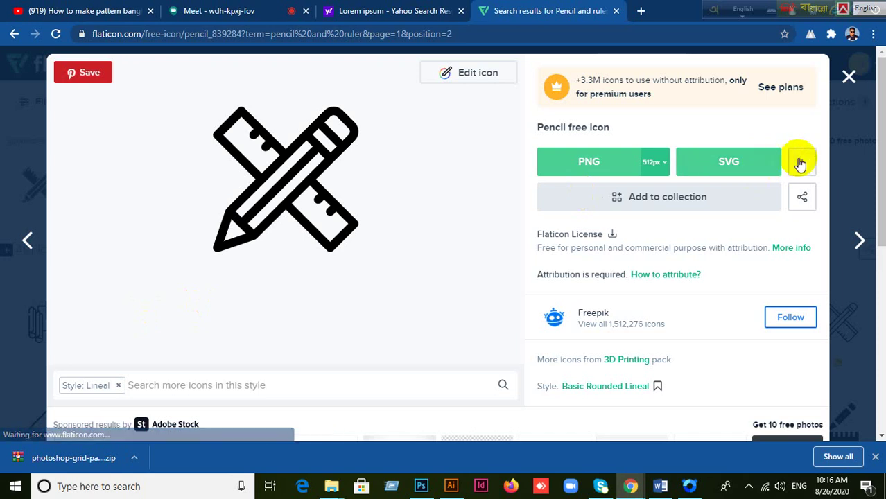
{"action": "left_click", "coordinate": [800, 164]}
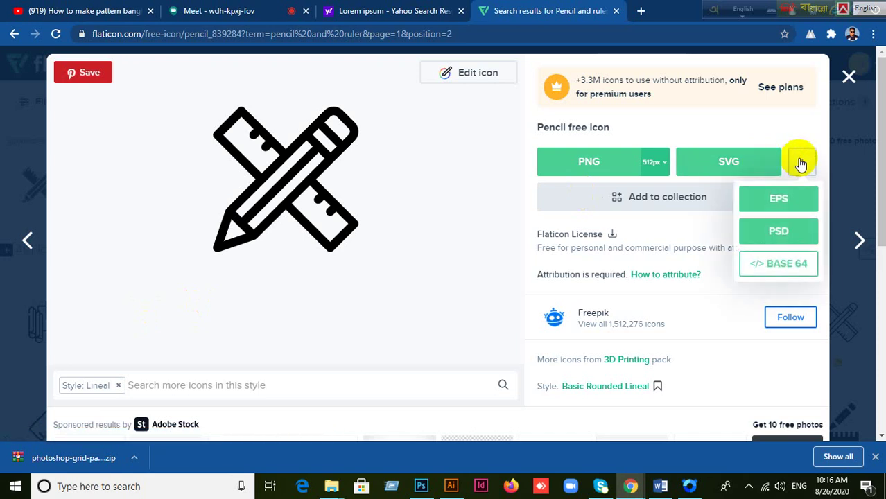
{"action": "left_click", "coordinate": [849, 76]}
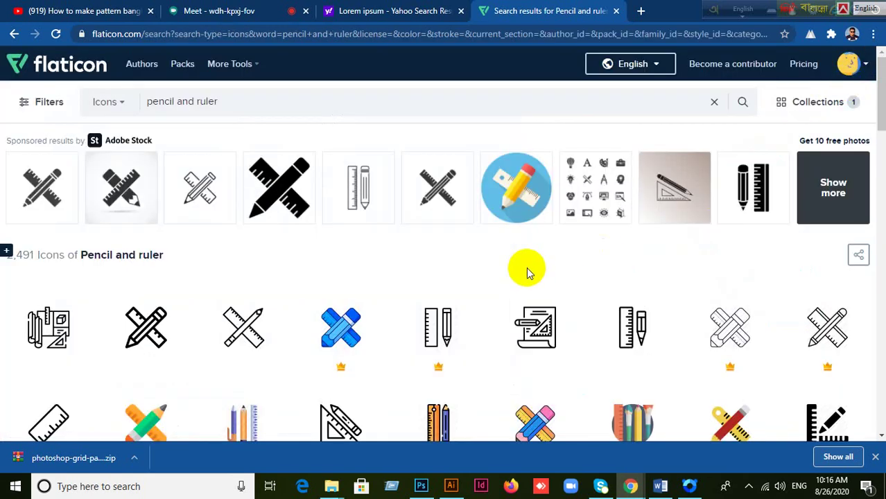
{"action": "scroll", "coordinate": [144, 323], "scroll_direction": "down", "scroll_amount": 1}
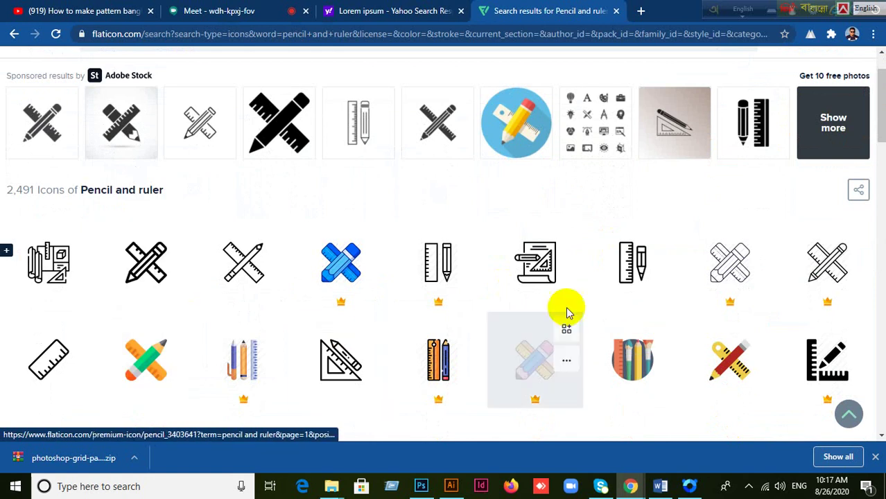
{"action": "scroll", "coordinate": [771, 236], "scroll_direction": "up", "scroll_amount": 1}
{"action": "scroll", "coordinate": [625, 270], "scroll_direction": "down", "scroll_amount": 2}
{"action": "mouse_move", "coordinate": [178, 169]}
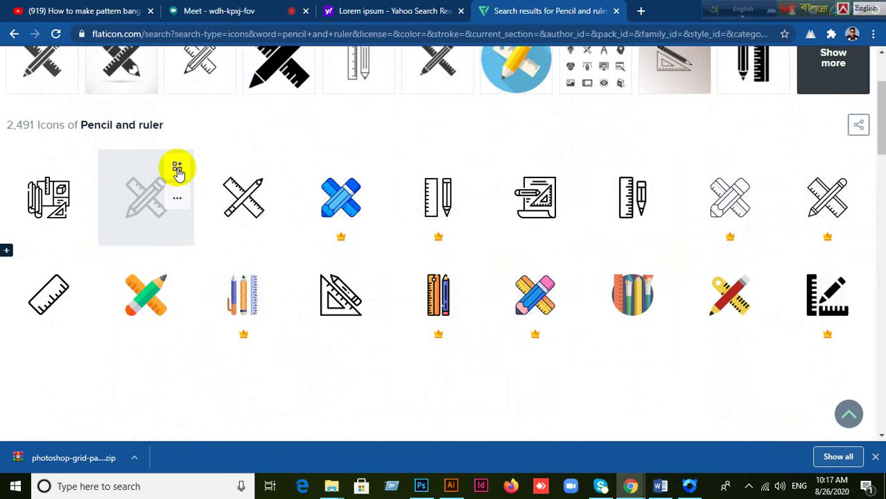
Step: Download the crossed pencil-and-ruler icon as a free EPS (ruler.eps) and close its details
{"action": "left_click", "coordinate": [144, 195]}
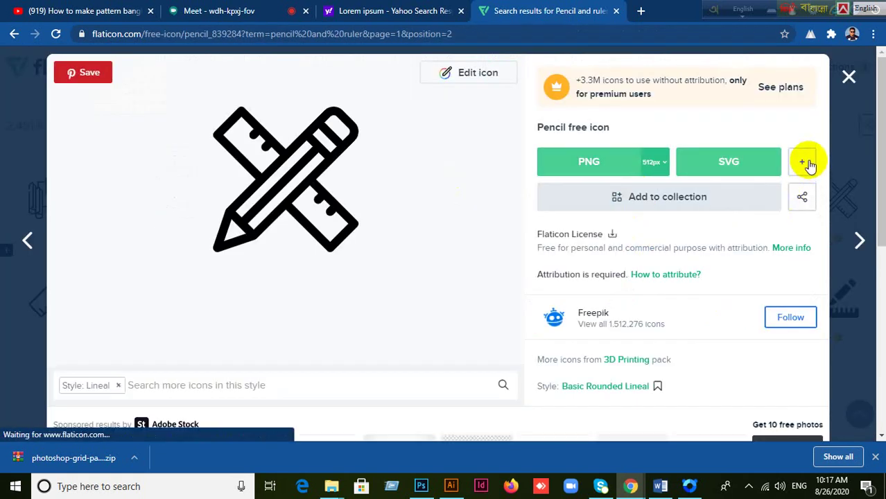
{"action": "left_click", "coordinate": [808, 164]}
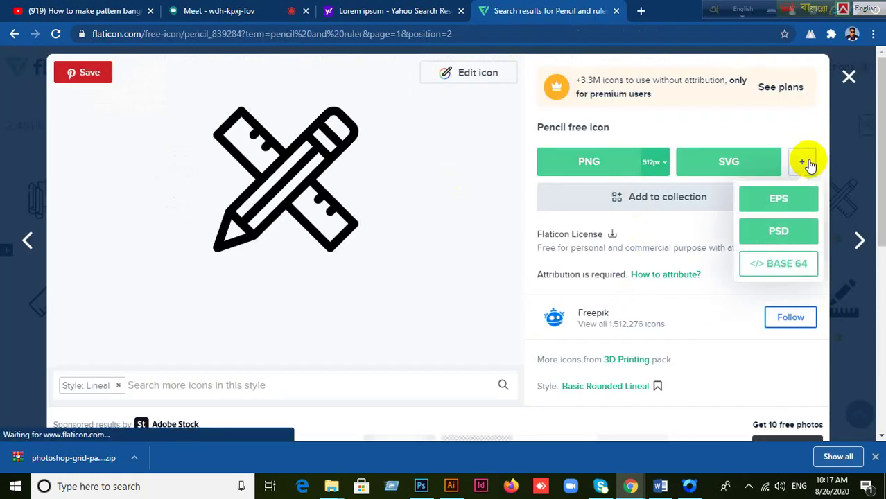
{"action": "left_click", "coordinate": [766, 207]}
{"action": "left_click", "coordinate": [586, 241]}
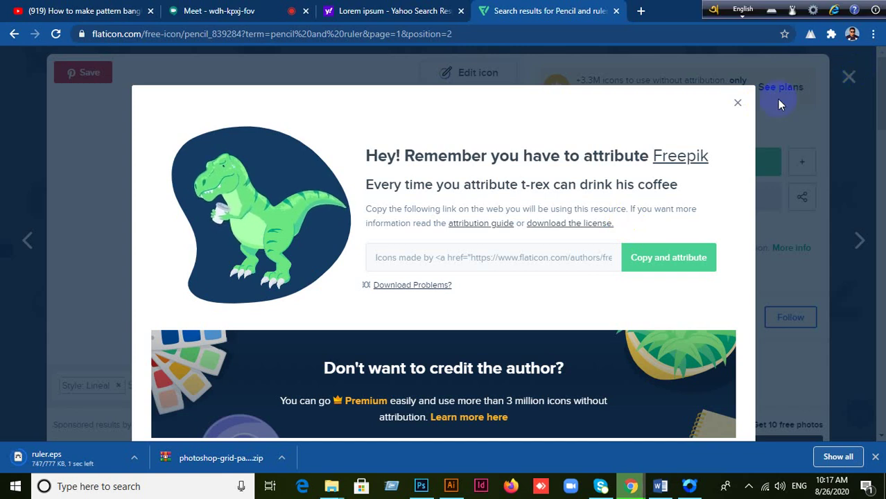
{"action": "left_click", "coordinate": [737, 103]}
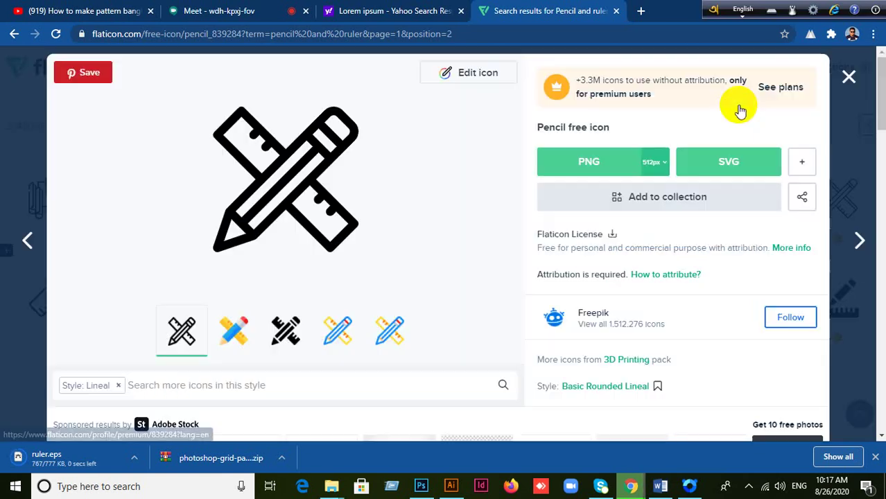
{"action": "left_click", "coordinate": [850, 78]}
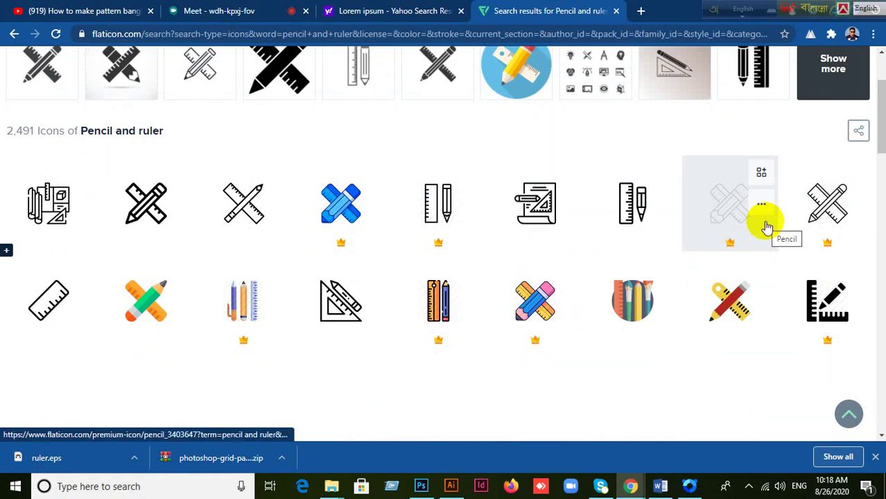
Step: Close the Lorem ipsum search tab and return to the Flaticon results
{"action": "left_click", "coordinate": [406, 11]}
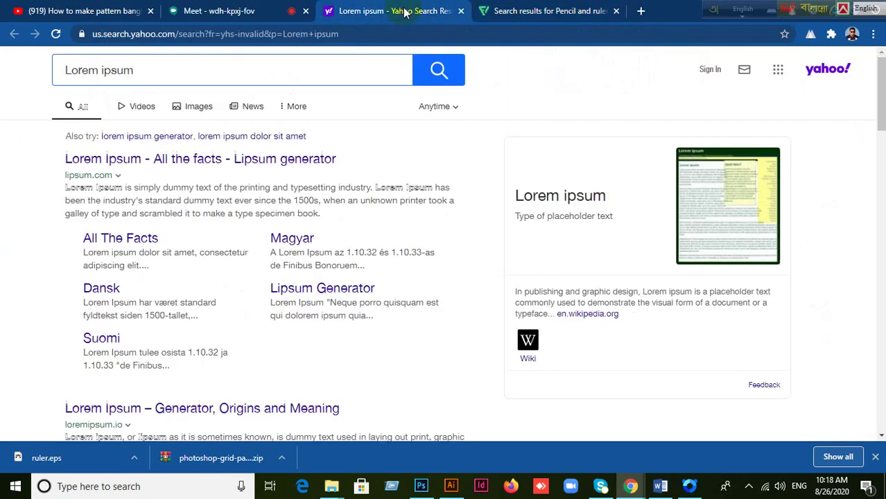
{"action": "left_click", "coordinate": [458, 12]}
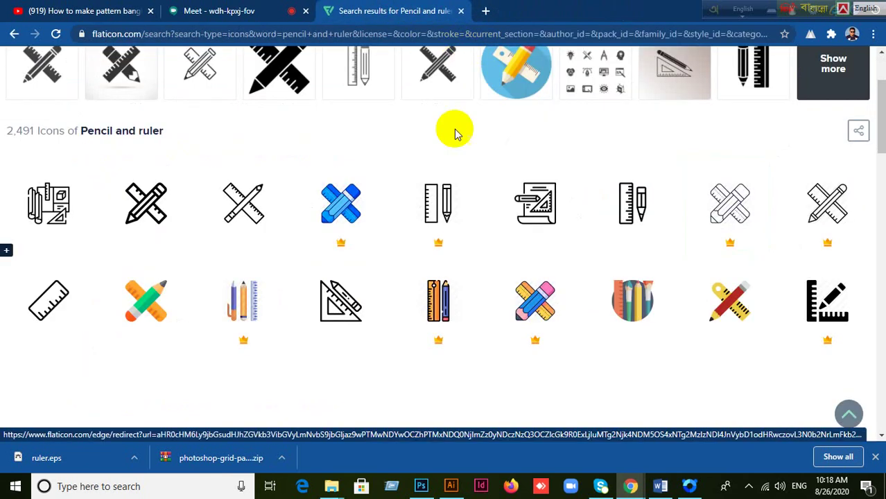
{"action": "mouse_move", "coordinate": [359, 345]}
{"action": "scroll", "coordinate": [409, 318], "scroll_direction": "up", "scroll_amount": 2}
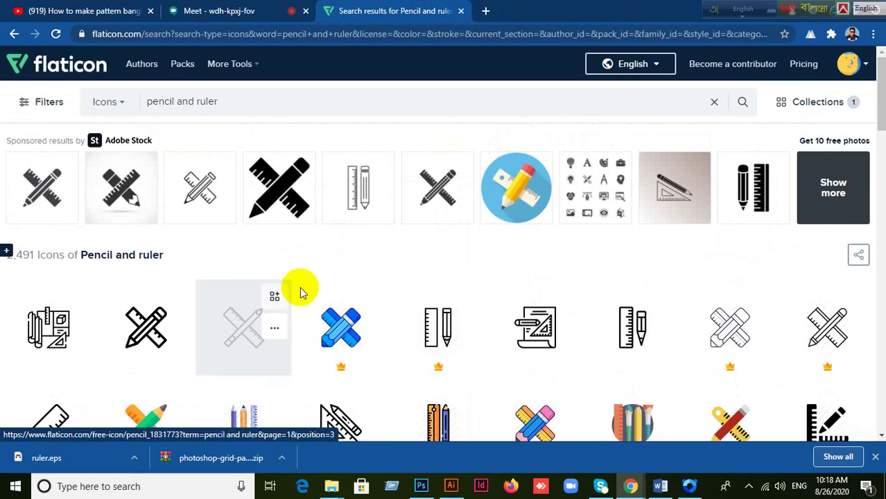
Step: Review Mycollection's saved icon, dismiss the locked-collection notice, and close the collections panel
{"action": "left_click", "coordinate": [817, 102]}
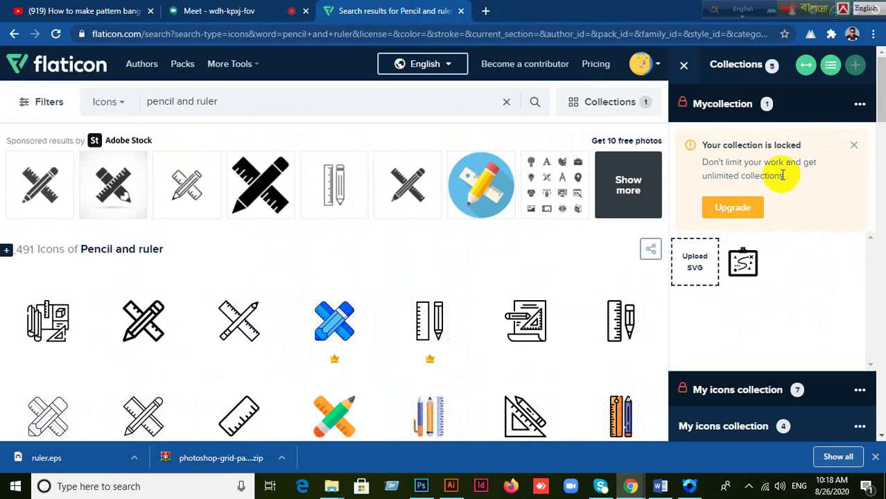
{"action": "mouse_move", "coordinate": [766, 248]}
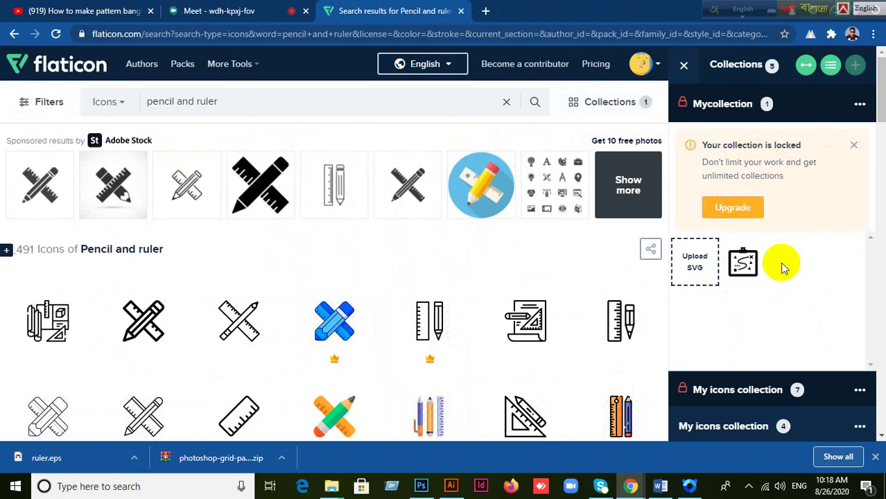
{"action": "scroll", "coordinate": [790, 239], "scroll_direction": "down", "scroll_amount": 1}
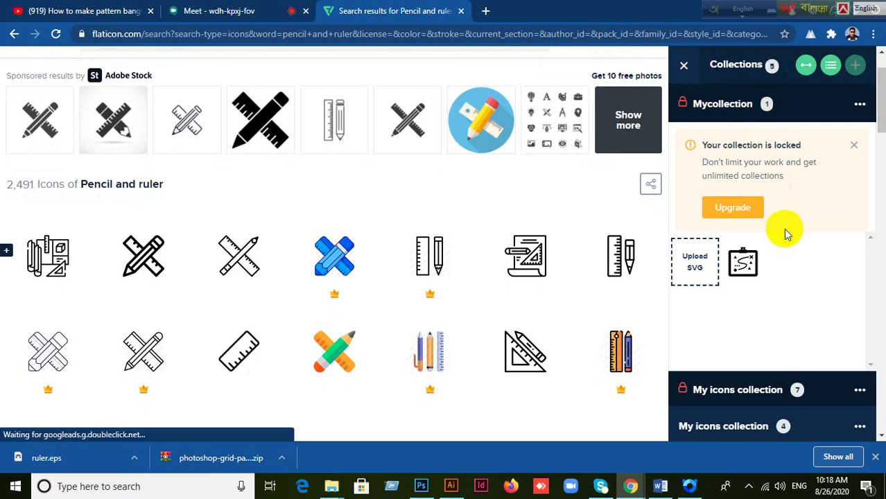
{"action": "left_click", "coordinate": [853, 145]}
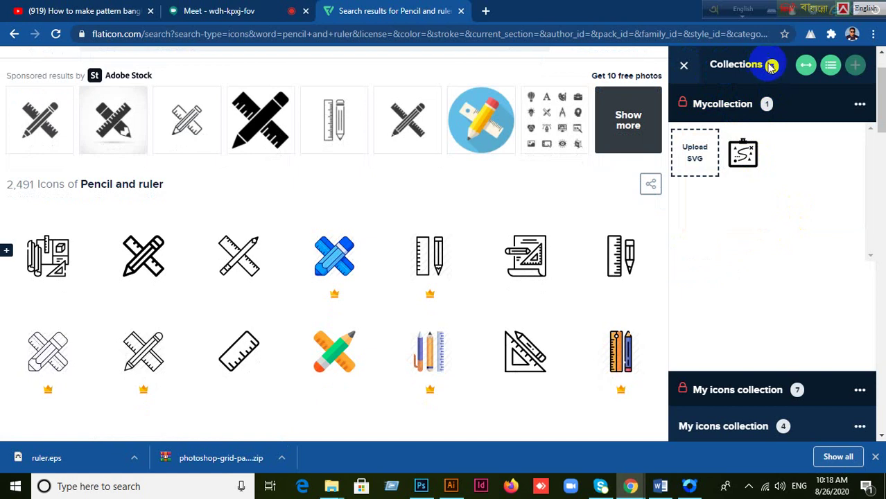
{"action": "left_click", "coordinate": [683, 65]}
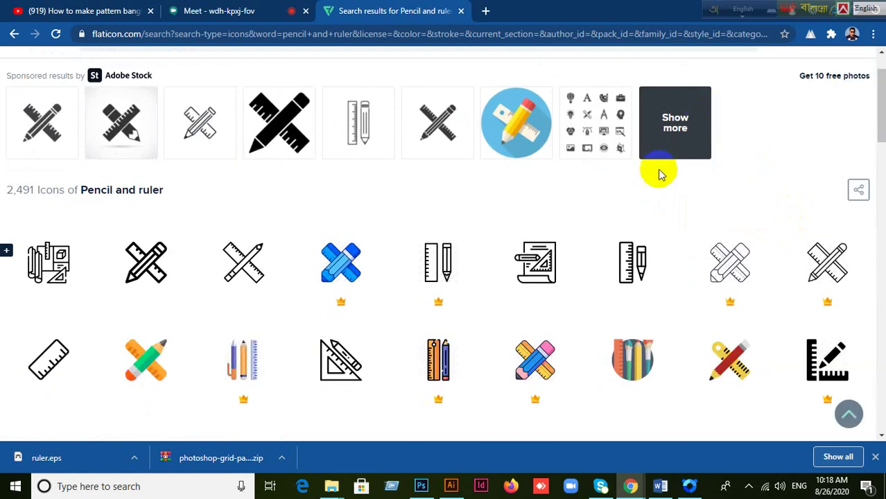
{"action": "scroll", "coordinate": [659, 231], "scroll_direction": "up", "scroll_amount": 1}
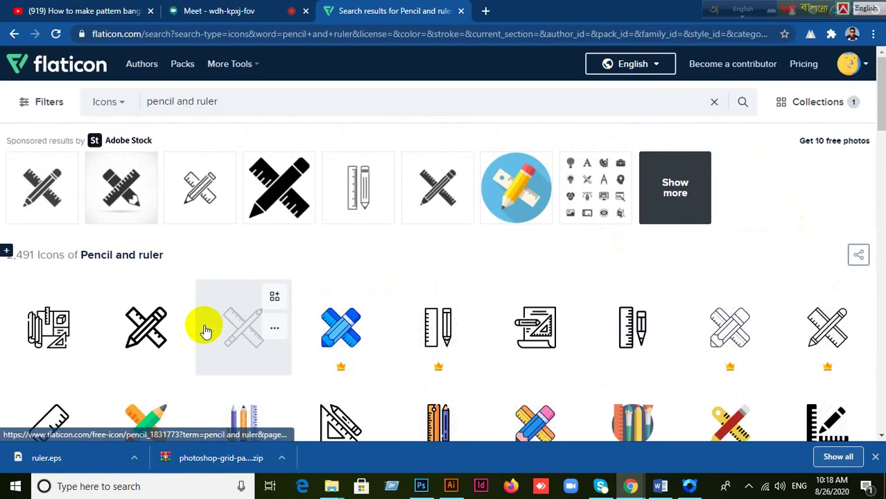
Step: Search again for bulb icons, add one to the collection, and open the lineal Light Bulb icon
{"action": "triple_click", "coordinate": [235, 104]}
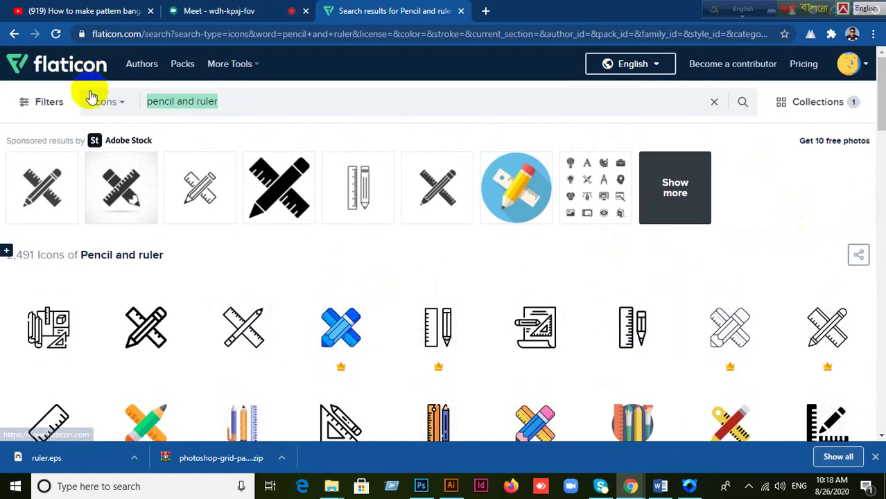
{"action": "type", "text": "bulb"}
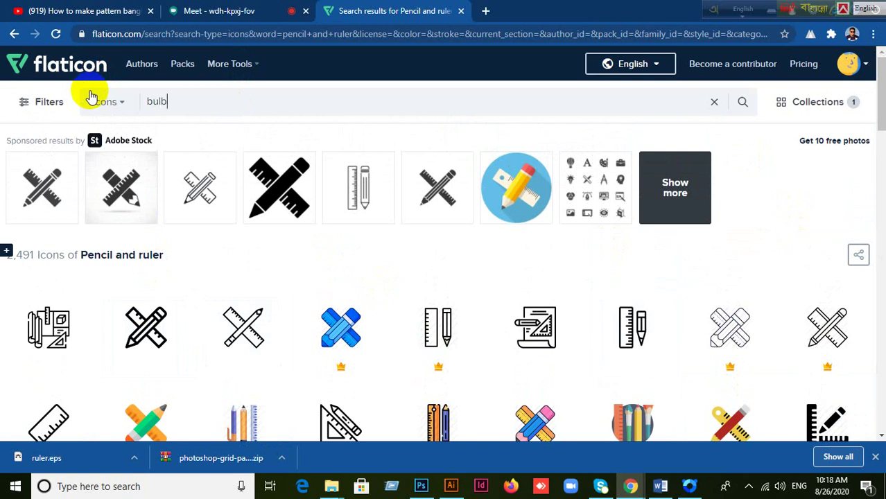
{"action": "key", "text": "Return"}
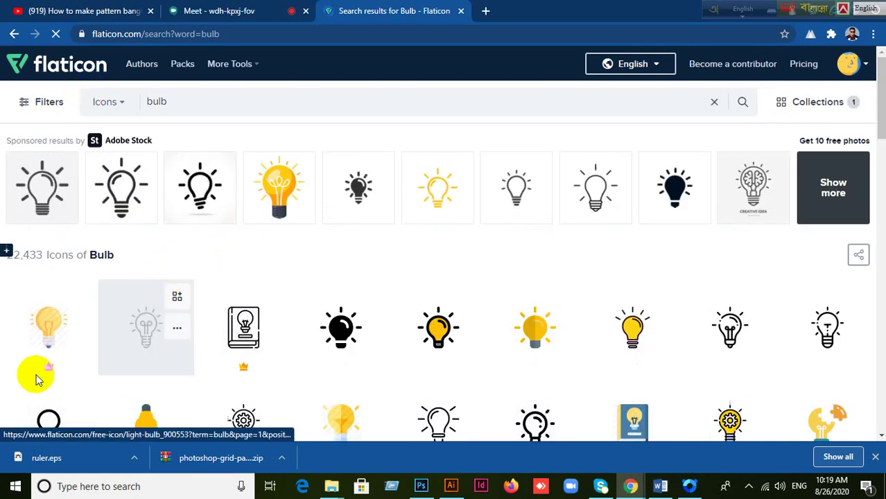
{"action": "left_click", "coordinate": [176, 296]}
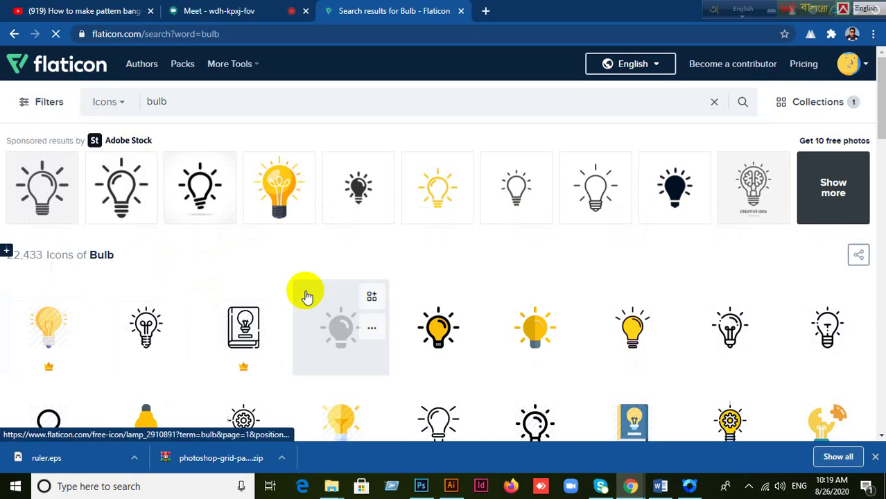
{"action": "left_click", "coordinate": [144, 340]}
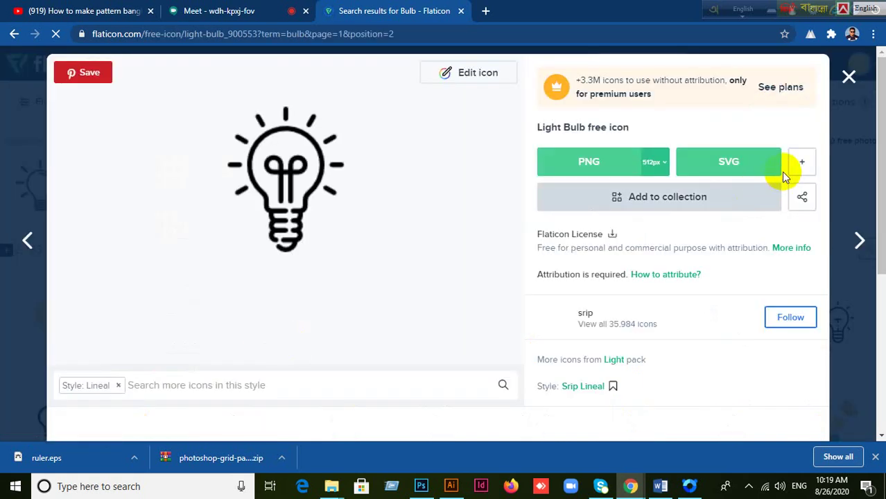
Step: Download the Light Bulb icon as a free EPS (idea.eps) and close its detail view
{"action": "left_click", "coordinate": [799, 164]}
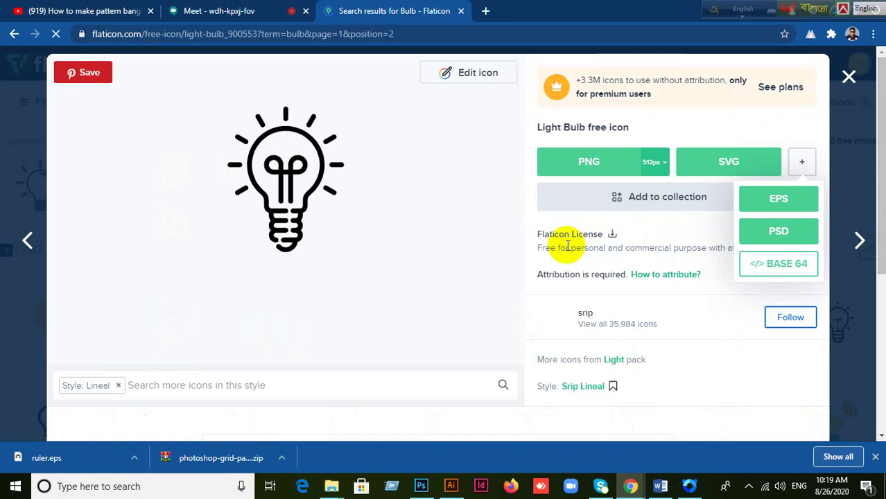
{"action": "left_click", "coordinate": [780, 196]}
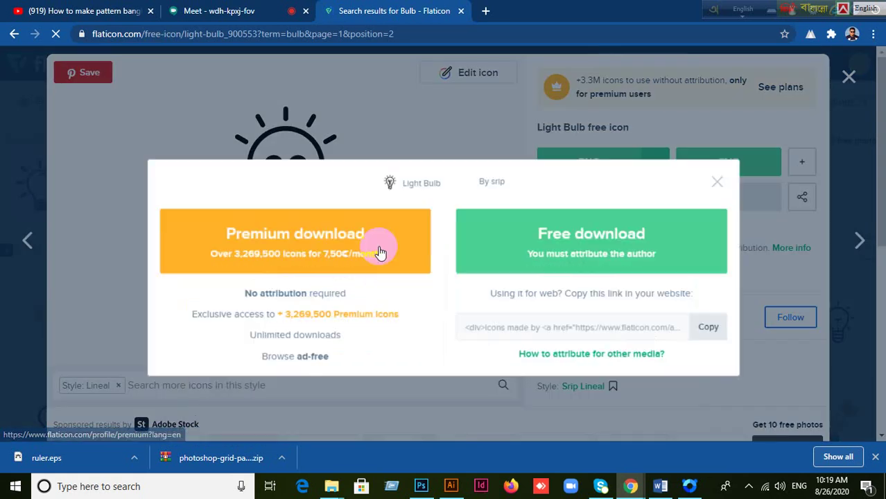
{"action": "left_click", "coordinate": [594, 210]}
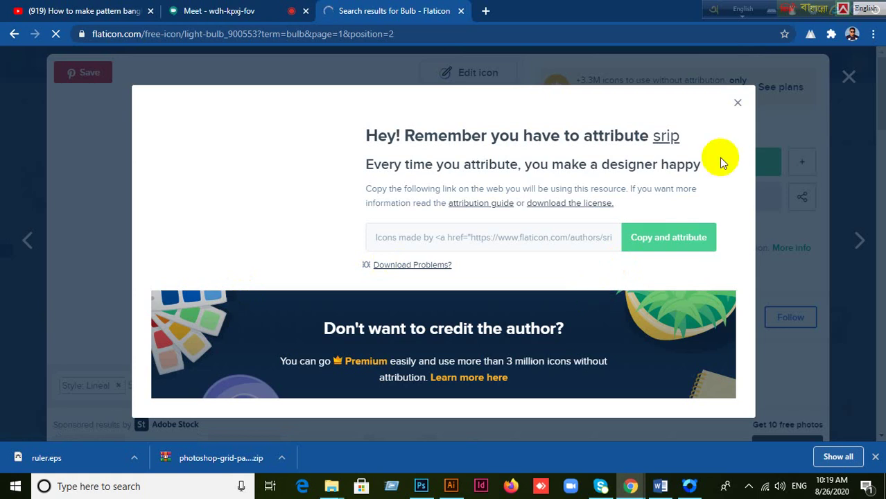
{"action": "left_click", "coordinate": [737, 107]}
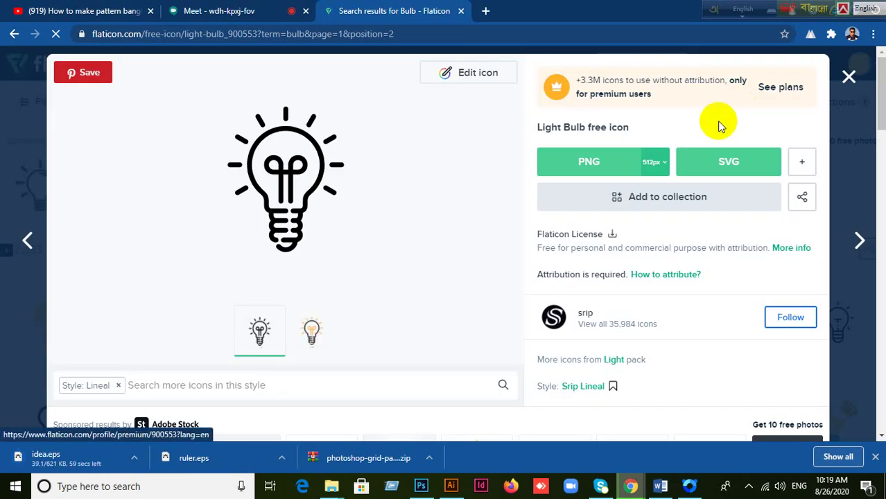
{"action": "left_click", "coordinate": [11, 36]}
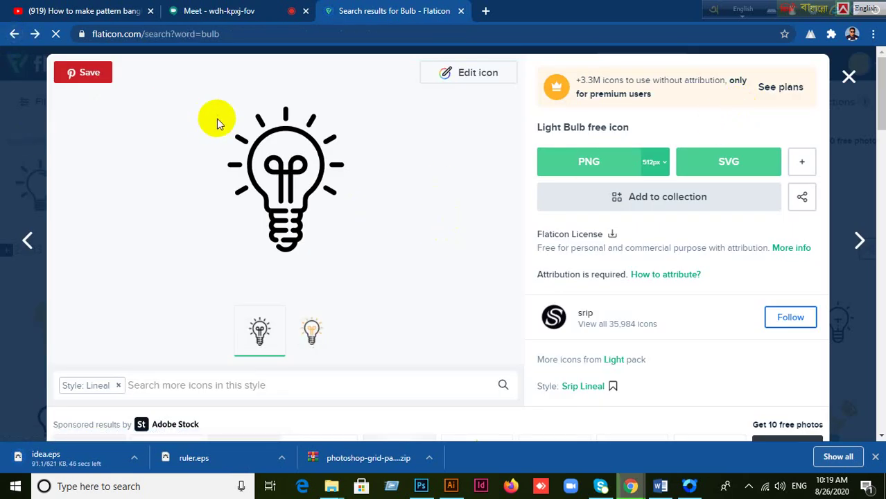
{"action": "left_click", "coordinate": [850, 78]}
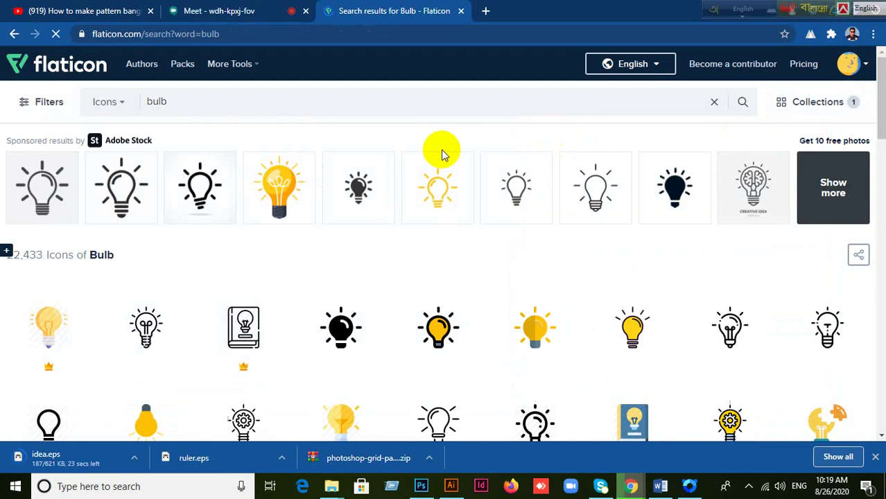
Step: Search icons for 'strategy' and scroll through the chess, puzzle and tactic-board results
{"action": "left_click", "coordinate": [176, 104]}
{"action": "type", "text": "s"}
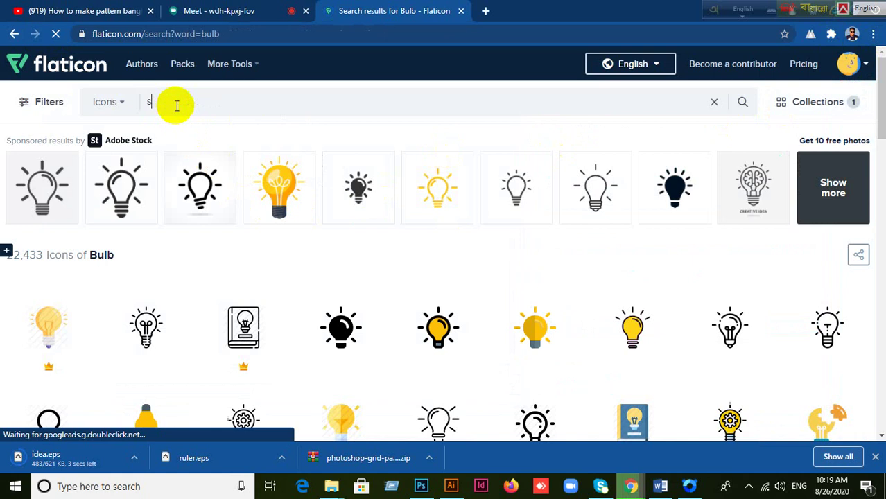
{"action": "type", "text": "trategy"}
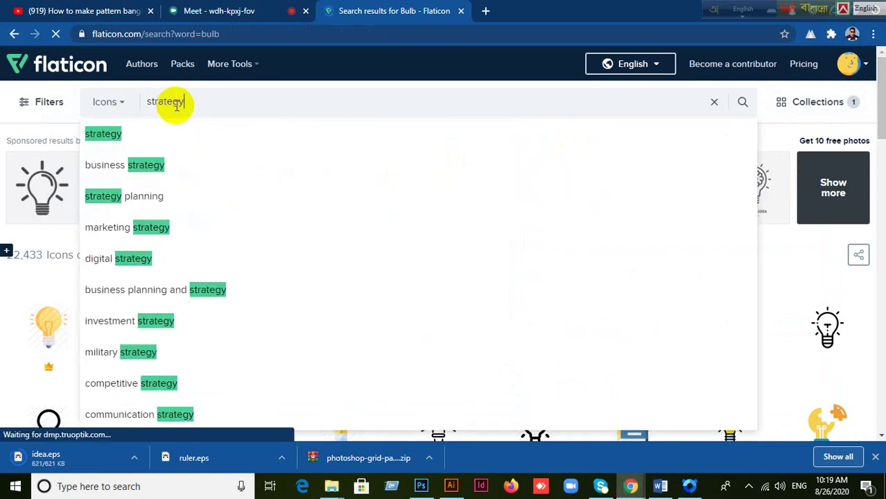
{"action": "left_click", "coordinate": [118, 136]}
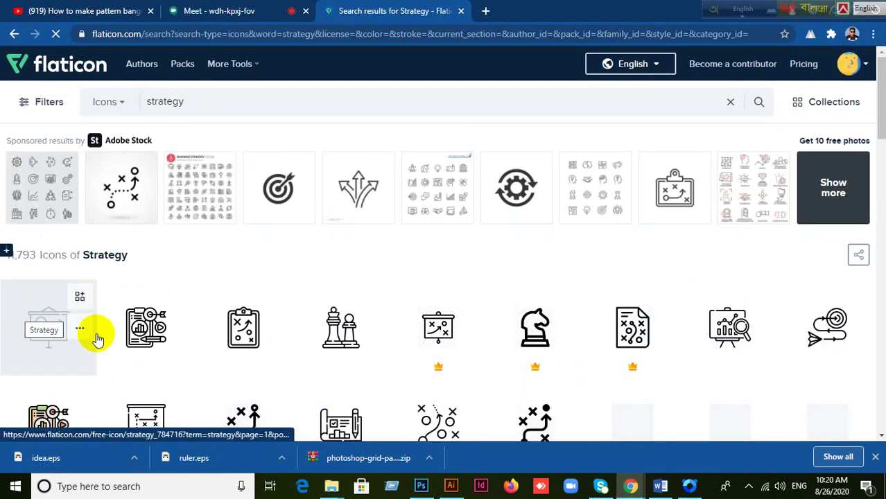
{"action": "scroll", "coordinate": [354, 315], "scroll_direction": "down", "scroll_amount": 2}
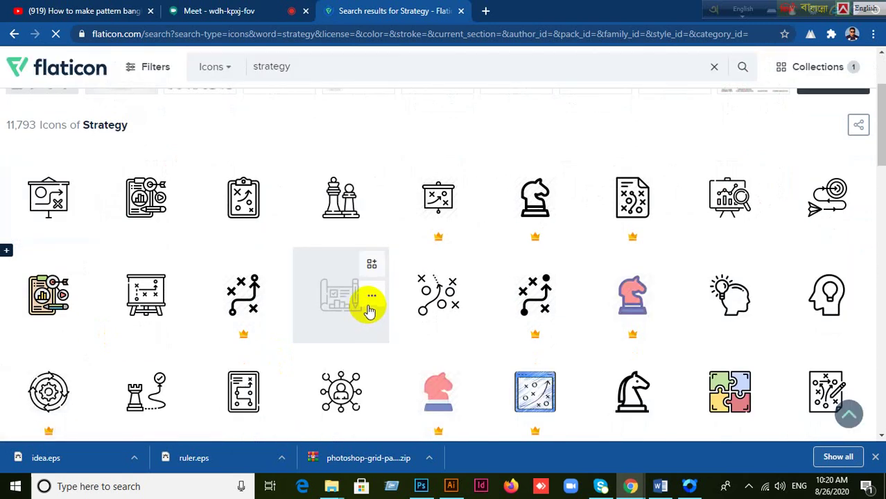
{"action": "scroll", "coordinate": [369, 311], "scroll_direction": "down", "scroll_amount": 2}
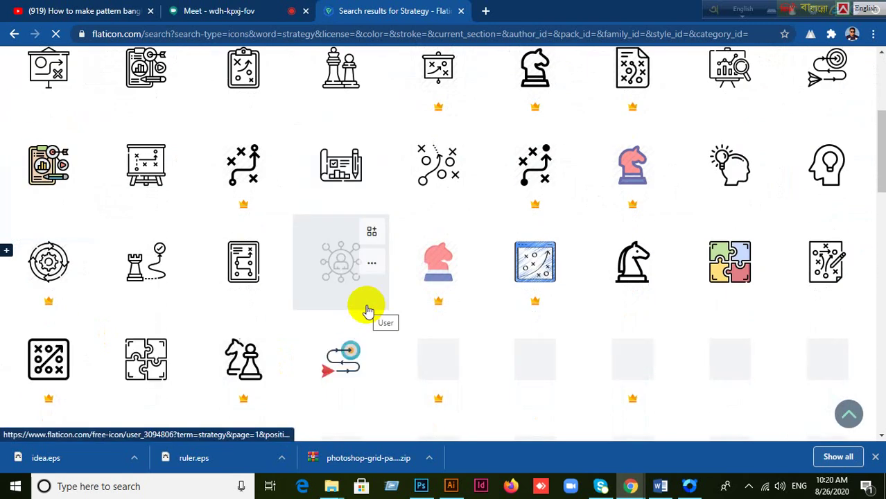
{"action": "scroll", "coordinate": [367, 309], "scroll_direction": "down", "scroll_amount": 3}
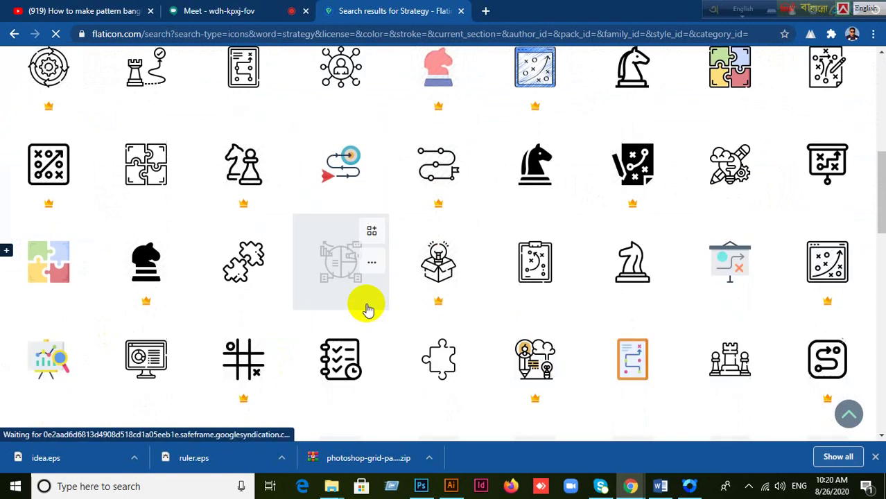
{"action": "scroll", "coordinate": [367, 309], "scroll_direction": "down", "scroll_amount": 3}
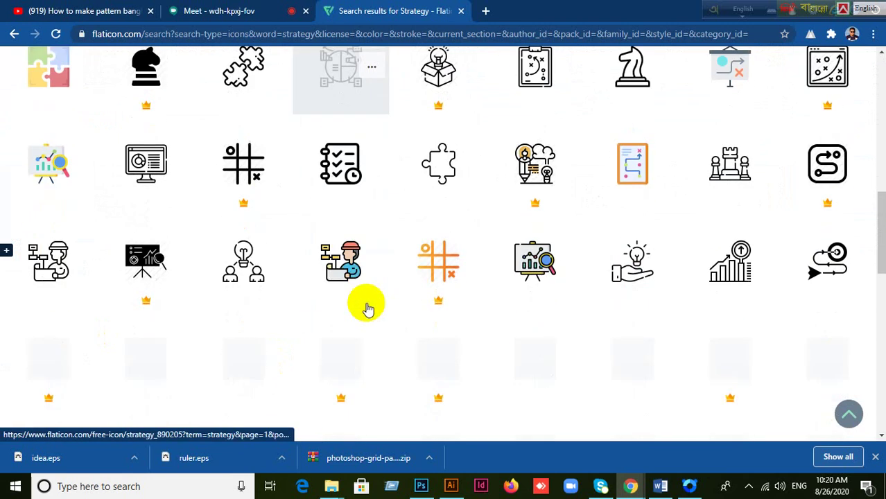
{"action": "scroll", "coordinate": [367, 310], "scroll_direction": "down", "scroll_amount": 2}
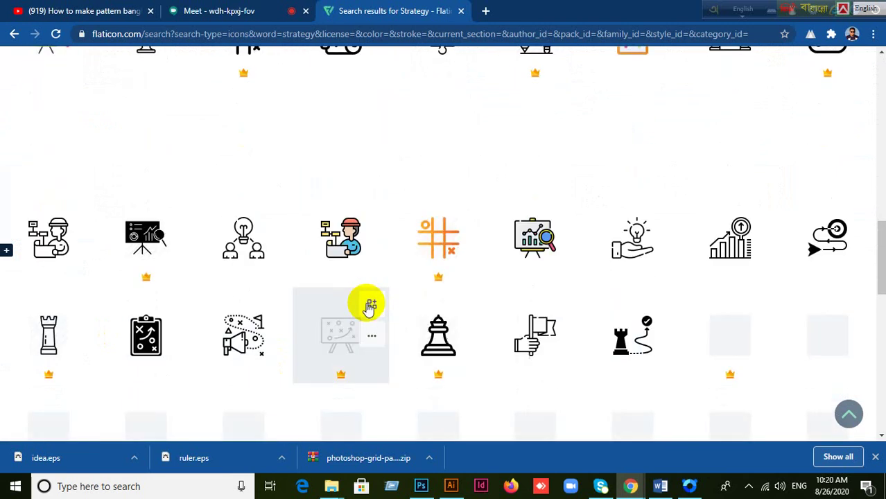
{"action": "scroll", "coordinate": [367, 310], "scroll_direction": "down", "scroll_amount": 4}
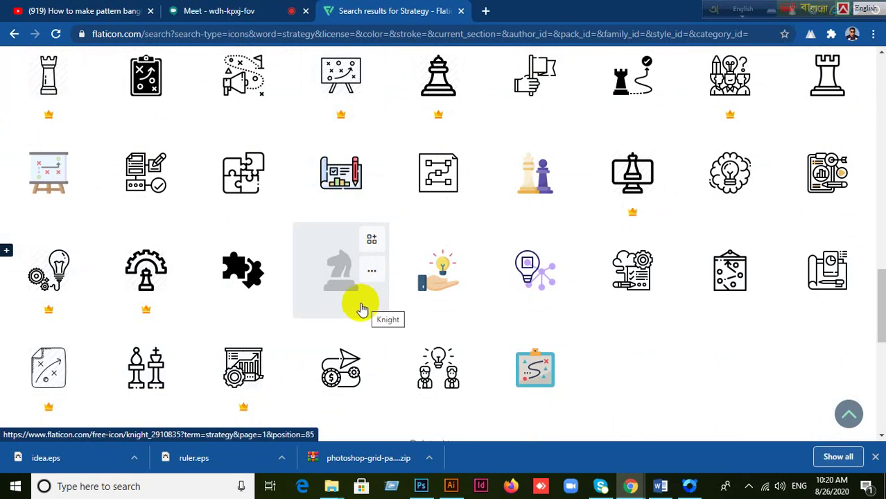
{"action": "scroll", "coordinate": [359, 309], "scroll_direction": "down", "scroll_amount": 4}
{"action": "scroll", "coordinate": [357, 312], "scroll_direction": "up", "scroll_amount": 3}
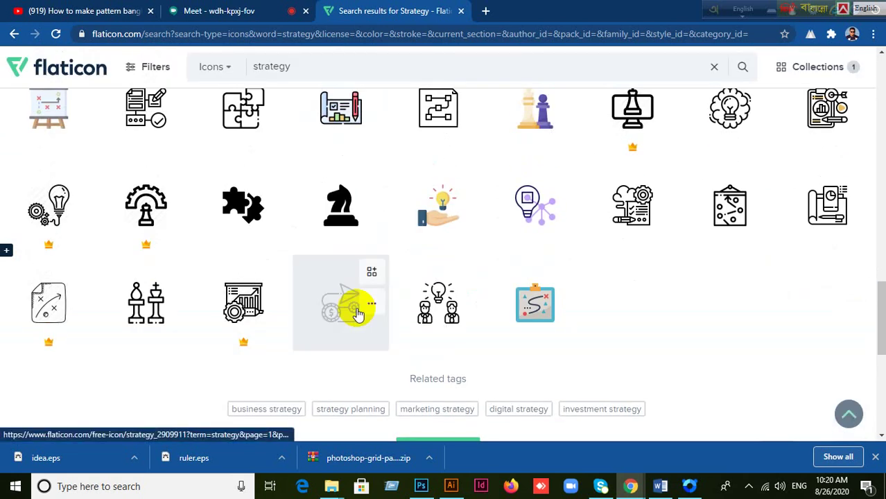
{"action": "scroll", "coordinate": [355, 313], "scroll_direction": "up", "scroll_amount": 2}
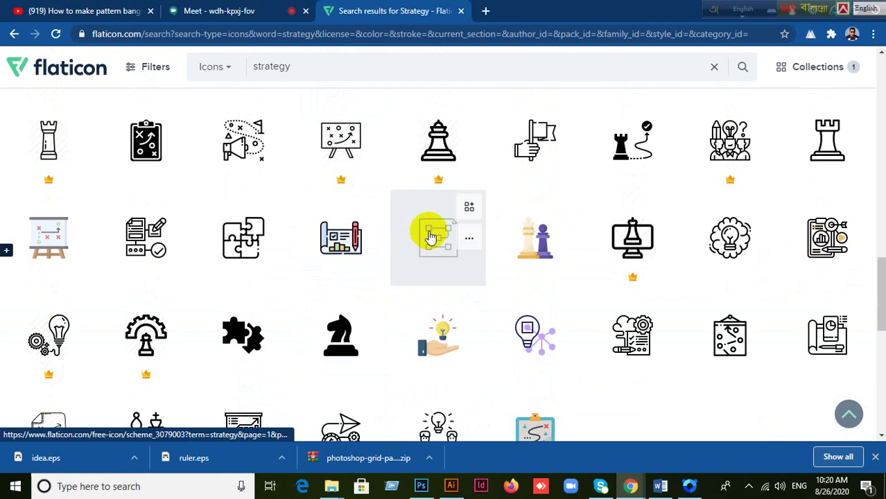
Step: Download the outline Scheme flowchart icon from Flaticon as a free EPS file
{"action": "left_click", "coordinate": [413, 263]}
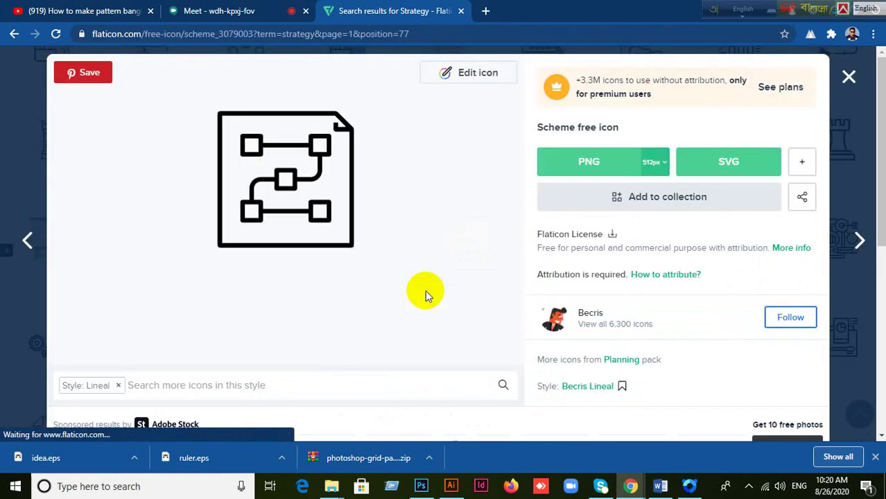
{"action": "left_click", "coordinate": [809, 171]}
{"action": "left_click", "coordinate": [776, 197]}
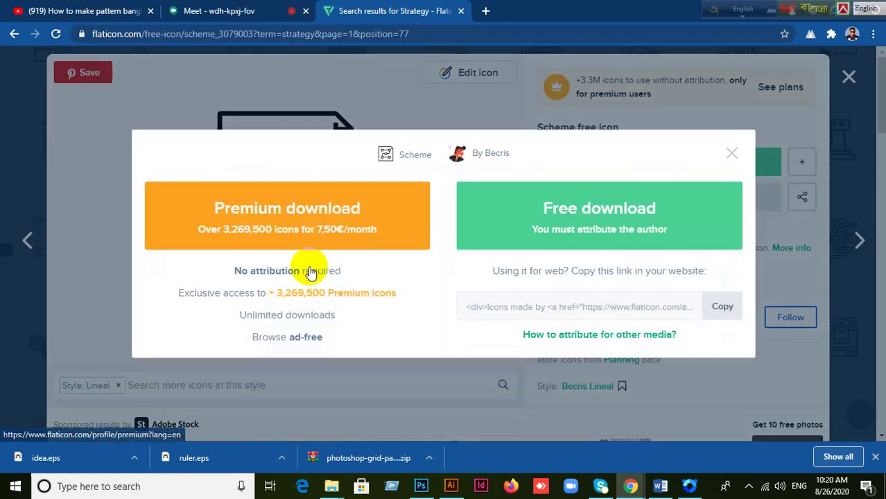
{"action": "left_click", "coordinate": [553, 219]}
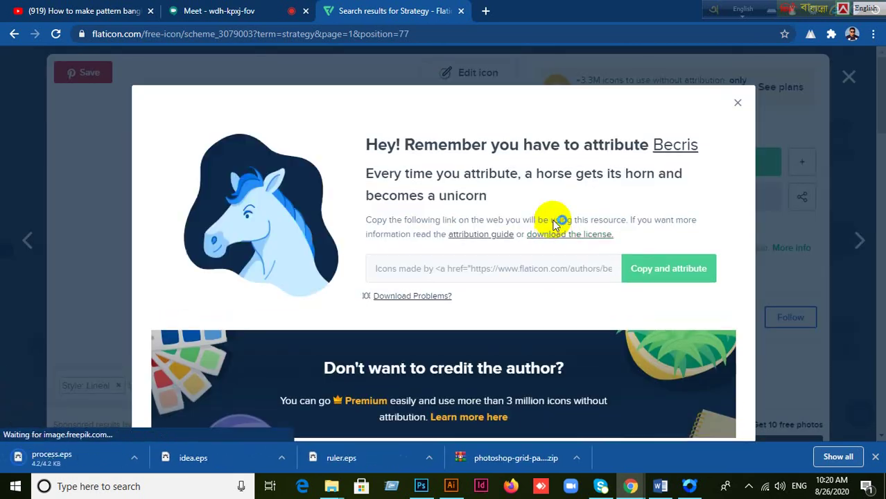
Step: Dismiss the Flaticon popups and open the downloaded idea.eps file in Illustrator
{"action": "left_click", "coordinate": [738, 105]}
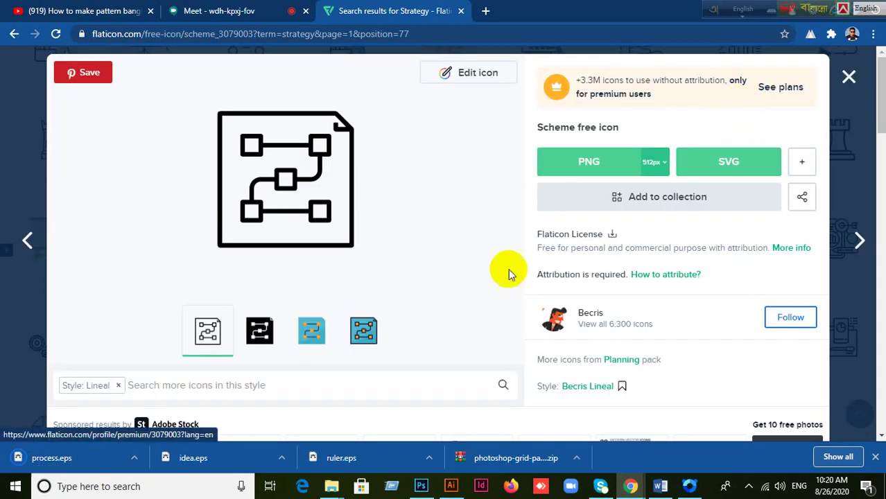
{"action": "left_click", "coordinate": [850, 78]}
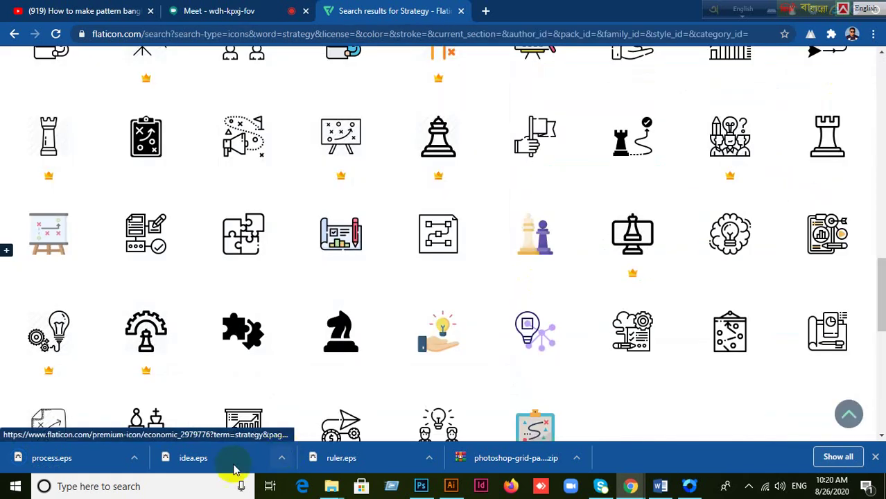
{"action": "left_click", "coordinate": [191, 469]}
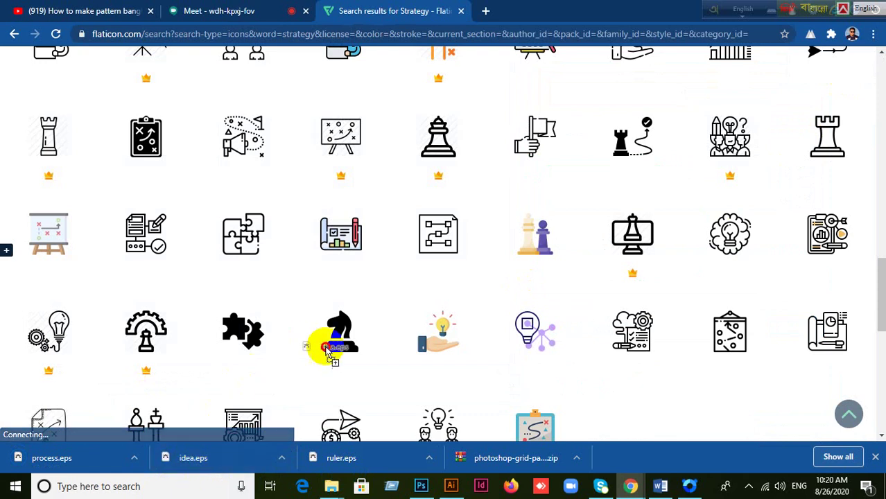
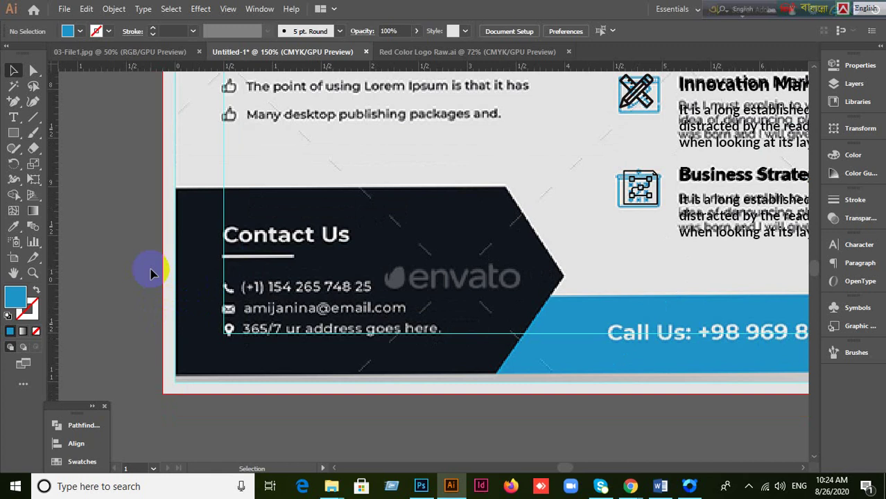
Step: Inspect Layer 1's contents in the Layers panel and bring the Contact Us panel into view
{"action": "left_click", "coordinate": [836, 83]}
{"action": "left_click", "coordinate": [705, 80]}
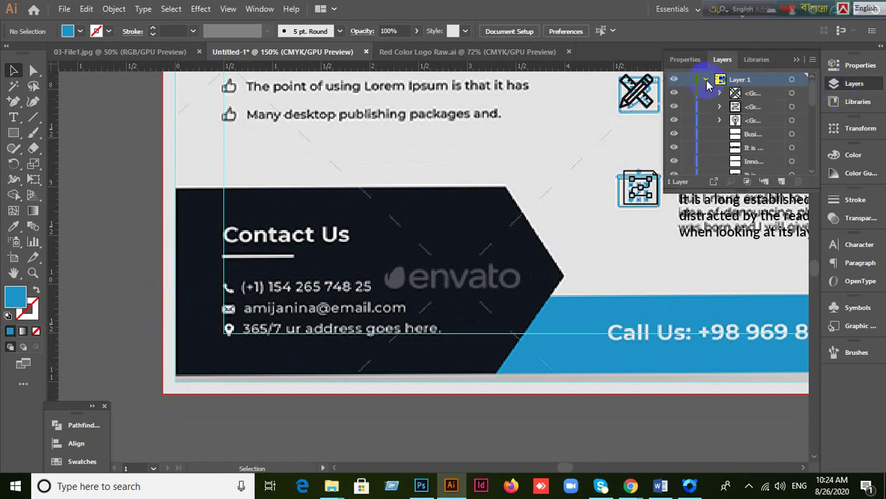
{"action": "left_click", "coordinate": [704, 80]}
{"action": "scroll", "coordinate": [678, 198], "scroll_direction": "up", "scroll_amount": 1}
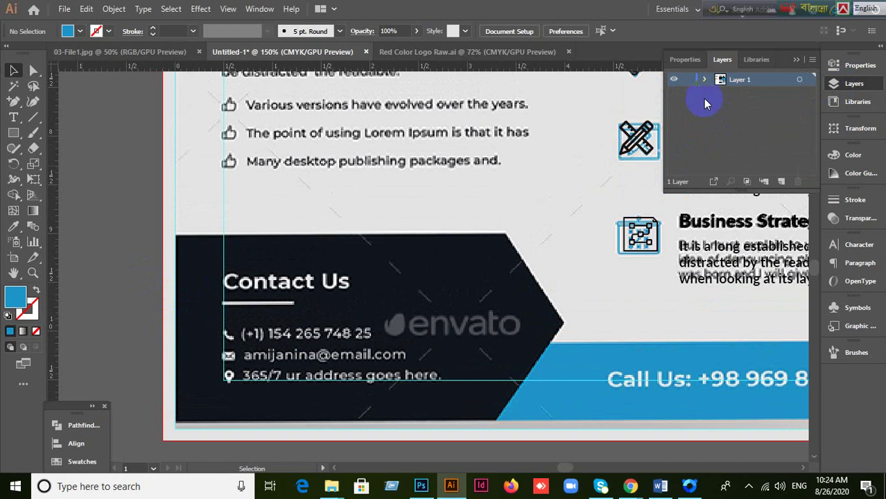
{"action": "left_click", "coordinate": [705, 80]}
{"action": "left_click", "coordinate": [705, 80]}
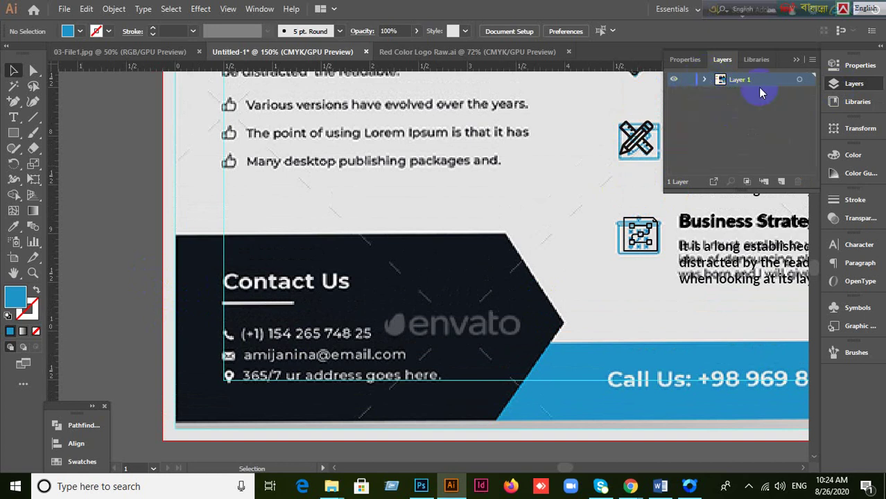
{"action": "left_click", "coordinate": [796, 60]}
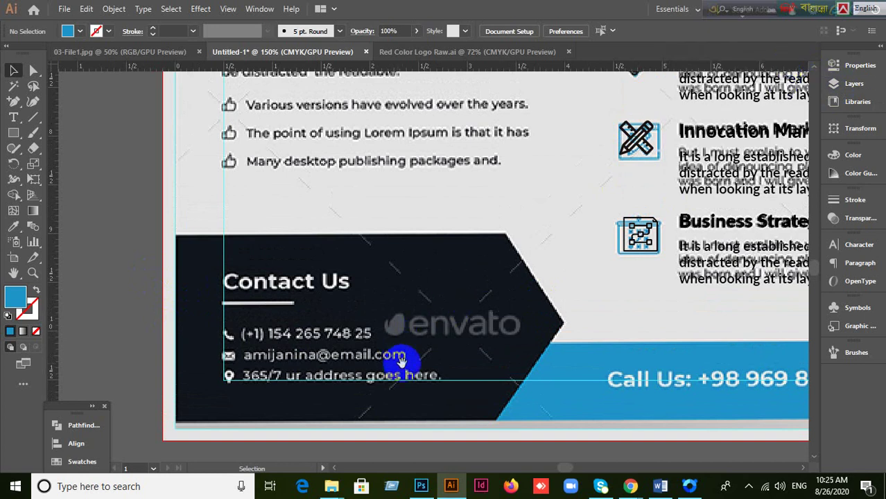
{"action": "left_click_drag", "start_coordinate": [396, 362], "coordinate": [409, 302]}
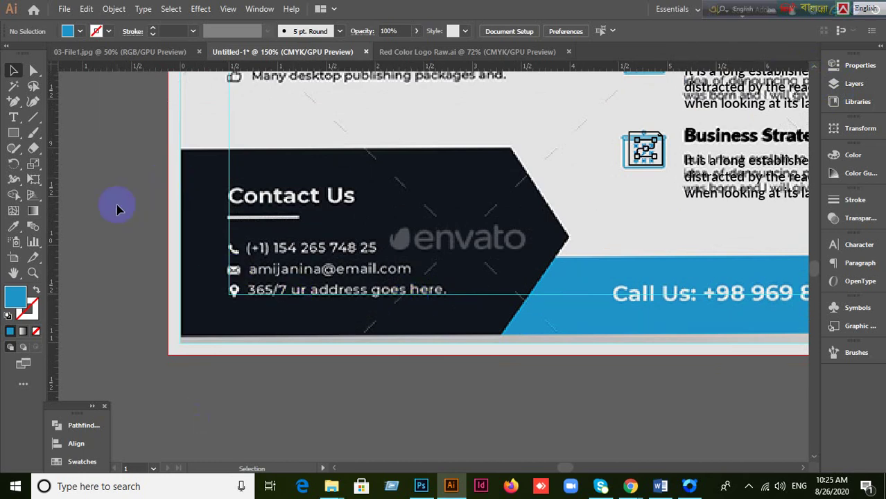
Step: Add a white 'Contact Us' text object and move it over the original heading
{"action": "left_click", "coordinate": [13, 117]}
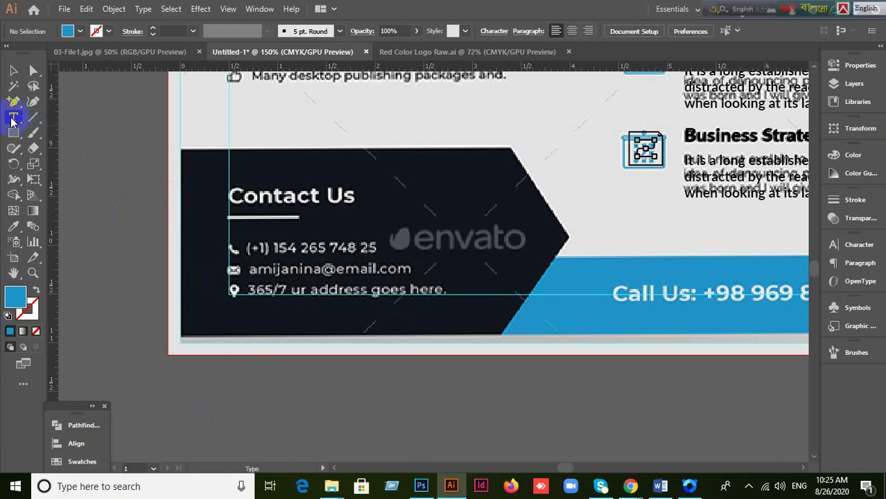
{"action": "left_click", "coordinate": [240, 163]}
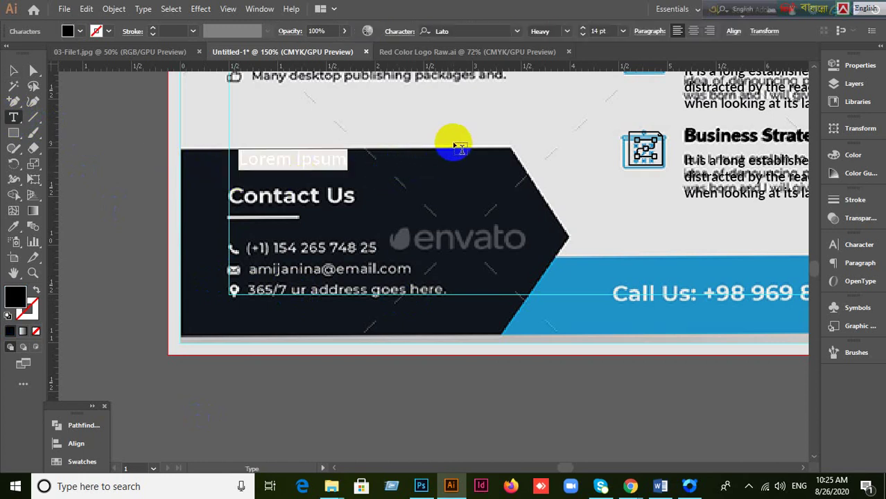
{"action": "key", "text": "BackSpace"}
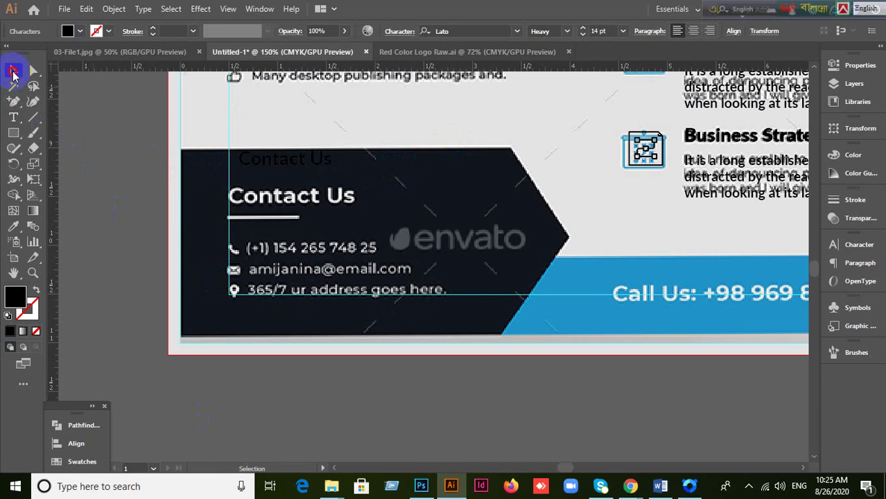
{"action": "left_click", "coordinate": [13, 71]}
{"action": "left_click", "coordinate": [23, 303]}
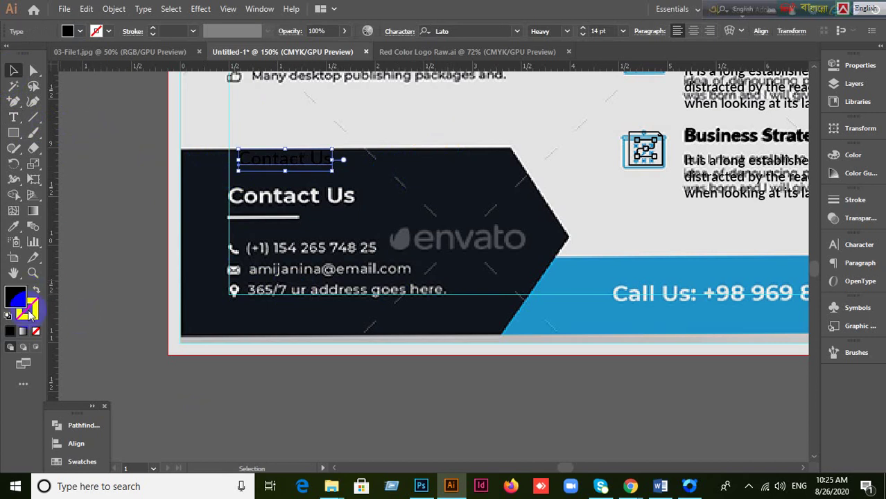
{"action": "double_click", "coordinate": [28, 310]}
{"action": "left_click", "coordinate": [117, 94]}
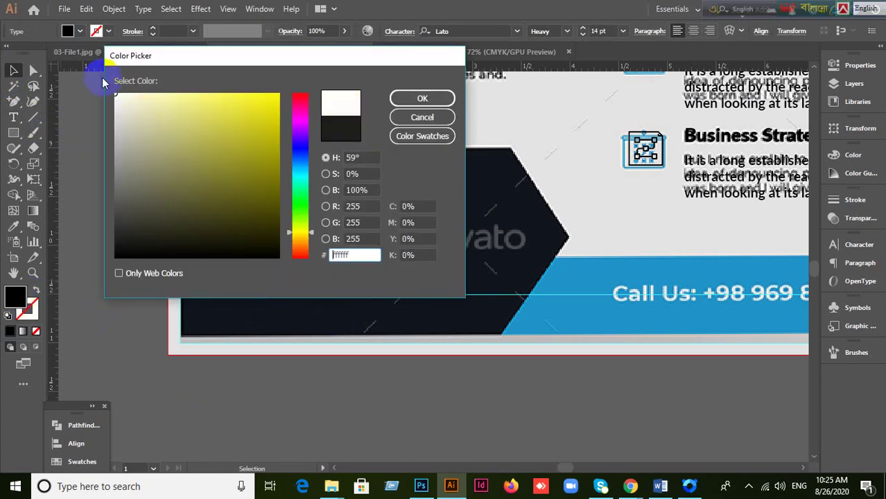
{"action": "left_click", "coordinate": [398, 98]}
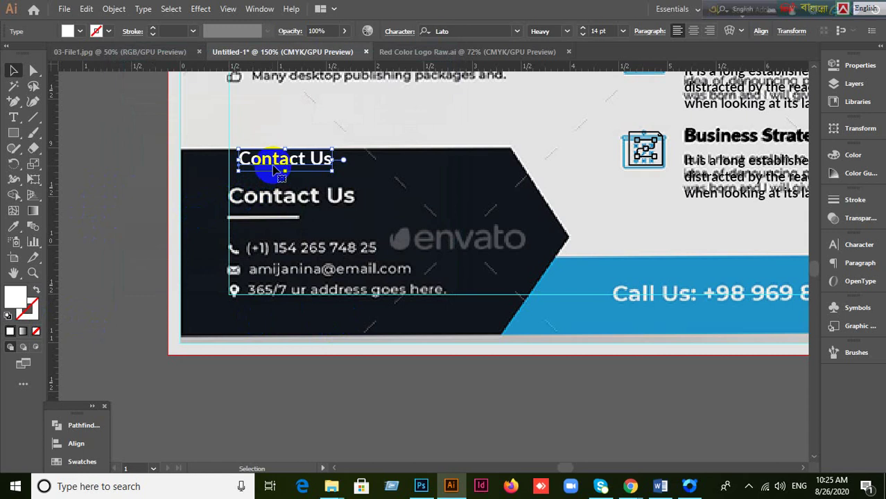
{"action": "left_click_drag", "start_coordinate": [276, 167], "coordinate": [267, 203]}
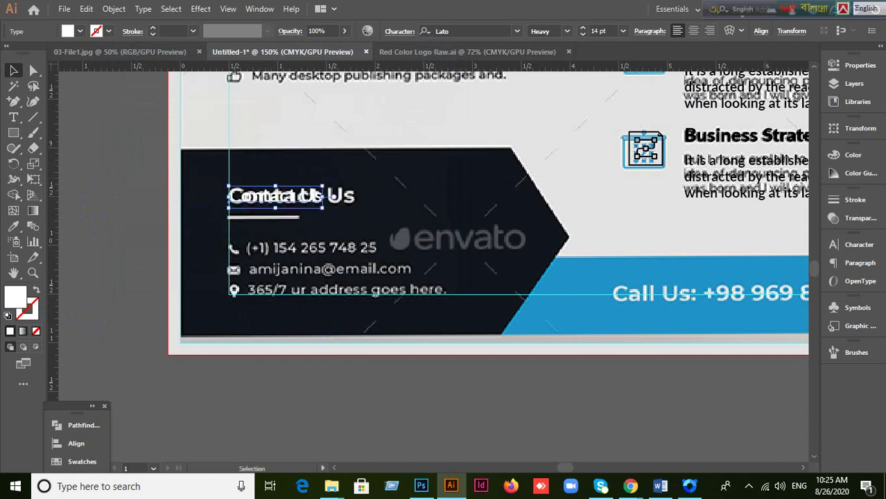
Step: Set the Contact Us heading to 18 pt and check its placement on the panel
{"action": "left_click", "coordinate": [835, 244]}
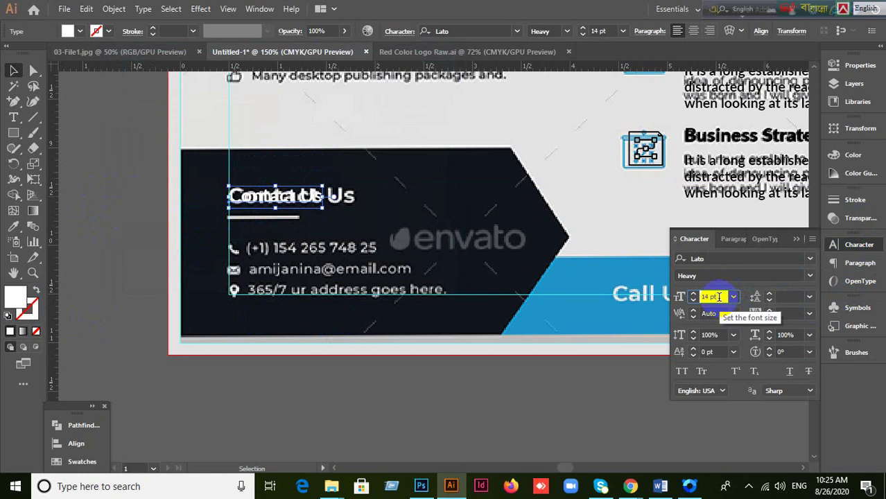
{"action": "key", "text": "Up"}
{"action": "key", "text": "Up"}
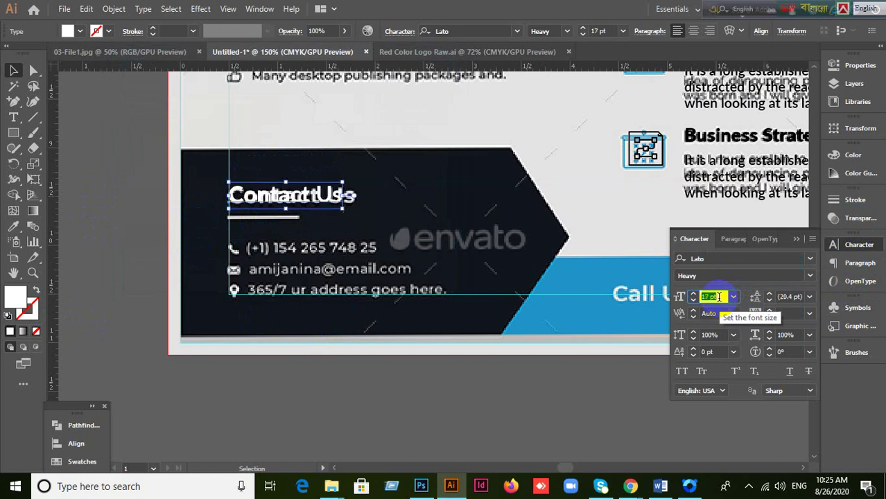
{"action": "key", "text": "Up"}
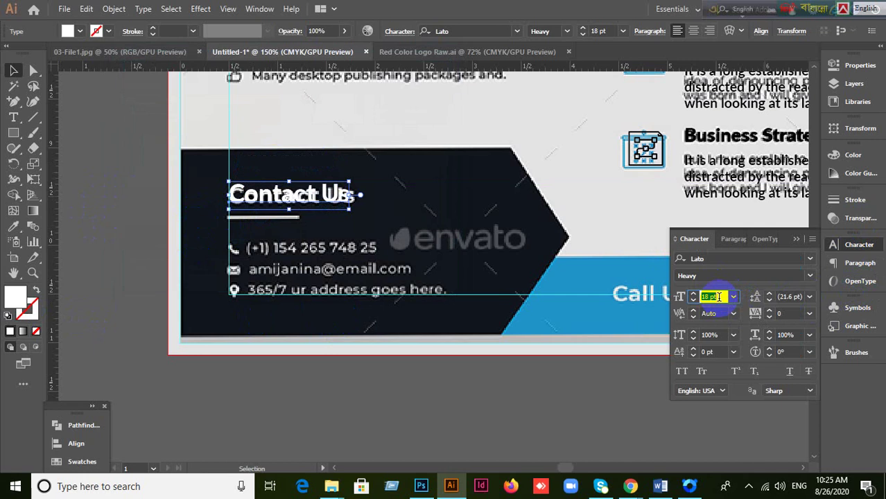
{"action": "key", "text": "Up"}
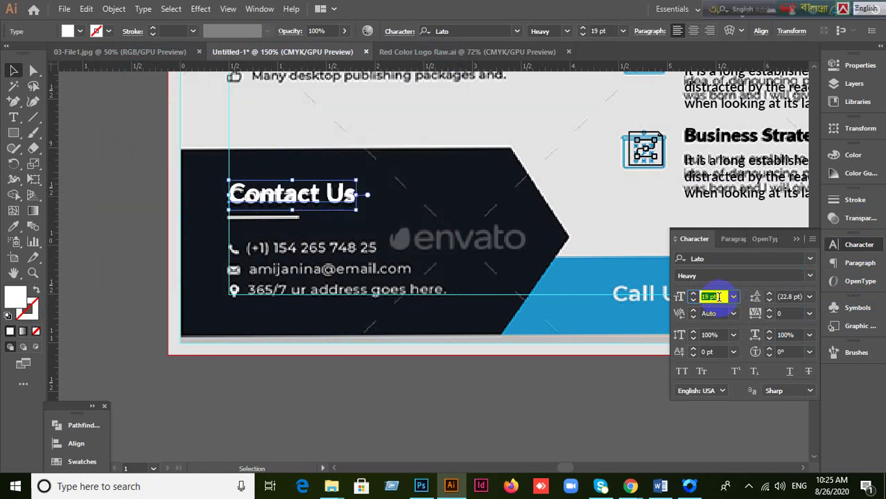
{"action": "key", "text": "Down"}
{"action": "left_click", "coordinate": [342, 201]}
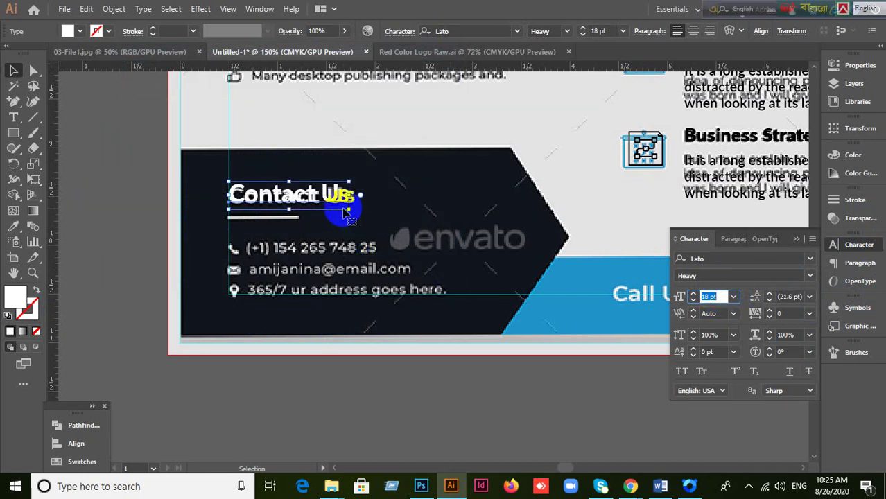
{"action": "left_click", "coordinate": [716, 296]}
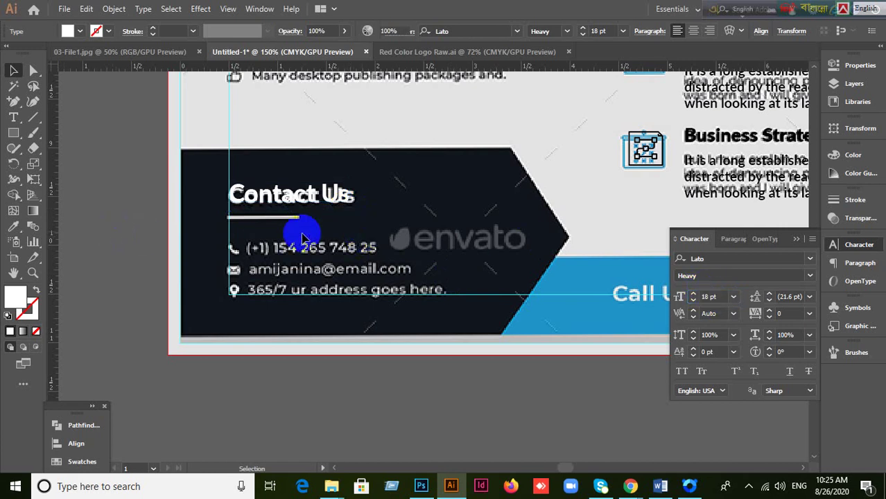
{"action": "left_click", "coordinate": [293, 207]}
{"action": "left_click", "coordinate": [293, 230]}
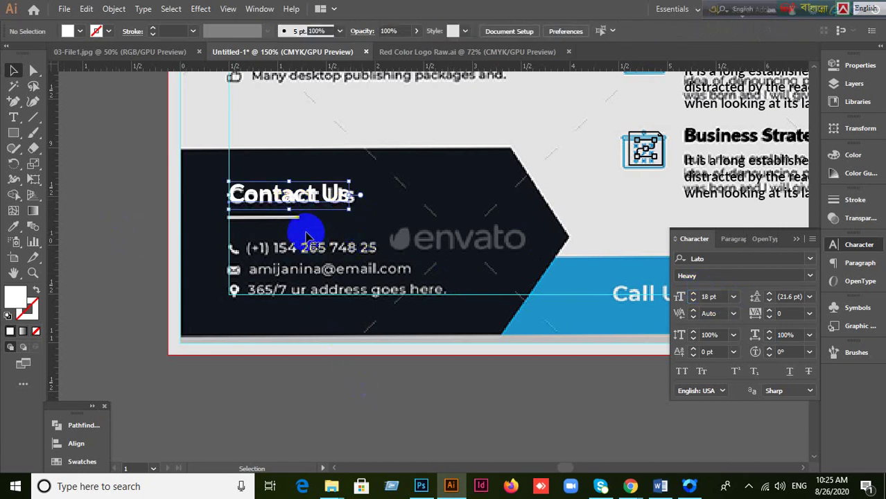
{"action": "left_click", "coordinate": [160, 292]}
{"action": "left_click_drag", "start_coordinate": [455, 329], "coordinate": [429, 307]}
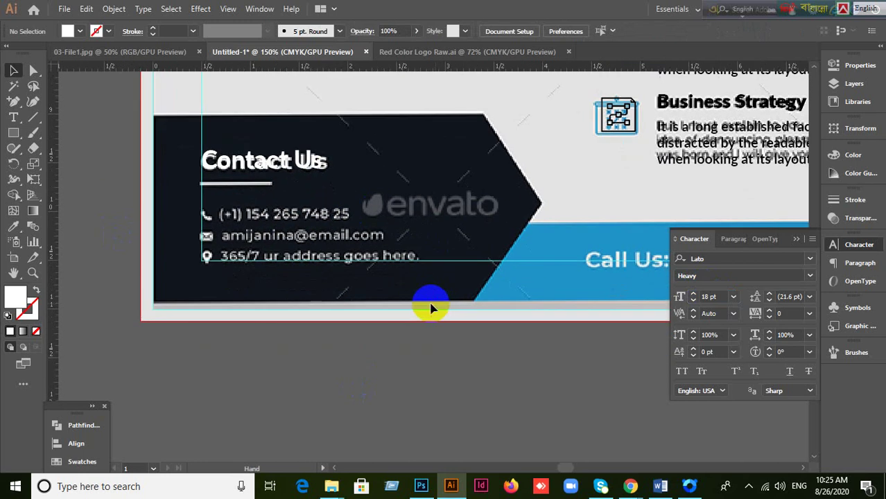
Step: Draw a thin white 0.75 × 0.04 in bar under the Contact Us heading
{"action": "left_click", "coordinate": [798, 239]}
{"action": "left_click", "coordinate": [15, 135]}
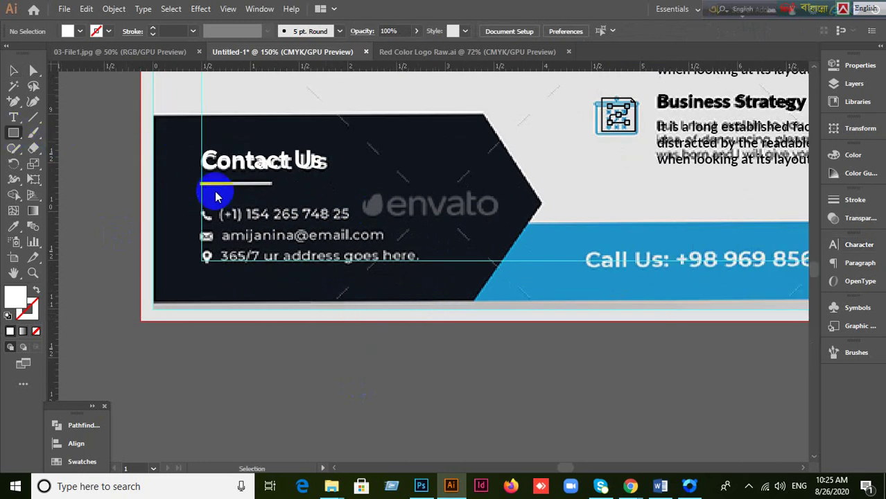
{"action": "left_click_drag", "start_coordinate": [198, 183], "coordinate": [276, 185]}
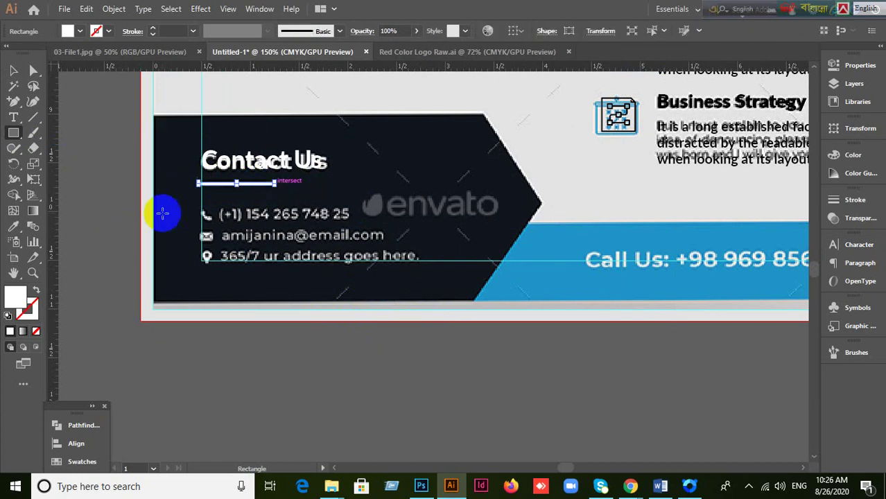
{"action": "left_click", "coordinate": [13, 70]}
{"action": "left_click", "coordinate": [124, 299]}
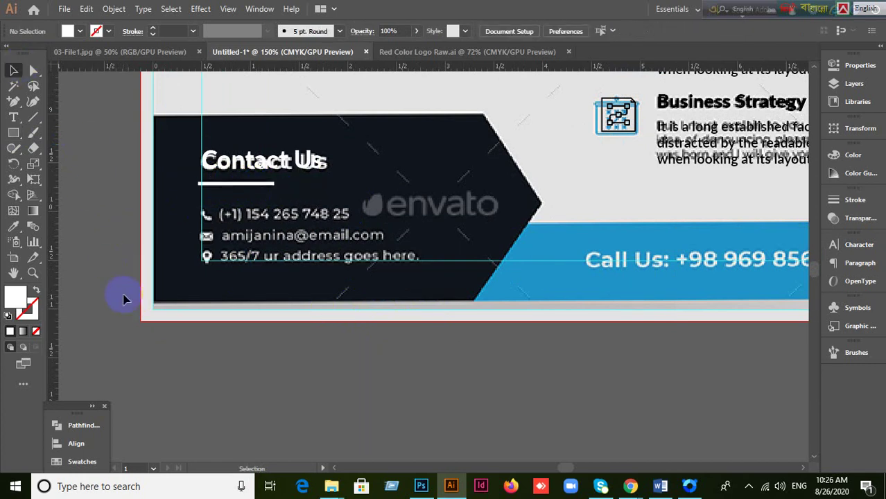
{"action": "left_click", "coordinate": [213, 184]}
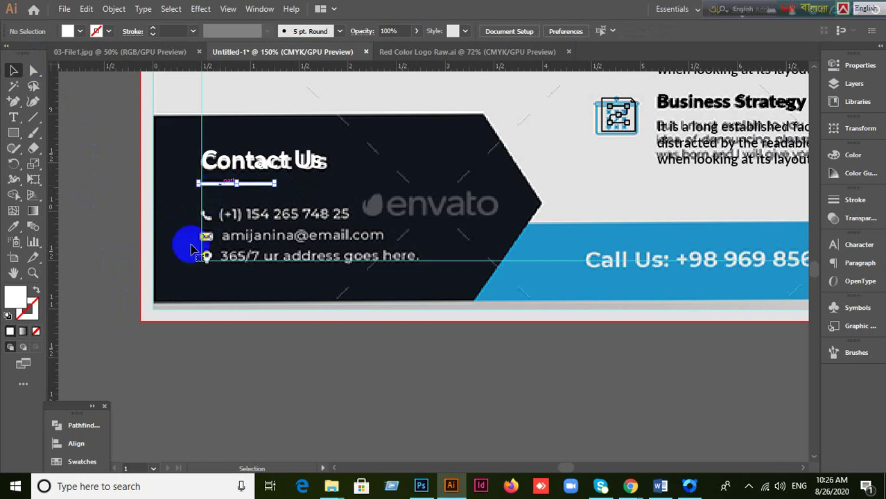
{"action": "left_click", "coordinate": [87, 290]}
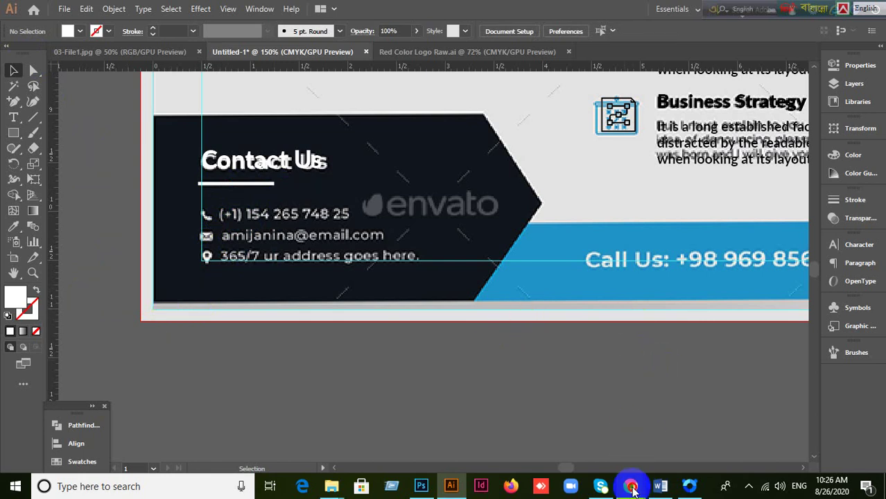
Step: Replace 'strategy' with 'phone' in the Flaticon search and scroll through the phone icon results
{"action": "mouse_move", "coordinate": [630, 485]}
{"action": "left_click", "coordinate": [614, 433]}
{"action": "scroll", "coordinate": [570, 263], "scroll_direction": "up", "scroll_amount": 15}
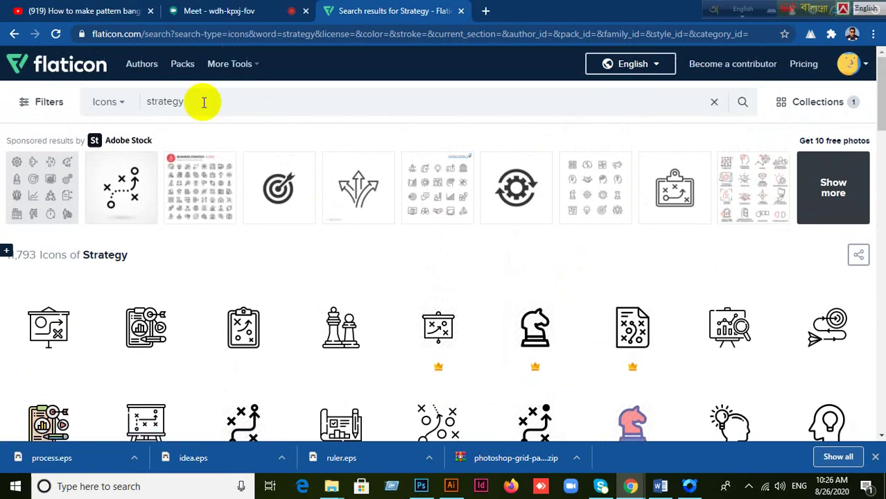
{"action": "double_click", "coordinate": [201, 102]}
{"action": "type", "text": "pho0"}
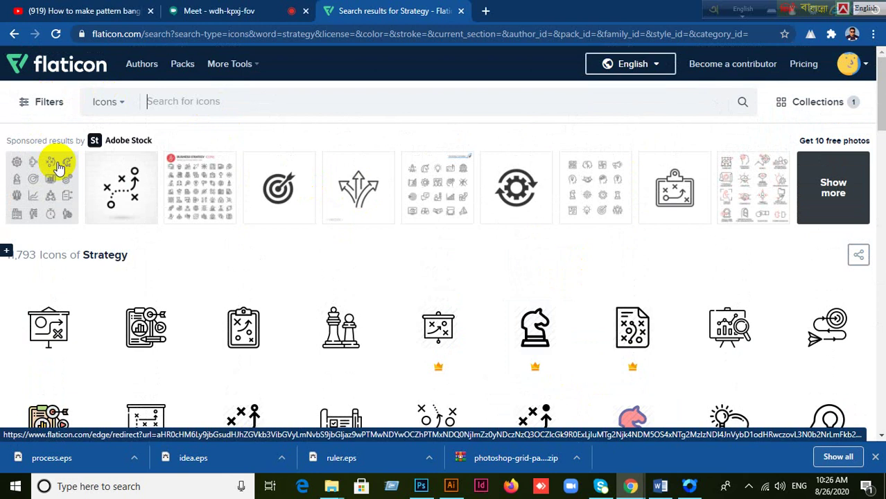
{"action": "type", "text": "hoen"}
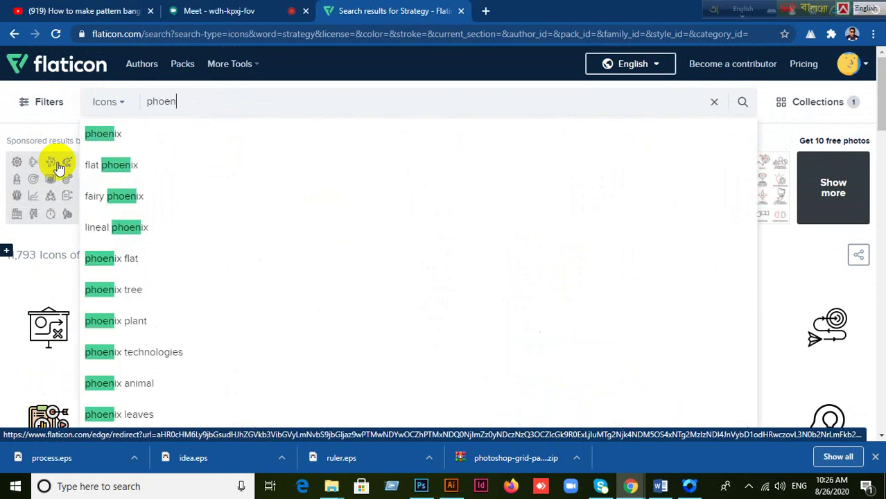
{"action": "key", "text": "BackSpace"}
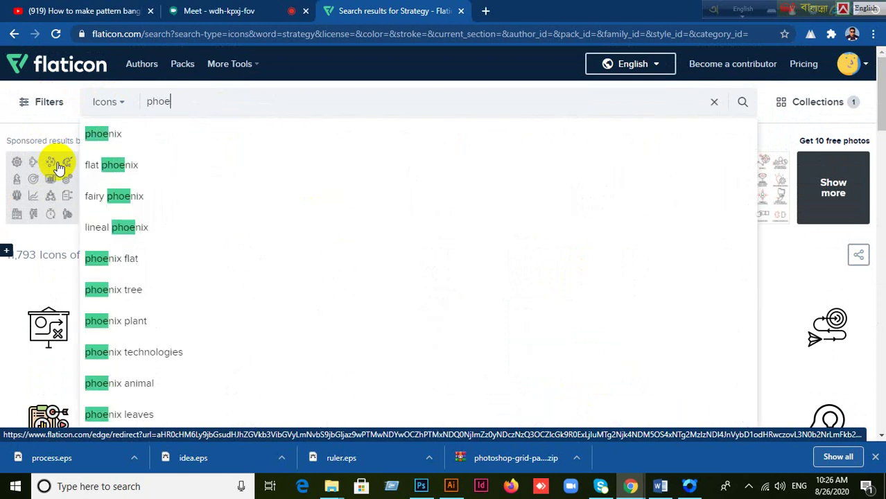
{"action": "key", "text": "BackSpace"}
{"action": "type", "text": "ne"}
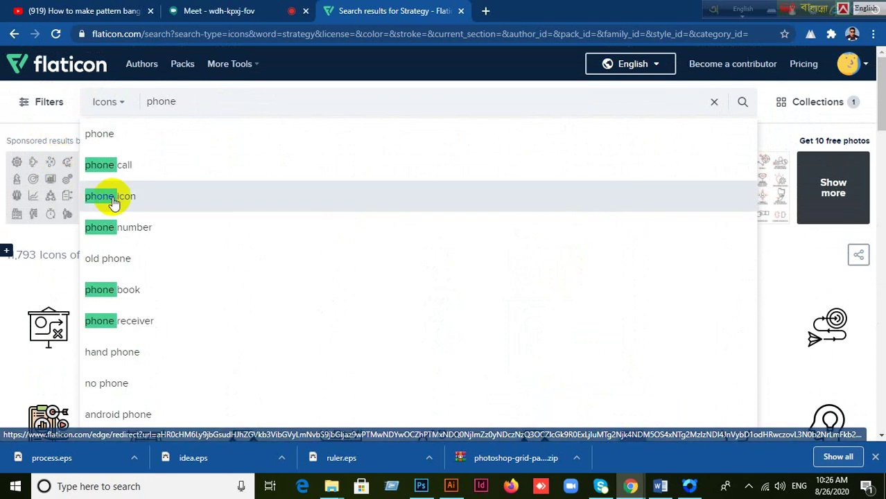
{"action": "left_click", "coordinate": [111, 197]}
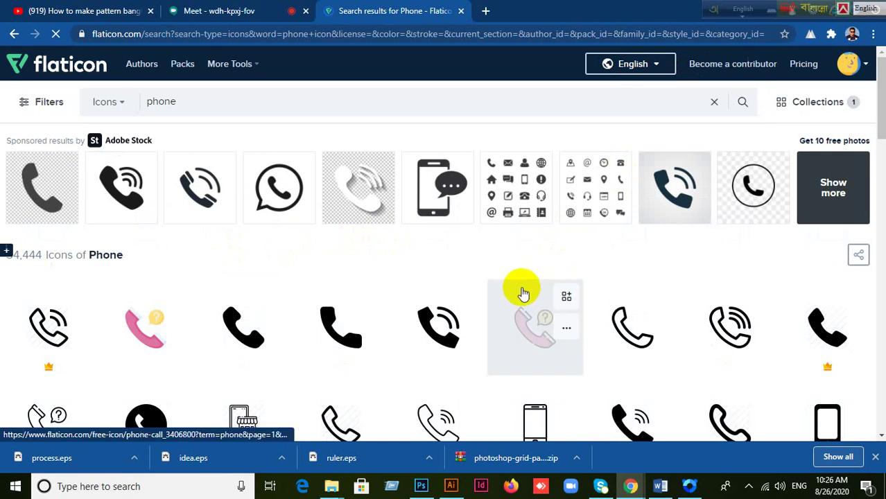
{"action": "scroll", "coordinate": [525, 294], "scroll_direction": "down", "scroll_amount": 1}
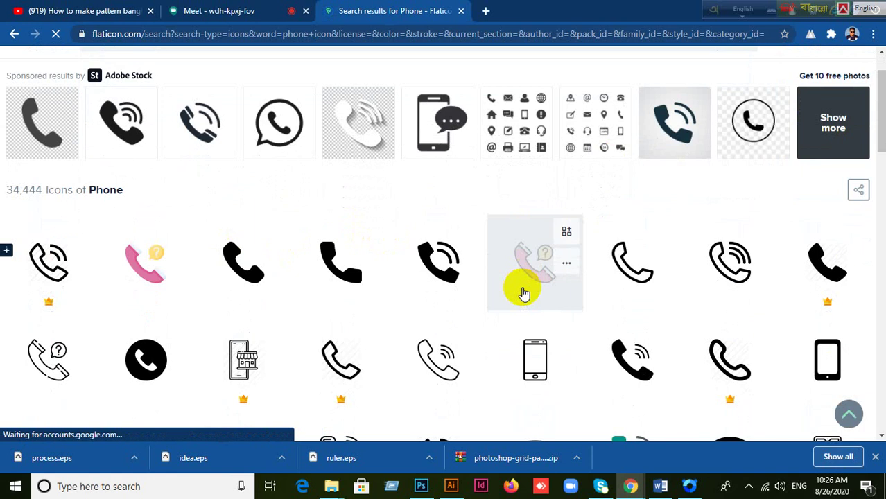
{"action": "scroll", "coordinate": [524, 294], "scroll_direction": "down", "scroll_amount": 1}
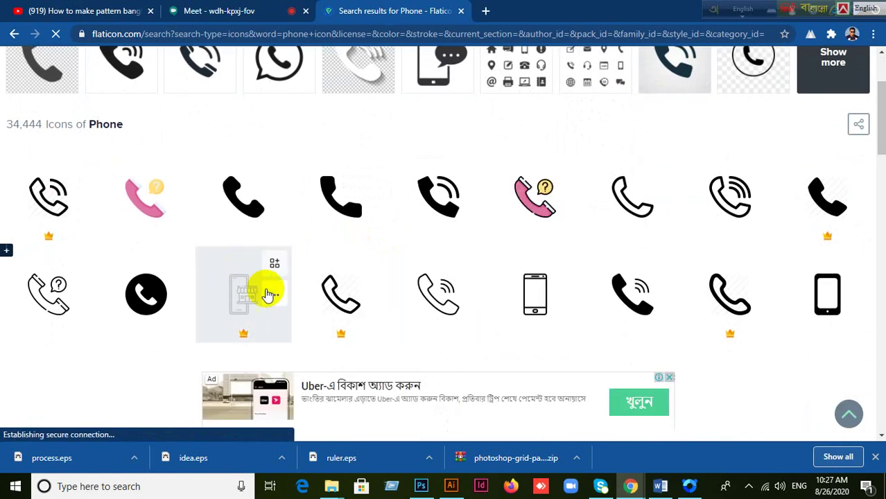
Step: Download the solid Phone Call icon as a free EPS file
{"action": "left_click", "coordinate": [235, 202]}
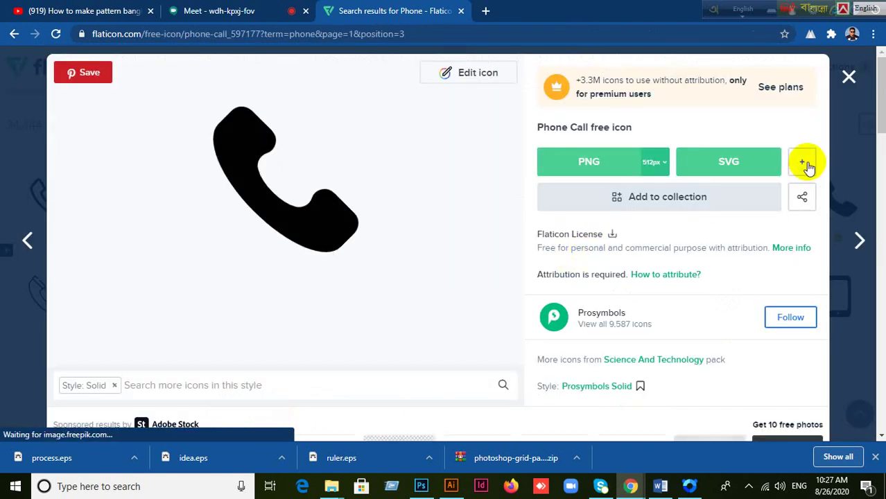
{"action": "left_click", "coordinate": [804, 166]}
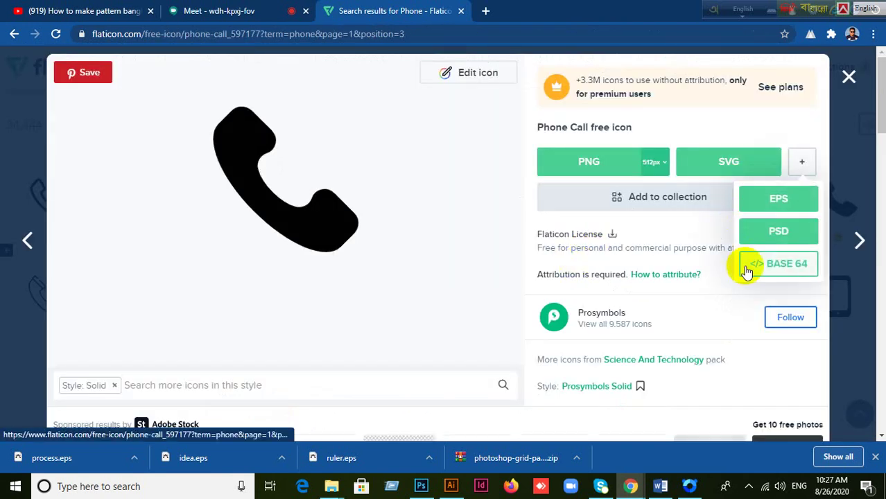
{"action": "left_click", "coordinate": [781, 199]}
{"action": "left_click", "coordinate": [624, 206]}
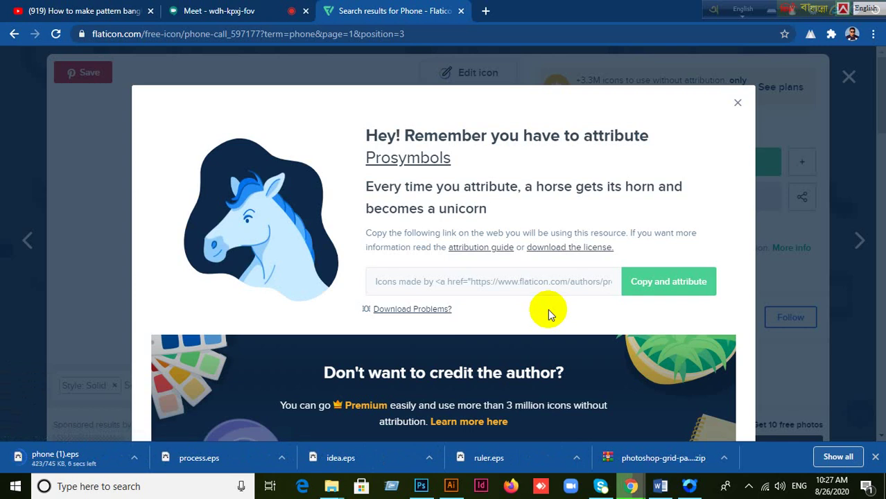
{"action": "left_click", "coordinate": [736, 104]}
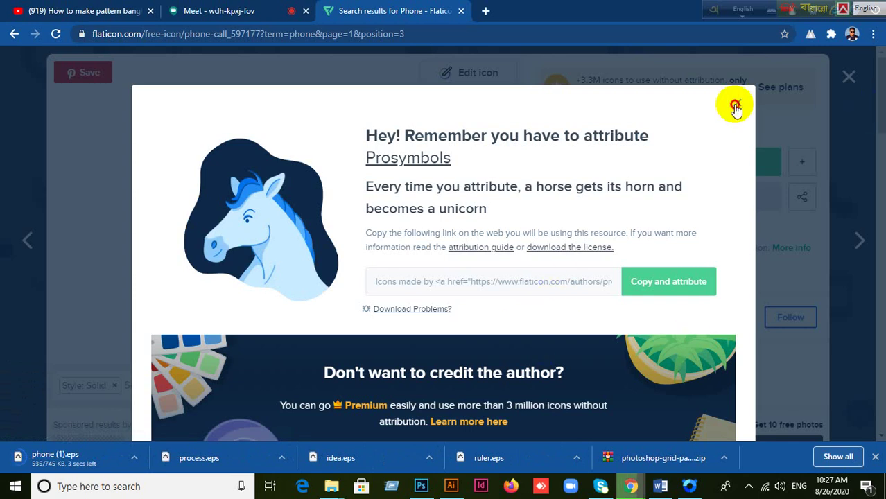
{"action": "left_click", "coordinate": [420, 485]}
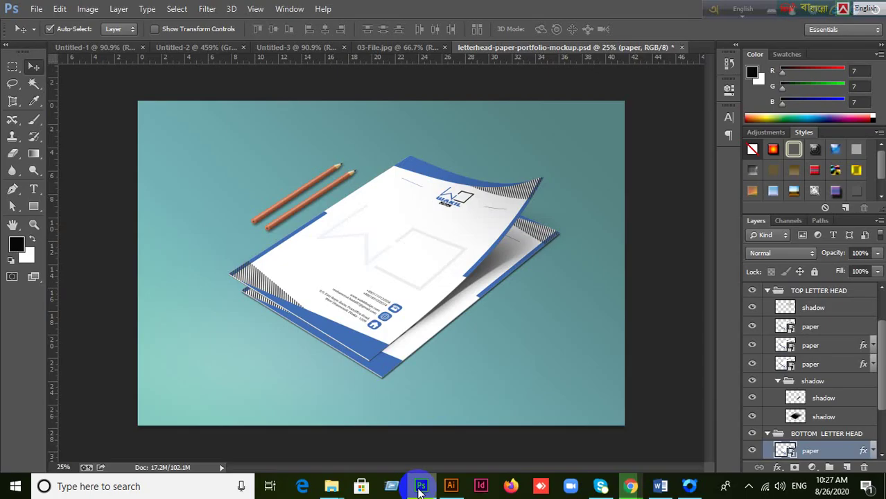
{"action": "left_click", "coordinate": [421, 486]}
{"action": "left_click", "coordinate": [450, 486]}
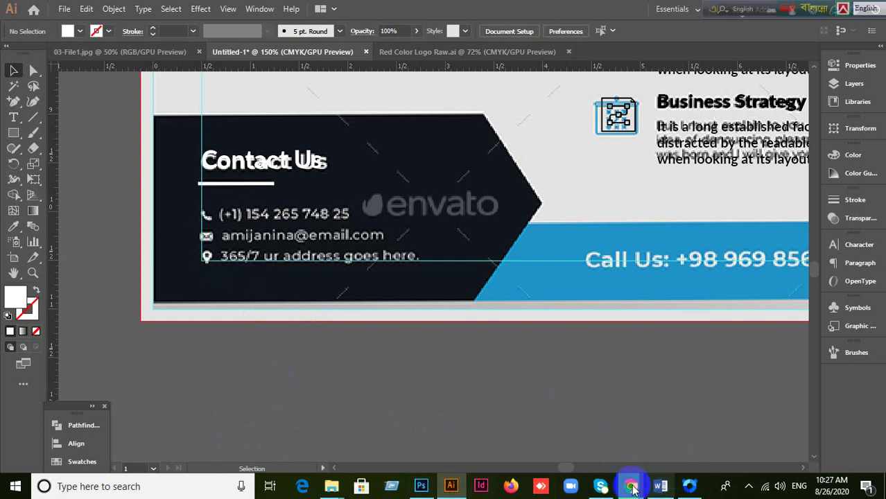
{"action": "mouse_move", "coordinate": [619, 476]}
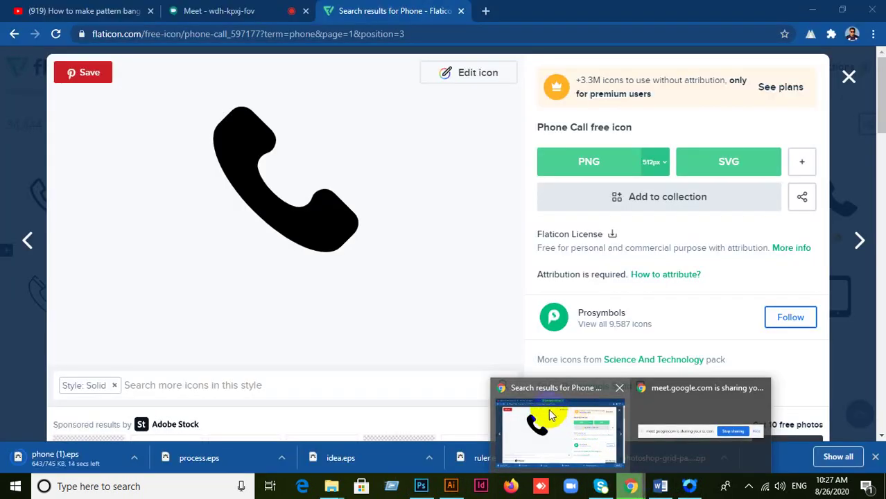
{"action": "left_click", "coordinate": [548, 409]}
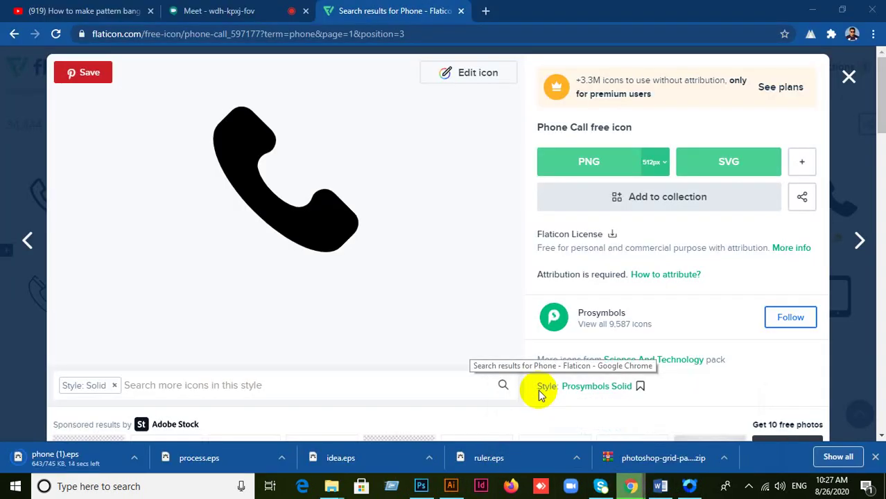
{"action": "left_click", "coordinate": [849, 80]}
Step: Replace the search term 'phone' with 'email' on Flaticon
{"action": "scroll", "coordinate": [510, 316], "scroll_direction": "down", "scroll_amount": 4}
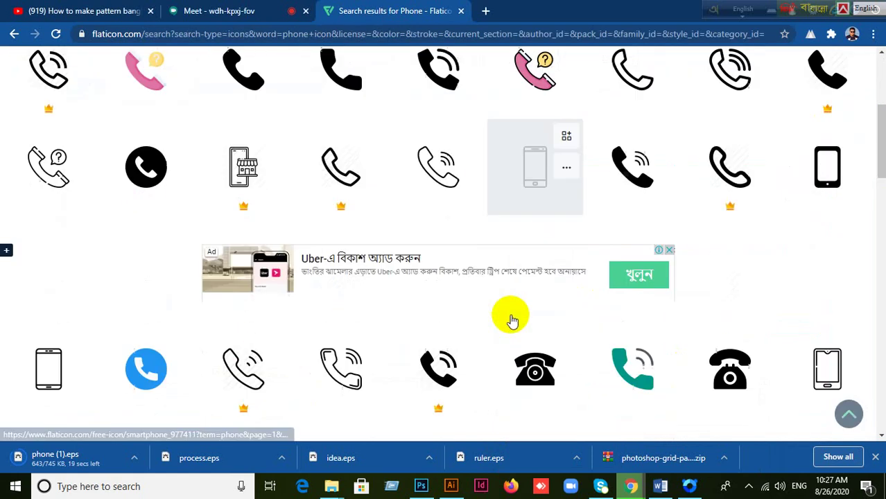
{"action": "scroll", "coordinate": [510, 320], "scroll_direction": "up", "scroll_amount": 10}
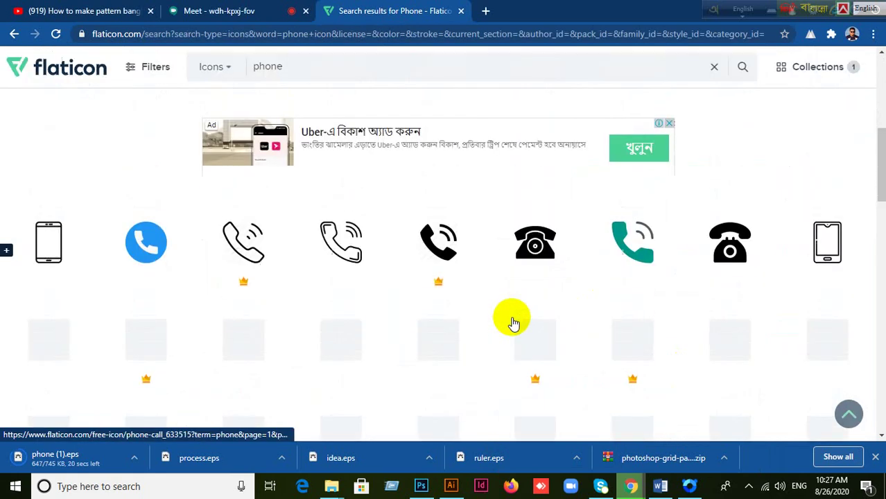
{"action": "scroll", "coordinate": [513, 323], "scroll_direction": "up", "scroll_amount": 1}
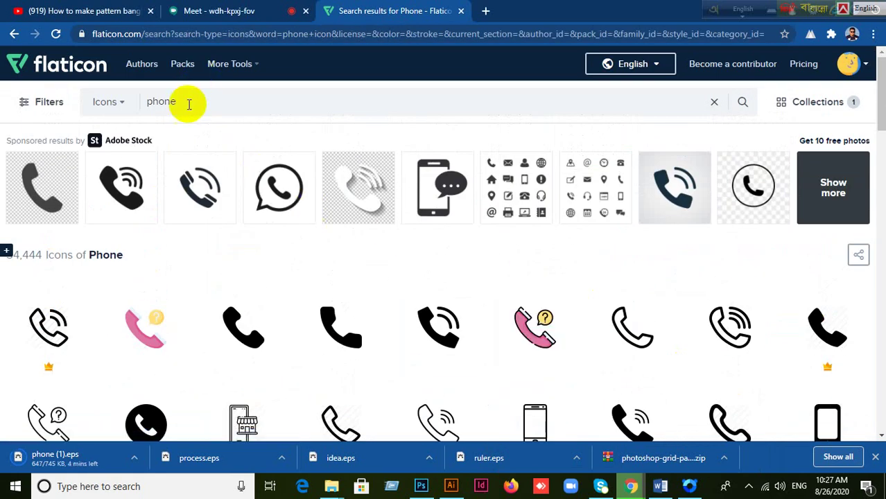
{"action": "left_click_drag", "start_coordinate": [187, 103], "coordinate": [93, 101]}
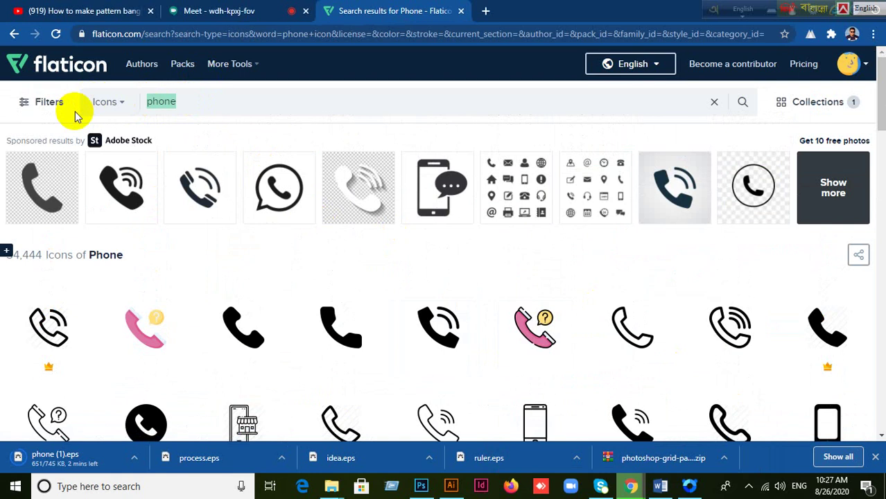
{"action": "type", "text": "email"}
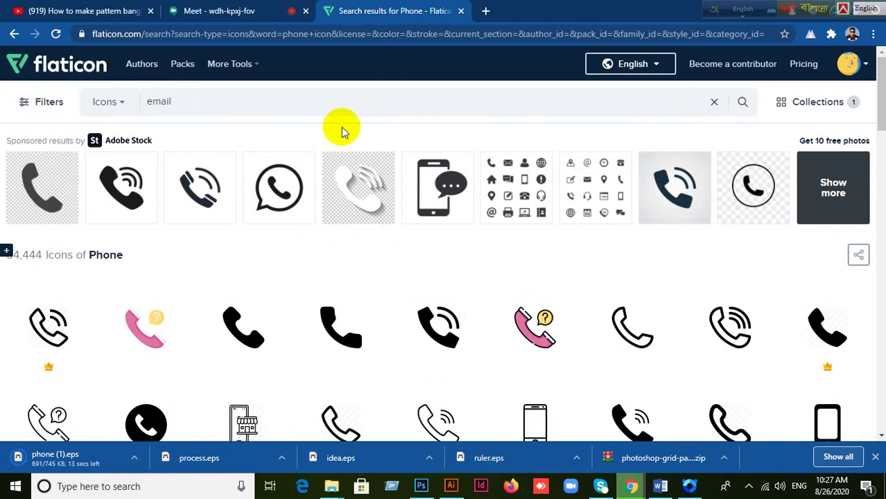
Step: Browse the email icon results and open the filled envelope icon's page
{"action": "scroll", "coordinate": [340, 125], "scroll_direction": "down", "scroll_amount": 2}
{"action": "scroll", "coordinate": [321, 129], "scroll_direction": "up", "scroll_amount": 2}
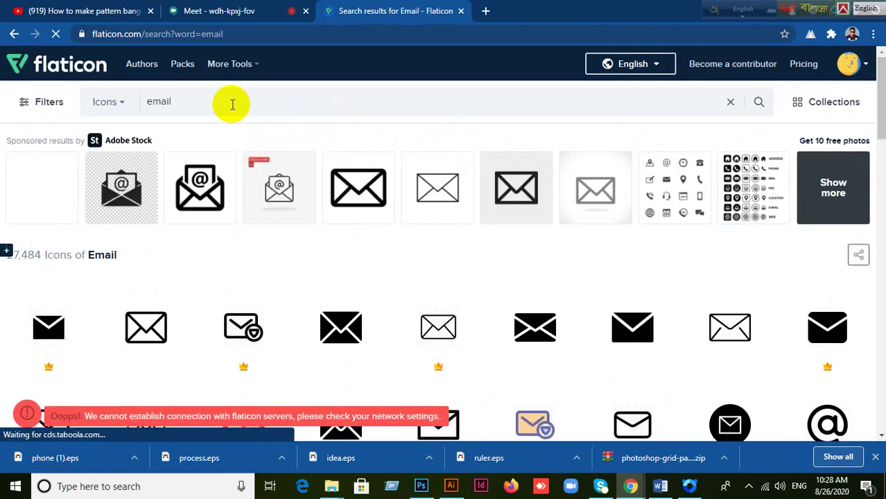
{"action": "scroll", "coordinate": [333, 236], "scroll_direction": "down", "scroll_amount": 2}
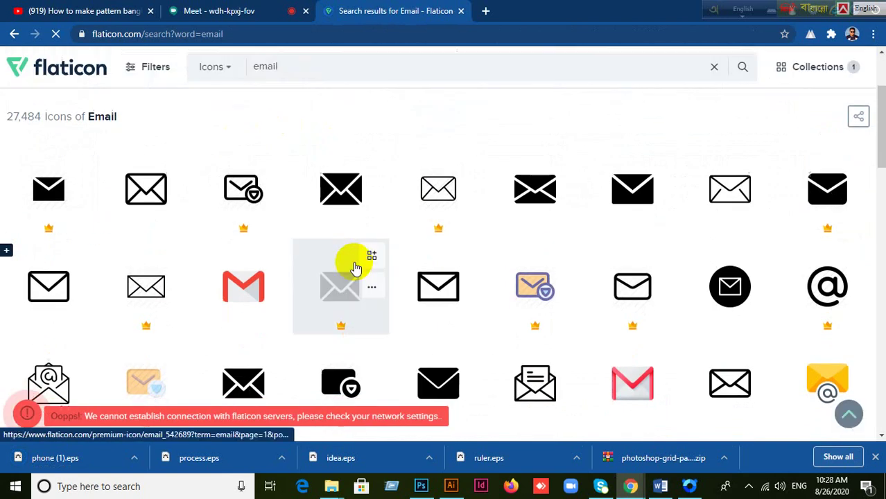
{"action": "scroll", "coordinate": [355, 268], "scroll_direction": "down", "scroll_amount": 1}
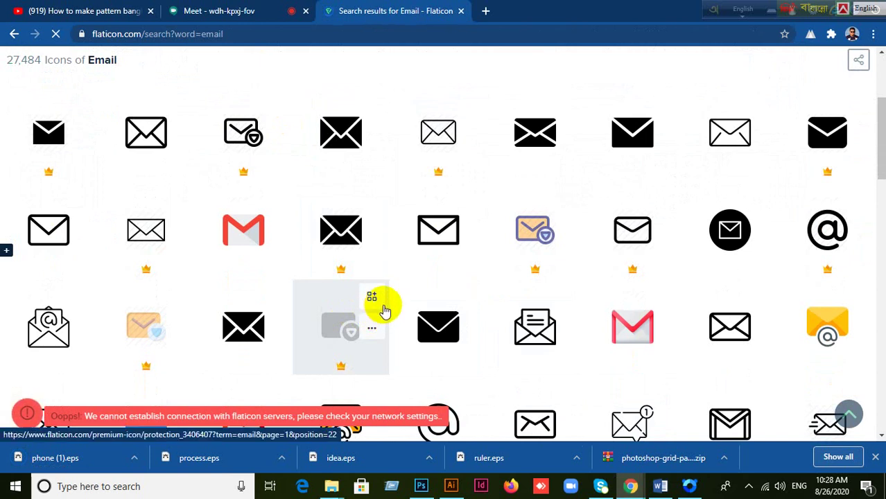
{"action": "scroll", "coordinate": [382, 309], "scroll_direction": "down", "scroll_amount": 3}
{"action": "scroll", "coordinate": [385, 309], "scroll_direction": "up", "scroll_amount": 1}
{"action": "scroll", "coordinate": [386, 309], "scroll_direction": "up", "scroll_amount": 2}
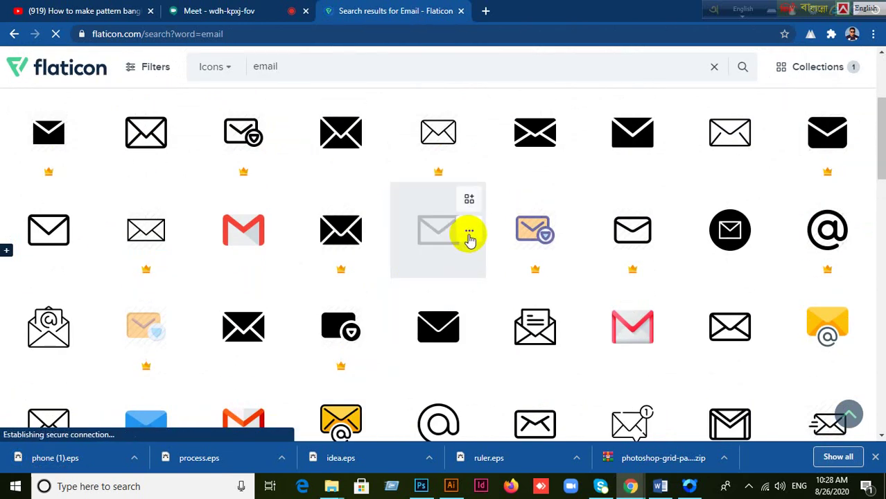
{"action": "left_click", "coordinate": [530, 143]}
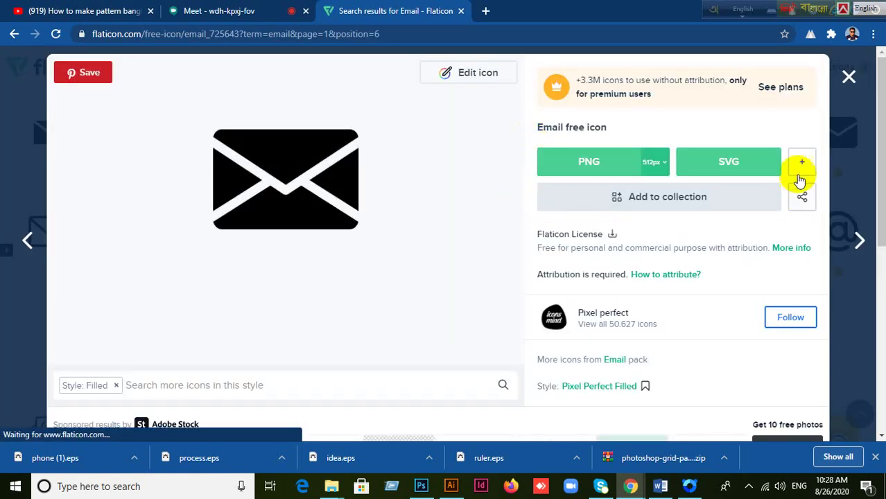
Step: Download the filled envelope icon as a free EPS file (mail.eps) and close the icon details
{"action": "left_click", "coordinate": [801, 166]}
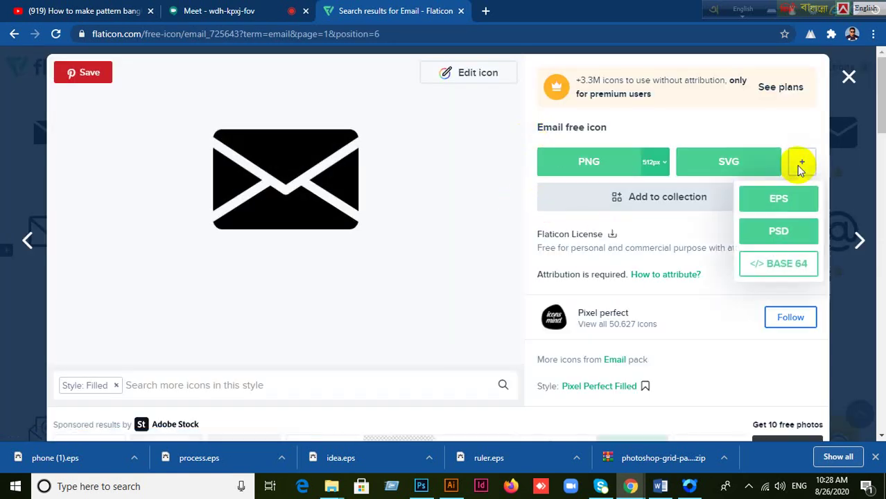
{"action": "left_click", "coordinate": [781, 200]}
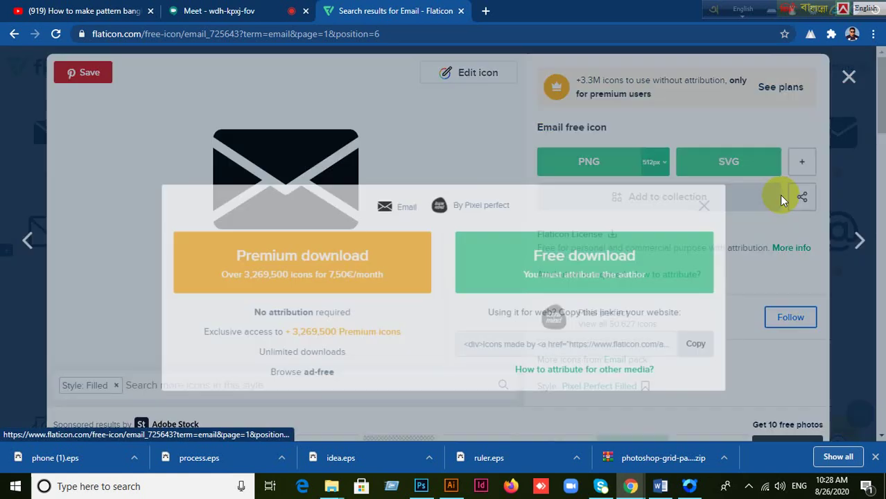
{"action": "left_click", "coordinate": [669, 220]}
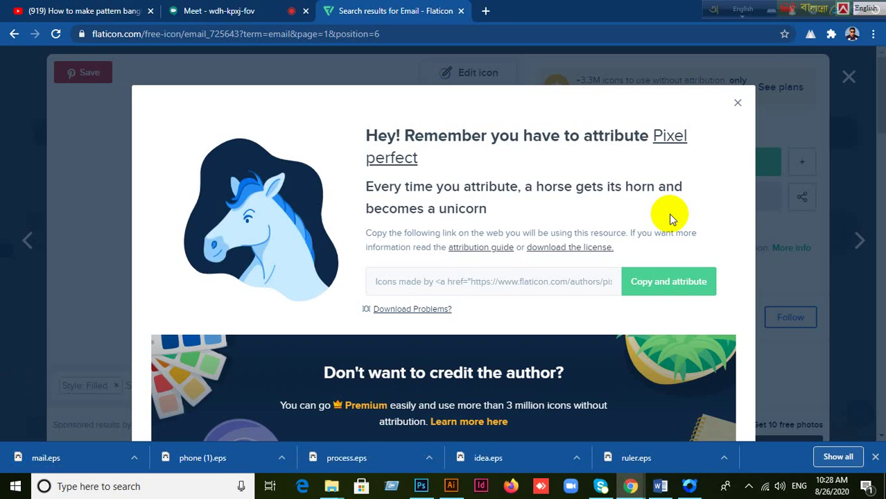
{"action": "left_click", "coordinate": [739, 105]}
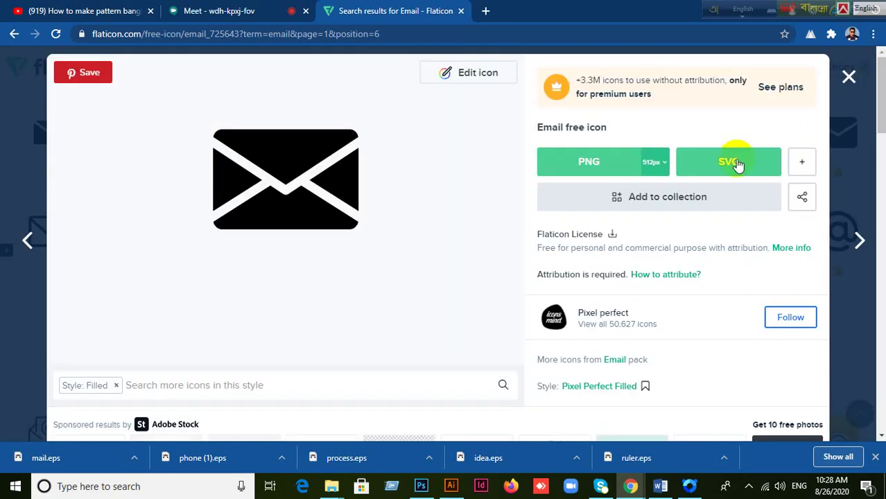
{"action": "left_click", "coordinate": [848, 80]}
Step: Drop mail.eps onto the flyer, embed it and scale it down
{"action": "left_click_drag", "start_coordinate": [36, 457], "coordinate": [328, 271]}
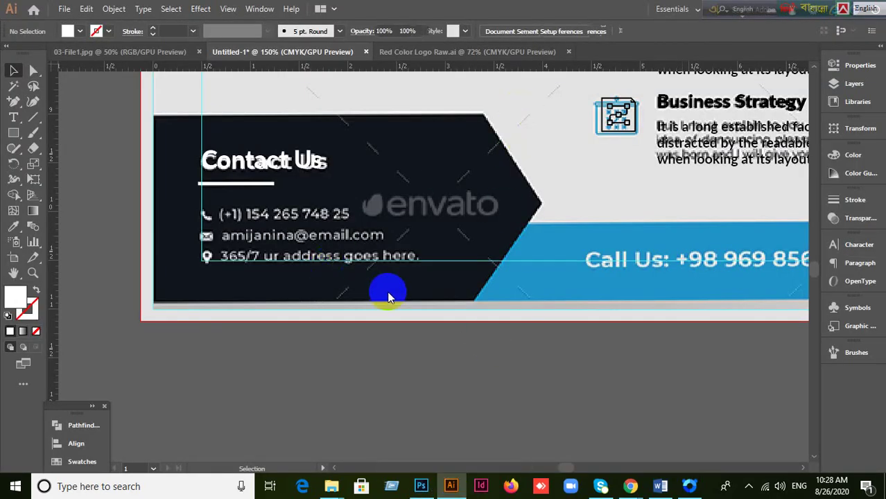
{"action": "left_click_drag", "start_coordinate": [388, 297], "coordinate": [422, 277]}
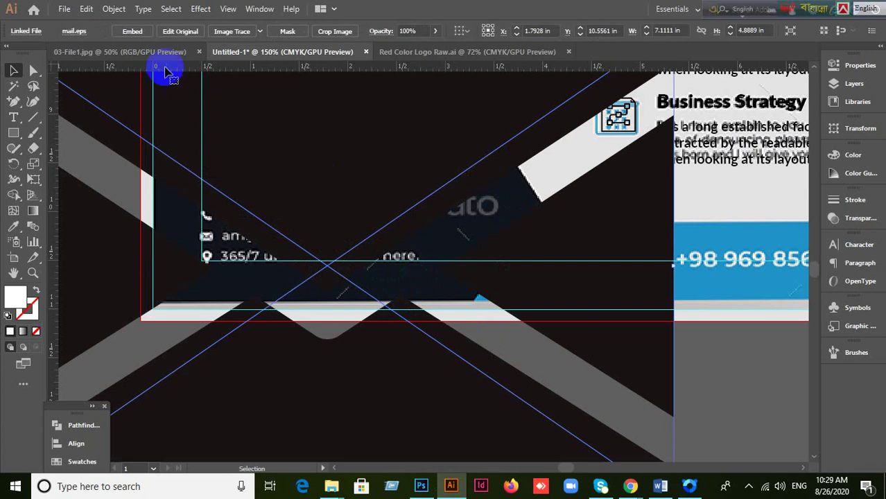
{"action": "left_click", "coordinate": [132, 31]}
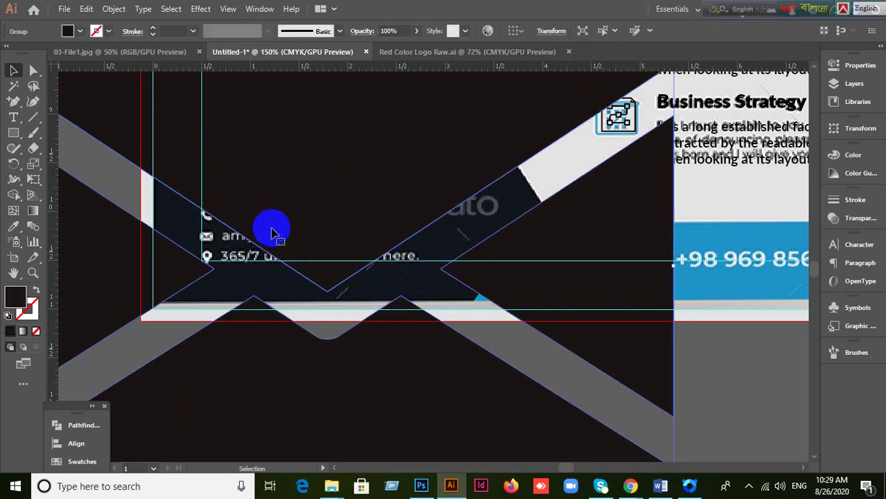
{"action": "scroll", "coordinate": [272, 233], "scroll_direction": "down", "scroll_amount": 2, "text": "alt"}
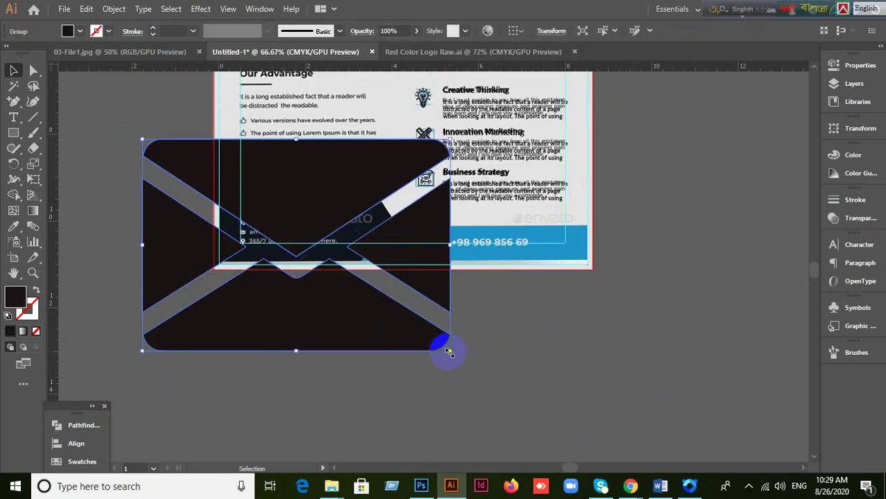
{"action": "left_click_drag", "start_coordinate": [449, 353], "coordinate": [213, 187]}
Step: Shrink the envelope to icon size, undo an accidental flip, and try it beside the email line
{"action": "scroll", "coordinate": [228, 244], "scroll_direction": "up", "scroll_amount": 1, "text": "alt"}
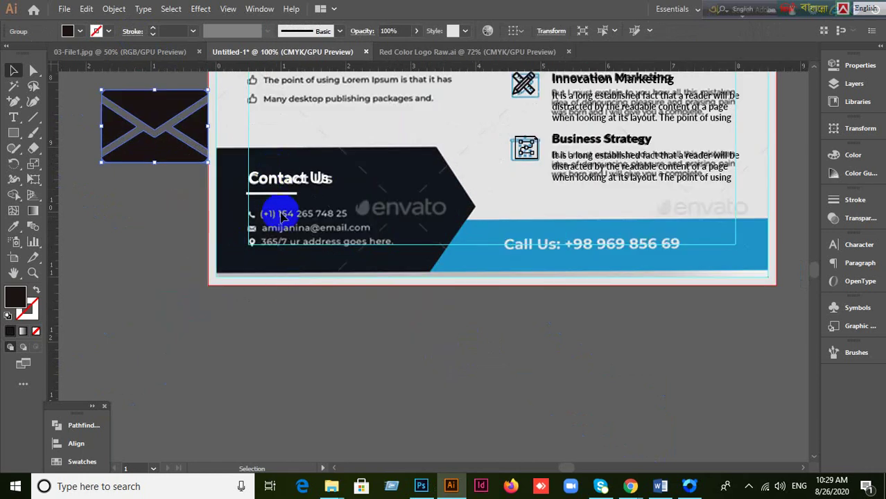
{"action": "scroll", "coordinate": [374, 277], "scroll_direction": "down", "scroll_amount": 4, "text": "alt"}
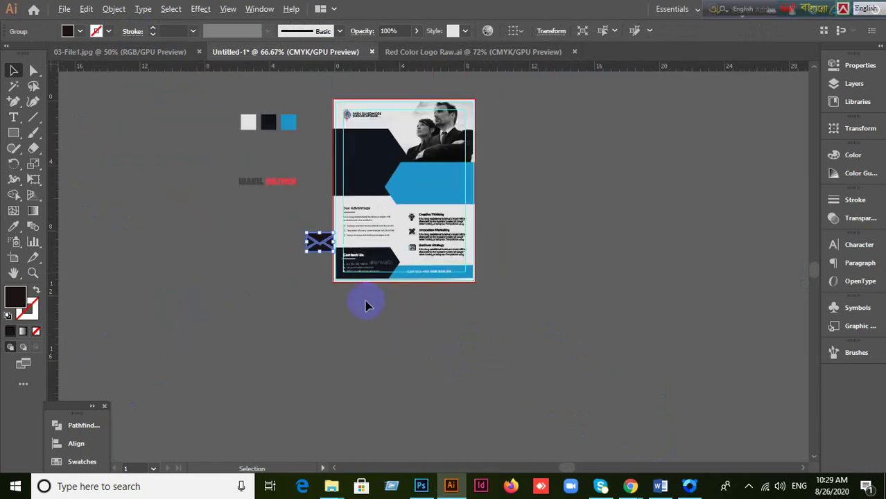
{"action": "scroll", "coordinate": [337, 297], "scroll_direction": "up", "scroll_amount": 4, "text": "alt"}
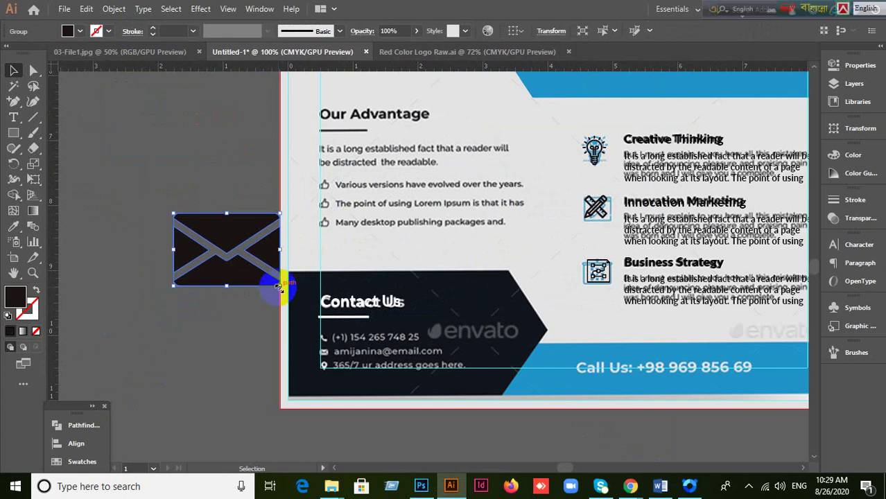
{"action": "left_click_drag", "start_coordinate": [277, 286], "coordinate": [233, 239]}
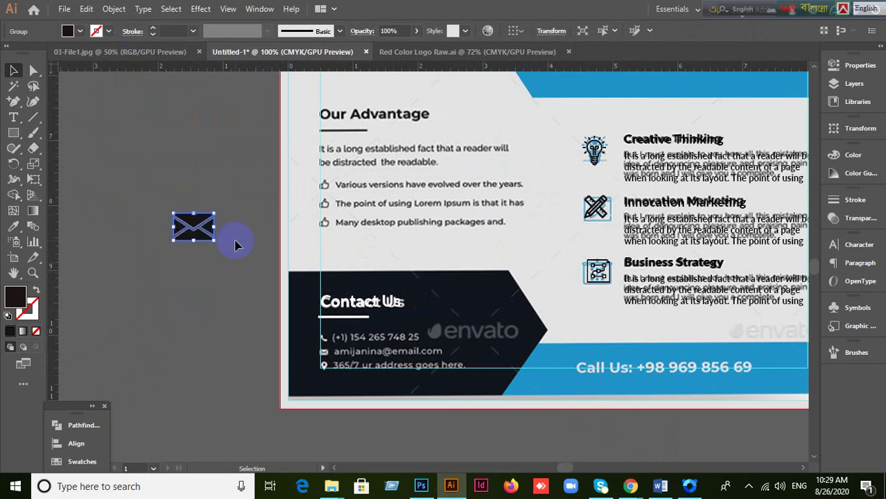
{"action": "left_click_drag", "start_coordinate": [487, 324], "coordinate": [454, 261]}
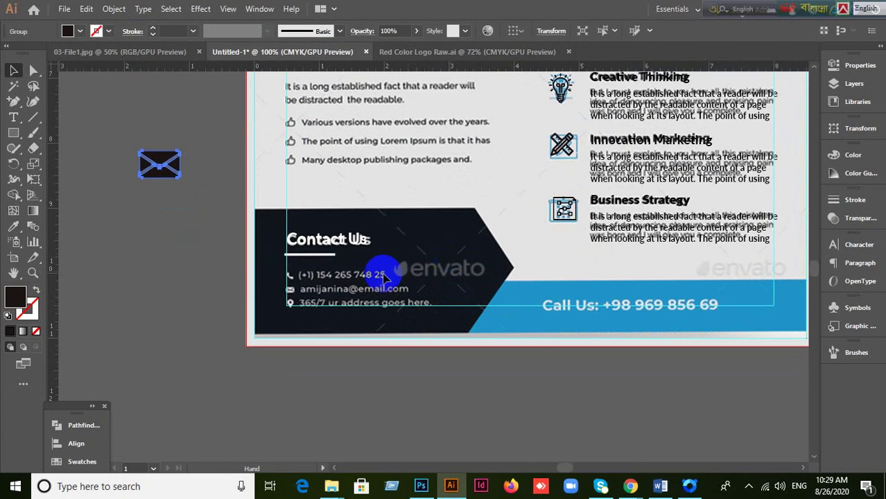
{"action": "left_click_drag", "start_coordinate": [184, 178], "coordinate": [188, 180]}
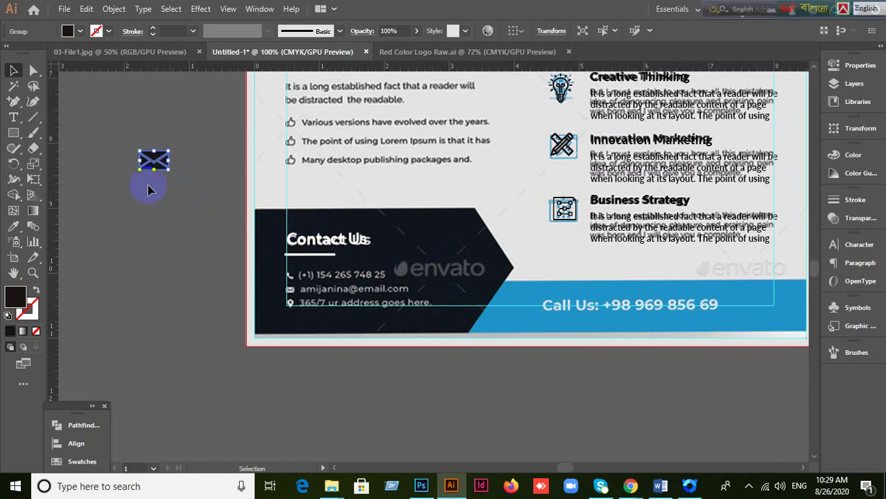
{"action": "left_click_drag", "start_coordinate": [154, 150], "coordinate": [202, 253]}
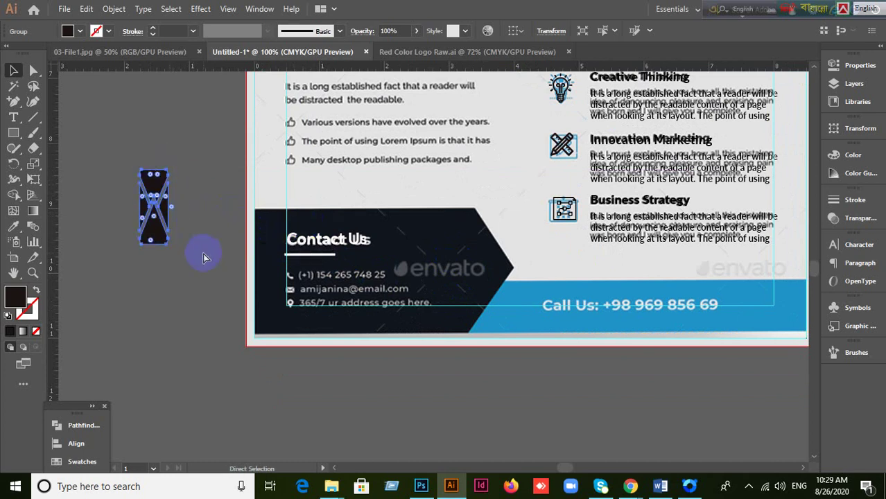
{"action": "key", "text": "ctrl+z"}
{"action": "left_click_drag", "start_coordinate": [156, 164], "coordinate": [304, 294]}
{"action": "scroll", "coordinate": [346, 325], "scroll_direction": "up", "scroll_amount": 1}
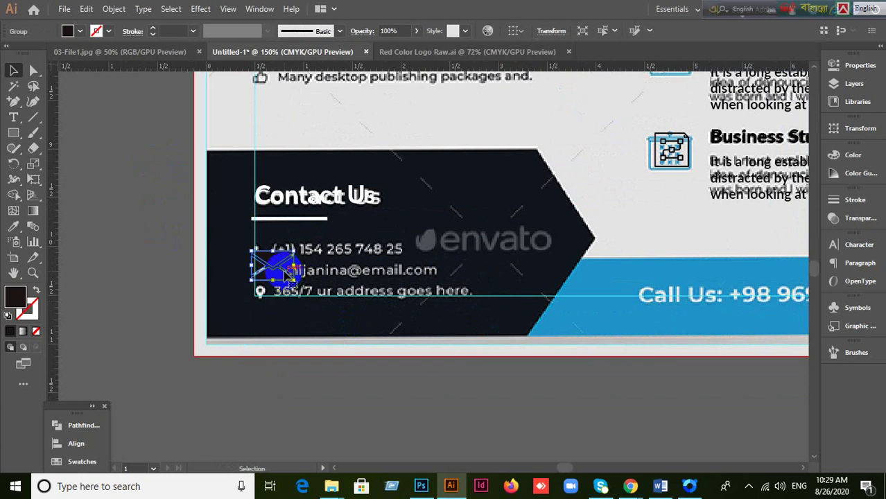
{"action": "left_click_drag", "start_coordinate": [282, 274], "coordinate": [159, 276]}
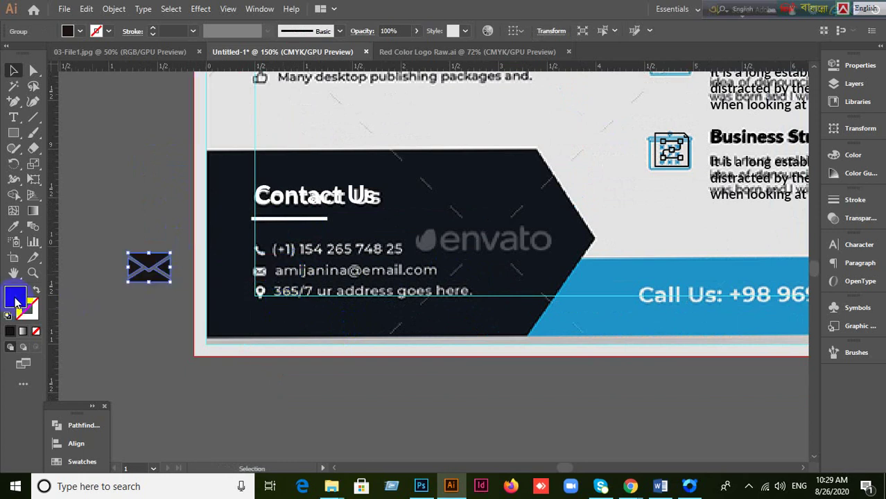
Step: Fill the envelope white (#ffffff), shrink it to about 0.12 in and place it on the email line
{"action": "double_click", "coordinate": [15, 300]}
{"action": "left_click", "coordinate": [154, 253]}
{"action": "left_click", "coordinate": [149, 154]}
{"action": "left_click", "coordinate": [116, 95]}
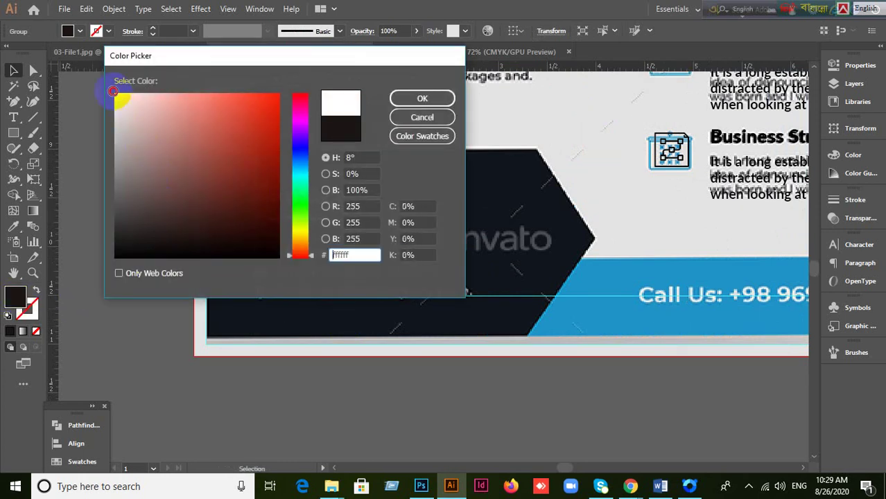
{"action": "left_click", "coordinate": [429, 98]}
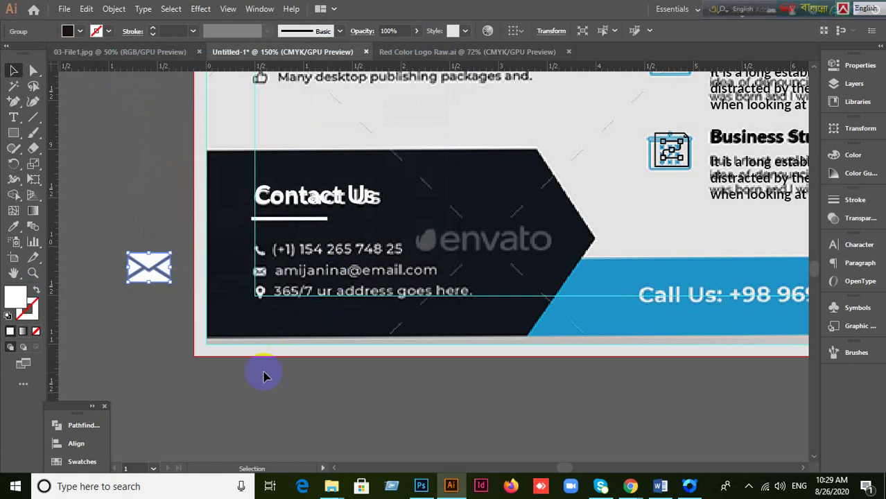
{"action": "left_click_drag", "start_coordinate": [159, 281], "coordinate": [285, 291]}
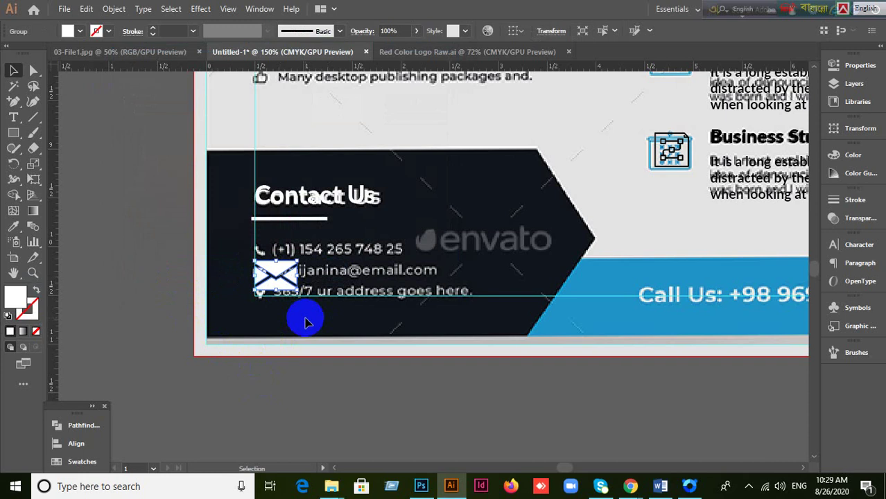
{"action": "left_click_drag", "start_coordinate": [298, 291], "coordinate": [252, 237]}
{"action": "scroll", "coordinate": [274, 310], "scroll_direction": "up", "scroll_amount": 2}
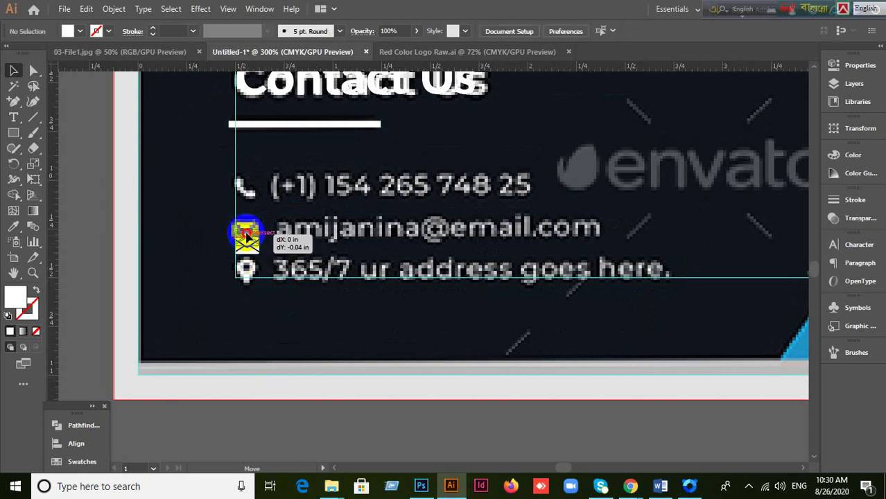
{"action": "left_click", "coordinate": [320, 326]}
{"action": "scroll", "coordinate": [317, 323], "scroll_direction": "down", "scroll_amount": 4}
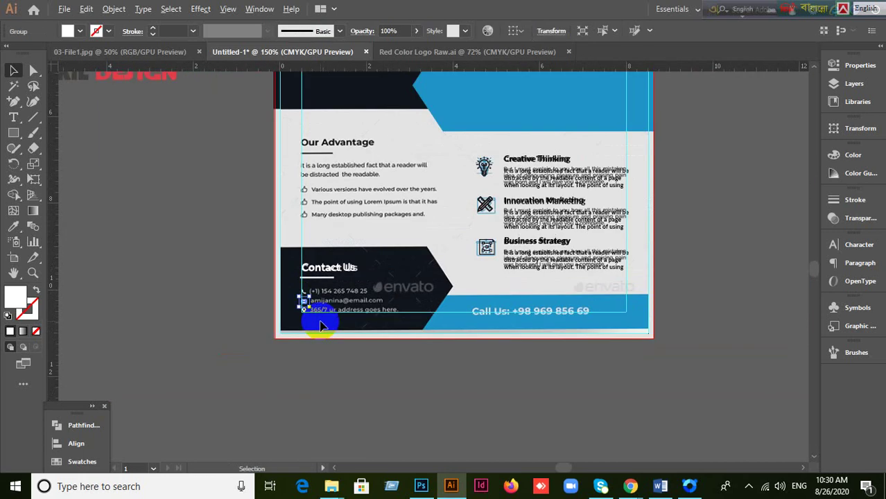
{"action": "left_click", "coordinate": [305, 300]}
{"action": "left_click_drag", "start_coordinate": [223, 251], "coordinate": [234, 300]}
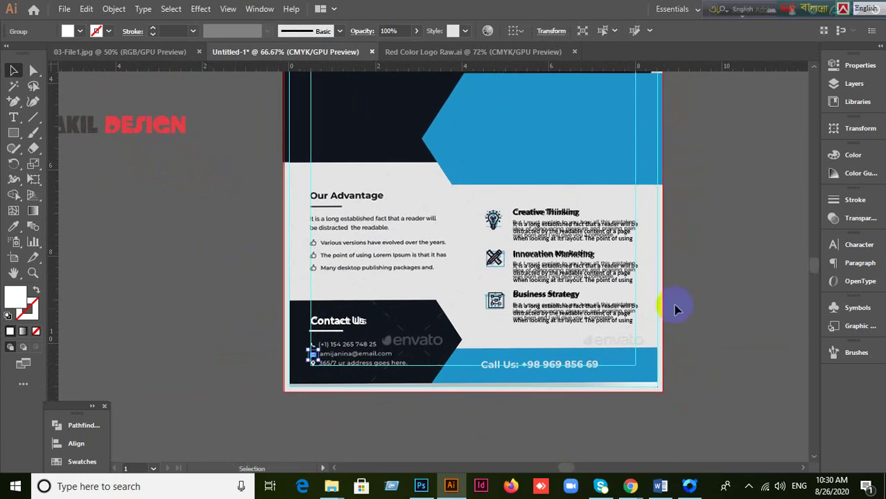
{"action": "left_click", "coordinate": [704, 302]}
{"action": "scroll", "coordinate": [510, 277], "scroll_direction": "up", "scroll_amount": 1}
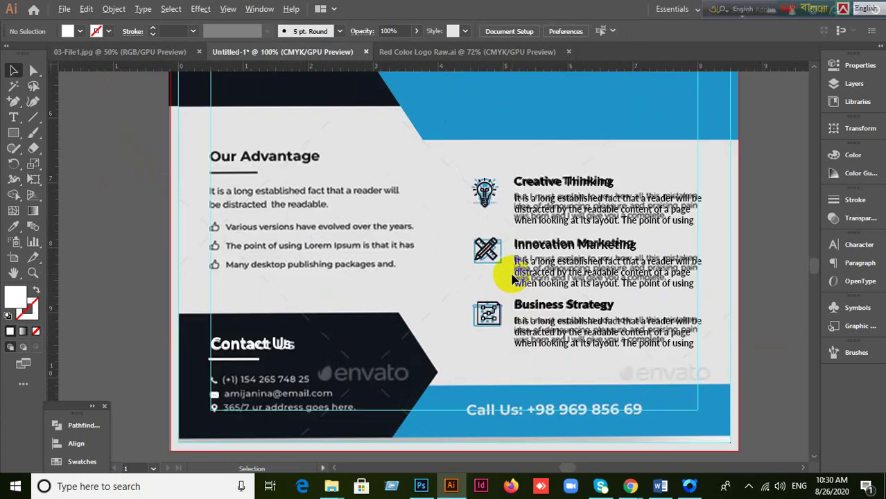
{"action": "scroll", "coordinate": [303, 251], "scroll_direction": "up", "scroll_amount": 5}
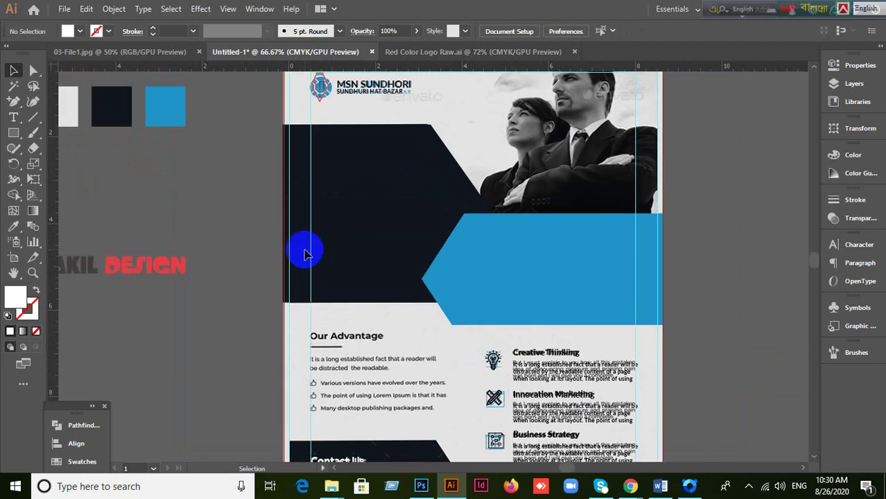
{"action": "scroll", "coordinate": [303, 251], "scroll_direction": "down", "scroll_amount": 5}
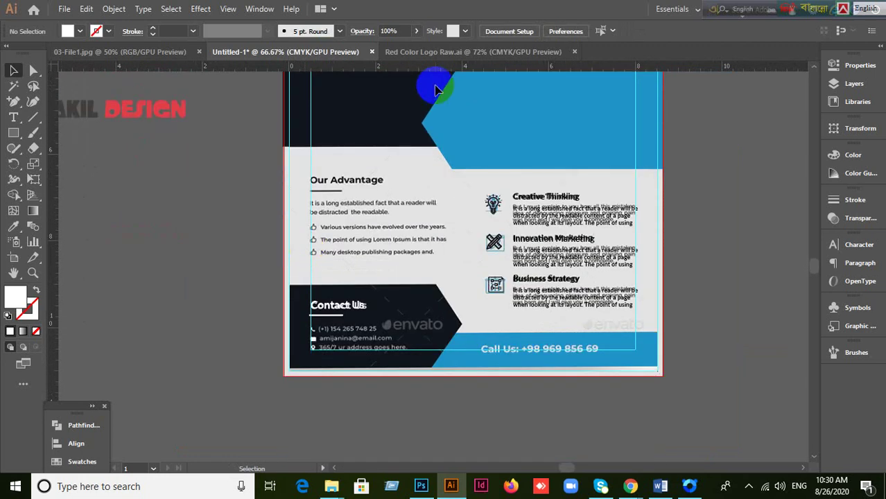
{"action": "left_click", "coordinate": [445, 54]}
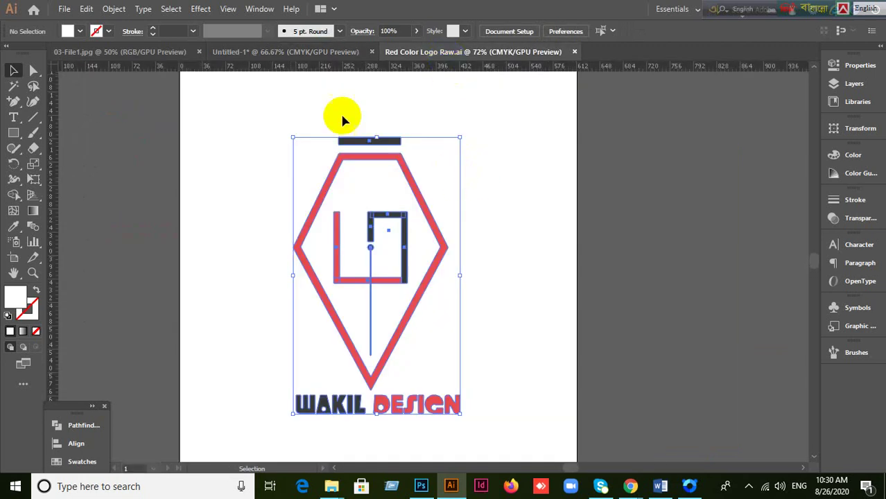
{"action": "left_click", "coordinate": [295, 56]}
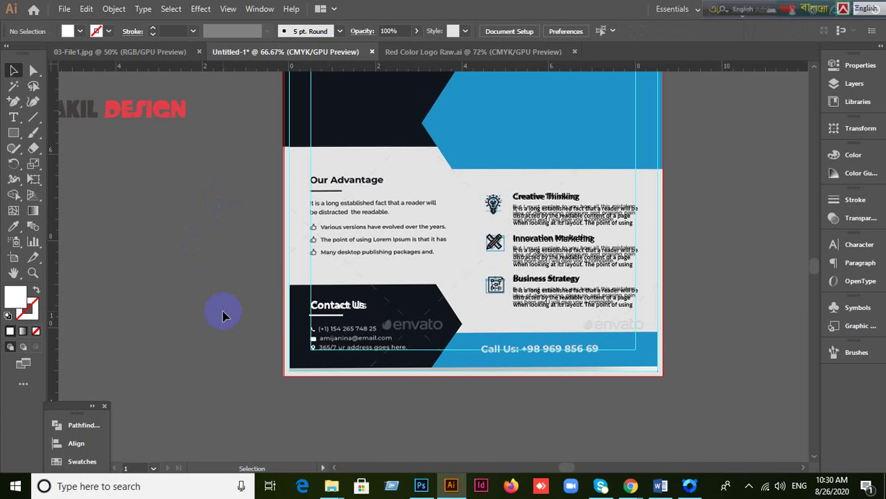
{"action": "scroll", "coordinate": [223, 315], "scroll_direction": "down", "scroll_amount": 2}
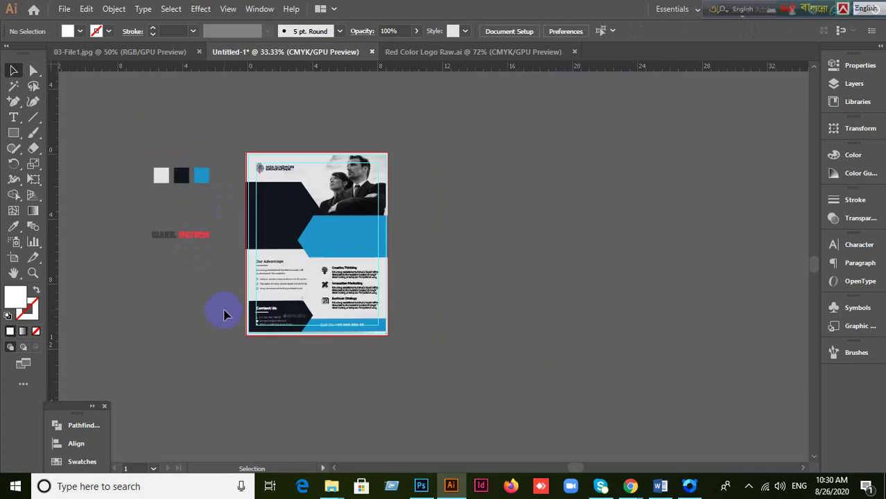
{"action": "scroll", "coordinate": [211, 289], "scroll_direction": "up", "scroll_amount": 2}
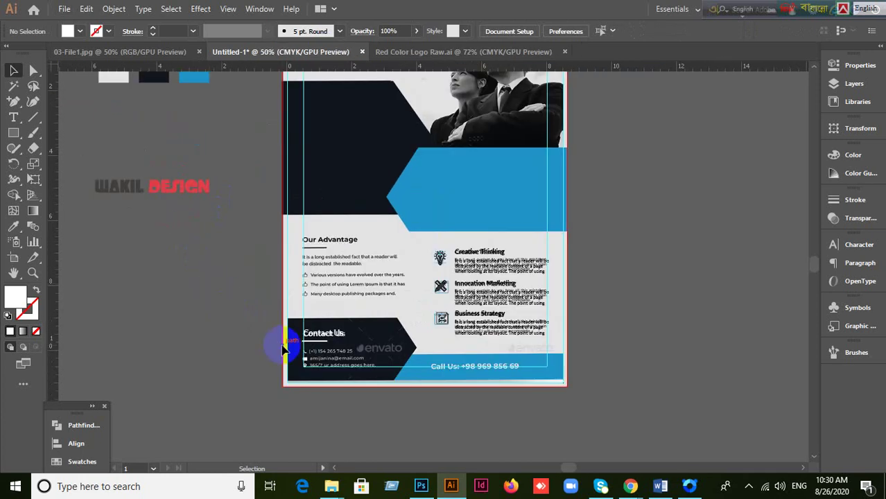
{"action": "scroll", "coordinate": [312, 368], "scroll_direction": "up", "scroll_amount": 2}
{"action": "scroll", "coordinate": [308, 366], "scroll_direction": "up", "scroll_amount": 2}
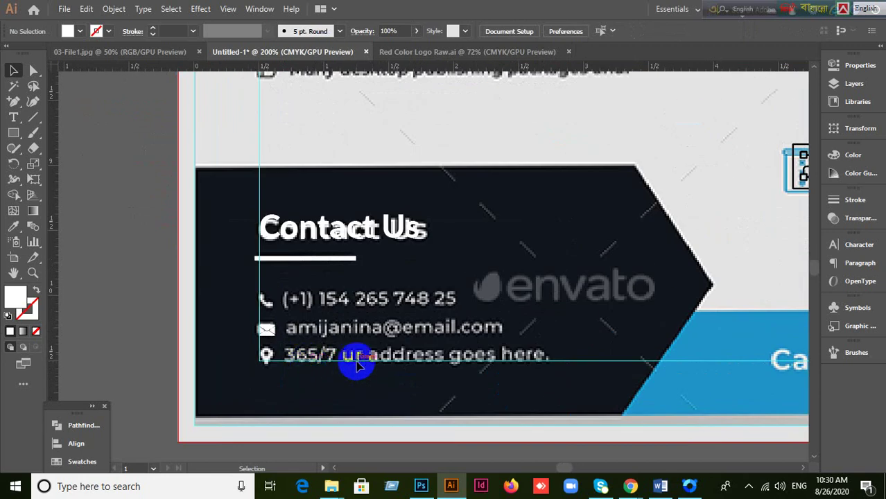
{"action": "scroll", "coordinate": [585, 357], "scroll_direction": "down", "scroll_amount": 2}
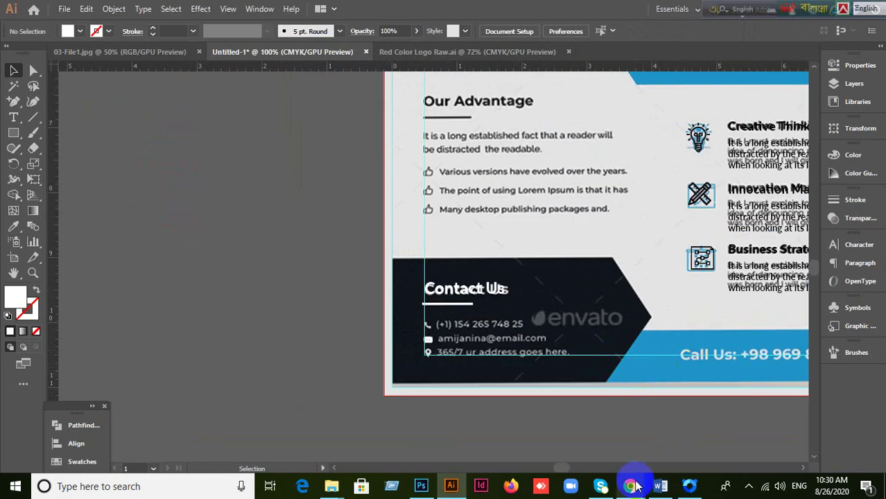
{"action": "mouse_move", "coordinate": [630, 484]}
{"action": "left_click", "coordinate": [533, 451]}
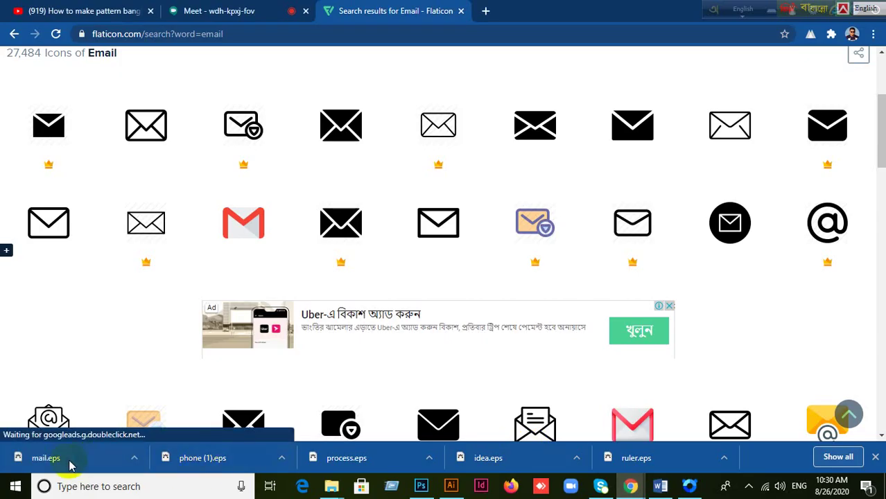
{"action": "left_click", "coordinate": [189, 460]}
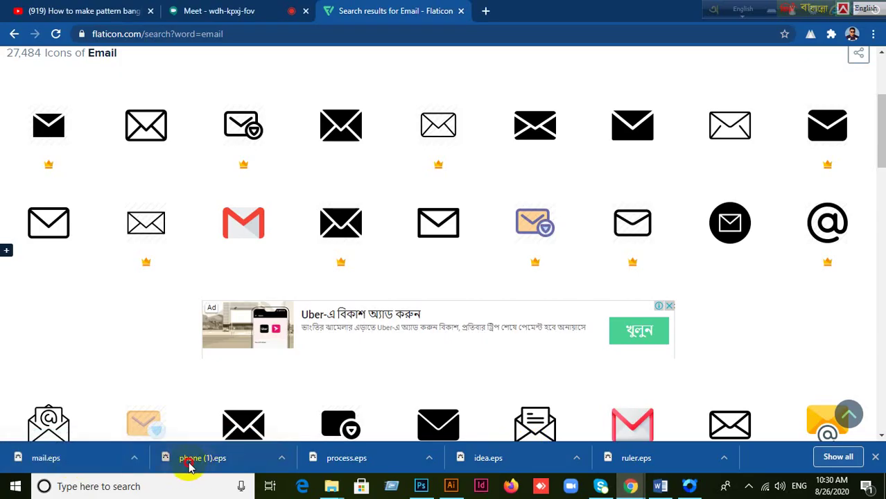
{"action": "left_click", "coordinate": [419, 485]}
{"action": "left_click", "coordinate": [451, 488]}
{"action": "left_click_drag", "start_coordinate": [451, 487], "coordinate": [240, 220]}
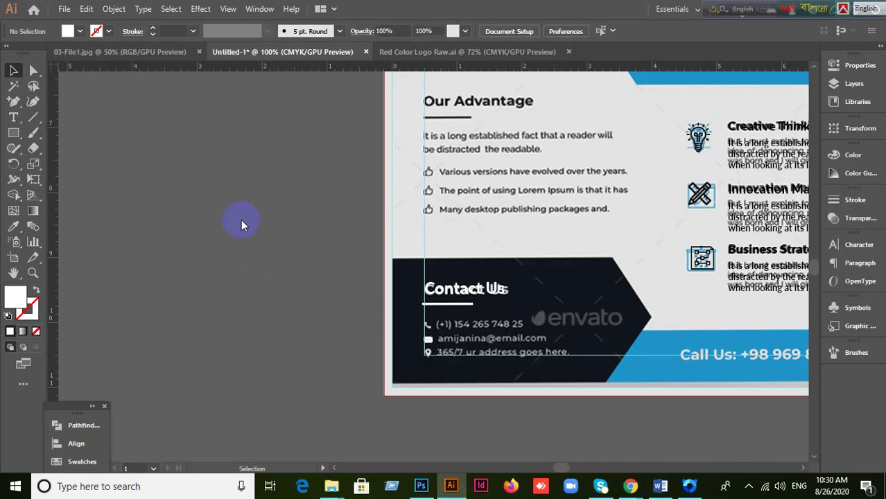
Step: Embed the placed phone (1).eps artwork, scale it down and move it off the artboard
{"action": "left_click", "coordinate": [148, 32]}
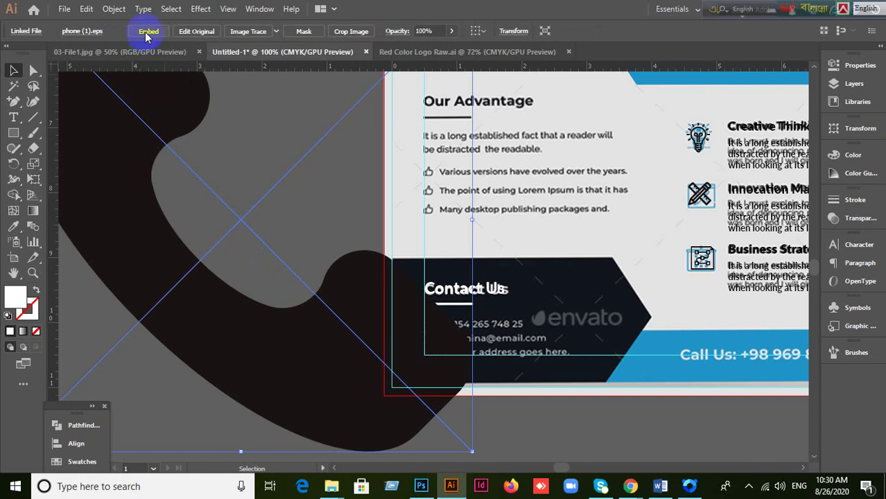
{"action": "scroll", "coordinate": [270, 244], "scroll_direction": "down", "scroll_amount": 2}
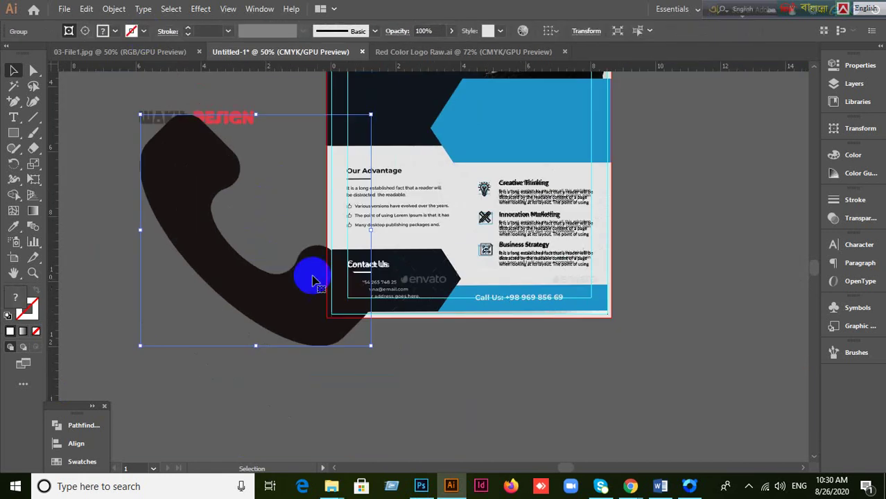
{"action": "left_click_drag", "start_coordinate": [369, 347], "coordinate": [368, 303]}
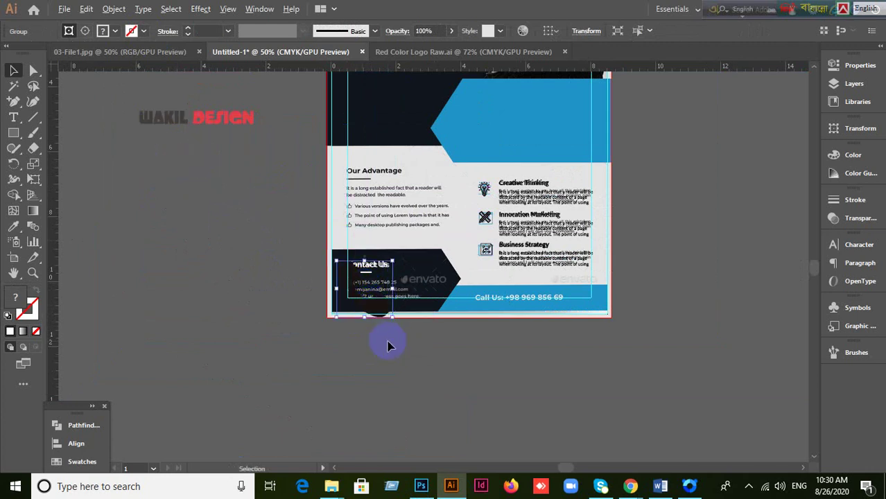
{"action": "scroll", "coordinate": [388, 347], "scroll_direction": "up", "scroll_amount": 2}
{"action": "scroll", "coordinate": [388, 346], "scroll_direction": "up", "scroll_amount": 1}
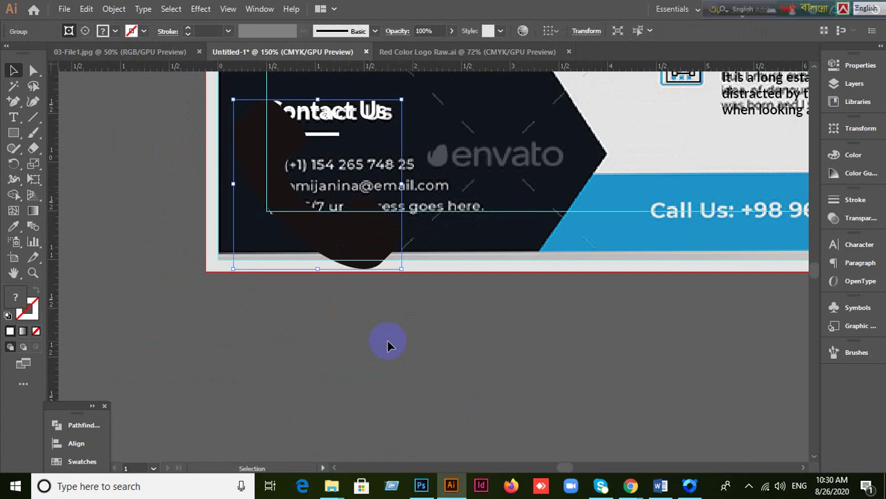
{"action": "left_click", "coordinate": [265, 340]}
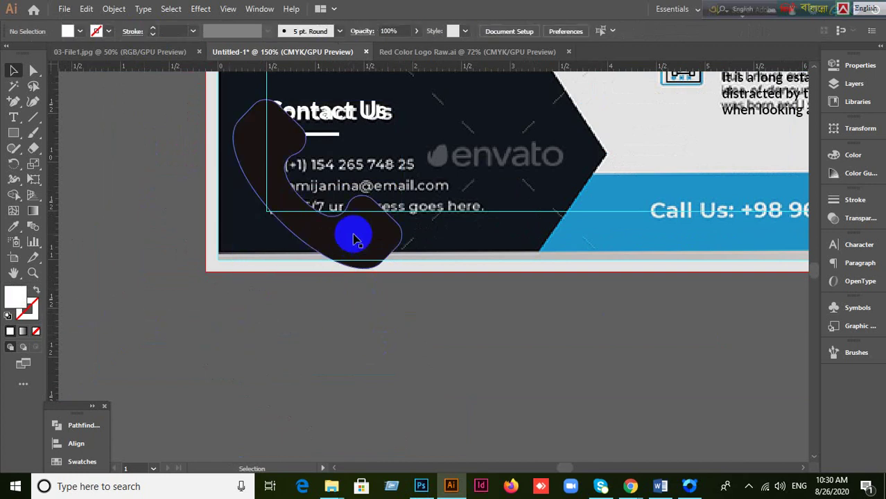
{"action": "left_click_drag", "start_coordinate": [352, 238], "coordinate": [264, 395]}
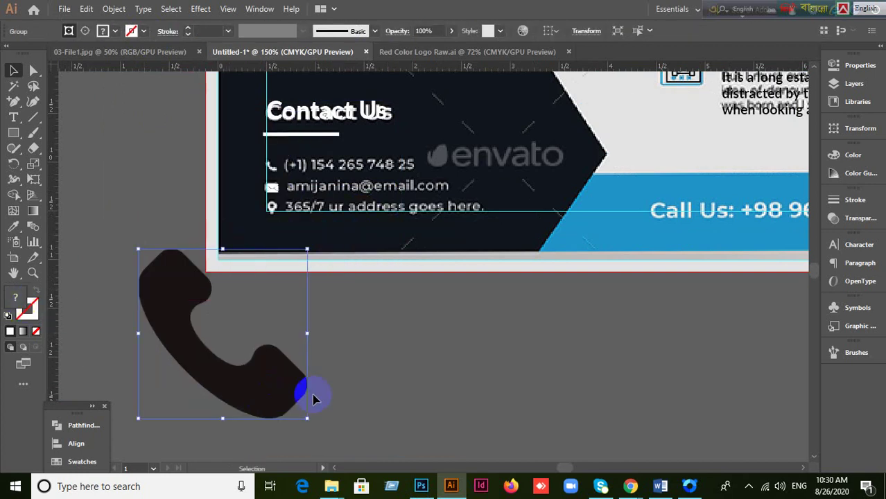
Step: Inspect the phone group's path points with Direct Selection, then reselect the whole group
{"action": "left_click", "coordinate": [400, 393]}
{"action": "left_click", "coordinate": [248, 411]}
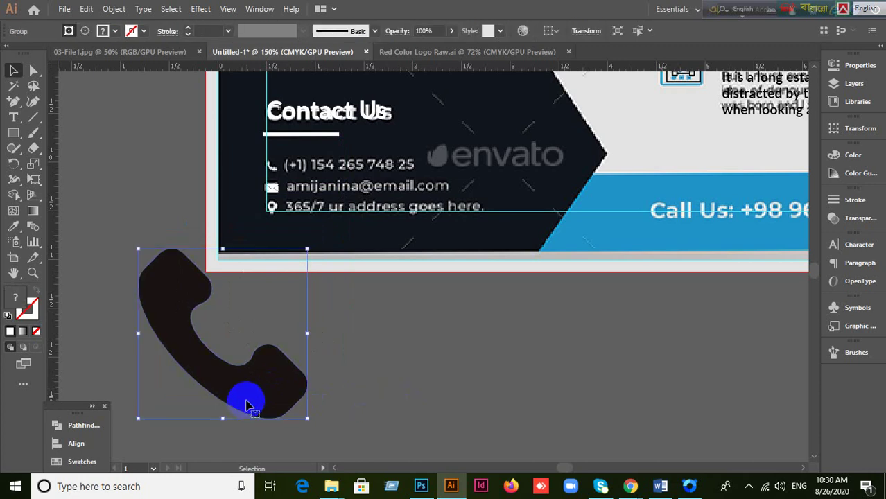
{"action": "left_click_drag", "start_coordinate": [33, 70], "coordinate": [56, 74]}
{"action": "left_click", "coordinate": [201, 279]}
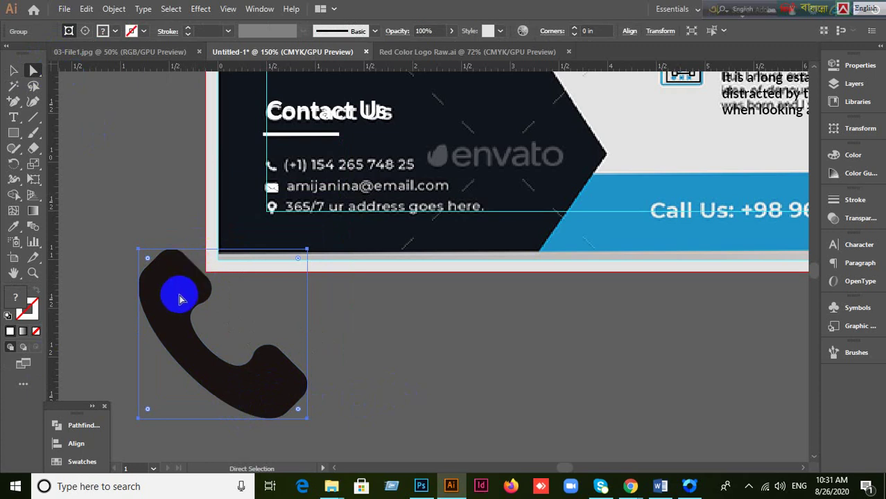
{"action": "left_click", "coordinate": [12, 71]}
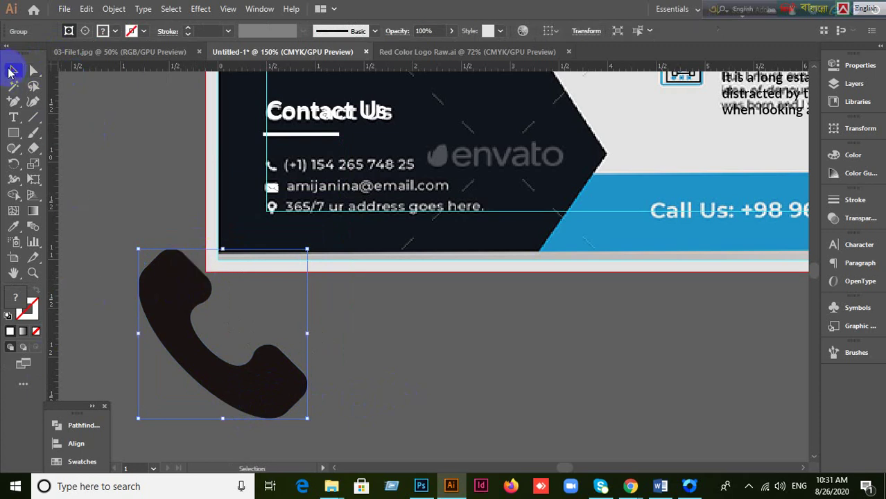
{"action": "left_click", "coordinate": [148, 228]}
{"action": "left_click", "coordinate": [175, 315]}
{"action": "right_click", "coordinate": [175, 316]}
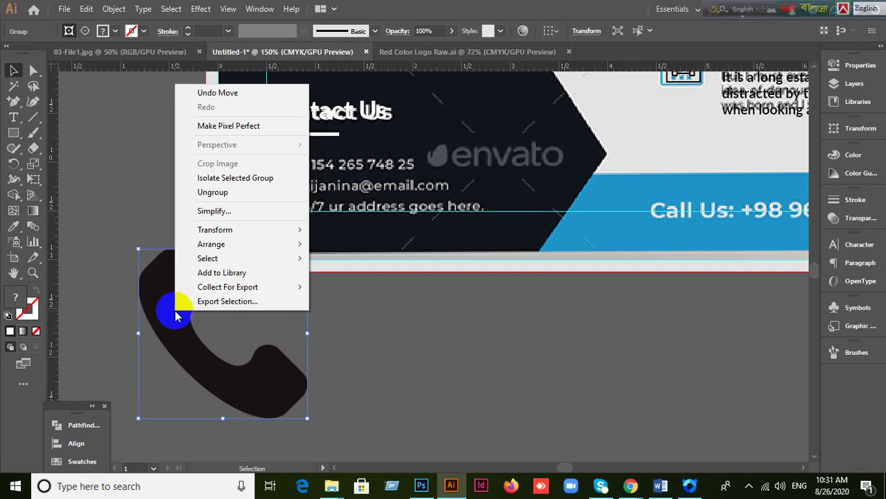
{"action": "left_click", "coordinate": [479, 358]}
{"action": "left_click", "coordinate": [292, 377]}
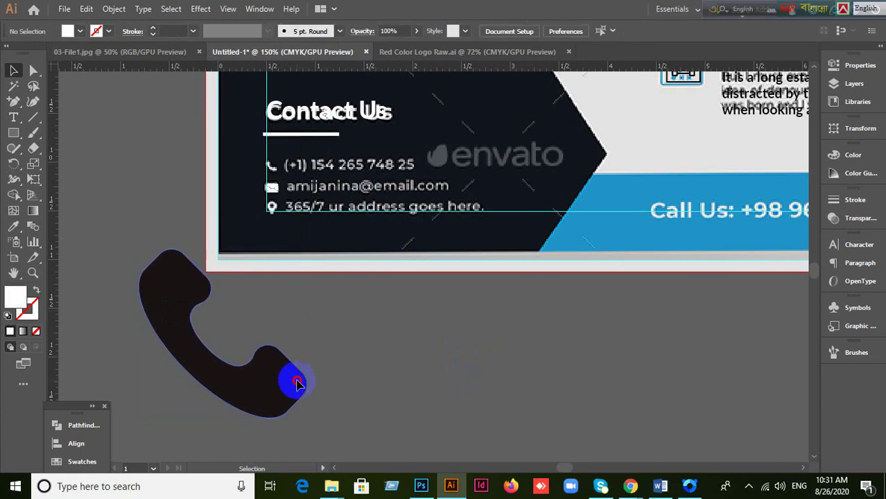
{"action": "left_click", "coordinate": [404, 374]}
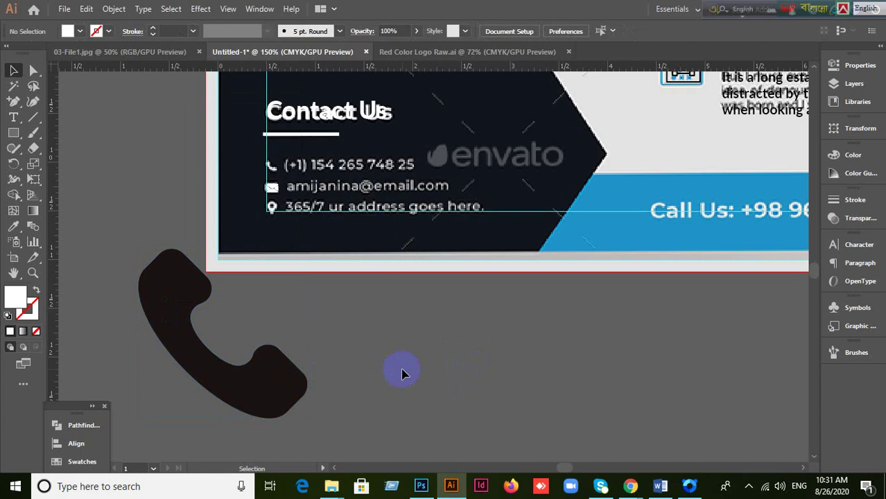
{"action": "left_click", "coordinate": [262, 370]}
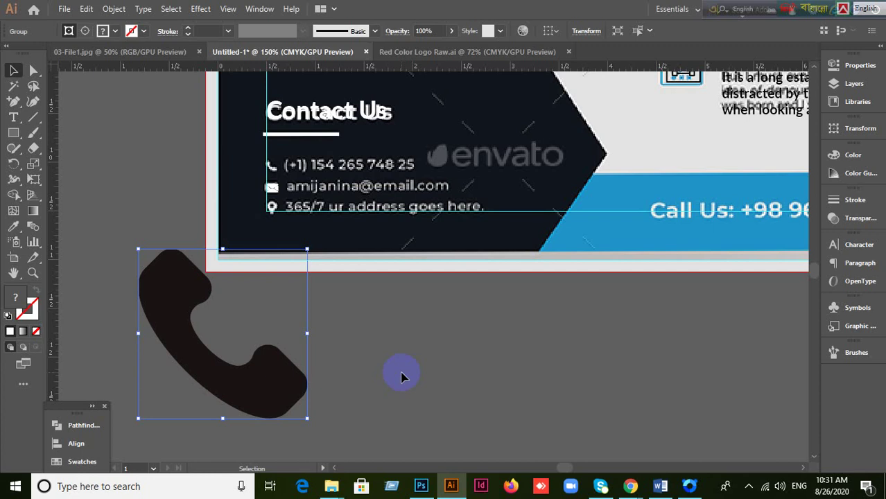
{"action": "right_click", "coordinate": [273, 387]}
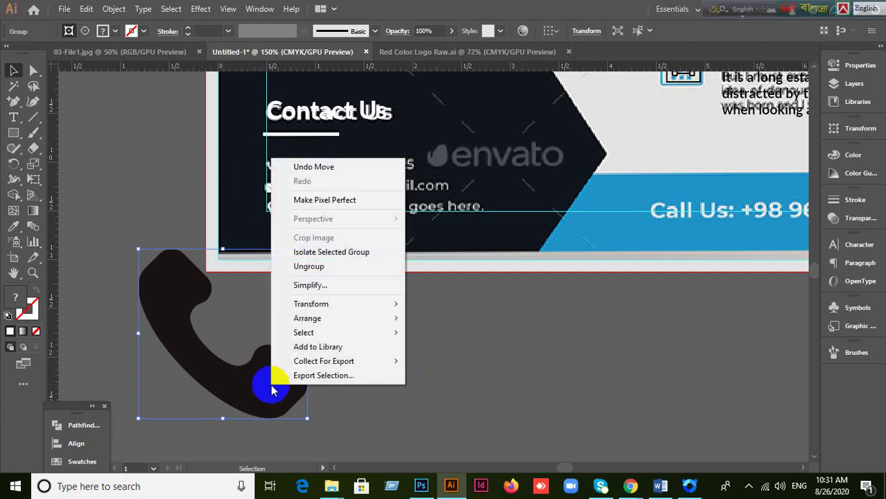
{"action": "left_click", "coordinate": [275, 389]}
{"action": "left_click", "coordinate": [835, 154]}
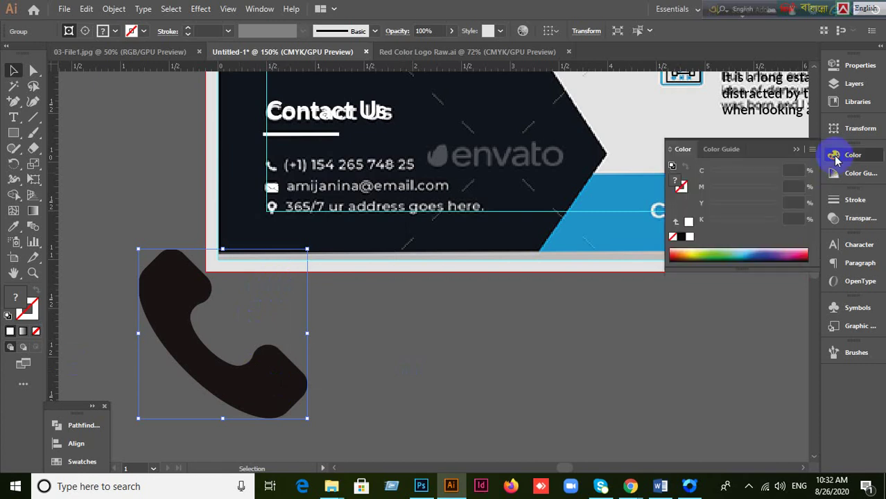
{"action": "left_click", "coordinate": [723, 251]}
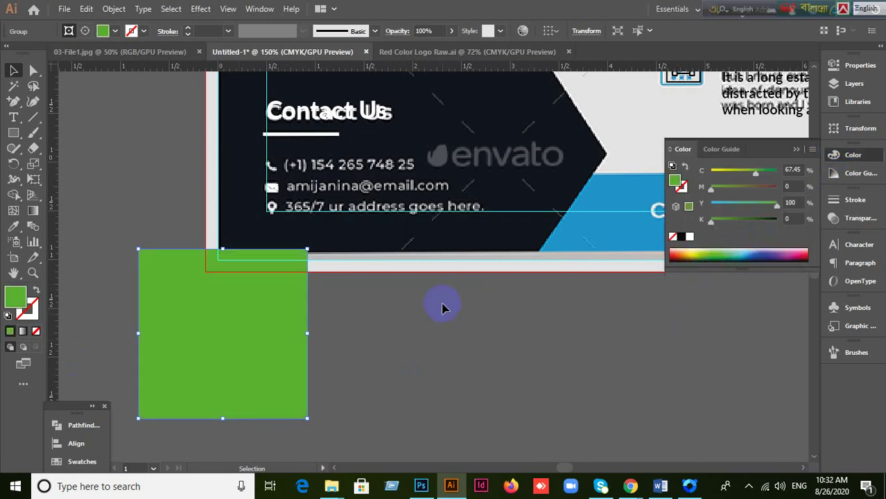
{"action": "right_click", "coordinate": [254, 351]}
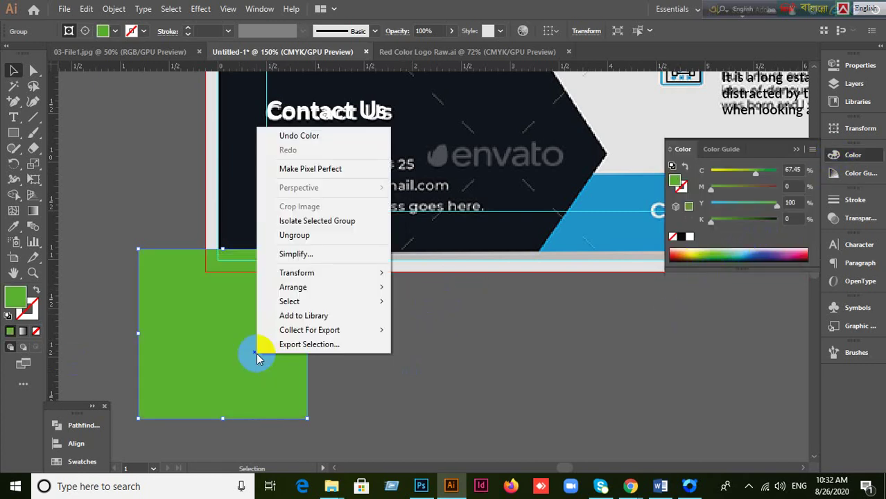
{"action": "left_click", "coordinate": [303, 237]}
{"action": "left_click", "coordinate": [623, 352]}
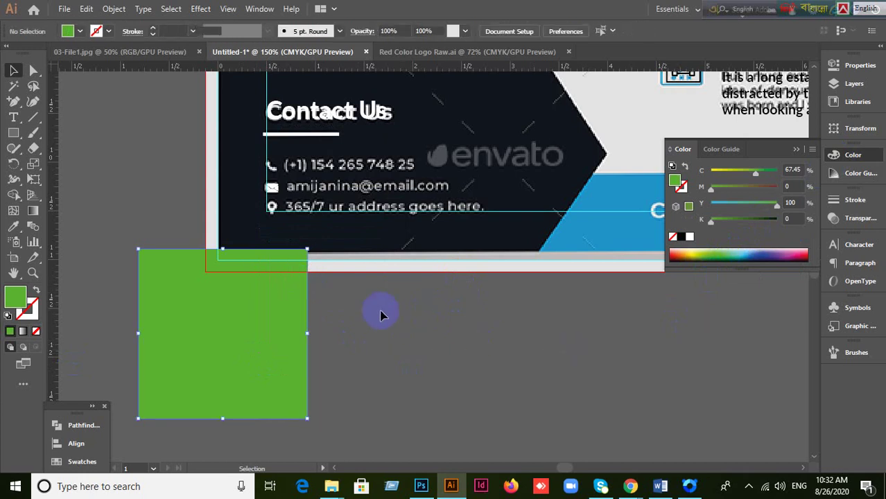
{"action": "left_click", "coordinate": [288, 281]}
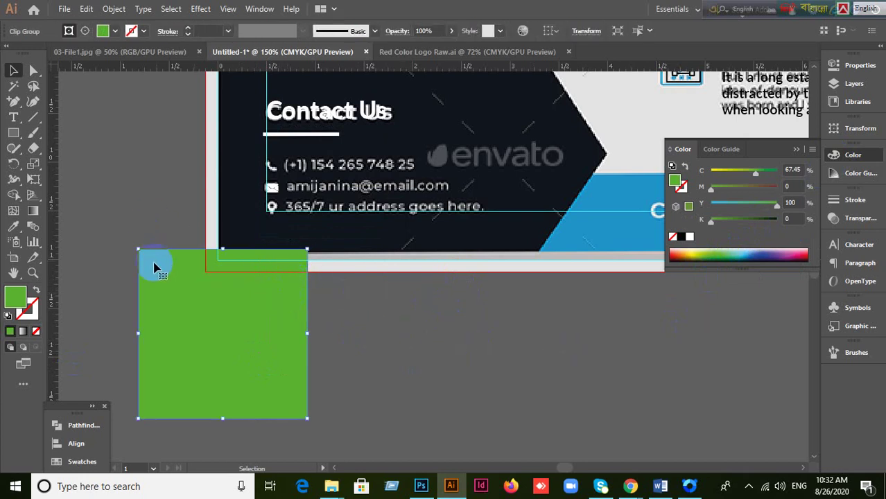
{"action": "left_click_drag", "start_coordinate": [183, 297], "coordinate": [90, 168]}
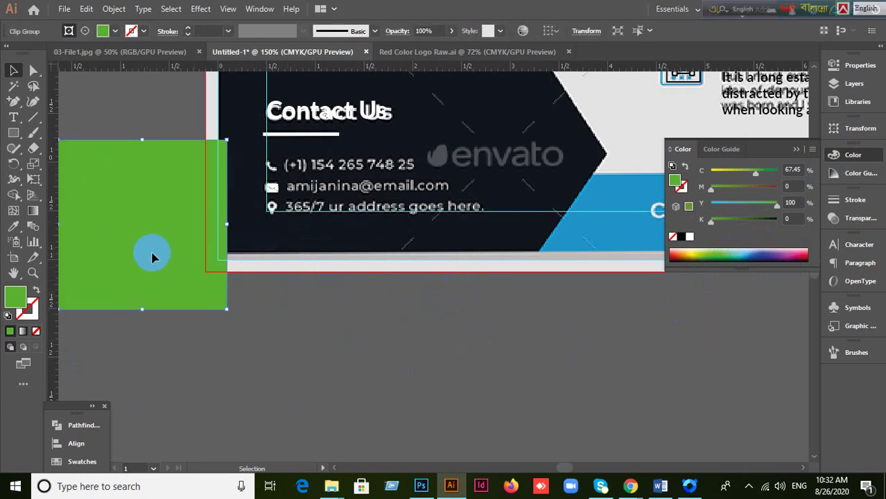
{"action": "key", "text": "ctrl+z"}
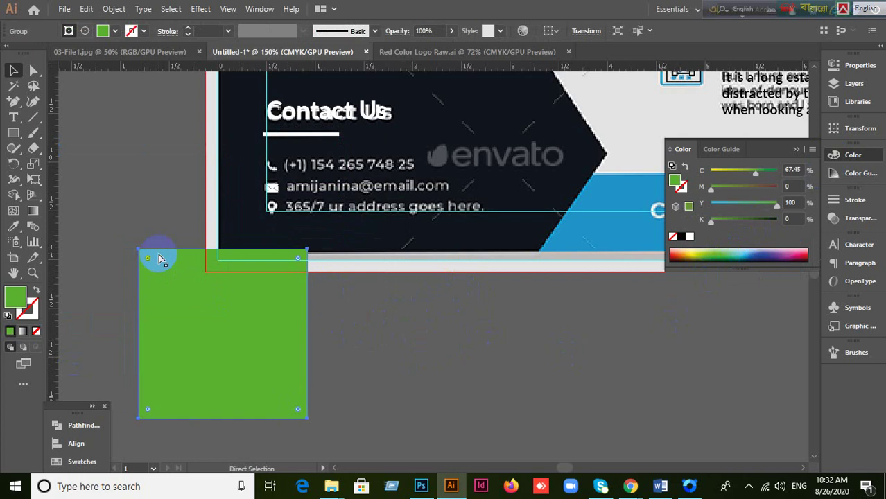
{"action": "key", "text": "ctrl+z"}
{"action": "key", "text": "v"}
{"action": "left_click", "coordinate": [33, 70]}
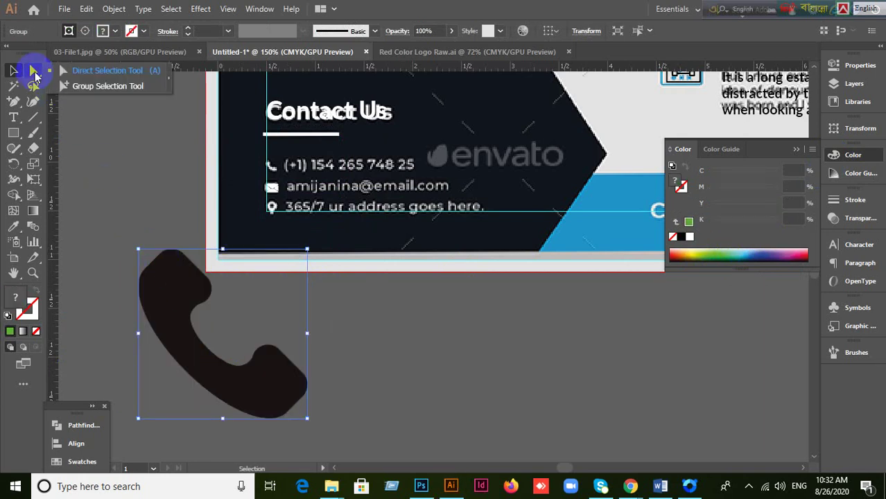
{"action": "left_click", "coordinate": [97, 70]}
Step: Select the phone's filled path inside the group with Direct Selection
{"action": "left_click", "coordinate": [182, 332]}
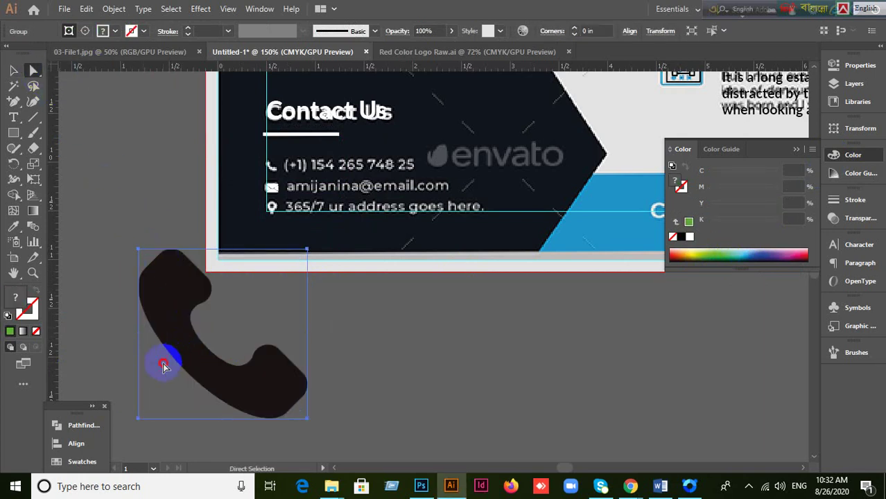
{"action": "left_click", "coordinate": [241, 334]}
{"action": "left_click", "coordinate": [232, 370]}
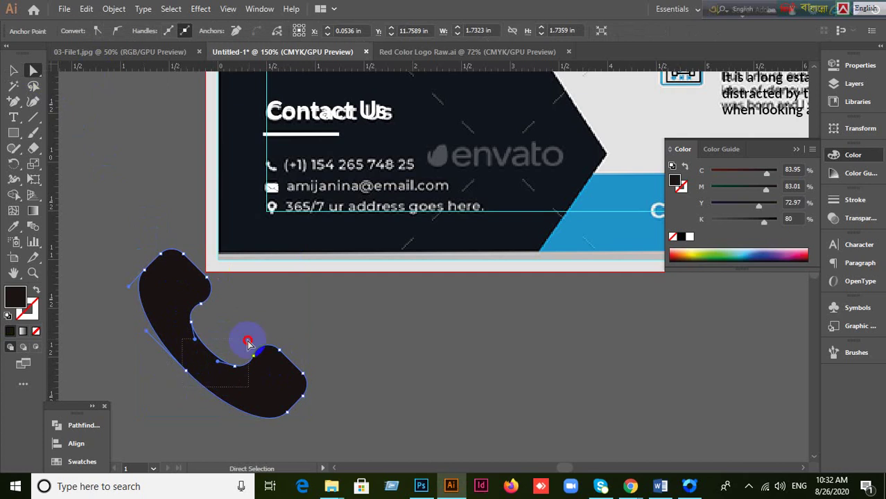
{"action": "left_click", "coordinate": [248, 340]}
{"action": "left_click", "coordinate": [13, 70]}
{"action": "left_click", "coordinate": [128, 248]}
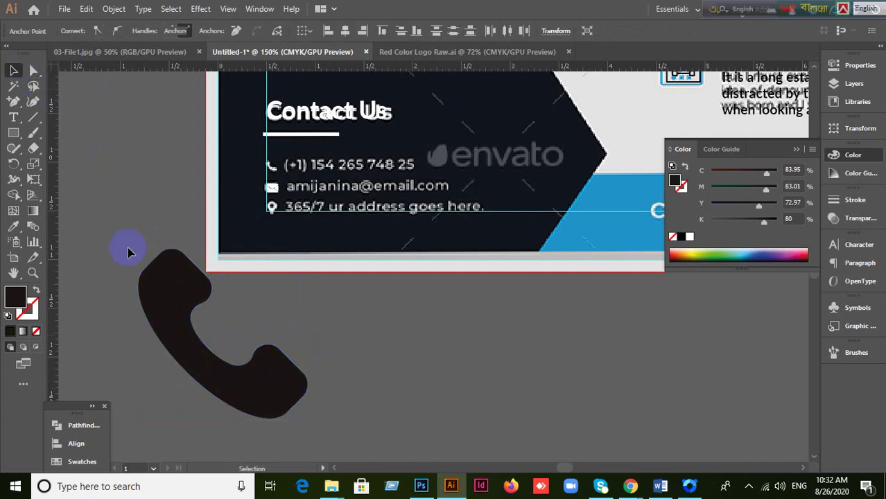
{"action": "left_click", "coordinate": [178, 308]}
{"action": "left_click", "coordinate": [34, 72]}
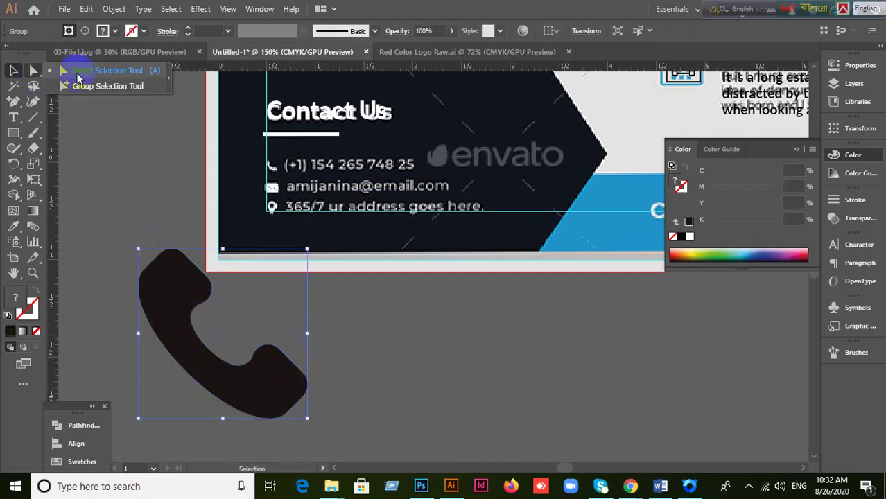
{"action": "left_click_drag", "start_coordinate": [167, 373], "coordinate": [194, 364]}
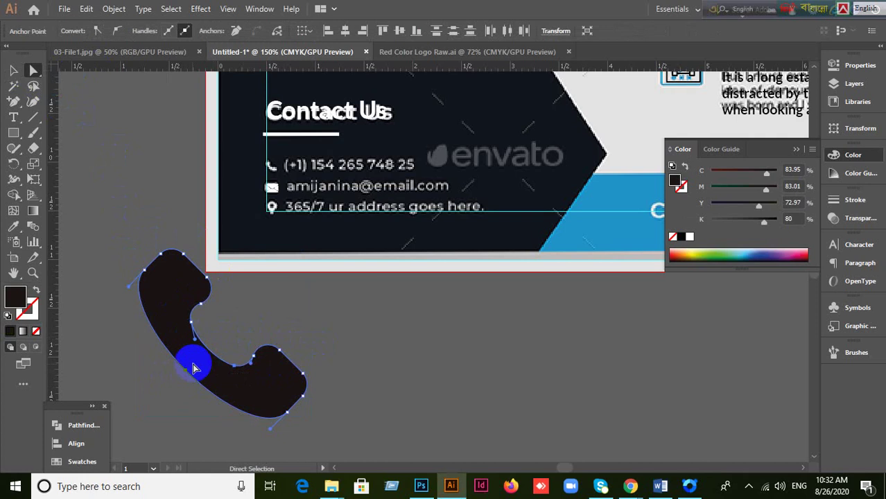
{"action": "left_click", "coordinate": [15, 72]}
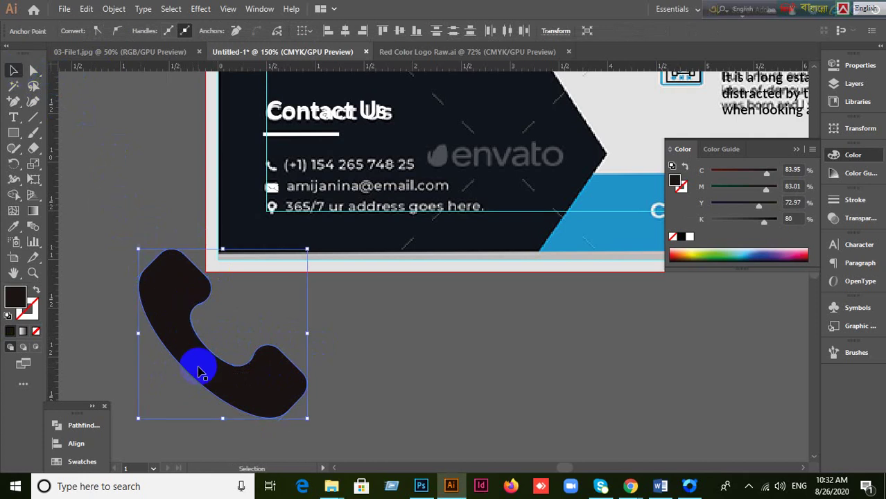
{"action": "left_click", "coordinate": [31, 71]}
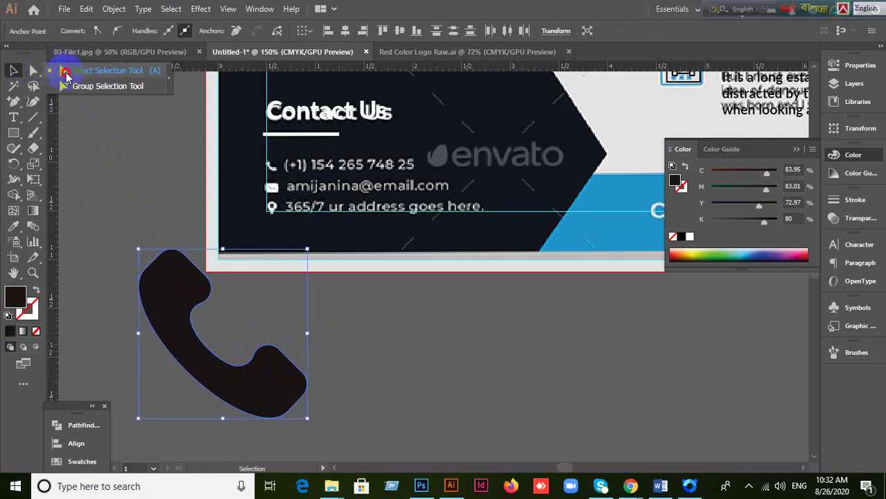
{"action": "left_click", "coordinate": [170, 365]}
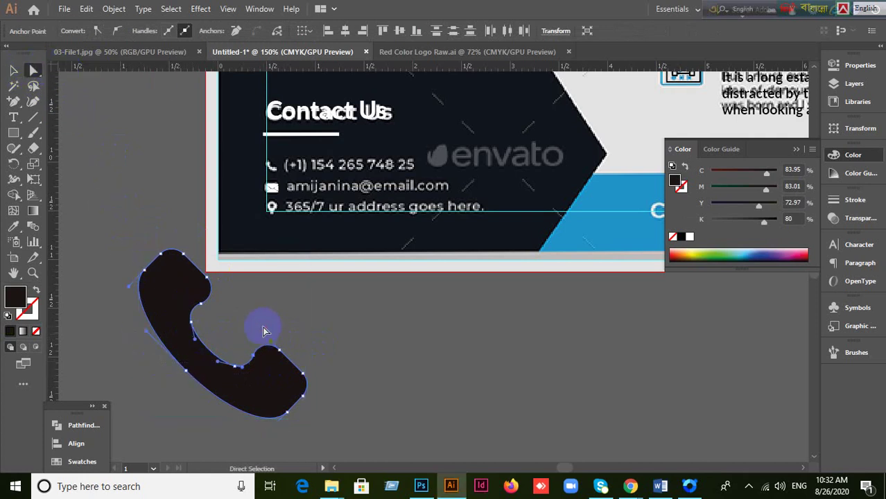
Step: Fill the phone path white (#ffffff) and shrink the icon to a small size
{"action": "double_click", "coordinate": [15, 296]}
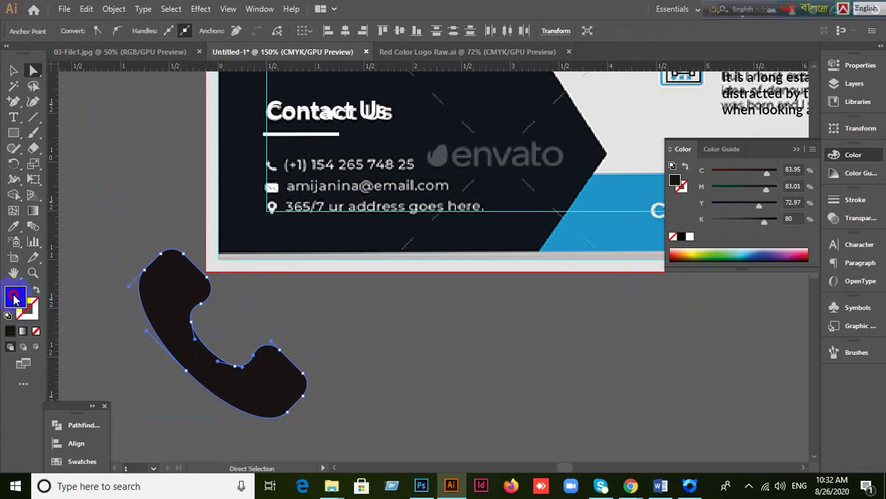
{"action": "left_click", "coordinate": [139, 111]}
{"action": "left_click", "coordinate": [153, 245]}
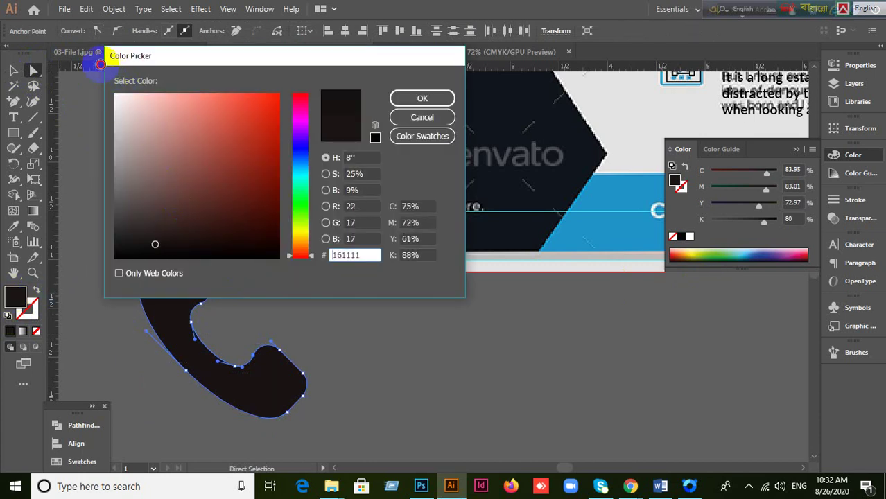
{"action": "left_click", "coordinate": [120, 119]}
{"action": "left_click_drag", "start_coordinate": [120, 119], "coordinate": [102, 82]}
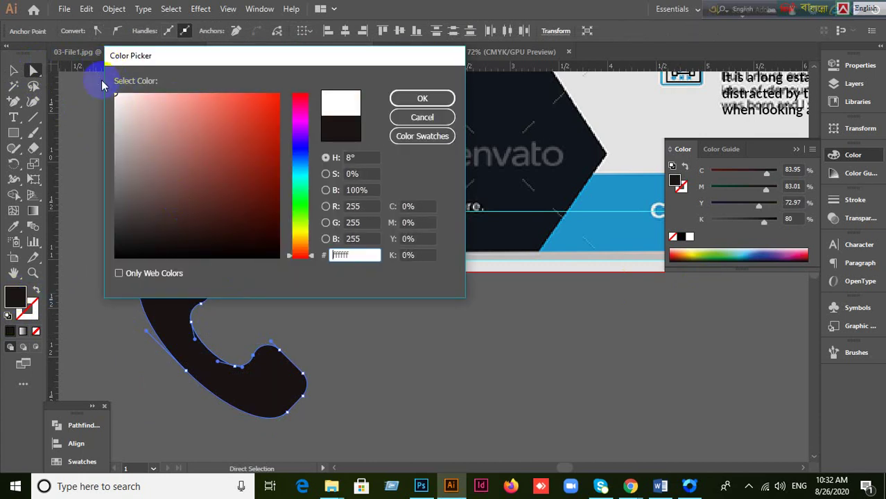
{"action": "left_click", "coordinate": [423, 99]}
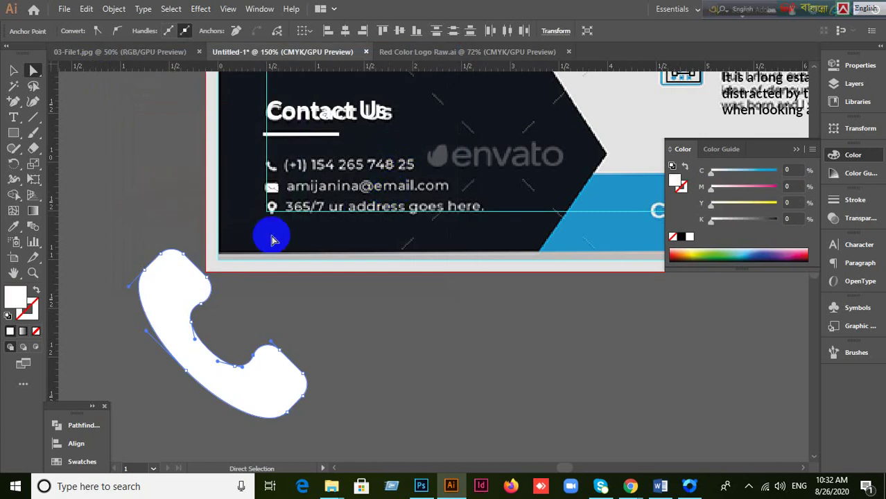
{"action": "left_click", "coordinate": [13, 70]}
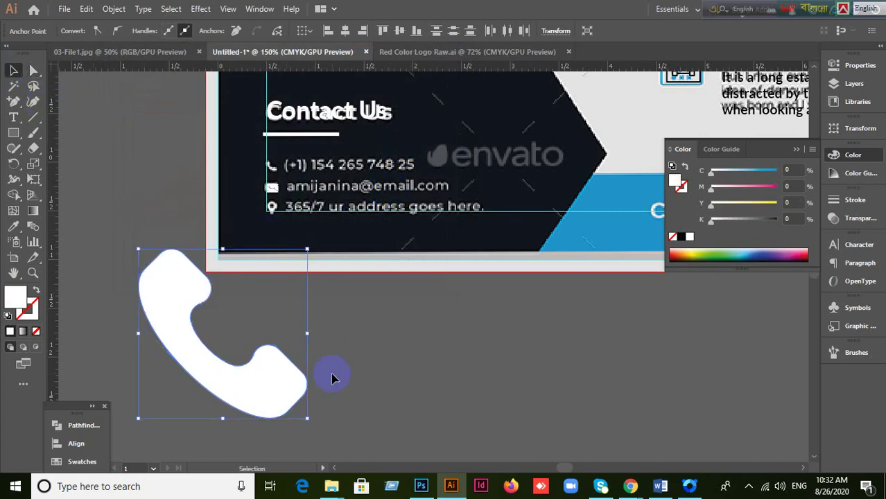
{"action": "left_click_drag", "start_coordinate": [307, 418], "coordinate": [244, 208]}
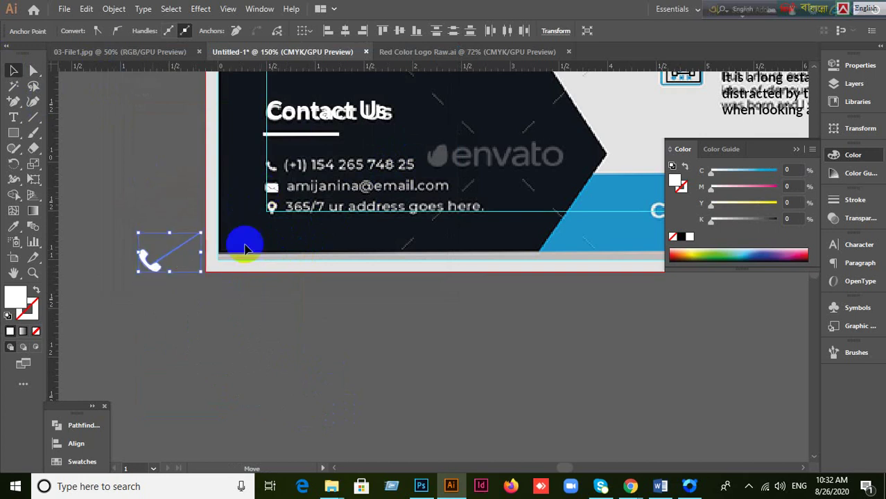
Step: Undo the accidental distortion, move and rescale of the phone icon group
{"action": "key", "text": "ctrl+z"}
{"action": "left_click", "coordinate": [13, 70]}
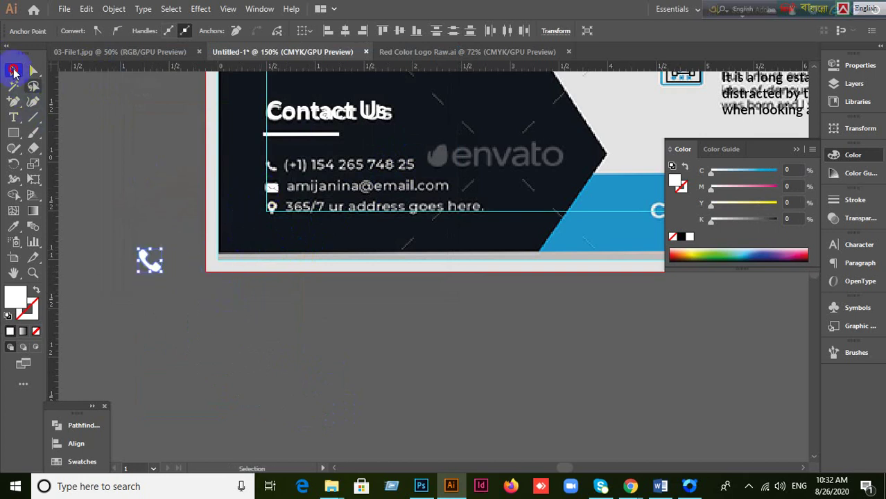
{"action": "left_click", "coordinate": [155, 271]}
{"action": "left_click_drag", "start_coordinate": [155, 271], "coordinate": [276, 215]}
{"action": "key", "text": "ctrl+z"}
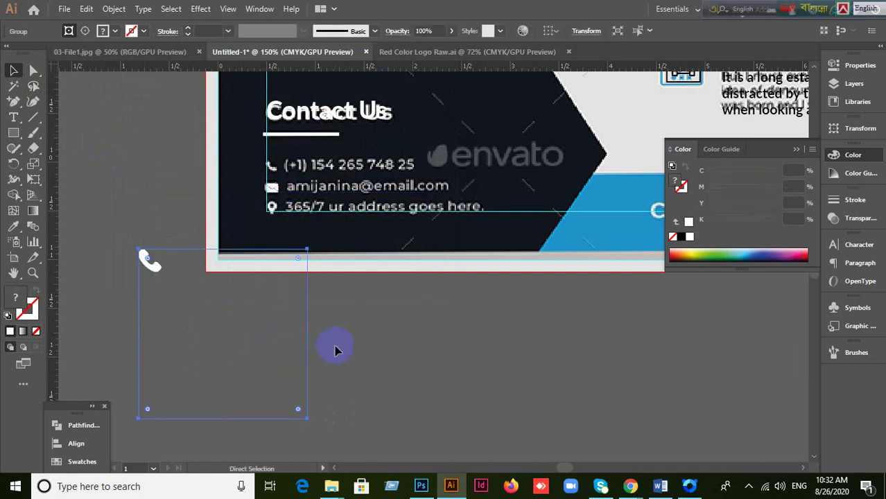
{"action": "left_click", "coordinate": [351, 371]}
{"action": "left_click_drag", "start_coordinate": [138, 249], "coordinate": [298, 392]}
{"action": "key", "text": "ctrl+z"}
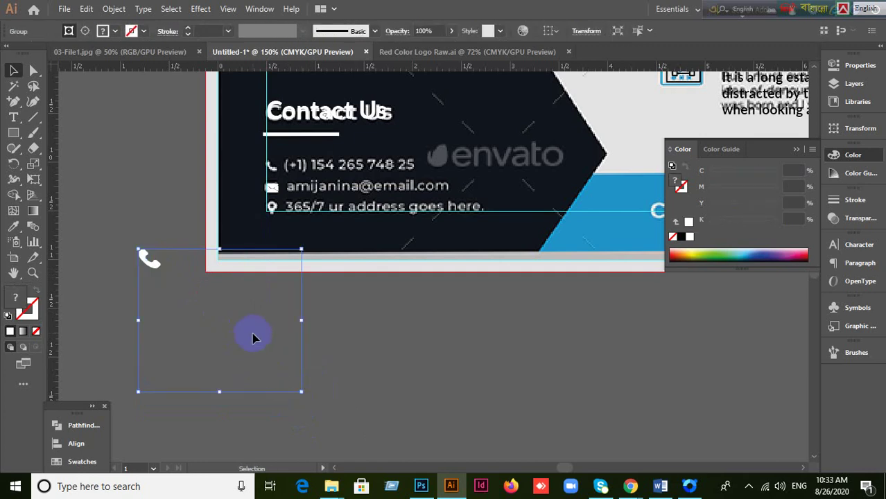
Step: With Direct Selection, delete stray anchors and edges of the frame around the phone icon, undoing mistakes
{"action": "left_click", "coordinate": [34, 70]}
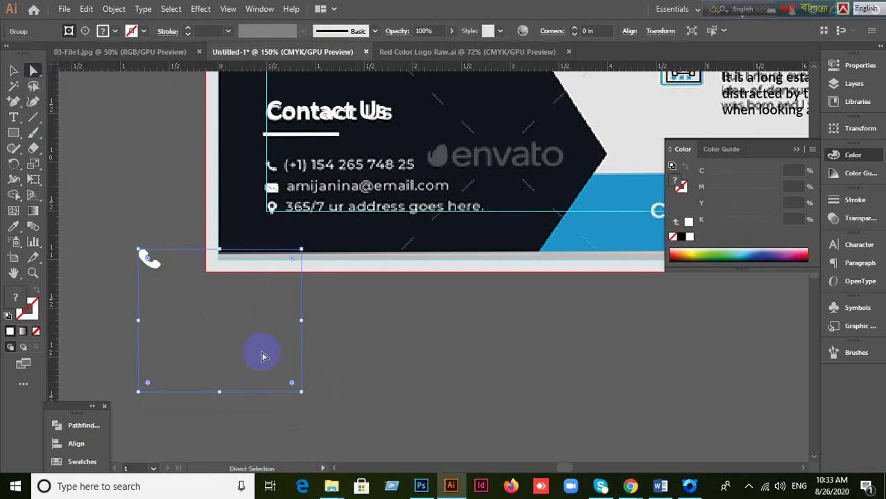
{"action": "left_click_drag", "start_coordinate": [262, 356], "coordinate": [389, 396]}
{"action": "key", "text": "Delete"}
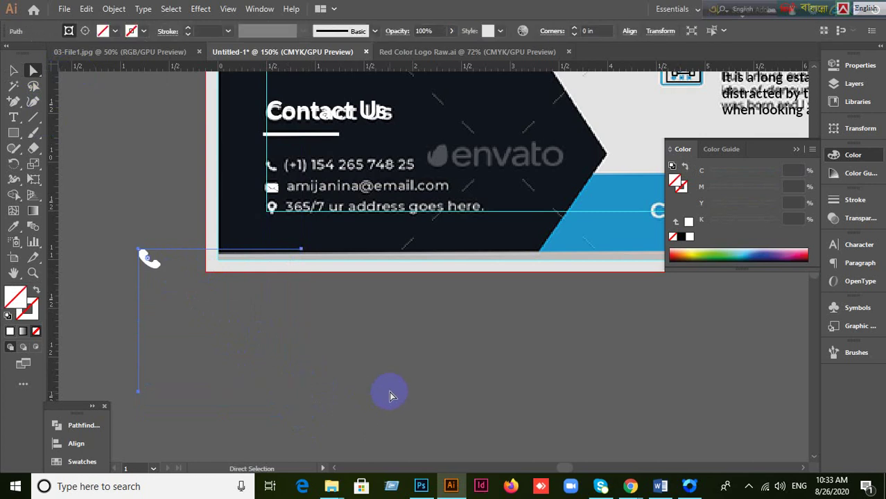
{"action": "left_click_drag", "start_coordinate": [194, 399], "coordinate": [194, 400]}
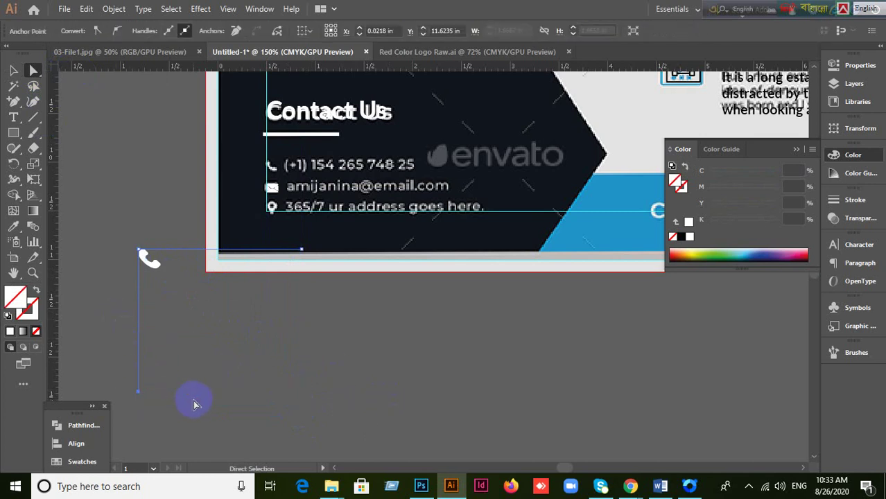
{"action": "key", "text": "Delete"}
{"action": "key", "text": "ctrl+z"}
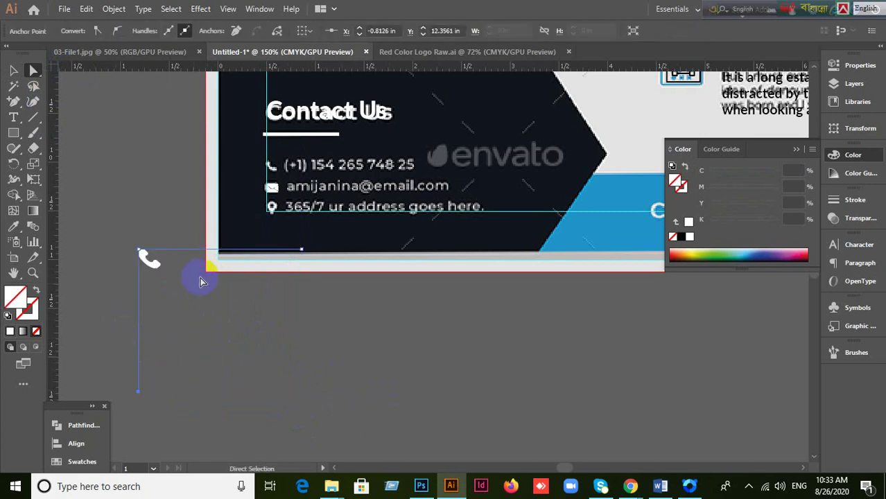
{"action": "left_click", "coordinate": [183, 248]}
{"action": "key", "text": "Delete"}
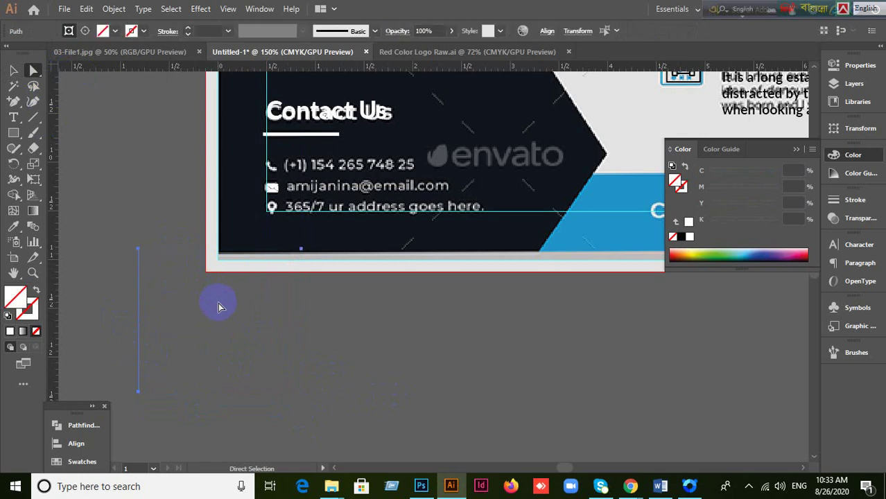
{"action": "key", "text": "ctrl+z"}
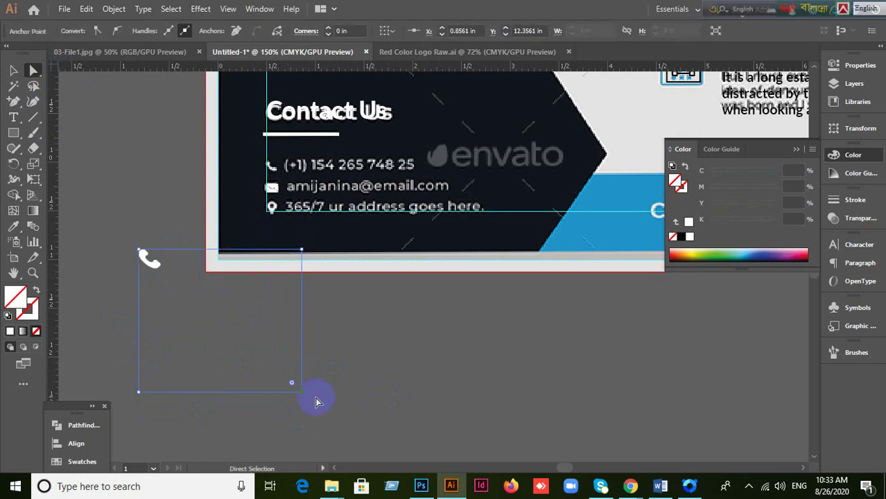
Step: Shrink the phone icon group down to the icon and place it beside the phone number
{"action": "key", "text": "v"}
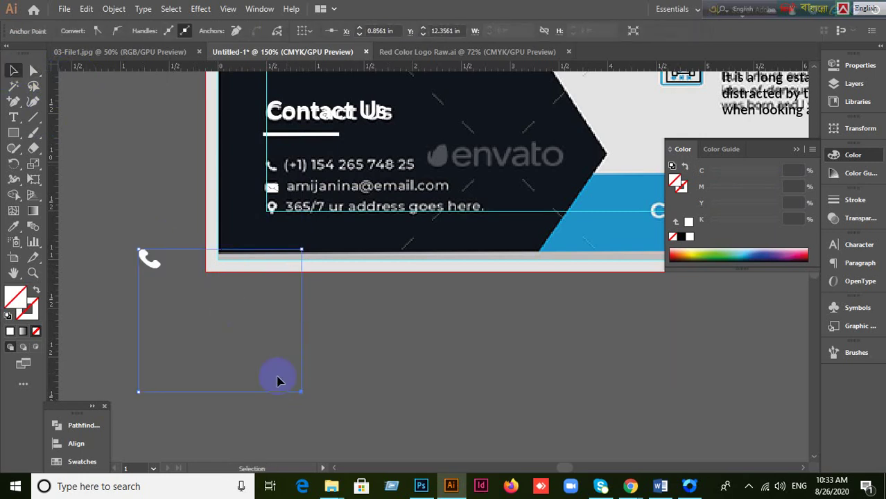
{"action": "left_click_drag", "start_coordinate": [301, 394], "coordinate": [159, 267]}
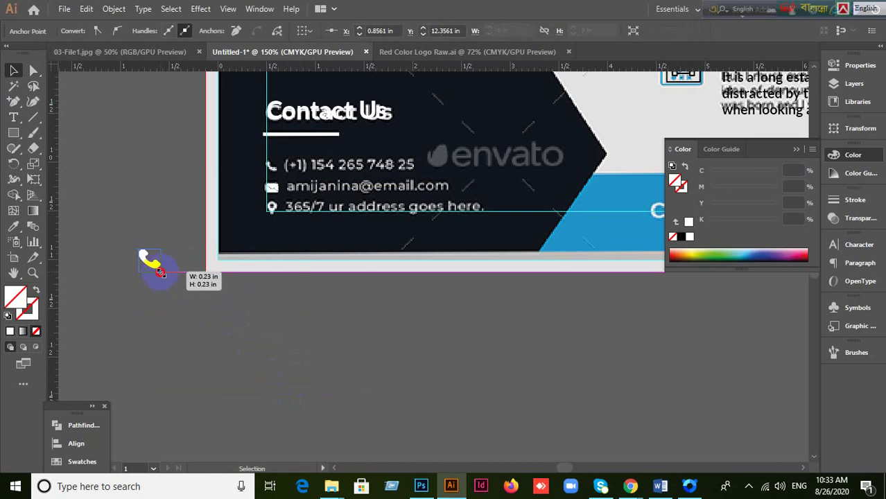
{"action": "left_click", "coordinate": [162, 361]}
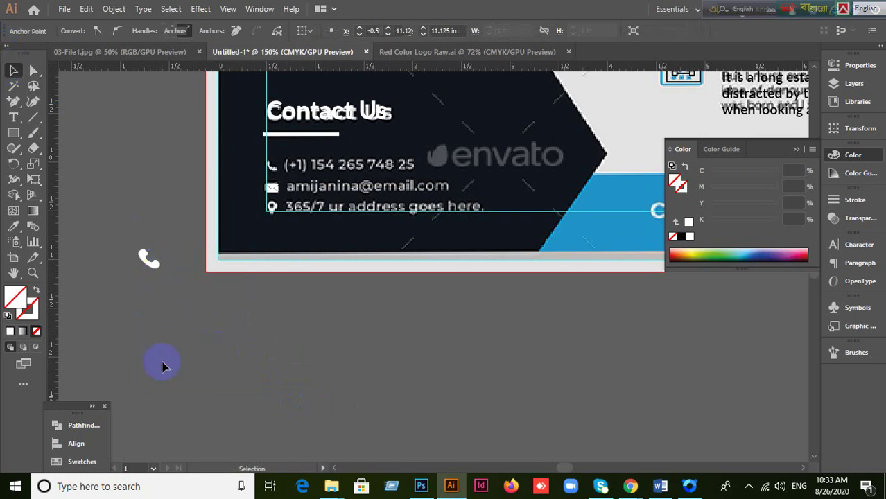
{"action": "left_click_drag", "start_coordinate": [148, 269], "coordinate": [279, 177]}
{"action": "scroll", "coordinate": [310, 213], "scroll_direction": "up", "scroll_amount": 3}
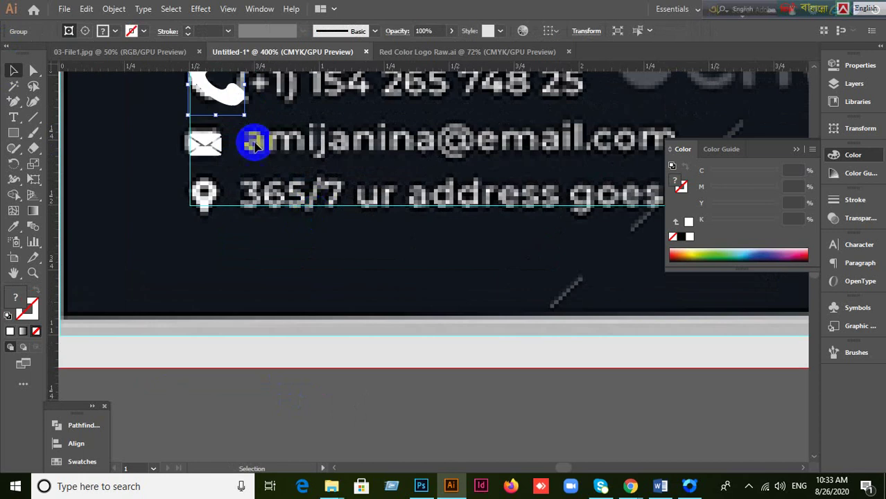
{"action": "left_click_drag", "start_coordinate": [248, 119], "coordinate": [222, 147]}
{"action": "scroll", "coordinate": [229, 118], "scroll_direction": "up", "scroll_amount": 1}
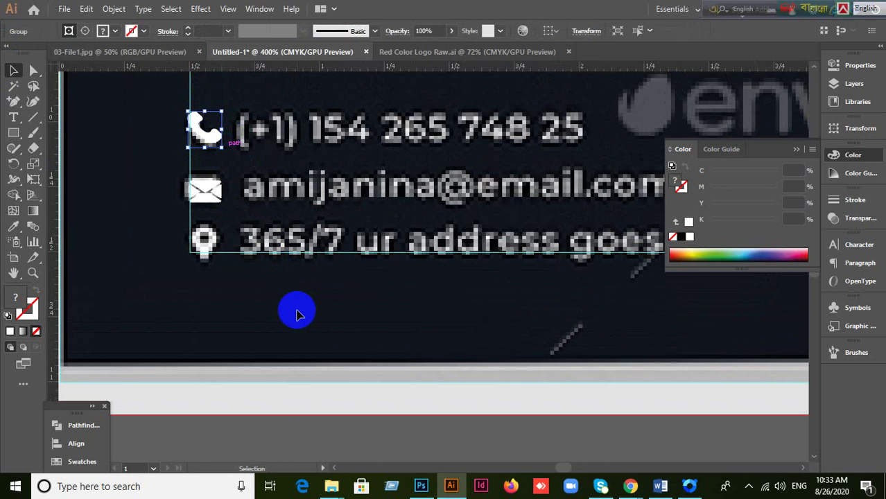
{"action": "left_click", "coordinate": [293, 400]}
{"action": "scroll", "coordinate": [297, 387], "scroll_direction": "down", "scroll_amount": 1}
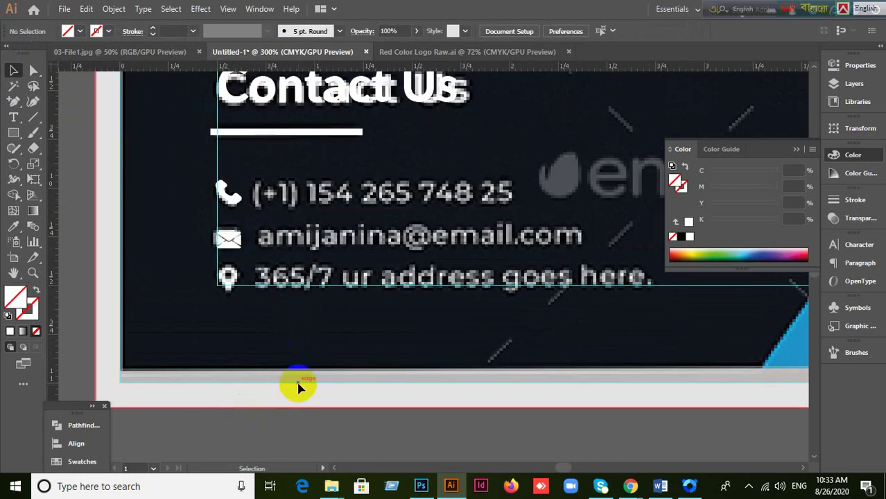
Step: Back in Flaticon, replace the email search with 'location' icons
{"action": "mouse_move", "coordinate": [630, 485]}
{"action": "left_click", "coordinate": [554, 433]}
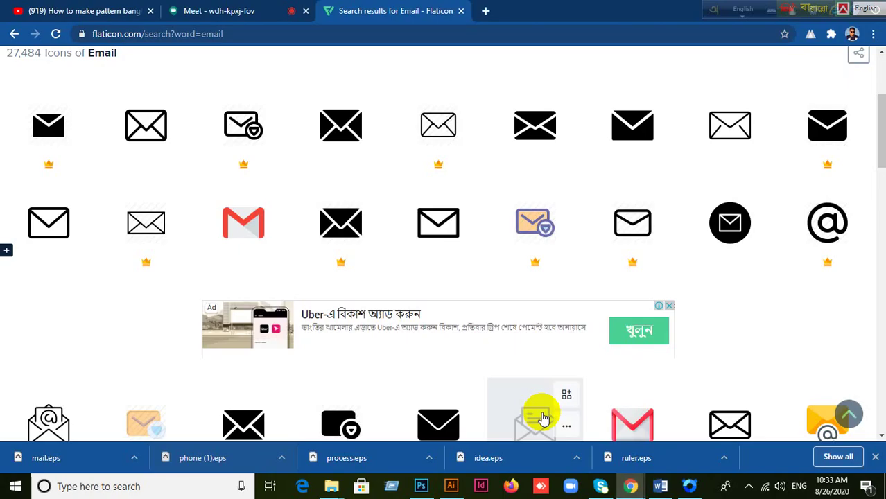
{"action": "scroll", "coordinate": [387, 155], "scroll_direction": "up", "scroll_amount": 5}
{"action": "left_click_drag", "start_coordinate": [182, 102], "coordinate": [79, 111]}
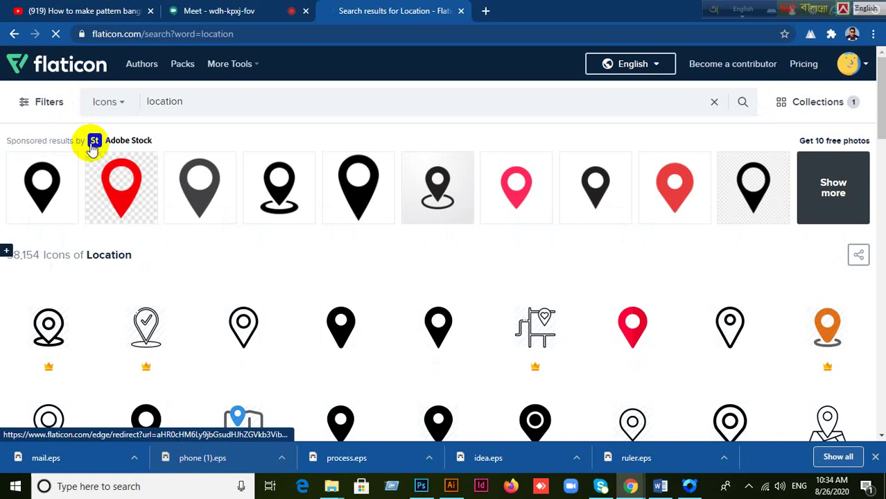
{"action": "scroll", "coordinate": [125, 166], "scroll_direction": "down", "scroll_amount": 2}
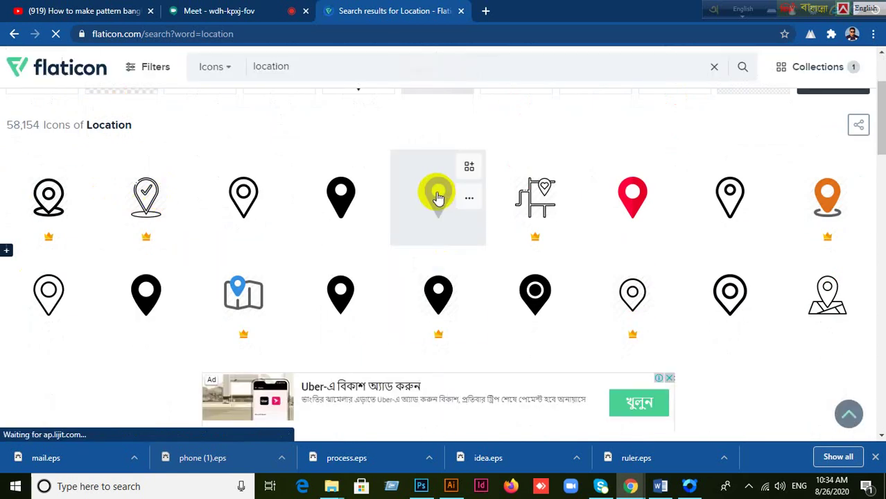
Step: Download the black location pin as pin.eps and drag it into the Illustrator flyer
{"action": "left_click", "coordinate": [443, 271]}
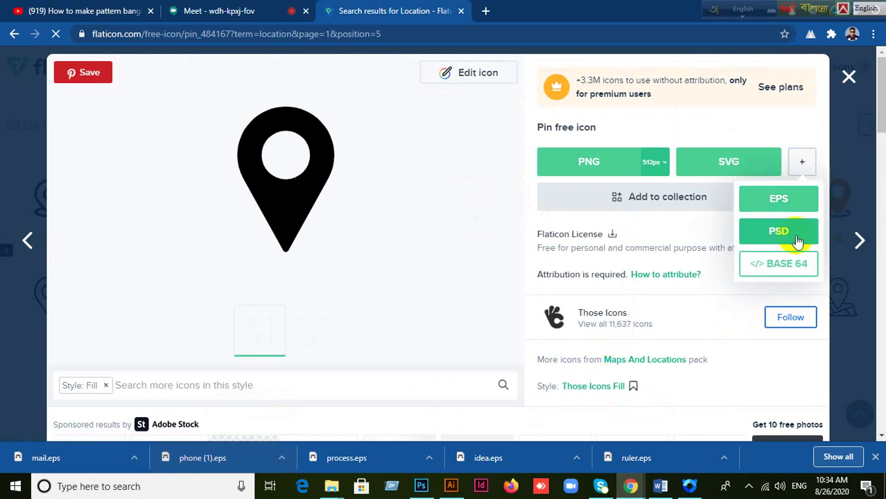
{"action": "left_click", "coordinate": [632, 237]}
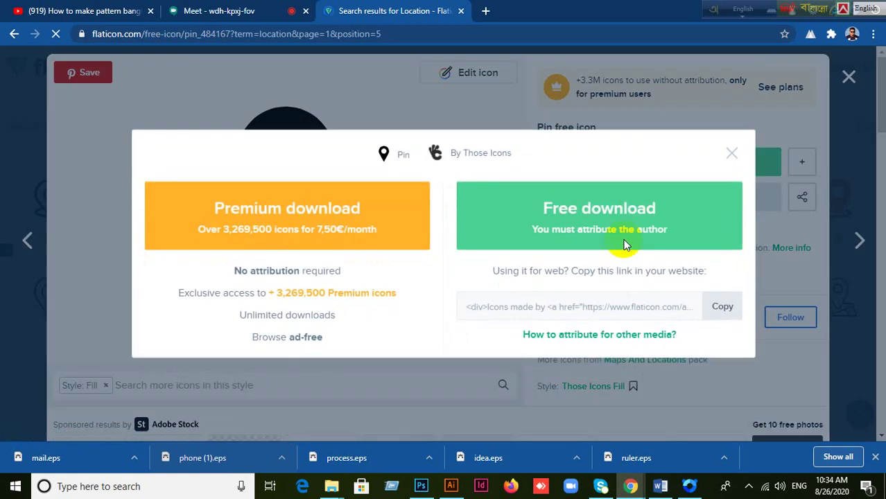
{"action": "left_click", "coordinate": [569, 206]}
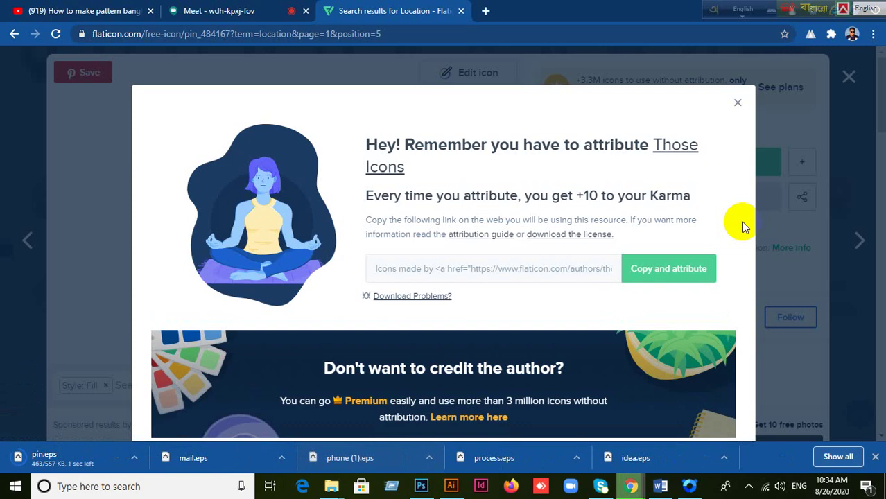
{"action": "left_click", "coordinate": [234, 362]}
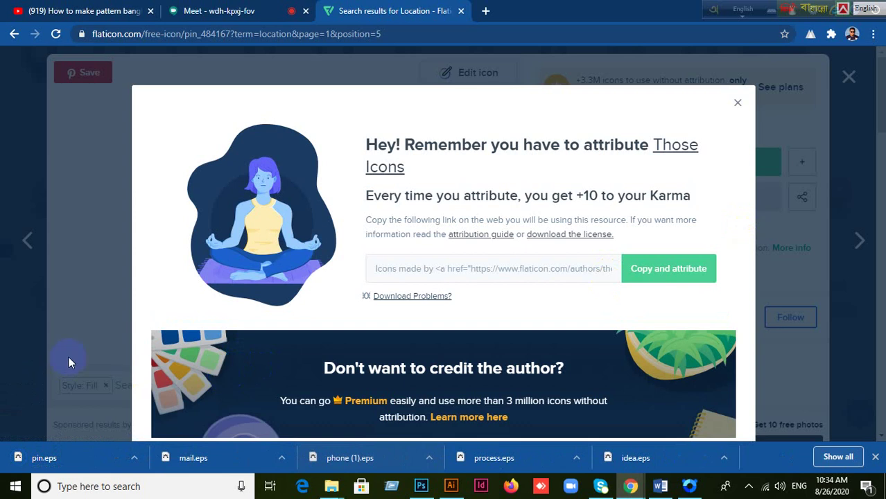
{"action": "left_click_drag", "start_coordinate": [35, 463], "coordinate": [356, 310]}
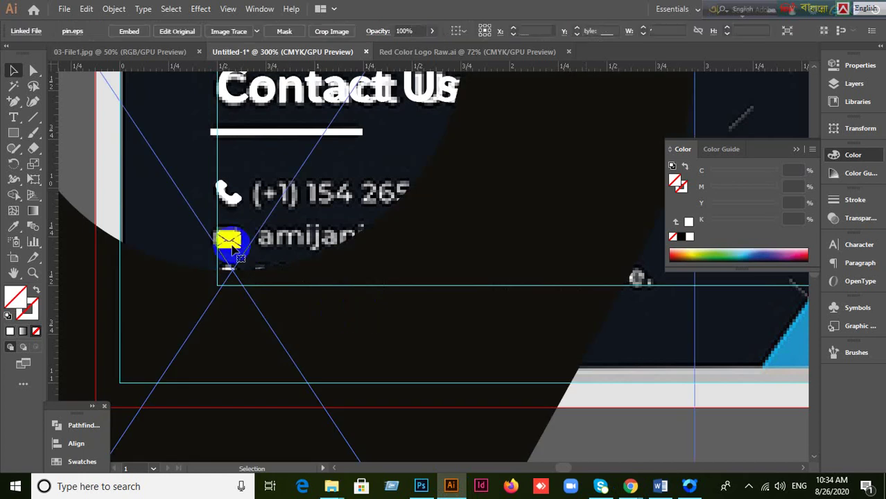
Step: Place the pin, shrink it to a tiny icon and move it beside the address line
{"action": "left_click", "coordinate": [314, 212]}
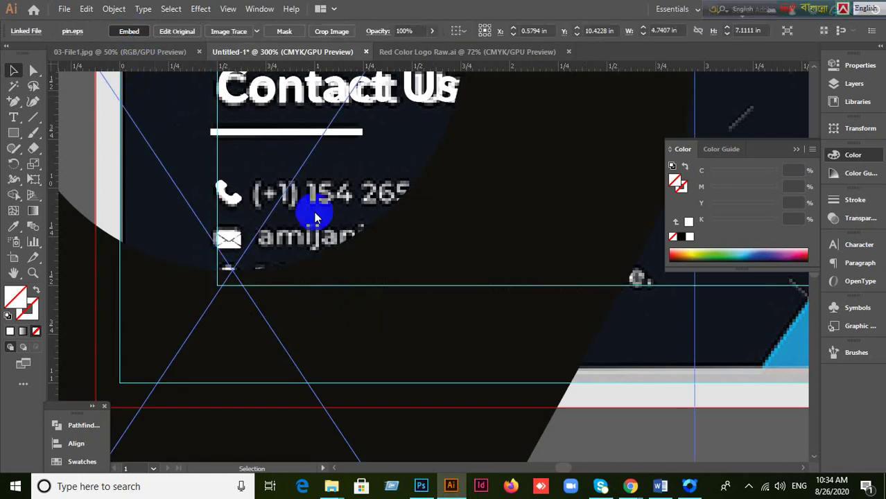
{"action": "left_click", "coordinate": [336, 277]}
{"action": "scroll", "coordinate": [337, 291], "scroll_direction": "down", "scroll_amount": 5}
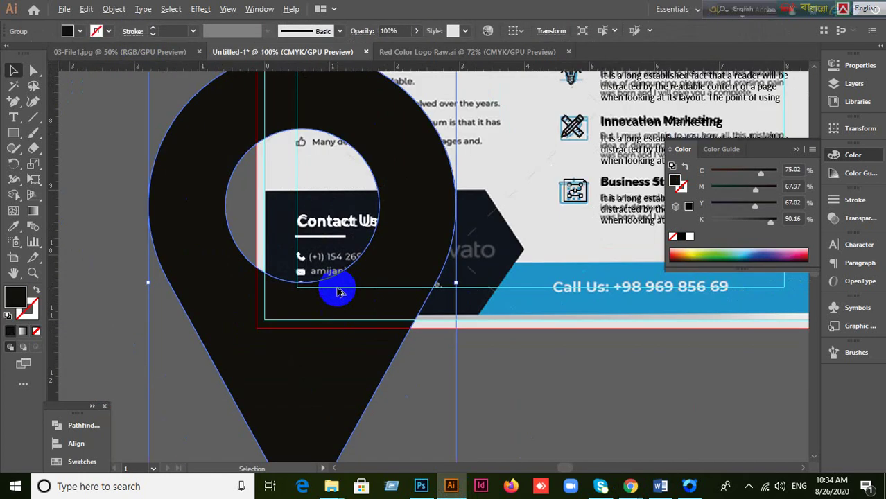
{"action": "left_click_drag", "start_coordinate": [397, 401], "coordinate": [255, 206]}
{"action": "scroll", "coordinate": [253, 194], "scroll_direction": "up", "scroll_amount": 2}
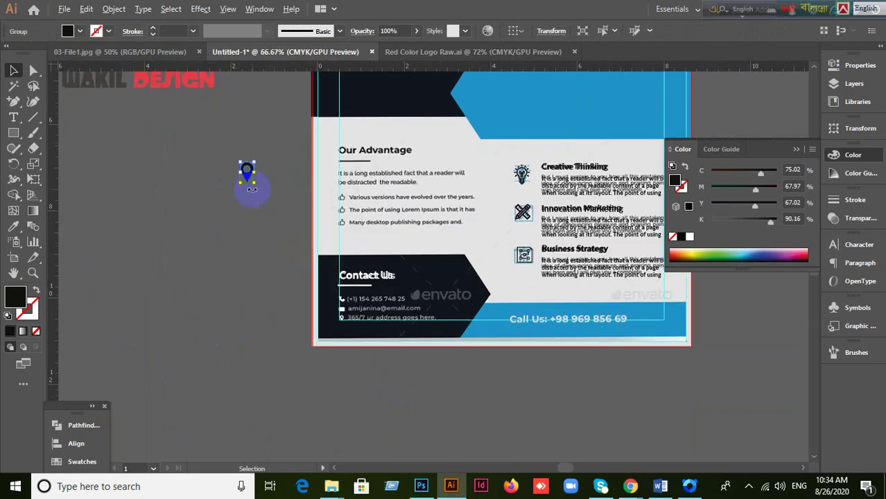
{"action": "left_click_drag", "start_coordinate": [246, 169], "coordinate": [383, 382]}
{"action": "scroll", "coordinate": [391, 388], "scroll_direction": "up", "scroll_amount": 2}
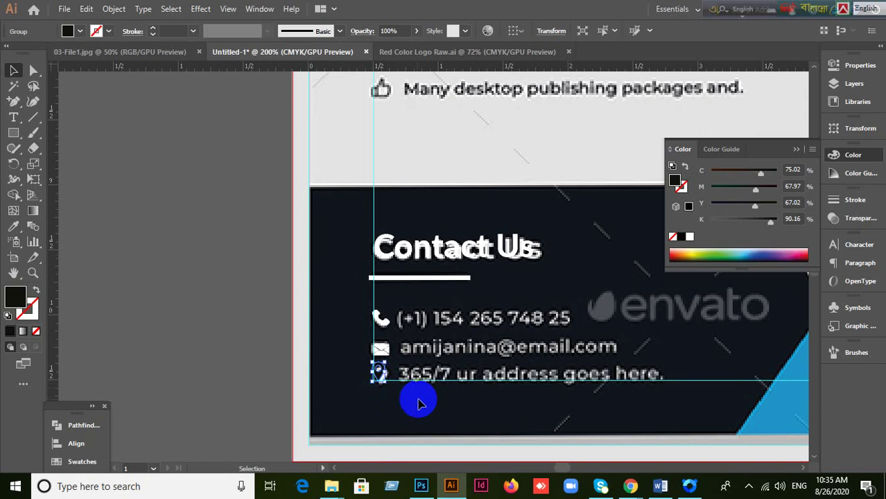
{"action": "scroll", "coordinate": [419, 404], "scroll_direction": "up", "scroll_amount": 1}
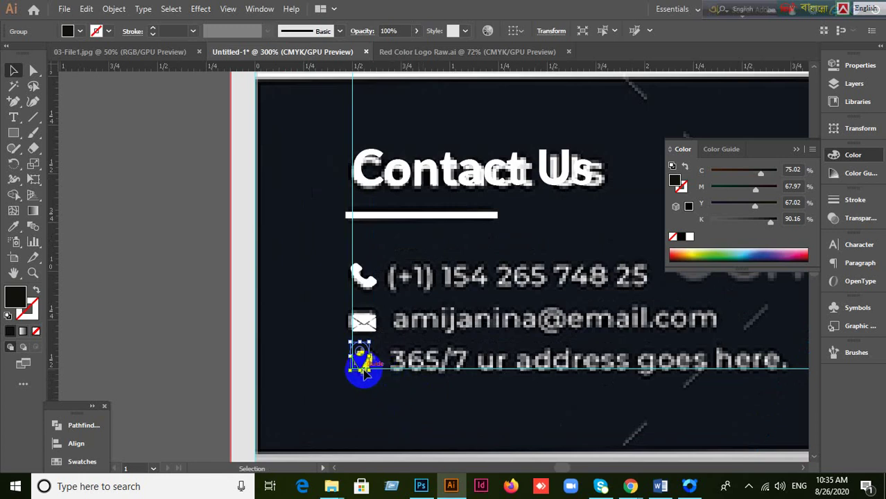
Step: Fill the location pin white (ffffff) through the Color Picker
{"action": "left_click", "coordinate": [19, 298]}
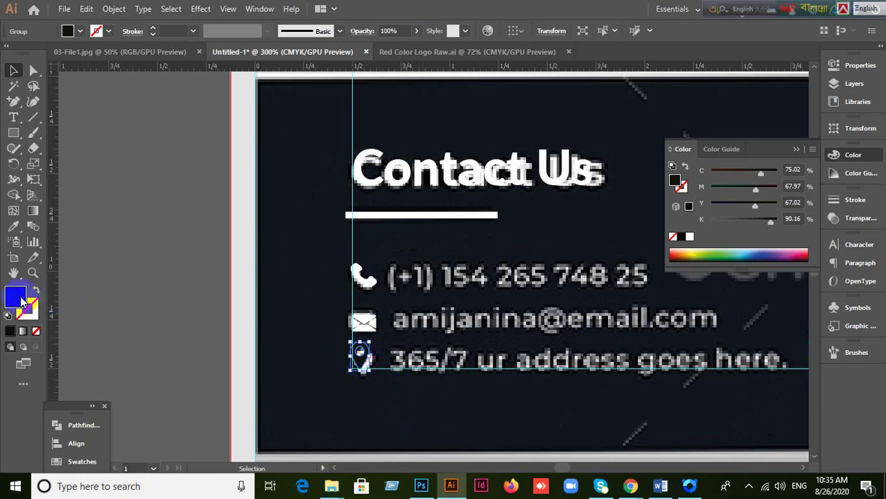
{"action": "left_click_drag", "start_coordinate": [195, 208], "coordinate": [109, 87]}
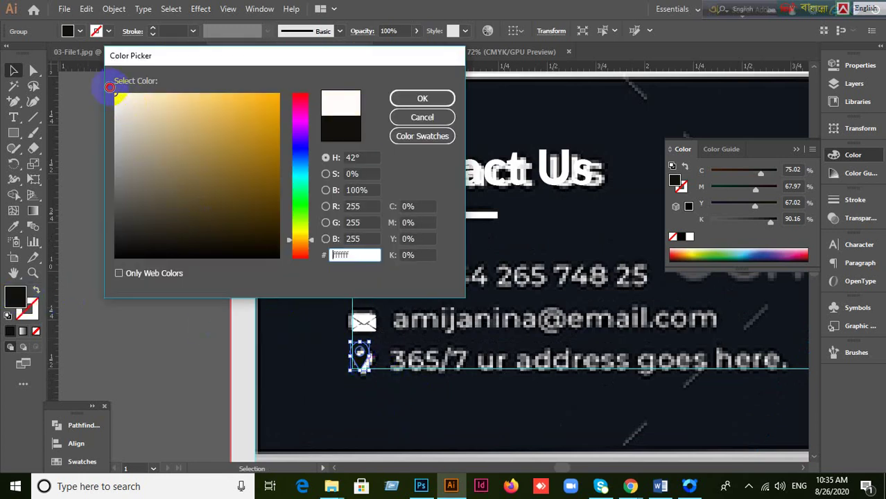
{"action": "left_click", "coordinate": [422, 98]}
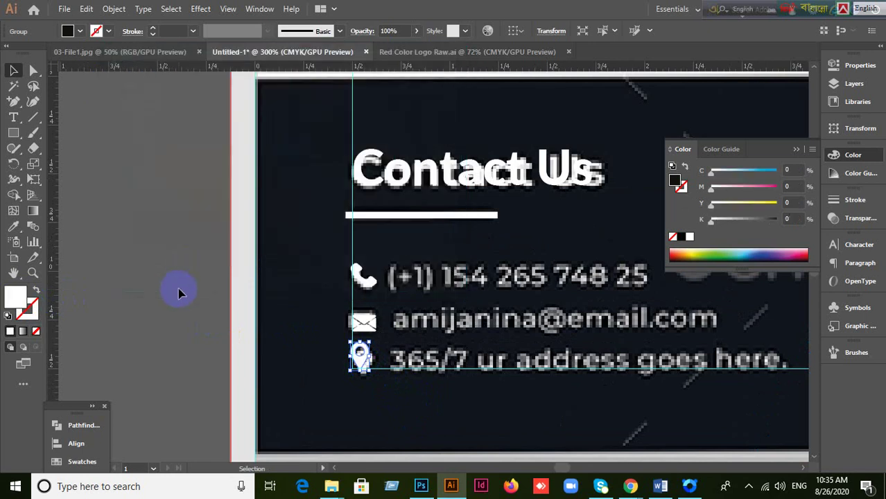
{"action": "left_click", "coordinate": [178, 288]}
{"action": "left_click_drag", "start_coordinate": [485, 321], "coordinate": [406, 266]}
{"action": "left_click", "coordinate": [13, 118]}
Step: Replace the placeholder text with the phone number
{"action": "left_click", "coordinate": [315, 239]}
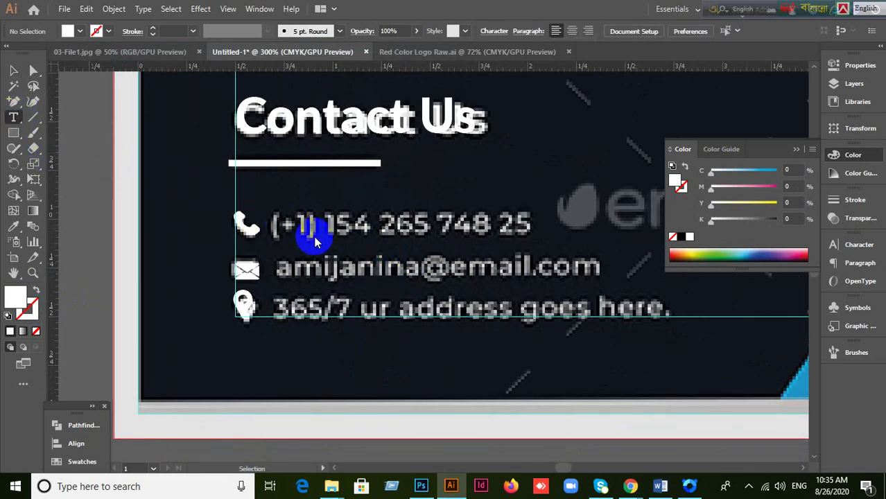
{"action": "double_click", "coordinate": [296, 229]}
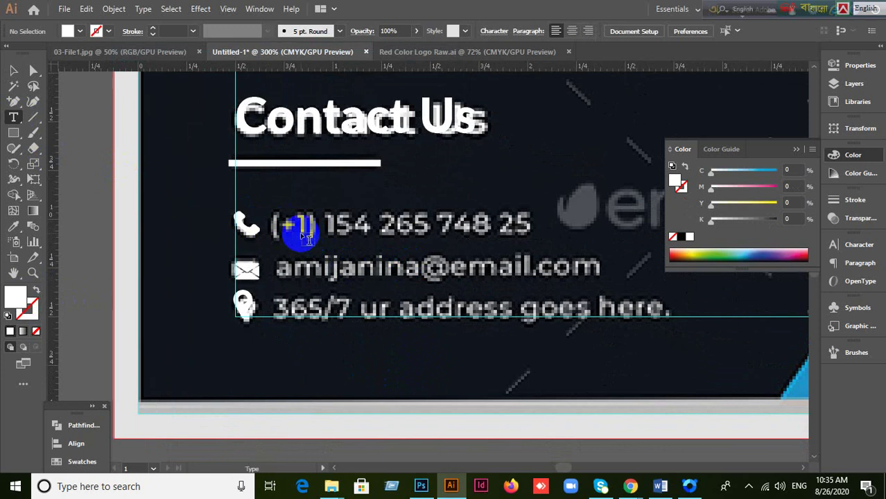
{"action": "left_click", "coordinate": [296, 224]}
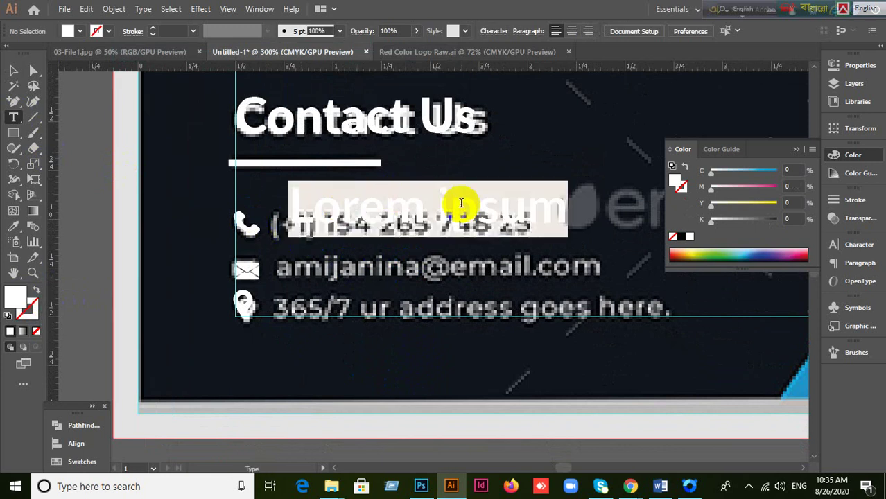
{"action": "key", "text": "BackSpace"}
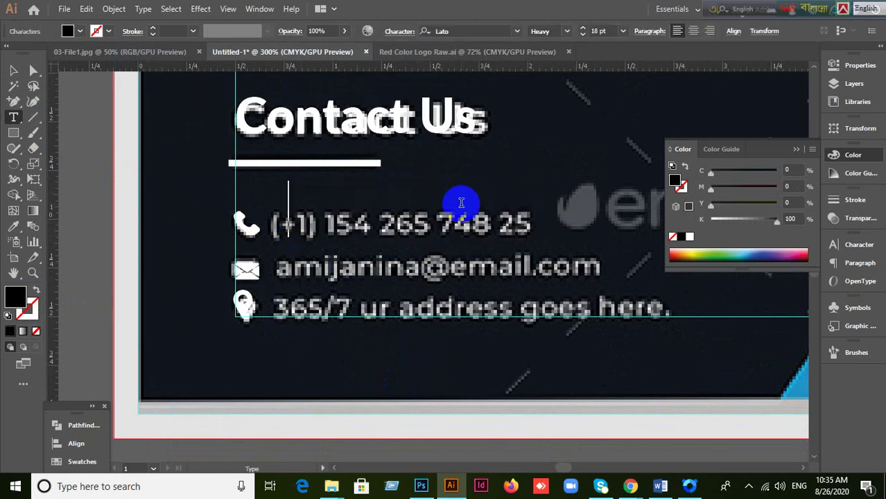
{"action": "type", "text": "+"}
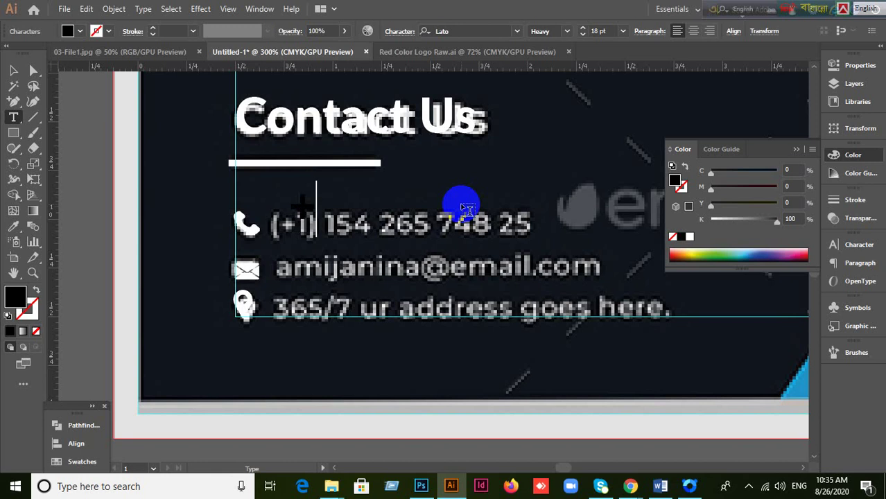
{"action": "type", "text": "123"}
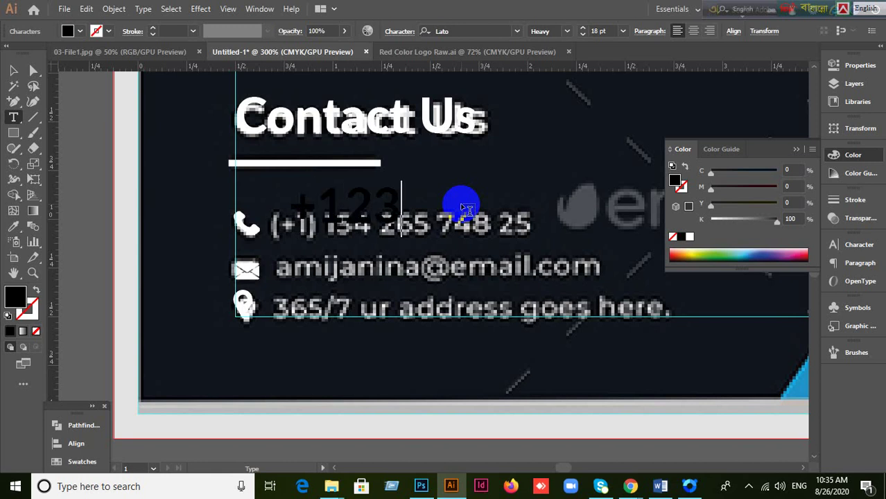
{"action": "type", "text": " 456"}
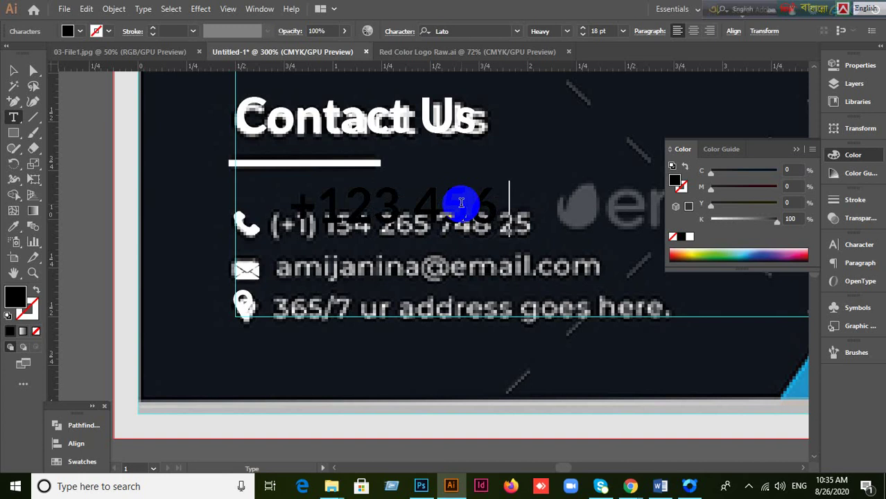
{"action": "type", "text": " 7894"}
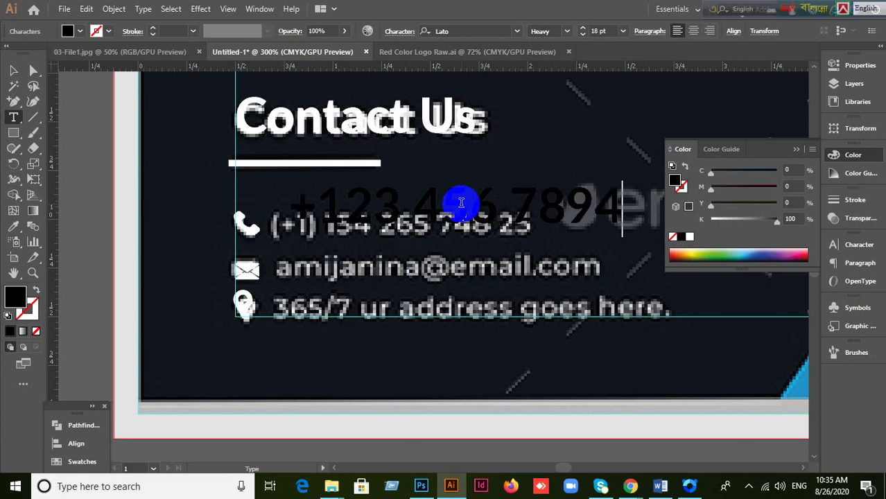
{"action": "type", "text": "4"}
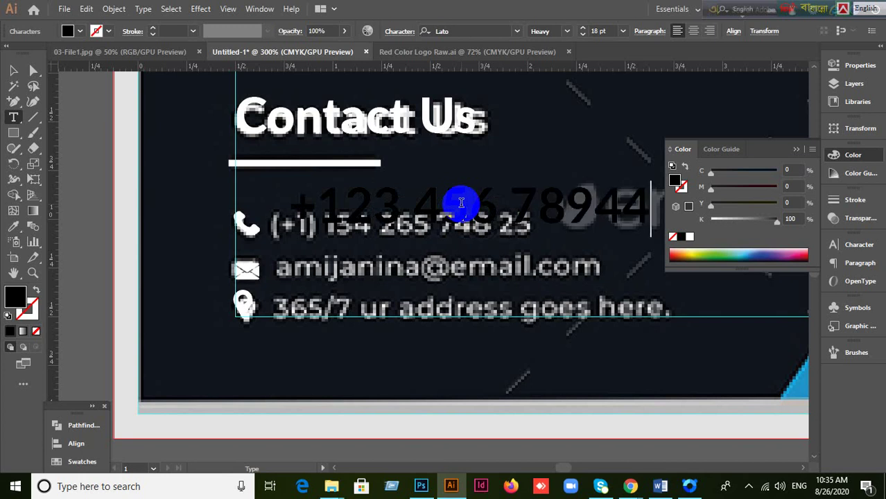
Step: Set the phone number's font style to Lato Regular
{"action": "left_click", "coordinate": [834, 246]}
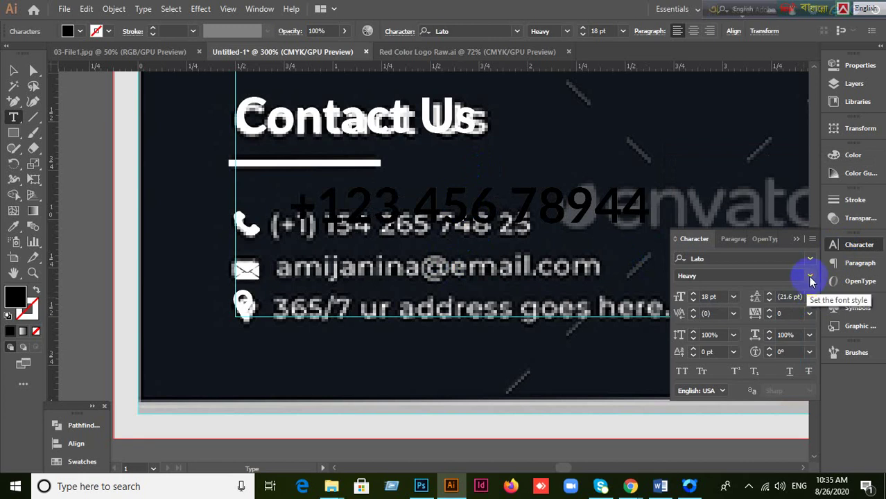
{"action": "left_click", "coordinate": [809, 277]}
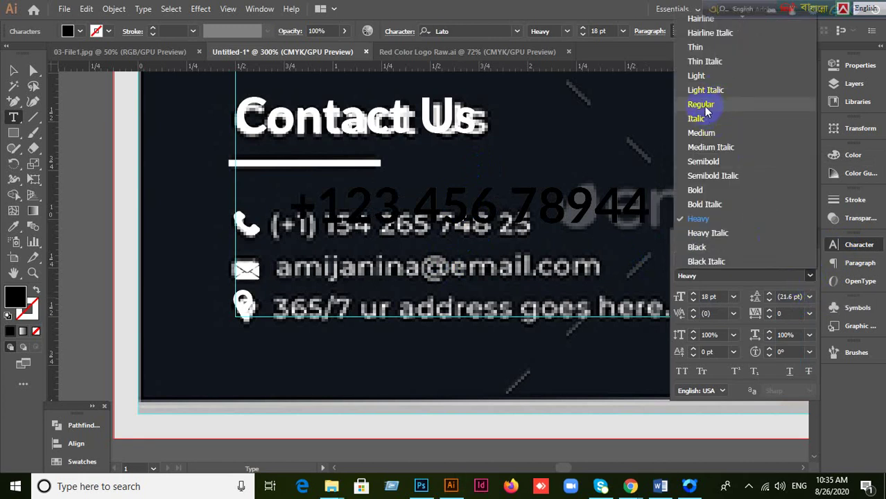
{"action": "key", "text": "Escape"}
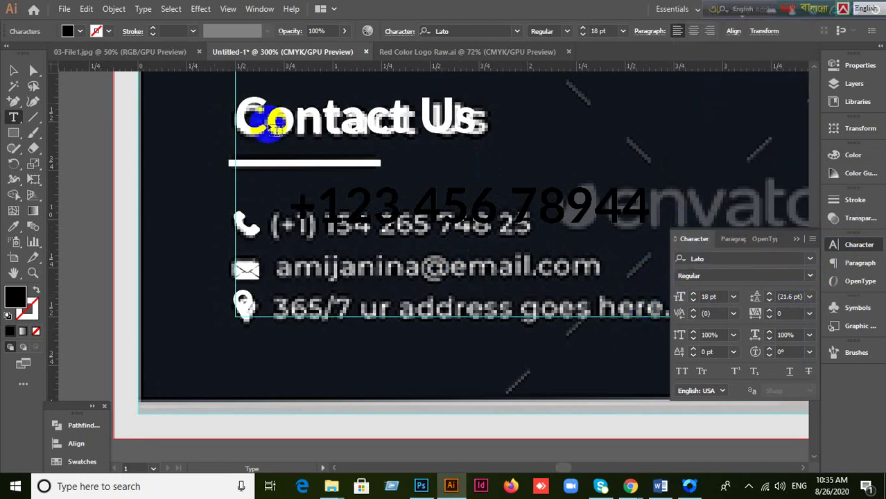
{"action": "left_click", "coordinate": [14, 71]}
{"action": "left_click", "coordinate": [510, 184]}
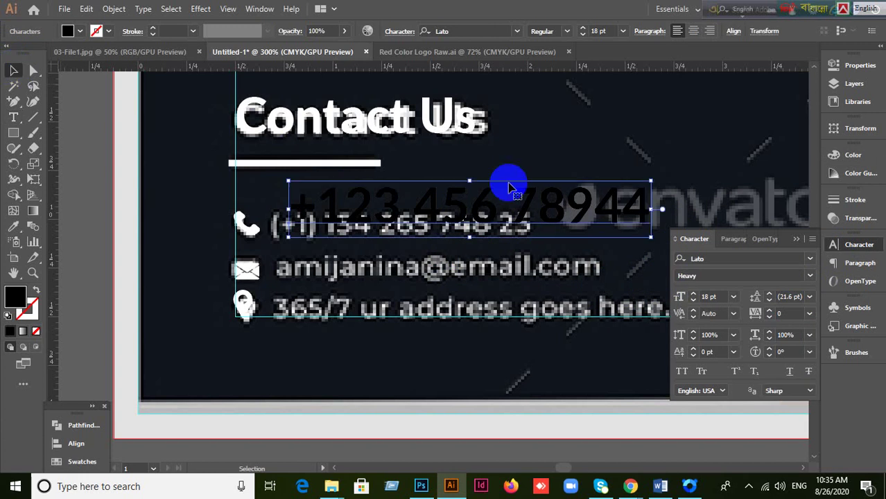
{"action": "left_click", "coordinate": [809, 277]}
{"action": "left_click", "coordinate": [714, 104]}
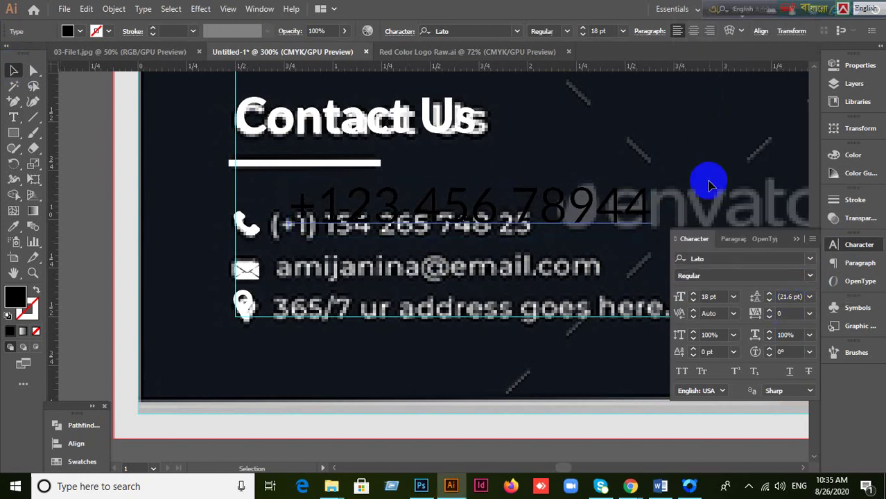
Step: Set the phone number to 12 pt and move it beside the phone icon
{"action": "left_click", "coordinate": [652, 217]}
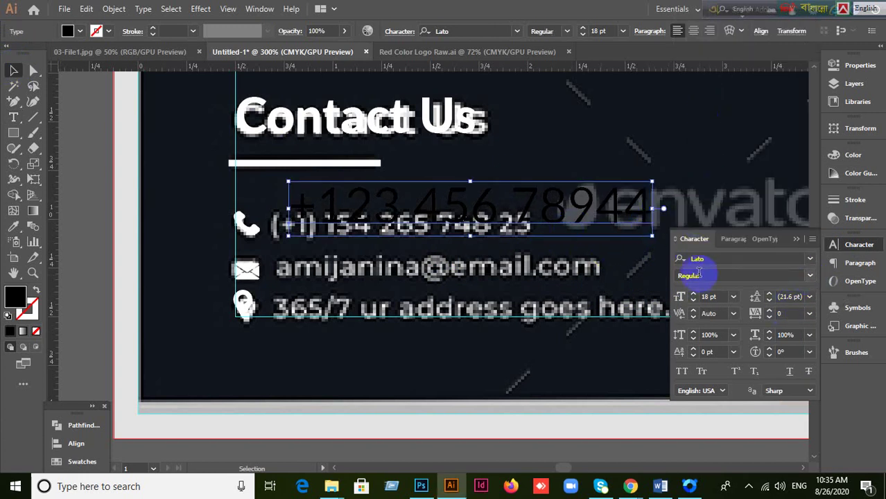
{"action": "left_click", "coordinate": [718, 298]}
{"action": "key", "text": "Down"}
{"action": "key", "text": "Down"}
{"action": "key", "text": "Down"}
{"action": "key", "text": "Down"}
{"action": "key", "text": "Down"}
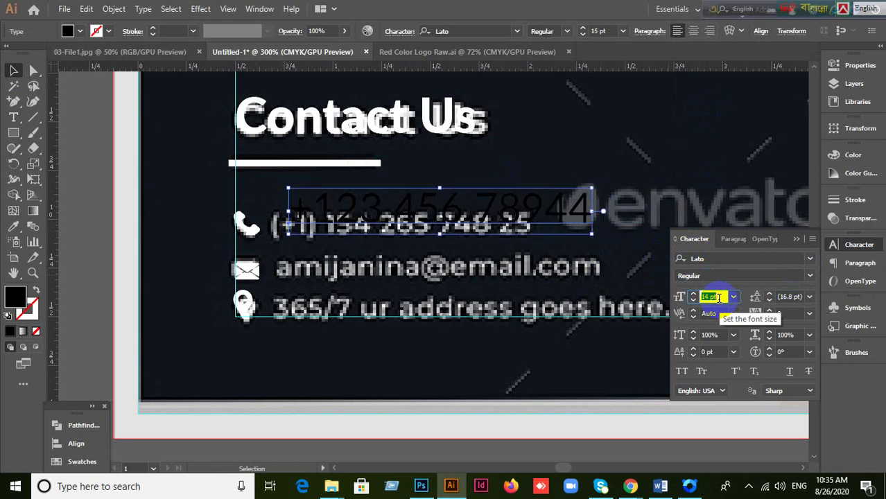
{"action": "key", "text": "Down"}
{"action": "key", "text": "Down"}
{"action": "key", "text": "Down"}
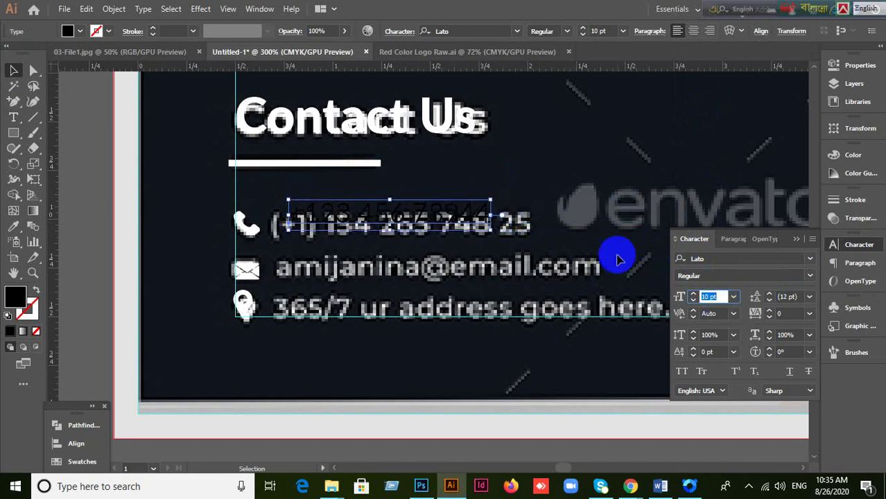
{"action": "left_click", "coordinate": [722, 296]}
{"action": "key", "text": "Up"}
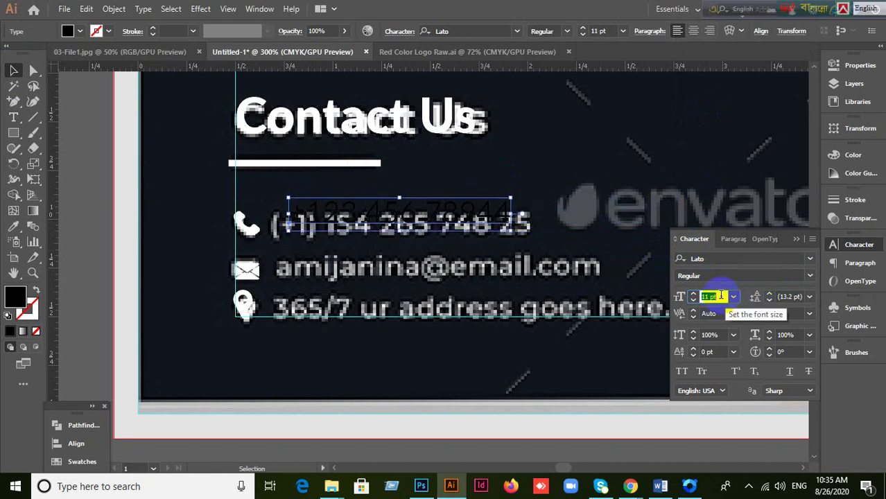
{"action": "key", "text": "Up"}
{"action": "left_click_drag", "start_coordinate": [520, 214], "coordinate": [498, 230]}
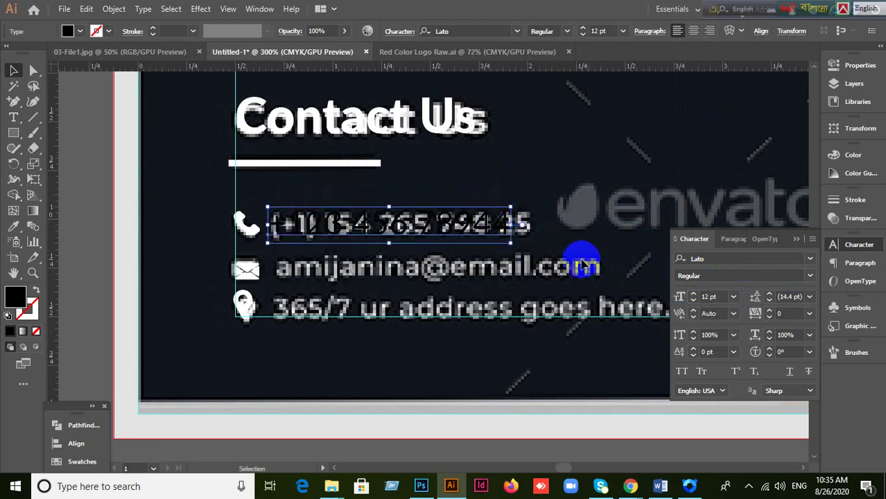
{"action": "left_click", "coordinate": [714, 297]}
{"action": "key", "text": "Up"}
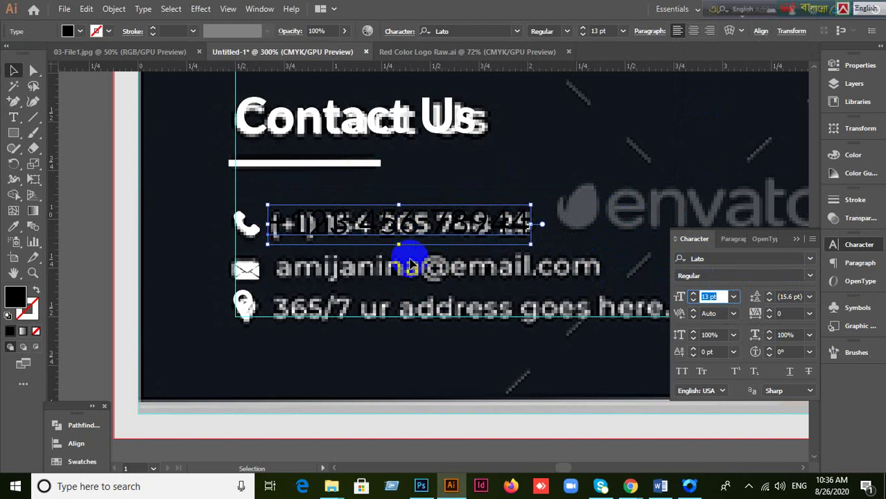
{"action": "key", "text": "ctrl+minus"}
{"action": "key", "text": "ctrl+minus"}
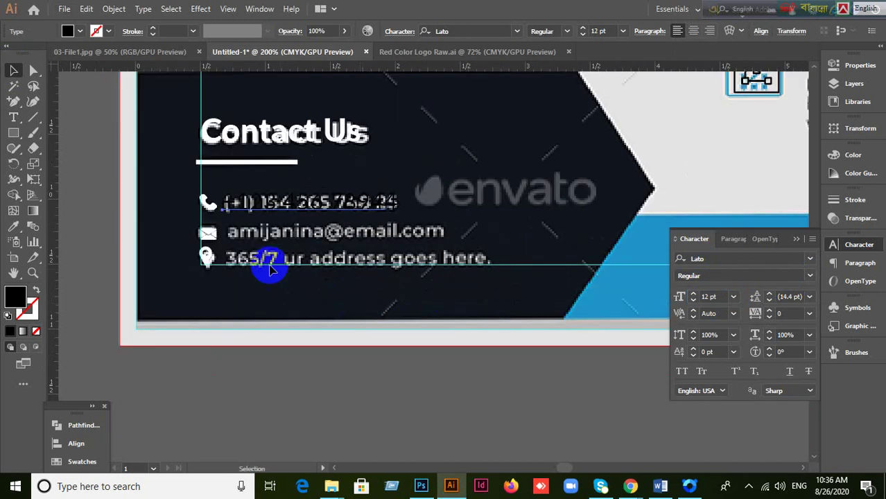
{"action": "key", "text": "ctrl+z"}
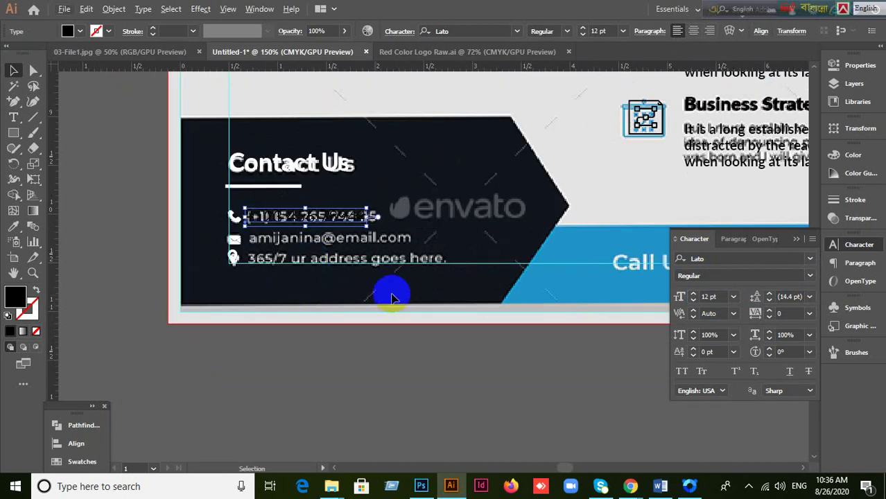
Step: Fill the phone number text white via the Color Picker
{"action": "left_click", "coordinate": [14, 299]}
{"action": "double_click", "coordinate": [12, 301]}
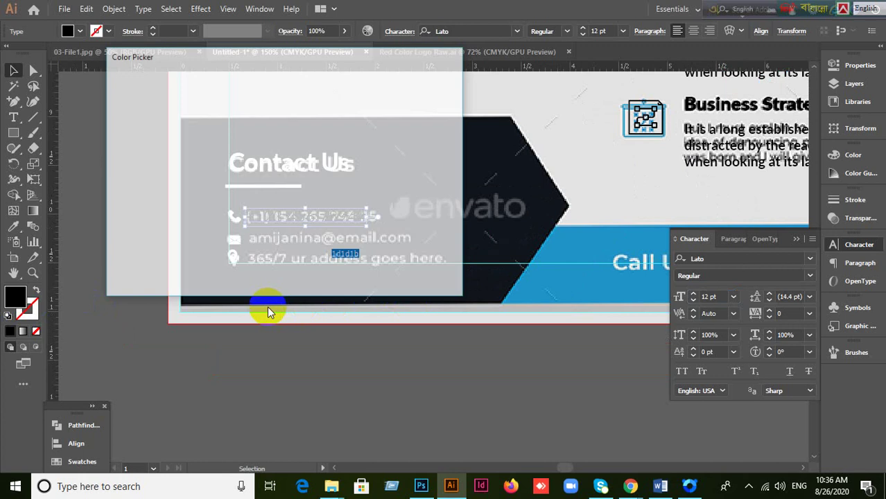
{"action": "left_click", "coordinate": [121, 111]}
{"action": "left_click_drag", "start_coordinate": [121, 111], "coordinate": [92, 80]}
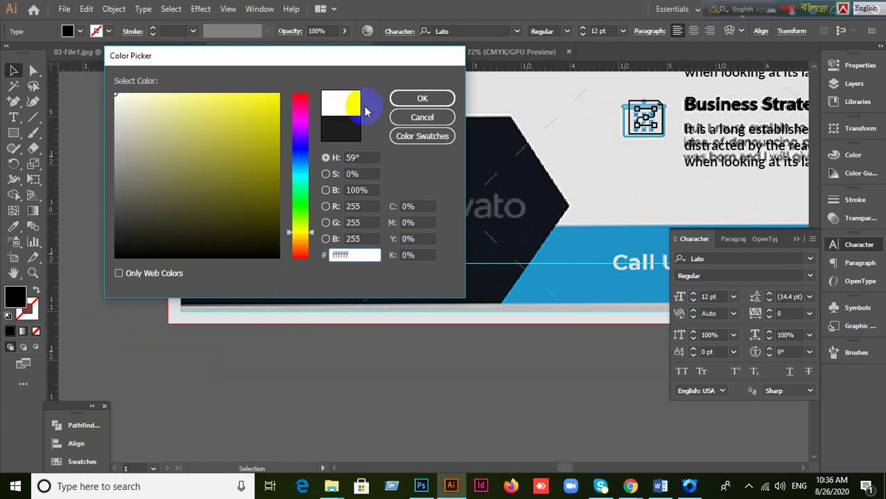
{"action": "left_click", "coordinate": [402, 98]}
{"action": "left_click", "coordinate": [222, 266]}
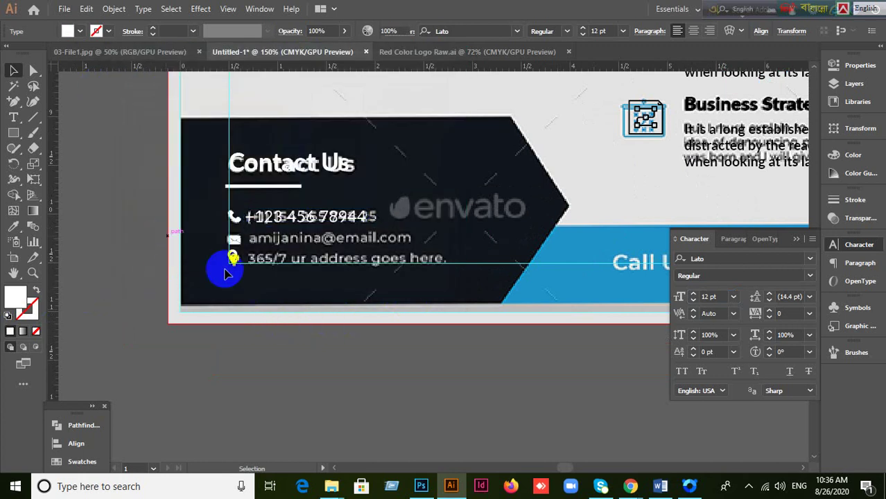
{"action": "scroll", "coordinate": [287, 280], "scroll_direction": "up", "scroll_amount": 1}
{"action": "left_click", "coordinate": [368, 299]}
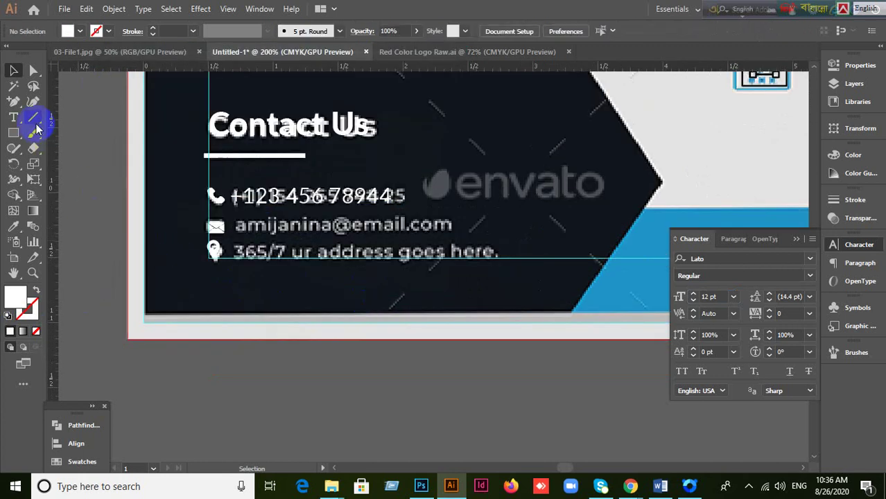
Step: Type the contact e-mail address as a new line below the phone number
{"action": "left_click", "coordinate": [13, 117]}
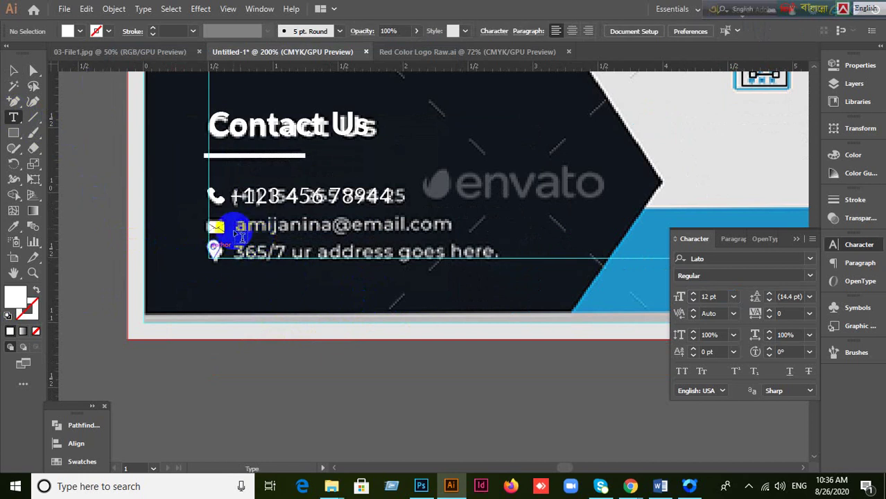
{"action": "left_click", "coordinate": [238, 220]}
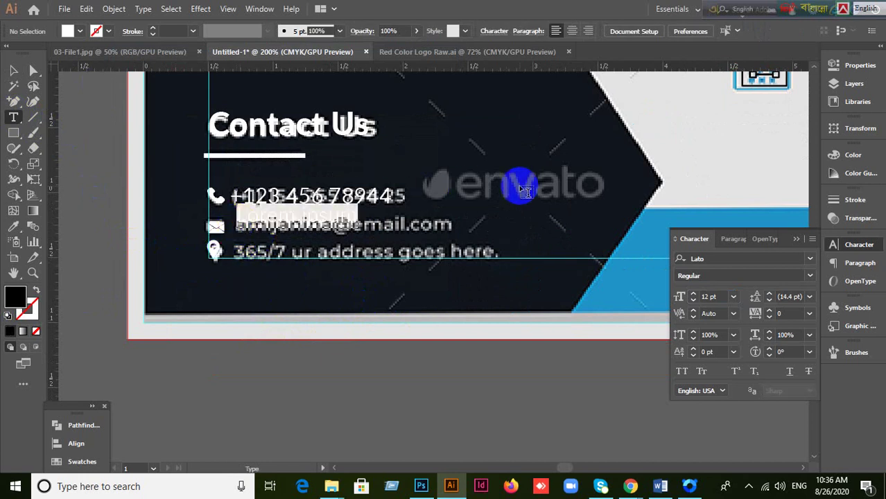
{"action": "key", "text": "BackSpace"}
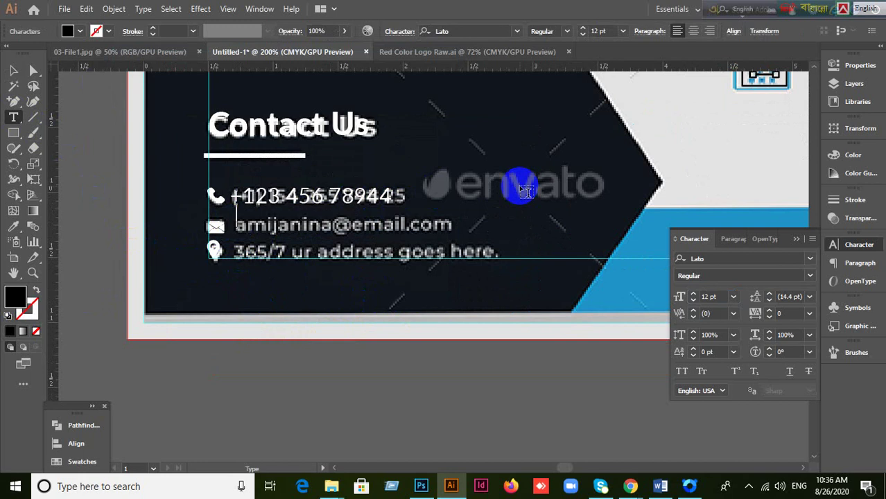
Step: Make the e-mail text white and move it beside the envelope icon
{"action": "left_click", "coordinate": [14, 71]}
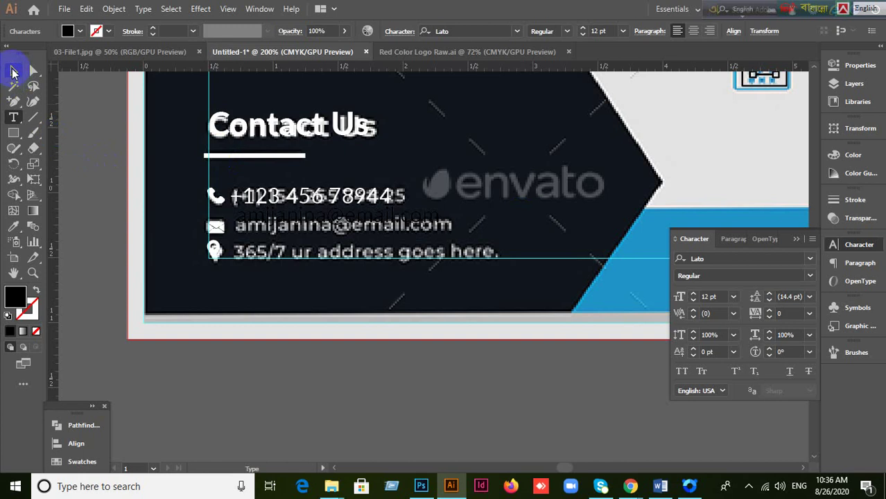
{"action": "double_click", "coordinate": [15, 298]}
{"action": "left_click_drag", "start_coordinate": [138, 133], "coordinate": [102, 75]}
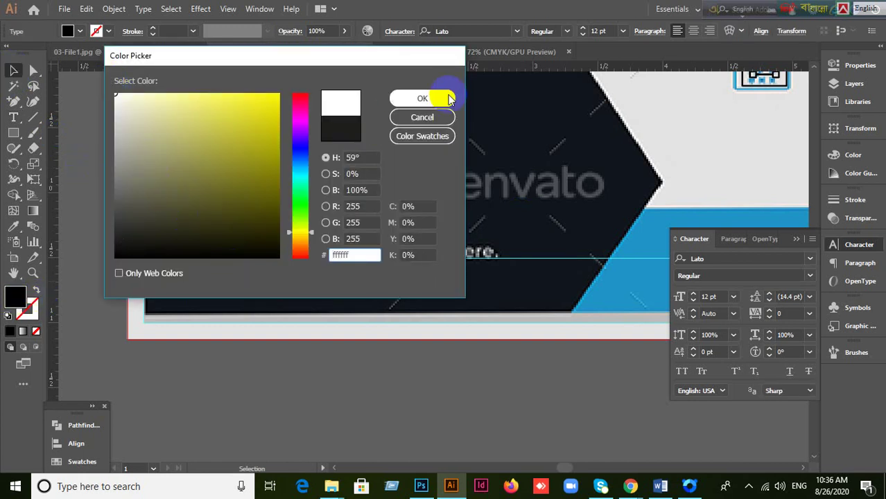
{"action": "left_click", "coordinate": [421, 97]}
{"action": "left_click", "coordinate": [14, 70]}
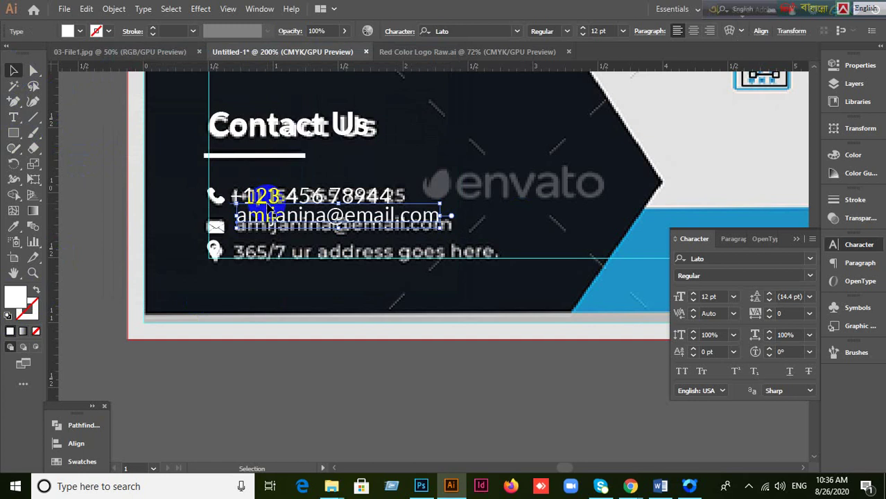
{"action": "mouse_move", "coordinate": [267, 215]}
{"action": "left_mouse_down"}
{"action": "mouse_move", "coordinate": [270, 256]}
{"action": "mouse_move", "coordinate": [257, 226]}
{"action": "left_mouse_up"}
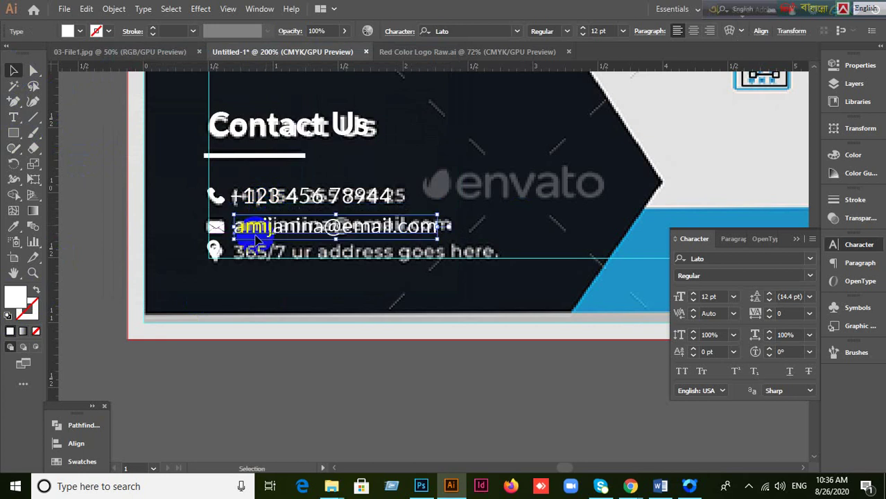
{"action": "left_click", "coordinate": [276, 357]}
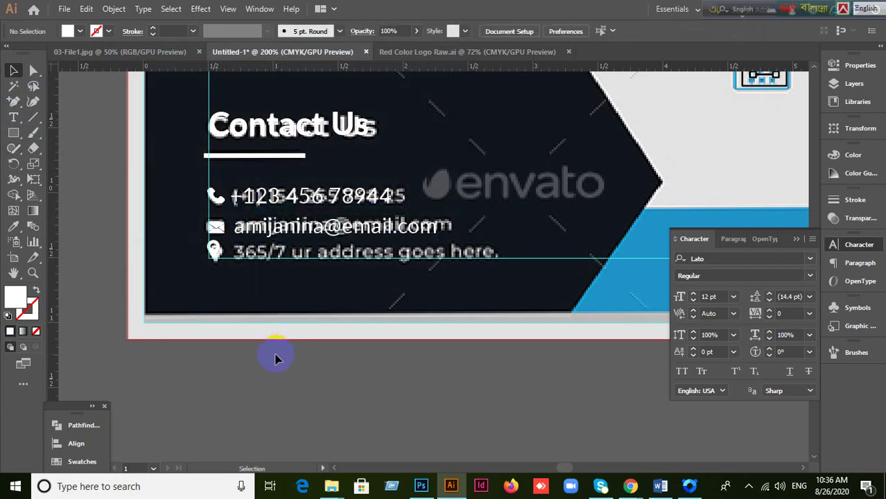
{"action": "left_click", "coordinate": [14, 117]}
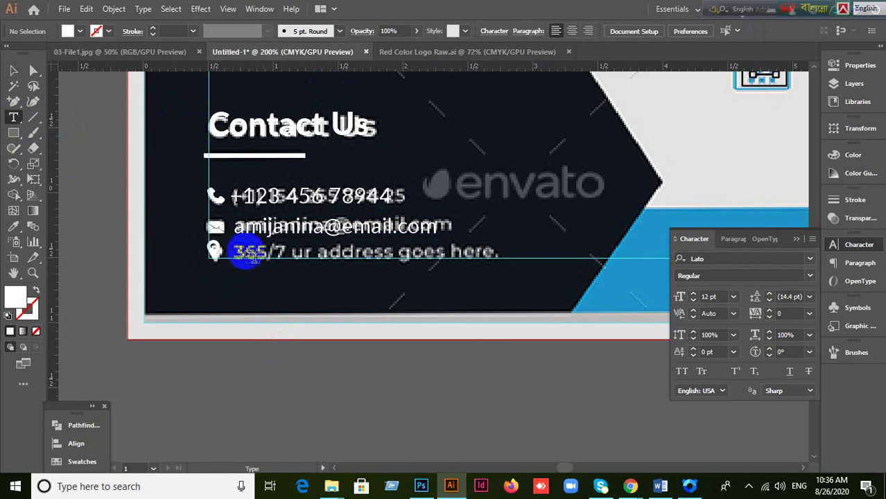
Step: Add a new text area below the e-mail line containing the address
{"action": "left_click_drag", "start_coordinate": [237, 257], "coordinate": [383, 225]}
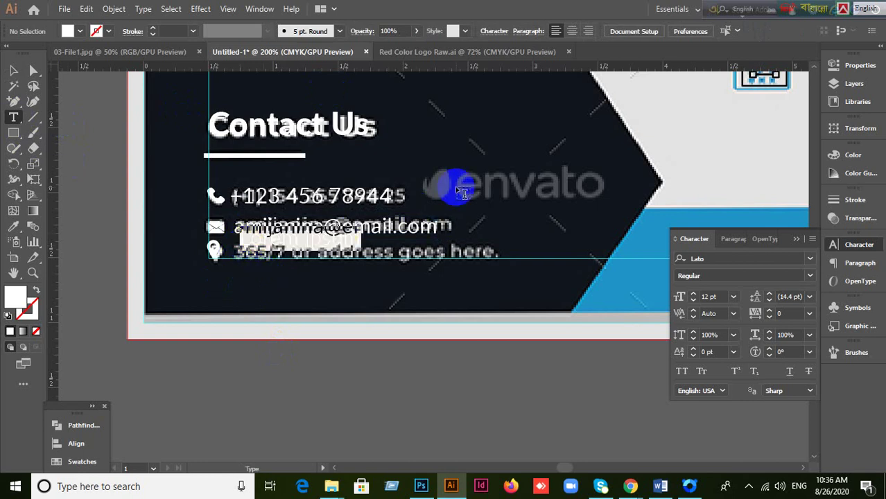
{"action": "key", "text": "BackSpace"}
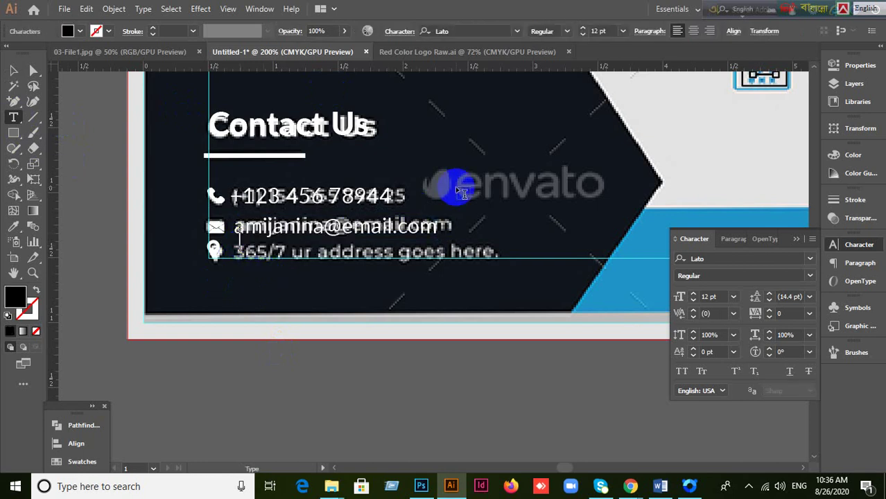
{"action": "type", "text": "365/7 ur add"}
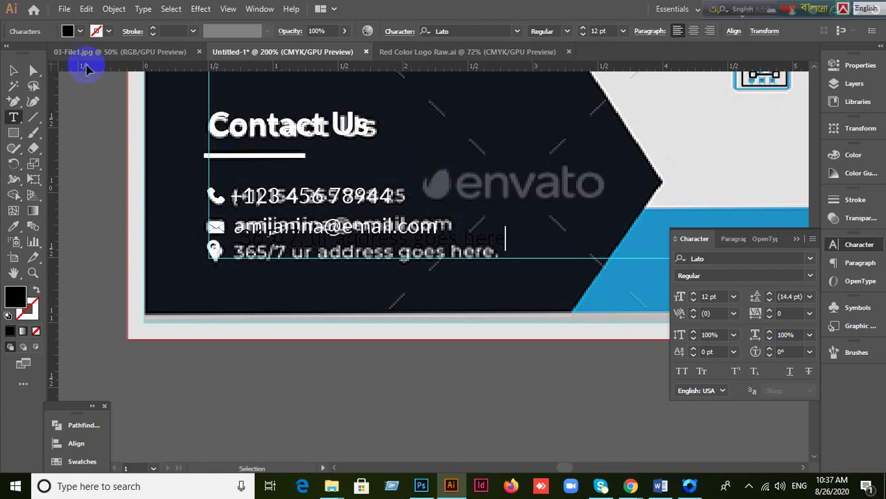
Step: Fill the address text white in the Color Picker
{"action": "left_click", "coordinate": [13, 70]}
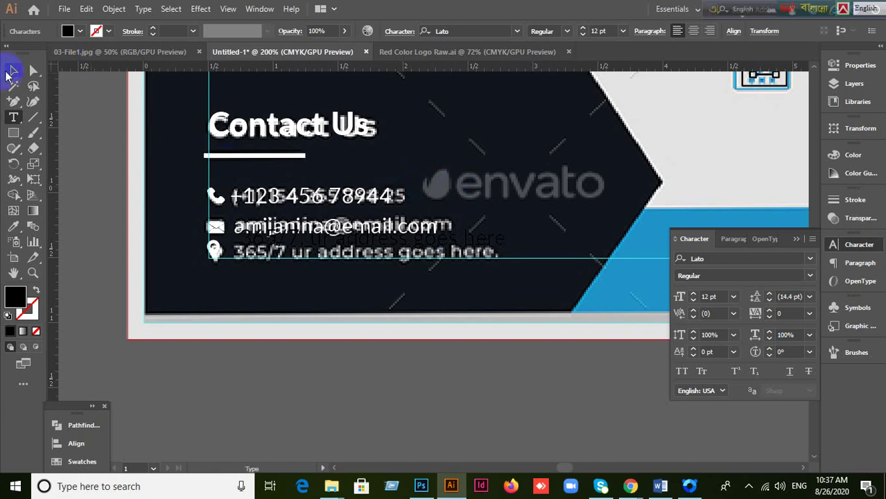
{"action": "double_click", "coordinate": [17, 298]}
{"action": "left_click_drag", "start_coordinate": [130, 197], "coordinate": [97, 77]}
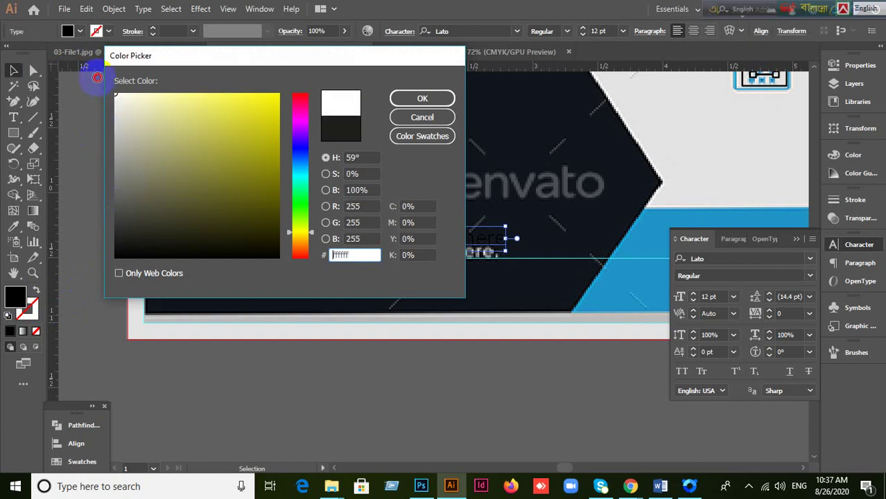
{"action": "left_click", "coordinate": [433, 102]}
Step: Nudge the address text down and align it onto the reference address line
{"action": "left_click", "coordinate": [393, 344]}
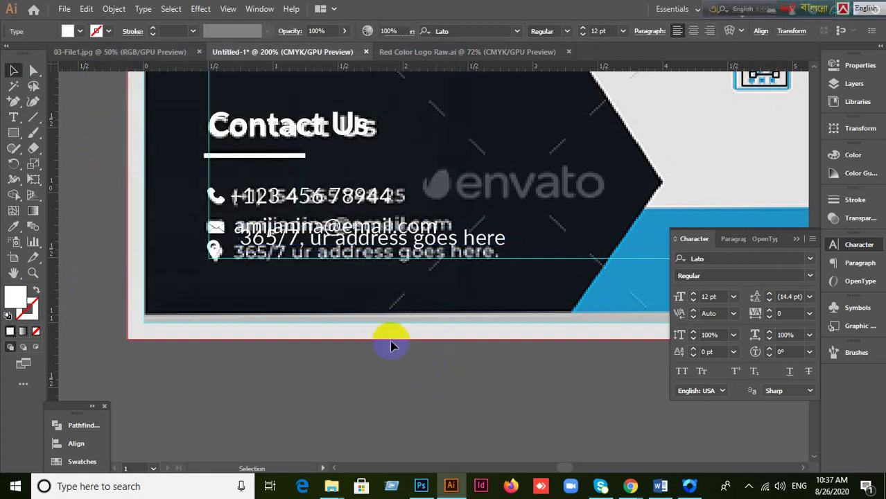
{"action": "left_click", "coordinate": [372, 247]}
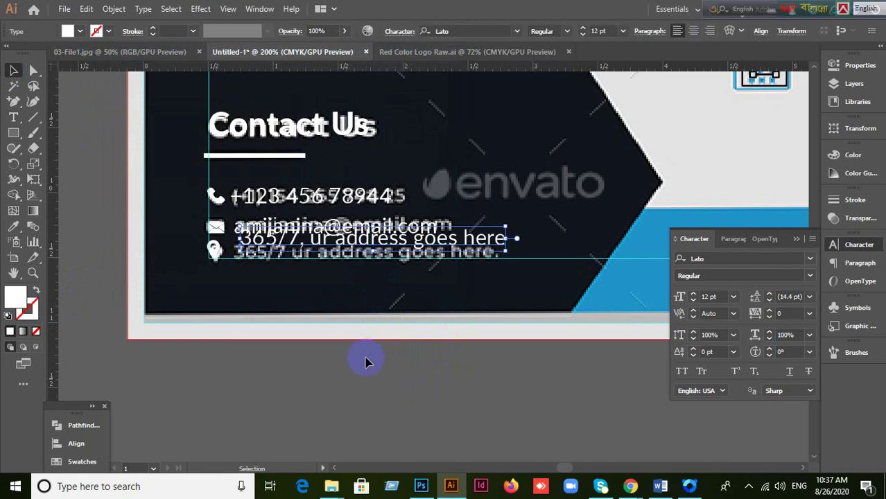
{"action": "key", "text": "shift+Down"}
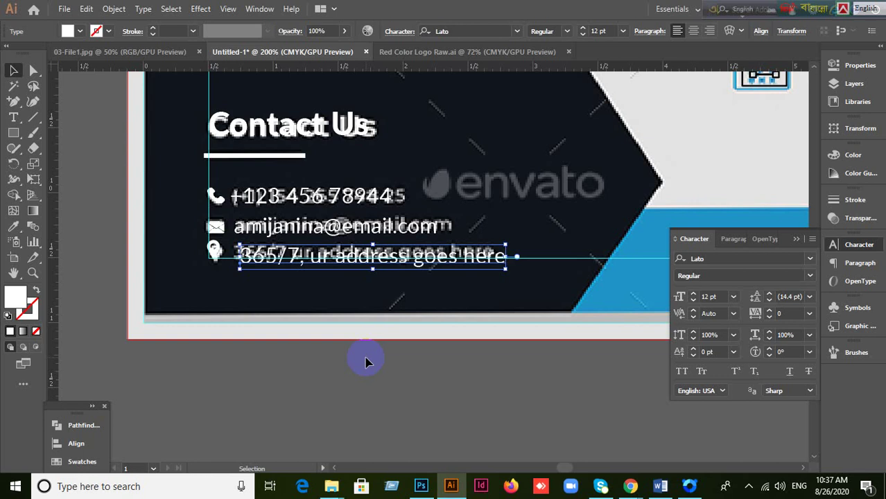
{"action": "left_click", "coordinate": [267, 268]}
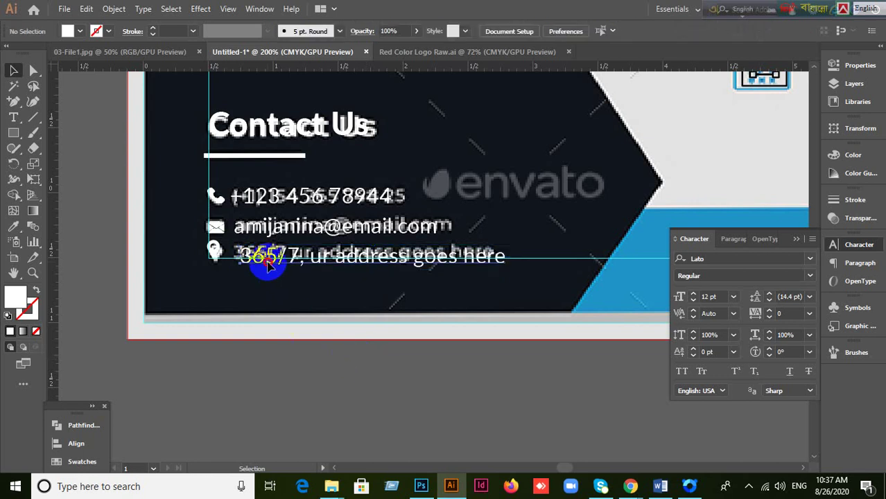
{"action": "left_click_drag", "start_coordinate": [267, 262], "coordinate": [269, 257]}
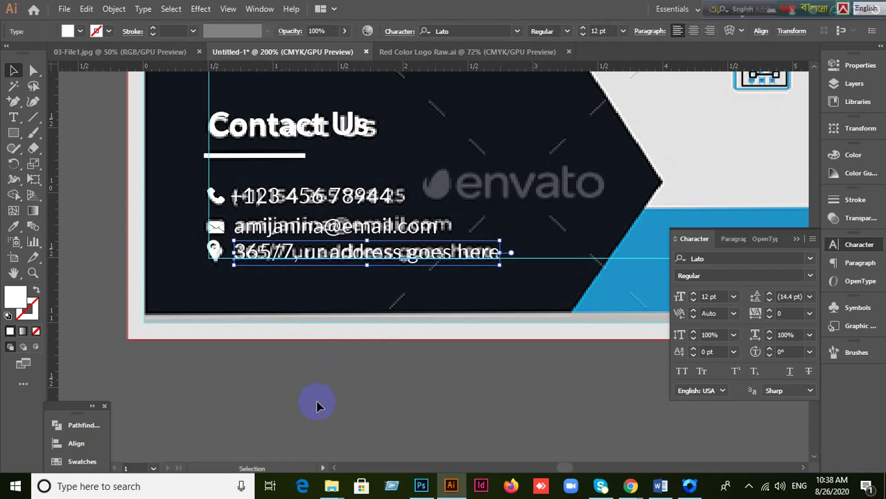
{"action": "key", "text": "ctrl+minus"}
Step: Zoom to the blue Call Us bar and start a new text line over it
{"action": "left_click_drag", "start_coordinate": [474, 336], "coordinate": [309, 360]}
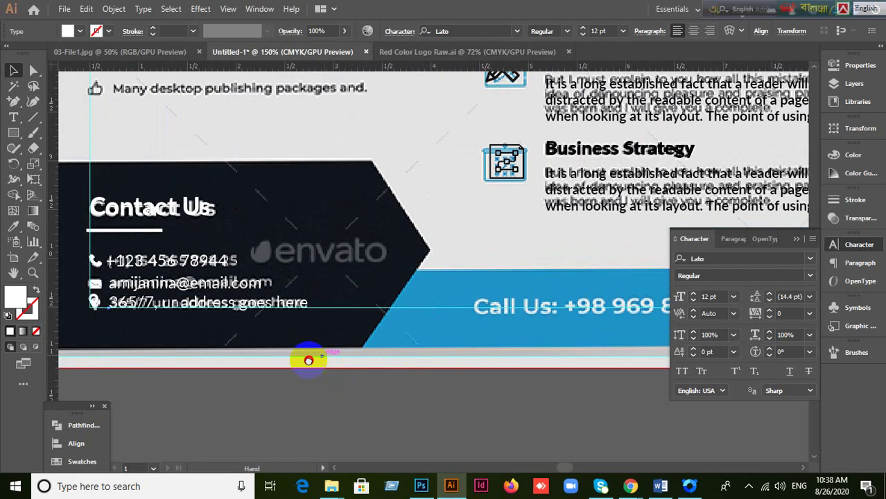
{"action": "left_click", "coordinate": [495, 307]}
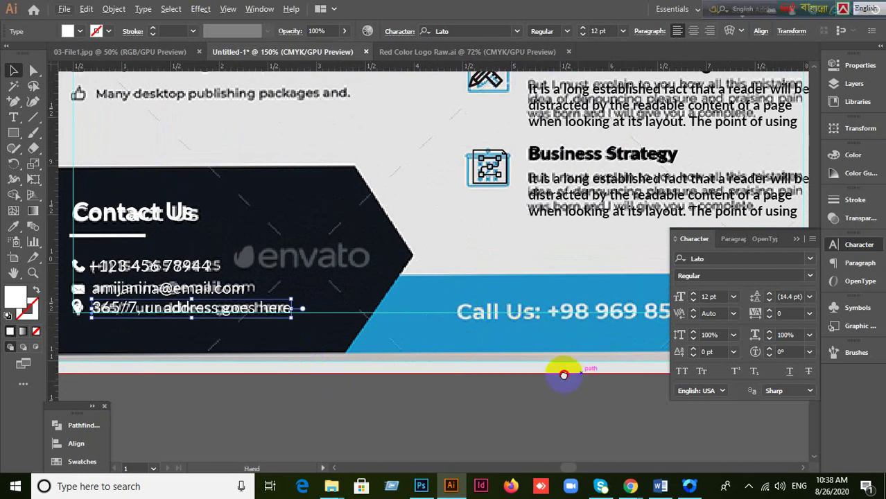
{"action": "left_click", "coordinate": [795, 240]}
{"action": "scroll", "coordinate": [396, 357], "scroll_direction": "up", "scroll_amount": 1}
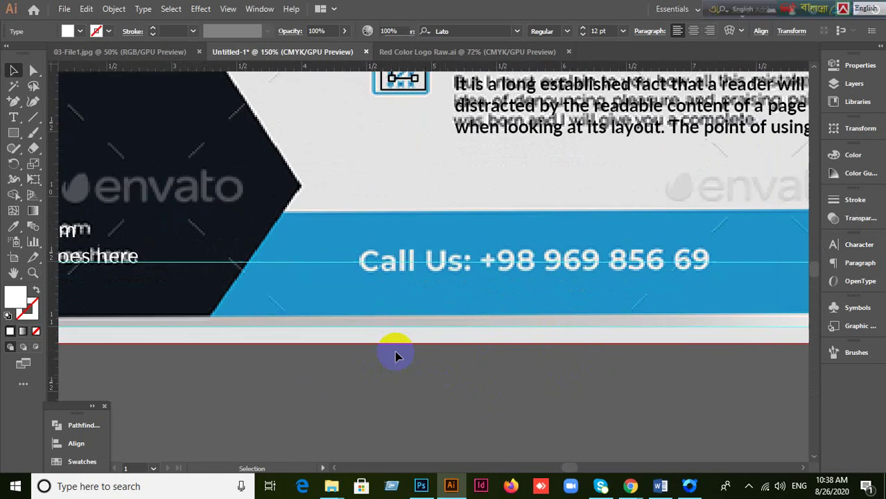
{"action": "left_click", "coordinate": [415, 348]}
{"action": "left_click_drag", "start_coordinate": [572, 345], "coordinate": [528, 315]}
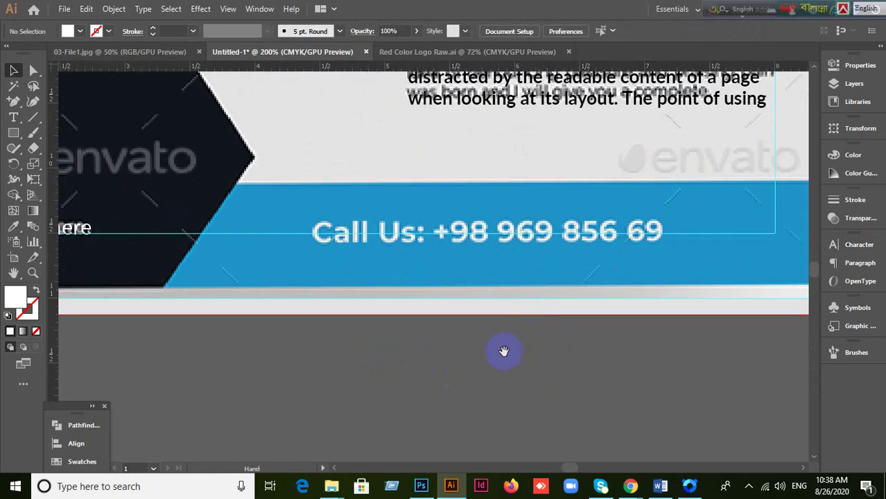
{"action": "left_click", "coordinate": [15, 118]}
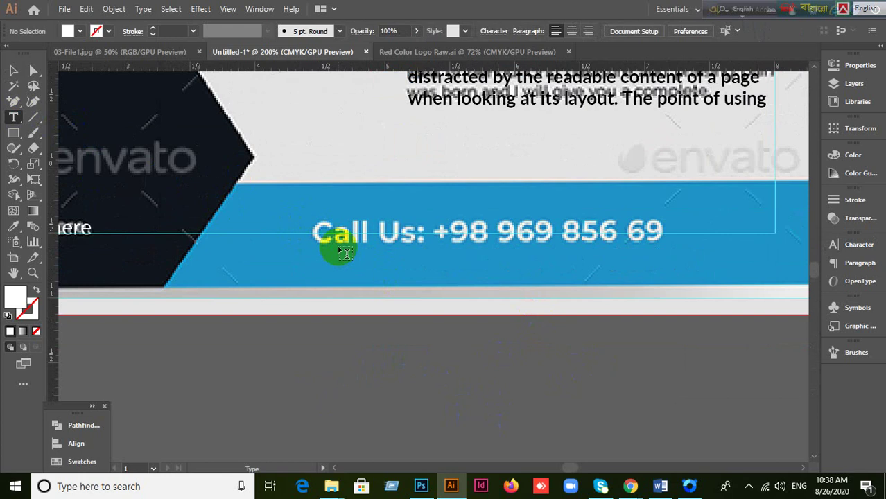
{"action": "left_click", "coordinate": [322, 230]}
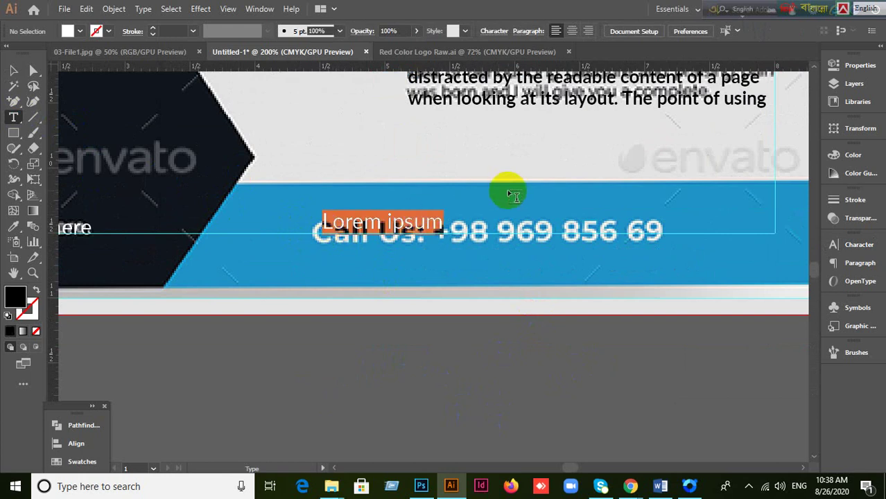
{"action": "key", "text": "BackSpace"}
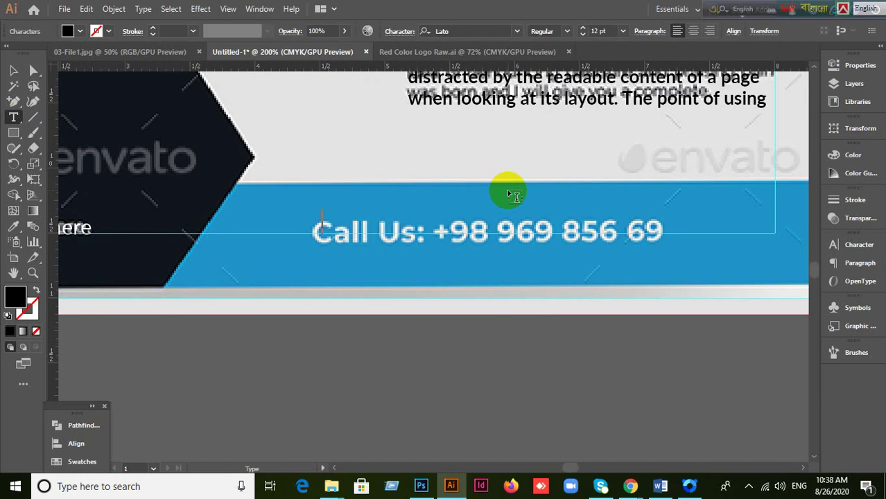
Step: Type 'Call Us:' with the phone number and drag it over the reference text
{"action": "type", "text": "Call Us"}
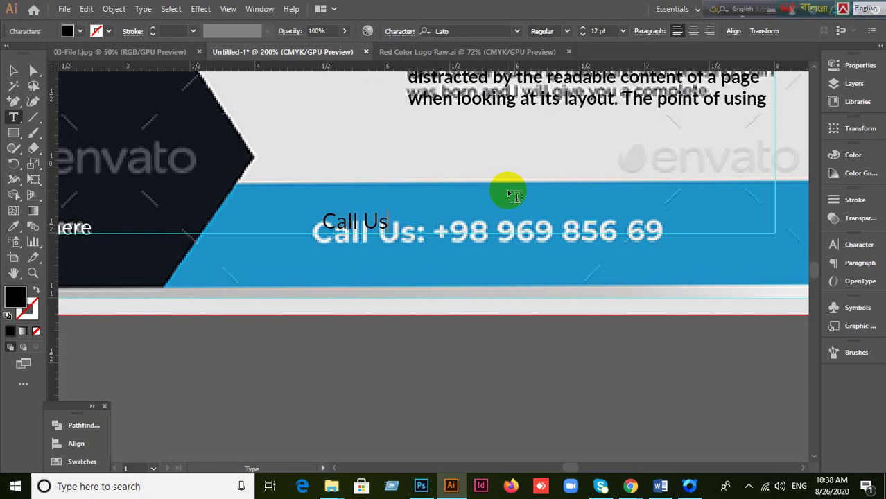
{"action": "type", "text": ":"}
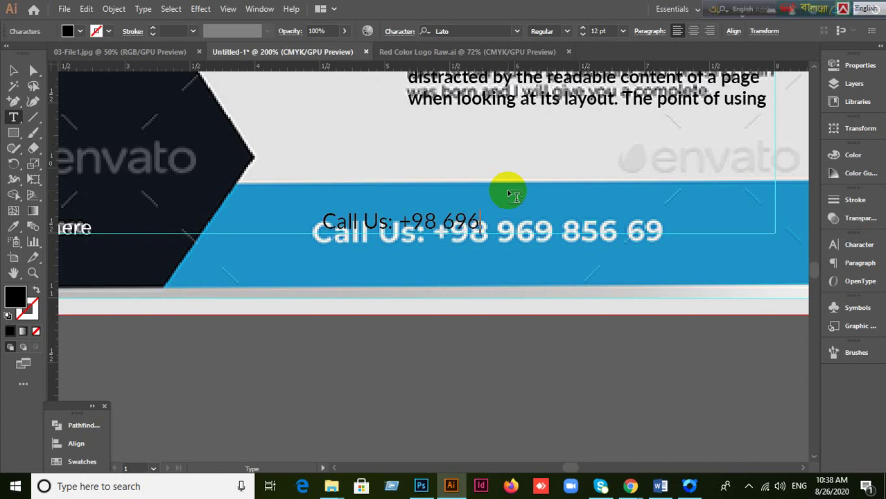
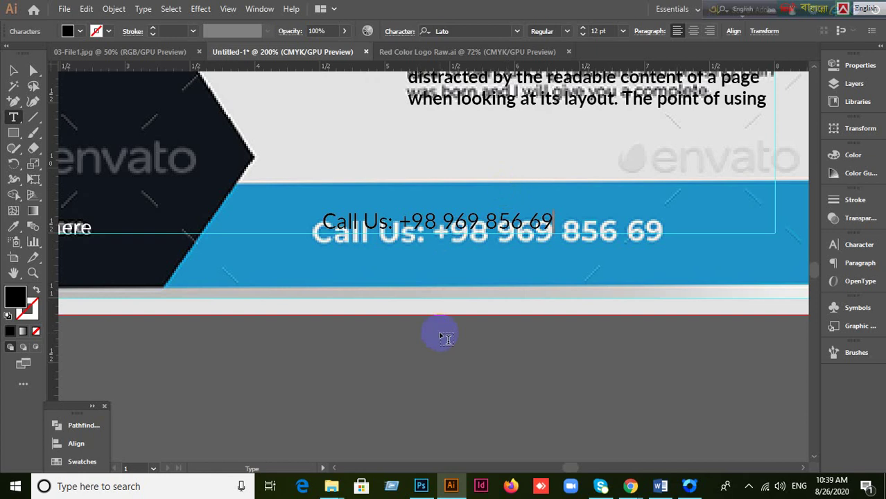
{"action": "left_click", "coordinate": [14, 71]}
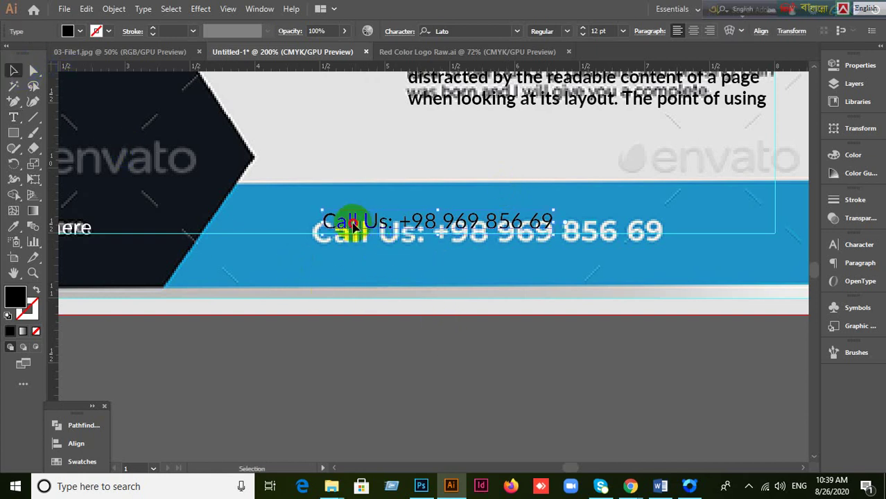
{"action": "left_click_drag", "start_coordinate": [352, 223], "coordinate": [344, 235]}
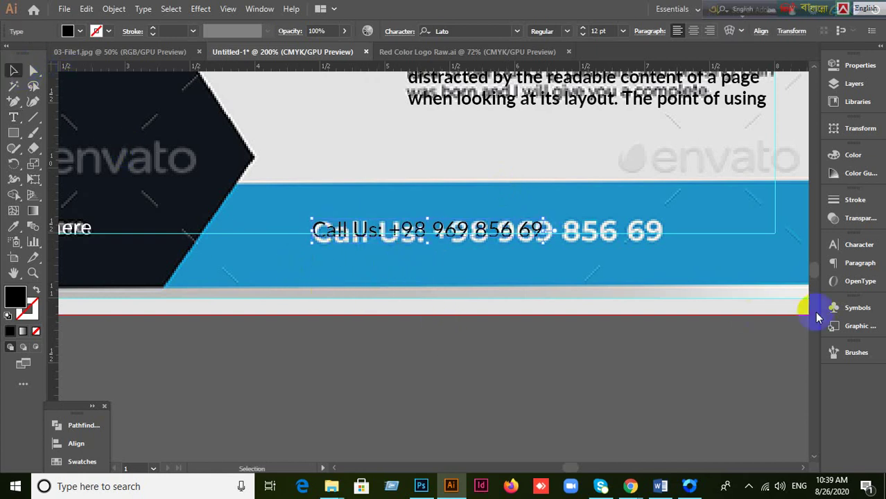
Step: Enlarge the Call Us text to 18 pt and set it to Bold
{"action": "left_click", "coordinate": [849, 245]}
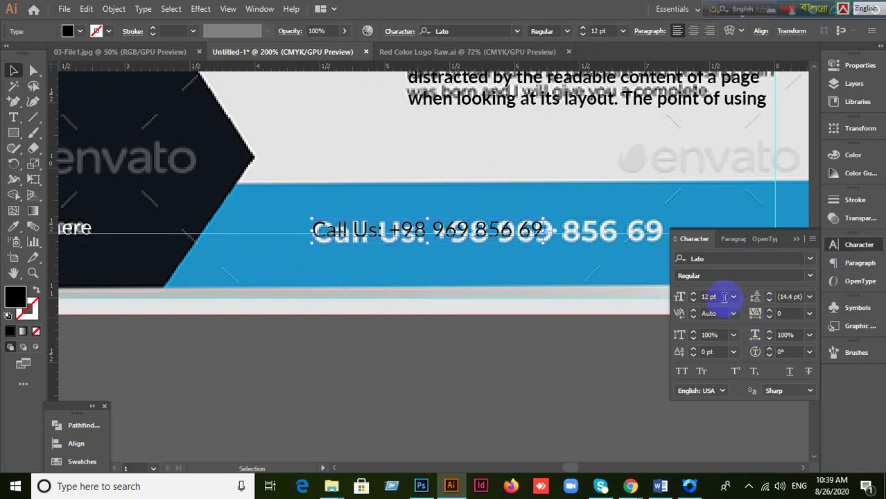
{"action": "left_click", "coordinate": [721, 296]}
{"action": "key", "text": "Up"}
{"action": "key", "text": "Up"}
{"action": "key", "text": "Up"}
{"action": "key", "text": "Up"}
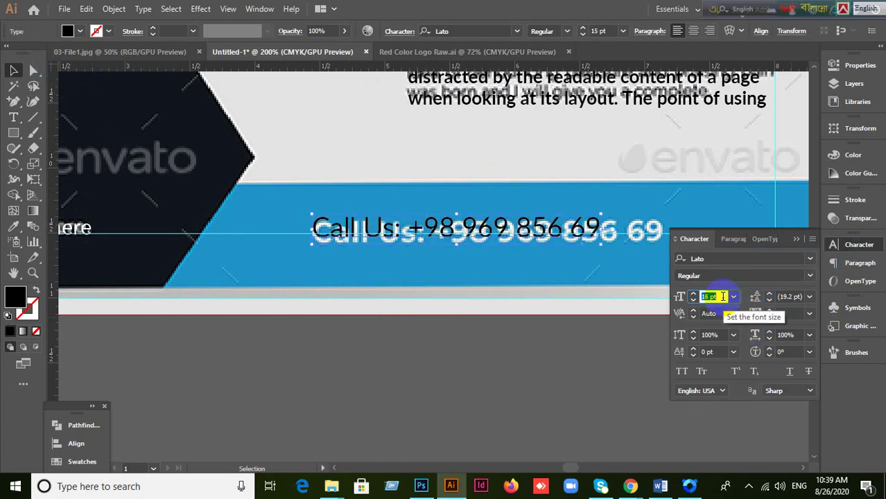
{"action": "left_click", "coordinate": [722, 296]}
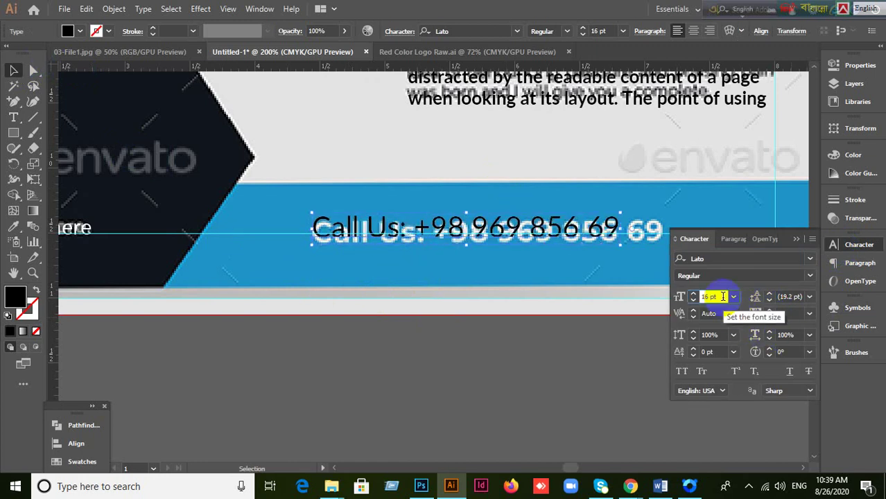
{"action": "key", "text": "Up"}
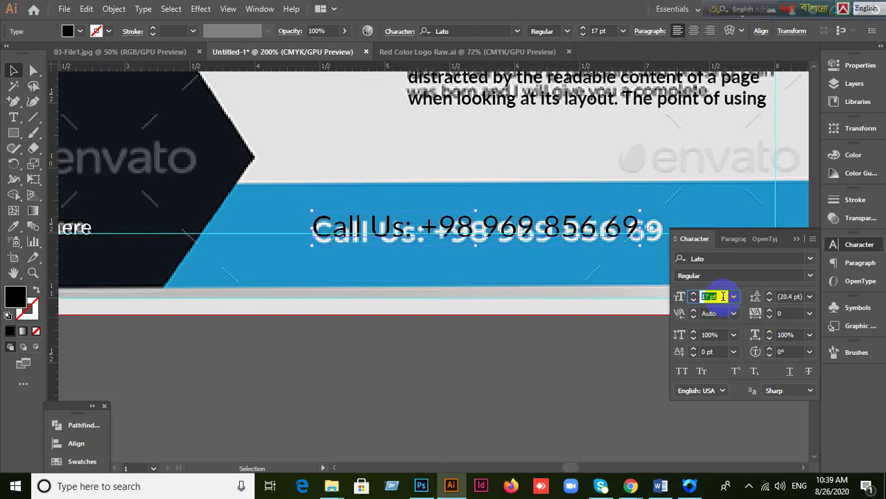
{"action": "key", "text": "Up"}
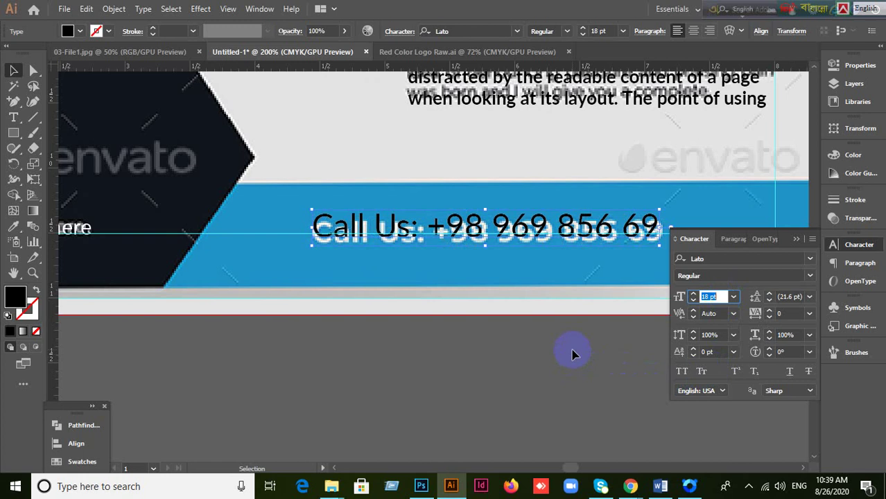
{"action": "left_click", "coordinate": [809, 259]}
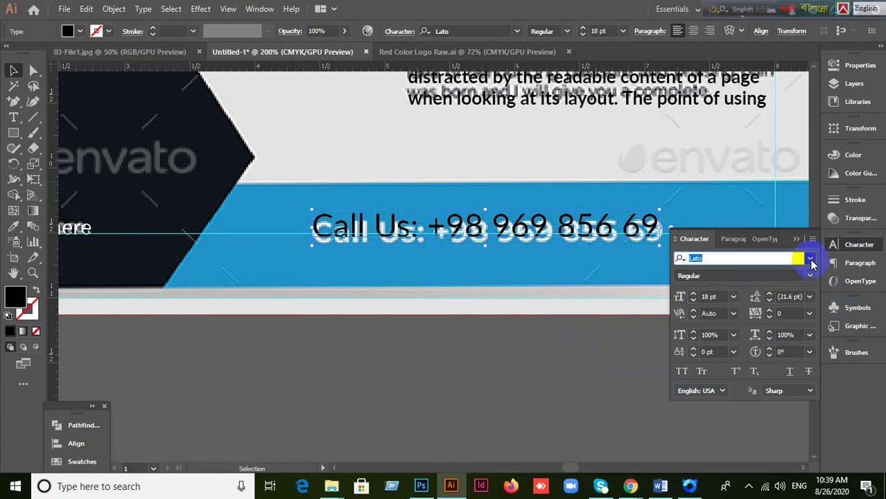
{"action": "left_click", "coordinate": [809, 259]}
{"action": "left_click", "coordinate": [811, 260]}
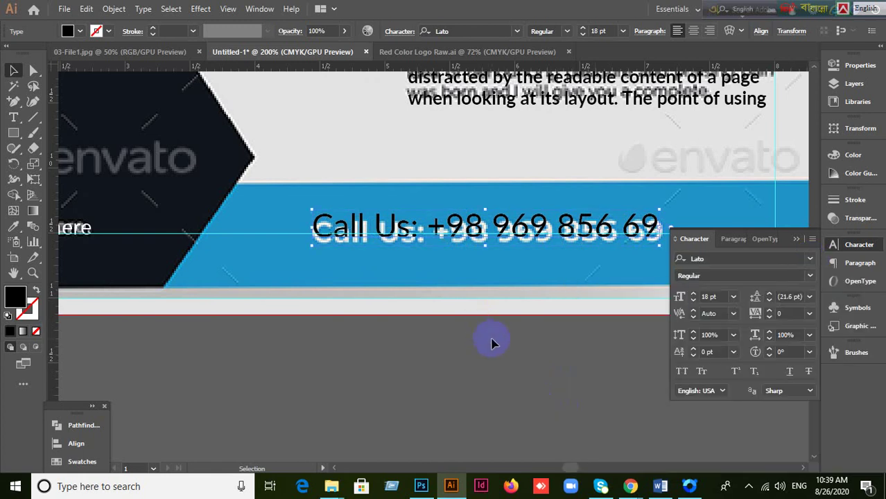
{"action": "left_click", "coordinate": [474, 228]}
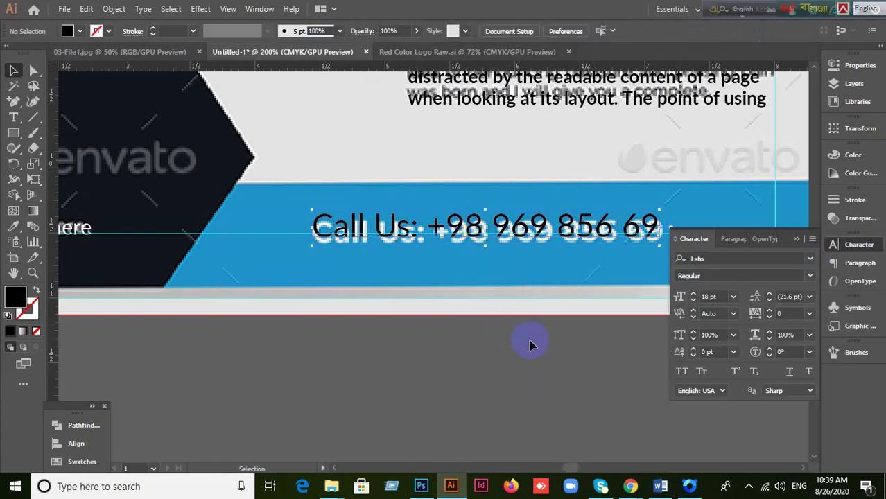
{"action": "left_click", "coordinate": [809, 275]}
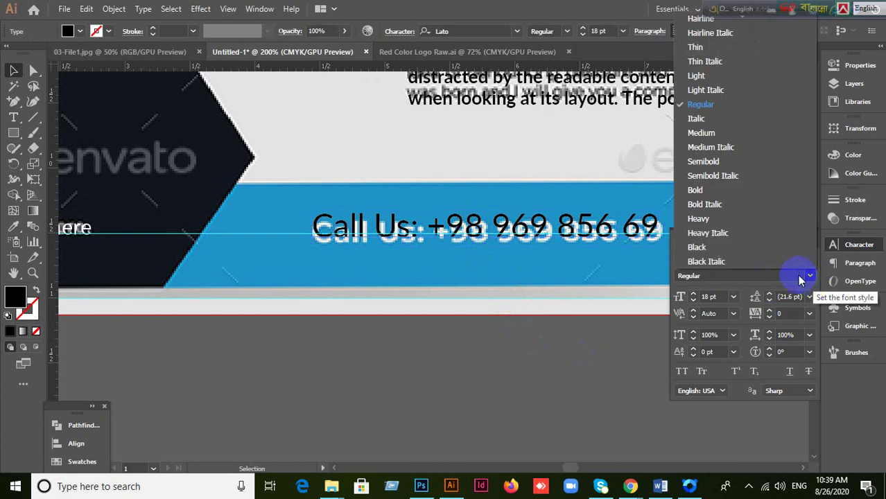
{"action": "left_click", "coordinate": [720, 190]}
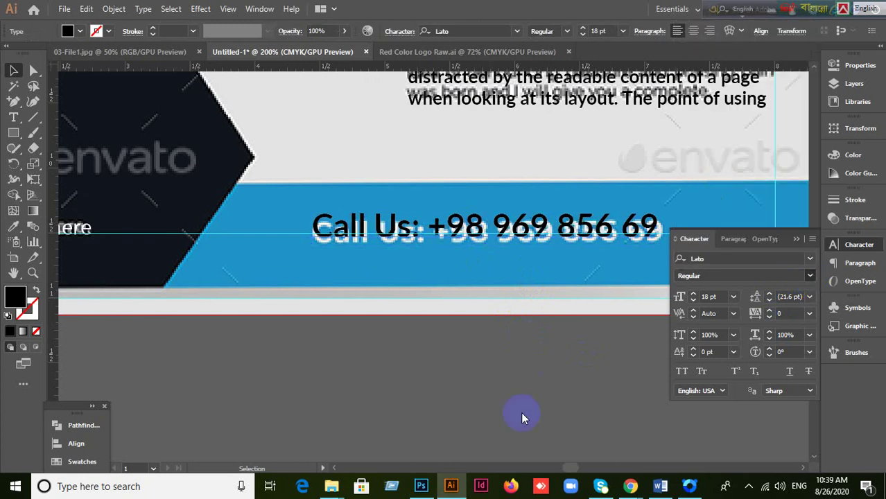
{"action": "left_click", "coordinate": [797, 239]}
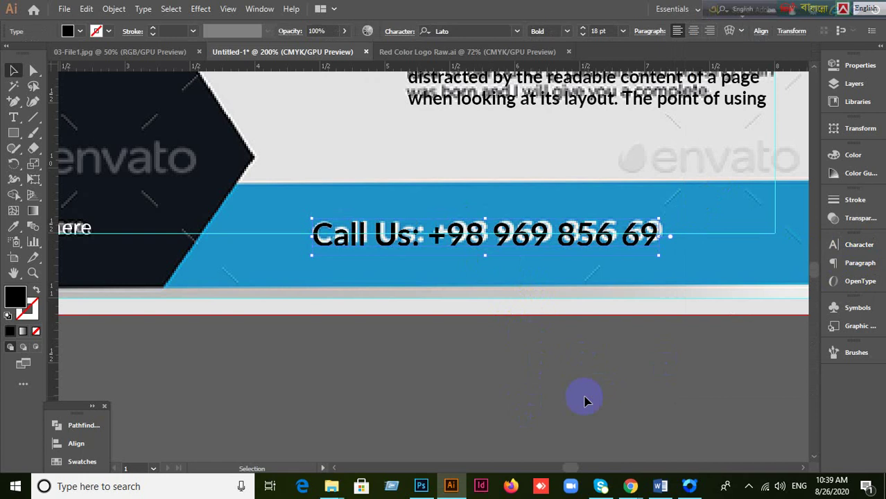
Step: Recolour the Call Us text pure white (ffffff)
{"action": "left_click", "coordinate": [388, 253]}
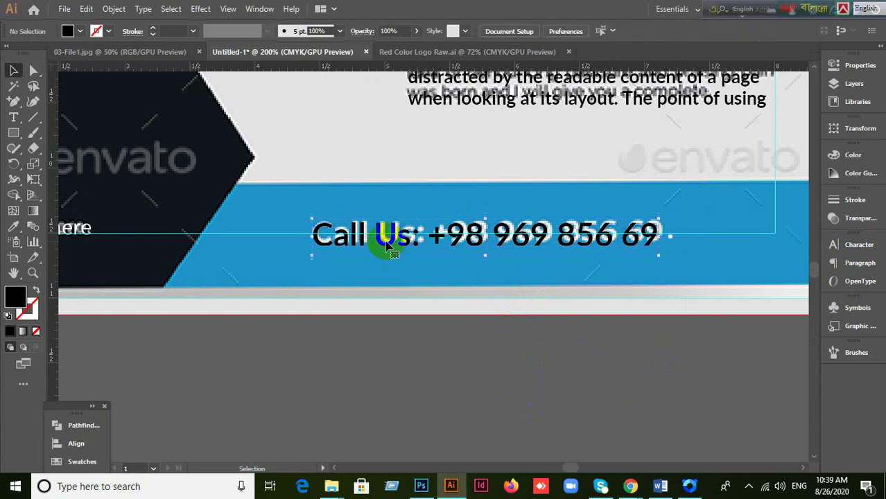
{"action": "left_click", "coordinate": [15, 298]}
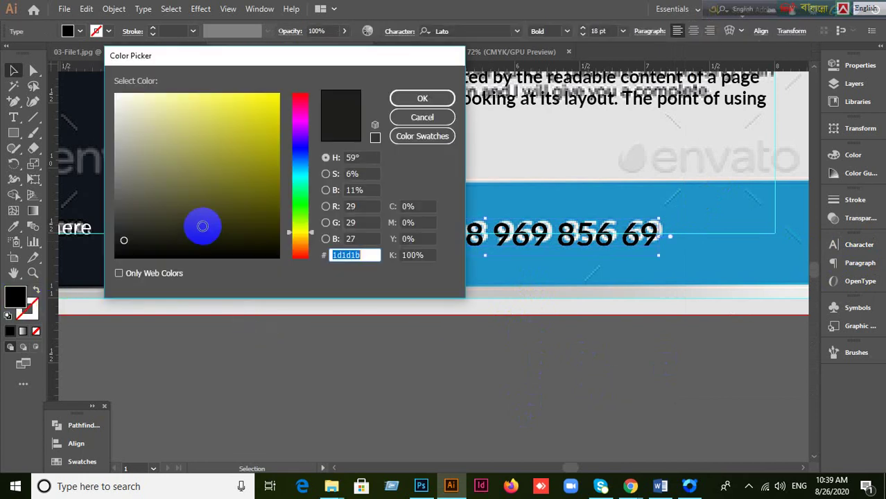
{"action": "left_click_drag", "start_coordinate": [159, 194], "coordinate": [103, 84]}
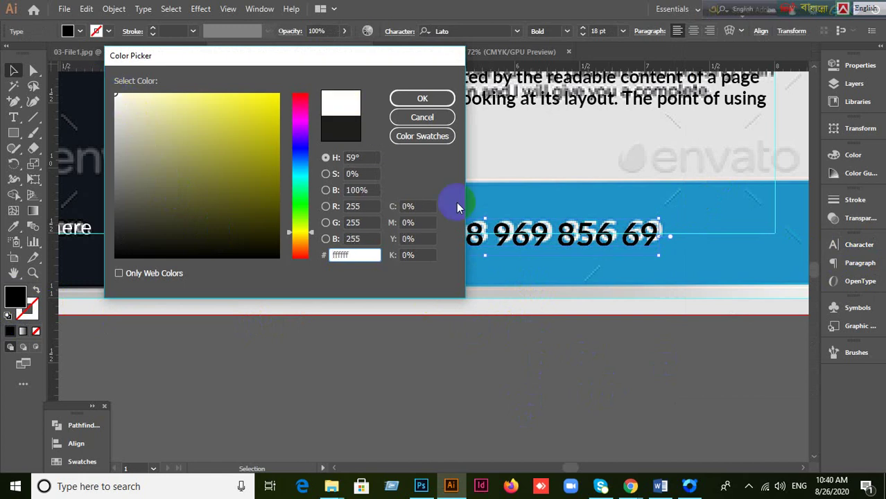
{"action": "left_click", "coordinate": [421, 98]}
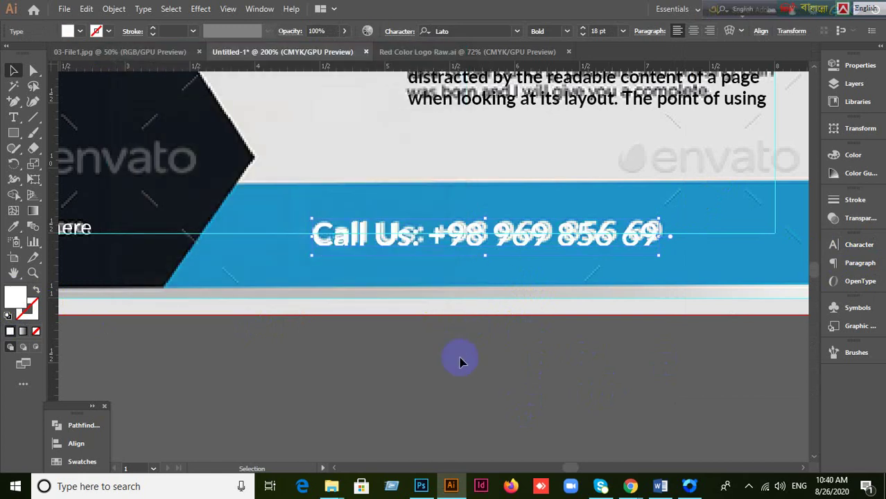
{"action": "scroll", "coordinate": [415, 350], "scroll_direction": "down", "scroll_amount": 1}
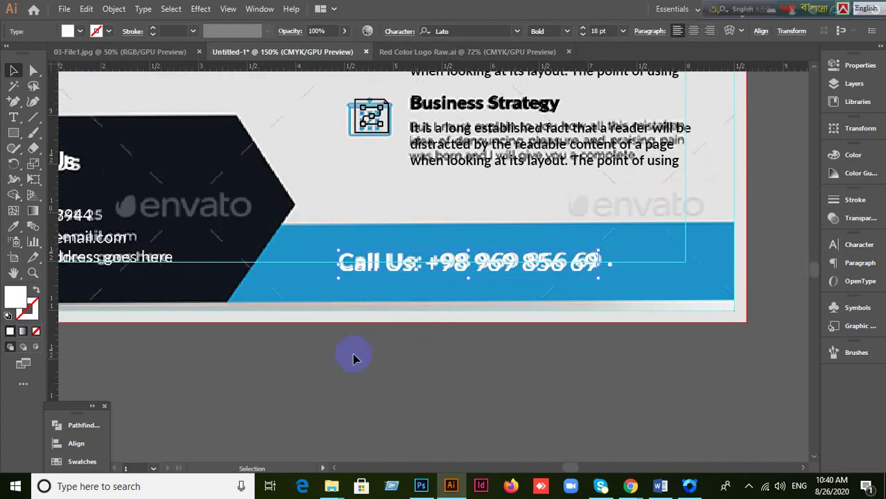
Step: Zoom and pan the view to the Our Advantage section, then pick the Type tool
{"action": "left_click_drag", "start_coordinate": [352, 356], "coordinate": [472, 354]}
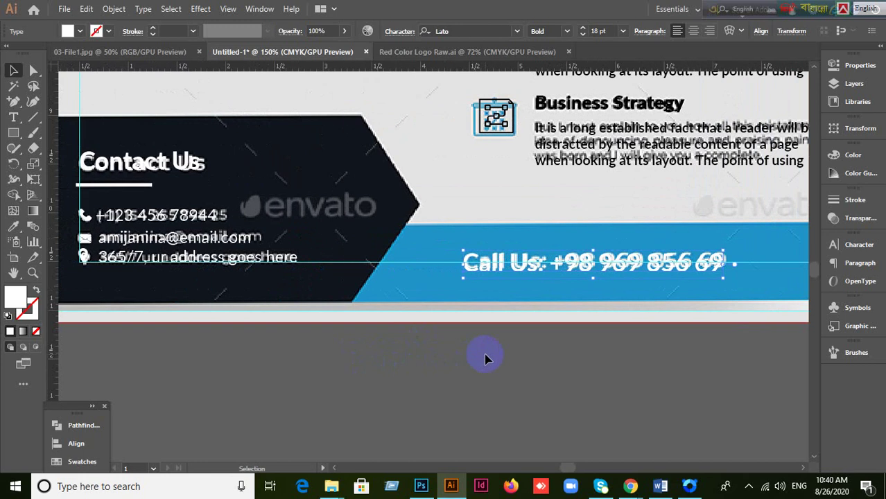
{"action": "scroll", "coordinate": [613, 228], "scroll_direction": "up", "scroll_amount": 5}
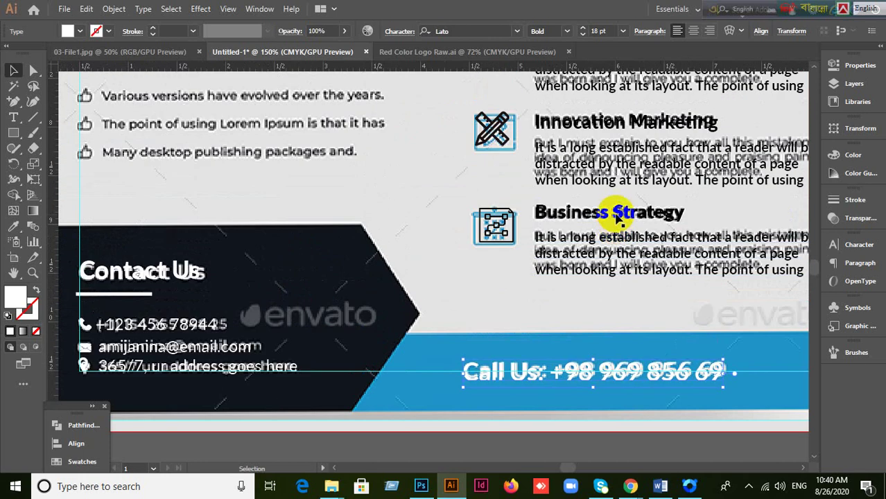
{"action": "scroll", "coordinate": [613, 215], "scroll_direction": "down", "scroll_amount": 5}
{"action": "scroll", "coordinate": [488, 287], "scroll_direction": "up", "scroll_amount": 4}
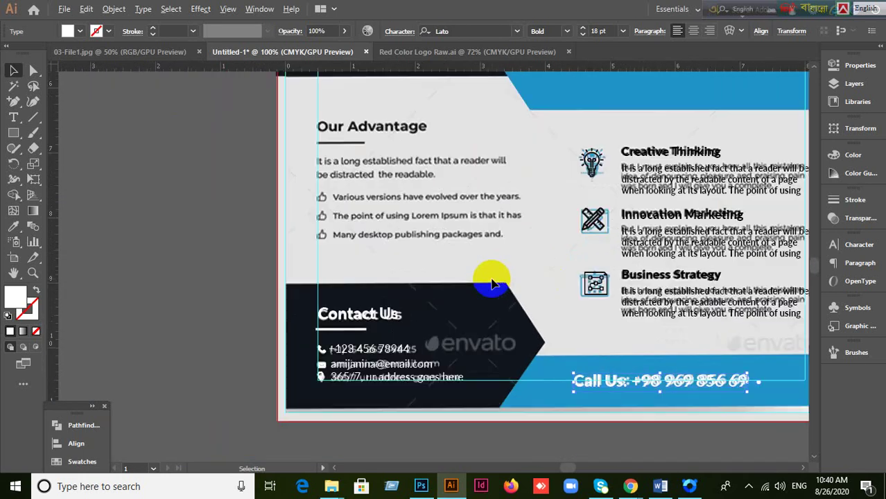
{"action": "scroll", "coordinate": [454, 286], "scroll_direction": "down", "scroll_amount": 2}
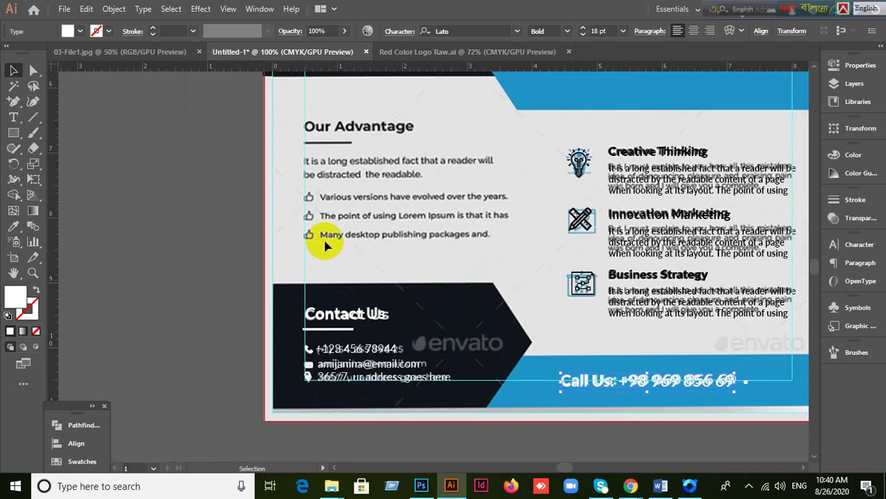
{"action": "scroll", "coordinate": [320, 197], "scroll_direction": "up", "scroll_amount": 2}
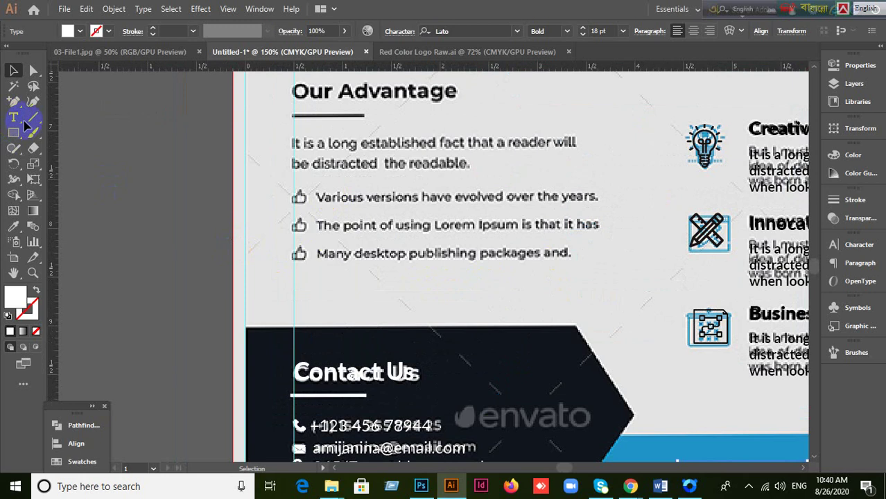
{"action": "key", "text": "v"}
{"action": "left_click_drag", "start_coordinate": [387, 185], "coordinate": [382, 223]}
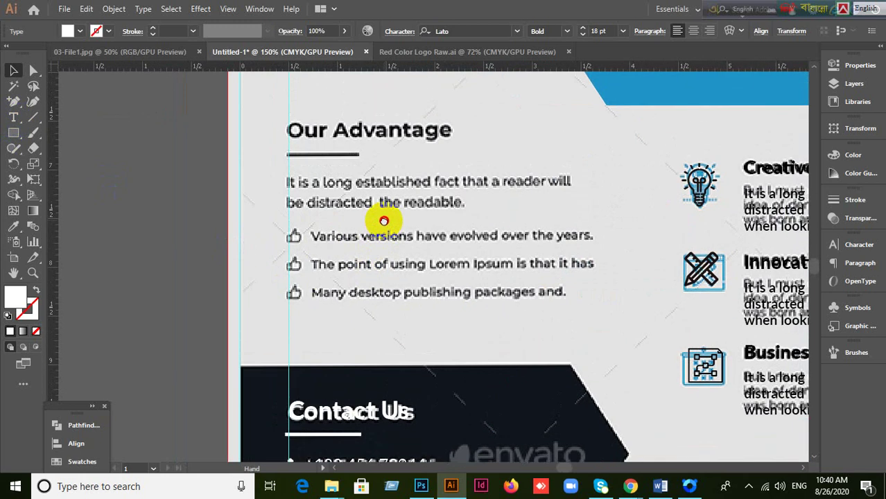
{"action": "scroll", "coordinate": [334, 179], "scroll_direction": "up", "scroll_amount": 1}
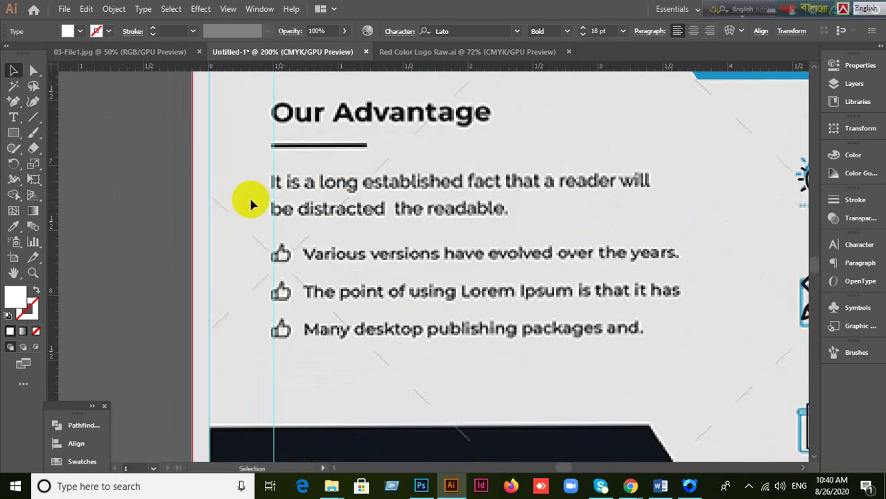
{"action": "left_click", "coordinate": [14, 118]}
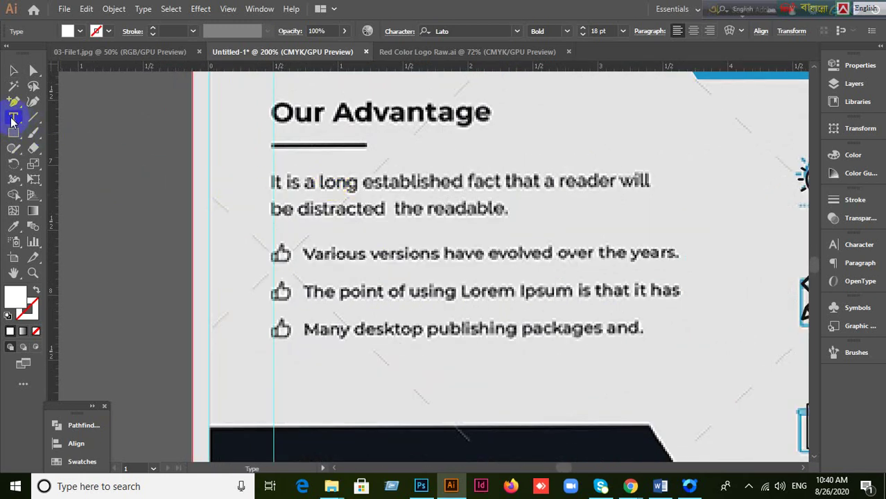
Step: Replace the placeholder in a new text line above the heading with 'Our Advantage'
{"action": "left_click", "coordinate": [273, 102]}
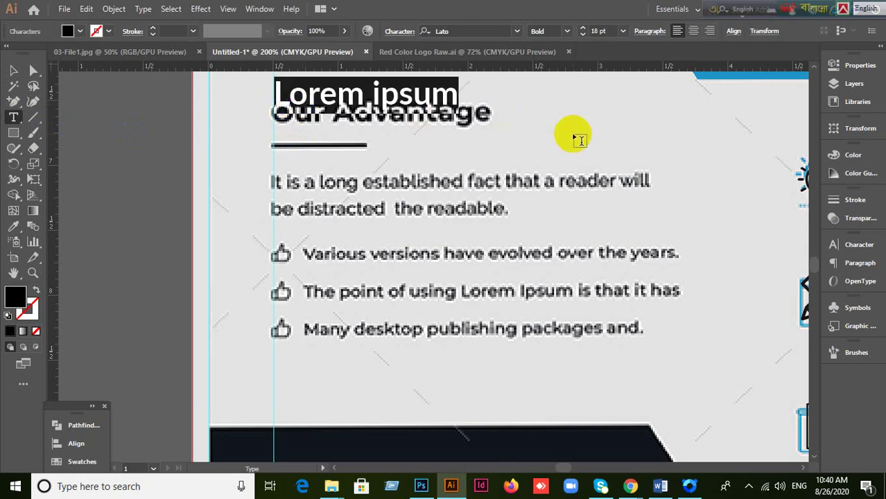
{"action": "key", "text": "BackSpace"}
{"action": "type", "text": "ou"}
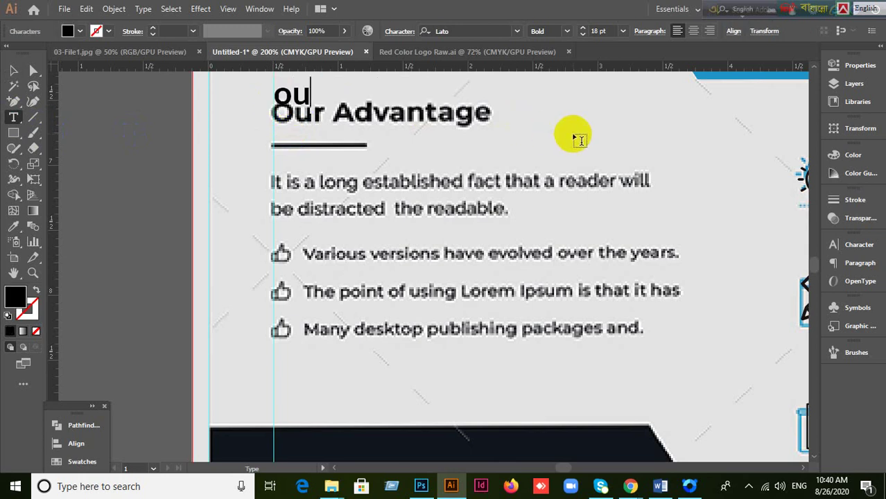
{"action": "key", "text": "BackSpace"}
{"action": "key", "text": "BackSpace"}
{"action": "type", "text": "Our"}
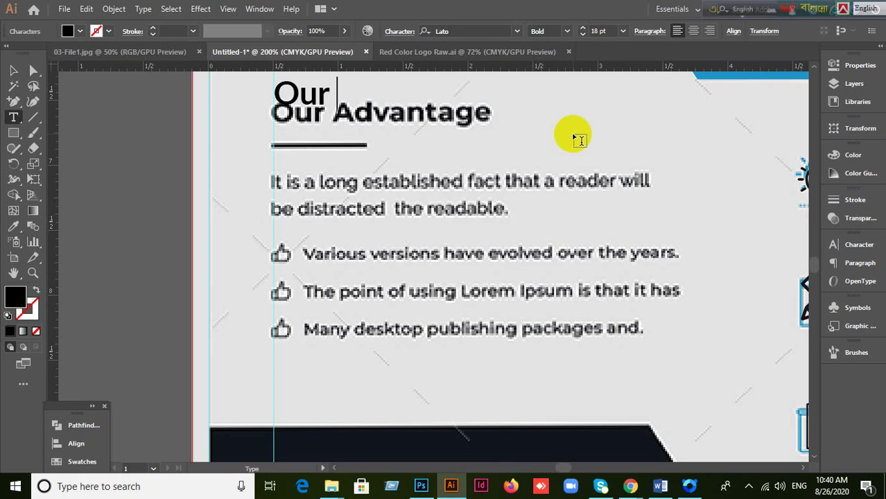
{"action": "type", "text": "A"}
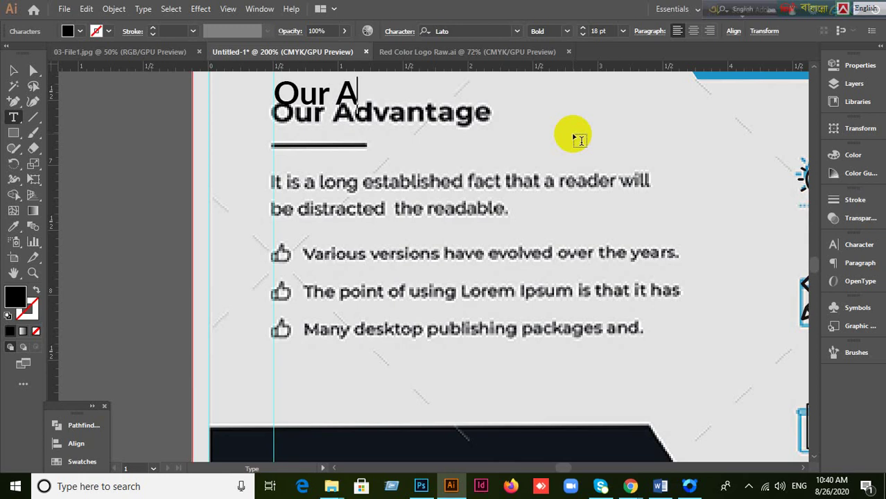
{"action": "type", "text": "d"}
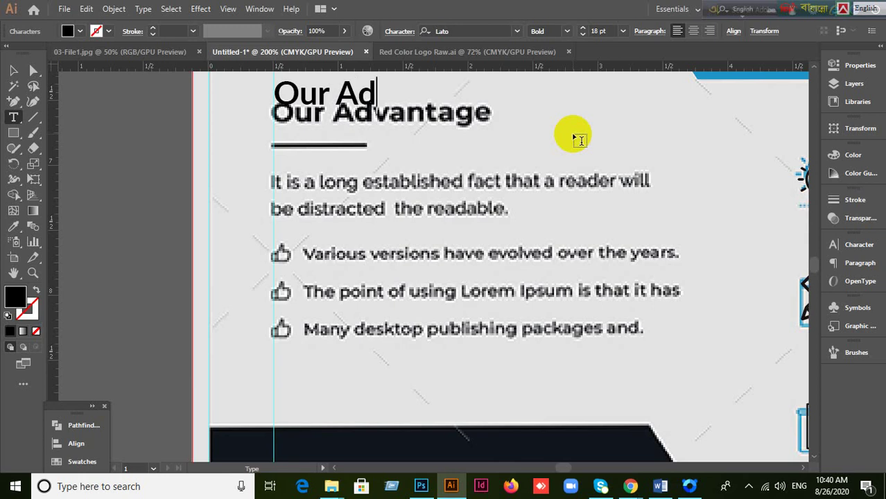
{"action": "type", "text": "va"}
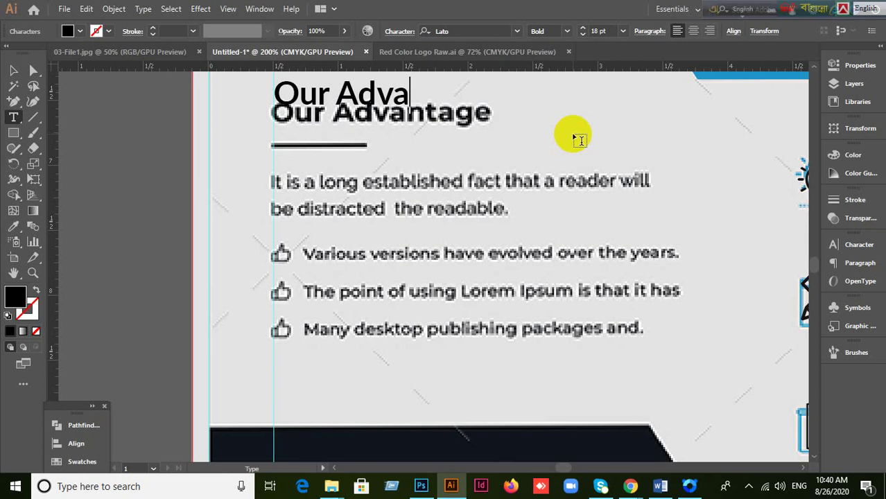
{"action": "type", "text": "ntage"}
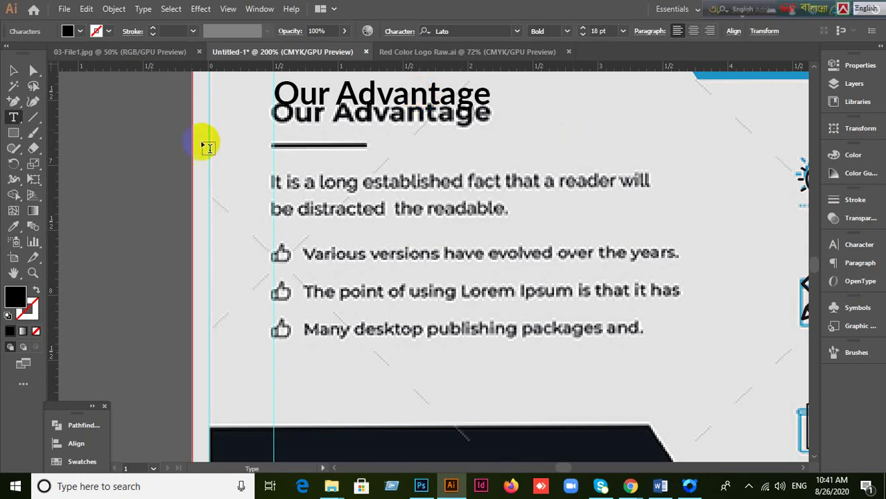
Step: Nudge the new 'Our Advantage' heading down to sit over the original heading
{"action": "left_click", "coordinate": [13, 71]}
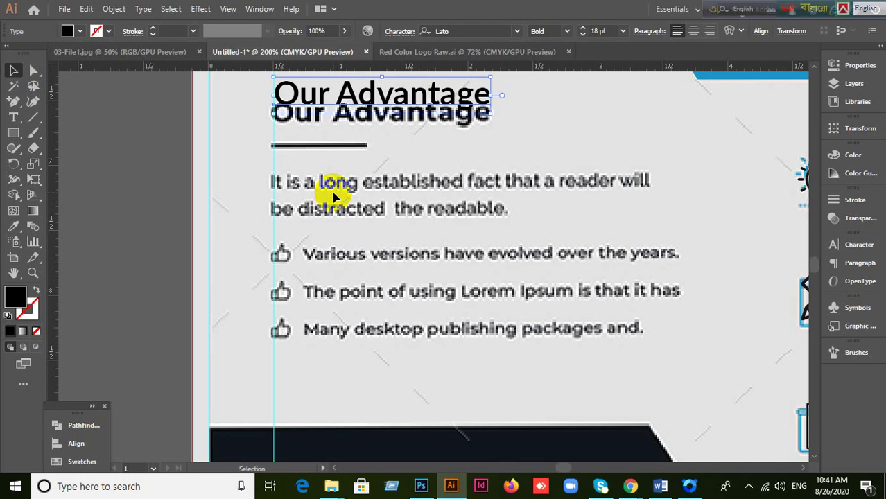
{"action": "key", "text": "shift+Down"}
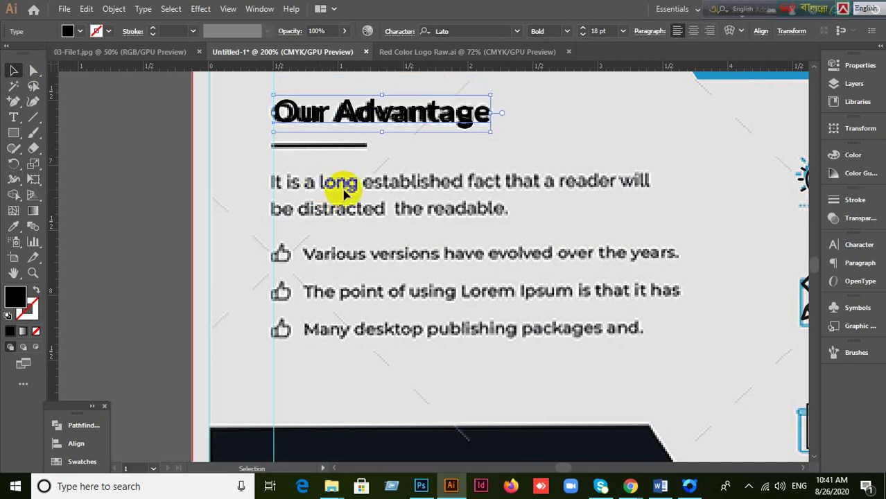
{"action": "left_click", "coordinate": [104, 193]}
{"action": "left_click", "coordinate": [286, 122]}
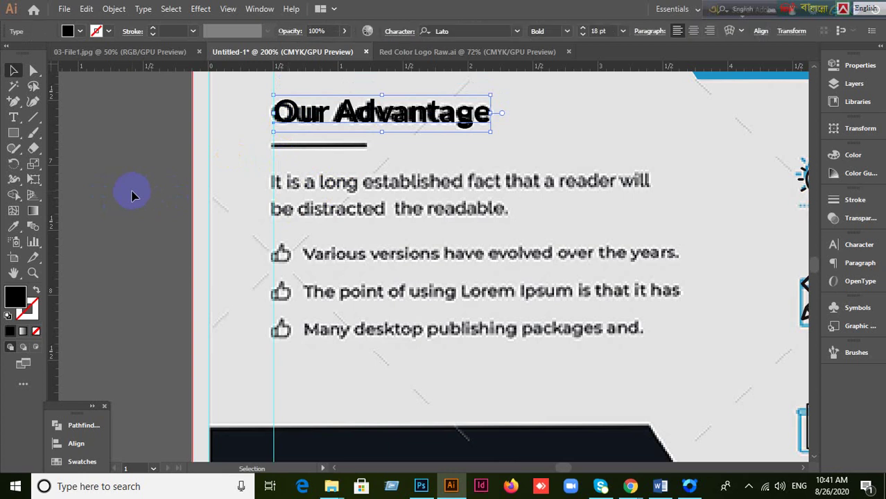
{"action": "left_click", "coordinate": [142, 243]}
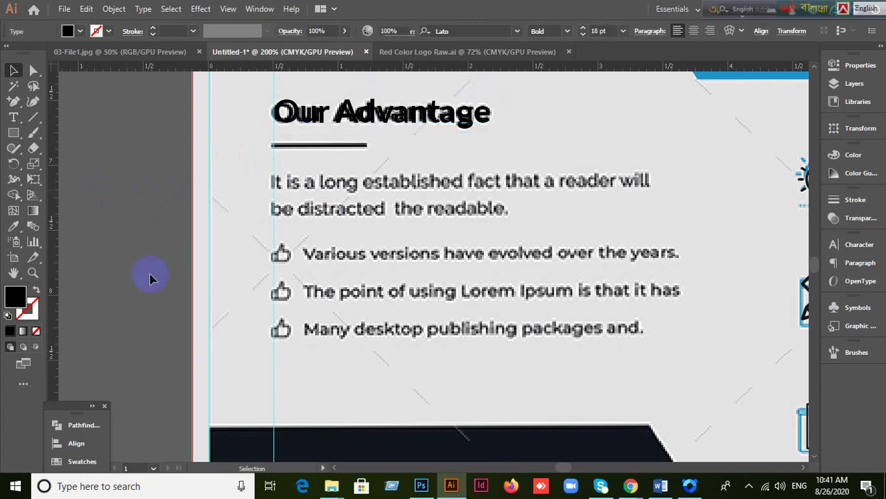
Step: Add a text line above the paragraph, replacing the placeholder with 'It is a long established'
{"action": "left_click", "coordinate": [14, 118]}
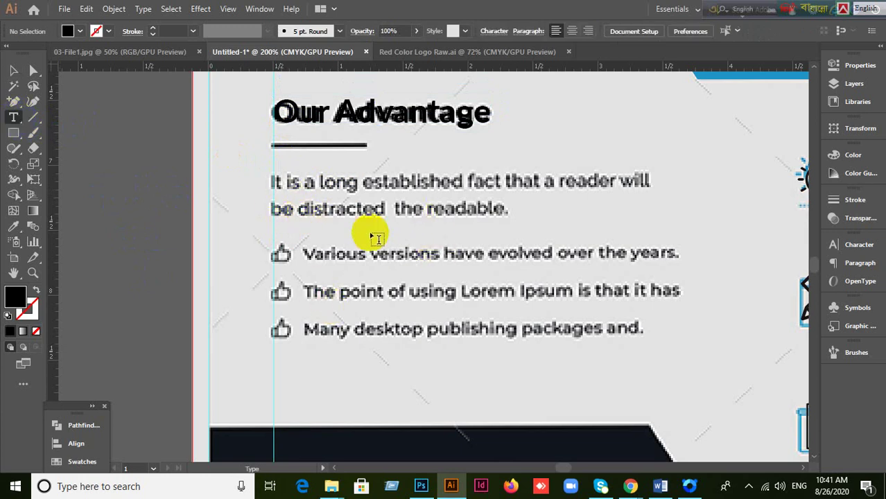
{"action": "left_click", "coordinate": [274, 181]}
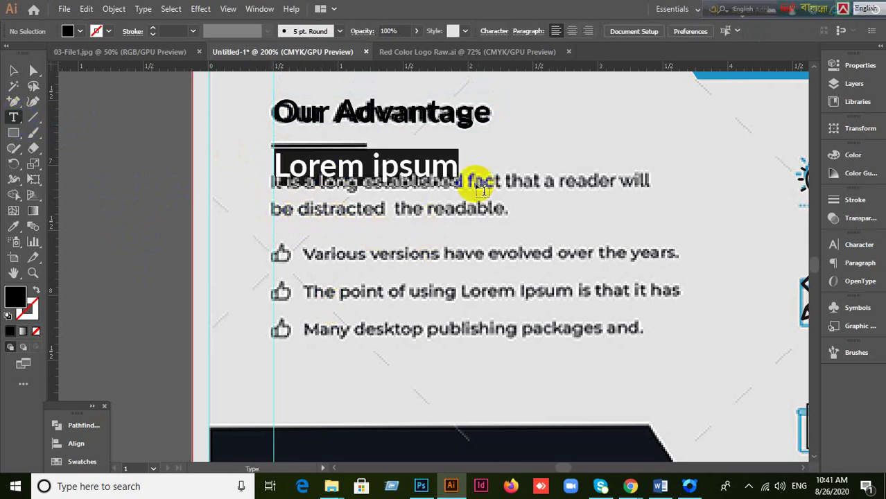
{"action": "key", "text": "BackSpace"}
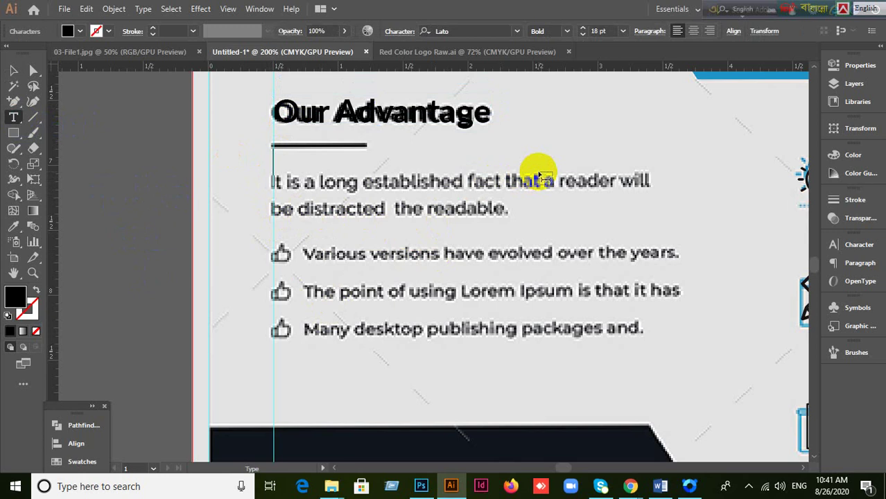
{"action": "type", "text": "It is a lo"}
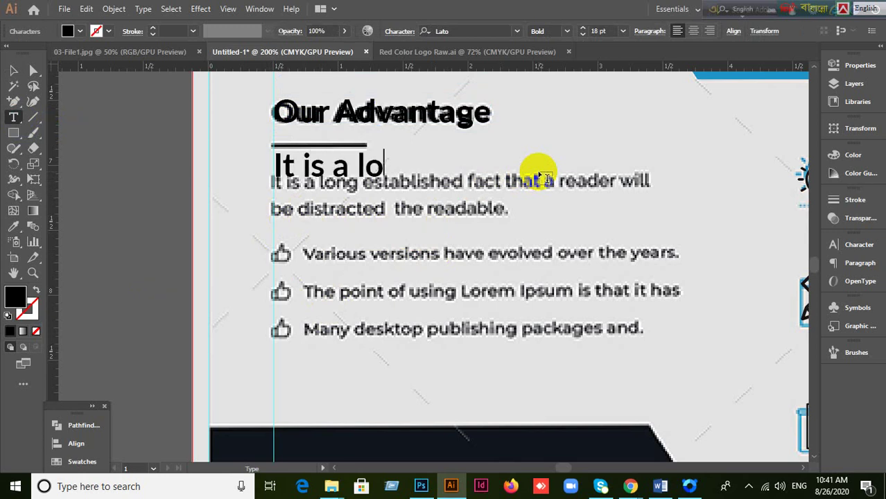
{"action": "type", "text": "ng es"}
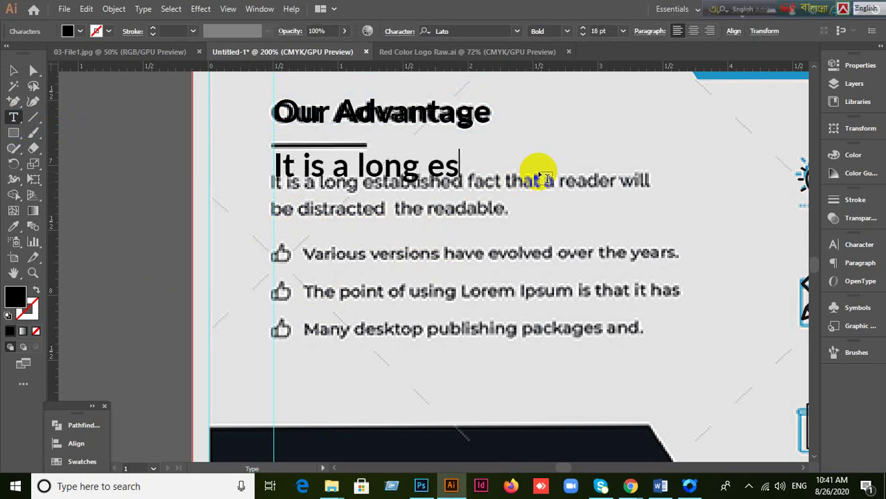
{"action": "type", "text": "tab"}
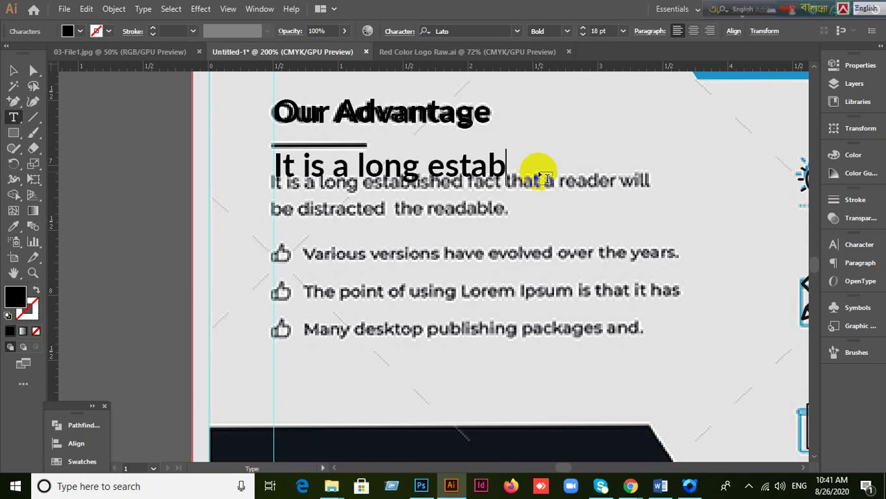
{"action": "type", "text": "lishedfa"}
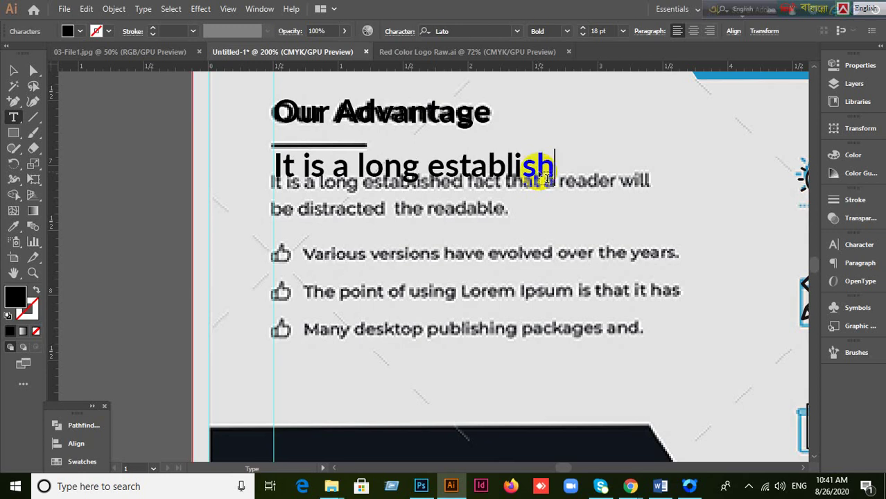
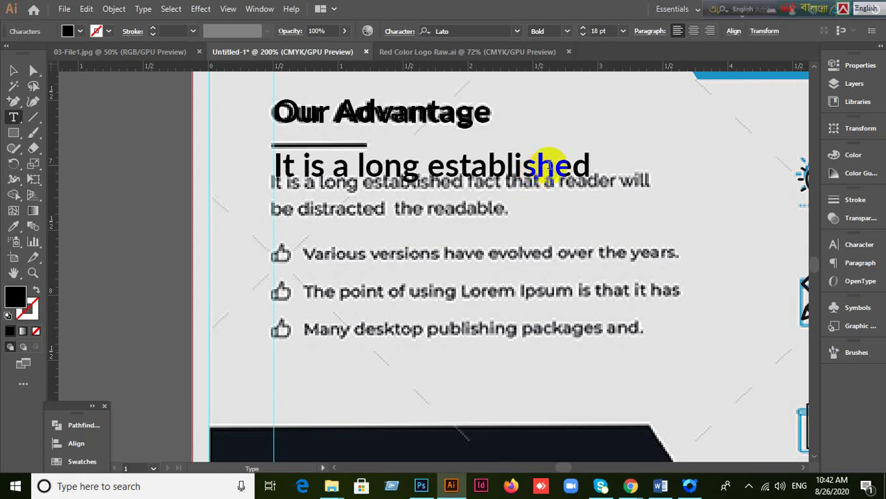
Step: Extend the line to 'It is a long established fact' and move it down onto the paragraph
{"action": "type", "text": "fa"}
{"action": "key", "text": "BackSpace"}
{"action": "key", "text": "BackSpace"}
{"action": "type", "text": "fact"}
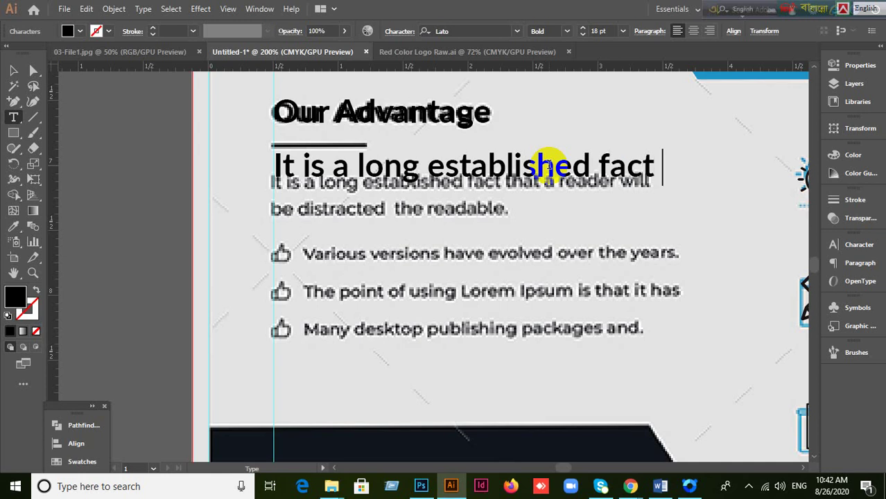
{"action": "left_click", "coordinate": [13, 70]}
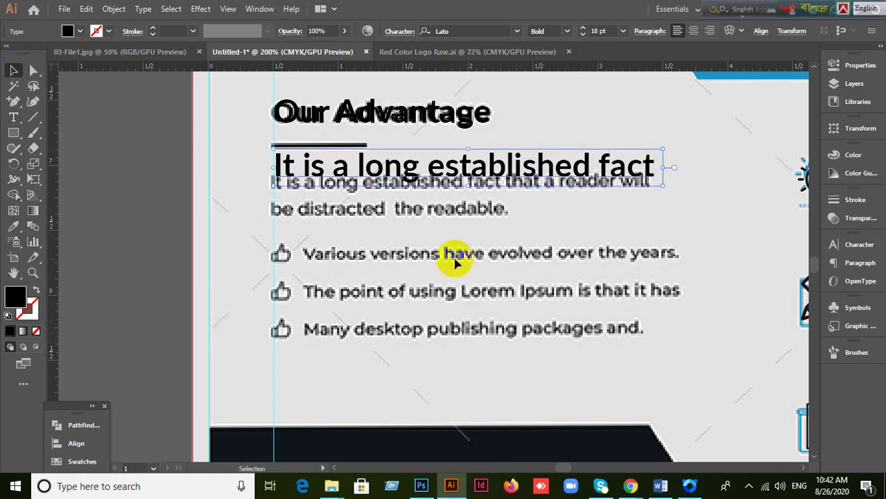
{"action": "left_click_drag", "start_coordinate": [392, 173], "coordinate": [458, 226]}
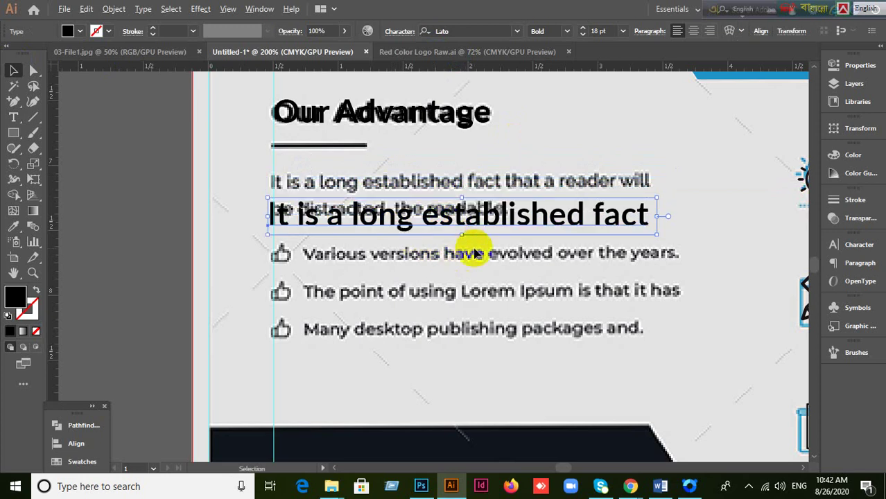
{"action": "scroll", "coordinate": [471, 251], "scroll_direction": "down", "scroll_amount": 3}
{"action": "scroll", "coordinate": [492, 248], "scroll_direction": "up", "scroll_amount": 2}
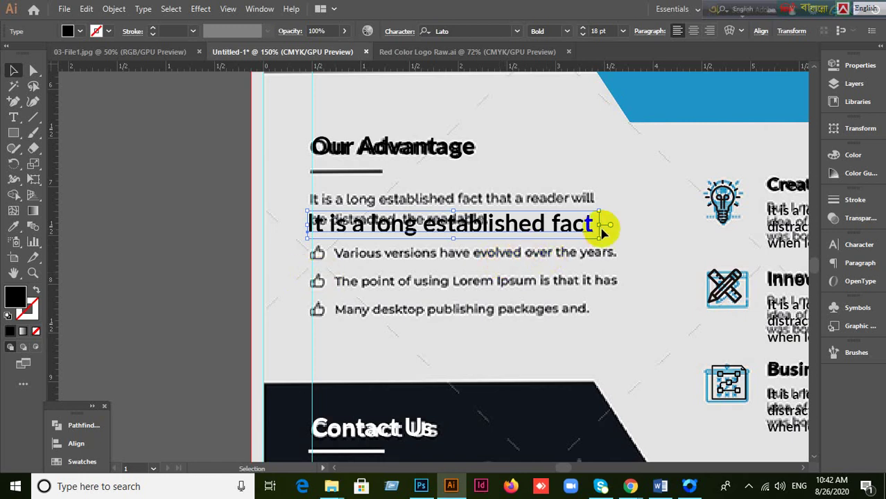
Step: Append 'that a reader will' after 'fact' in the retyped line
{"action": "double_click", "coordinate": [586, 223]}
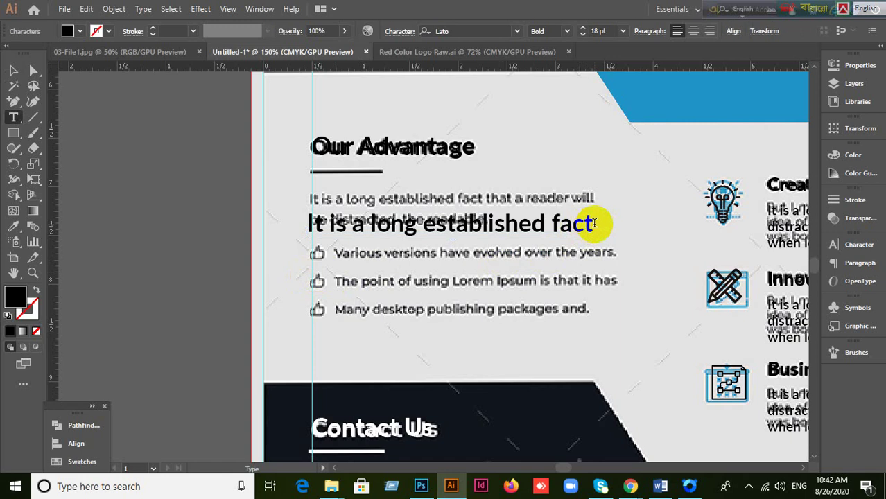
{"action": "left_click", "coordinate": [603, 223]}
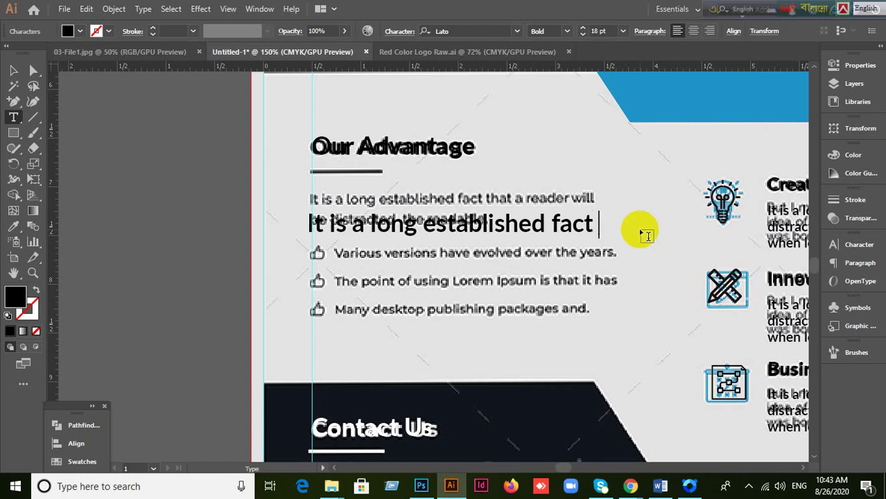
{"action": "type", "text": "that"}
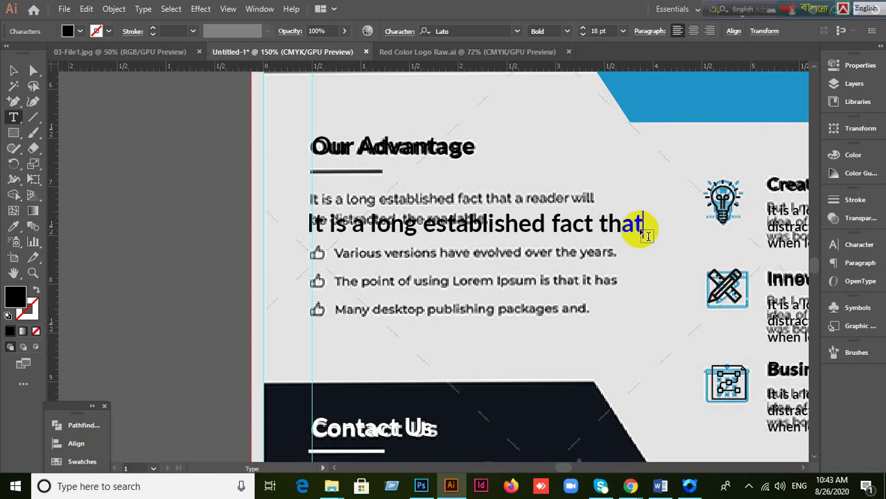
{"action": "type", "text": " a reader "}
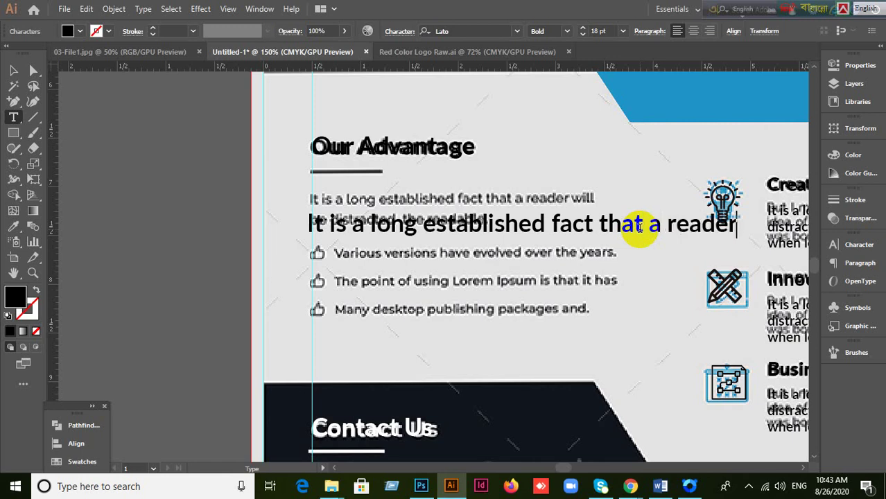
{"action": "type", "text": "will"}
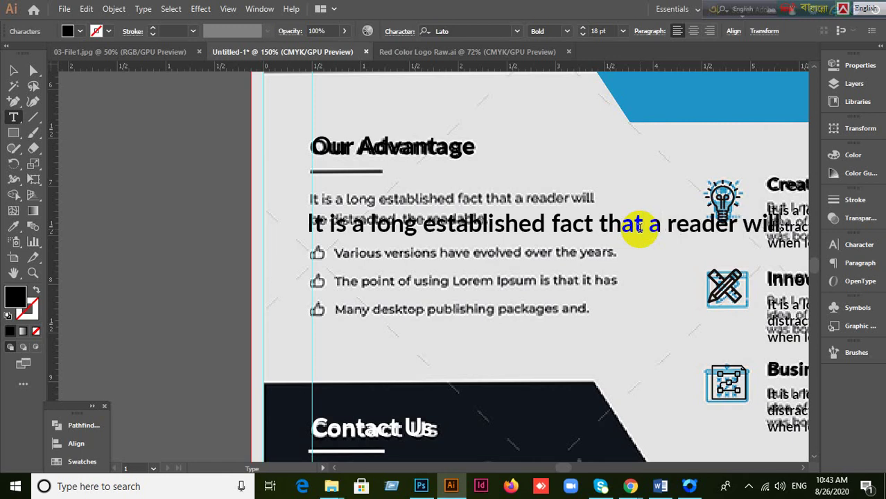
{"action": "left_click", "coordinate": [13, 70]}
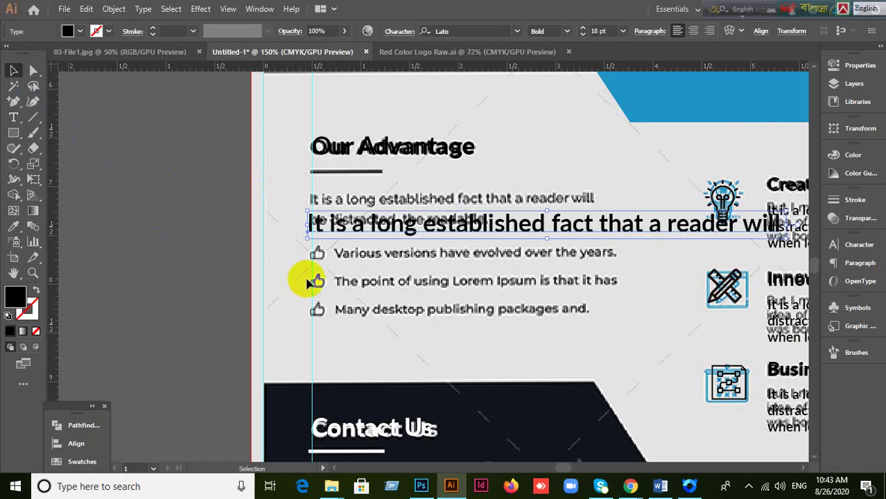
Step: Restyle the retyped line as Lato Regular 11 pt and move it over the paragraph's first line
{"action": "left_click", "coordinate": [861, 246]}
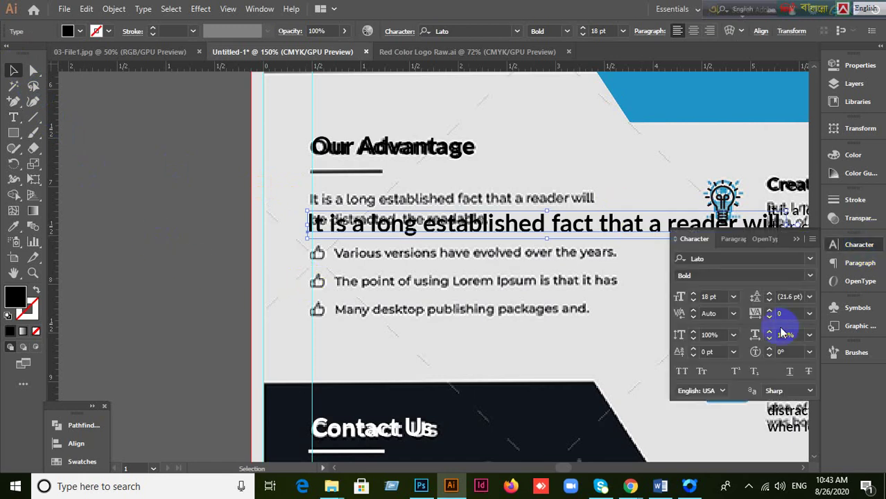
{"action": "left_click", "coordinate": [711, 296]}
{"action": "key", "text": "Down"}
{"action": "key", "text": "Down"}
{"action": "key", "text": "Down"}
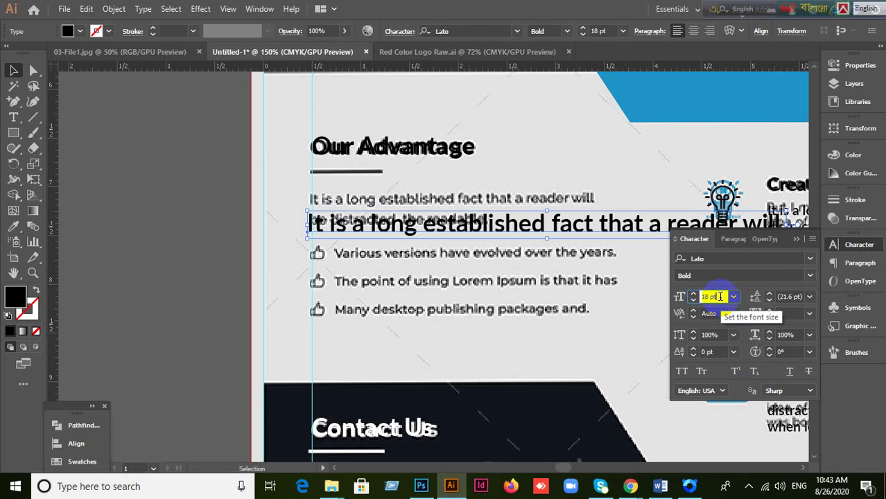
{"action": "key", "text": "Down"}
{"action": "key", "text": "Down"}
{"action": "key", "text": "Down"}
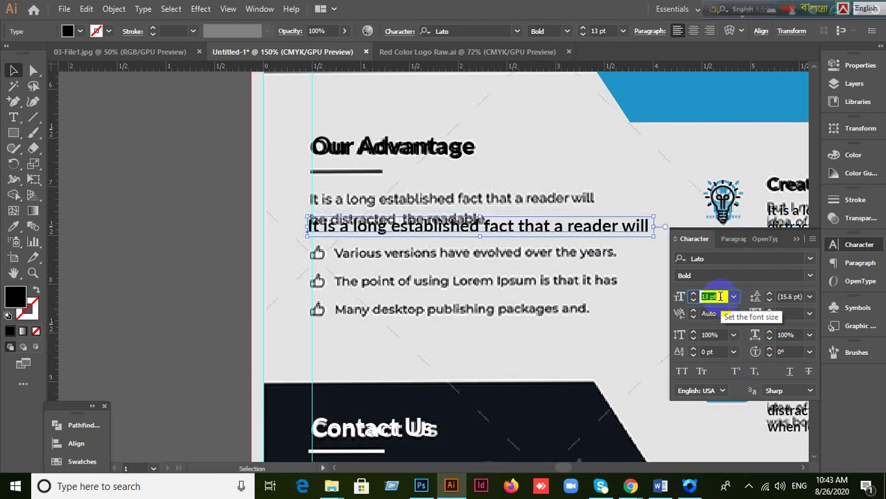
{"action": "left_click", "coordinate": [810, 277]}
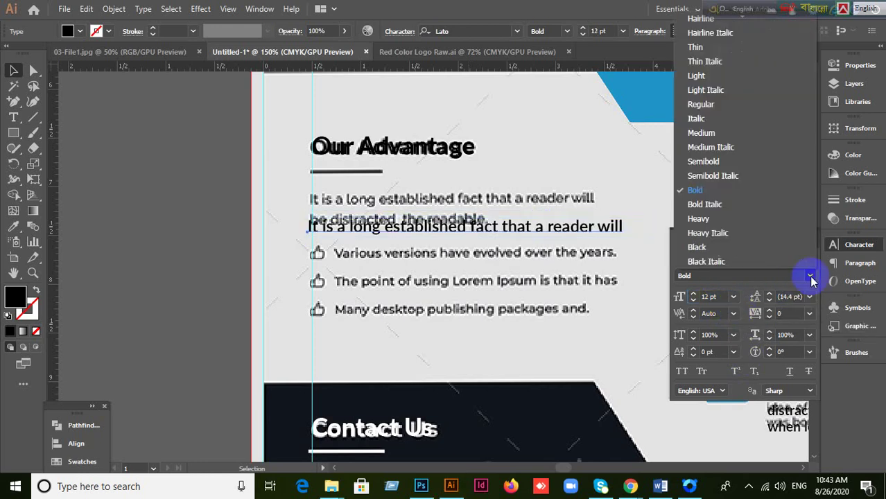
{"action": "left_click", "coordinate": [708, 113]}
{"action": "left_click_drag", "start_coordinate": [565, 230], "coordinate": [565, 193]}
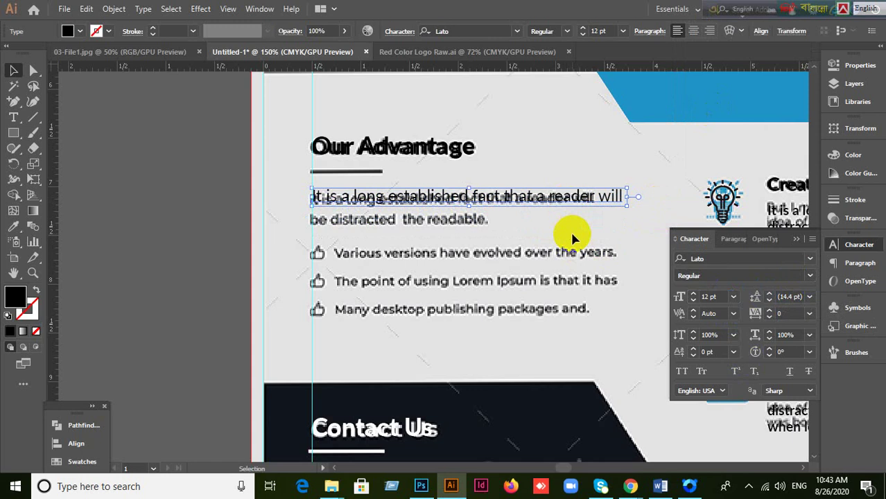
{"action": "left_click", "coordinate": [714, 296]}
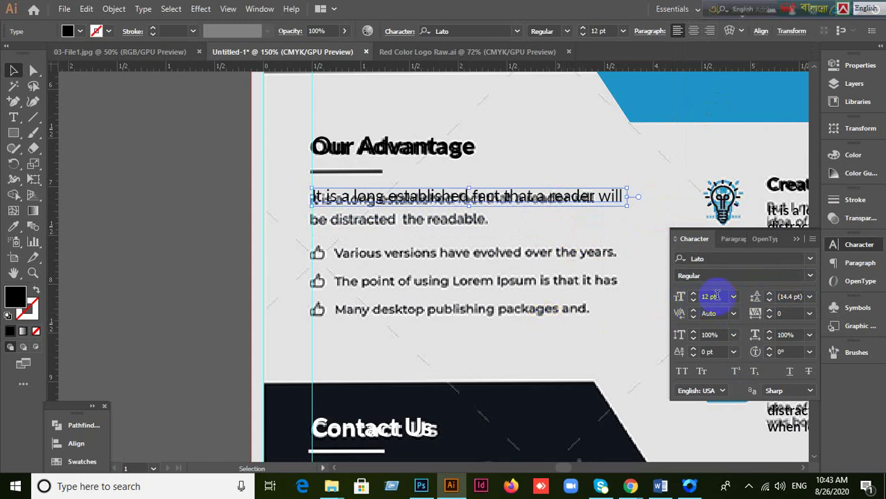
{"action": "double_click", "coordinate": [718, 296]}
{"action": "key", "text": "Down"}
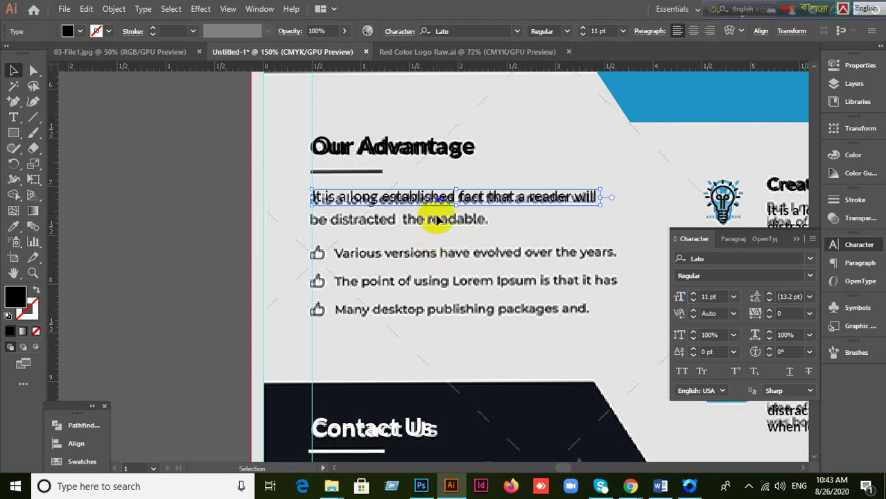
Step: Add the second line 'be distracted the readable.' after 'will', then nudge the text down slightly
{"action": "left_click", "coordinate": [422, 211]}
{"action": "left_click", "coordinate": [595, 199]}
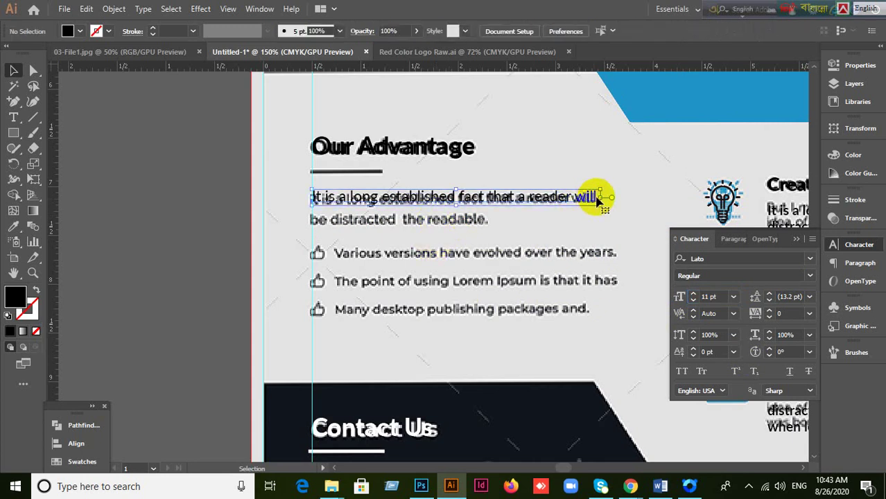
{"action": "double_click", "coordinate": [586, 198]}
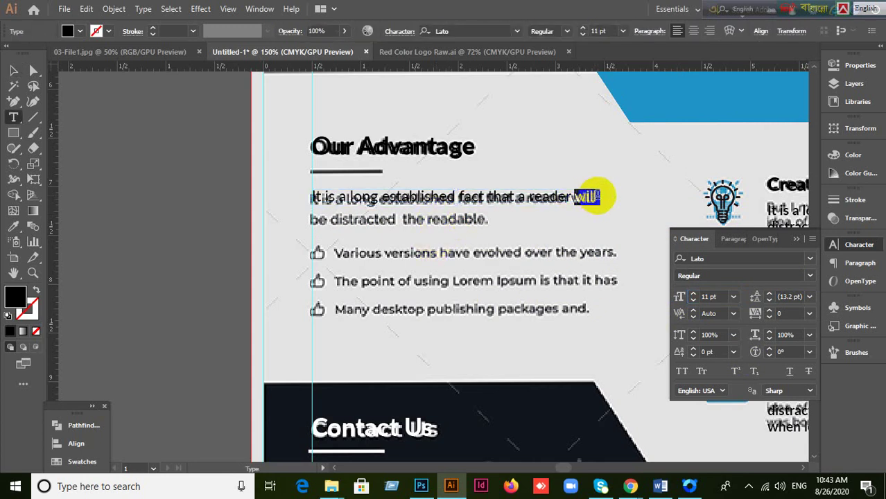
{"action": "left_click", "coordinate": [618, 215]}
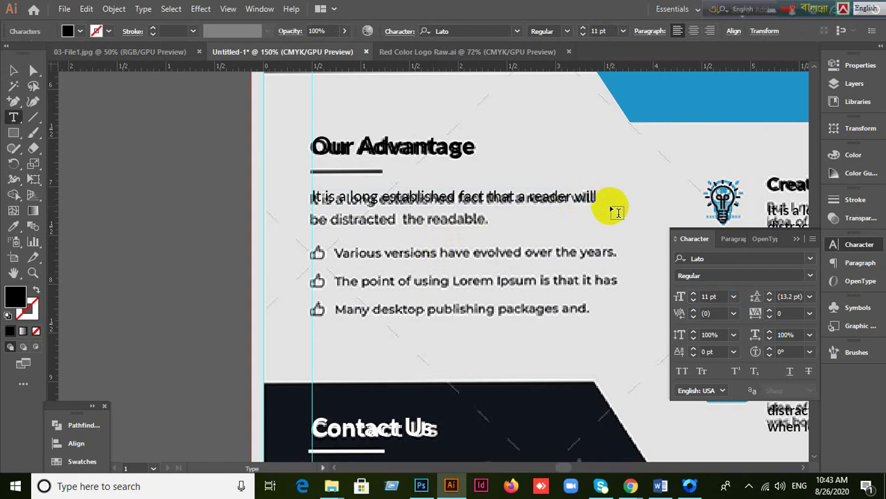
{"action": "key", "text": "Right"}
{"action": "type", "text": "be distracted"}
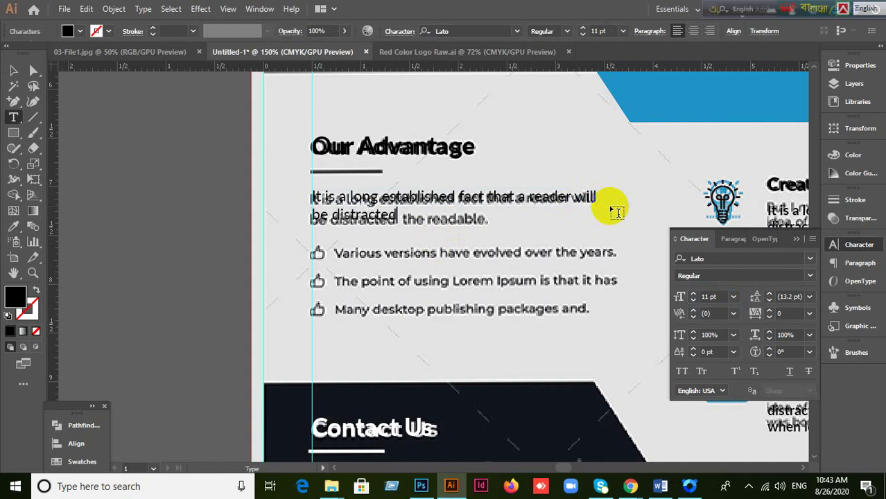
{"action": "type", "text": " the readable"}
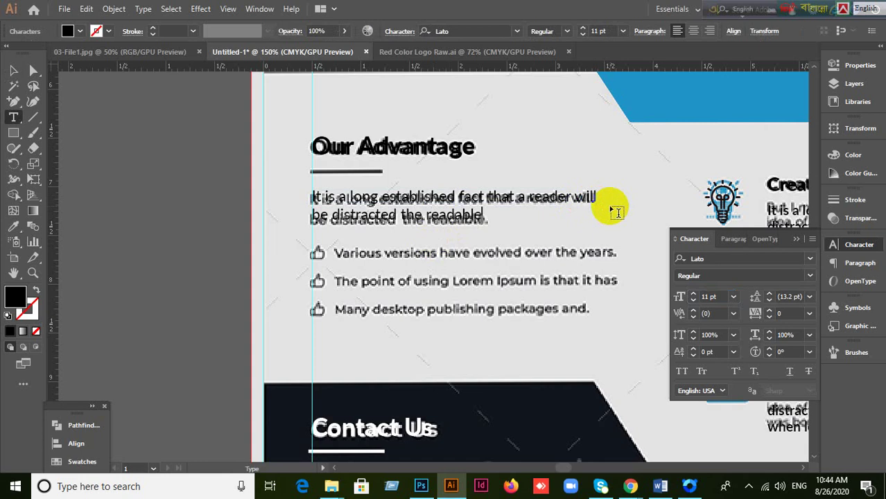
{"action": "type", "text": "."}
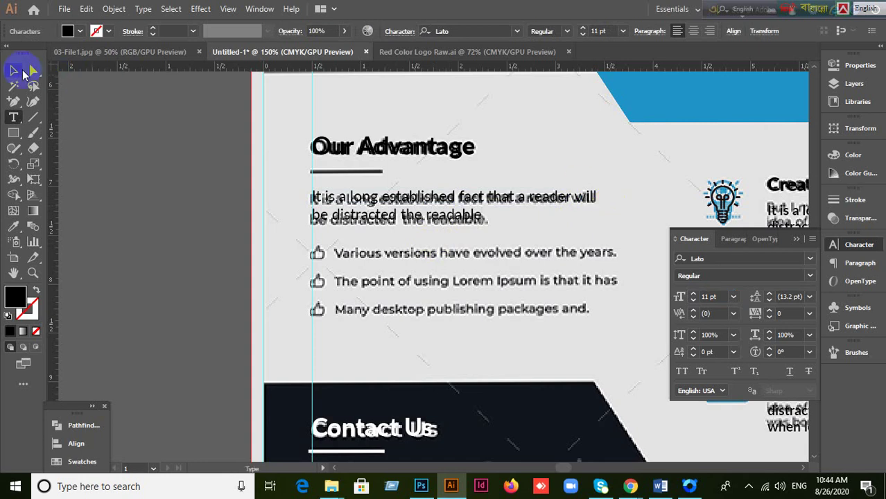
{"action": "left_click", "coordinate": [14, 70]}
{"action": "key", "text": "Down"}
{"action": "key", "text": "Down"}
{"action": "key", "text": "Down"}
{"action": "key", "text": "Down"}
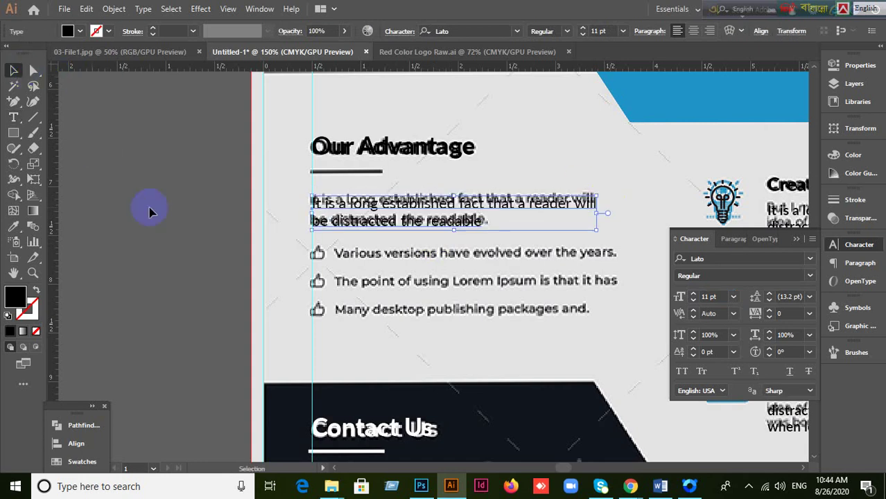
Step: Deselect the text, close the character settings, and pan to show the flyer's lower half
{"action": "left_click", "coordinate": [148, 211]}
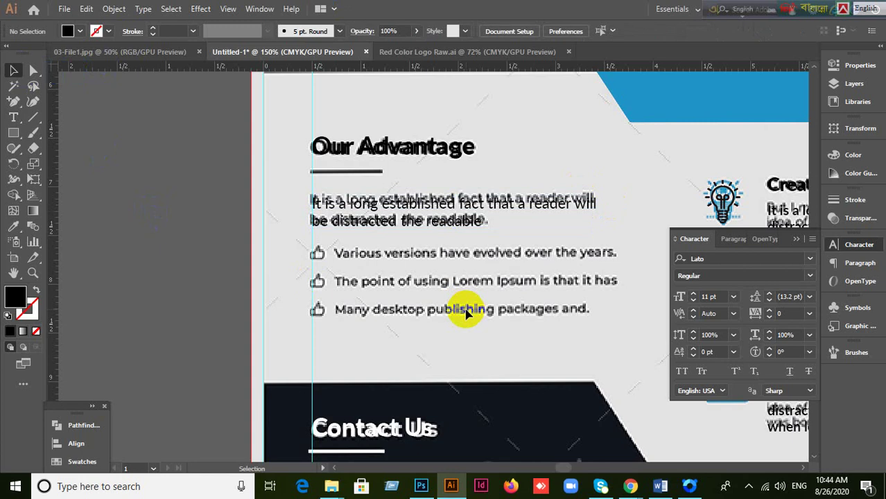
{"action": "scroll", "coordinate": [466, 314], "scroll_direction": "down", "scroll_amount": 3}
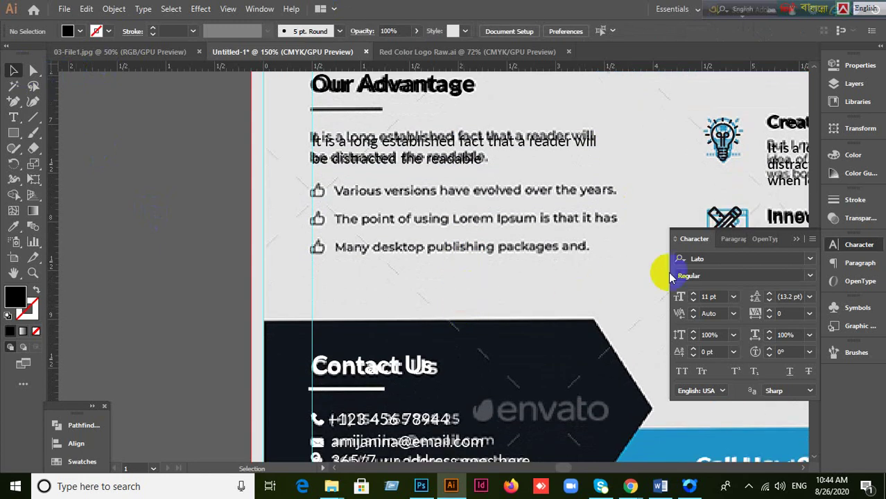
{"action": "left_click", "coordinate": [796, 238]}
{"action": "scroll", "coordinate": [437, 222], "scroll_direction": "up", "scroll_amount": 1}
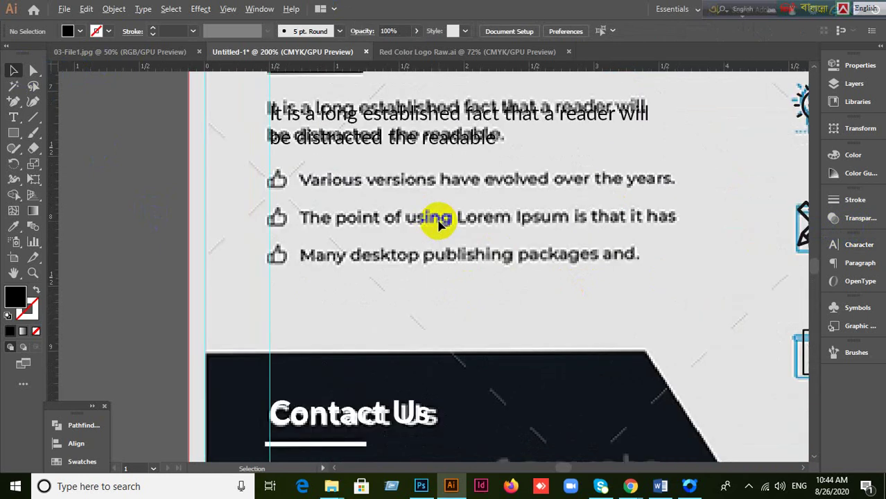
{"action": "scroll", "coordinate": [438, 226], "scroll_direction": "down", "scroll_amount": 1}
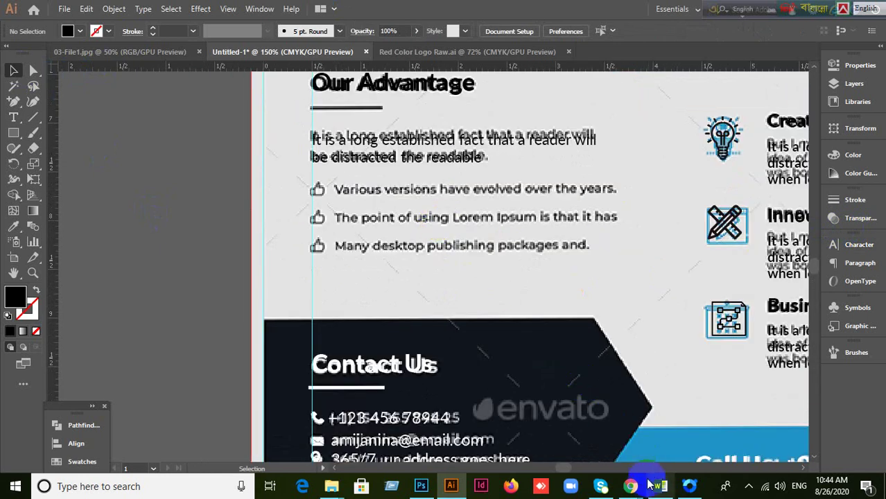
{"action": "mouse_move", "coordinate": [630, 484]}
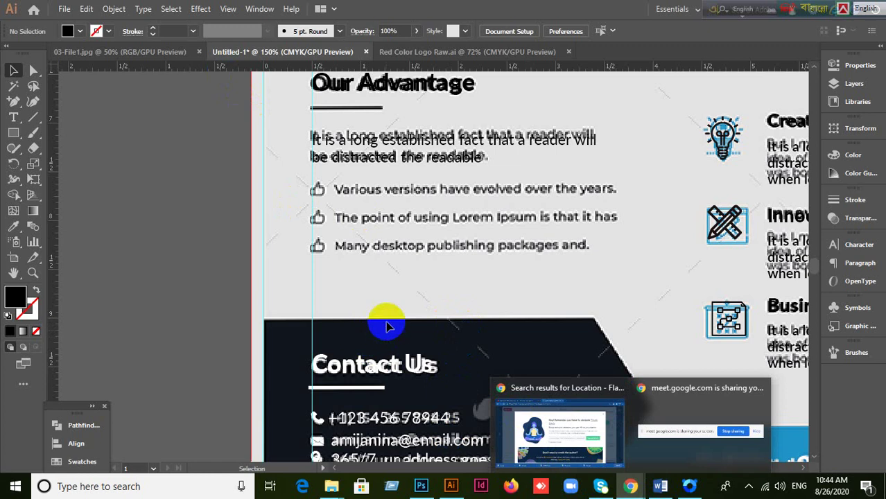
{"action": "scroll", "coordinate": [475, 343], "scroll_direction": "down", "scroll_amount": 1}
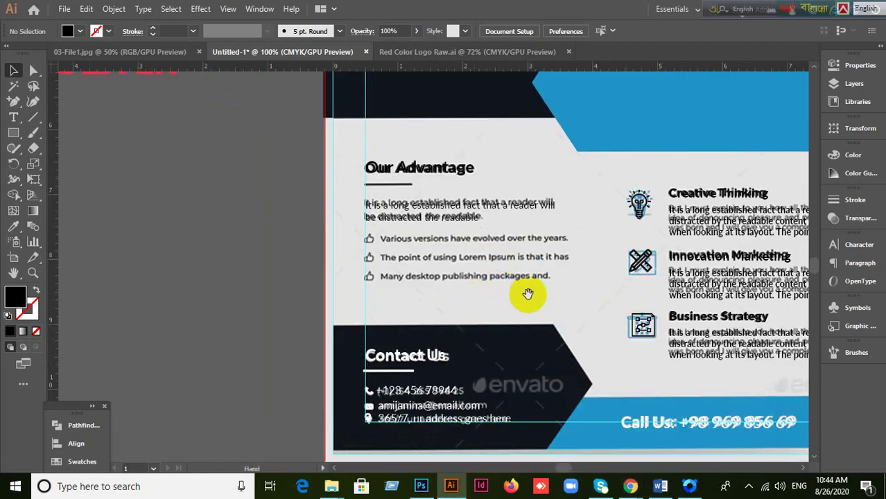
{"action": "left_click_drag", "start_coordinate": [524, 293], "coordinate": [413, 266]}
Step: Highlight the first line of the Innovation Marketing description for retyping
{"action": "left_click", "coordinate": [562, 254]}
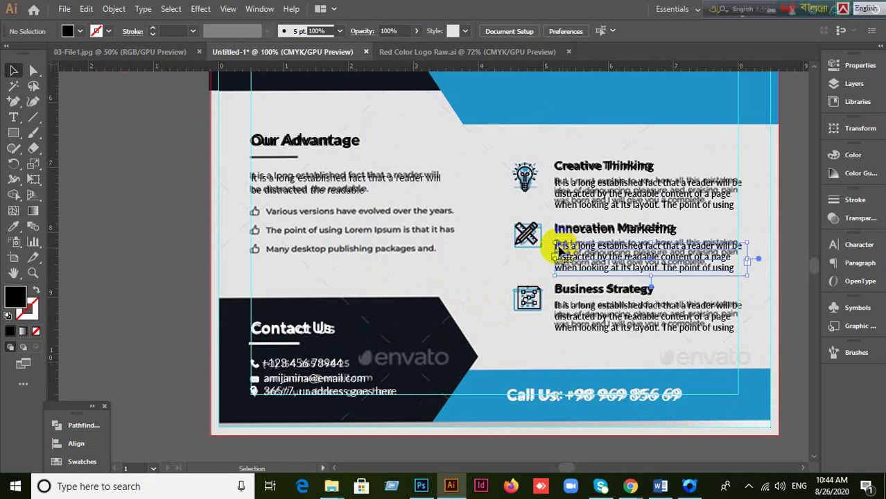
{"action": "double_click", "coordinate": [562, 251]}
{"action": "left_click_drag", "start_coordinate": [555, 246], "coordinate": [748, 246]}
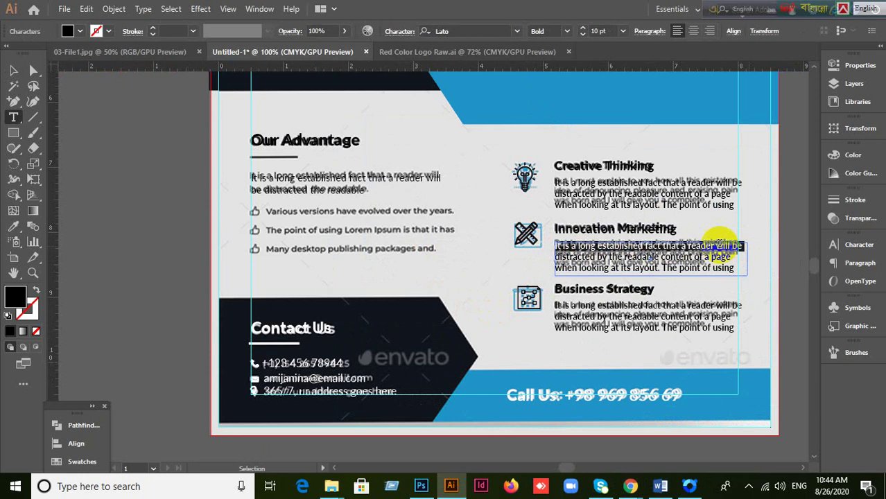
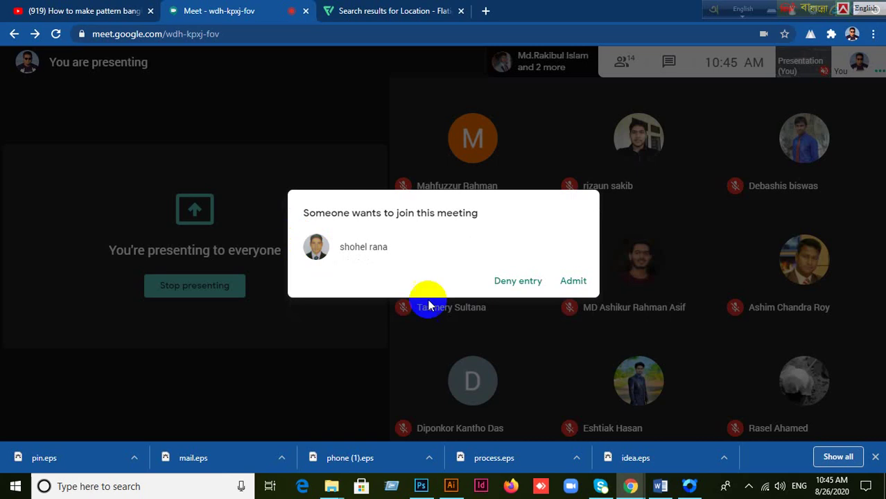
Step: Admit the waiting participant into the Meet call, then go back to the Flaticon location results
{"action": "left_click", "coordinate": [575, 281]}
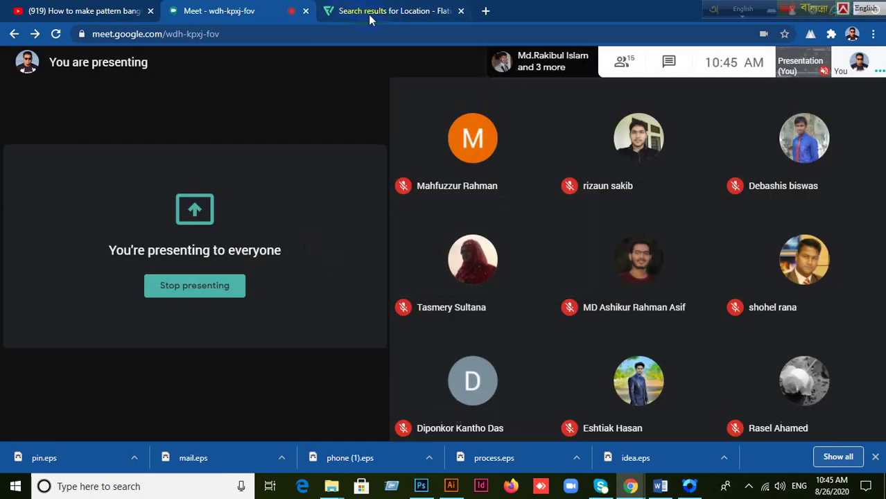
{"action": "left_click", "coordinate": [375, 11]}
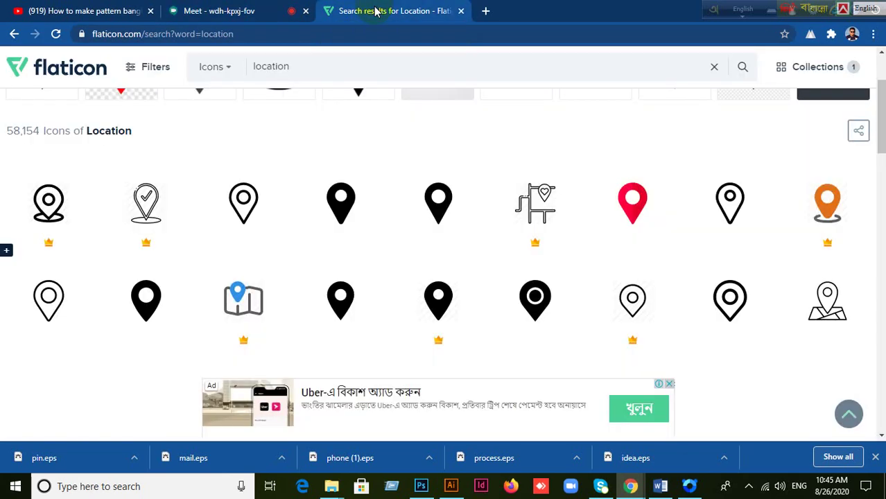
Step: Replace the Flaticon search term 'location' with 'Finger' and run the search
{"action": "left_click", "coordinate": [329, 66]}
{"action": "key", "text": "BackSpace"}
{"action": "key", "text": "BackSpace"}
{"action": "key", "text": "BackSpace"}
{"action": "key", "text": "BackSpace"}
{"action": "key", "text": "BackSpace"}
{"action": "key", "text": "BackSpace"}
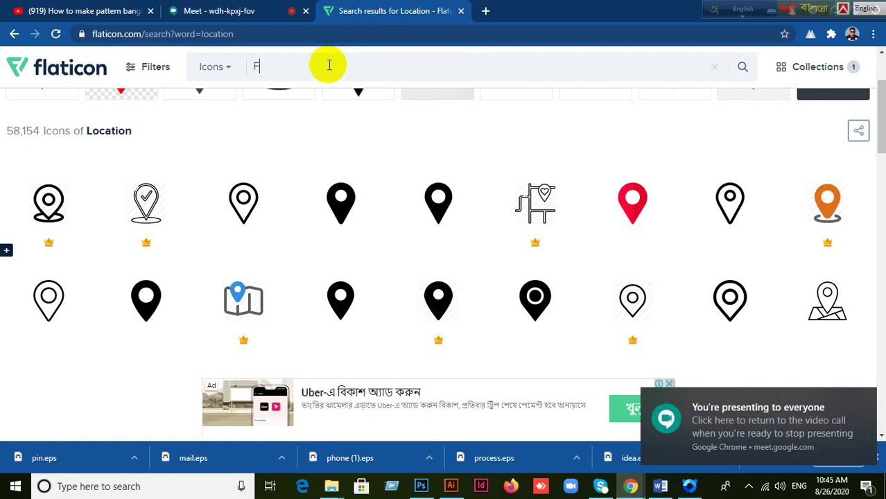
{"action": "type", "text": "Finger"}
{"action": "key", "text": "Return"}
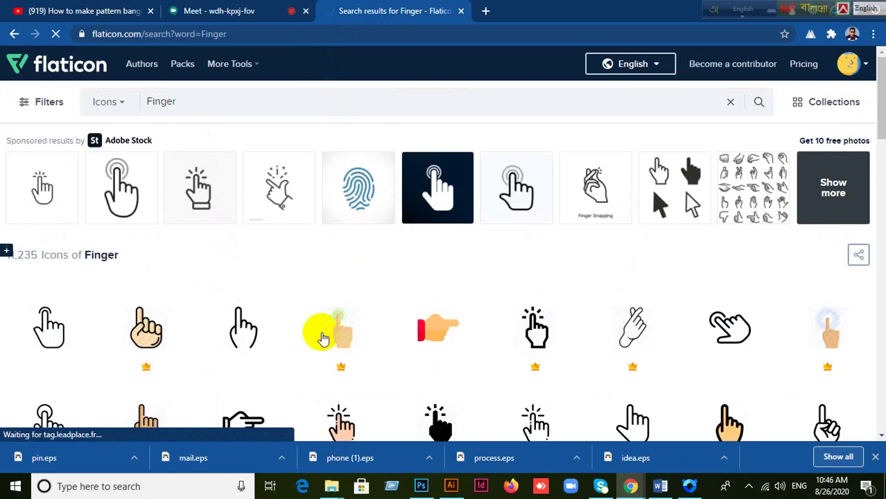
Step: Scroll through the Finger icon results to reach page 2
{"action": "scroll", "coordinate": [330, 322], "scroll_direction": "down", "scroll_amount": 2}
{"action": "scroll", "coordinate": [335, 316], "scroll_direction": "down", "scroll_amount": 2}
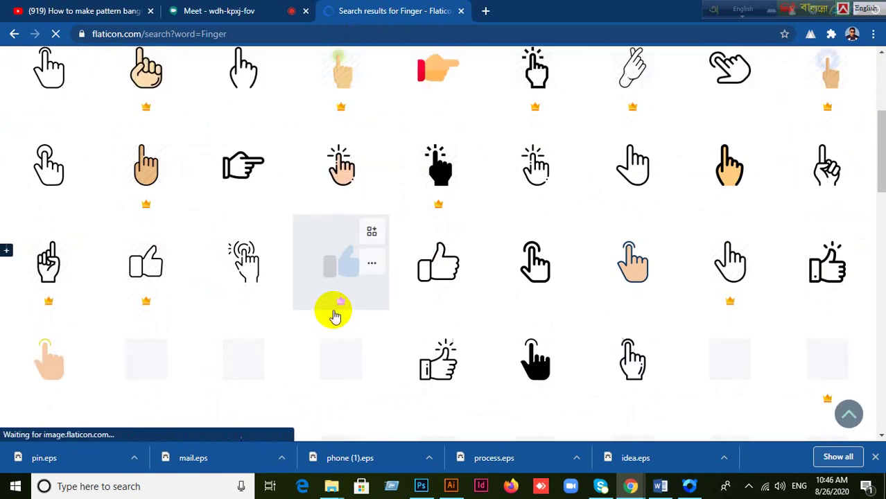
{"action": "scroll", "coordinate": [335, 317], "scroll_direction": "down", "scroll_amount": 4}
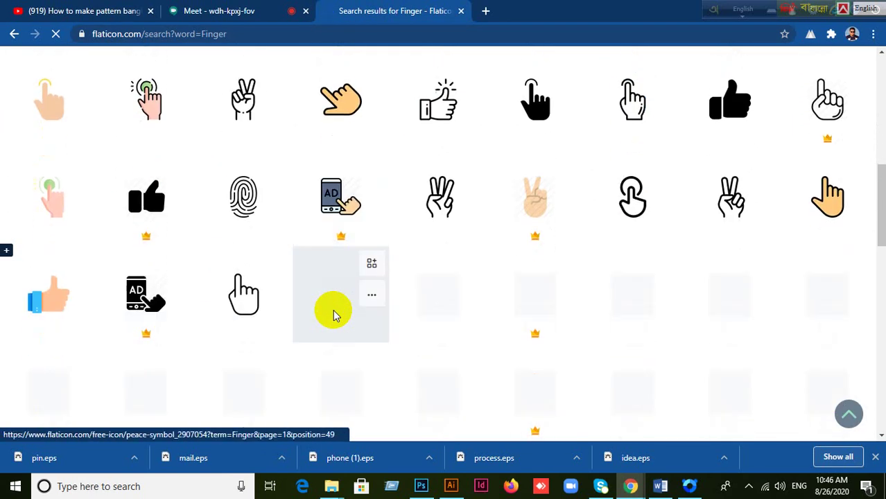
{"action": "scroll", "coordinate": [335, 317], "scroll_direction": "down", "scroll_amount": 2}
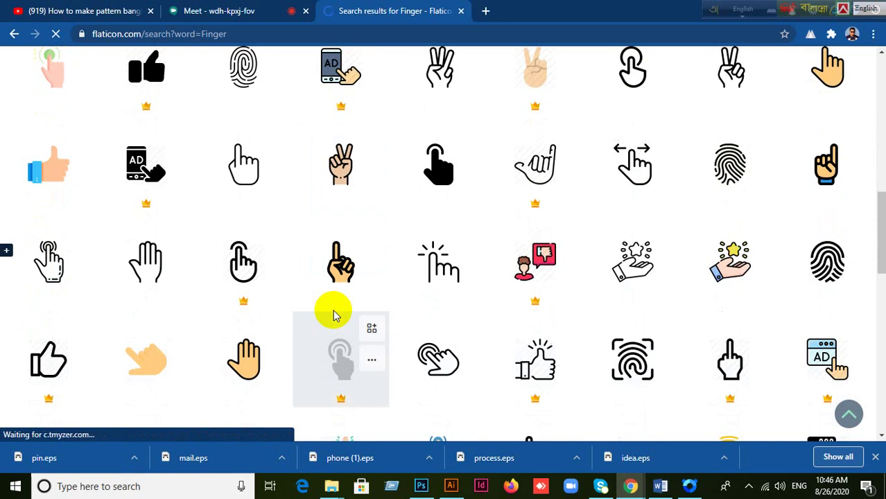
{"action": "scroll", "coordinate": [334, 316], "scroll_direction": "down", "scroll_amount": 4}
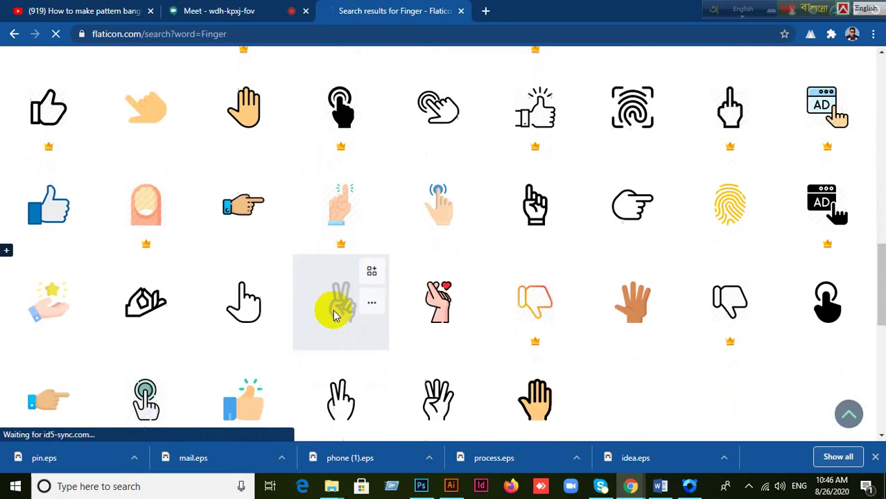
{"action": "scroll", "coordinate": [335, 316], "scroll_direction": "down", "scroll_amount": 3}
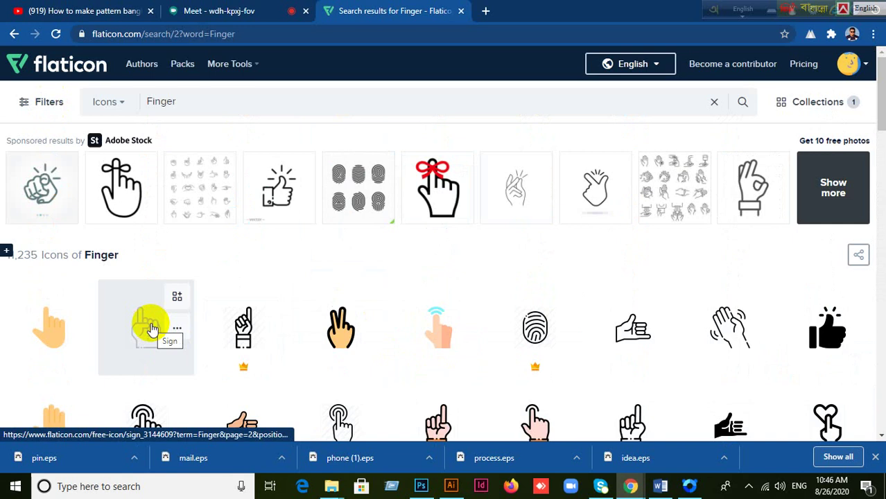
{"action": "scroll", "coordinate": [280, 294], "scroll_direction": "down", "scroll_amount": 3}
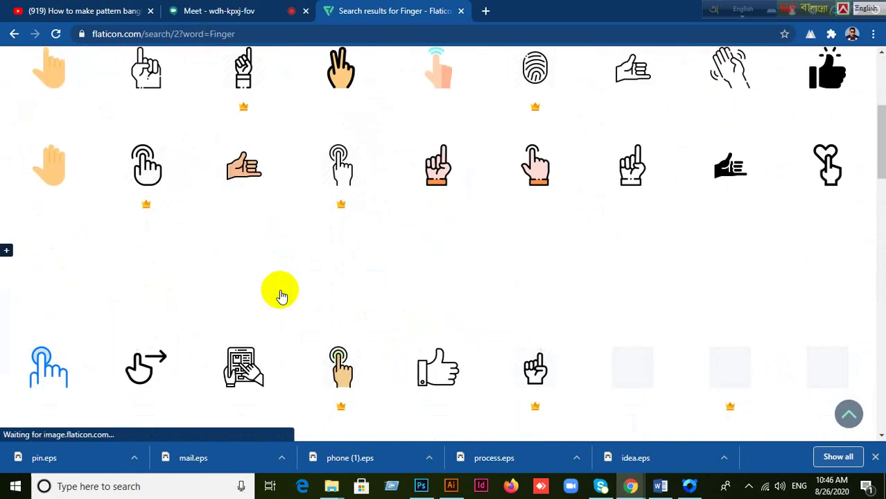
{"action": "scroll", "coordinate": [280, 294], "scroll_direction": "down", "scroll_amount": 1}
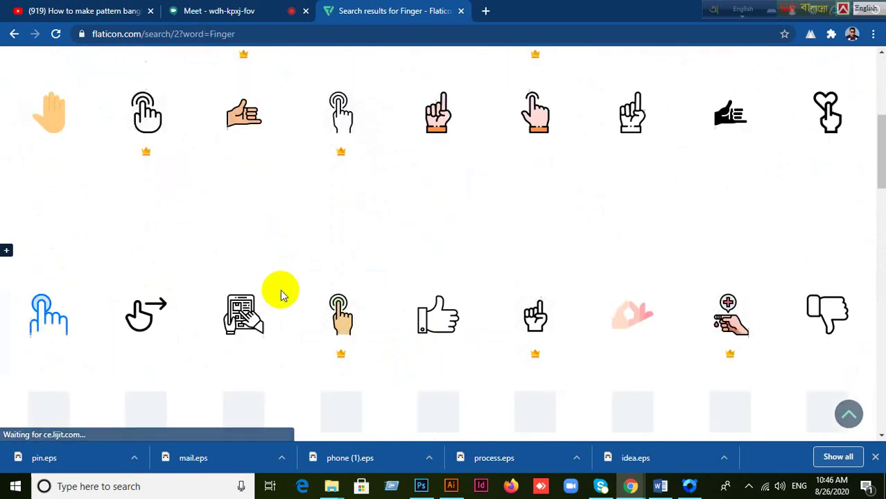
Step: Download the outlined thumbs-up icon as like.eps and place it on the Illustrator flyer
{"action": "left_click", "coordinate": [432, 307]}
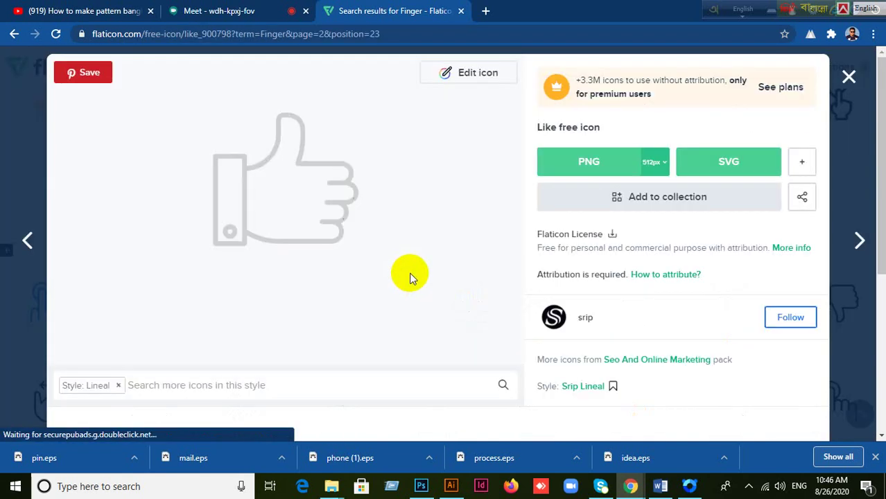
{"action": "left_click", "coordinate": [801, 161]}
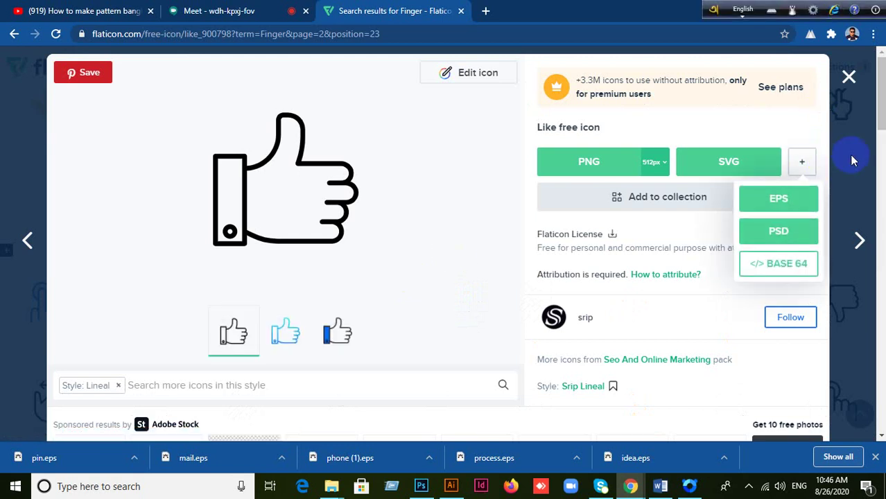
{"action": "left_click", "coordinate": [778, 201]}
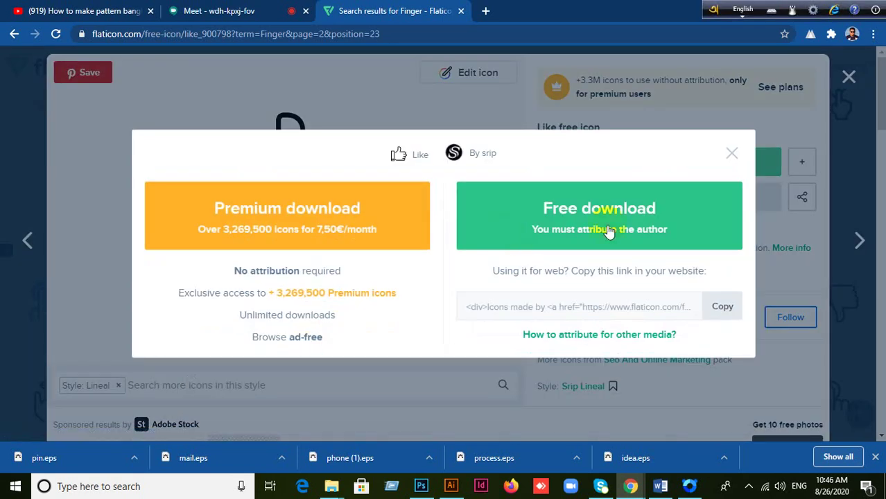
{"action": "left_click", "coordinate": [557, 229]}
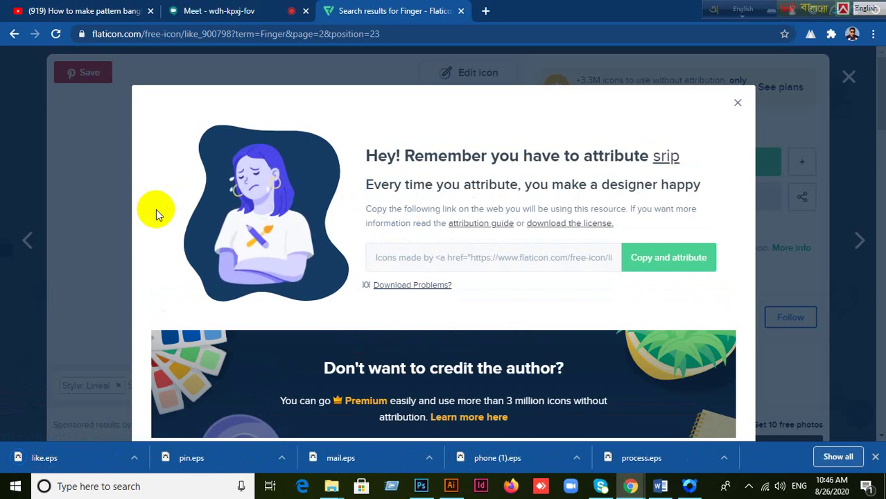
{"action": "left_click_drag", "start_coordinate": [32, 458], "coordinate": [196, 236]}
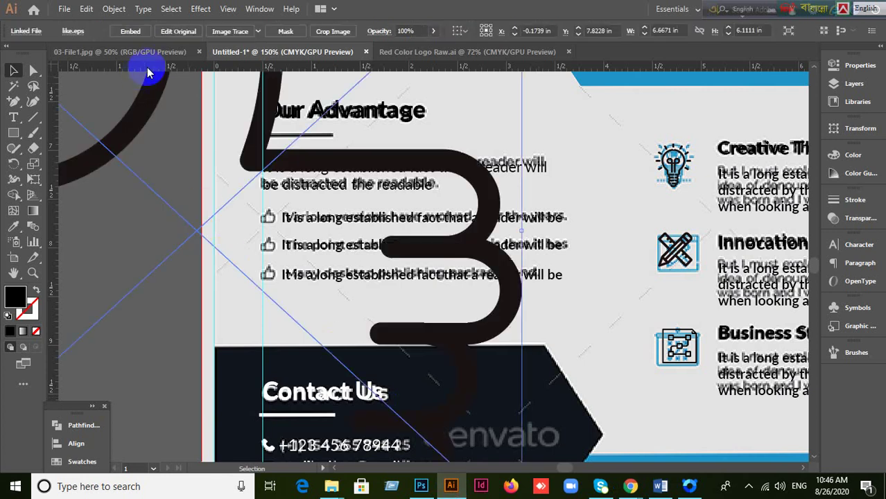
Step: Embed the like graphic, scale it down to icon size, and move it beside the Our Advantage list
{"action": "left_click", "coordinate": [128, 32]}
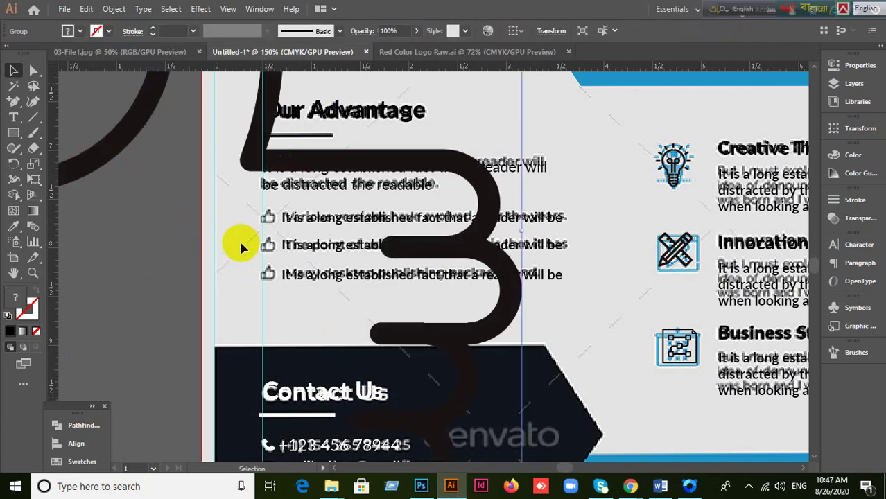
{"action": "scroll", "coordinate": [242, 239], "scroll_direction": "down", "scroll_amount": 4}
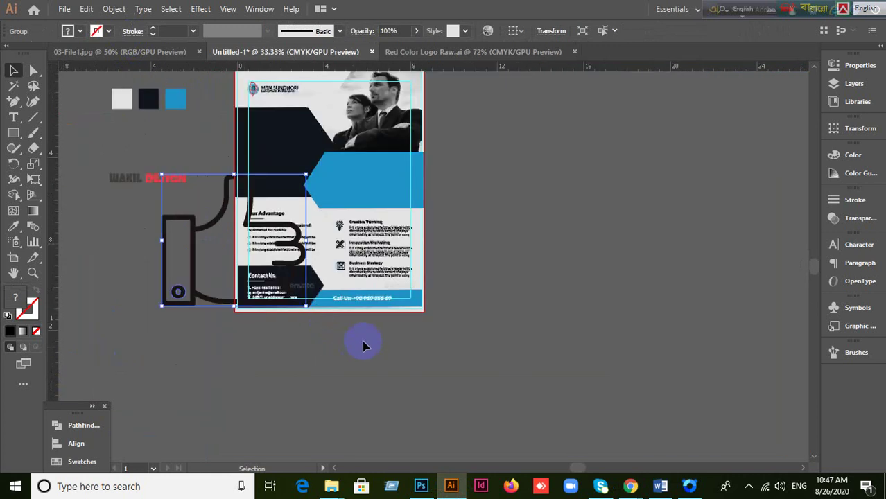
{"action": "left_click_drag", "start_coordinate": [306, 306], "coordinate": [183, 210]}
{"action": "scroll", "coordinate": [183, 210], "scroll_direction": "up", "scroll_amount": 2}
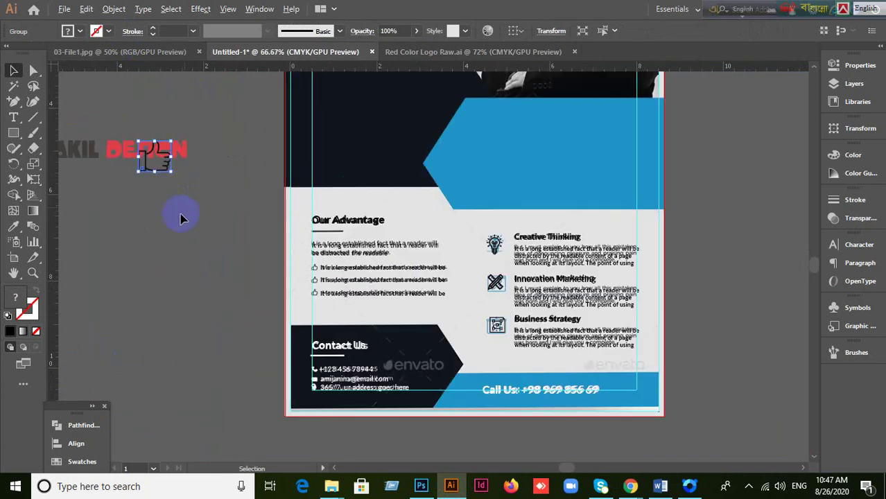
{"action": "left_click_drag", "start_coordinate": [166, 169], "coordinate": [284, 300]}
{"action": "scroll", "coordinate": [340, 292], "scroll_direction": "up", "scroll_amount": 2}
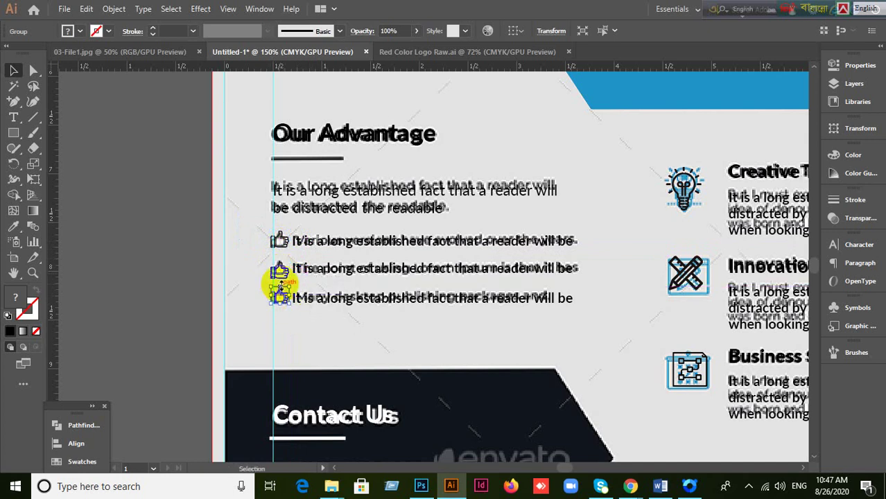
Step: Send the dark header rectangle to the back so text can sit on top of it
{"action": "scroll", "coordinate": [280, 284], "scroll_direction": "up", "scroll_amount": 10}
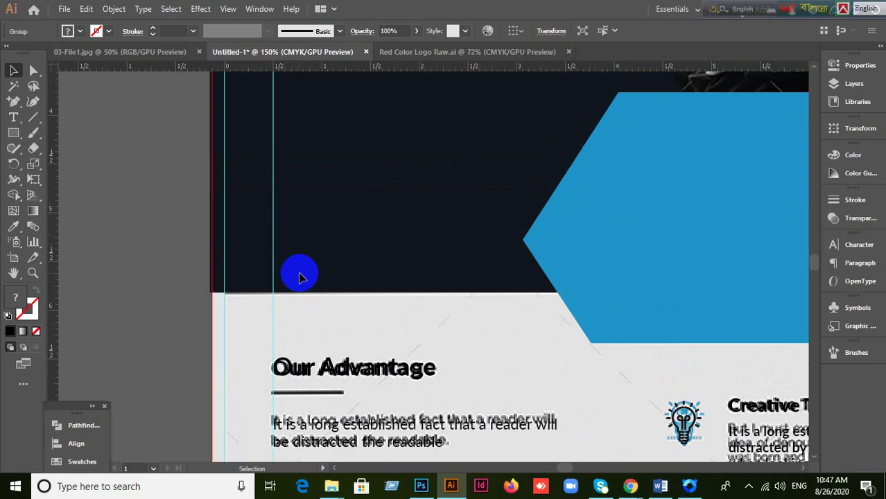
{"action": "key", "text": "ctrl+shift+a"}
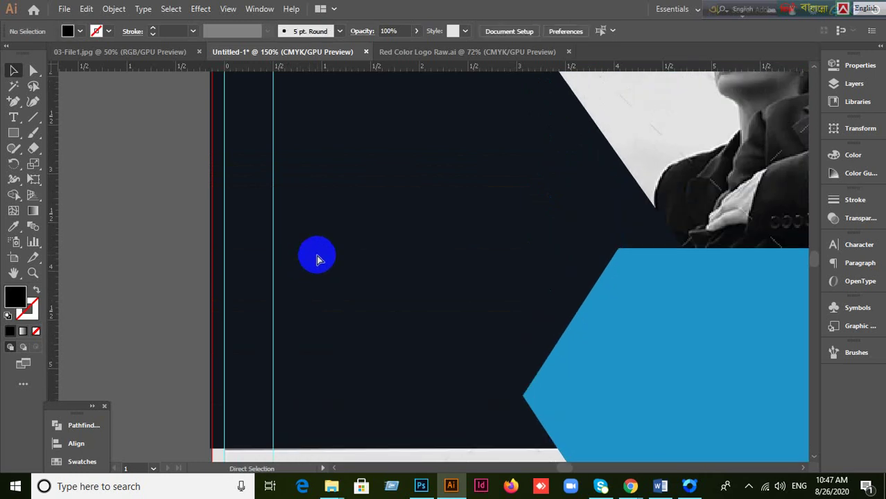
{"action": "left_click", "coordinate": [325, 265]}
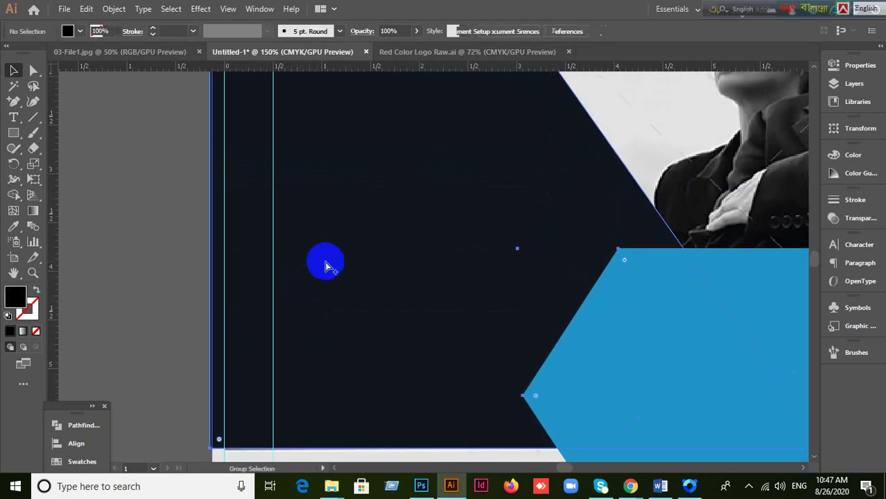
{"action": "key", "text": "v"}
{"action": "left_click", "coordinate": [139, 221]}
{"action": "left_click", "coordinate": [373, 258]}
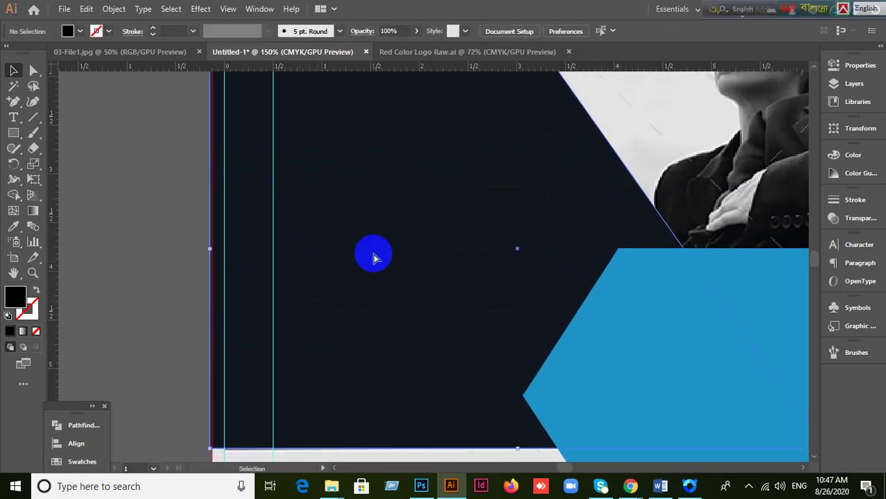
{"action": "key", "text": "ctrl+shift+bracketleft"}
{"action": "key", "text": "ctrl+minus"}
{"action": "key", "text": "ctrl+minus"}
{"action": "key", "text": "ctrl+equal"}
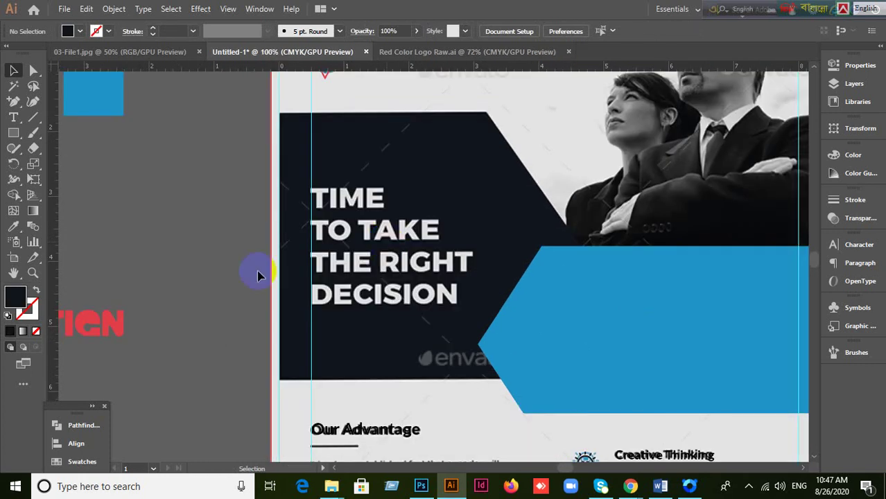
Step: Type the four-line headline 'Time / To Take / The Right / Decision' on the navy panel in white
{"action": "left_click", "coordinate": [12, 119]}
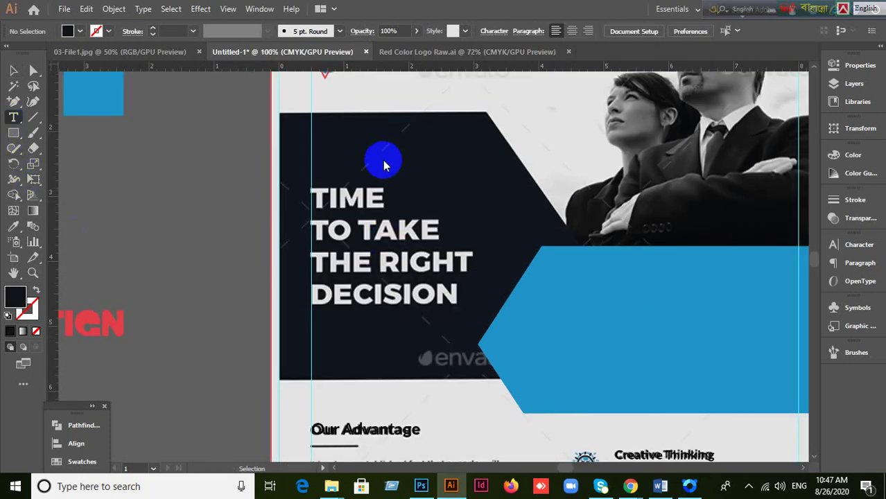
{"action": "left_click", "coordinate": [327, 133]}
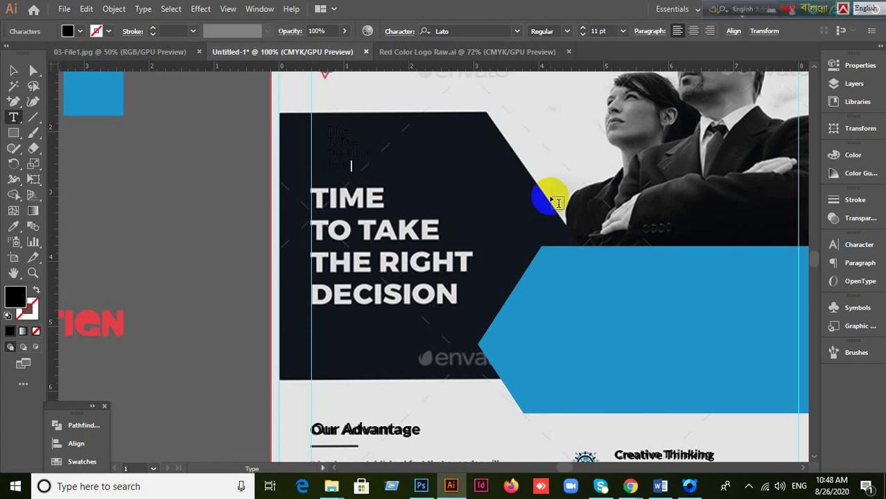
{"action": "left_click", "coordinate": [340, 159]}
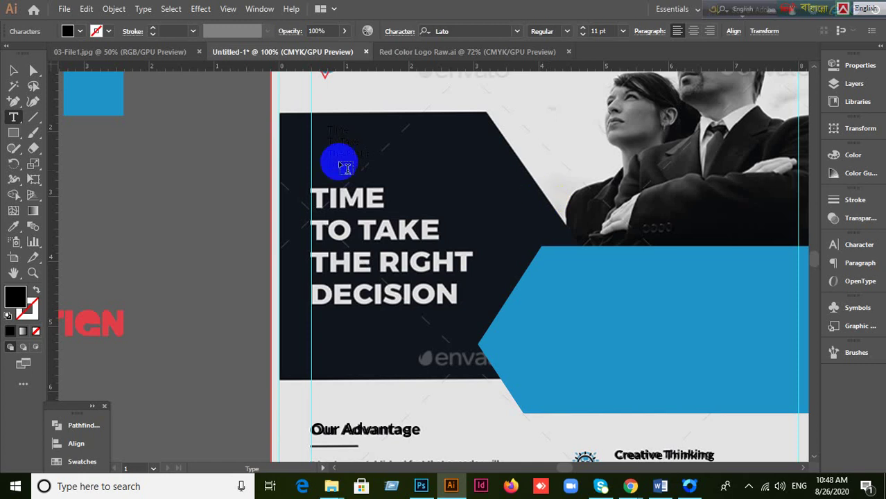
{"action": "left_click", "coordinate": [14, 71]}
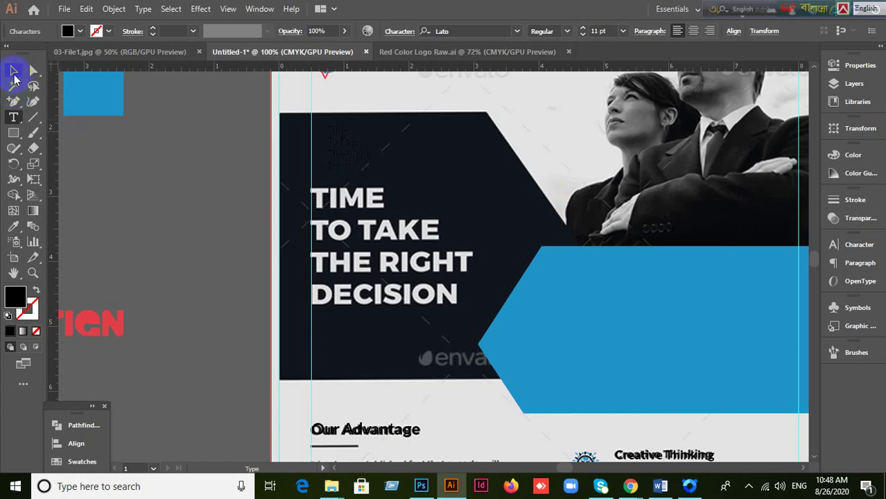
{"action": "double_click", "coordinate": [18, 302]}
{"action": "mouse_move", "coordinate": [174, 190]}
{"action": "left_mouse_down"}
{"action": "mouse_move", "coordinate": [129, 102]}
{"action": "mouse_move", "coordinate": [94, 78]}
{"action": "left_mouse_up"}
{"action": "left_click", "coordinate": [423, 98]}
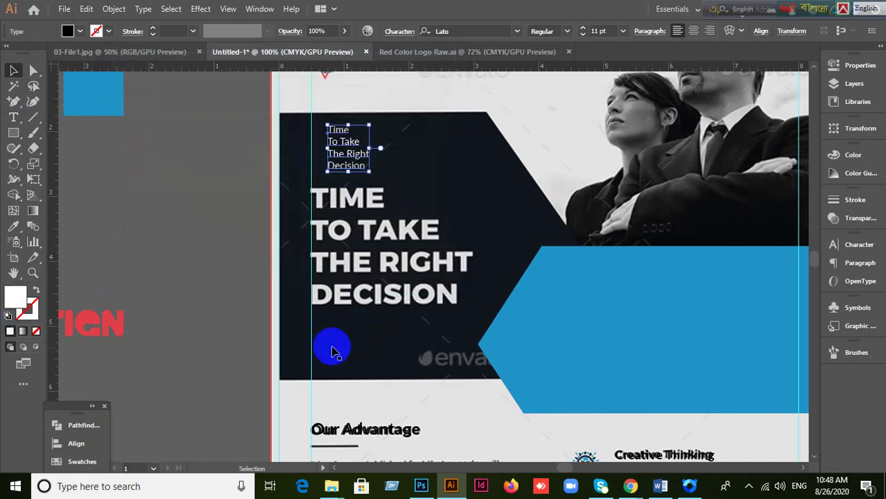
Step: Set the headline to Lato Bold 31 pt and move it onto the existing heading
{"action": "left_click", "coordinate": [850, 248]}
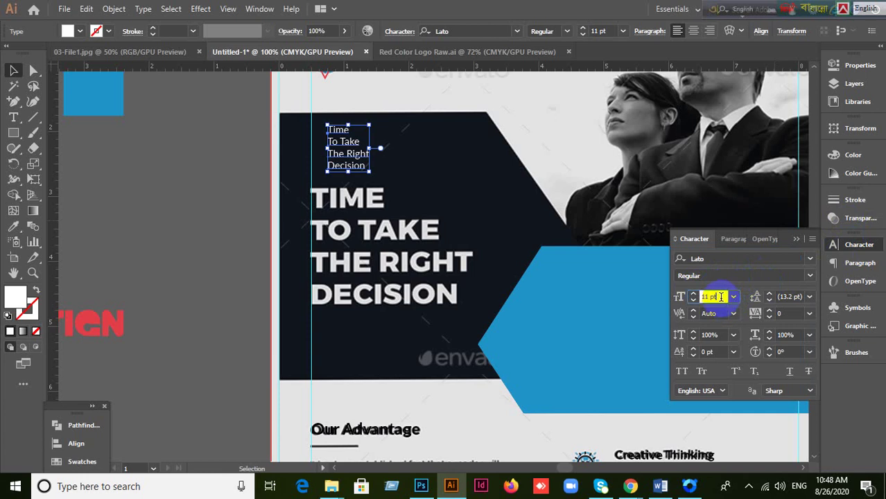
{"action": "scroll", "coordinate": [721, 296], "scroll_direction": "up", "scroll_amount": 18}
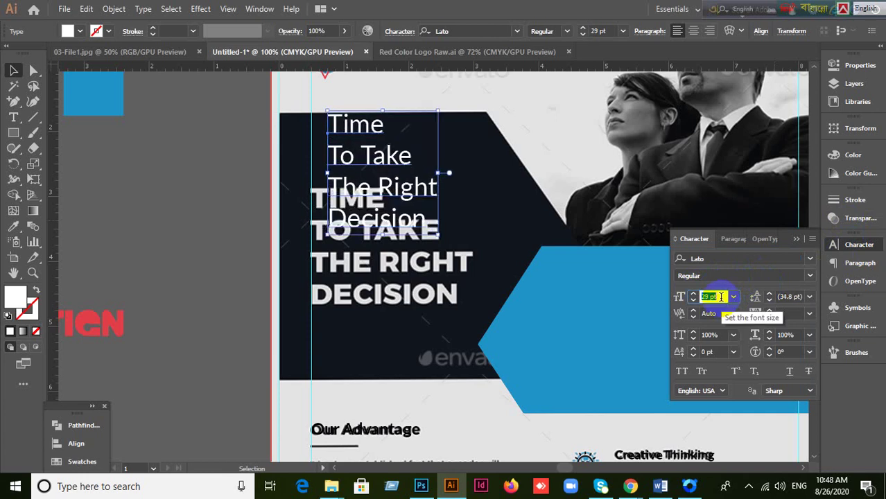
{"action": "scroll", "coordinate": [721, 296], "scroll_direction": "up", "scroll_amount": 5}
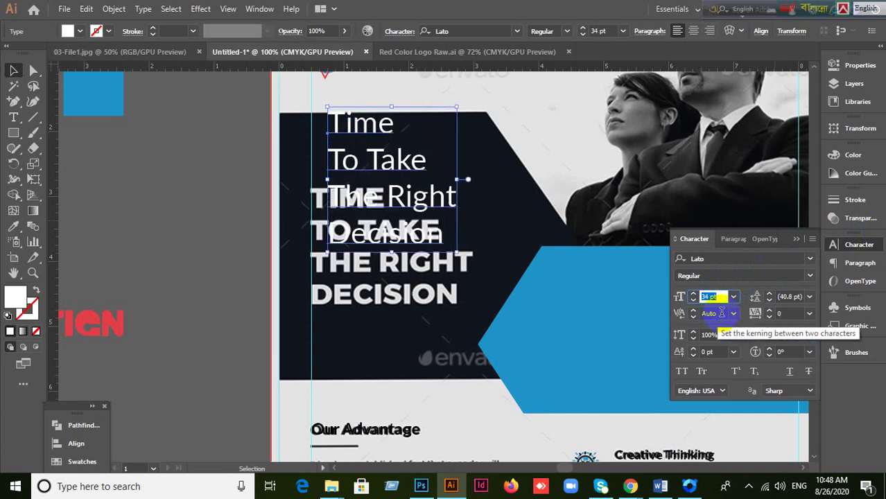
{"action": "left_click", "coordinate": [812, 281]}
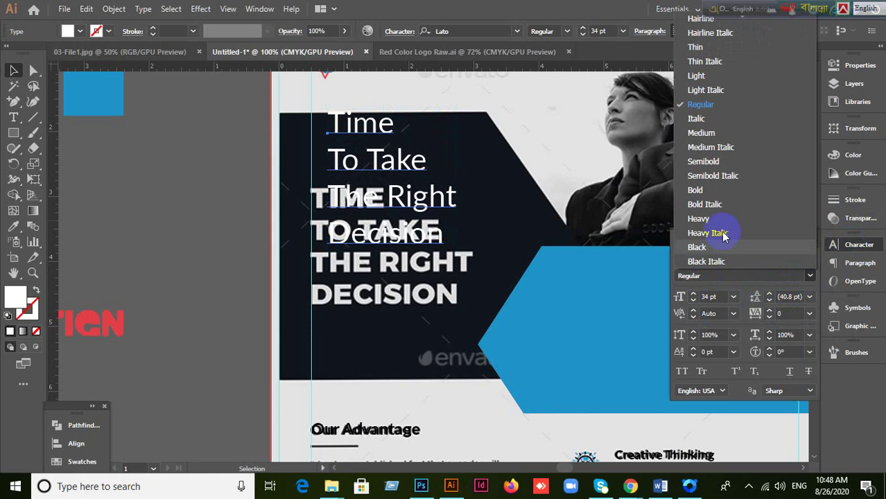
{"action": "left_click", "coordinate": [575, 219]}
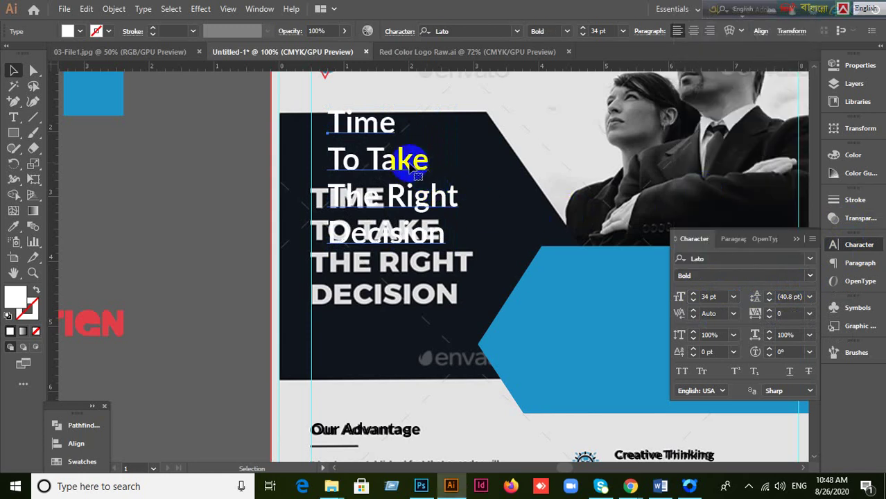
{"action": "left_click_drag", "start_coordinate": [411, 165], "coordinate": [443, 272]}
{"action": "left_click", "coordinate": [722, 296]}
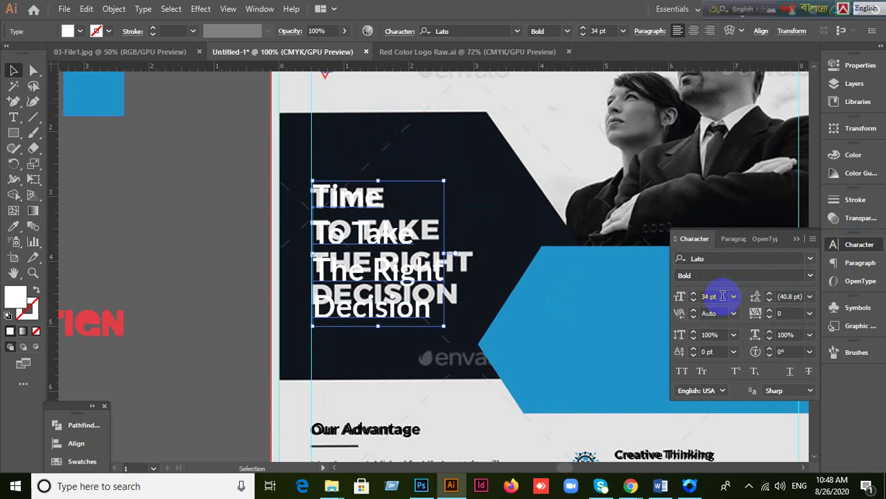
{"action": "key", "text": "Down"}
{"action": "key", "text": "Down"}
{"action": "key", "text": "Down"}
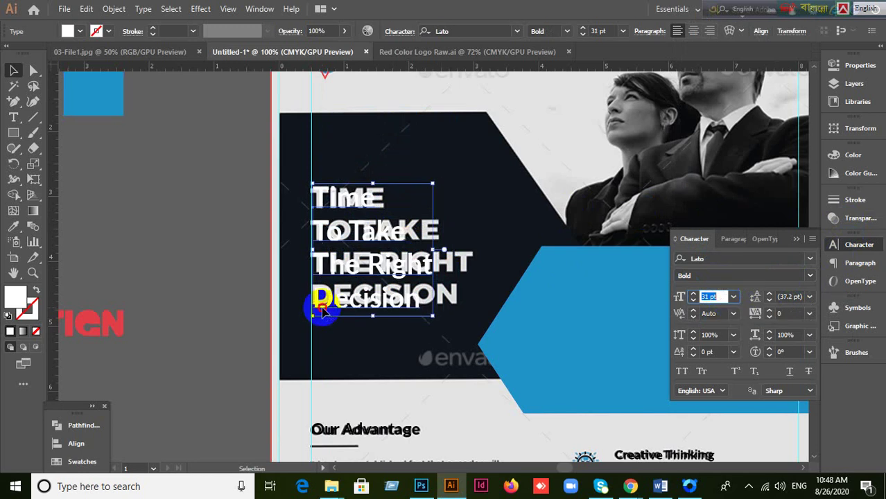
{"action": "left_click_drag", "start_coordinate": [322, 312], "coordinate": [321, 312]}
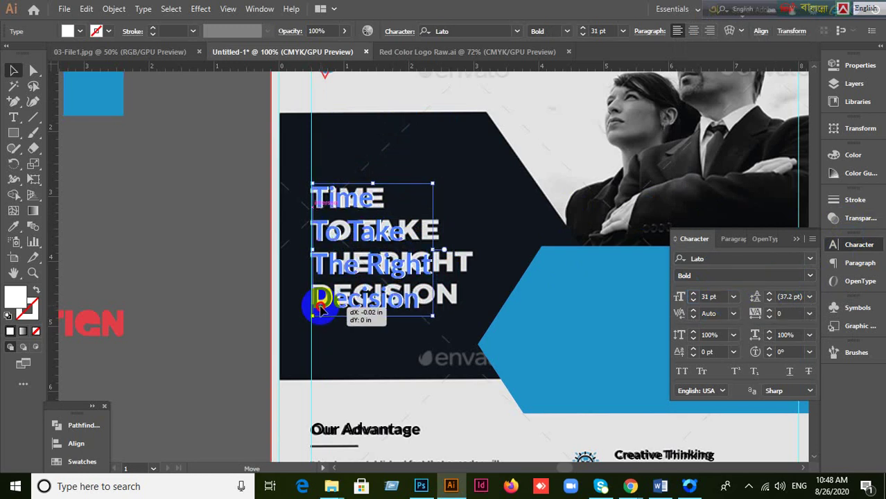
Step: Try the Heavy weight on the headline, then revert it to Bold
{"action": "left_click", "coordinate": [809, 277]}
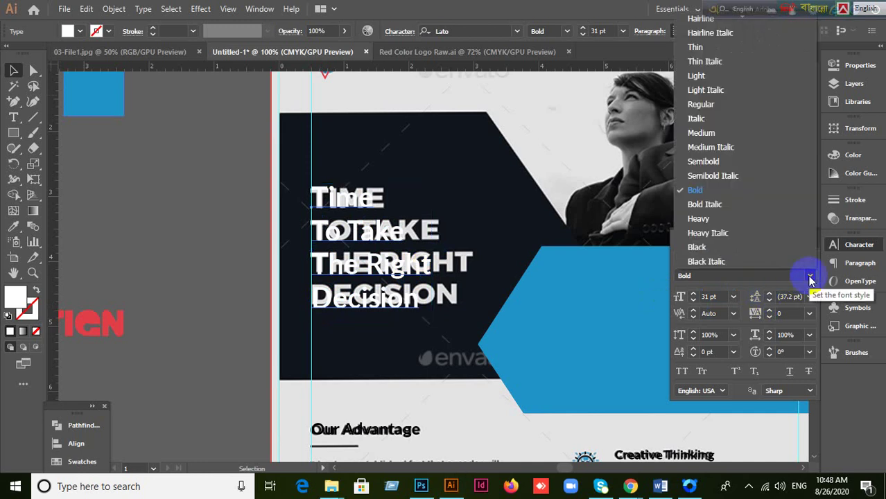
{"action": "left_click", "coordinate": [698, 219]}
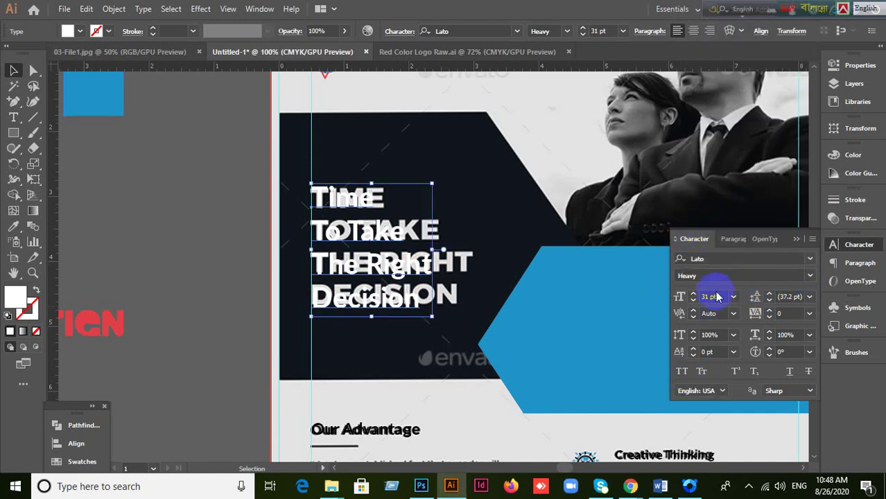
{"action": "left_click", "coordinate": [809, 276]}
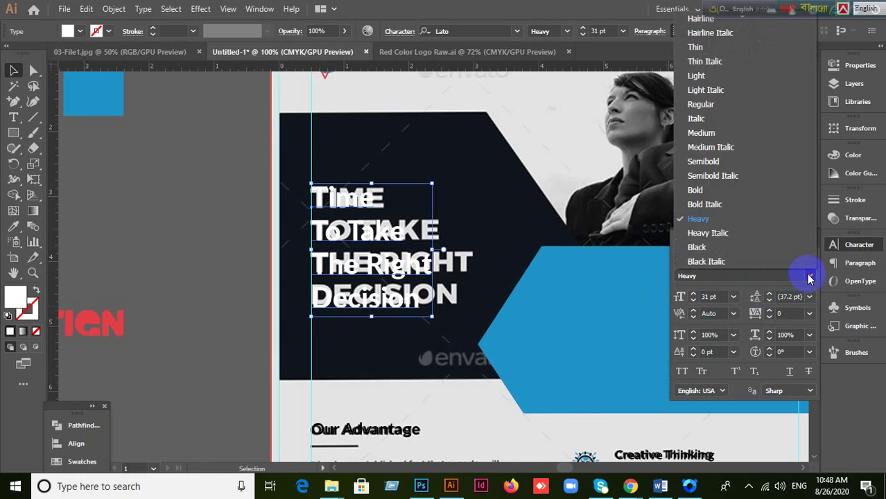
{"action": "left_click", "coordinate": [721, 189]}
{"action": "left_click", "coordinate": [414, 311]}
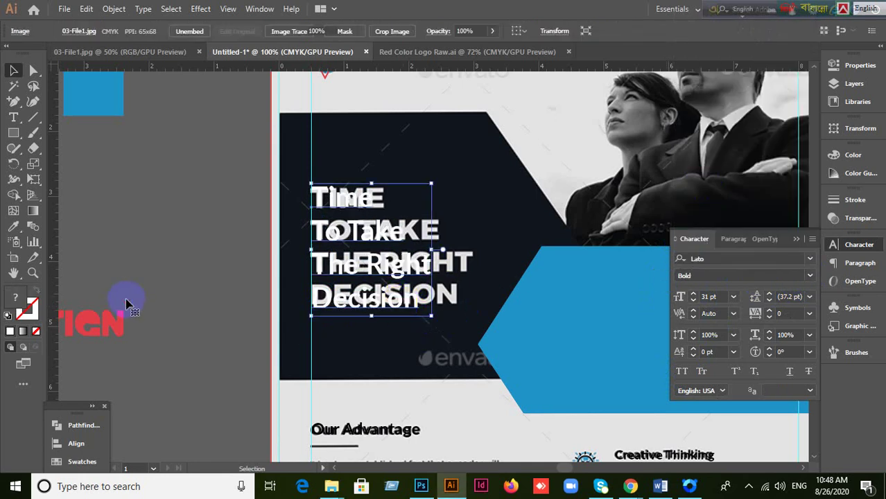
{"action": "left_click", "coordinate": [557, 334]}
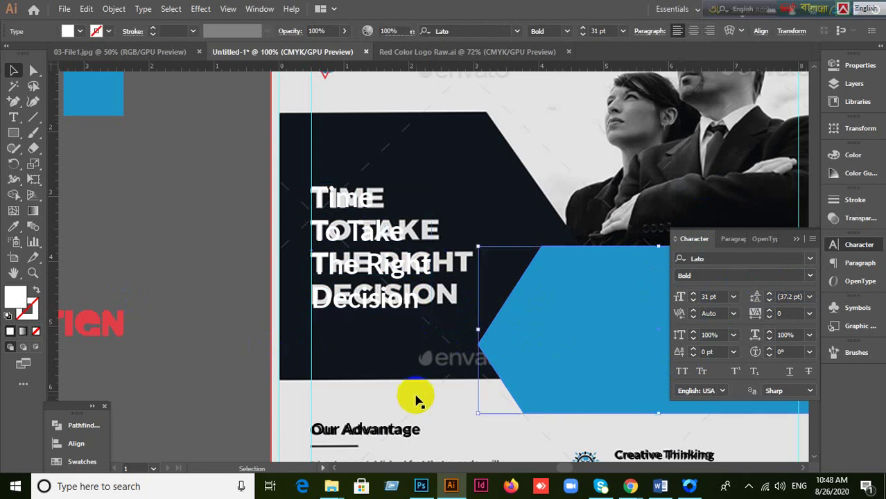
Step: Send the blue banner one level back, behind the About Company text
{"action": "key", "text": "ctrl+minus"}
{"action": "key", "text": "ctrl+minus"}
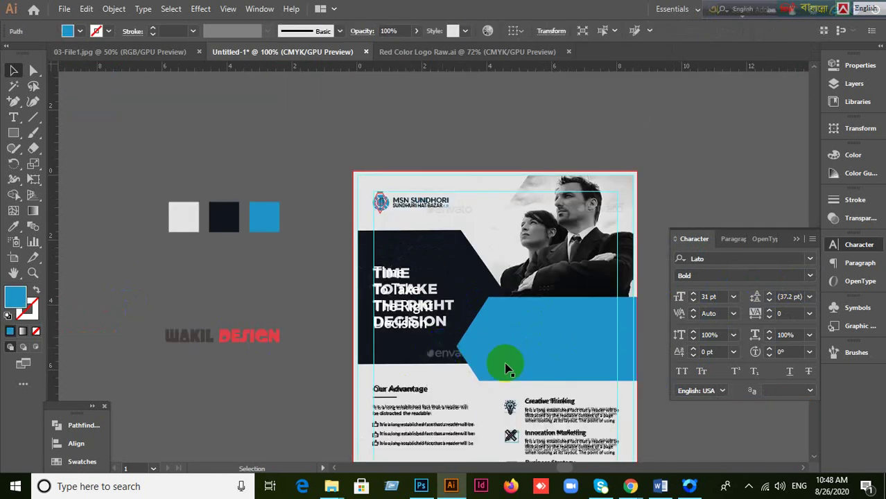
{"action": "left_click", "coordinate": [561, 364]}
{"action": "left_click_drag", "start_coordinate": [593, 366], "coordinate": [490, 318]}
{"action": "left_click", "coordinate": [450, 242]}
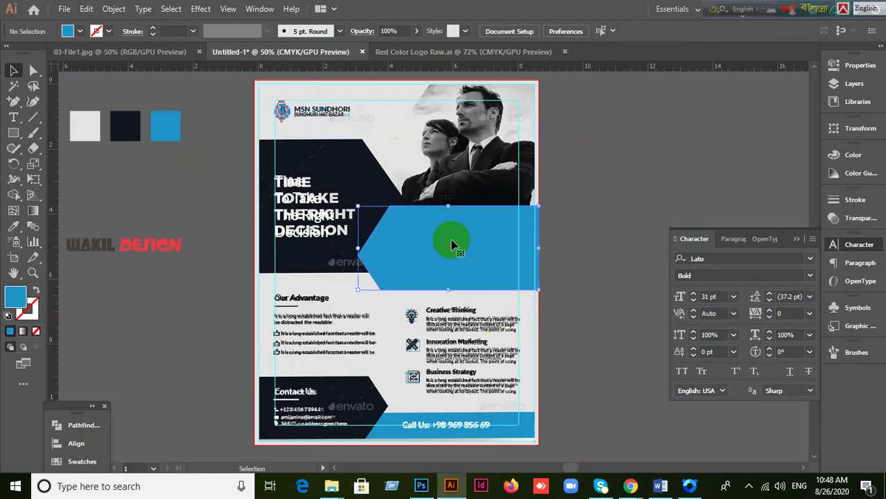
{"action": "key", "text": "ctrl+bracketleft"}
{"action": "left_click", "coordinate": [544, 315]}
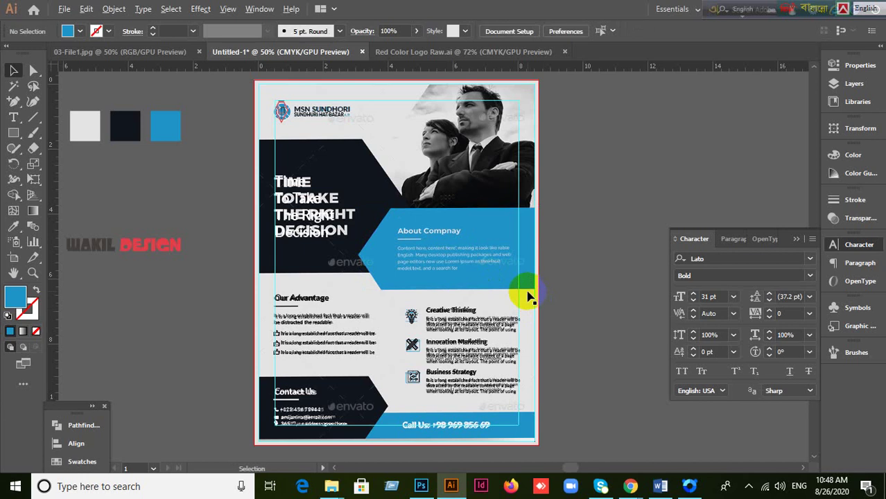
{"action": "scroll", "coordinate": [527, 288], "scroll_direction": "up", "scroll_amount": 2}
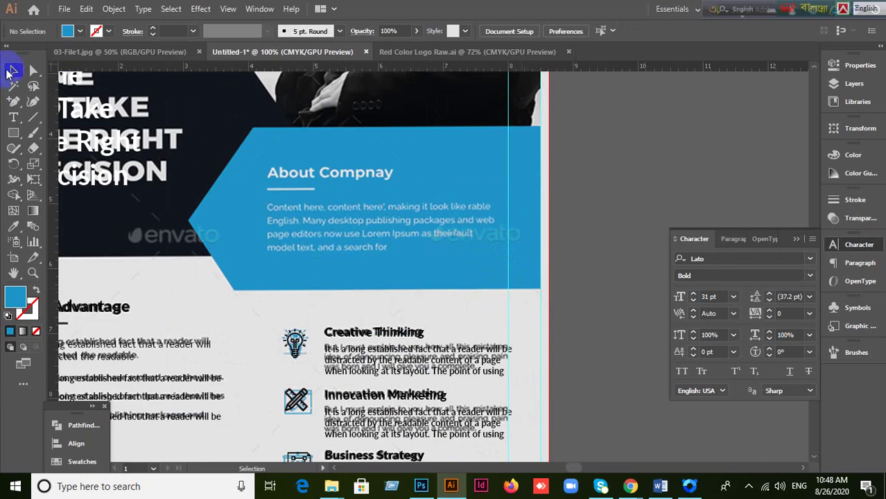
Step: Type a new 'About Company' title above the old heading
{"action": "left_click", "coordinate": [14, 117]}
{"action": "left_click", "coordinate": [309, 173]}
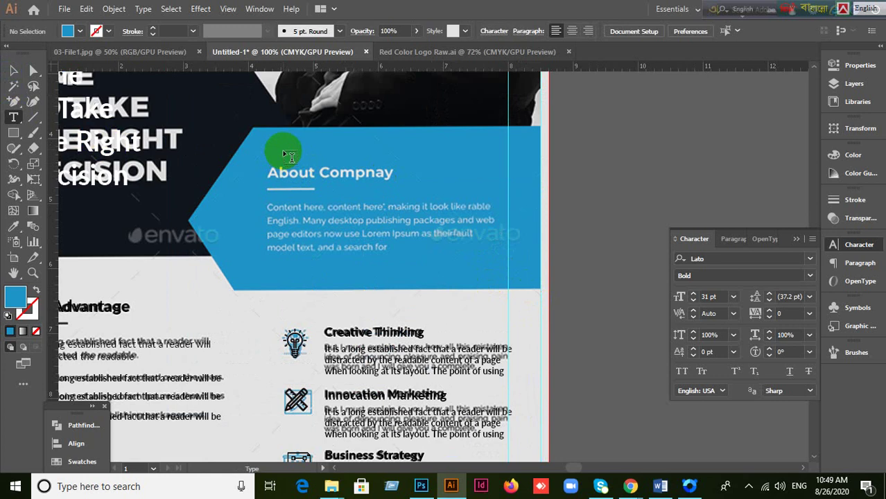
{"action": "left_click", "coordinate": [285, 148]}
{"action": "key", "text": "BackSpace"}
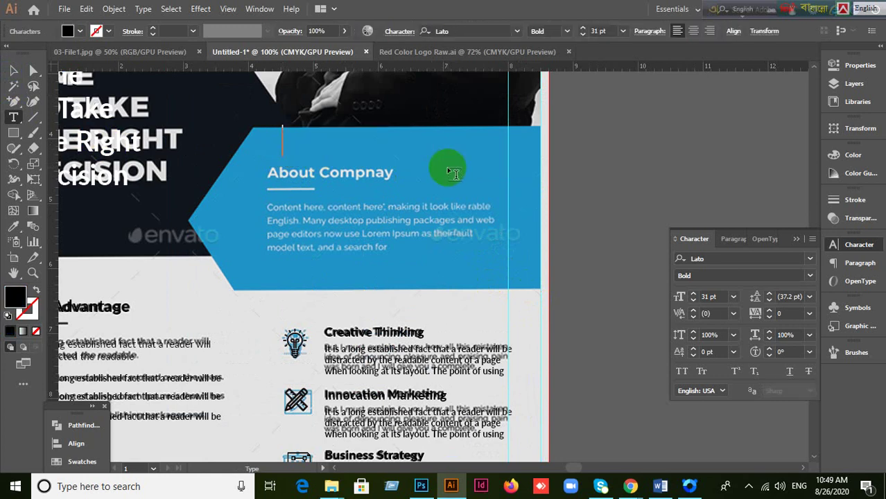
{"action": "type", "text": "Abpu"}
{"action": "key", "text": "BackSpace"}
{"action": "key", "text": "BackSpace"}
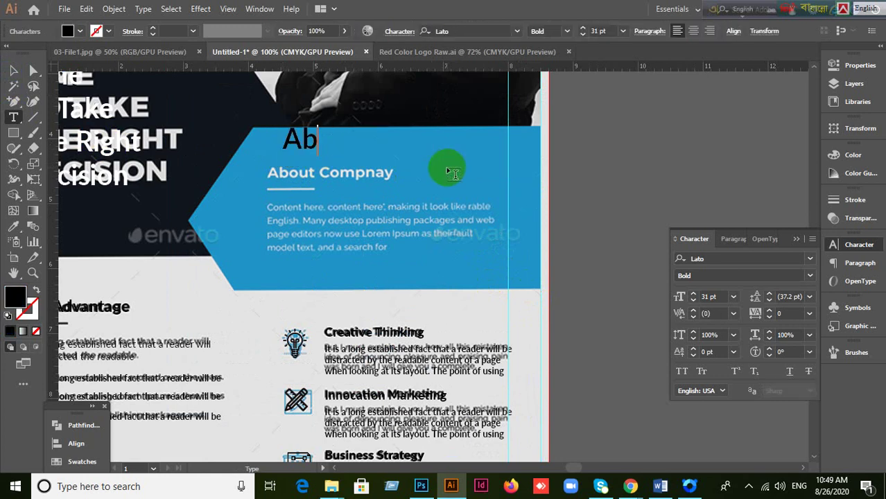
{"action": "type", "text": "out Company"}
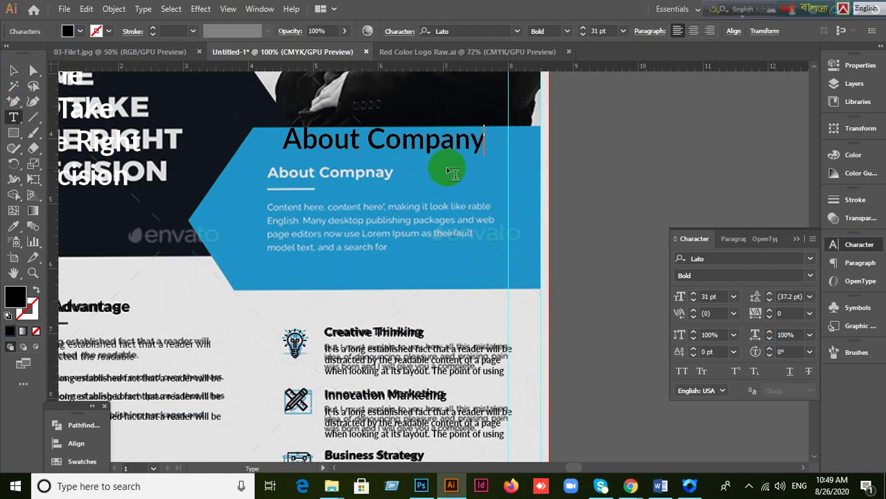
Step: Set the About Company title to 20 pt and move it onto the old heading in the blue panel
{"action": "left_click", "coordinate": [13, 70]}
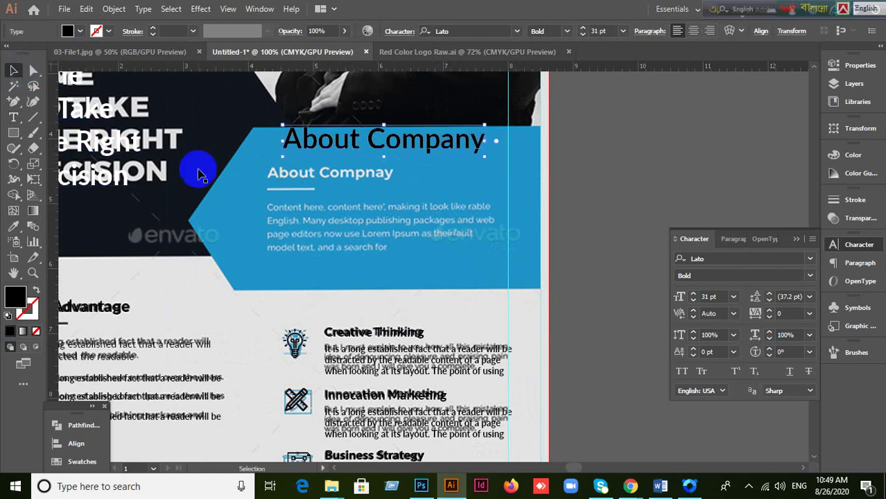
{"action": "left_click", "coordinate": [717, 293]}
{"action": "scroll", "coordinate": [723, 296], "scroll_direction": "down", "scroll_amount": 4}
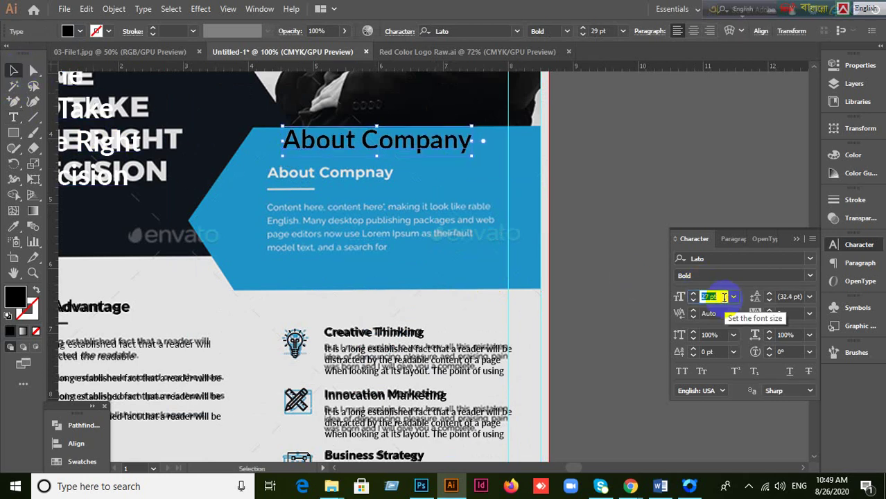
{"action": "scroll", "coordinate": [722, 296], "scroll_direction": "down", "scroll_amount": 8}
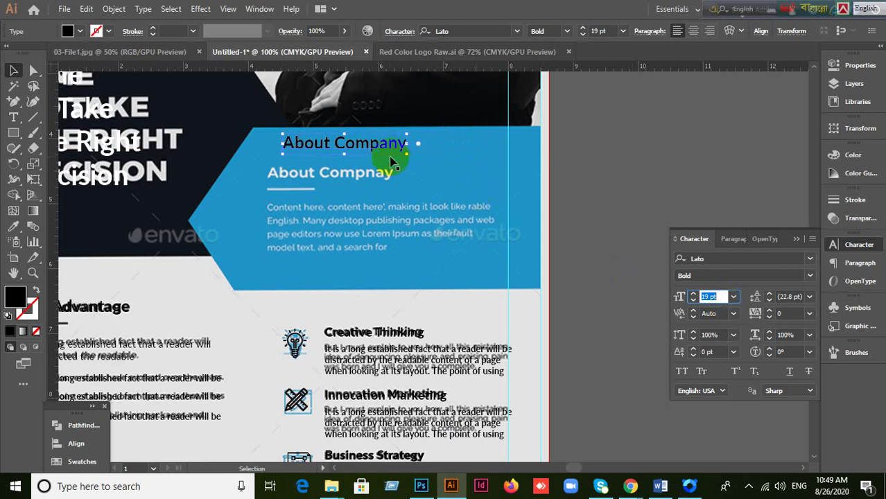
{"action": "left_click_drag", "start_coordinate": [384, 151], "coordinate": [365, 178]}
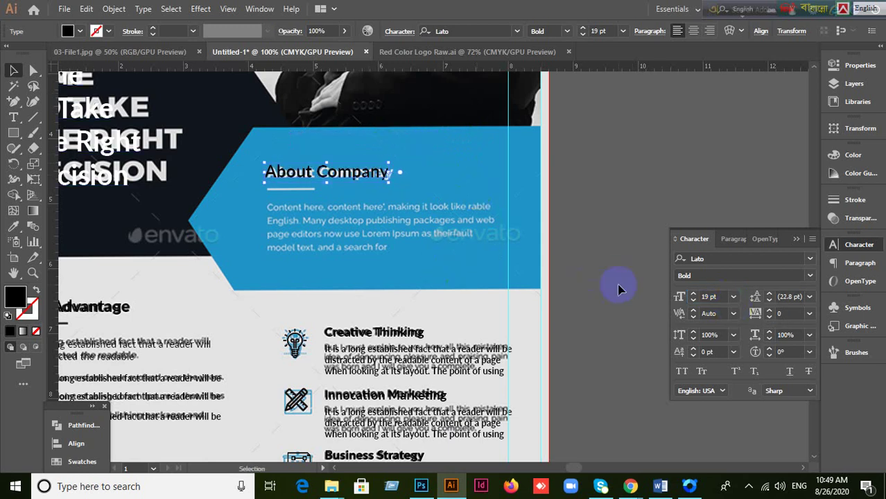
{"action": "left_click", "coordinate": [718, 296]}
{"action": "scroll", "coordinate": [721, 297], "scroll_direction": "up", "scroll_amount": 1}
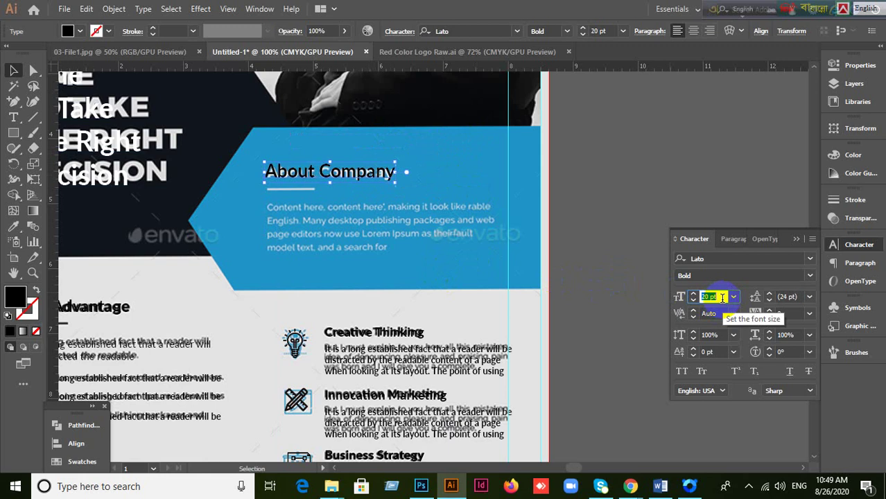
Step: Change the About Company title's fill colour to white
{"action": "double_click", "coordinate": [15, 297]}
{"action": "left_click_drag", "start_coordinate": [178, 216], "coordinate": [100, 83]}
{"action": "left_click", "coordinate": [422, 98]}
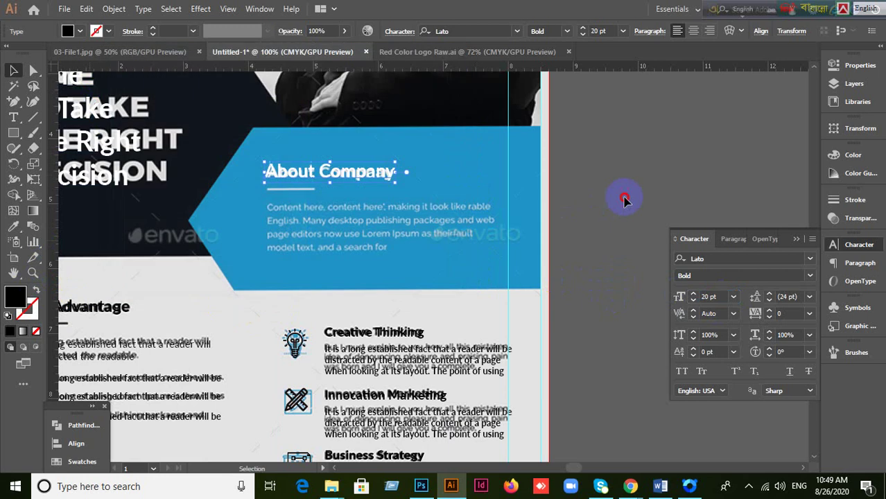
{"action": "left_click", "coordinate": [349, 238]}
{"action": "scroll", "coordinate": [350, 320], "scroll_direction": "down", "scroll_amount": 3}
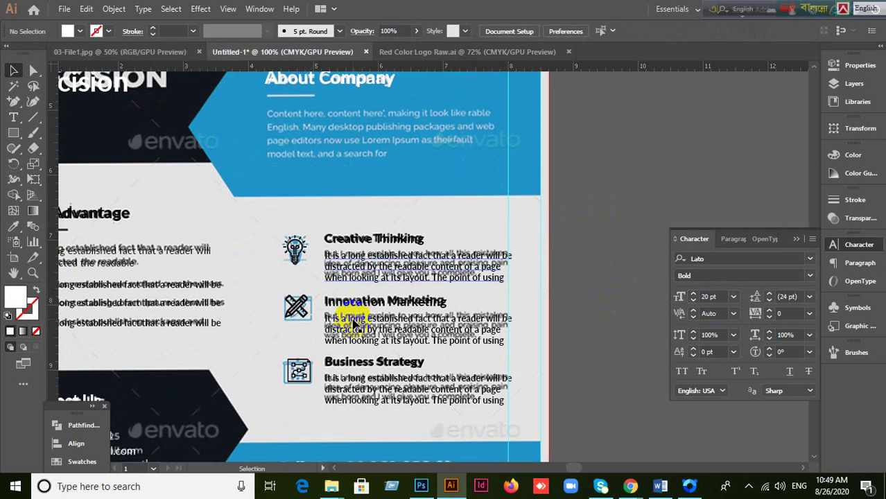
{"action": "scroll", "coordinate": [353, 323], "scroll_direction": "up", "scroll_amount": 1}
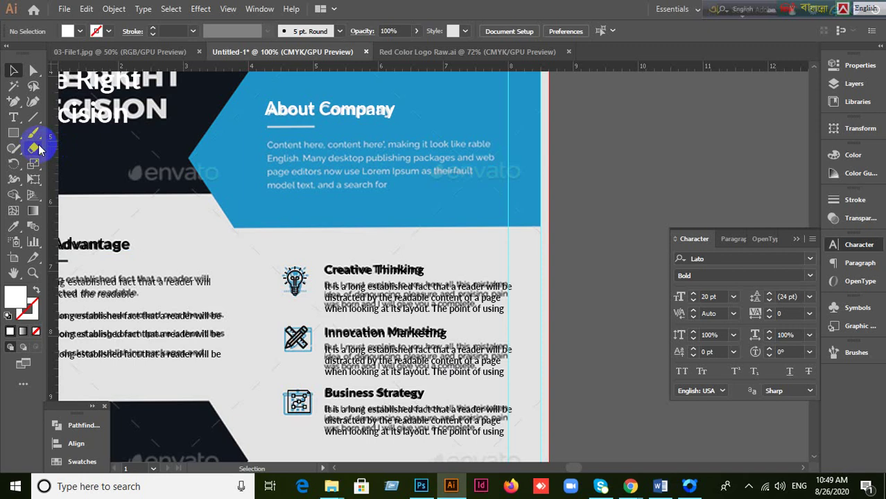
{"action": "left_click", "coordinate": [14, 119]}
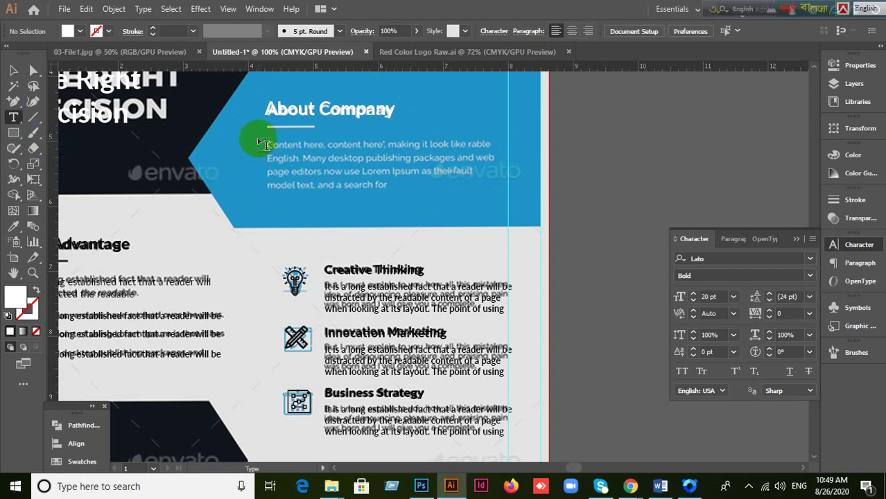
{"action": "left_click_drag", "start_coordinate": [262, 141], "coordinate": [504, 189]}
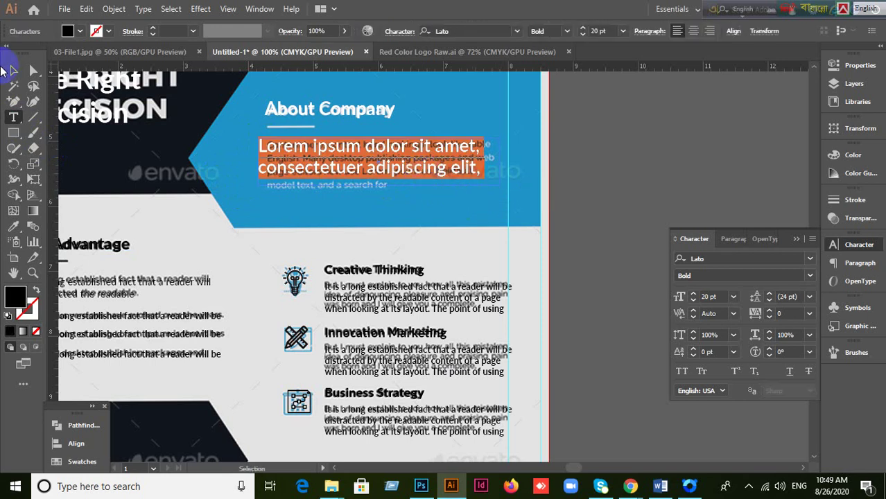
{"action": "left_click", "coordinate": [16, 68]}
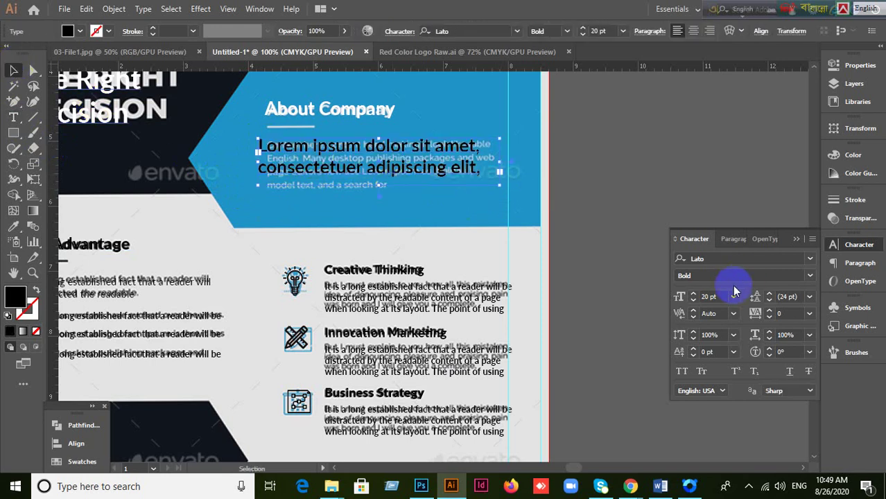
{"action": "left_click", "coordinate": [714, 296]}
{"action": "type", "text": "14"}
{"action": "key", "text": "Return"}
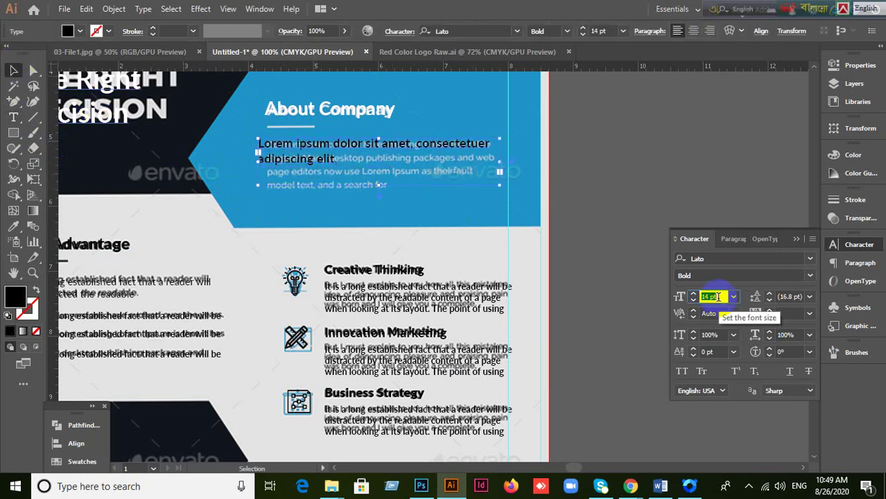
{"action": "key", "text": "BackSpace"}
{"action": "type", "text": "20"}
{"action": "left_click", "coordinate": [569, 276]}
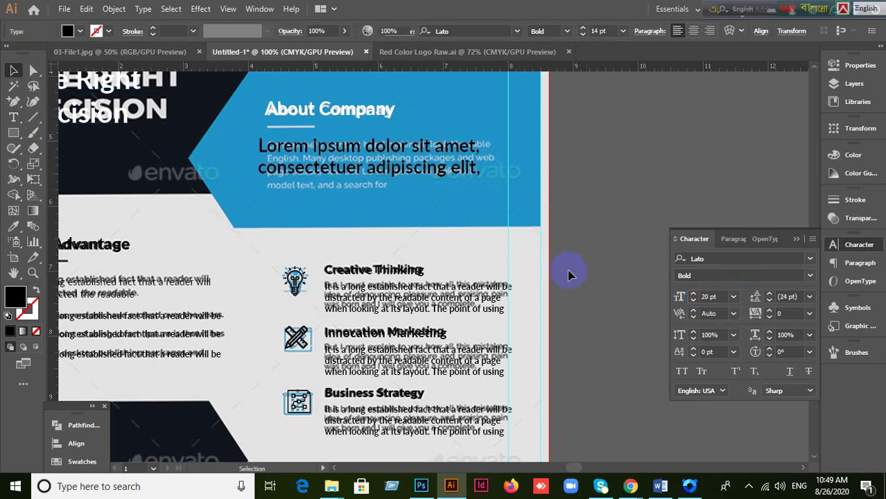
{"action": "left_click_drag", "start_coordinate": [382, 195], "coordinate": [381, 174]}
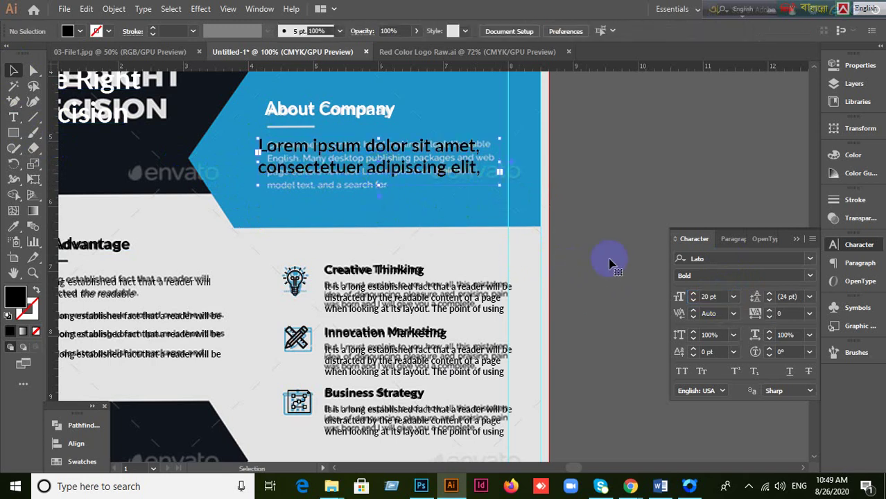
{"action": "key", "text": "ctrl+z"}
{"action": "key", "text": "ctrl+z"}
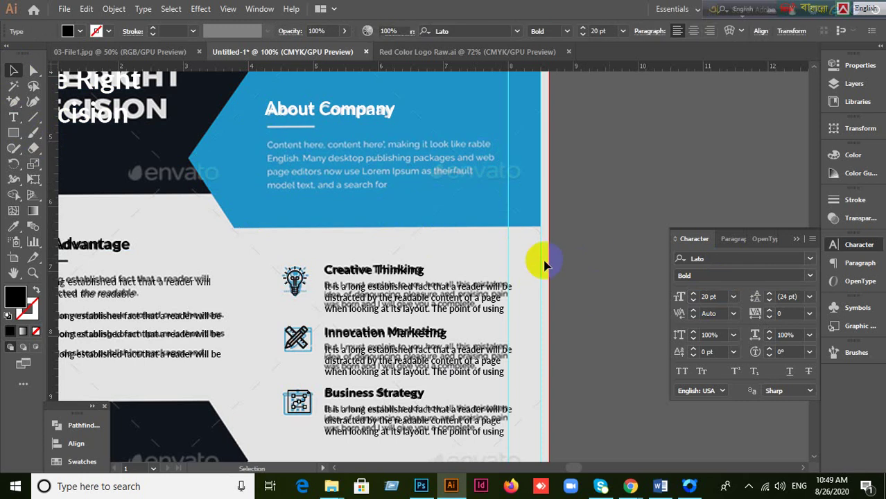
{"action": "left_click", "coordinate": [544, 266]}
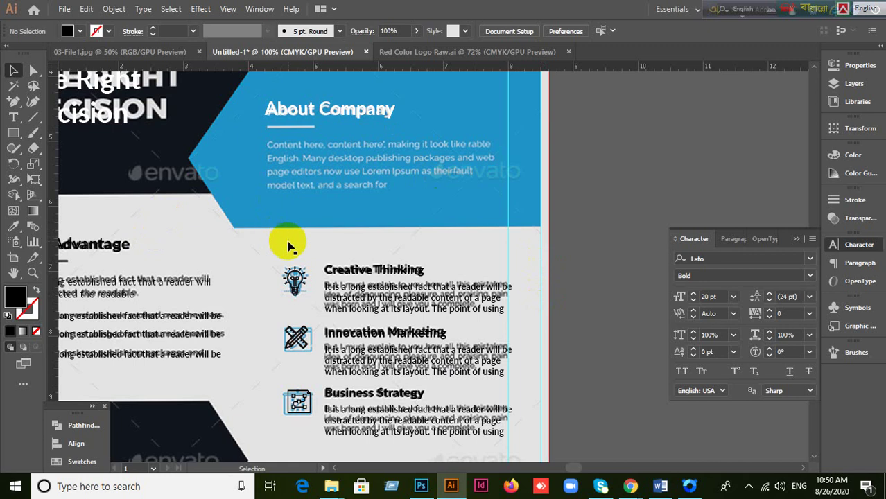
{"action": "left_click", "coordinate": [13, 117]}
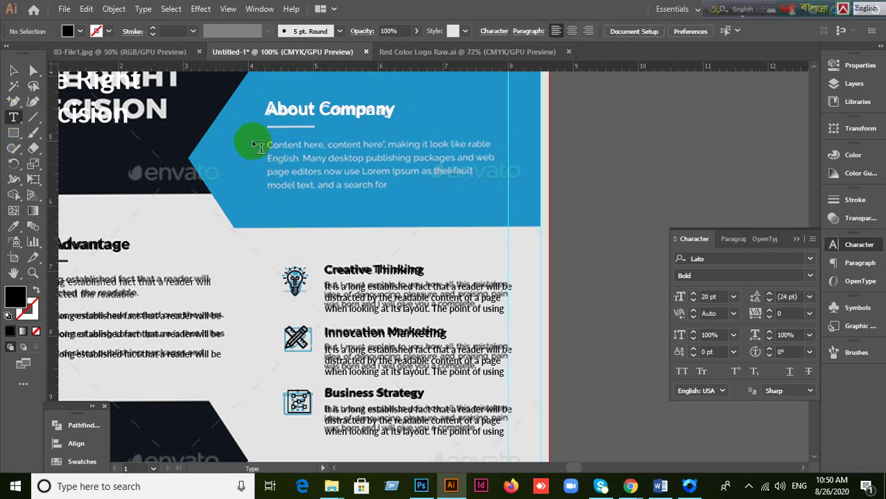
Step: Draw a Lorem ipsum area text frame over the About Company paragraph and size its text to 17 pt
{"action": "left_click_drag", "start_coordinate": [262, 144], "coordinate": [505, 199]}
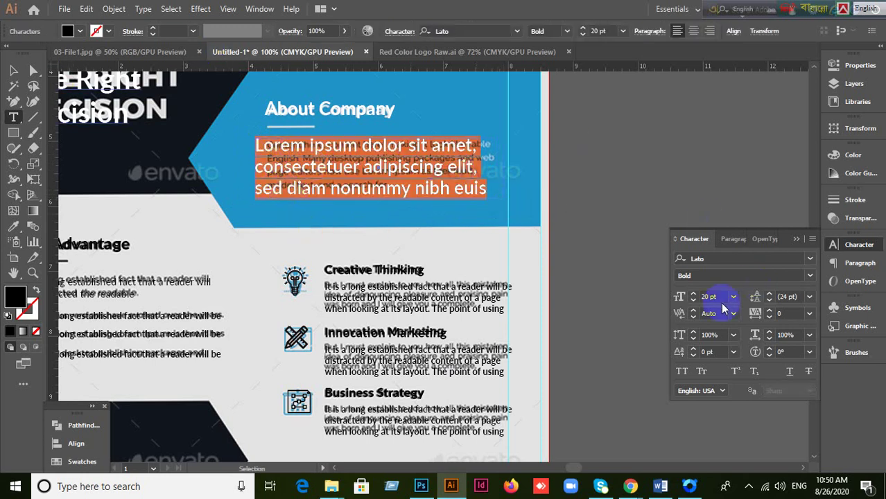
{"action": "left_click", "coordinate": [13, 70]}
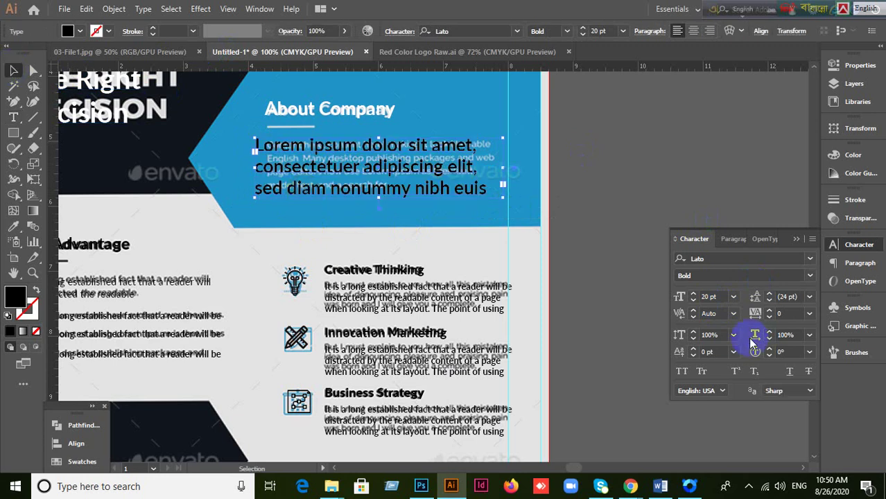
{"action": "left_click", "coordinate": [714, 297]}
{"action": "key", "text": "Down"}
{"action": "key", "text": "Down"}
{"action": "key", "text": "Down"}
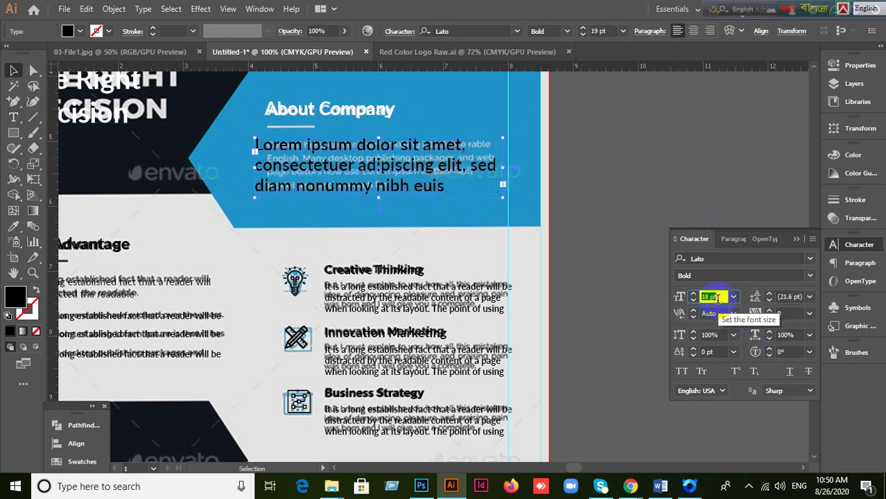
{"action": "key", "text": "Down"}
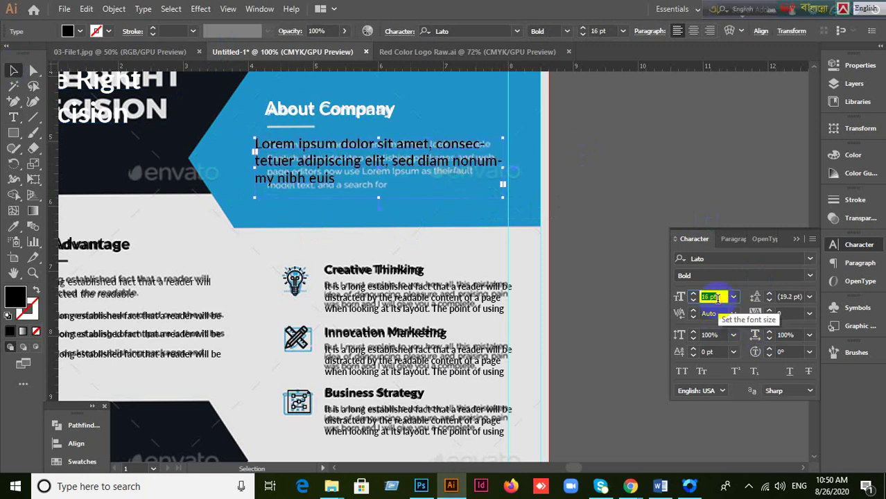
{"action": "key", "text": "Up"}
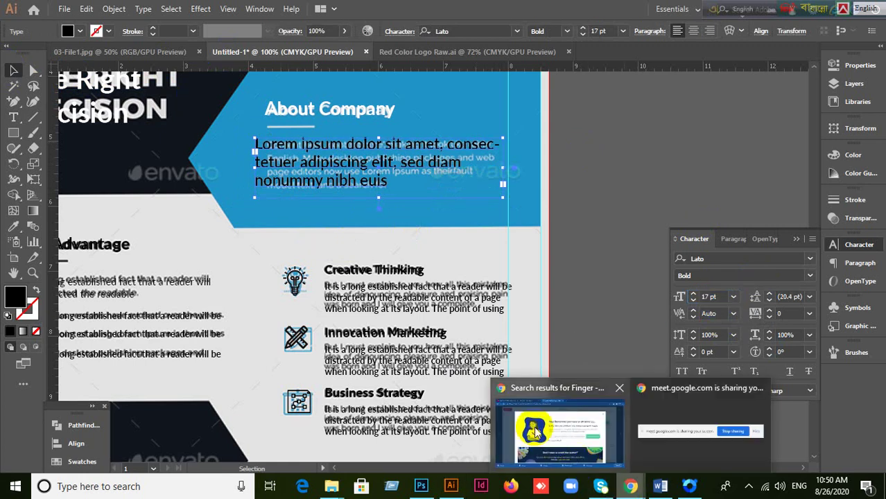
{"action": "left_click", "coordinate": [541, 433]}
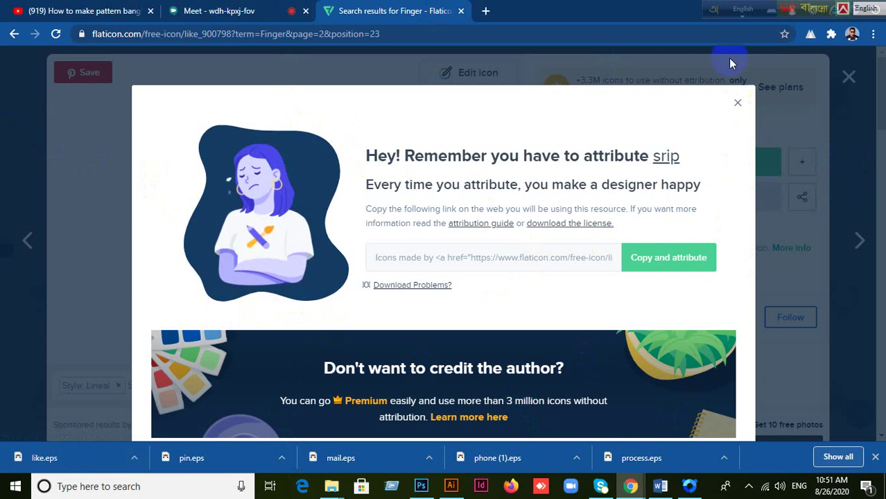
{"action": "left_click_drag", "start_coordinate": [721, 20], "coordinate": [548, 18]}
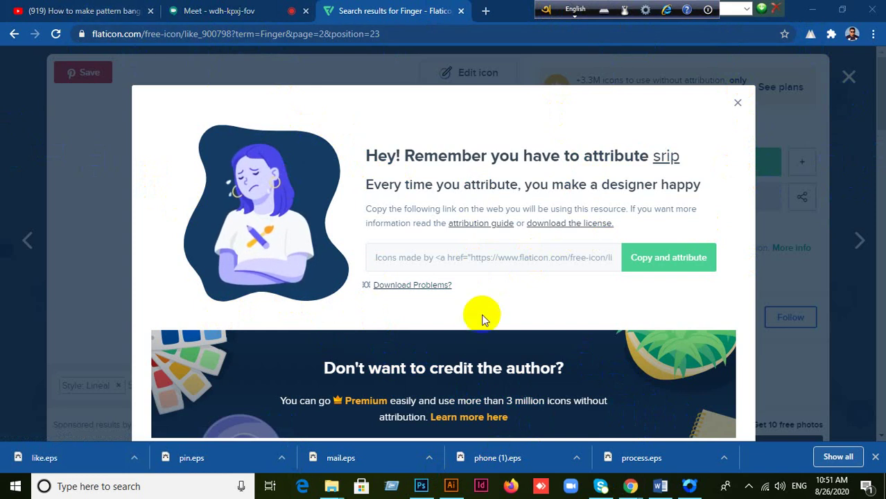
{"action": "left_click", "coordinate": [451, 488]}
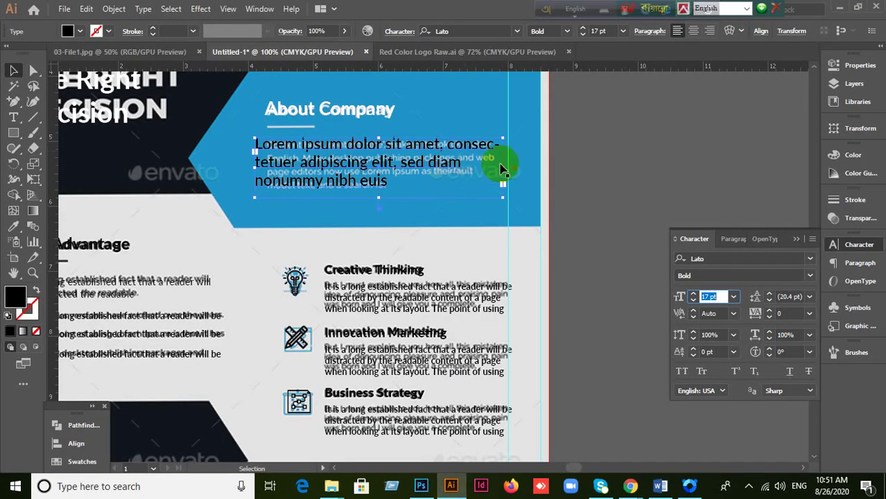
Step: Review the finished flyer by zooming and selecting elements, then switch back to the Flaticon browser window
{"action": "left_click", "coordinate": [519, 149]}
{"action": "left_click", "coordinate": [350, 105]}
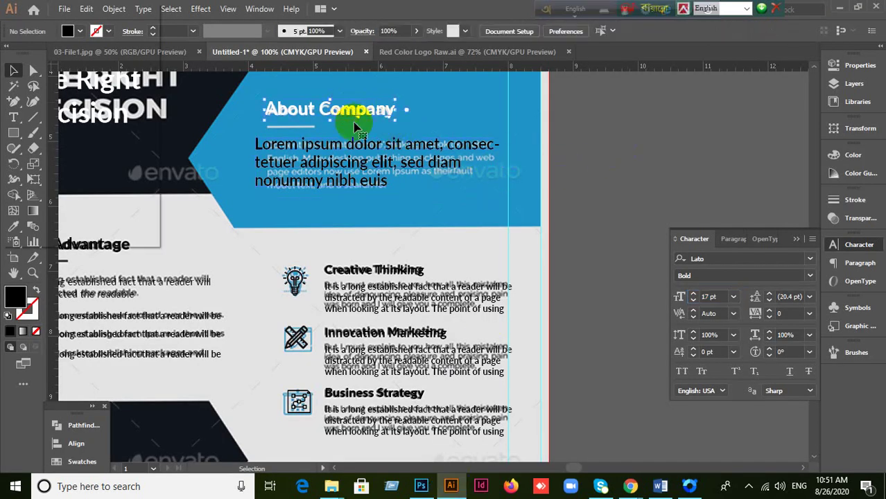
{"action": "left_click", "coordinate": [616, 173]}
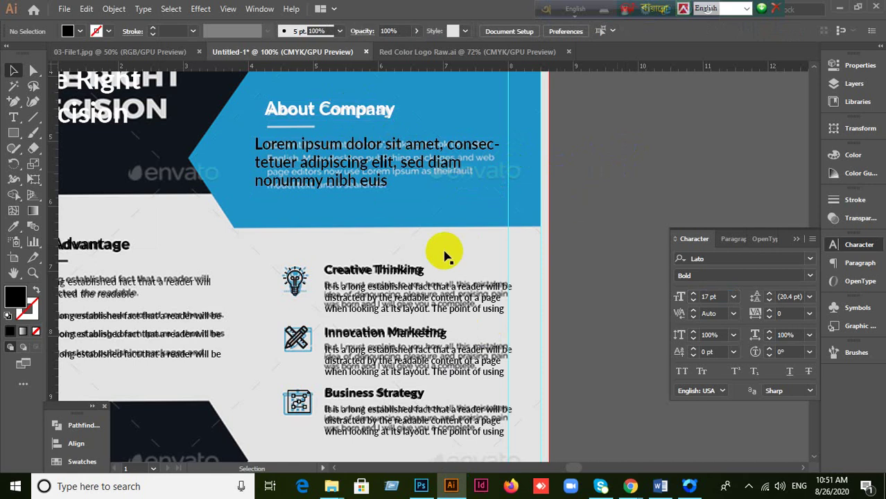
{"action": "scroll", "coordinate": [445, 256], "scroll_direction": "down", "scroll_amount": 5}
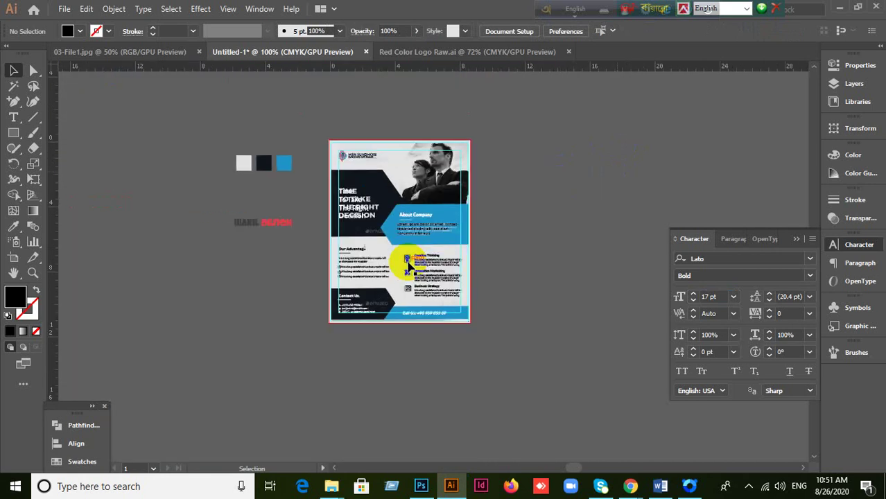
{"action": "scroll", "coordinate": [409, 266], "scroll_direction": "down", "scroll_amount": 1}
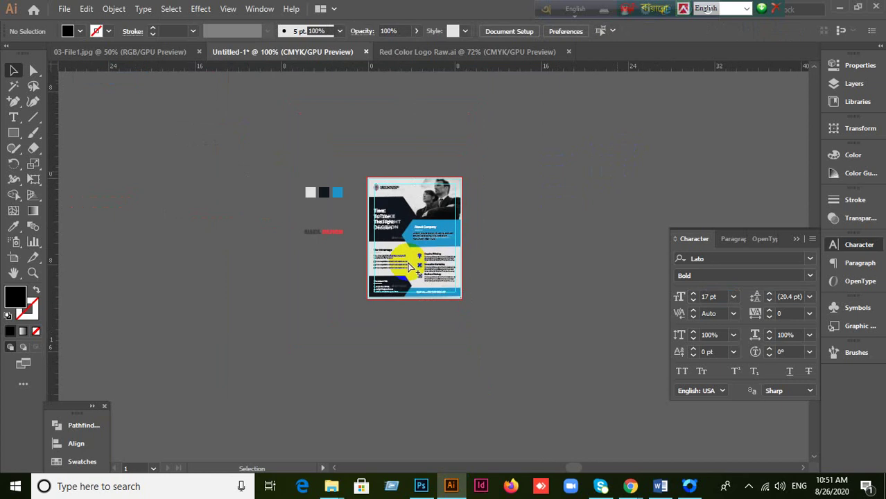
{"action": "scroll", "coordinate": [430, 270], "scroll_direction": "up", "scroll_amount": 1}
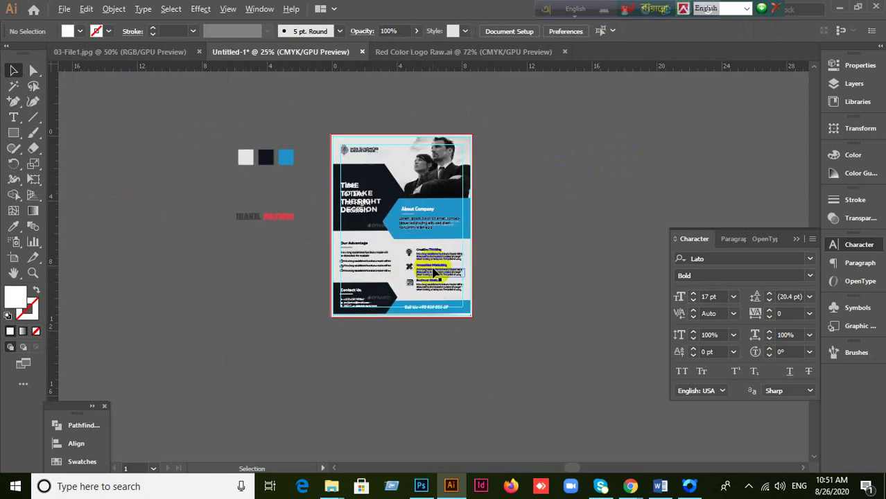
{"action": "scroll", "coordinate": [435, 273], "scroll_direction": "up", "scroll_amount": 1}
{"action": "left_click", "coordinate": [437, 276]}
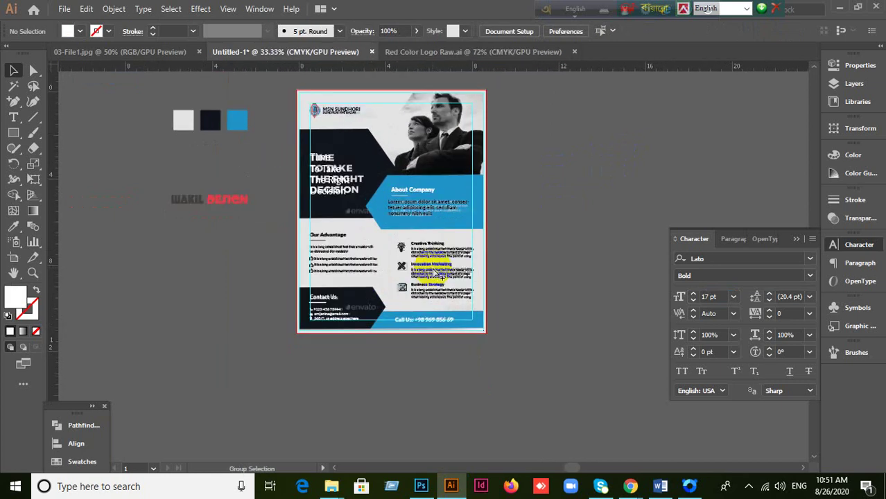
{"action": "left_click", "coordinate": [550, 213]}
{"action": "scroll", "coordinate": [518, 139], "scroll_direction": "up", "scroll_amount": 1}
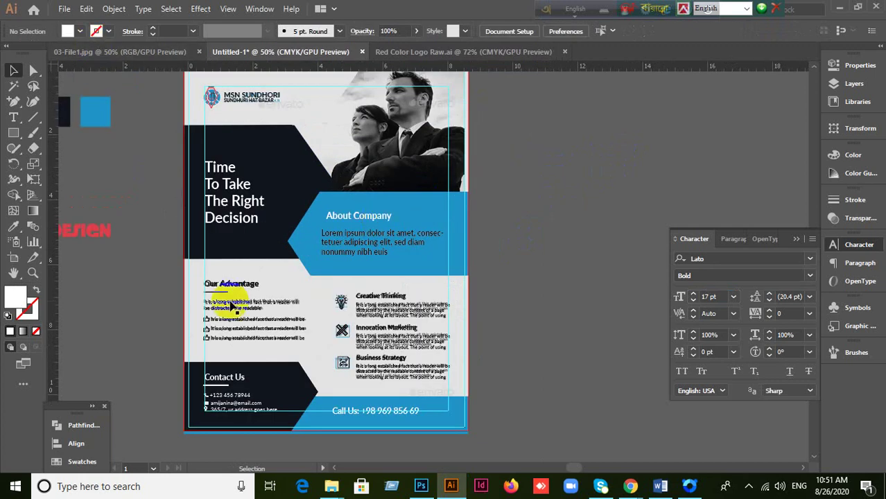
{"action": "mouse_move", "coordinate": [629, 485]}
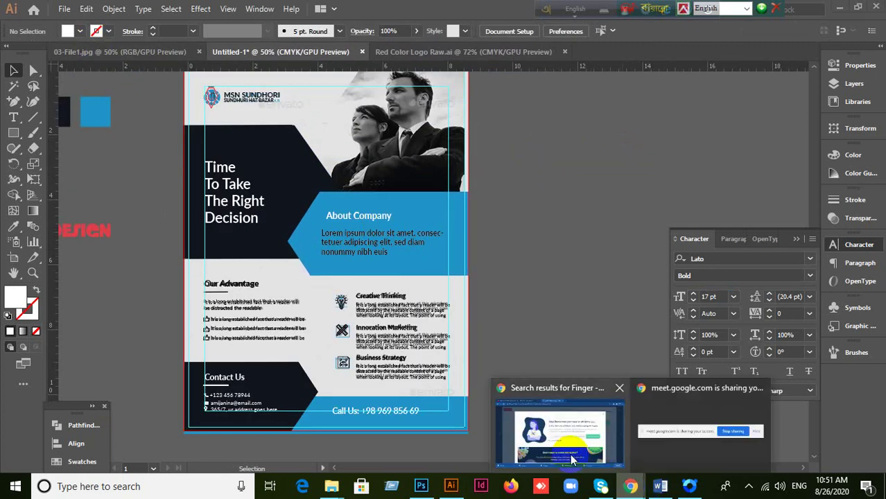
{"action": "left_click", "coordinate": [532, 427]}
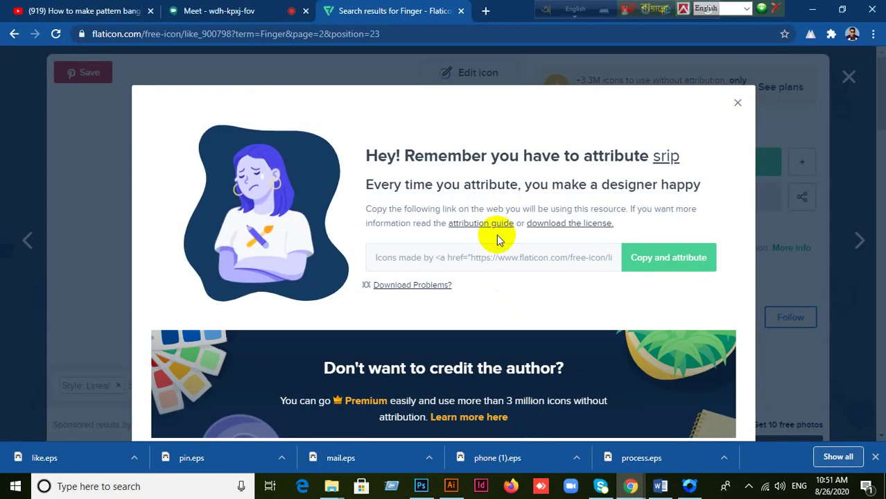
Step: Switch to the Meet tab, check the participant list, then close the participants panel
{"action": "left_click", "coordinate": [207, 11]}
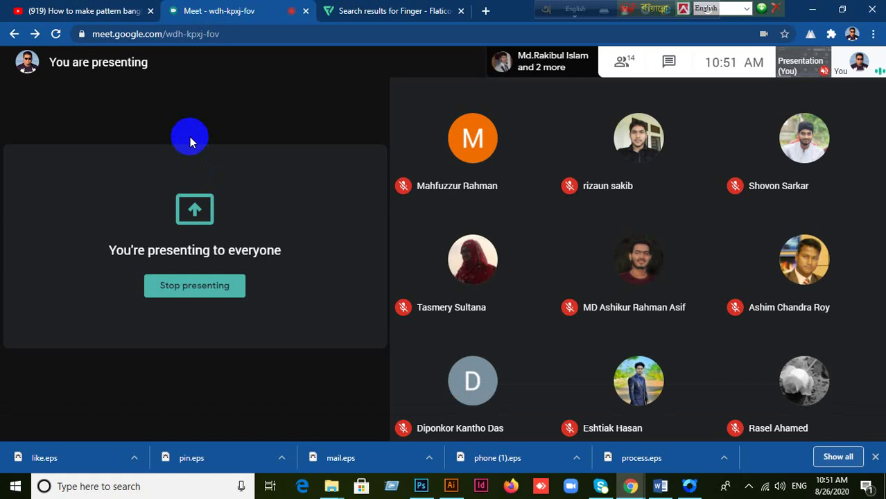
{"action": "left_click", "coordinate": [623, 62]}
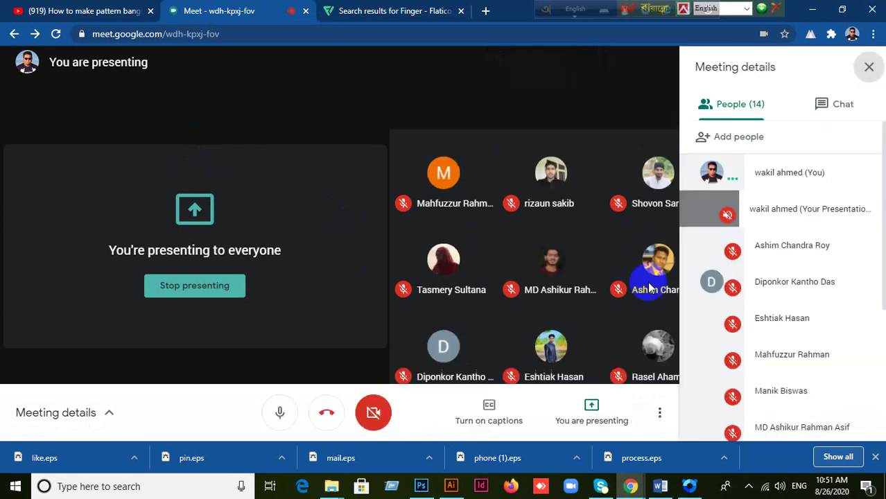
{"action": "left_click", "coordinate": [739, 277]}
{"action": "scroll", "coordinate": [771, 282], "scroll_direction": "down", "scroll_amount": 3}
{"action": "scroll", "coordinate": [773, 284], "scroll_direction": "up", "scroll_amount": 4}
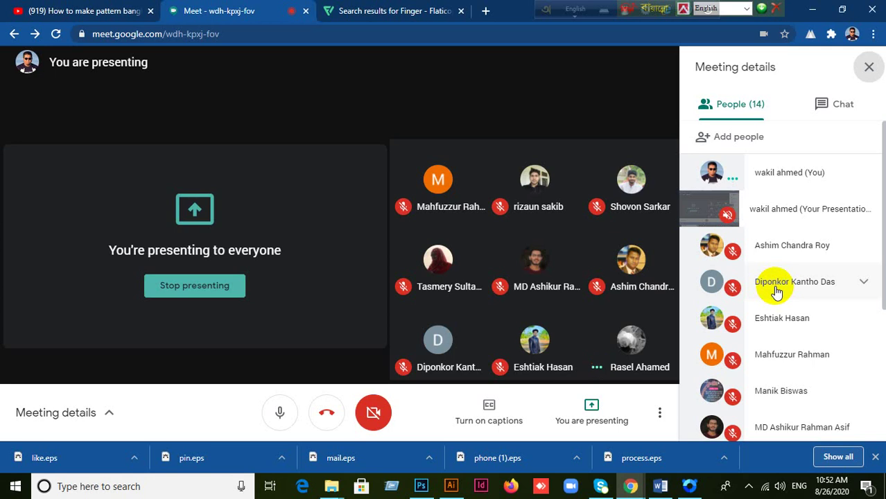
{"action": "scroll", "coordinate": [827, 310], "scroll_direction": "down", "scroll_amount": 3}
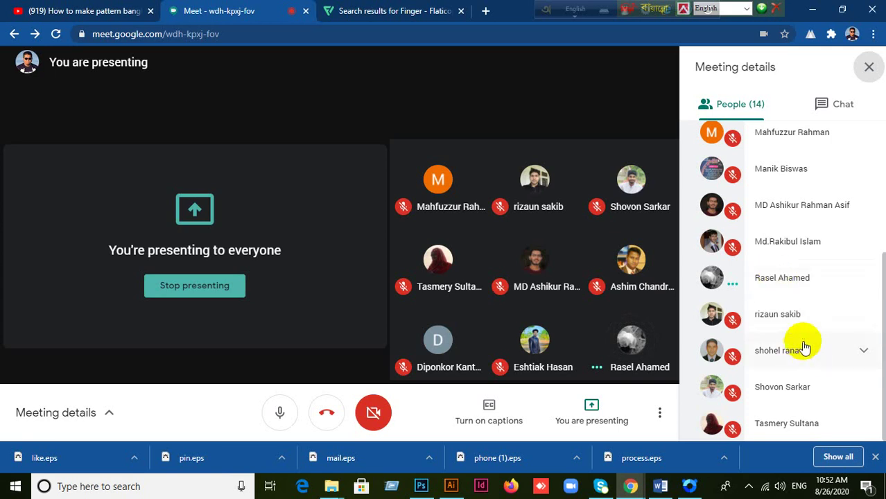
{"action": "mouse_move", "coordinate": [591, 352]}
{"action": "mouse_move", "coordinate": [420, 209]}
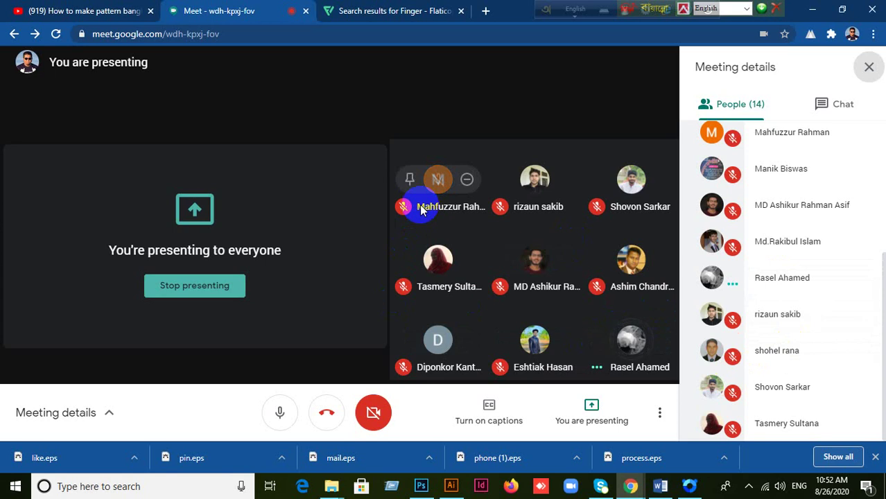
{"action": "left_click", "coordinate": [867, 67]}
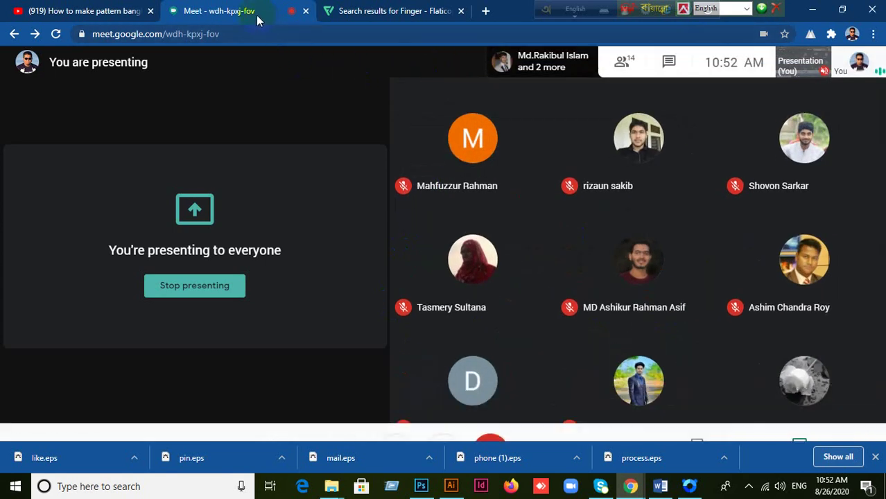
{"action": "mouse_move", "coordinate": [306, 100]}
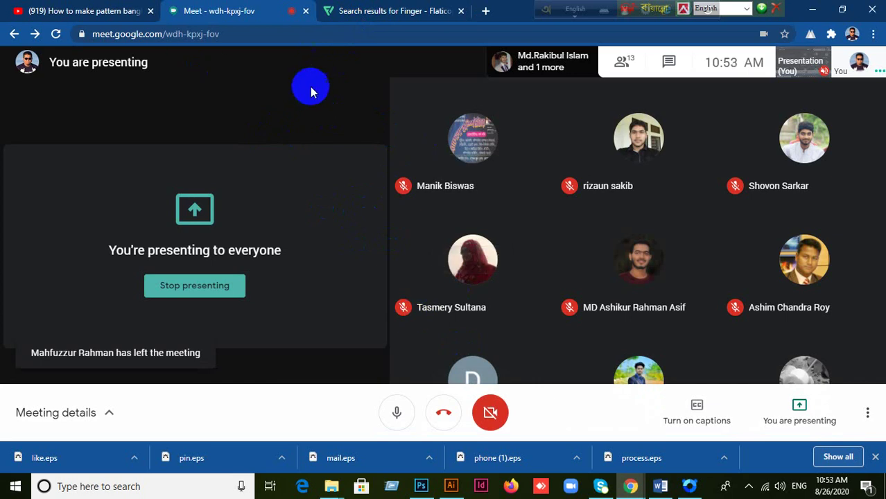
Step: Minimize Chrome, Illustrator and Photoshop, dismiss the antivirus warning, and restore the browser
{"action": "left_click", "coordinate": [814, 14]}
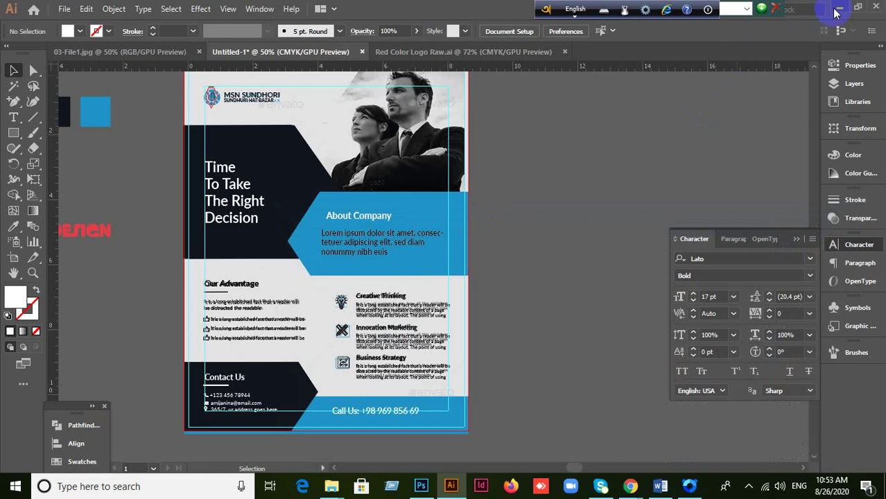
{"action": "left_click", "coordinate": [840, 12]}
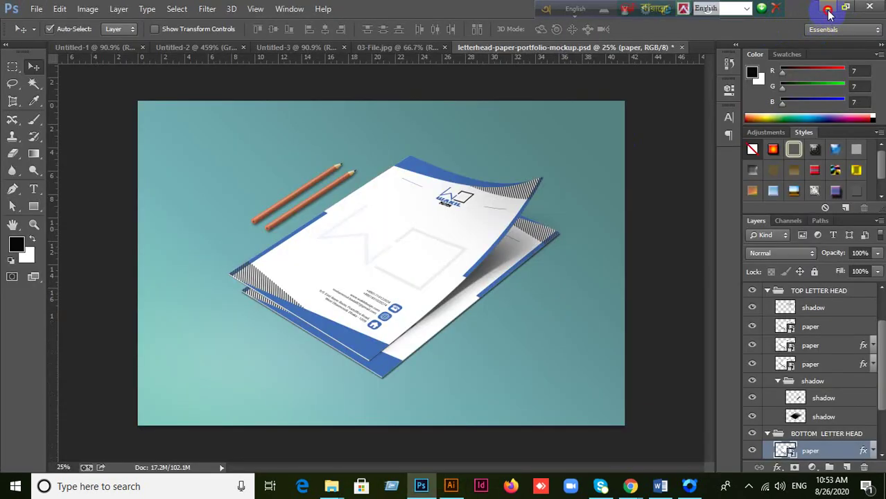
{"action": "left_click", "coordinate": [827, 9]}
{"action": "left_click", "coordinate": [621, 116]}
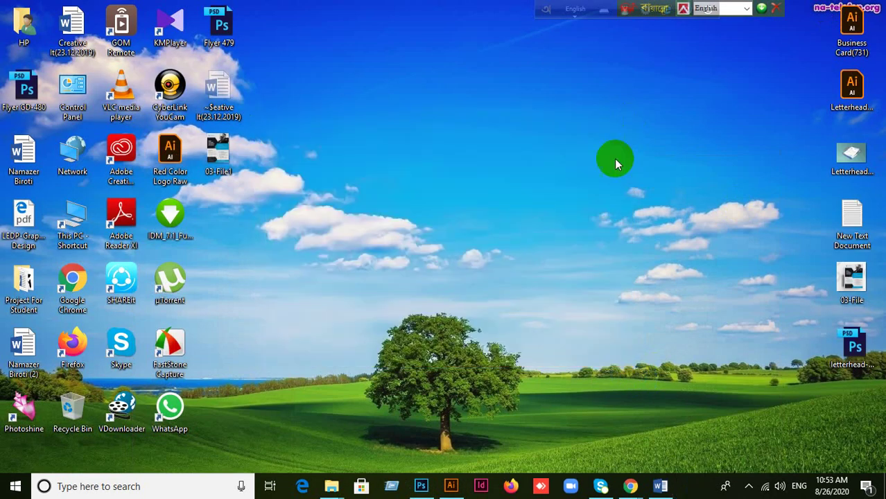
{"action": "mouse_move", "coordinate": [653, 483]}
{"action": "left_click", "coordinate": [534, 411]}
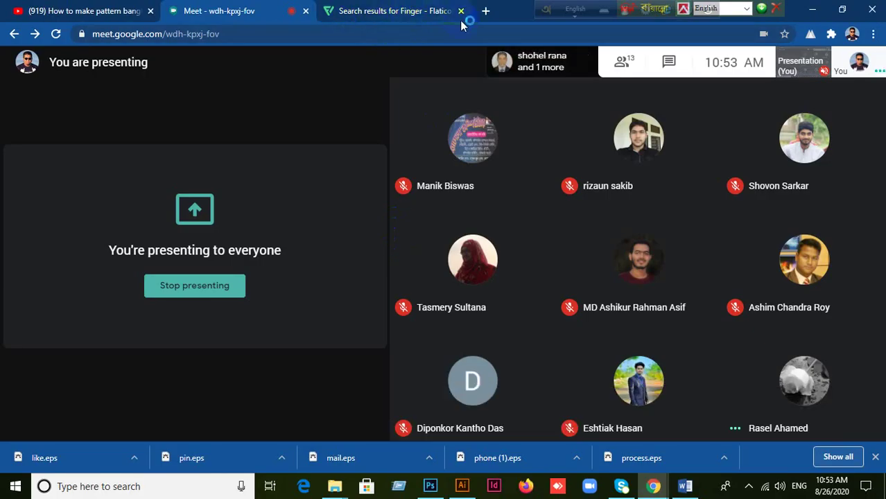
Step: Close the Flaticon tab, minimize Chrome, and launch FastStone Capture from the desktop
{"action": "left_click", "coordinate": [484, 14]}
{"action": "left_click", "coordinate": [461, 11]}
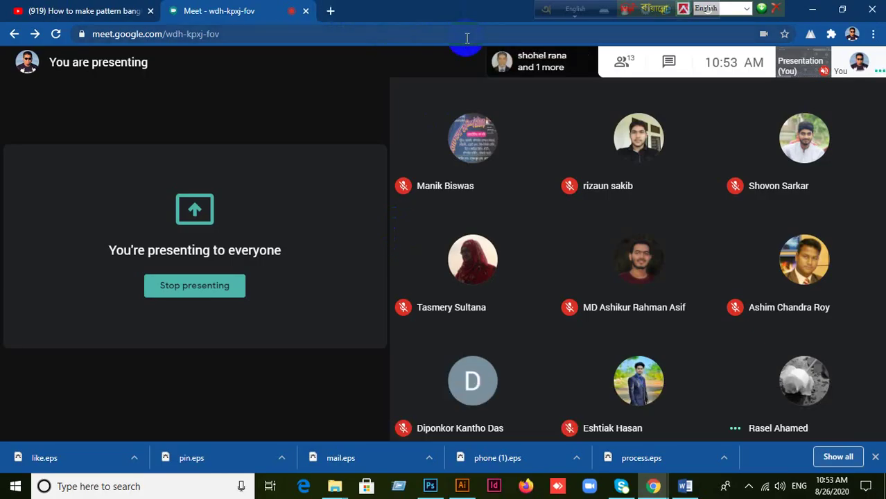
{"action": "left_click", "coordinate": [347, 82]}
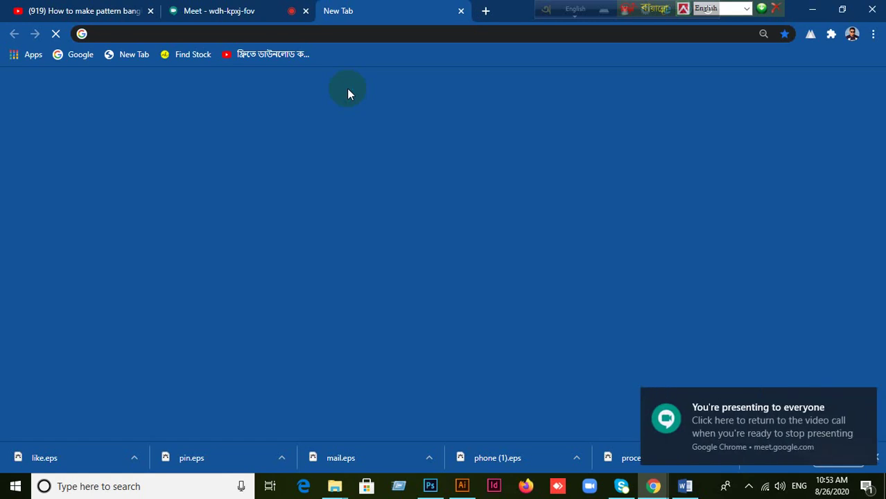
{"action": "left_click", "coordinate": [811, 10]}
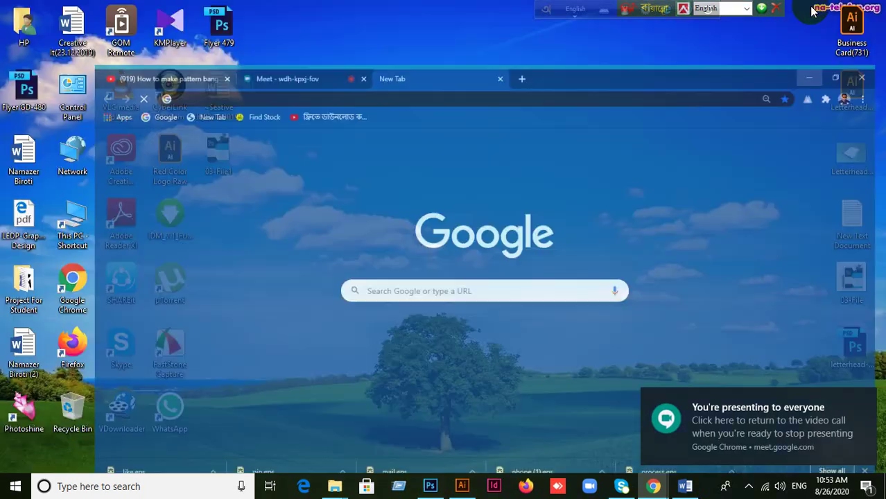
{"action": "double_click", "coordinate": [157, 343]}
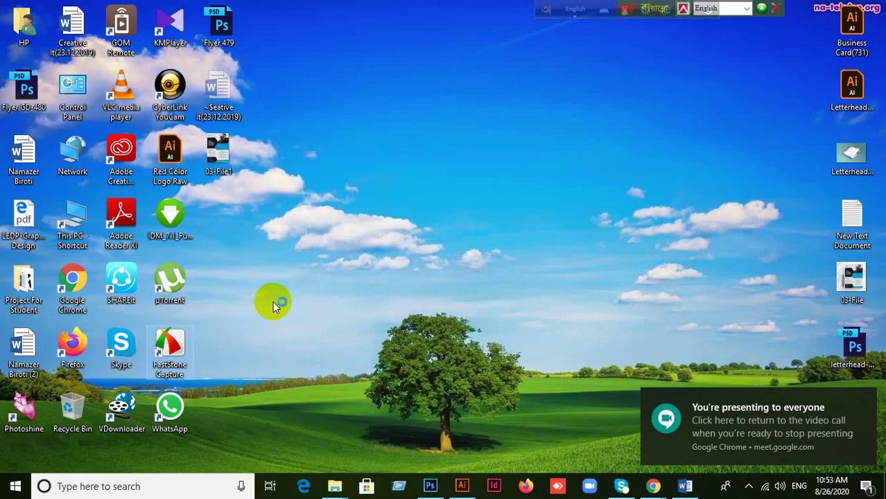